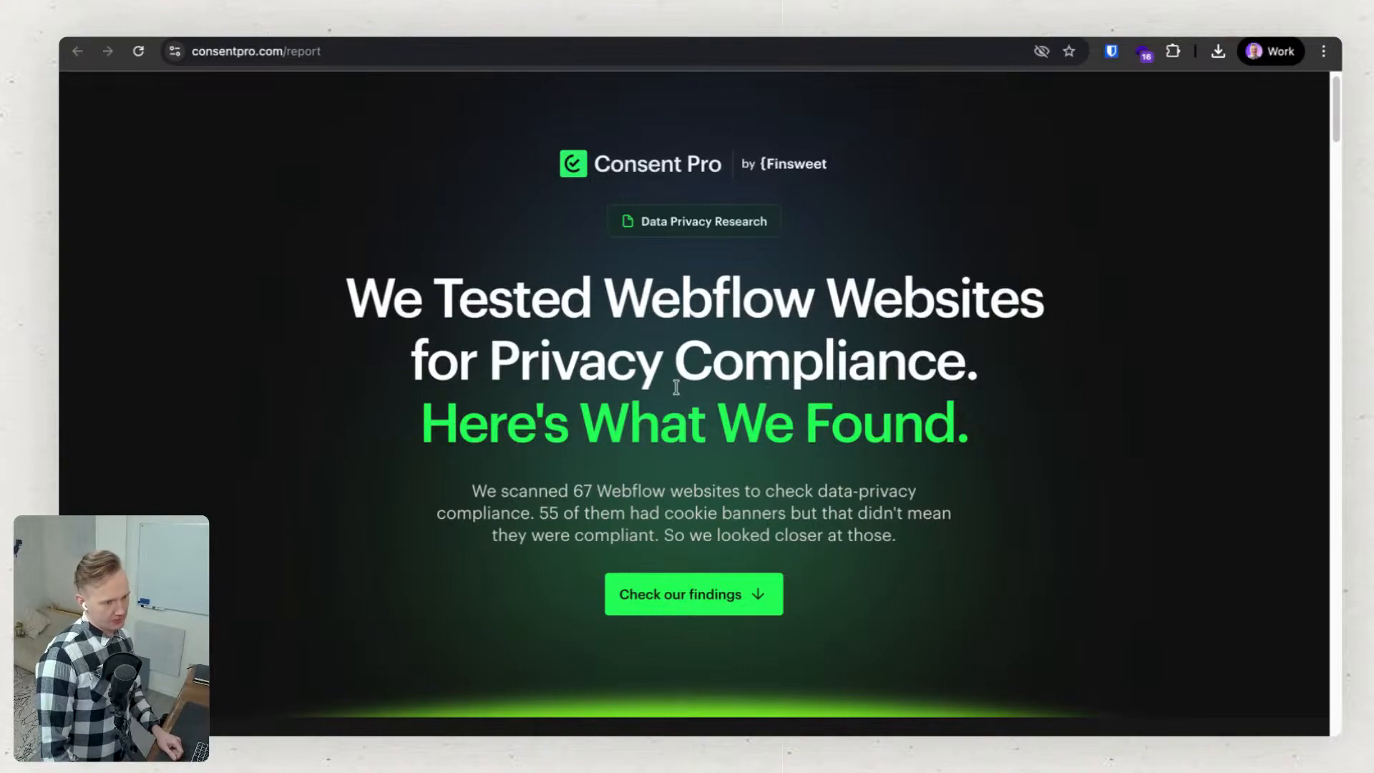
# Review the privacy report's introduction and summary cards, highlighting the number of Webflow websites scanned.
pyautogui.scroll(-4, 672, 389)
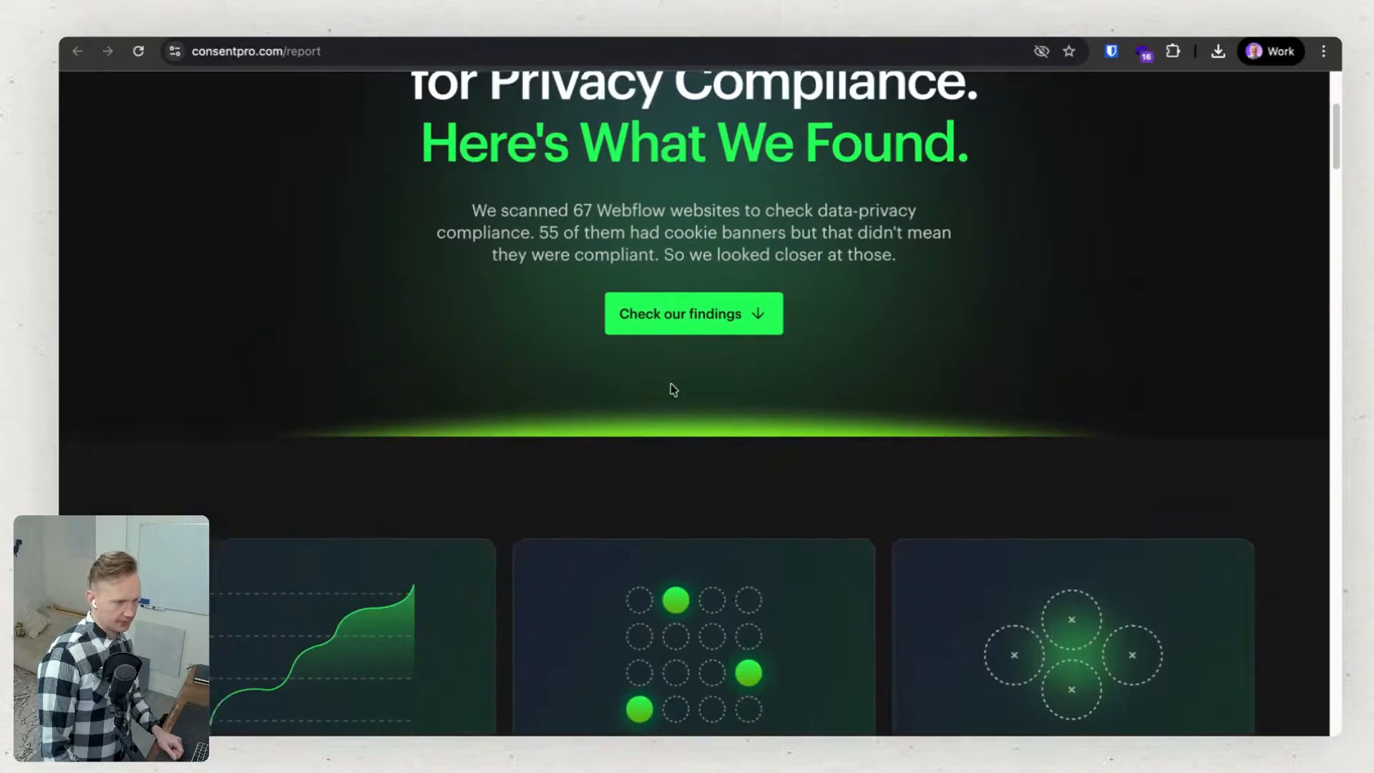
pyautogui.scroll(-4, 673, 390)
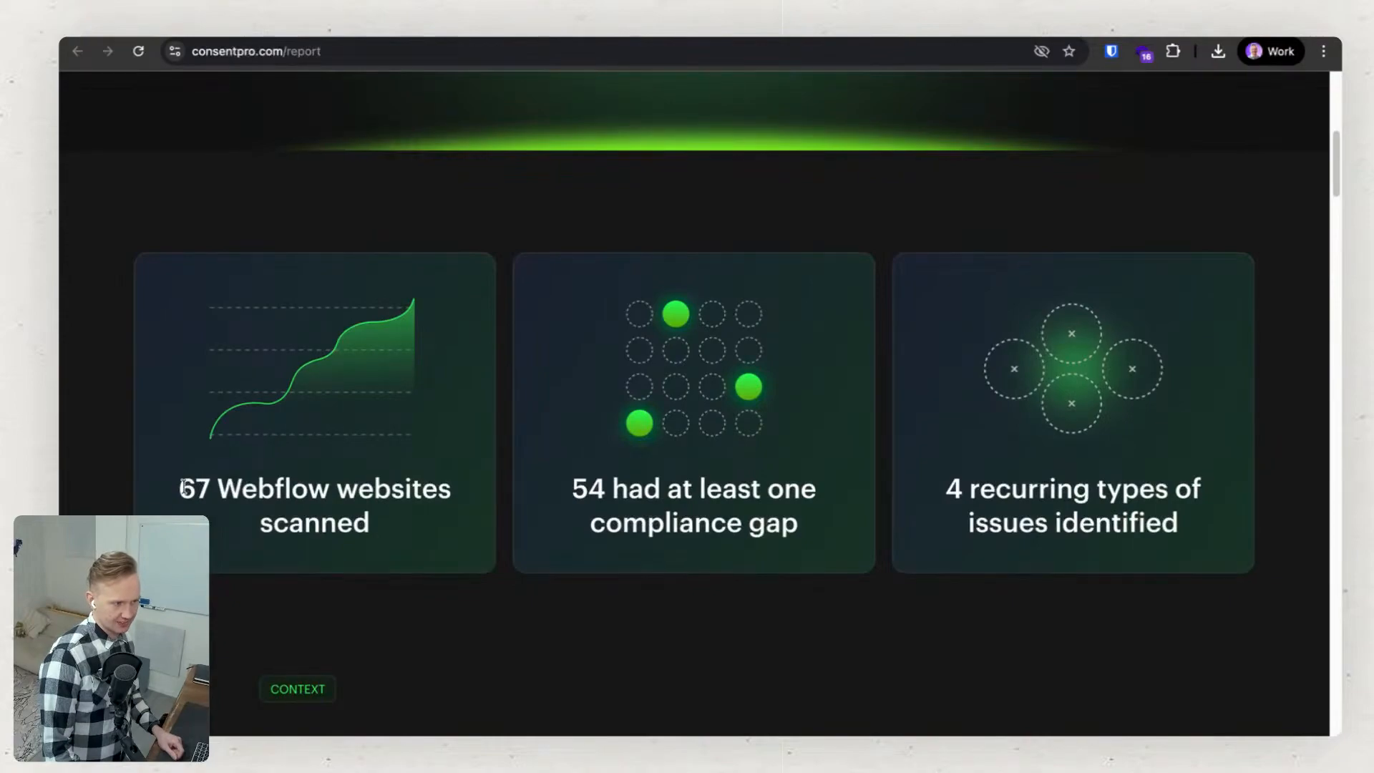
pyautogui.moveTo(183, 489); pyautogui.dragTo(209, 493)
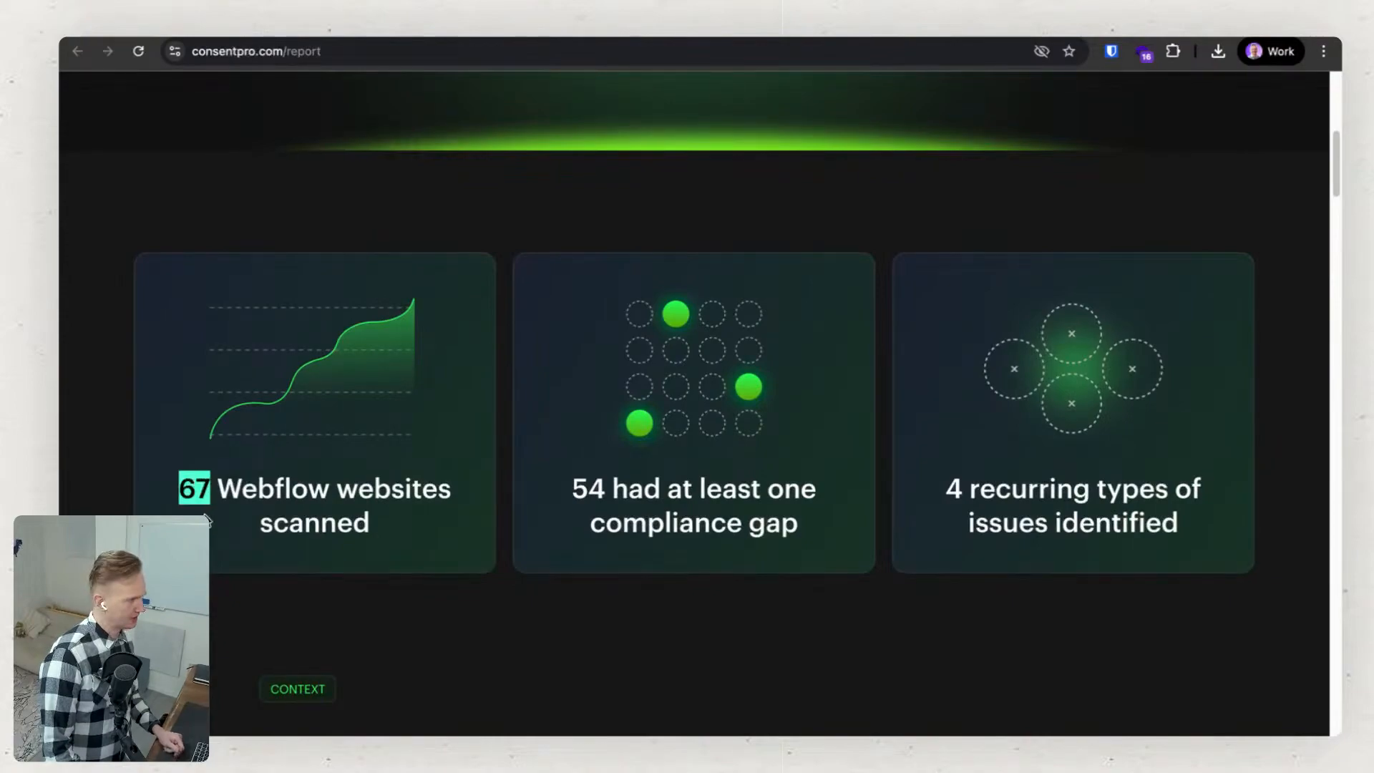
pyautogui.click(656, 598)
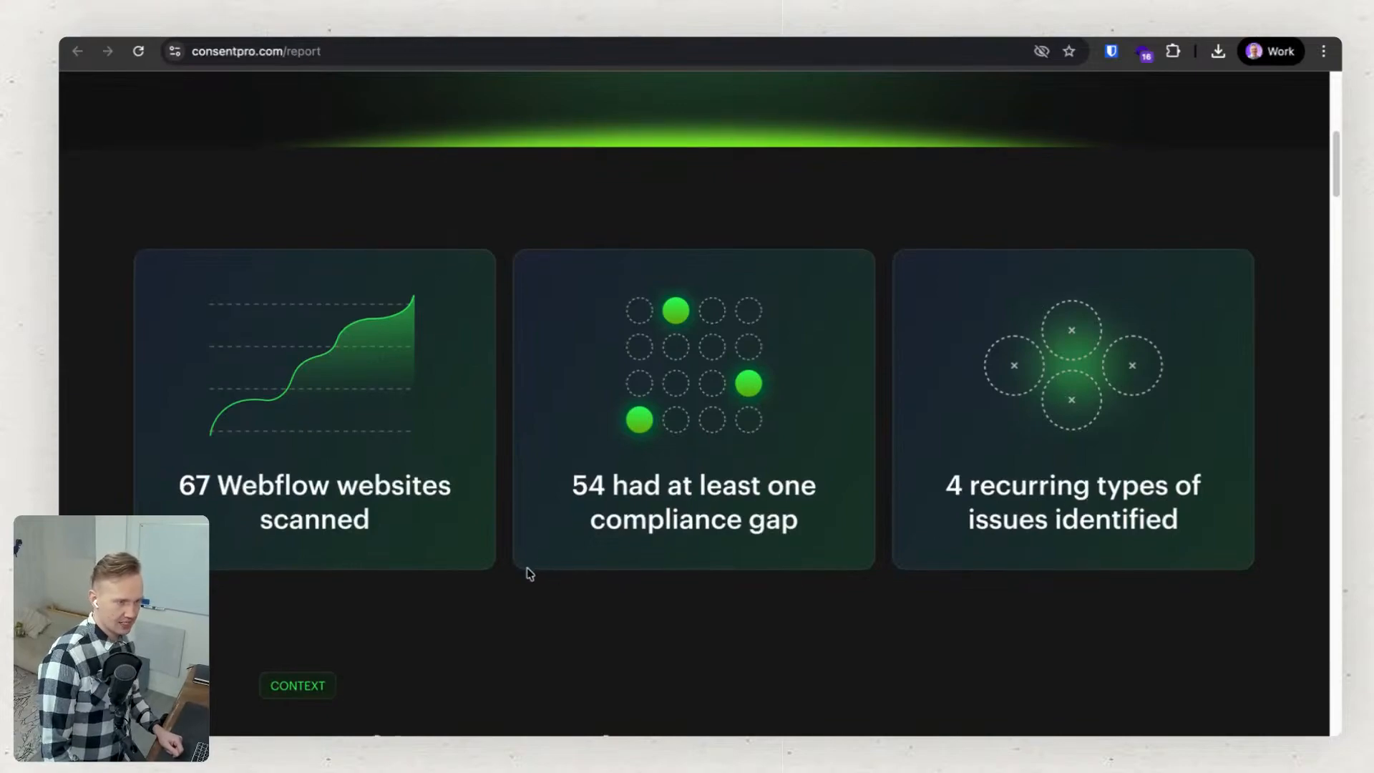
# Read the report's Context section, "A Cookie Banner Alone Doesn't Guarantee Compliance".
pyautogui.scroll(-1, 527, 570)
pyautogui.scroll(-5, 527, 570)
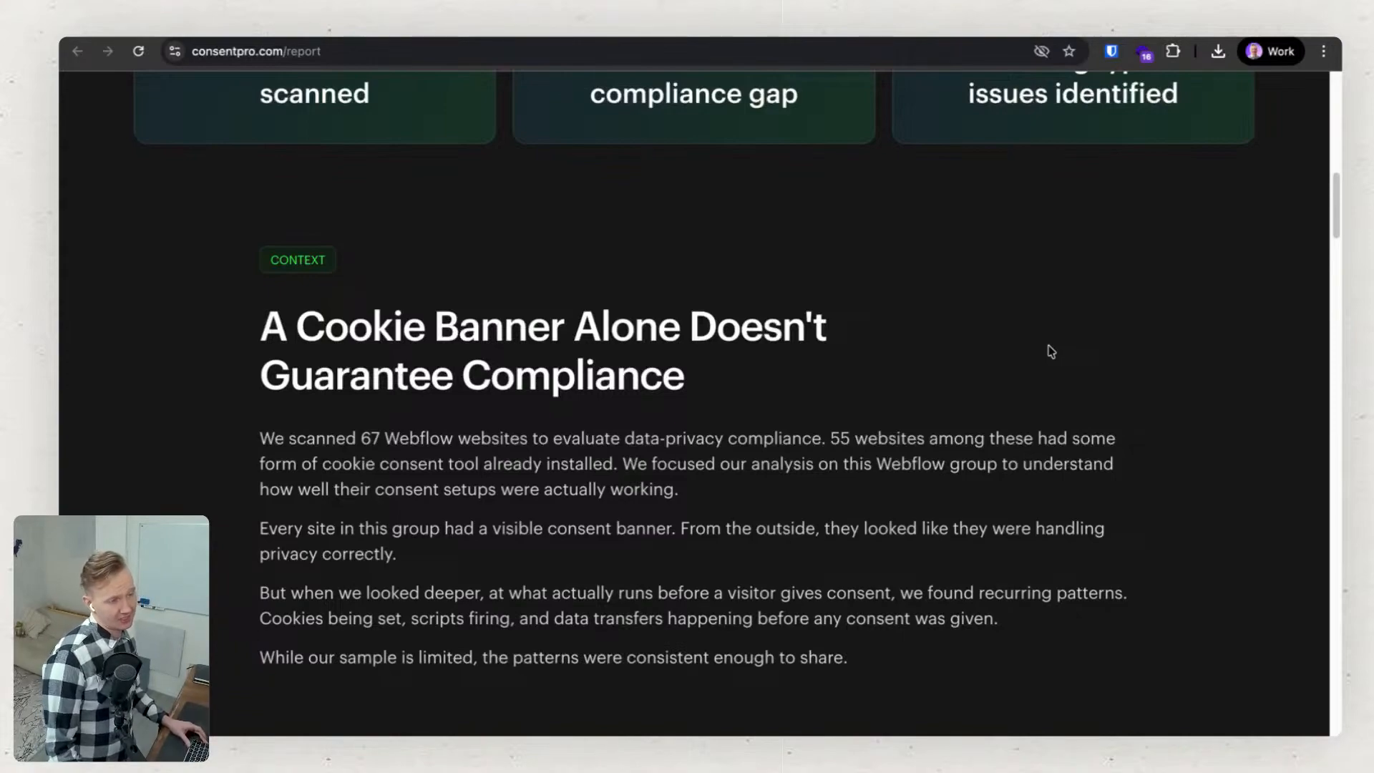
pyautogui.scroll(-1, 872, 408)
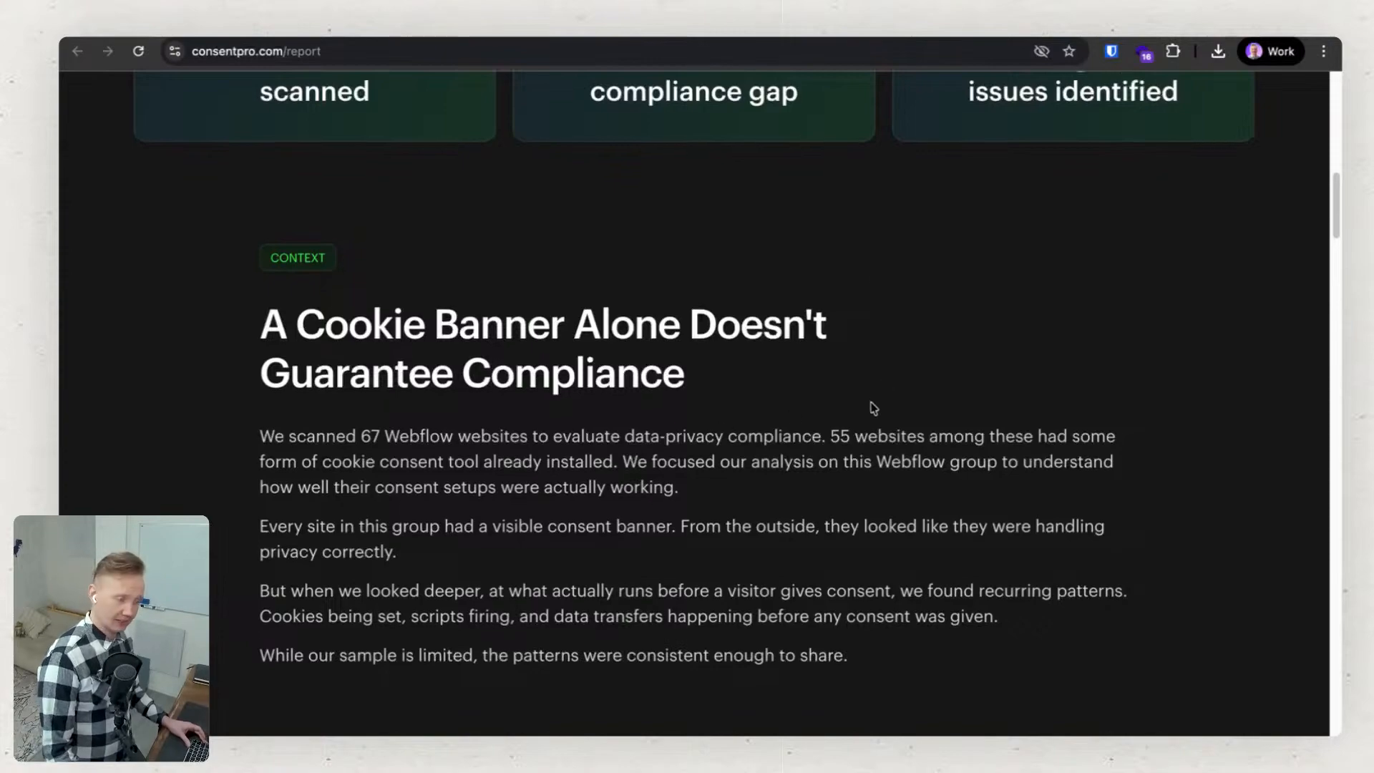
pyautogui.scroll(-2, 872, 408)
pyautogui.scroll(-1, 866, 404)
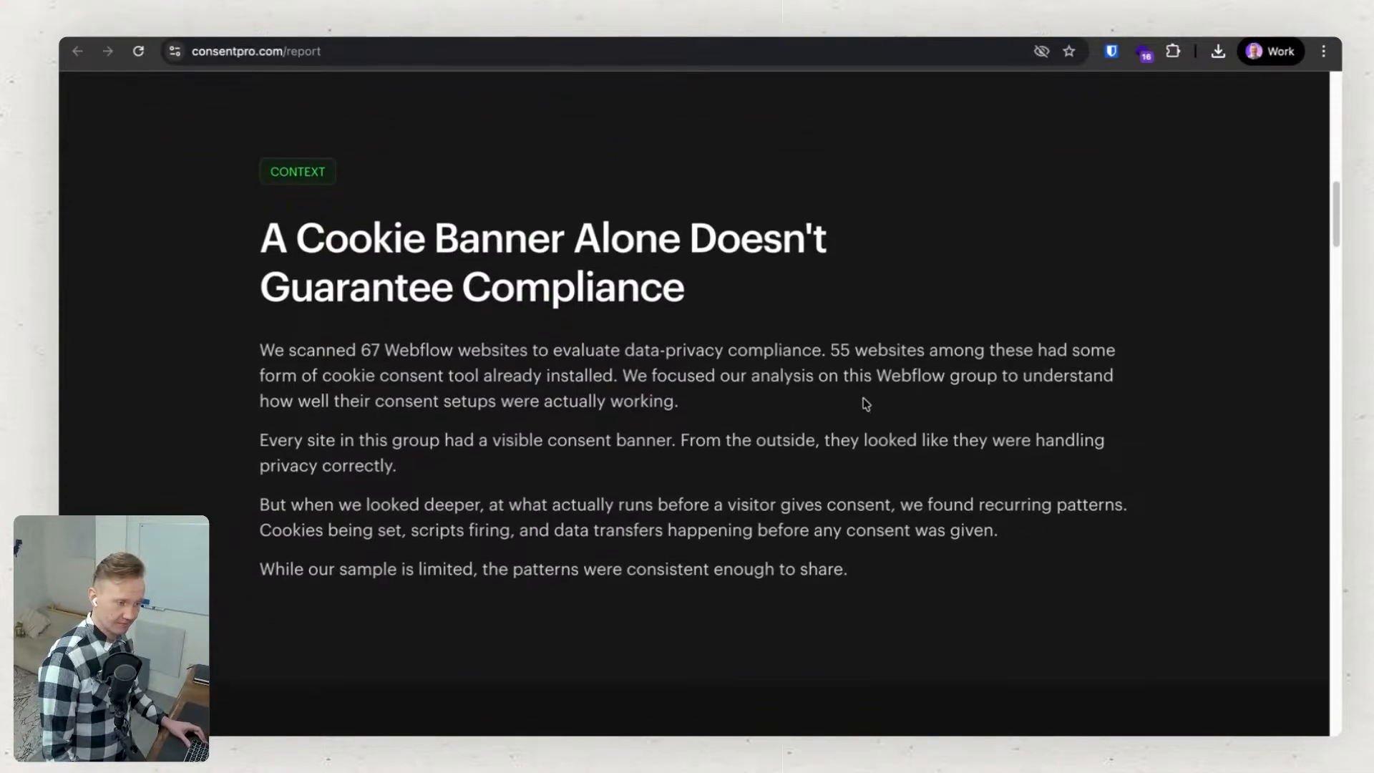
pyautogui.scroll(1, 864, 412)
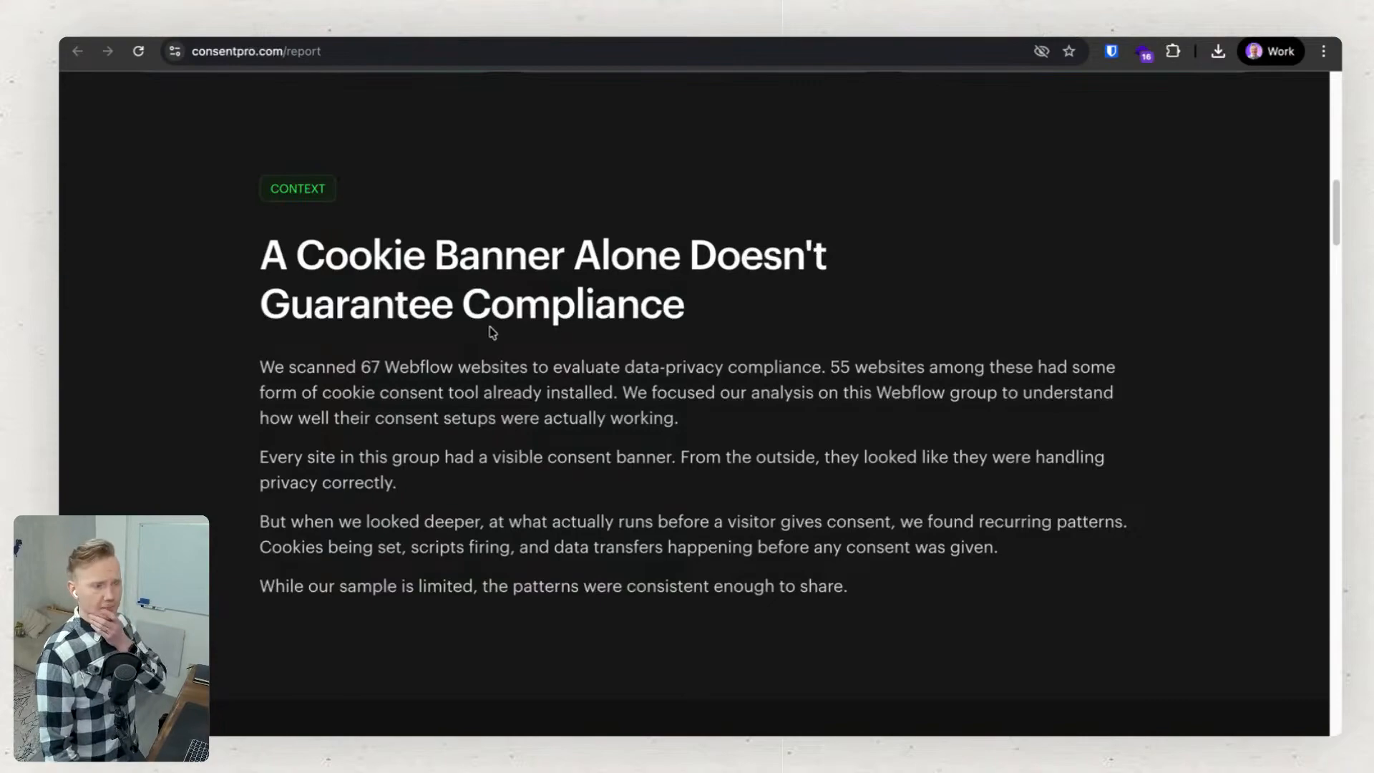
pyautogui.scroll(-1, 710, 377)
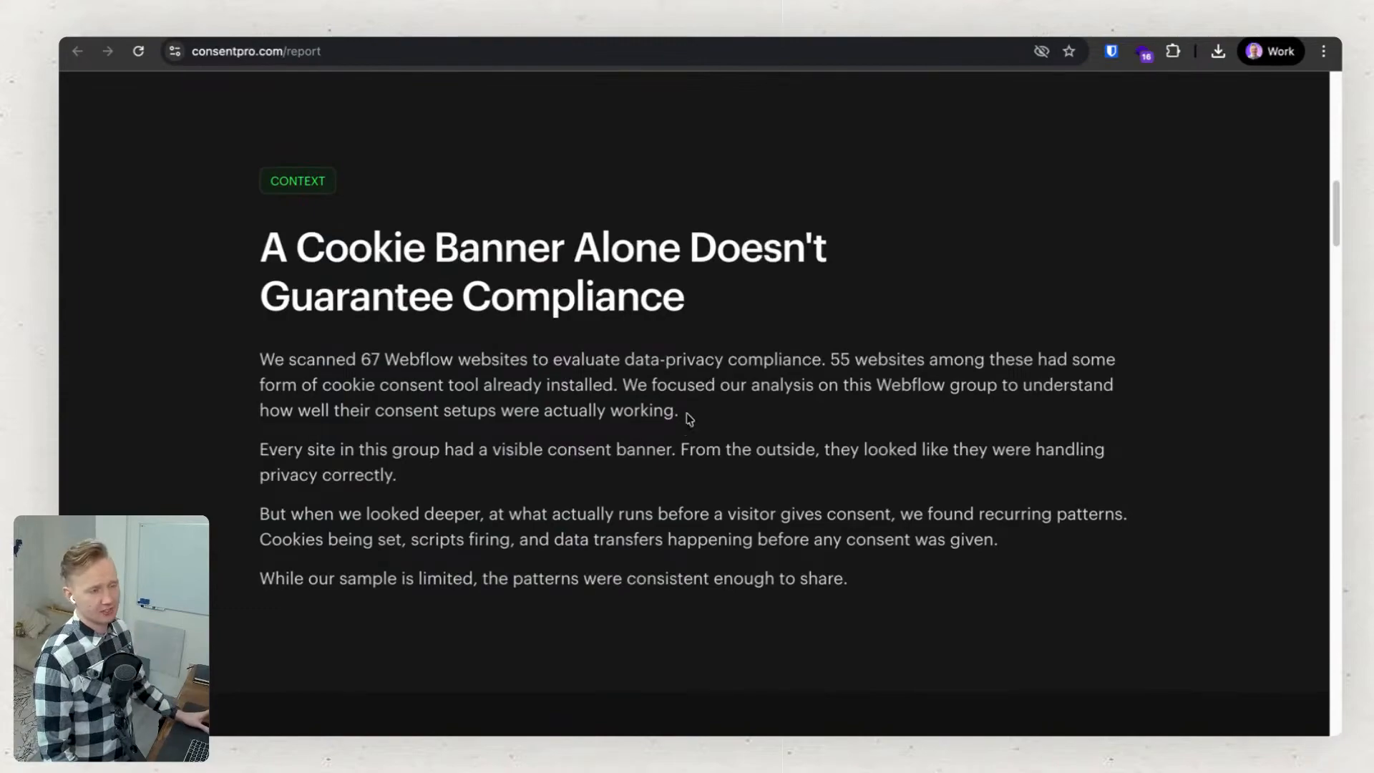
pyautogui.scroll(-2, 707, 542)
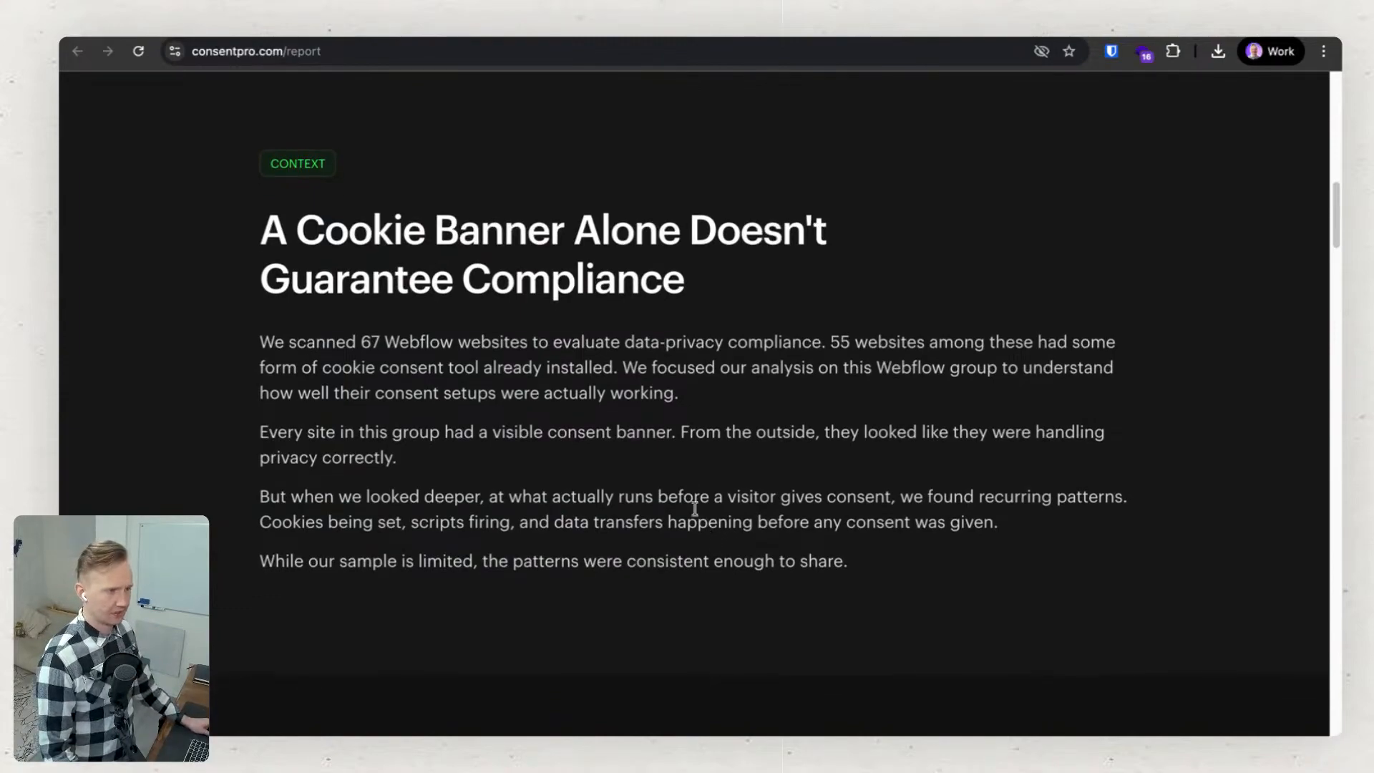
pyautogui.scroll(-2, 689, 480)
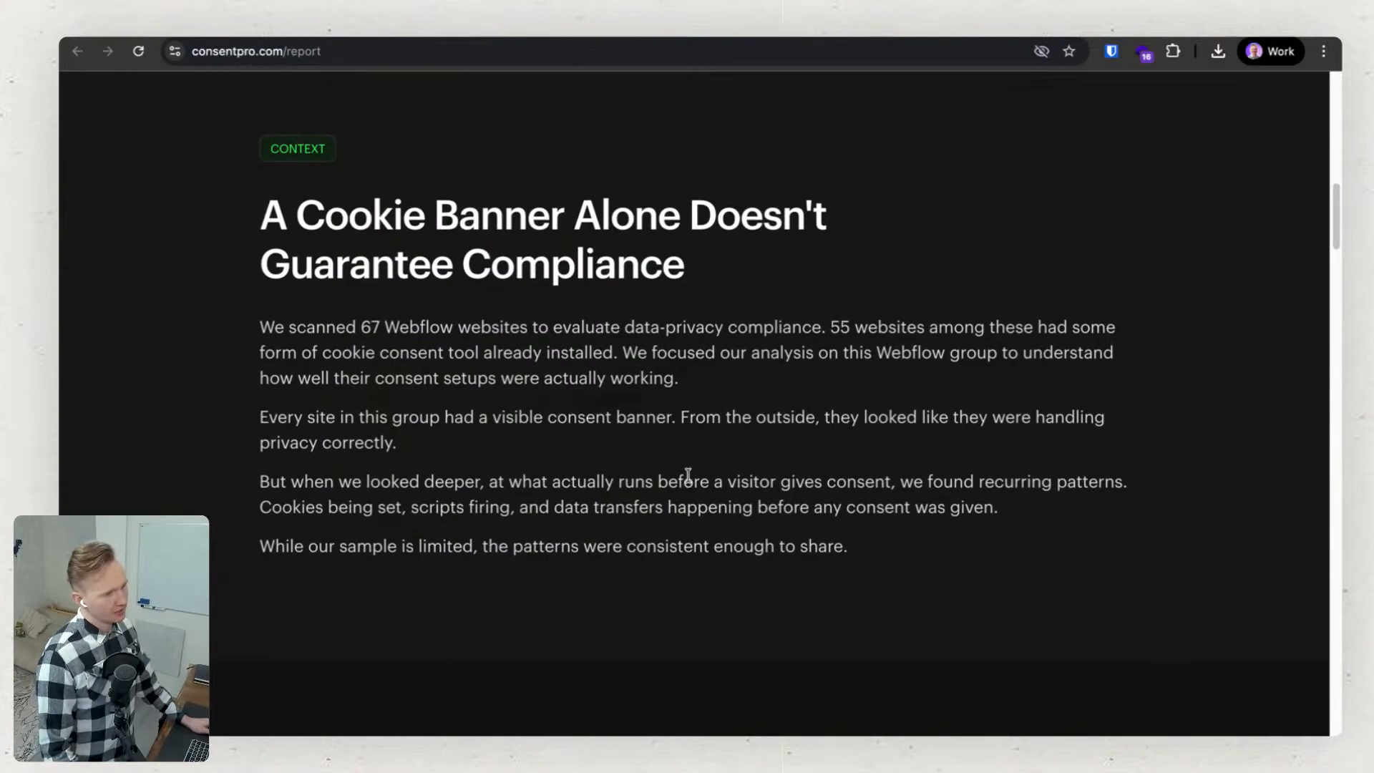
pyautogui.scroll(-5, 687, 475)
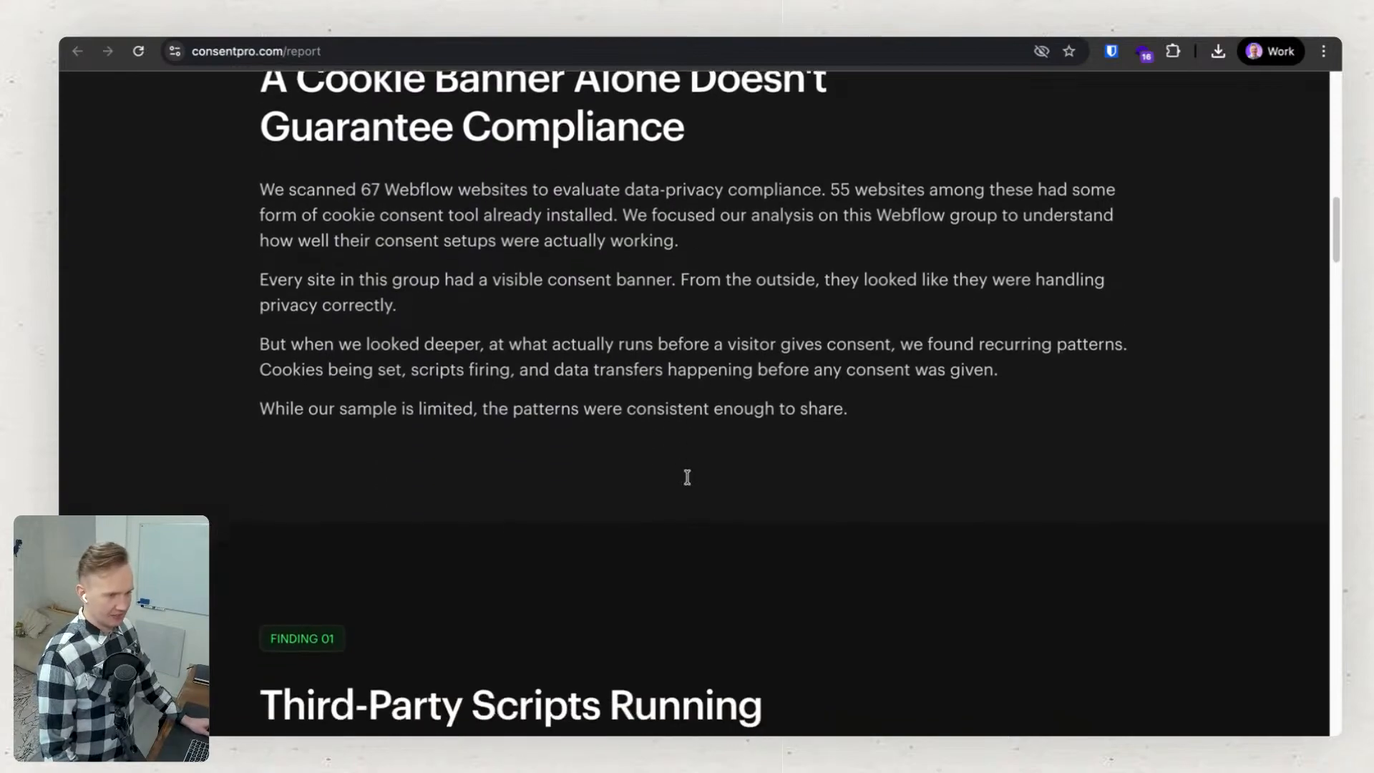
# Examine Finding 01 on third-party scripts running without consent, highlighting the wording about categorized and third-party scripts.
pyautogui.scroll(-10, 687, 477)
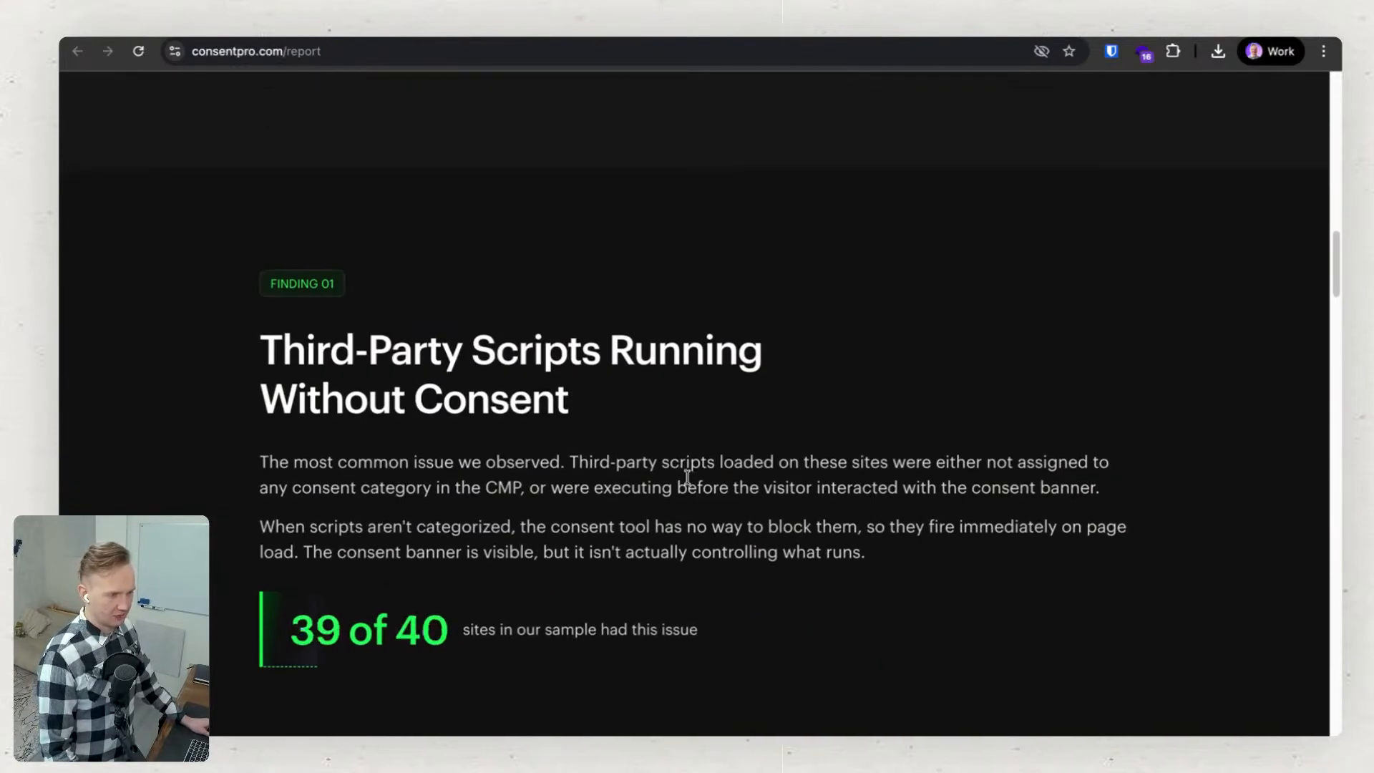
pyautogui.scroll(-3, 687, 477)
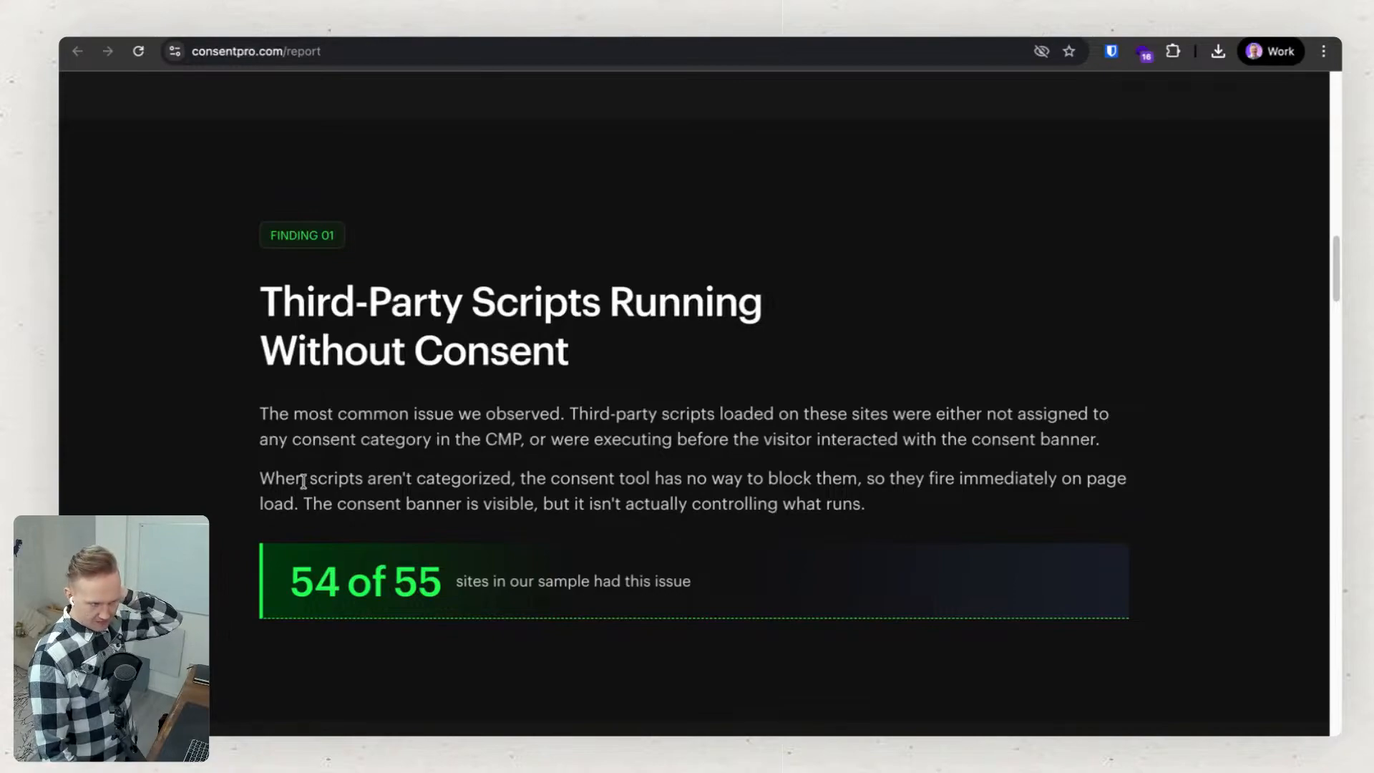
pyautogui.scroll(-1, 303, 482)
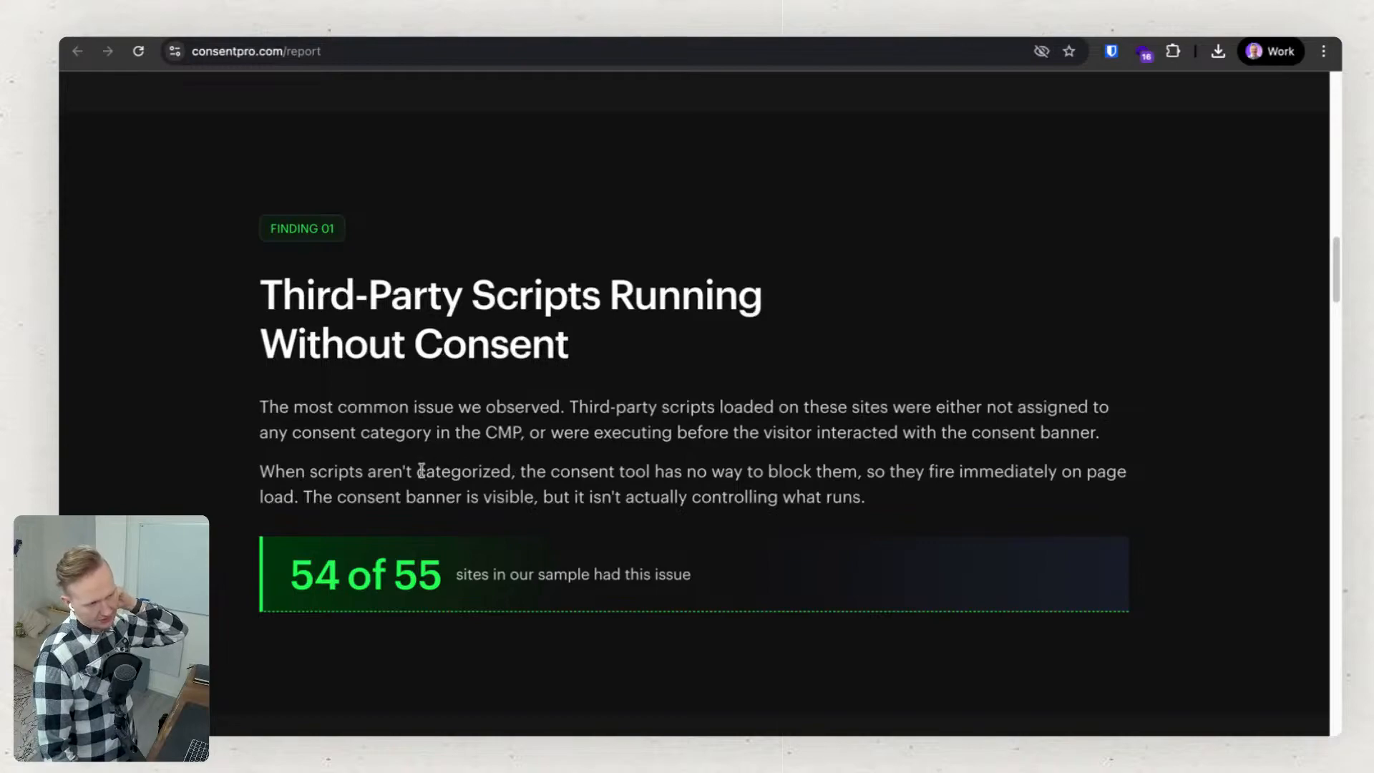
pyautogui.moveTo(421, 470); pyautogui.dragTo(498, 470)
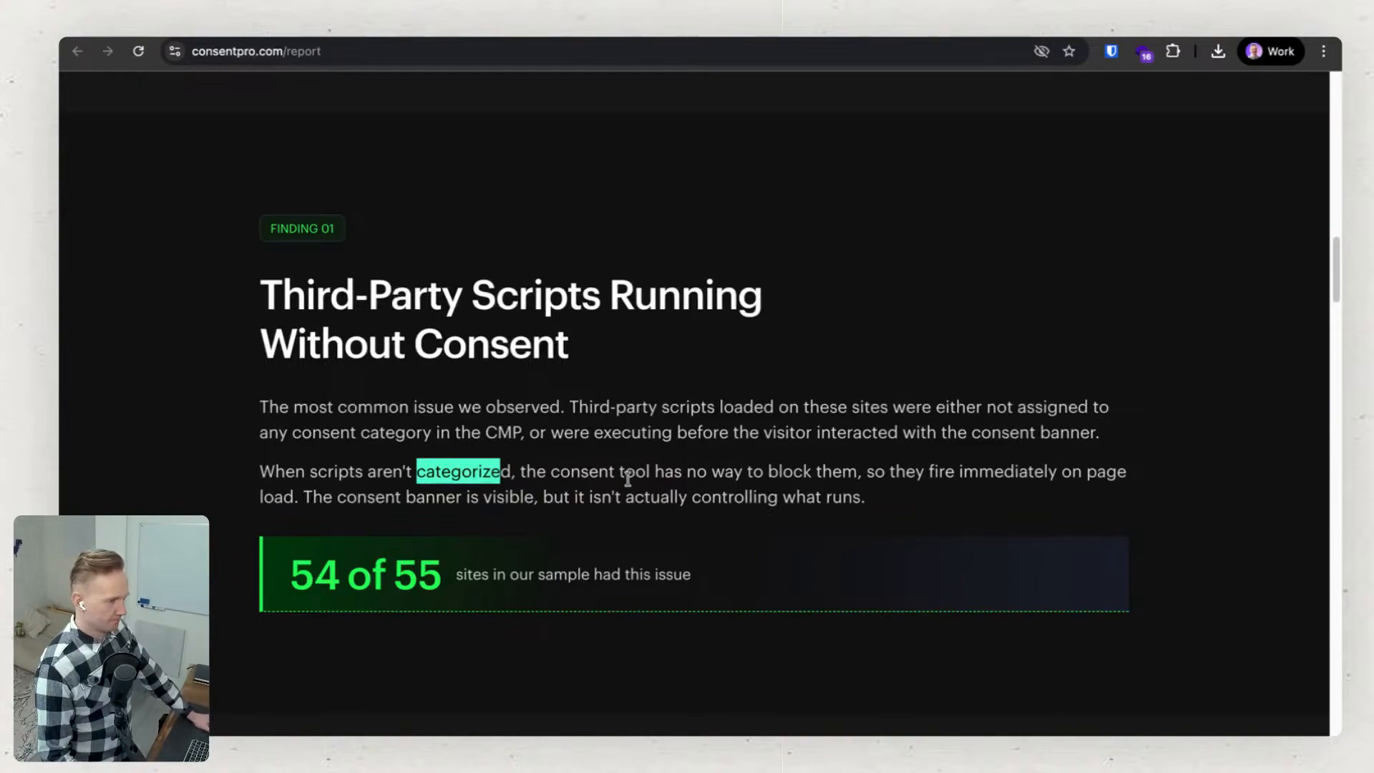
pyautogui.scroll(-1, 623, 472)
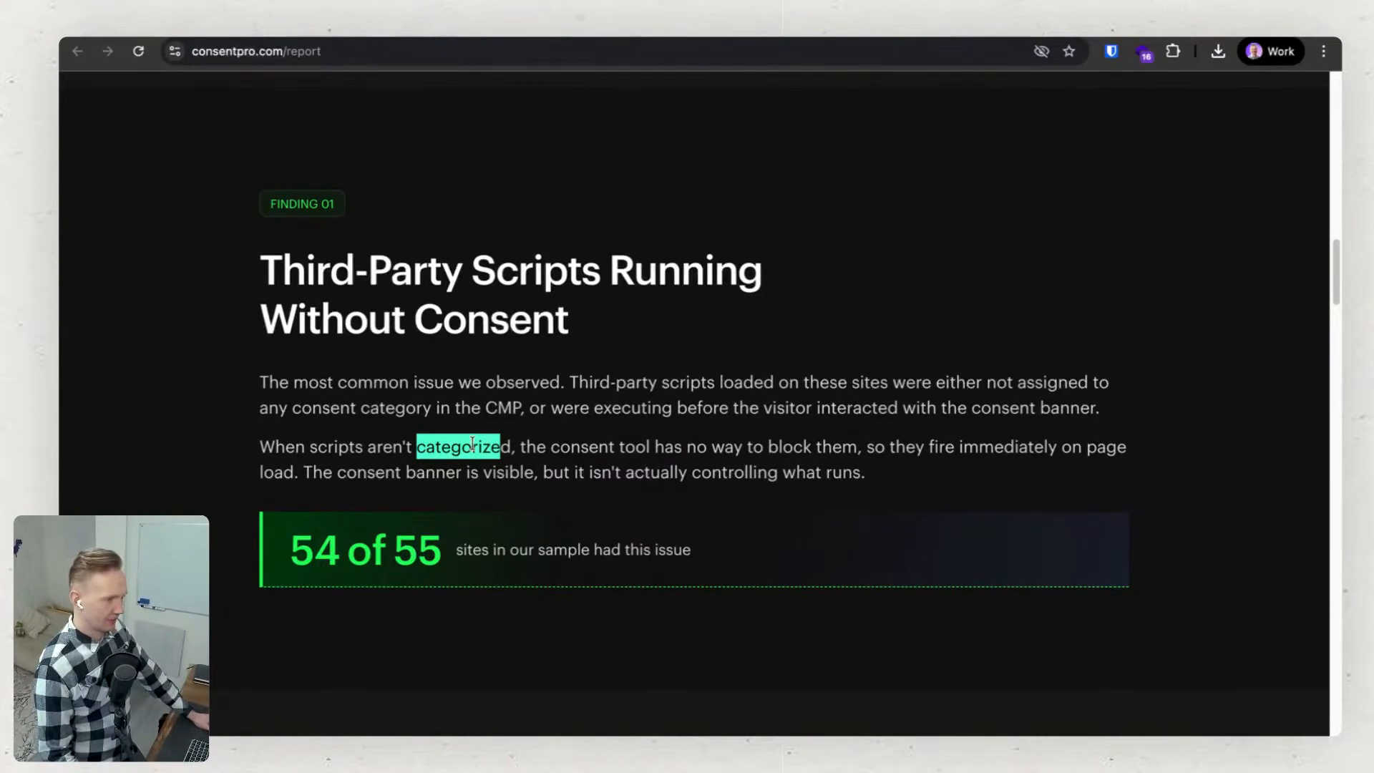
pyautogui.scroll(-1, 473, 442)
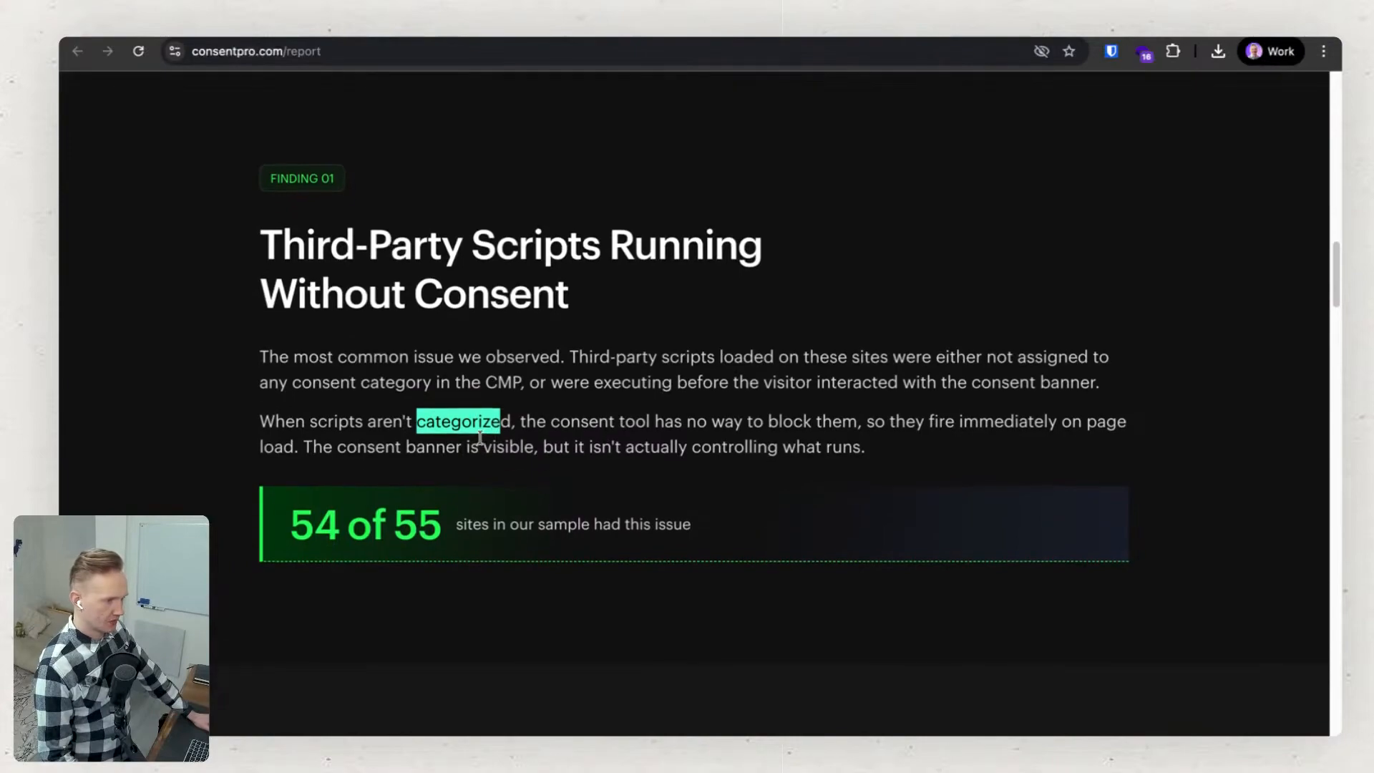
pyautogui.scroll(1, 479, 438)
pyautogui.scroll(1, 481, 443)
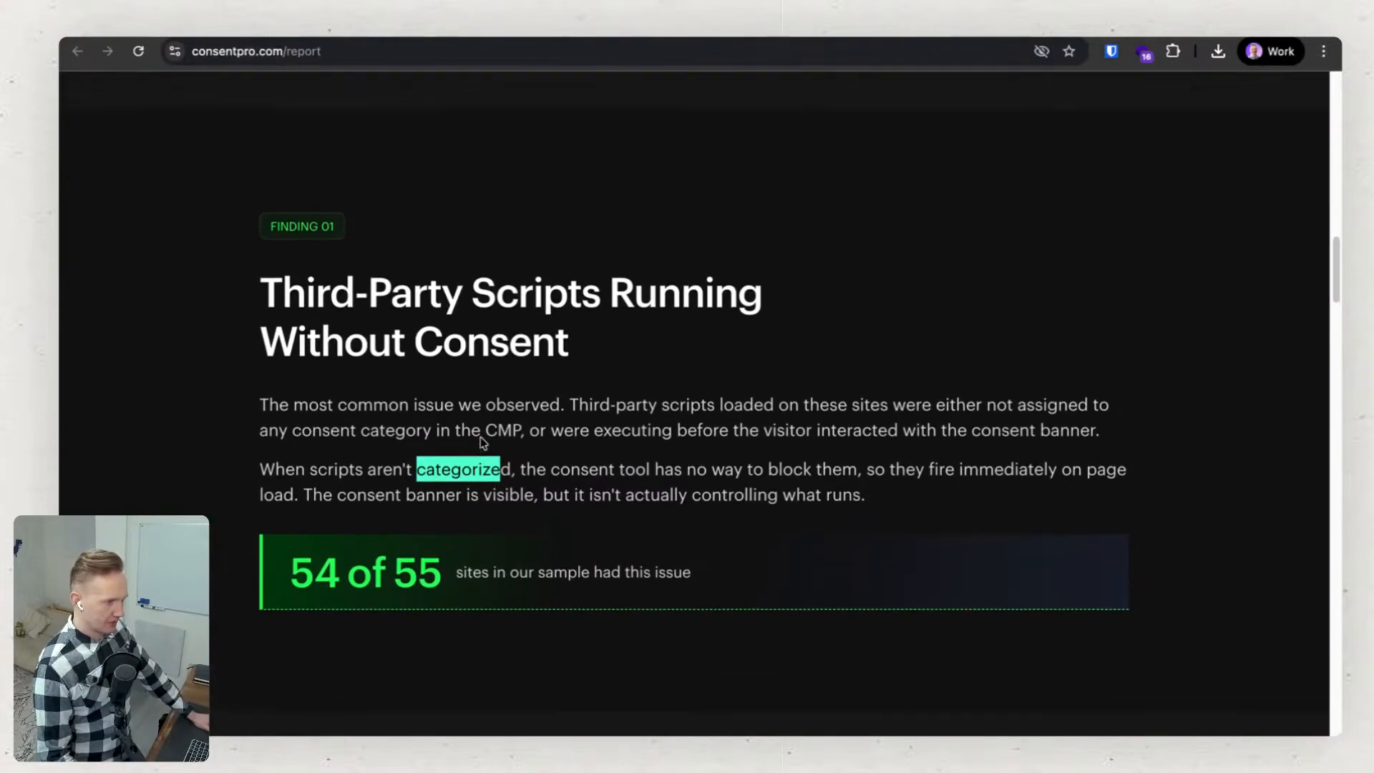
pyautogui.moveTo(570, 403); pyautogui.dragTo(628, 405)
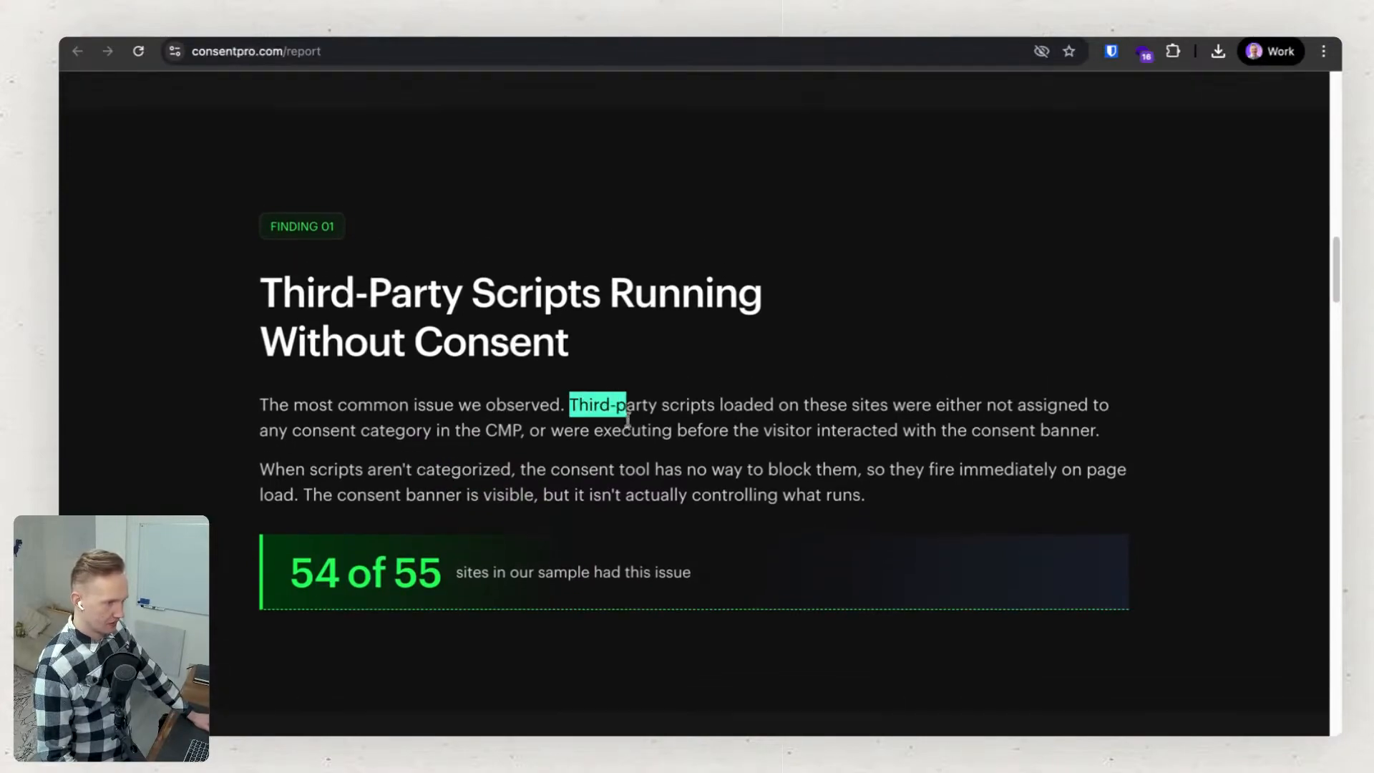
pyautogui.click(614, 403)
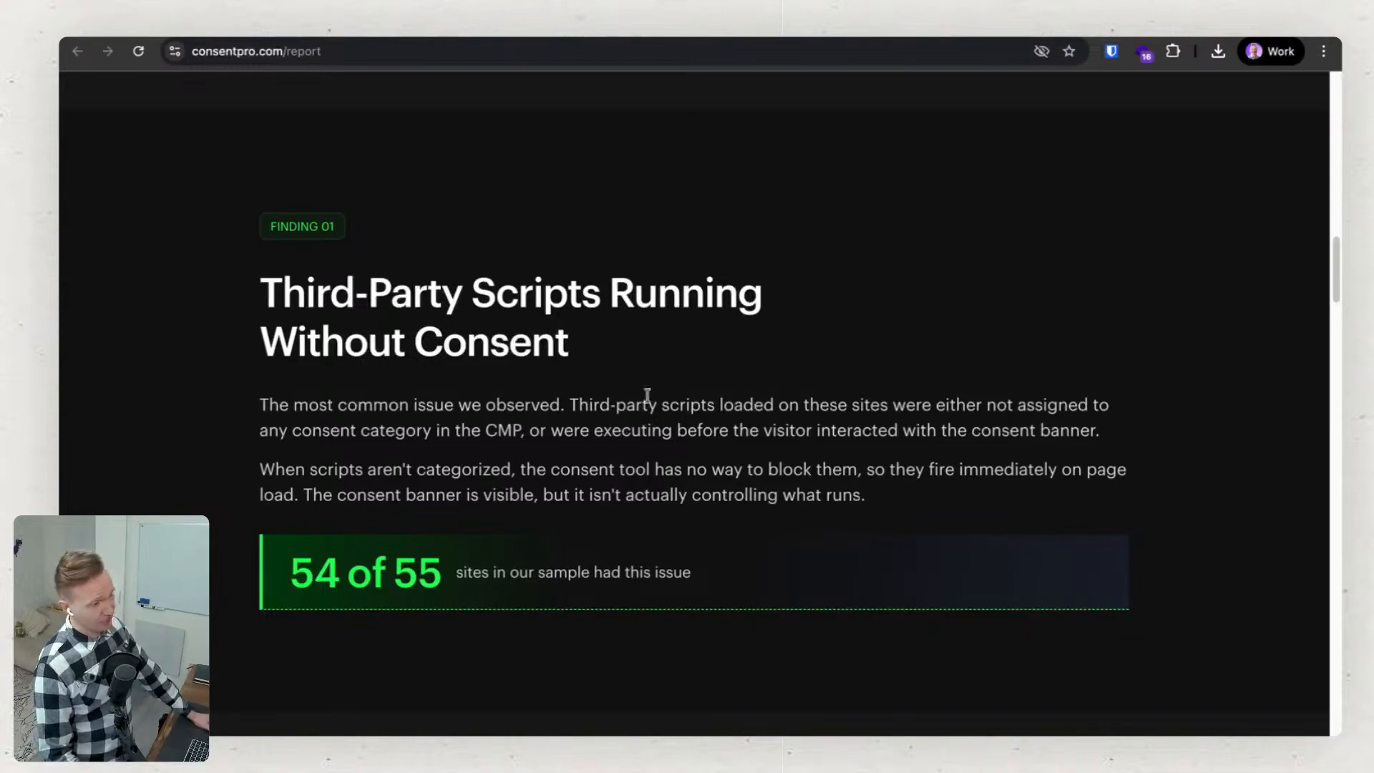
# Read Finding 02 on YouTube and Google Maps embeds setting trackers before consent.
pyautogui.scroll(-1, 444, 344)
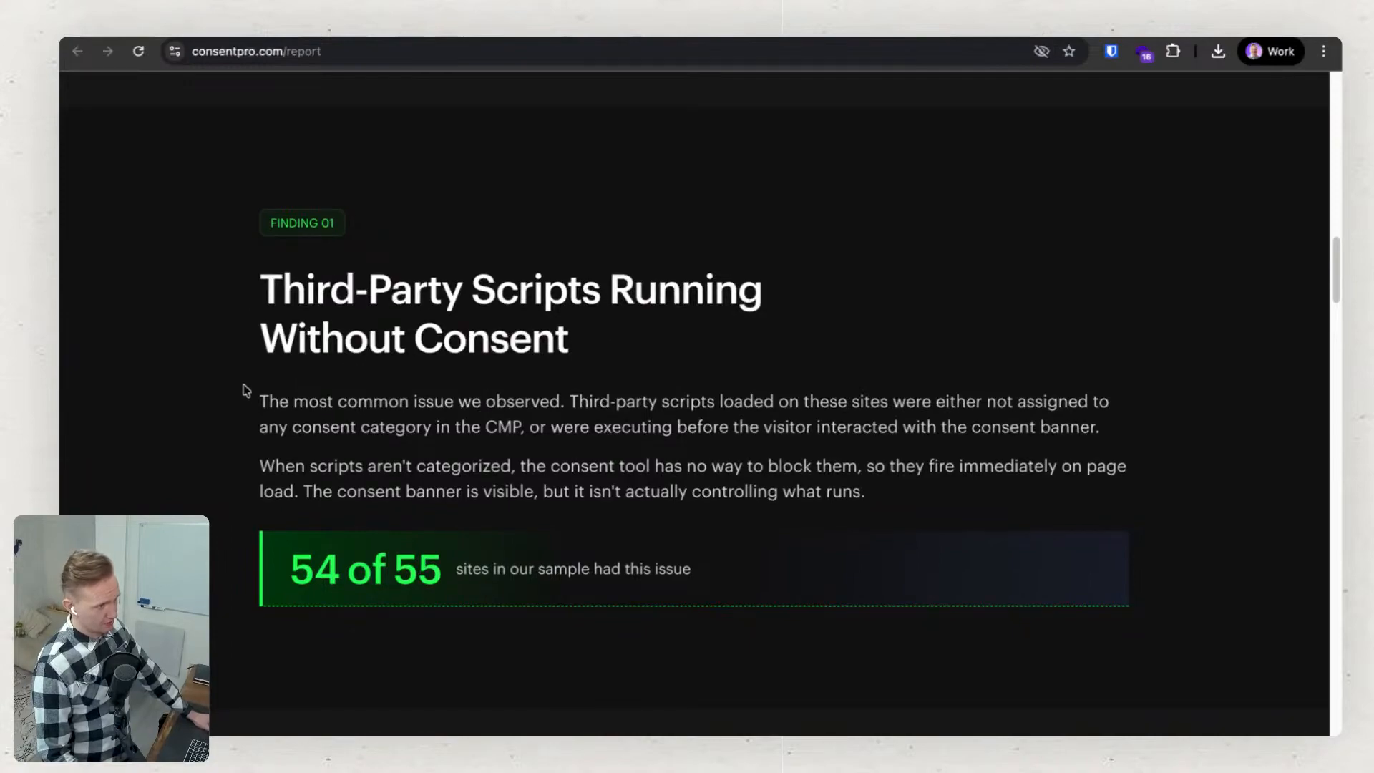
pyautogui.scroll(-1, 245, 397)
pyautogui.scroll(-5, 258, 429)
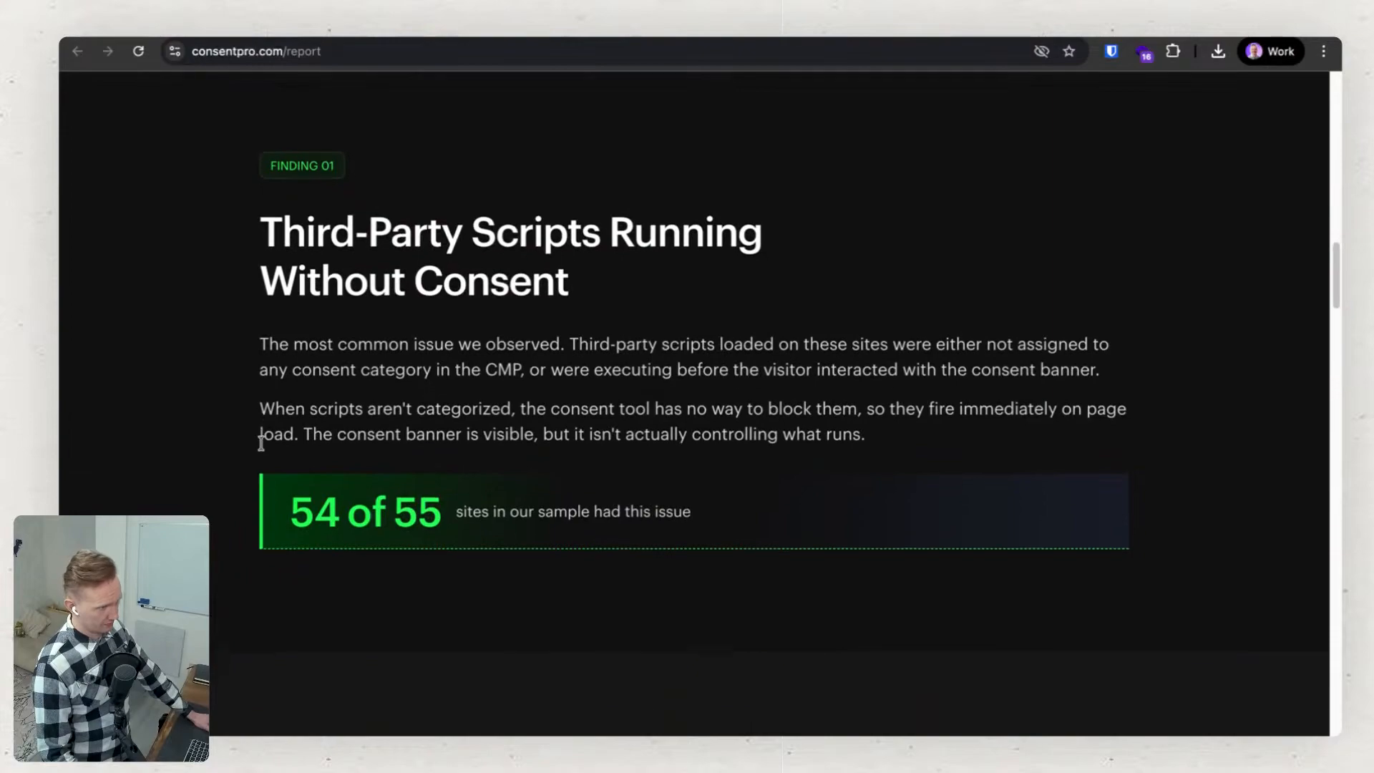
pyautogui.scroll(-10, 262, 445)
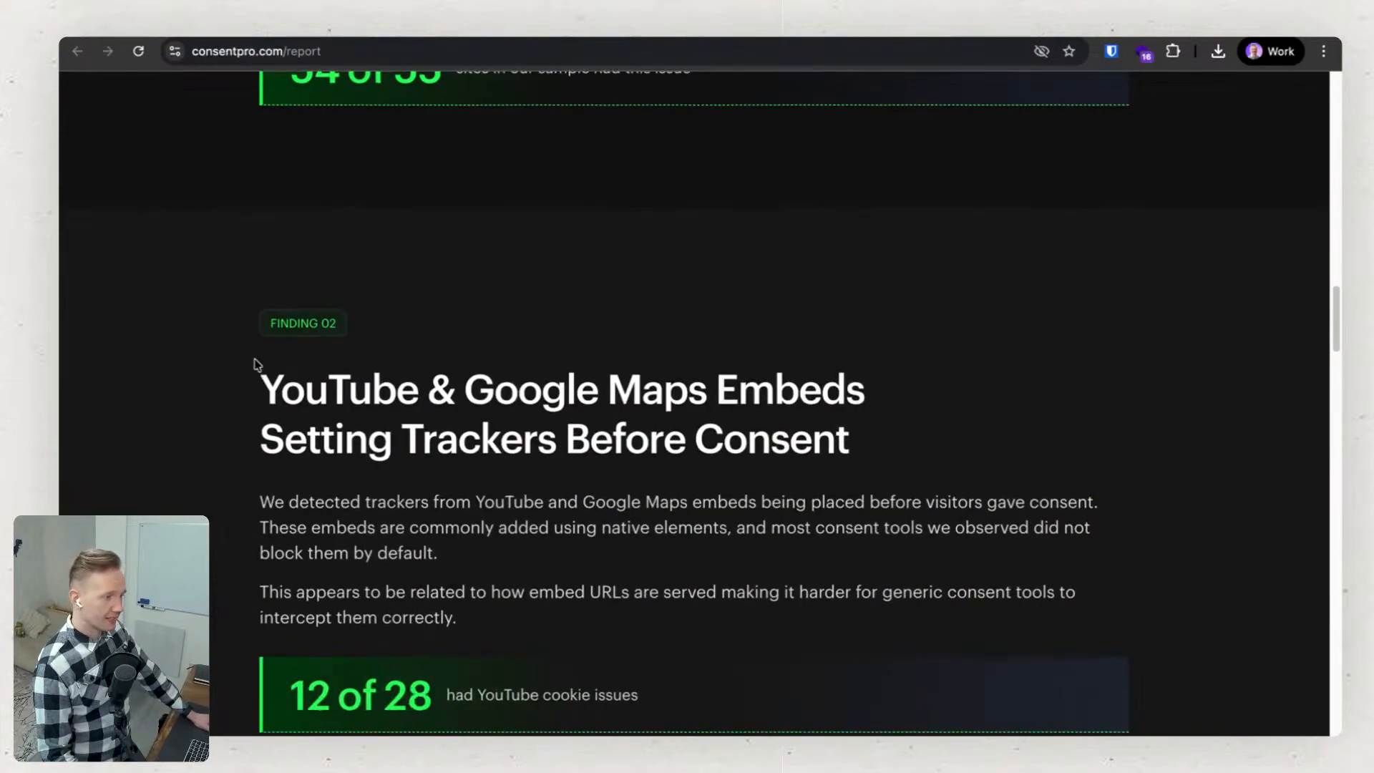
pyautogui.scroll(-4, 255, 363)
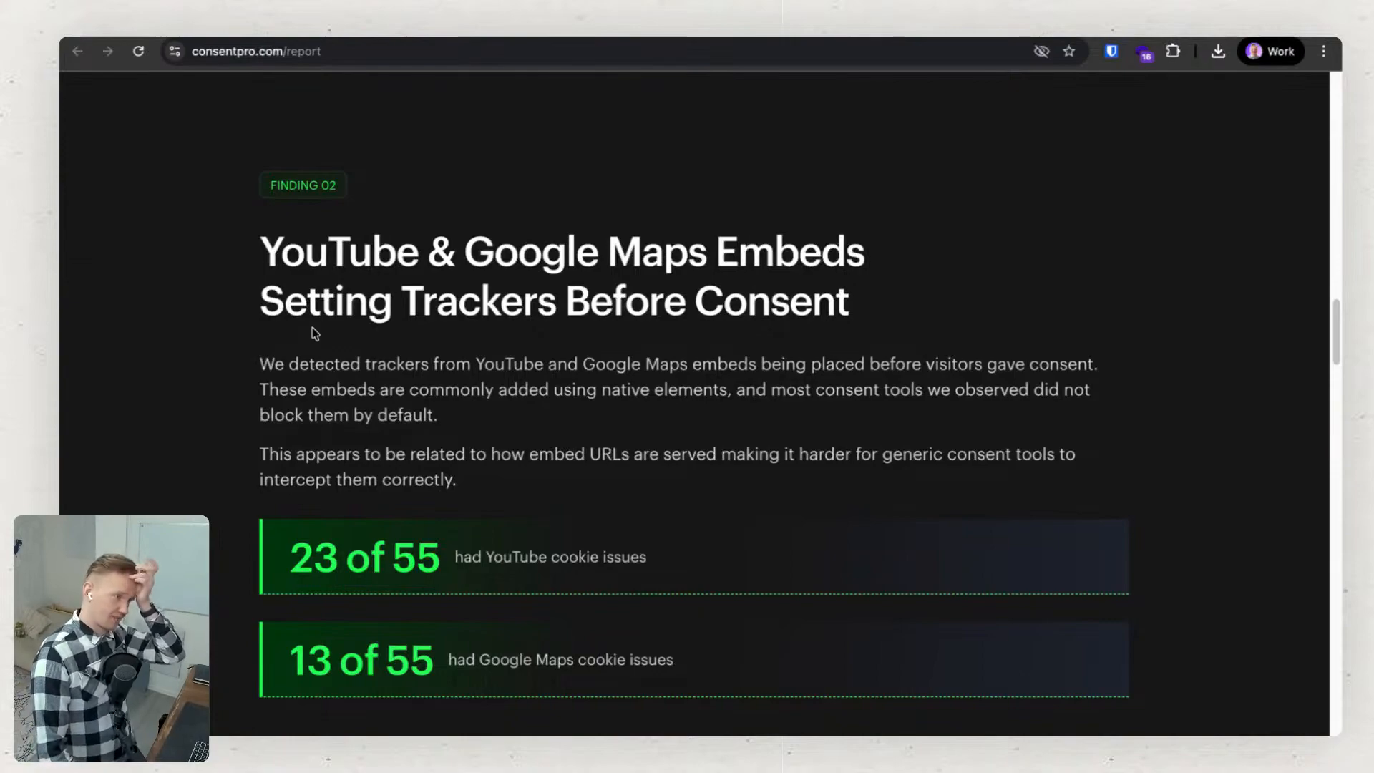
pyautogui.click(280, 54)
pyautogui.moveTo(281, 54); pyautogui.dragTo(143, 52)
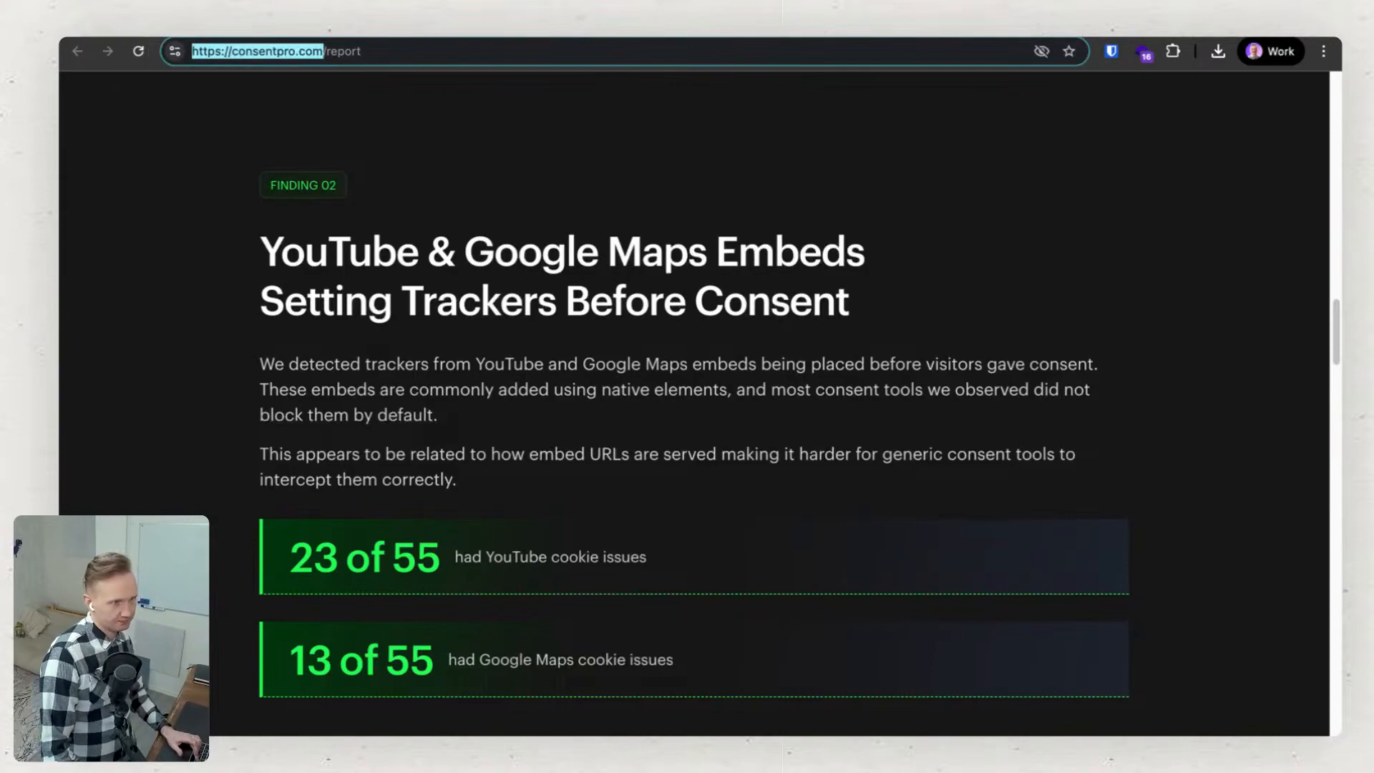
pyautogui.press('super+c')
pyautogui.press('super+t')
pyautogui.press('super+v')
pyautogui.press('Return')
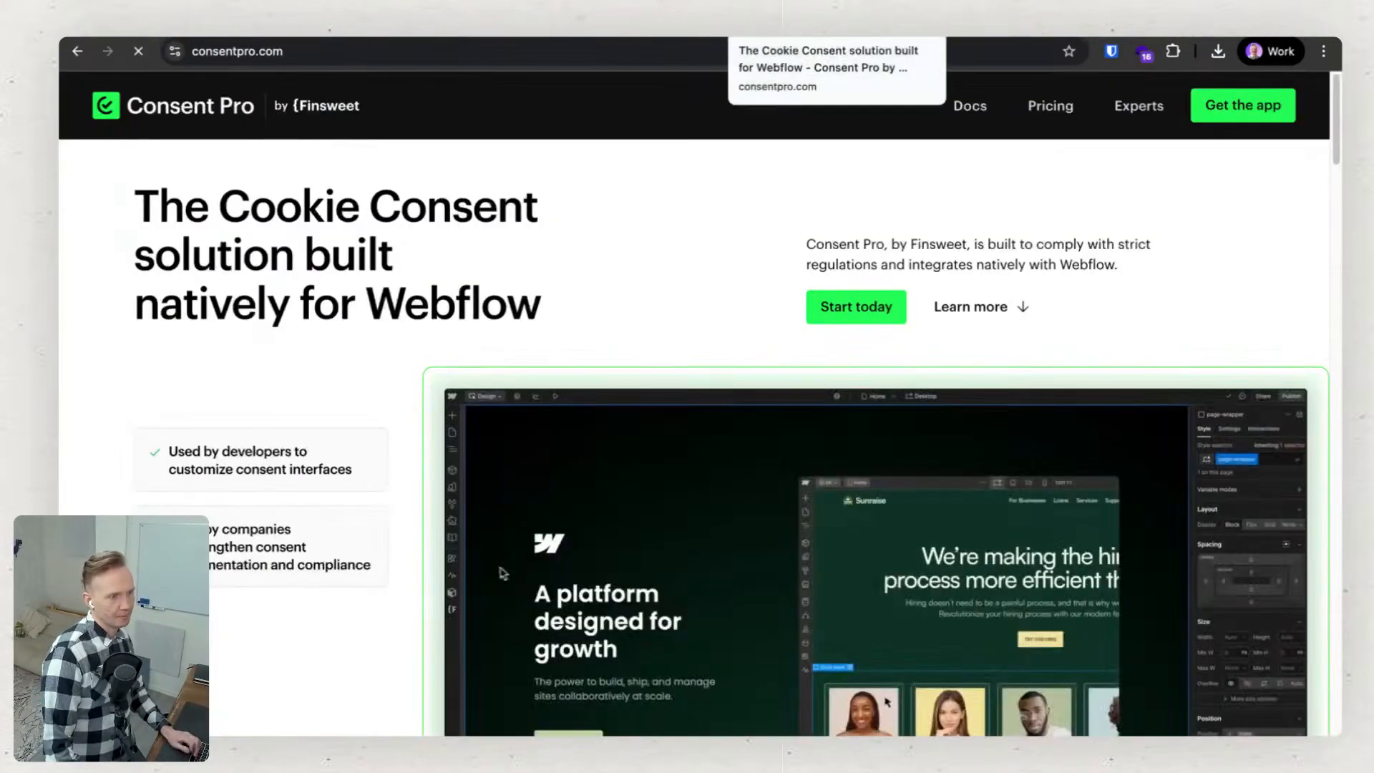
# Dismiss the promotional banner about the tested Webflow sites and examine the tutorial video area on the Consent Pro homepage.
pyautogui.scroll(-6, 566, 201)
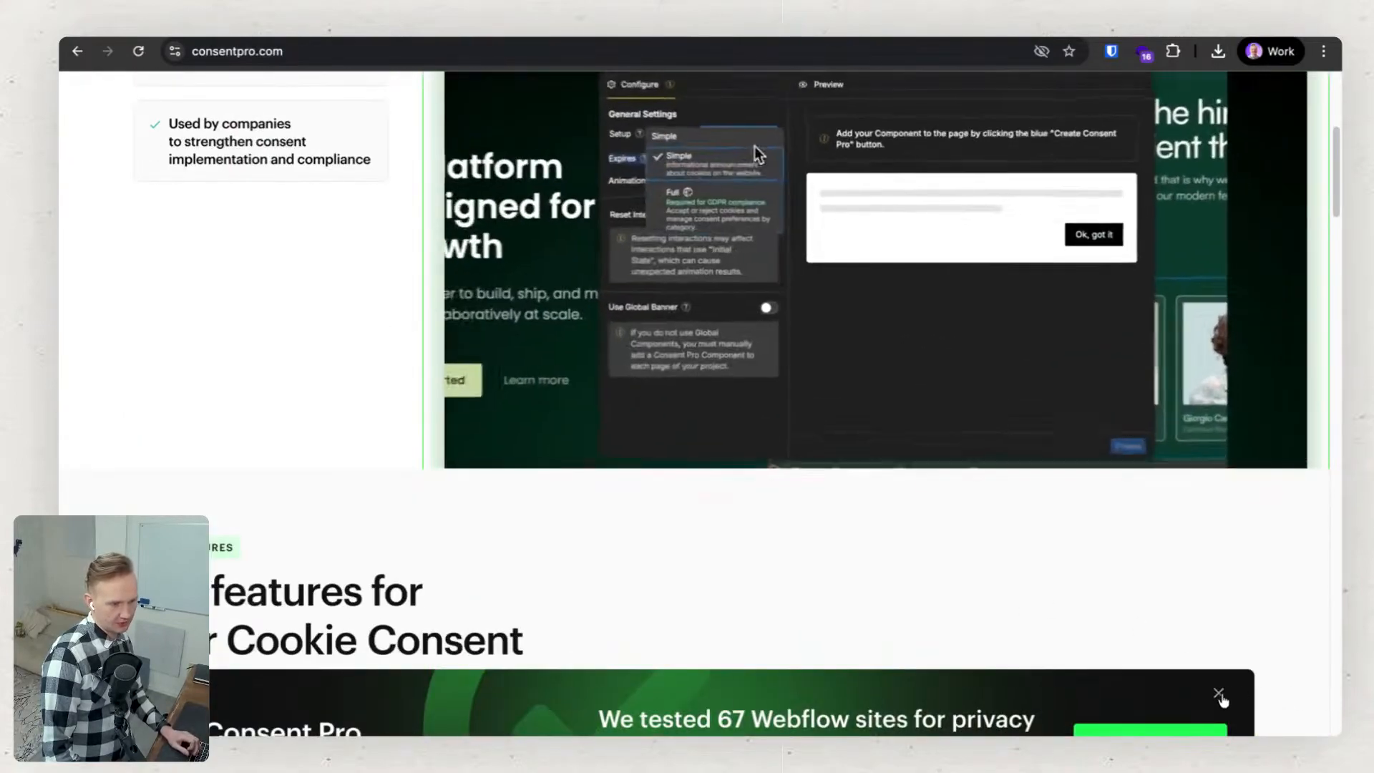
pyautogui.click(1219, 692)
pyautogui.scroll(-4, 1113, 651)
pyautogui.scroll(-20, 1009, 631)
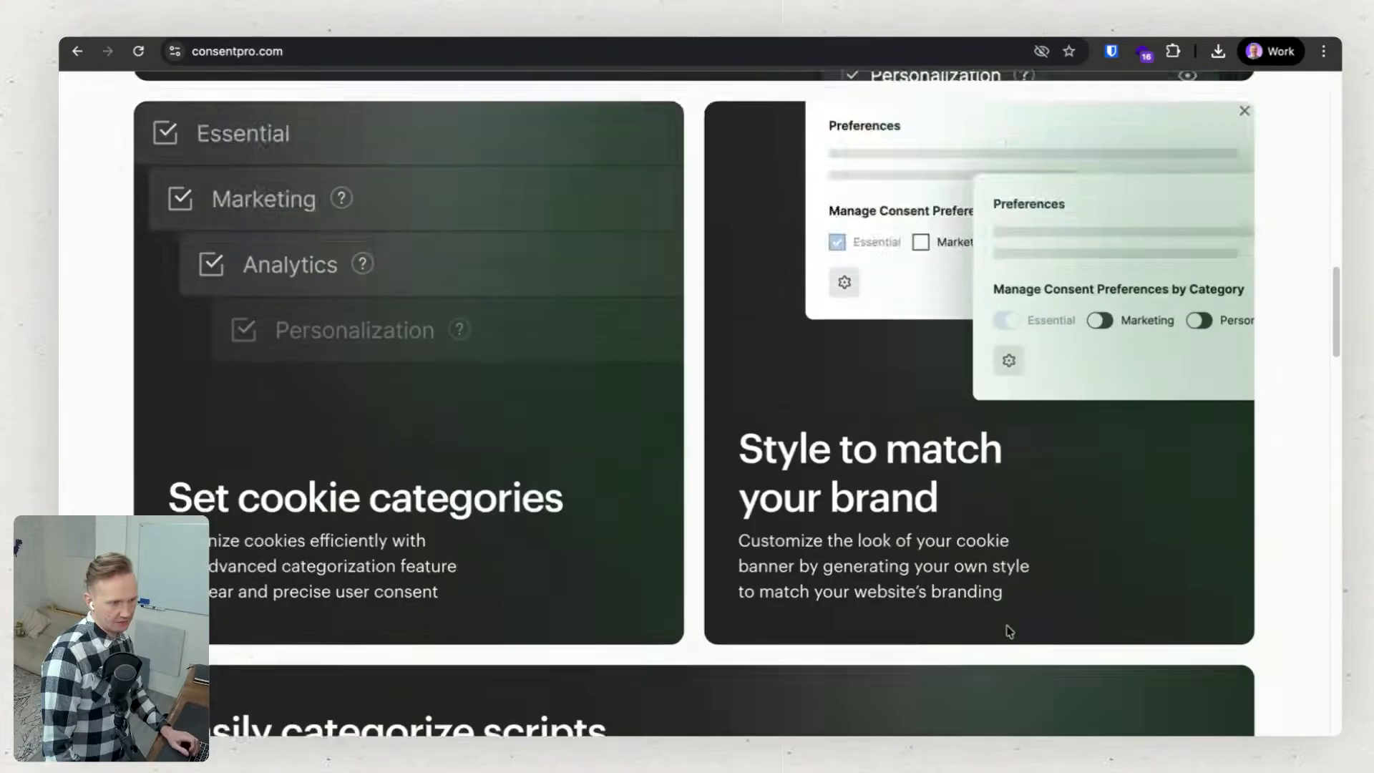
pyautogui.scroll(-15, 1009, 631)
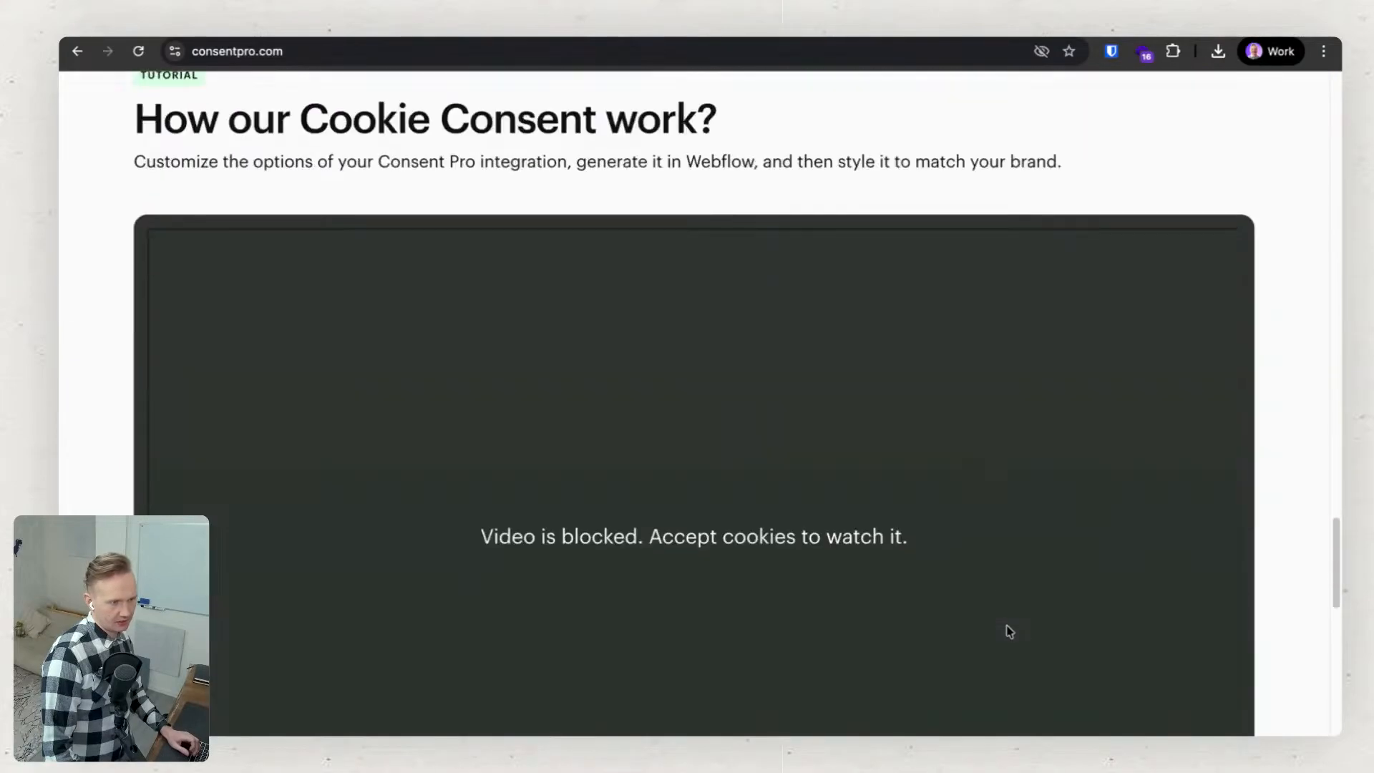
pyautogui.scroll(1, 919, 404)
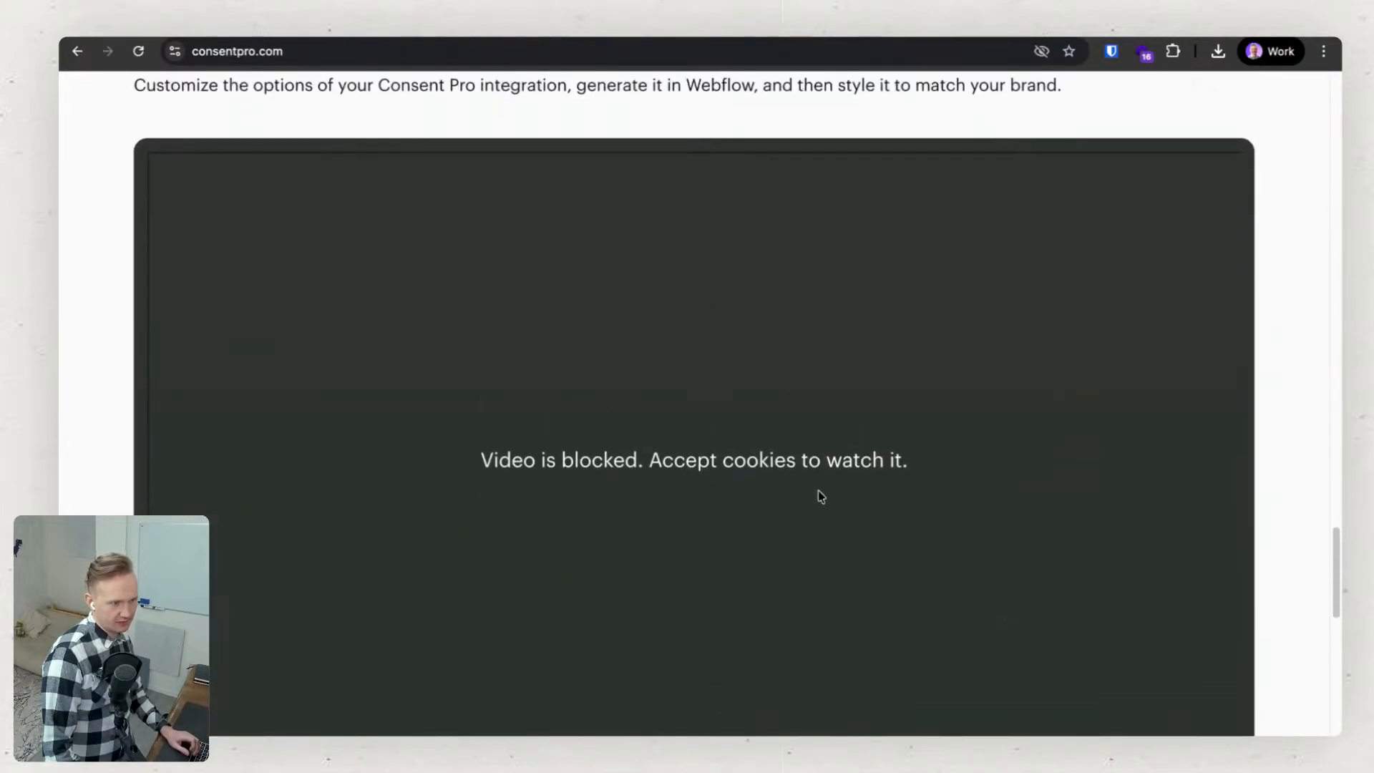
pyautogui.scroll(3, 603, 491)
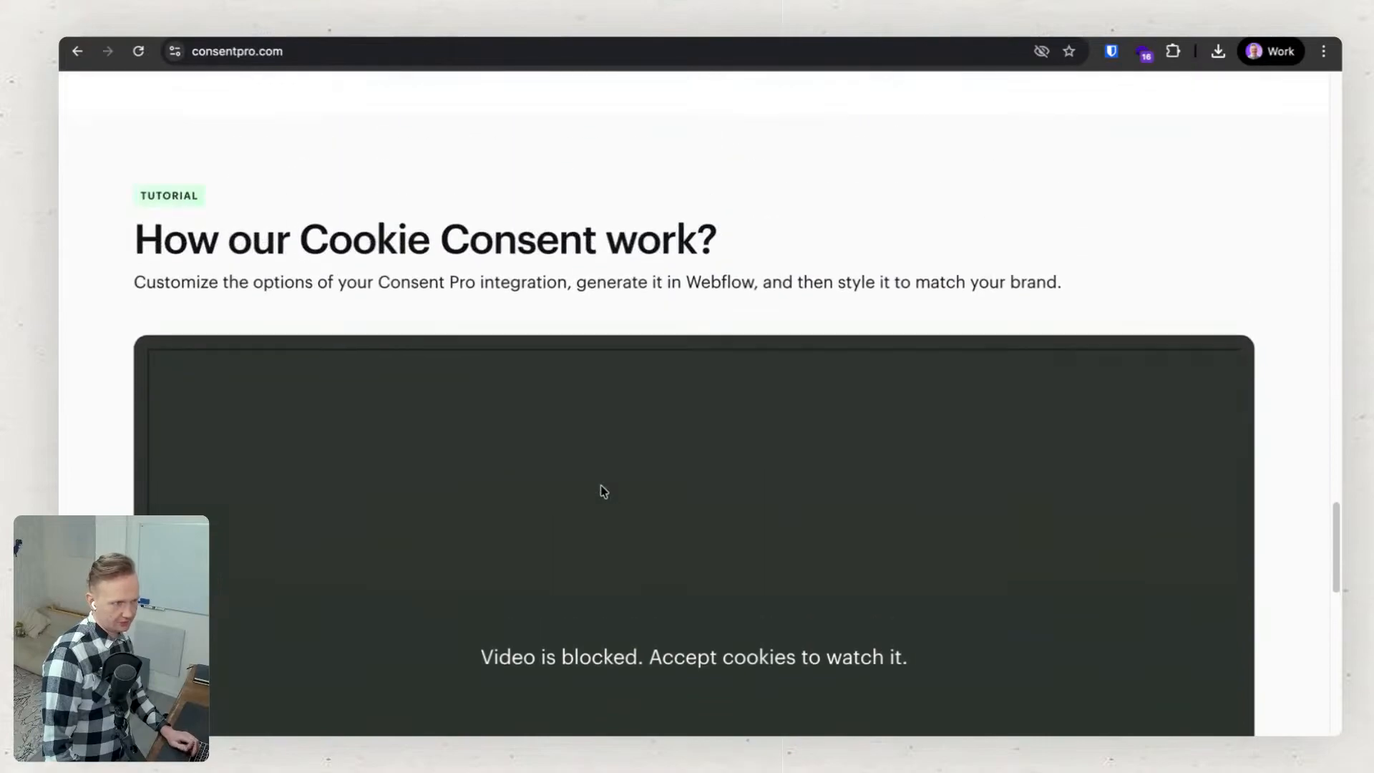
pyautogui.scroll(-5, 603, 490)
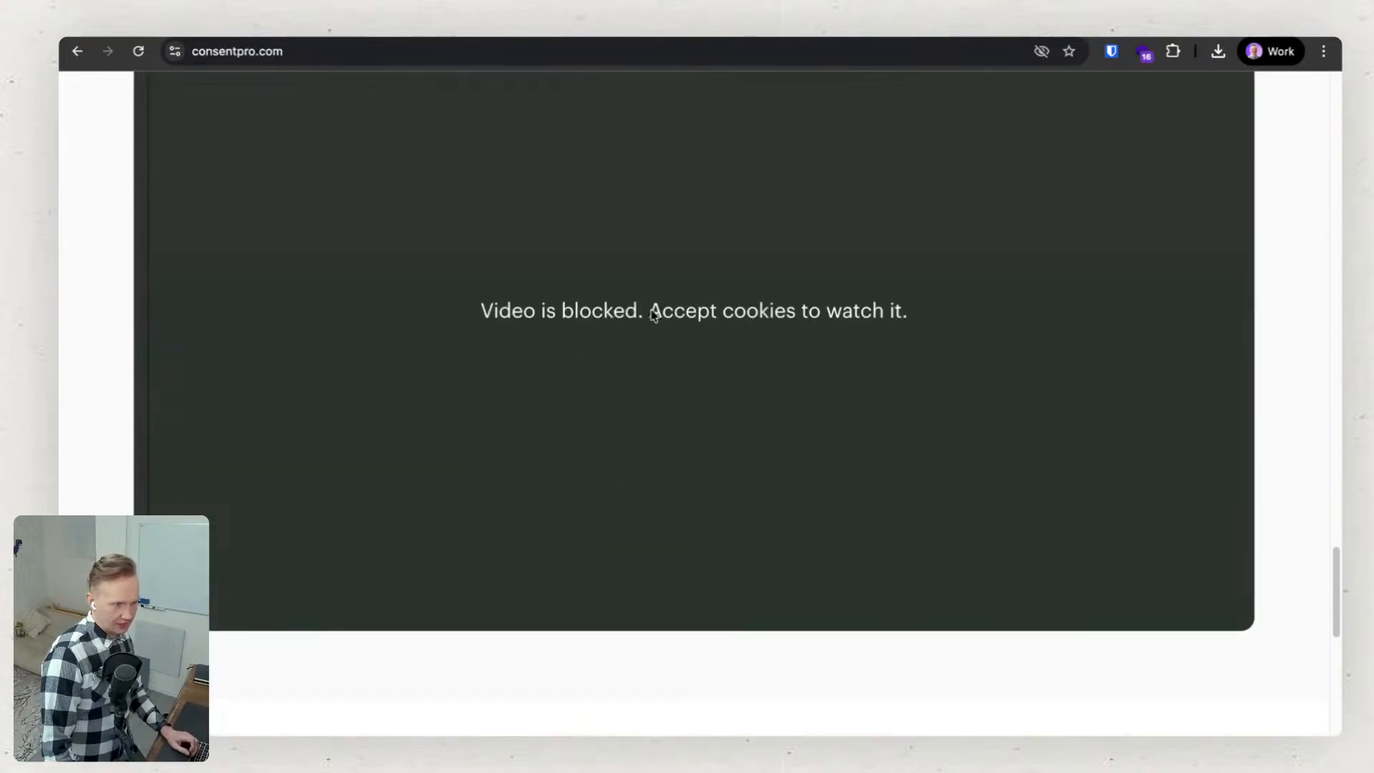
pyautogui.scroll(2, 697, 421)
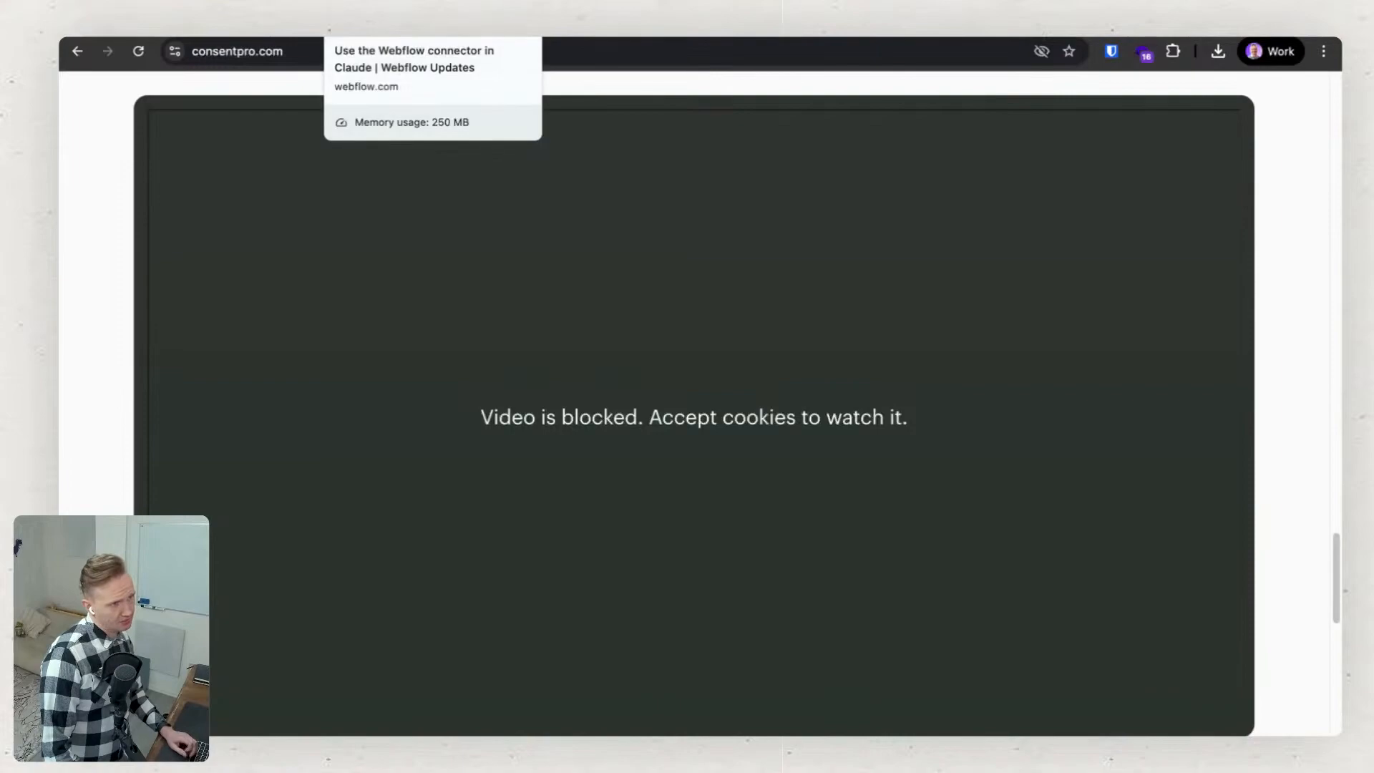
# Switch to the open Webflow Updates page about using the Webflow connector in Claude.
pyautogui.click(379, 21)
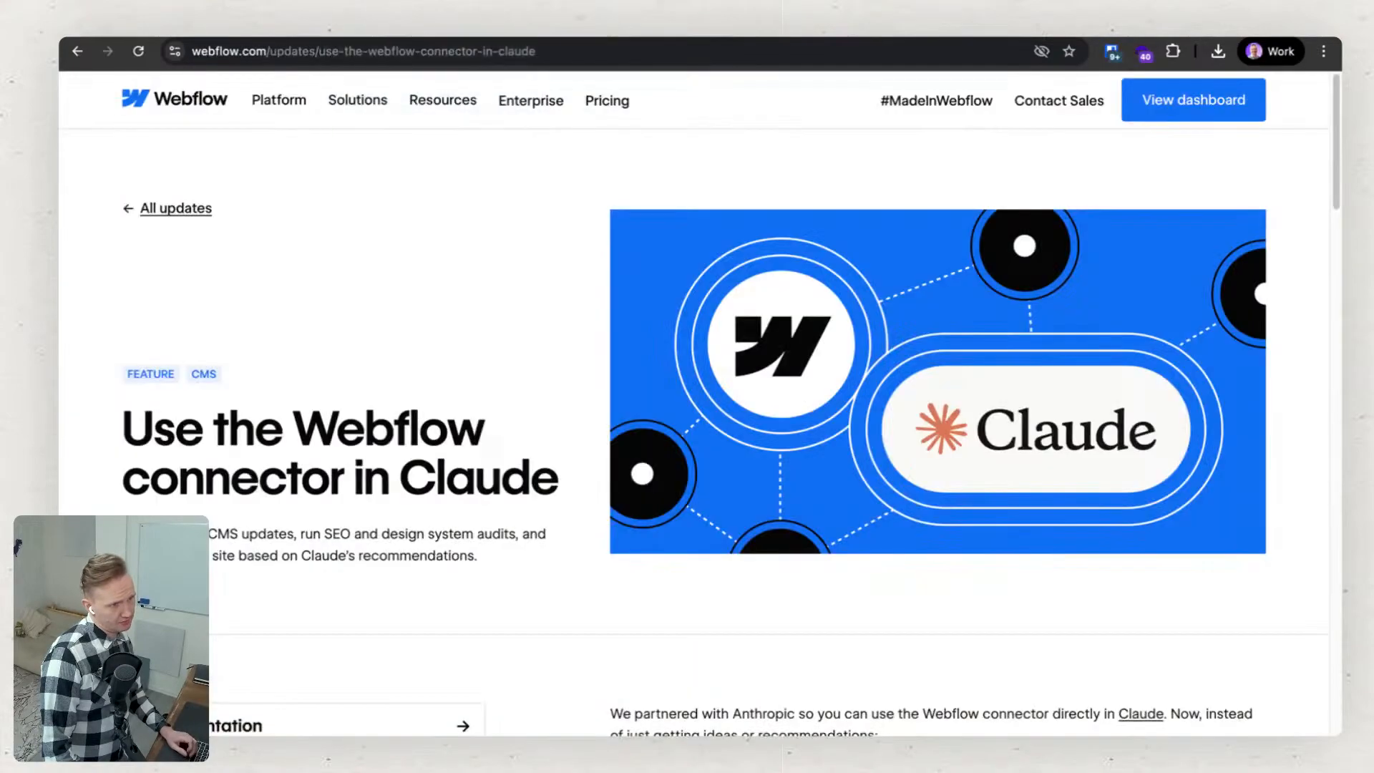
# Return to the Consent Pro report and read from Finding 02 on YouTube and Google Maps embeds through to Finding 03 on Google Fonts.
pyautogui.click(222, 22)
pyautogui.scroll(-1, 608, 569)
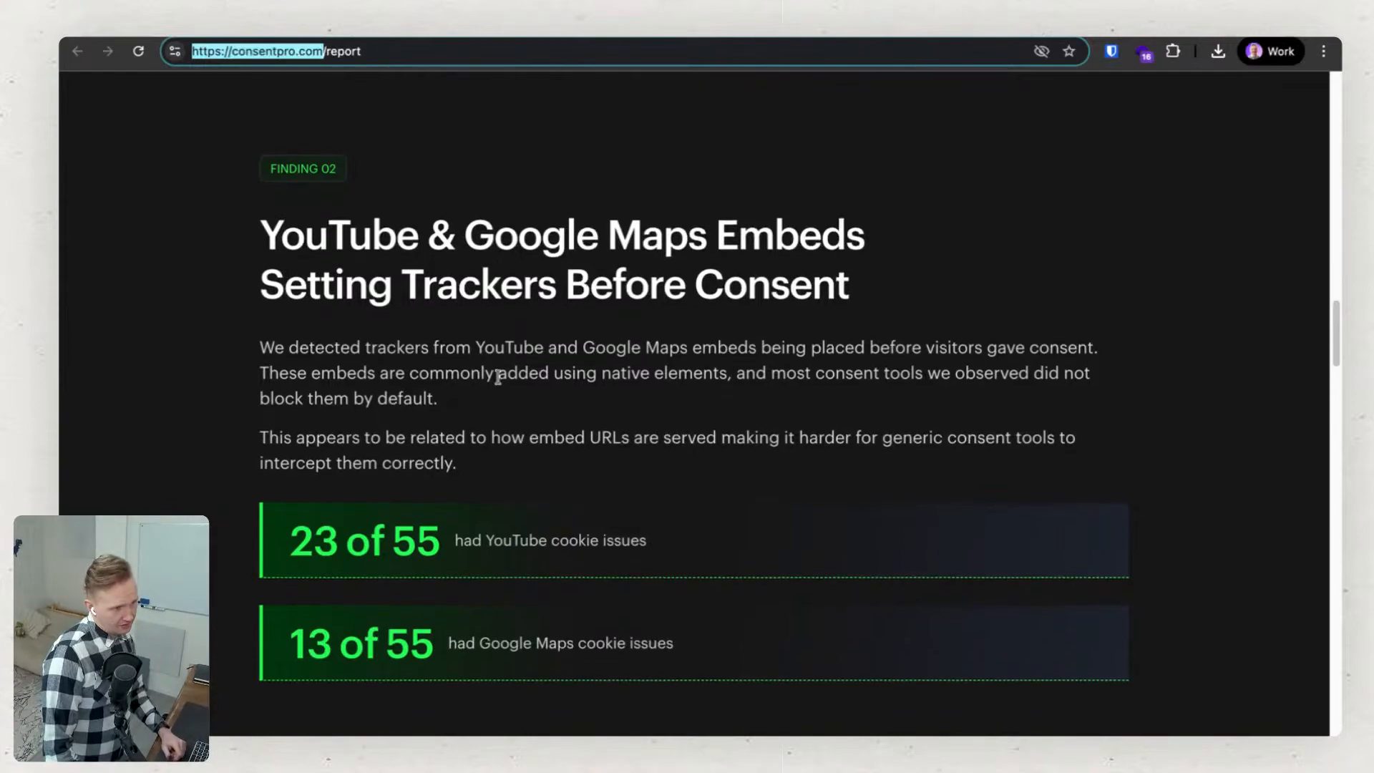
pyautogui.scroll(1, 501, 372)
pyautogui.scroll(-2, 582, 487)
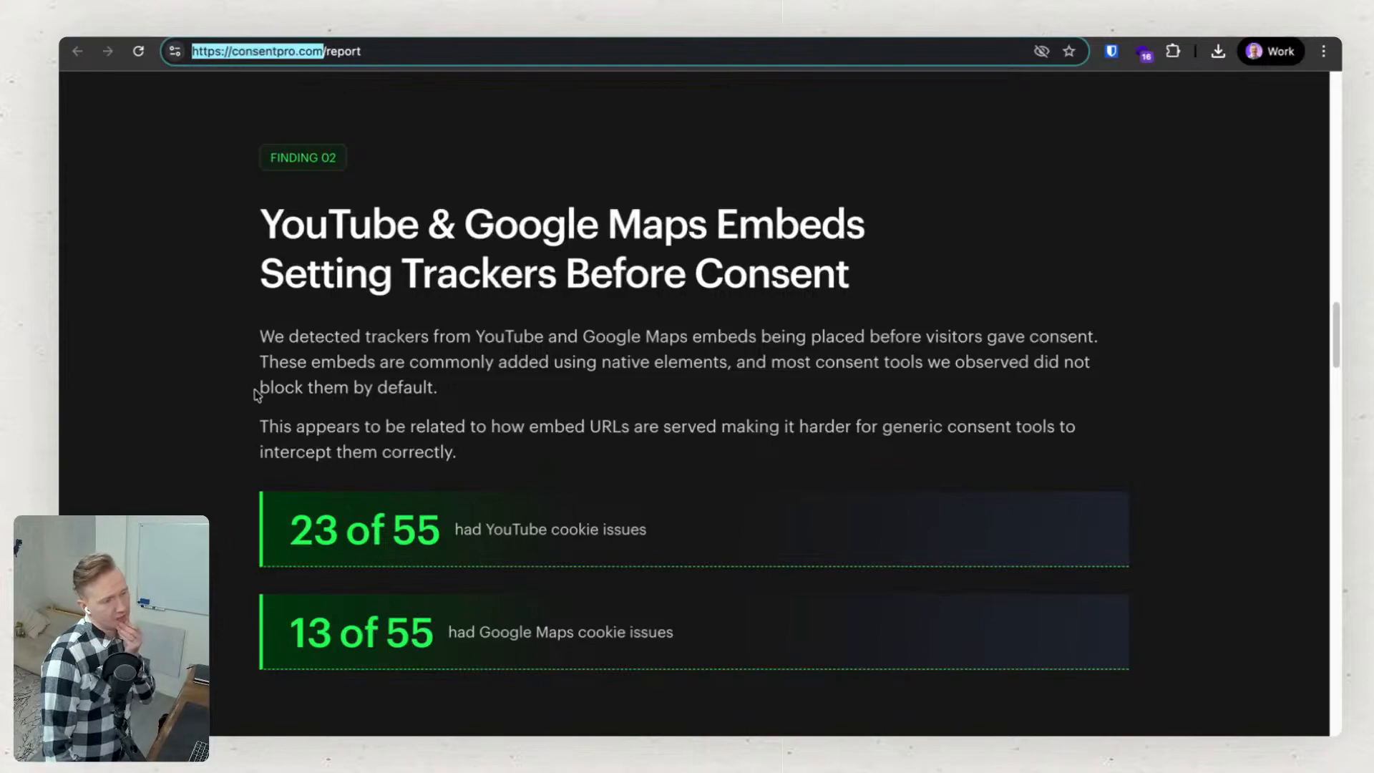
pyautogui.scroll(-1, 255, 394)
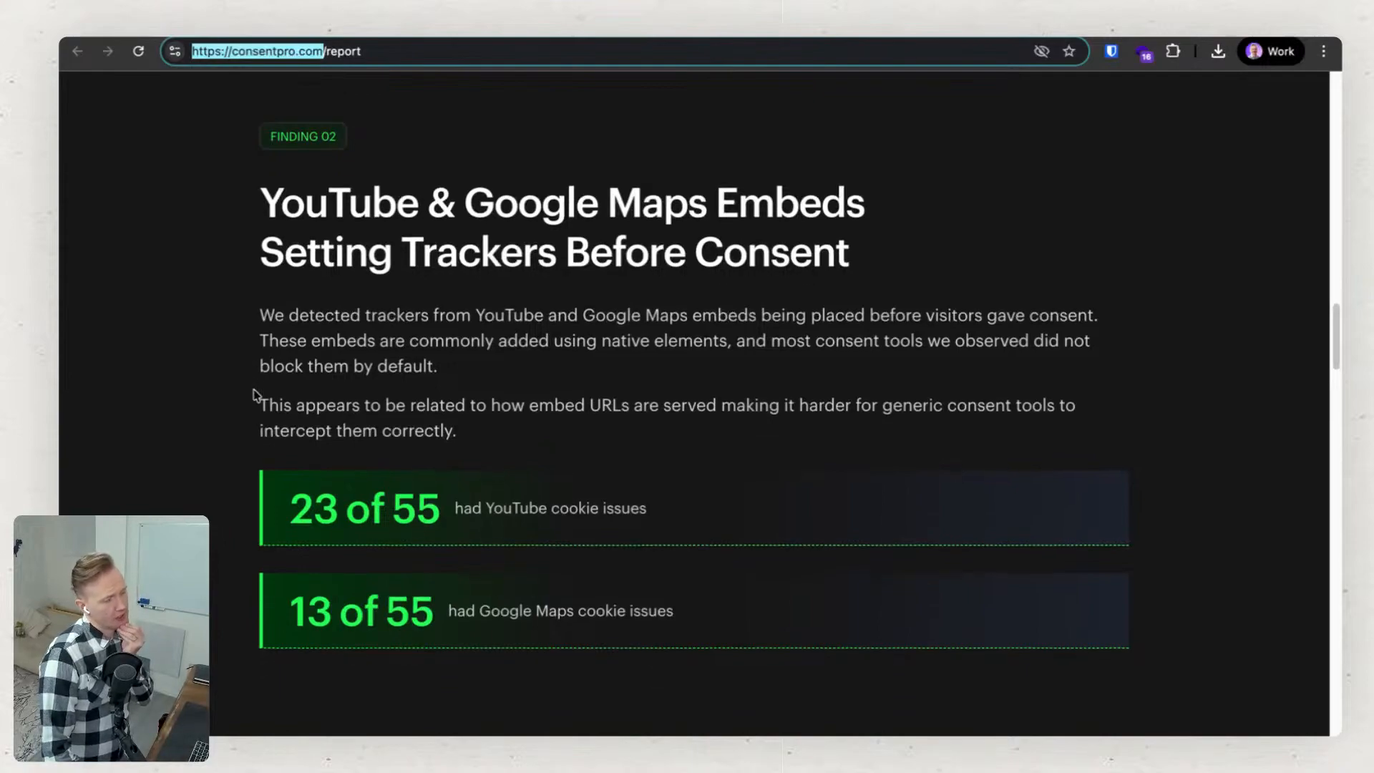
pyautogui.scroll(-6, 255, 394)
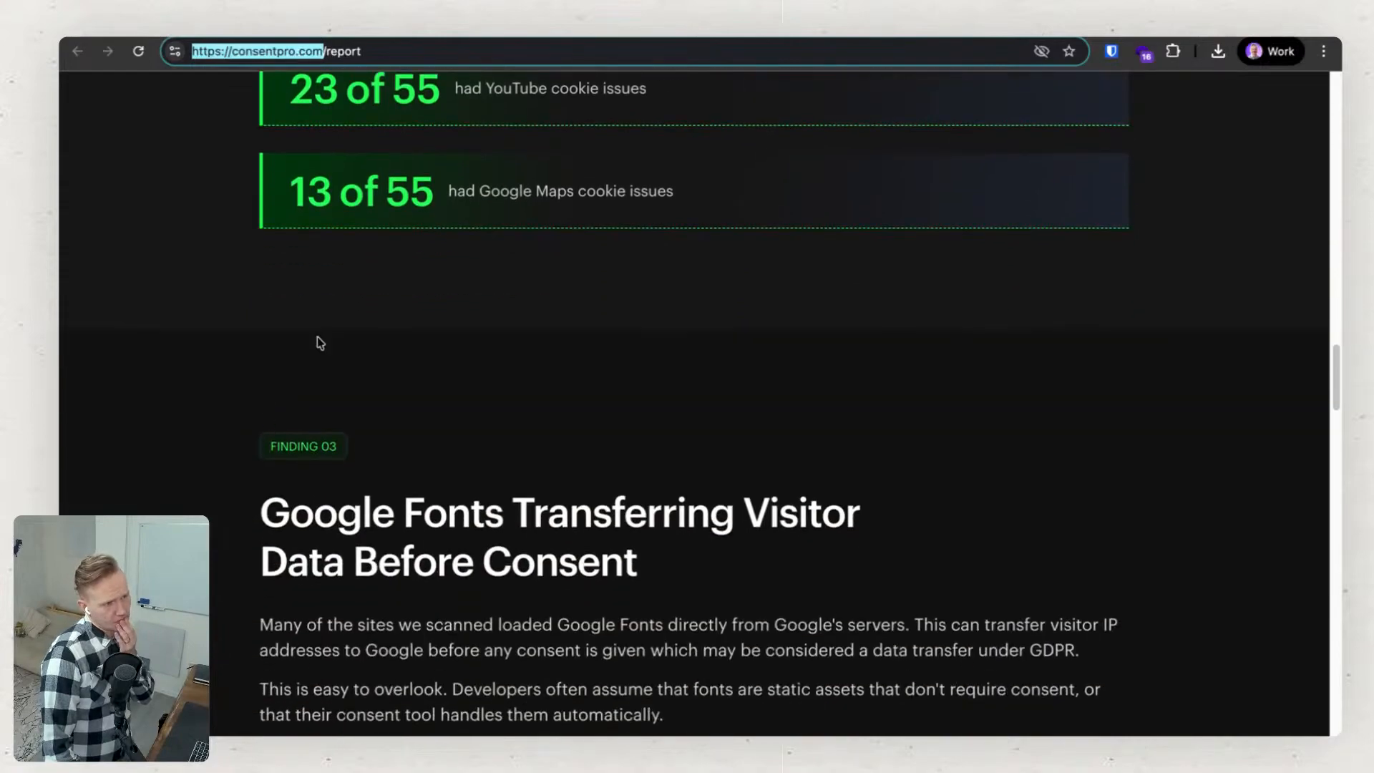
pyautogui.scroll(4, 397, 315)
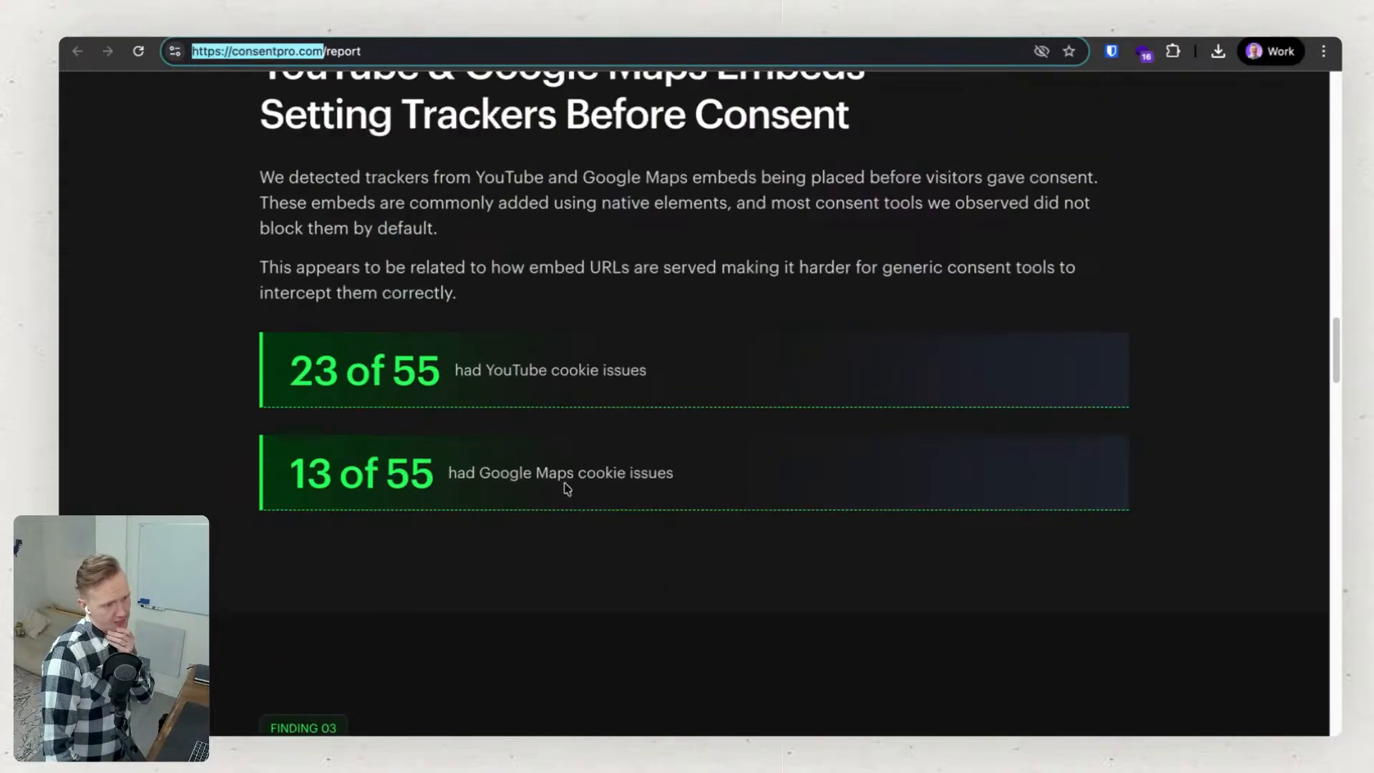
pyautogui.scroll(2, 462, 469)
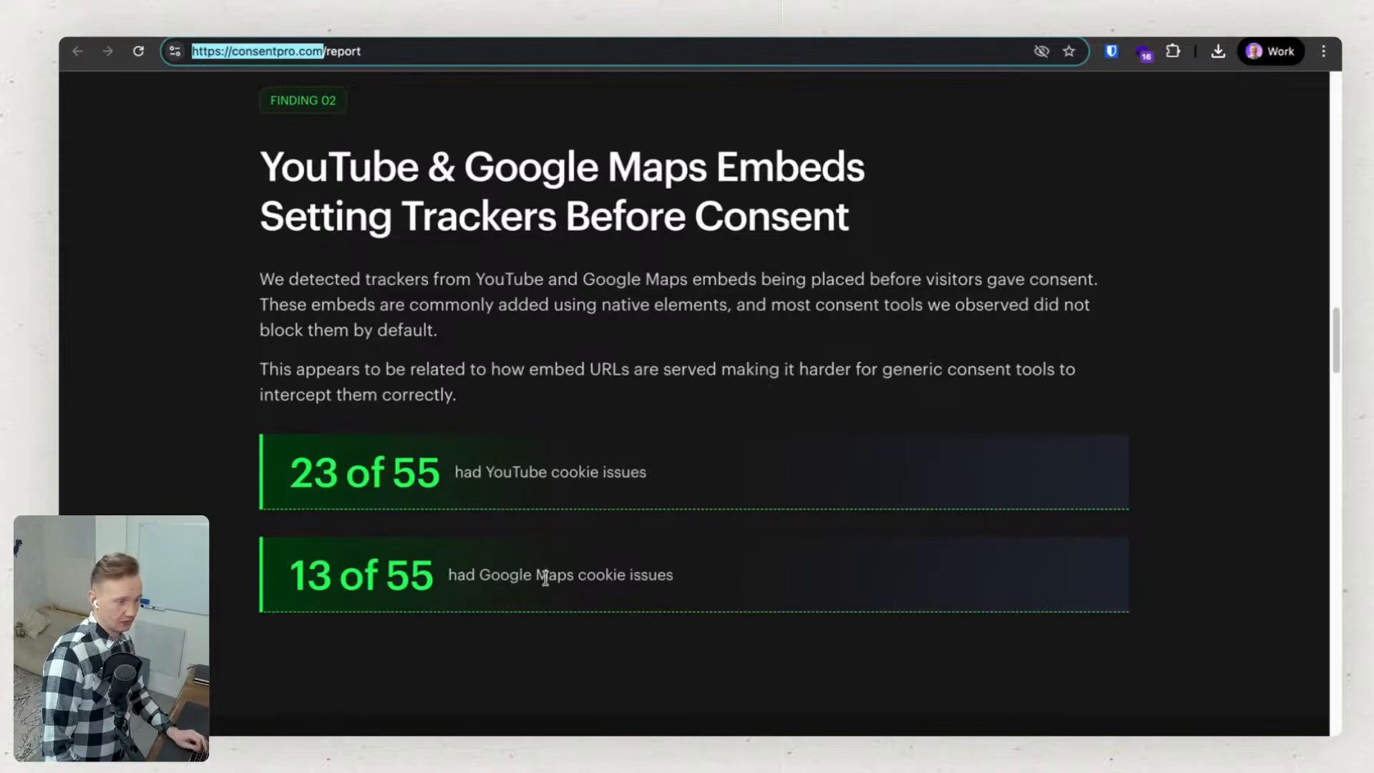
pyautogui.scroll(-3, 461, 637)
pyautogui.scroll(-6, 462, 636)
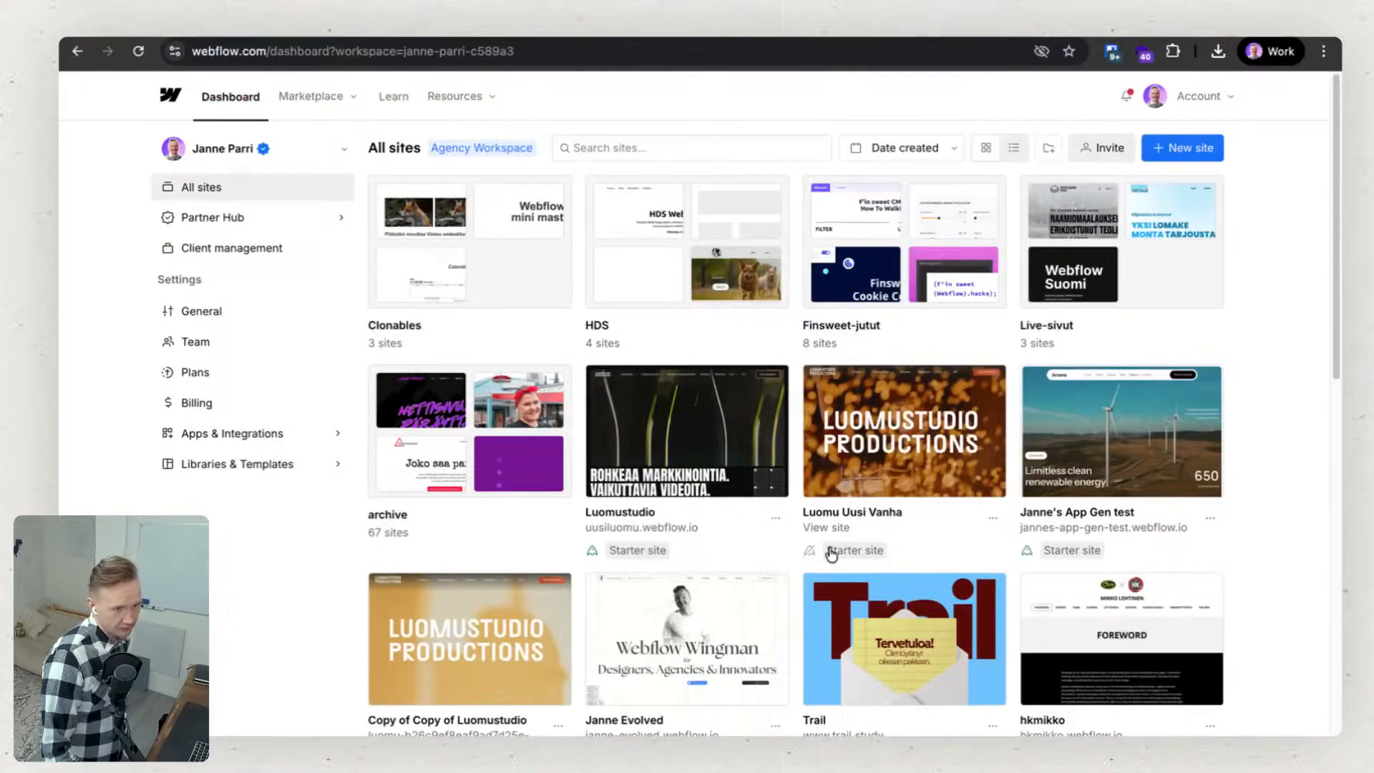
# Open the Luomustudio site's font settings in the Webflow dashboard and highlight the user IP address wording in the GDPR compliance note.
pyautogui.click(775, 518)
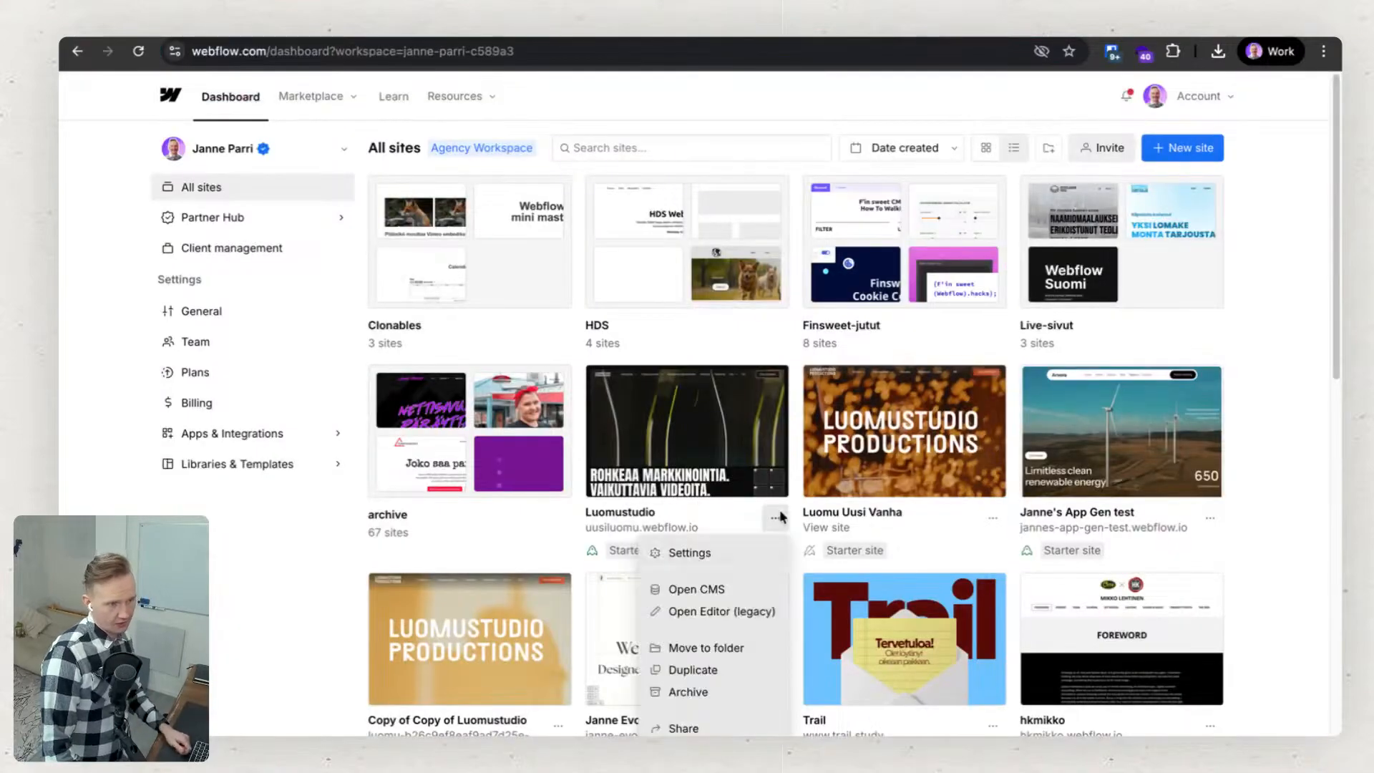
pyautogui.click(737, 556)
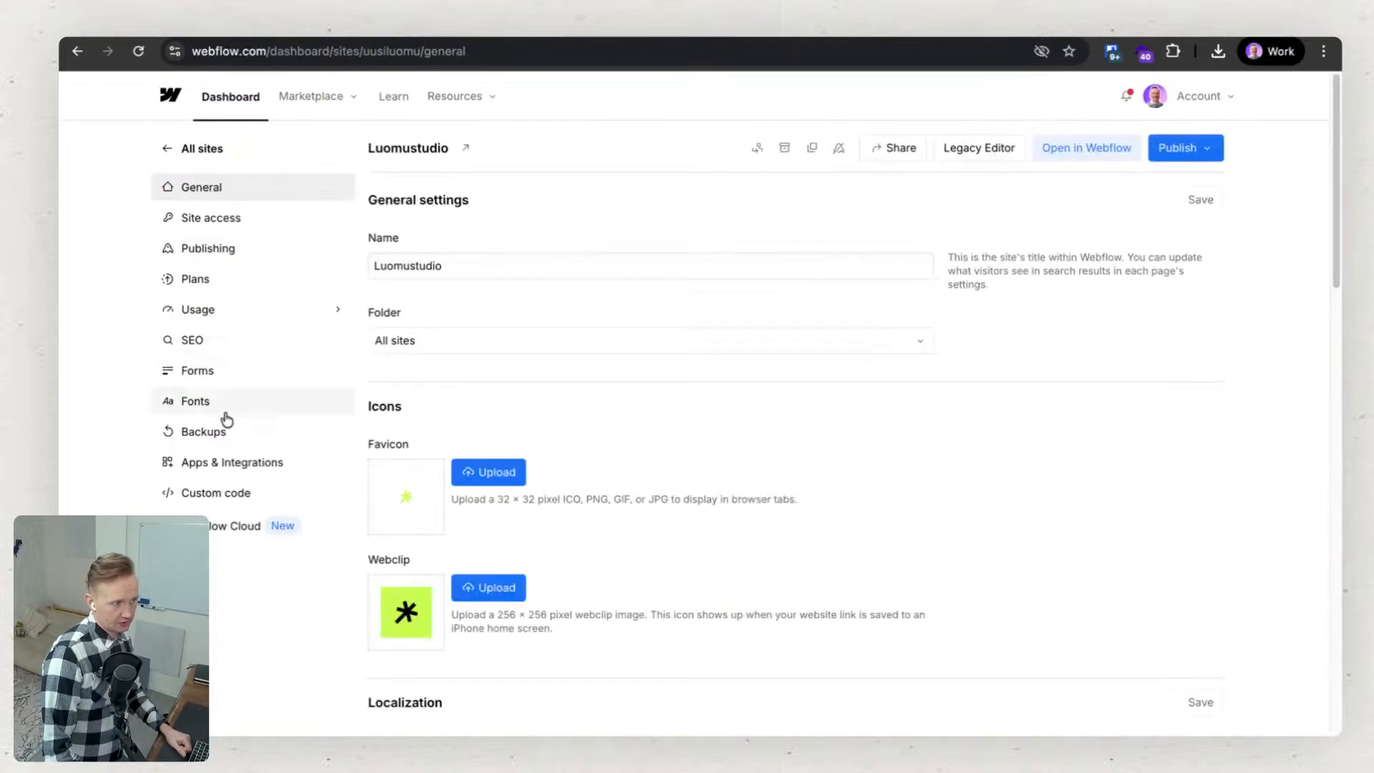
pyautogui.click(220, 409)
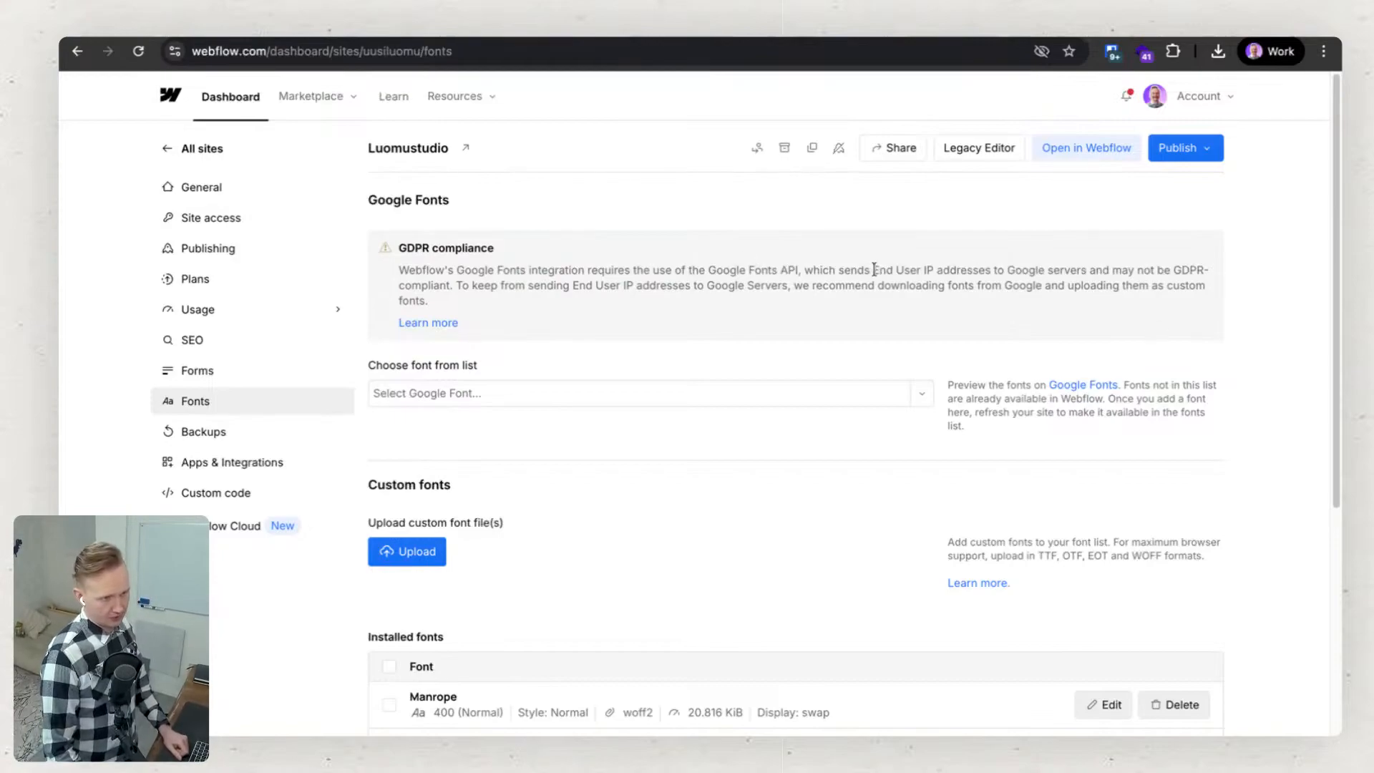
pyautogui.moveTo(911, 270); pyautogui.dragTo(967, 276)
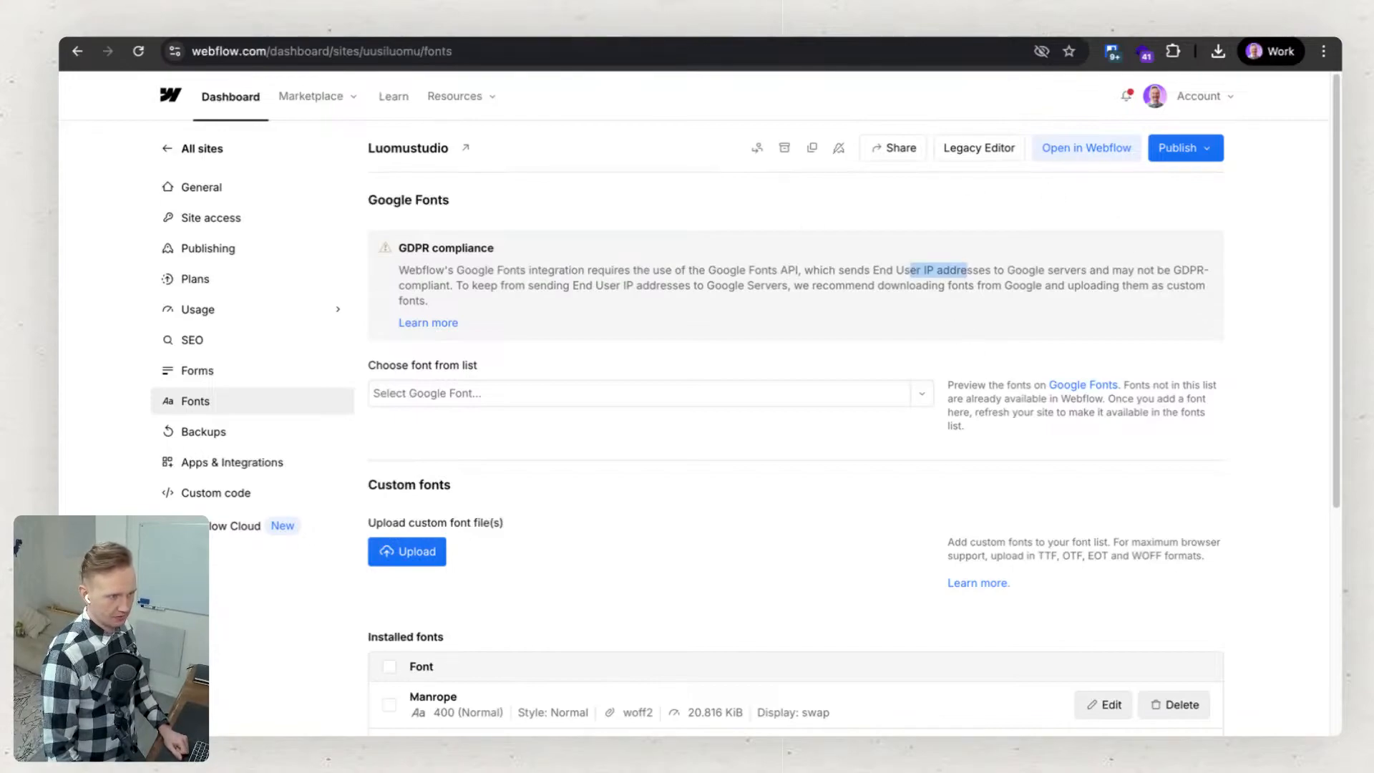
# Go back to Finding 03 on Google Fonts in the Consent Pro report and dismiss the recent downloads list.
pyautogui.click(572, 25)
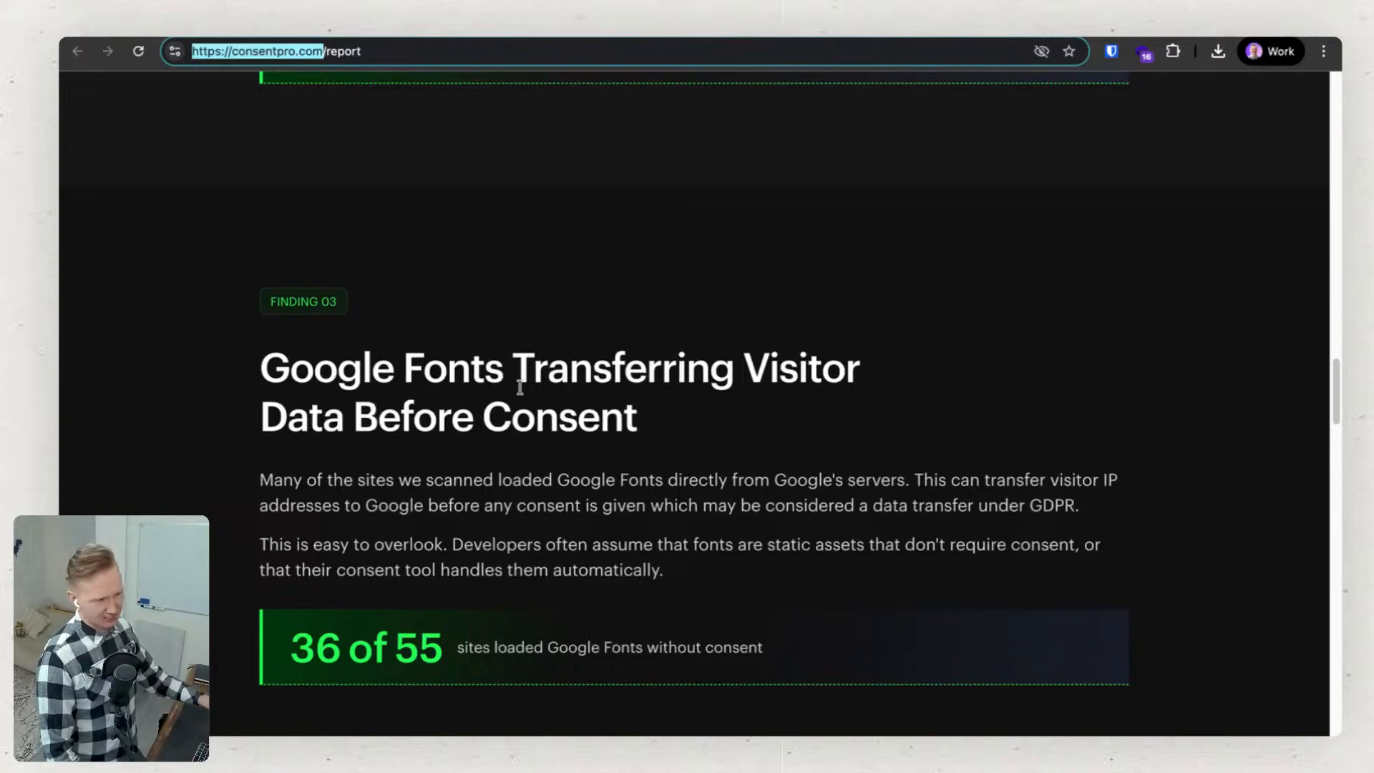
pyautogui.scroll(-1, 524, 451)
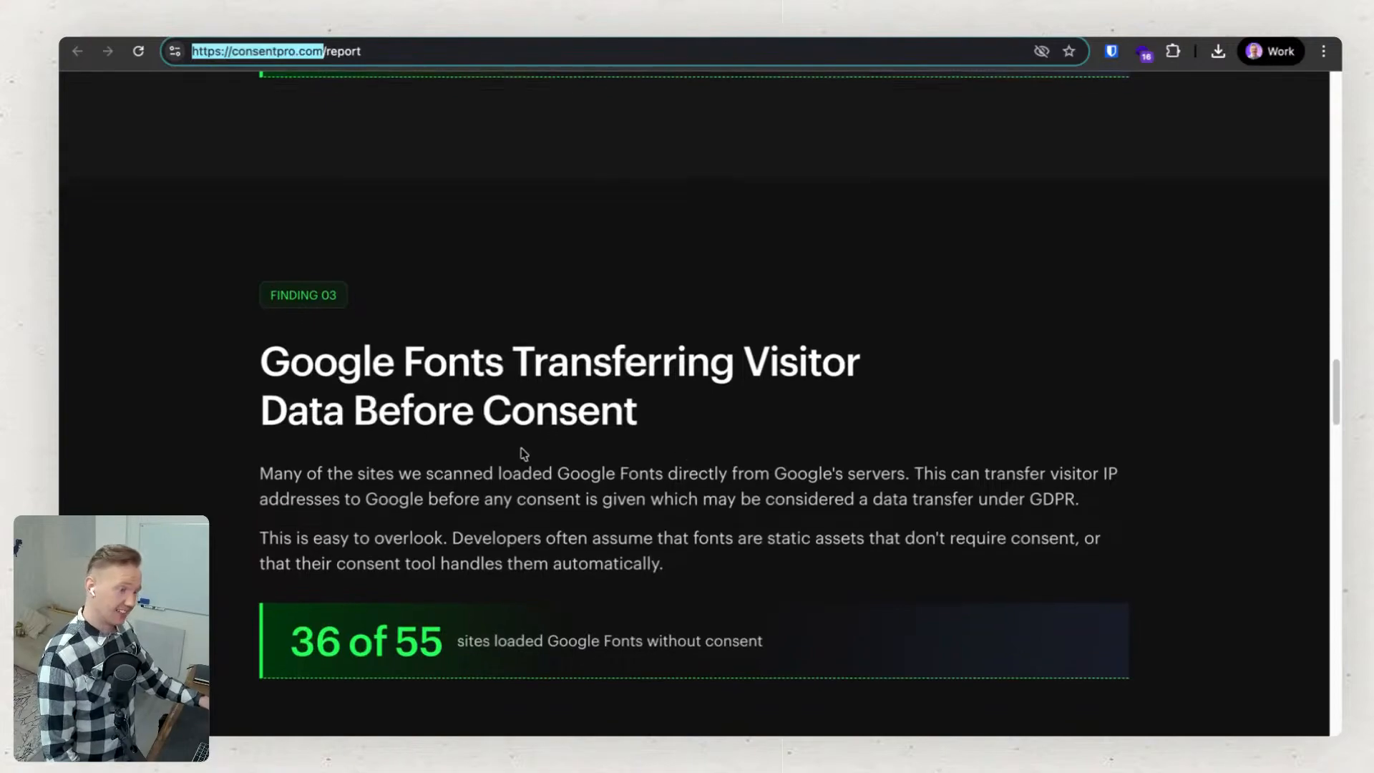
pyautogui.scroll(-2, 522, 454)
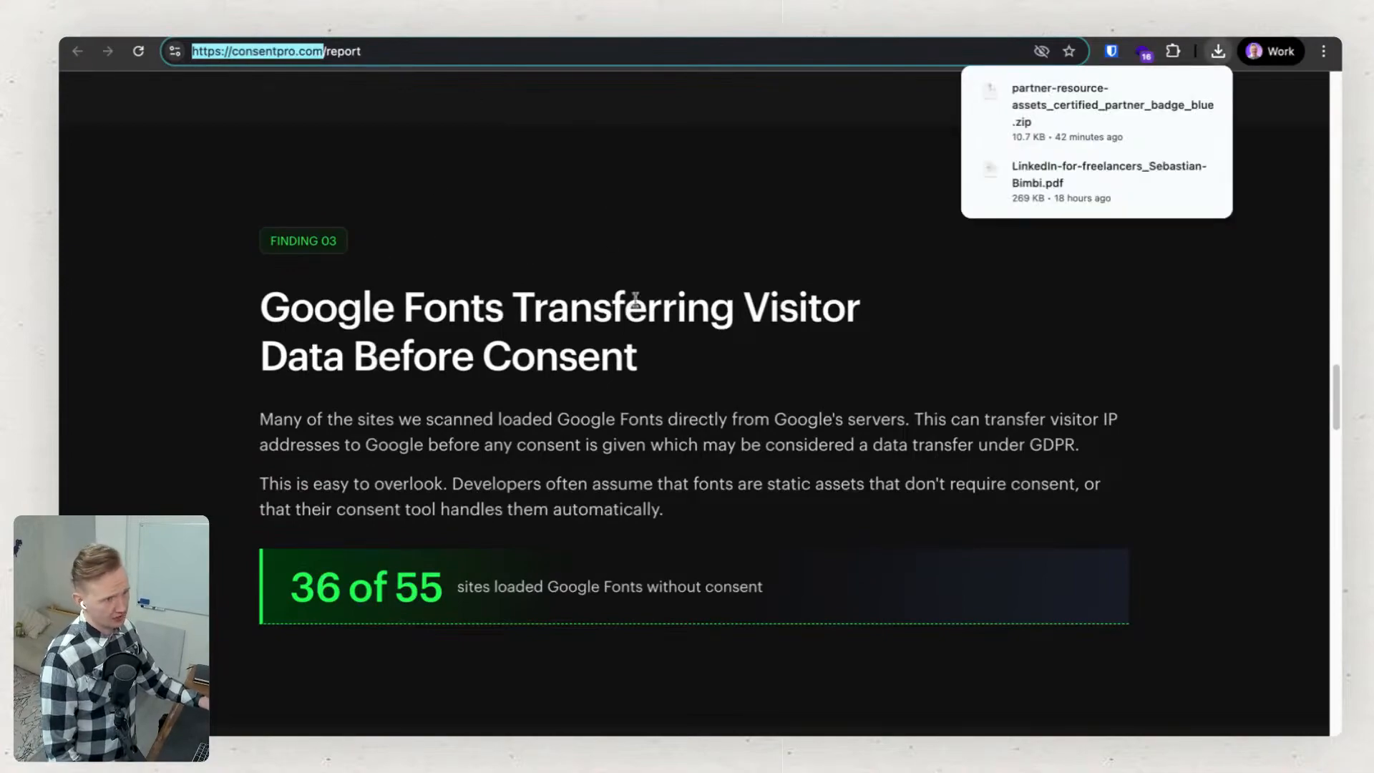
pyautogui.click(682, 216)
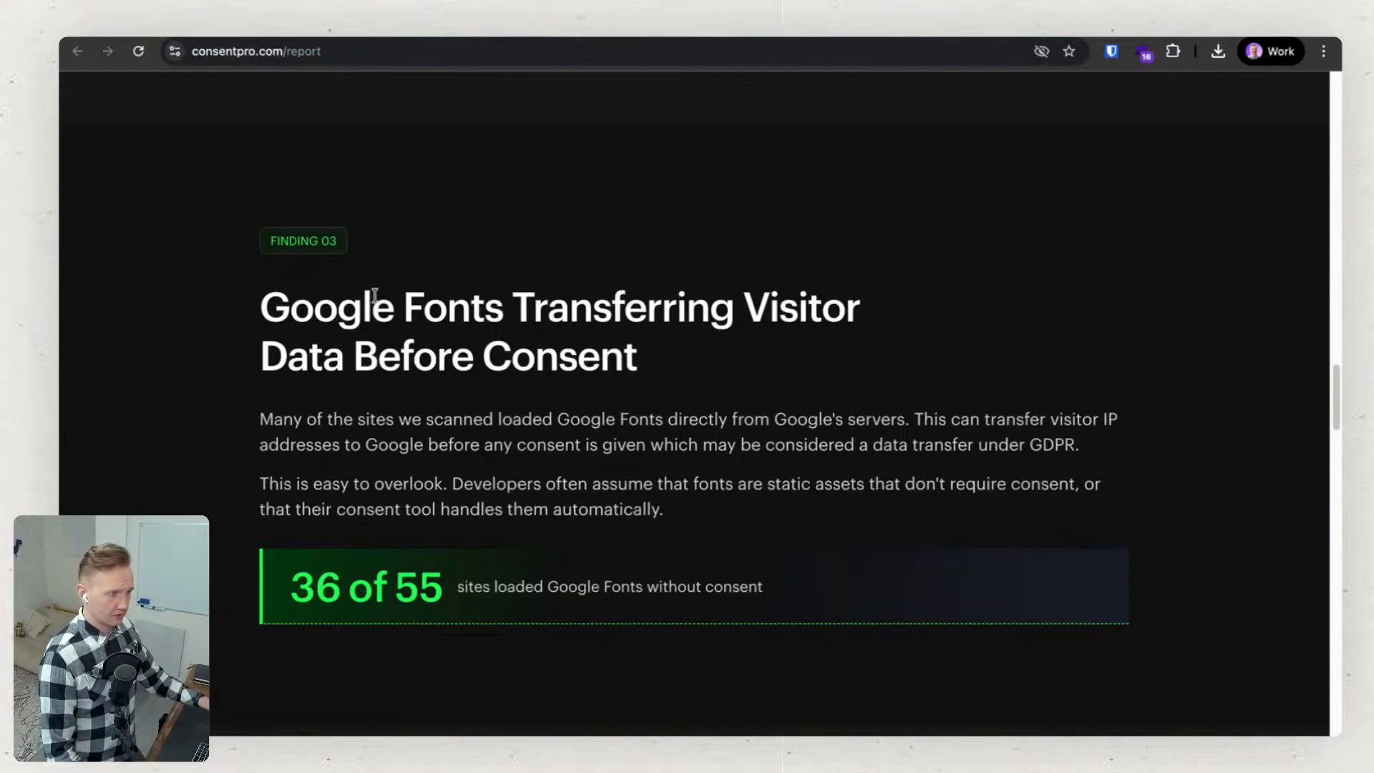
# Switch back to the Luomustudio font settings and examine the installed custom fonts and the Google Fonts section.
pyautogui.click(422, 25)
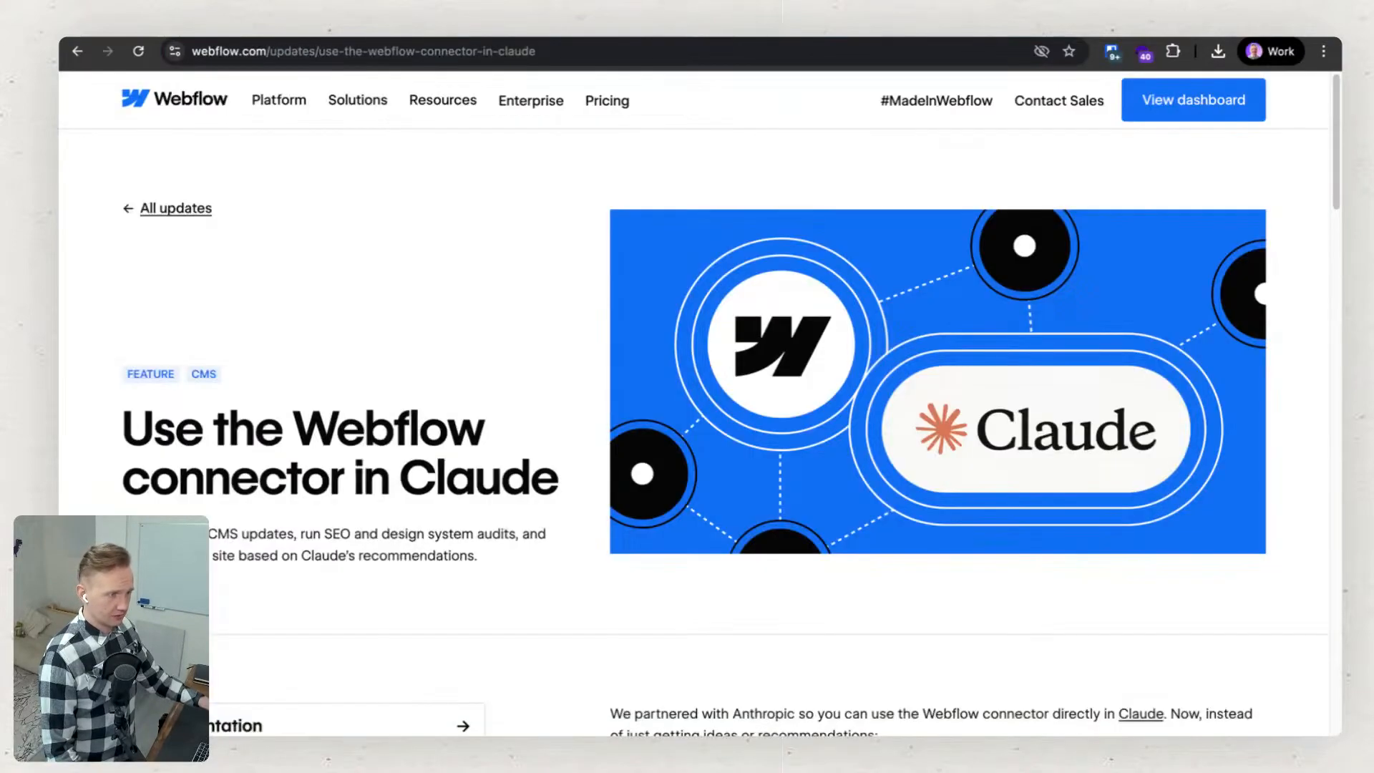
pyautogui.click(235, 37)
pyautogui.scroll(-3, 530, 427)
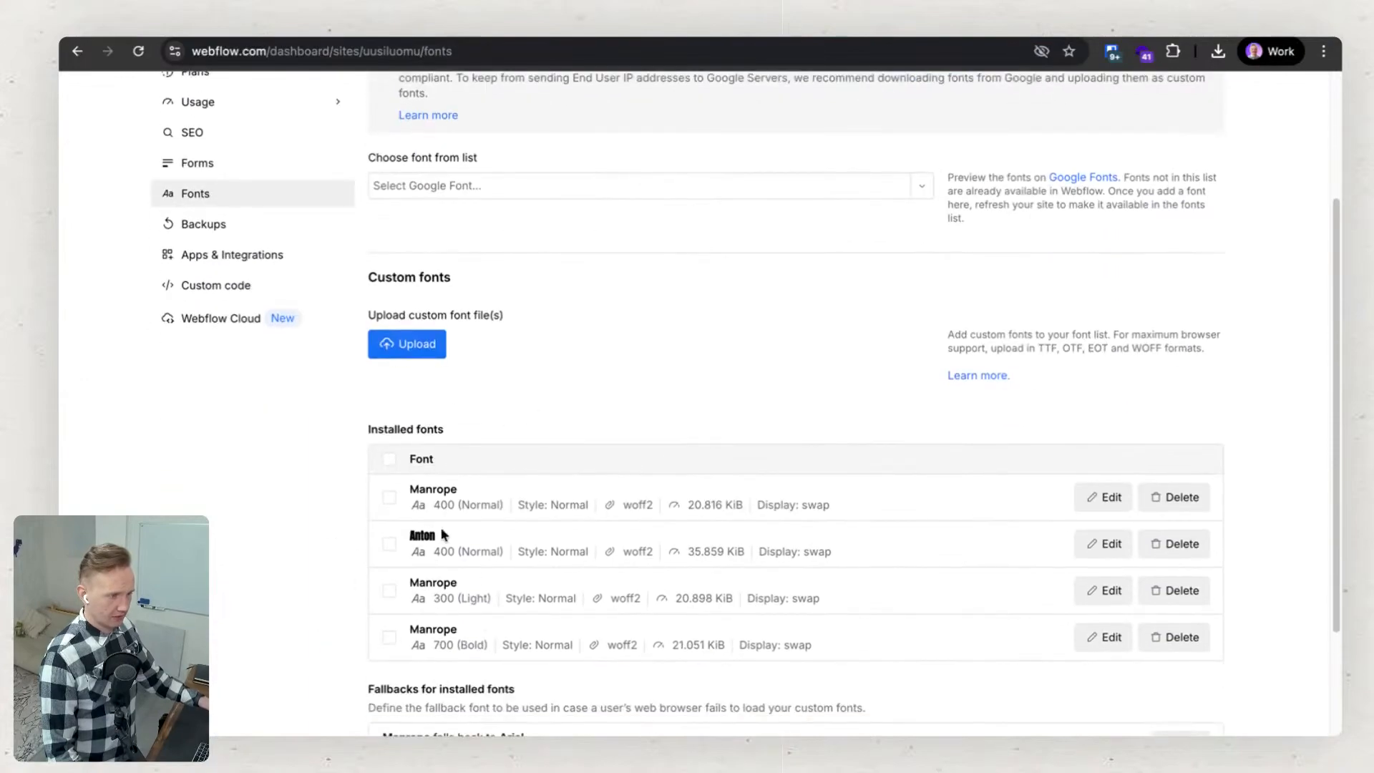
pyautogui.scroll(3, 524, 389)
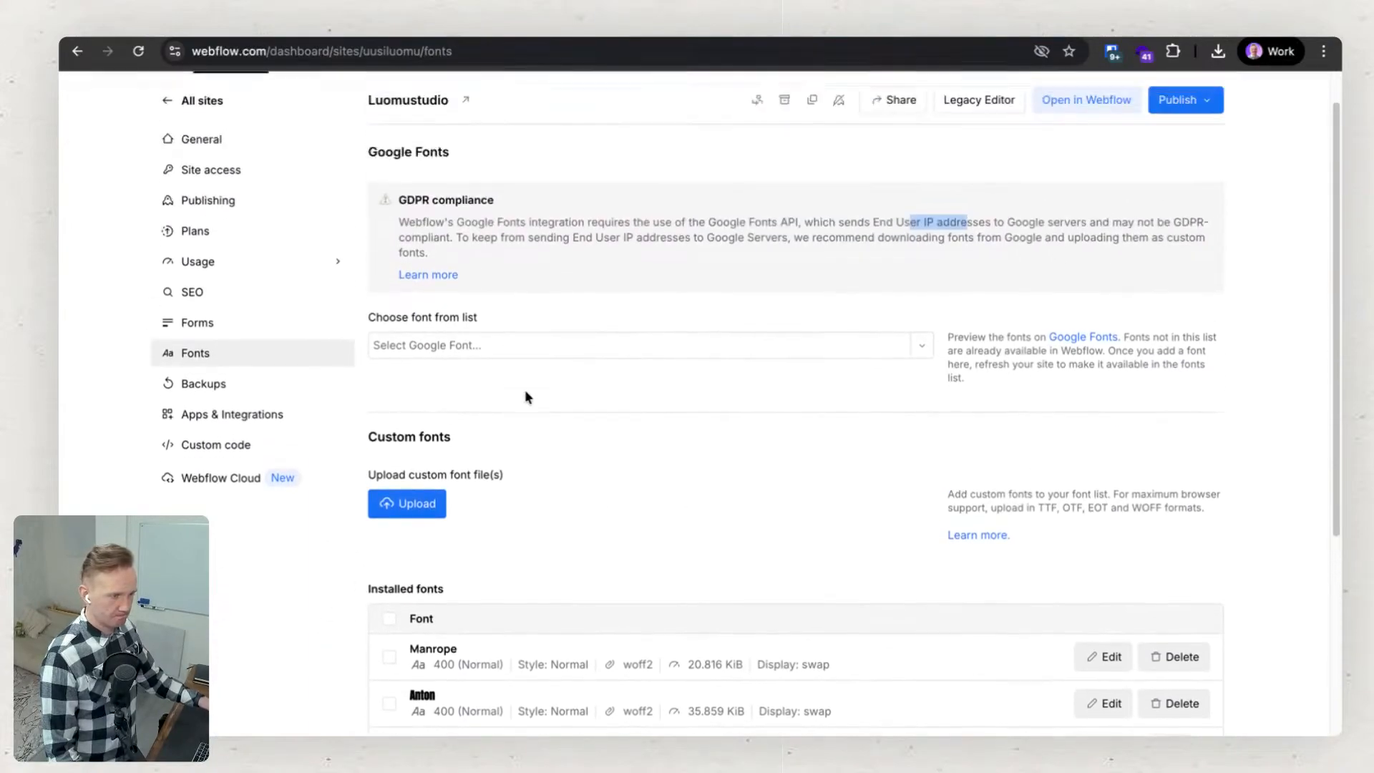
# Return to the Consent Pro report and read Finding 04, highlighting "Optimize & Analyze" in its heading.
pyautogui.click(444, 32)
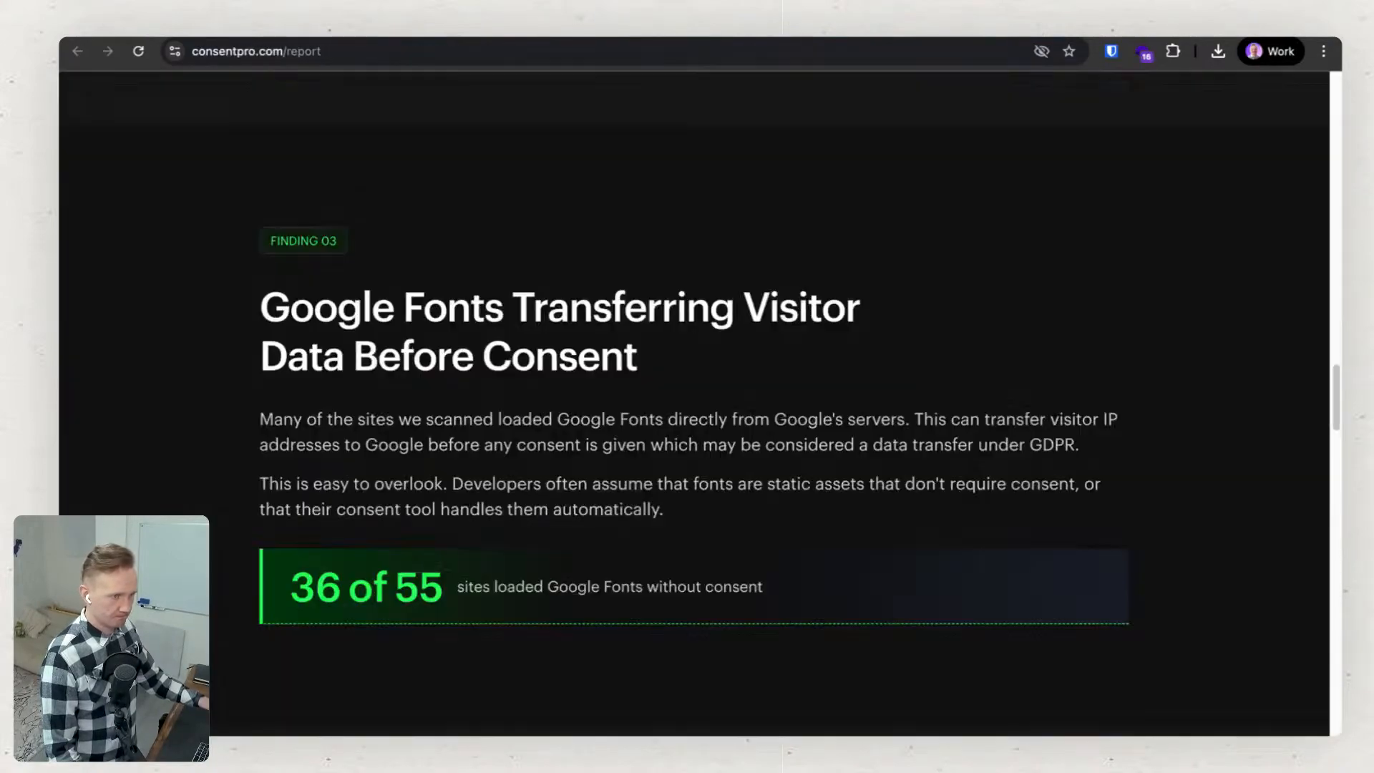
pyautogui.scroll(-7, 408, 340)
pyautogui.scroll(-3, 410, 343)
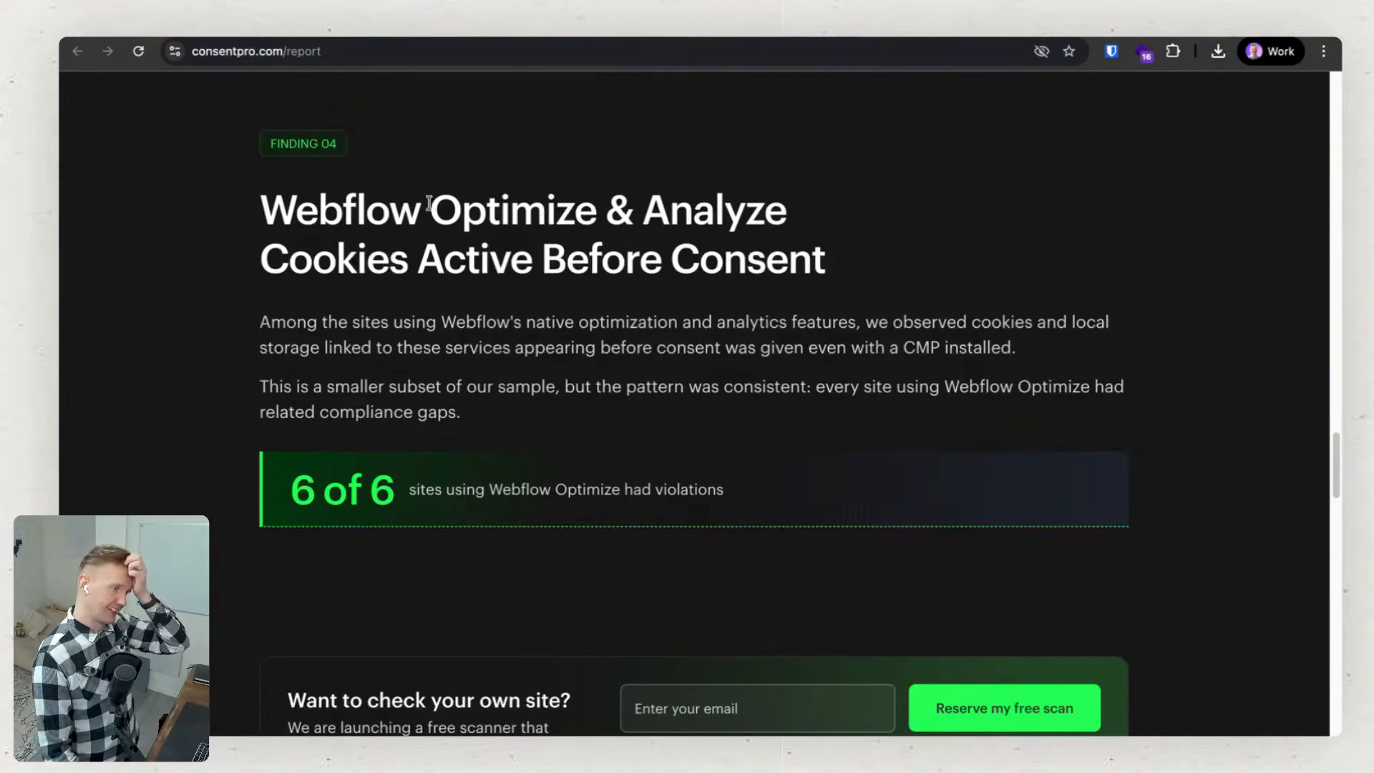
pyautogui.moveTo(430, 208); pyautogui.dragTo(785, 211)
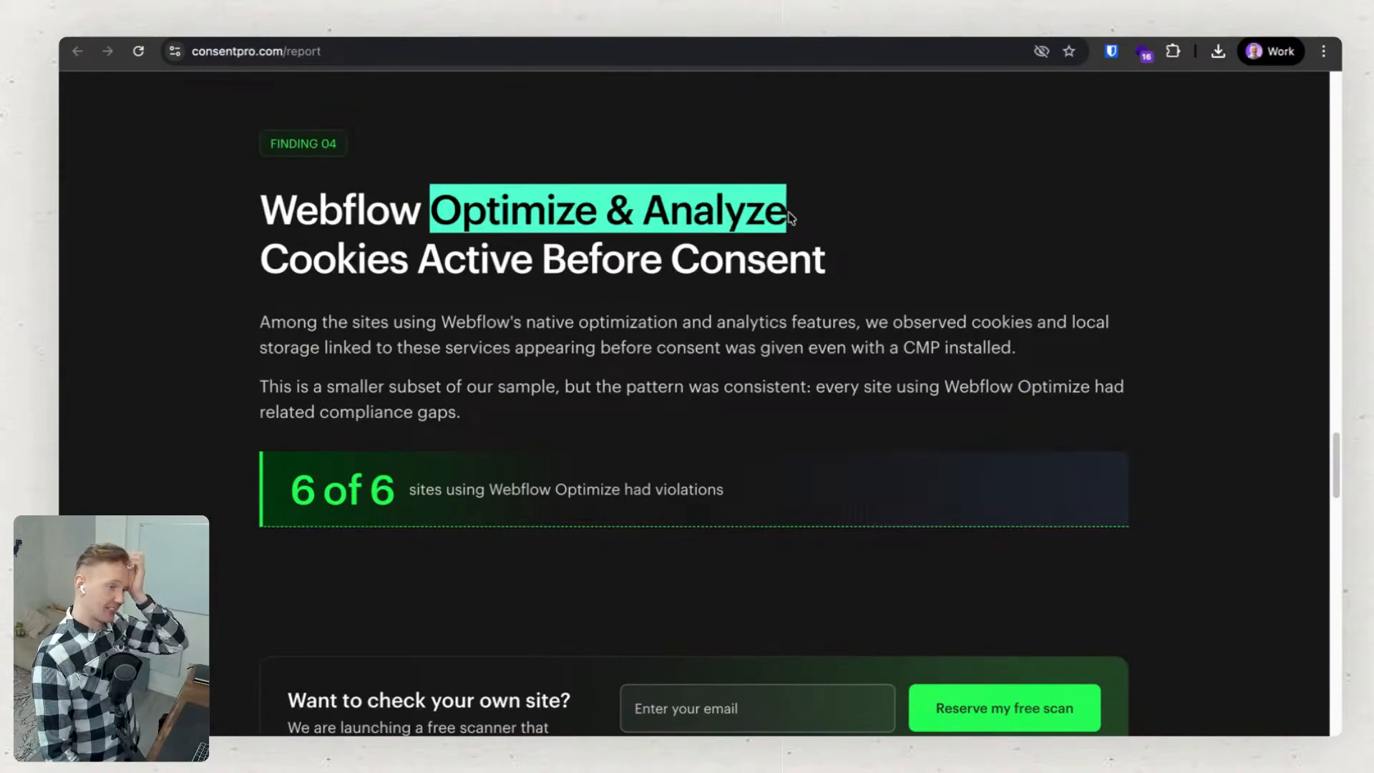
pyautogui.click(694, 203)
pyautogui.doubleClick(694, 202)
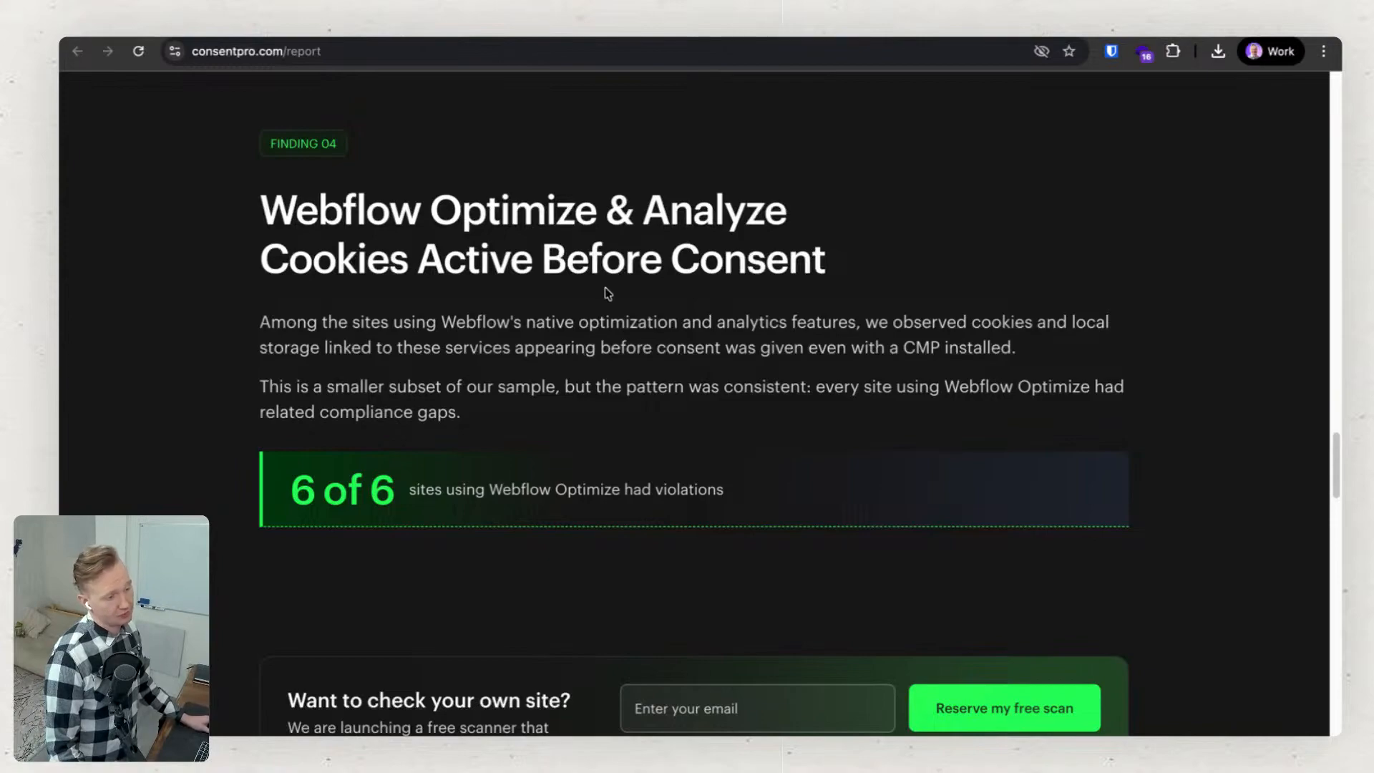
pyautogui.moveTo(431, 206); pyautogui.dragTo(790, 216)
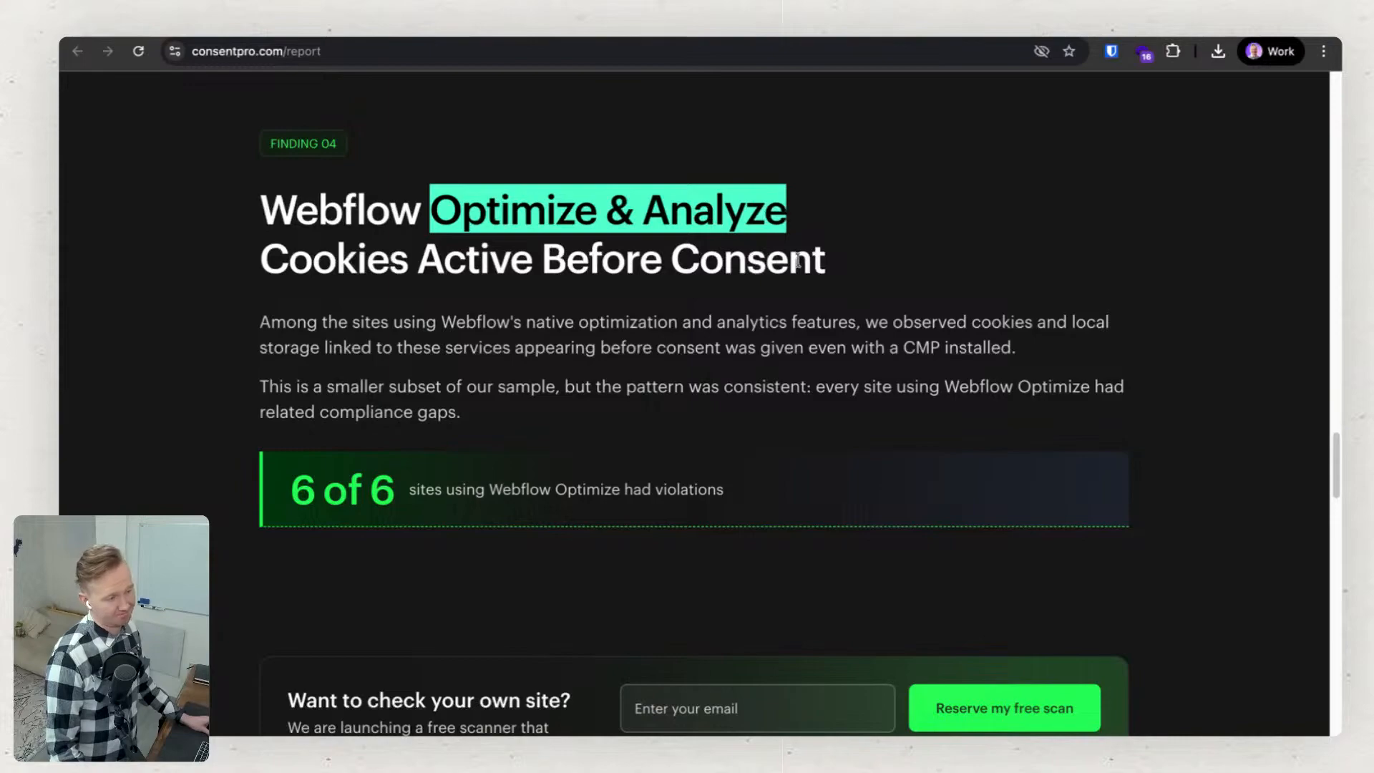
# Read the report's Why This Keeps Happening, Methodology and The Risks Are Real sections.
pyautogui.scroll(-9, 457, 223)
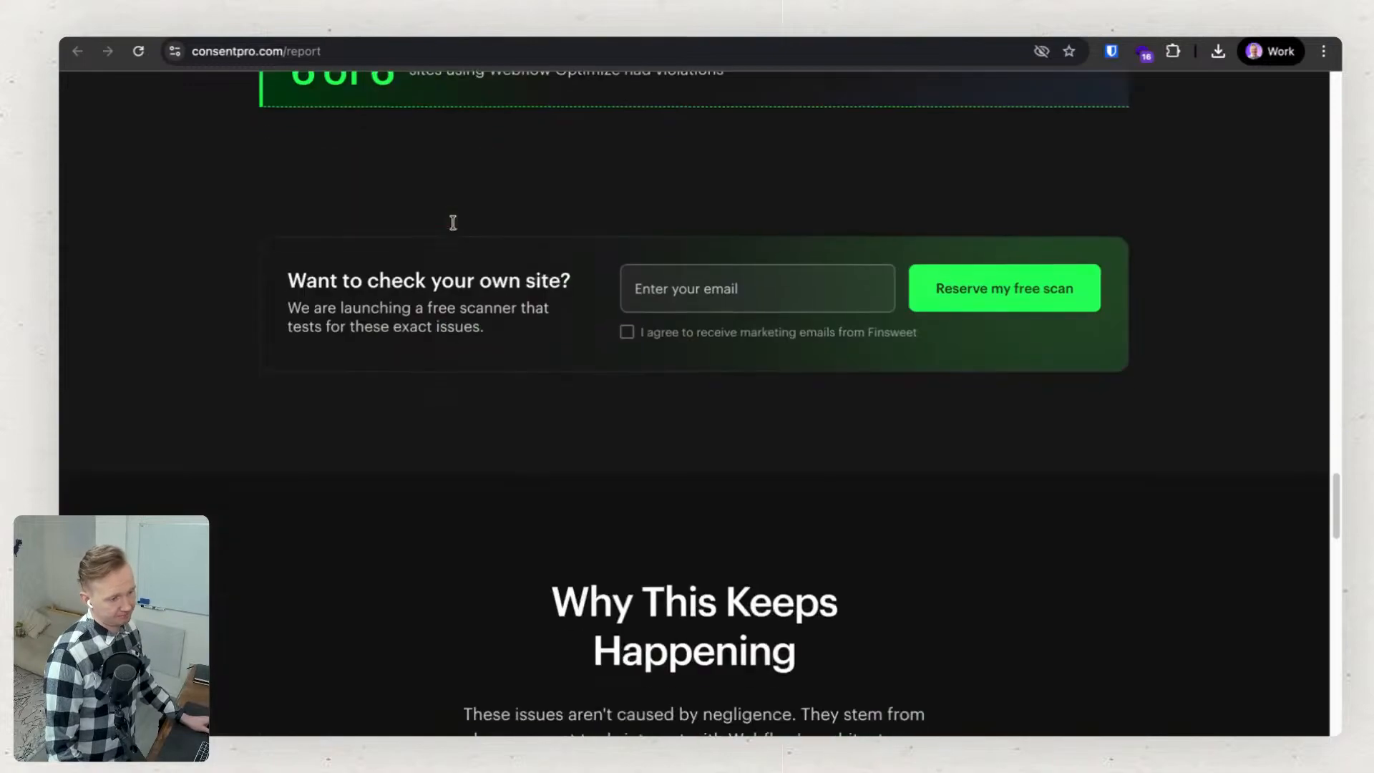
pyautogui.scroll(-3, 455, 226)
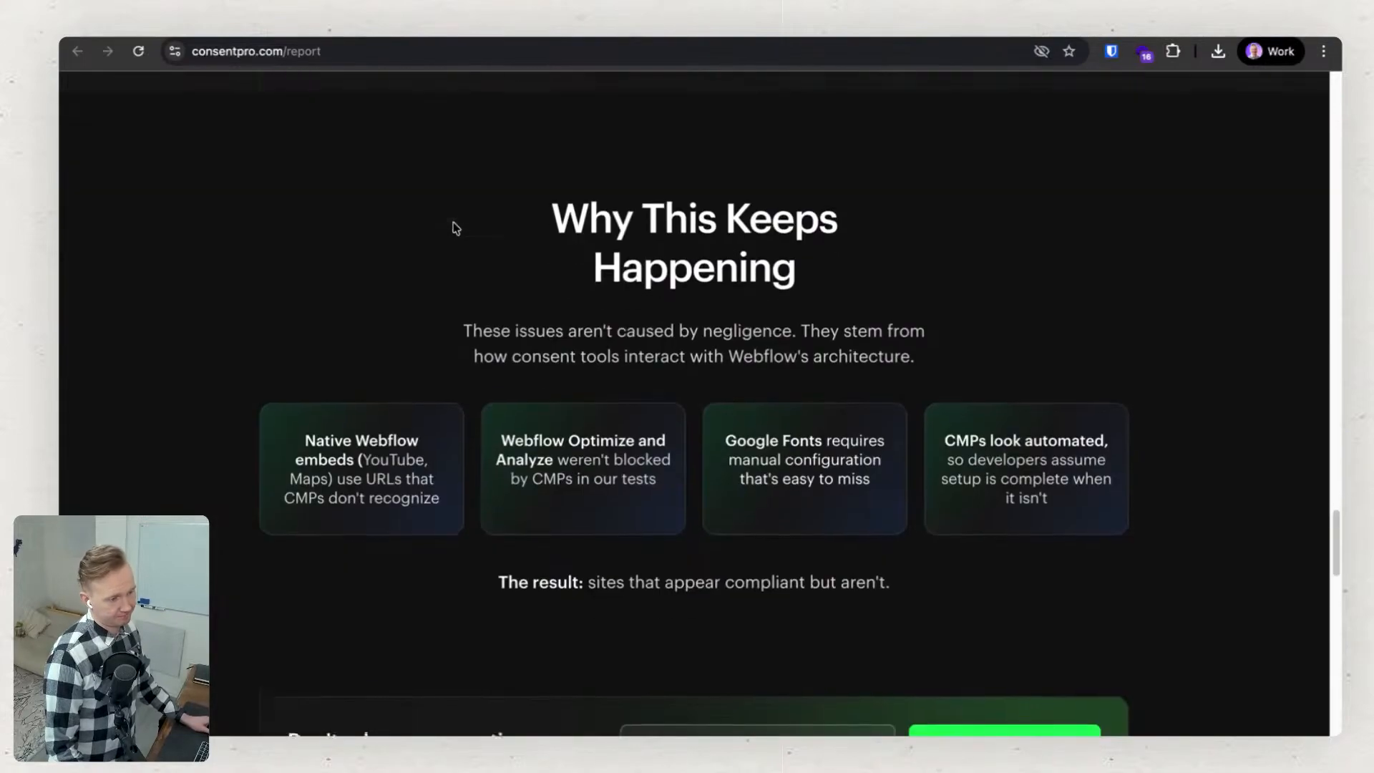
pyautogui.scroll(-11, 455, 216)
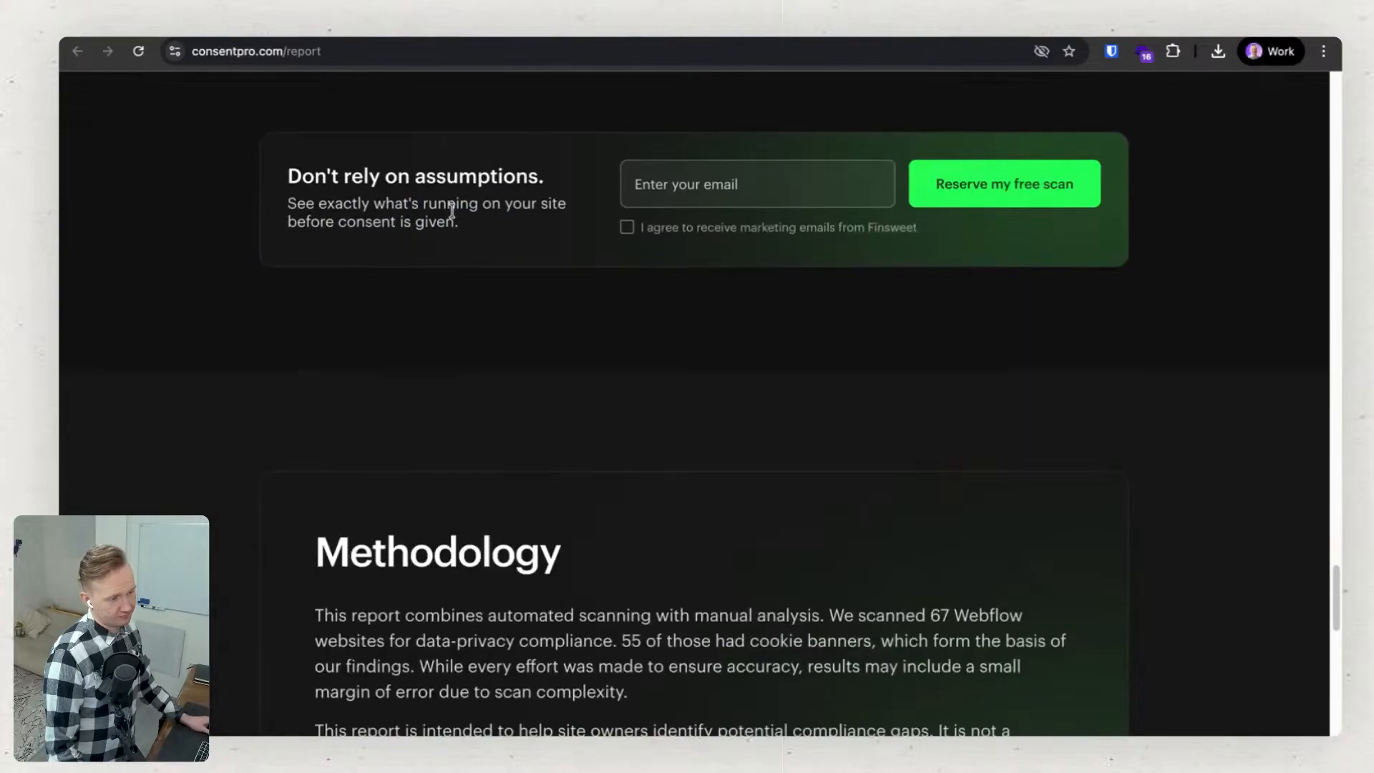
pyautogui.scroll(-12, 453, 213)
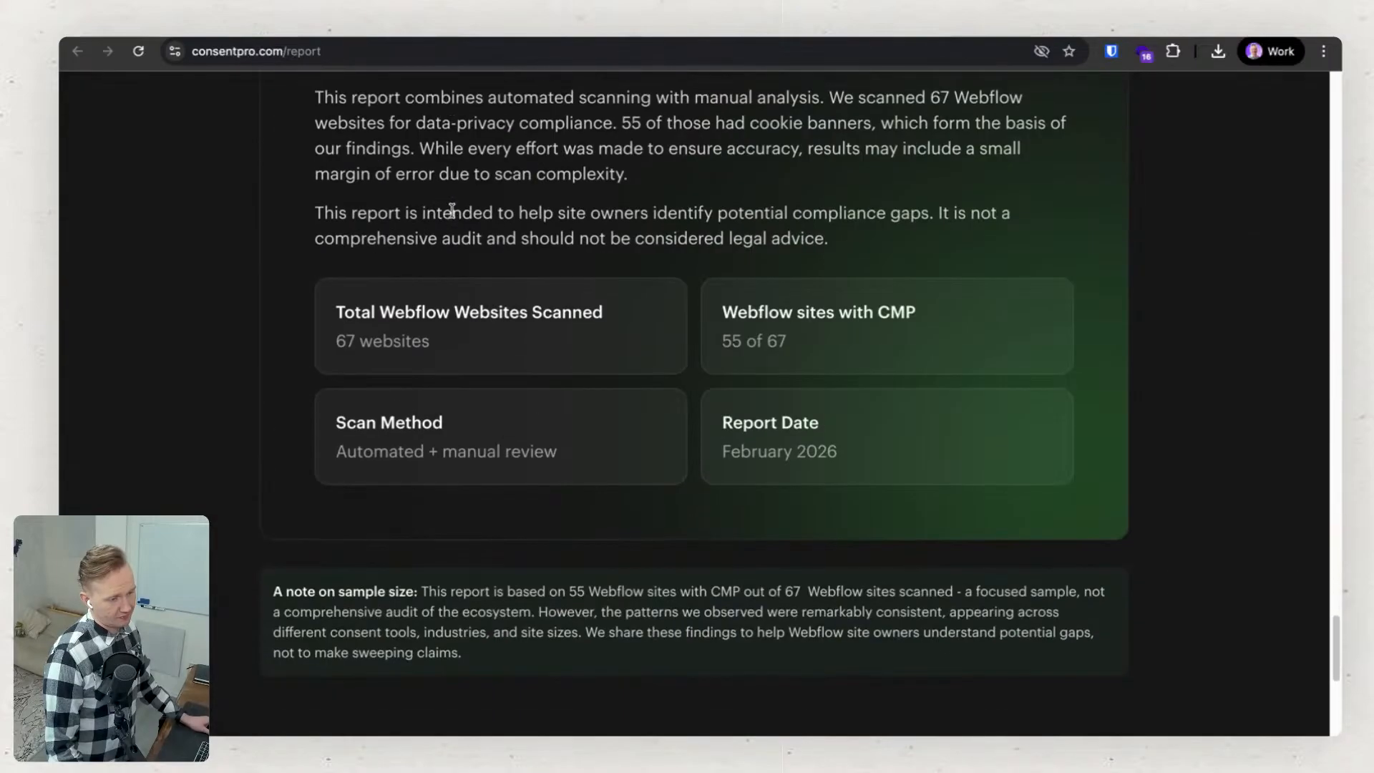
pyautogui.scroll(-1, 455, 216)
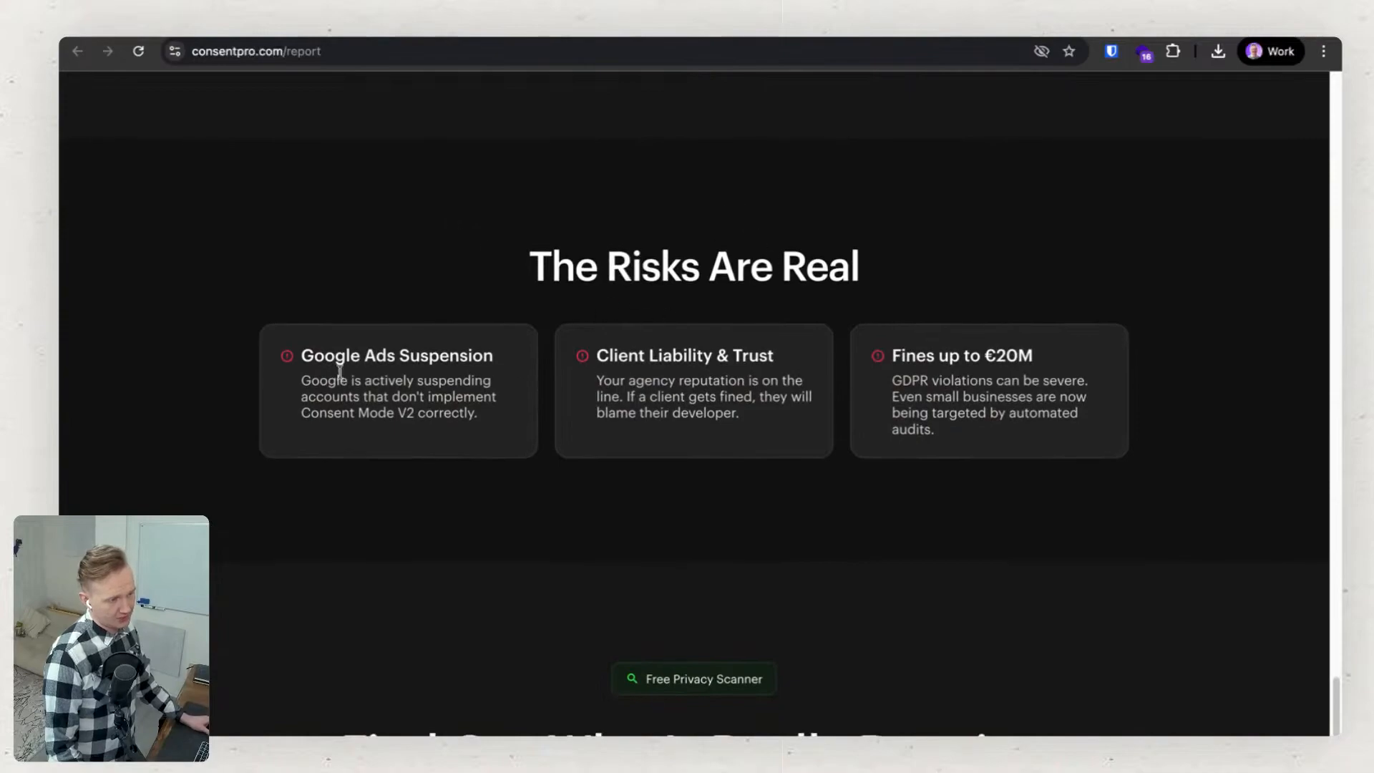
pyautogui.scroll(-1, 332, 454)
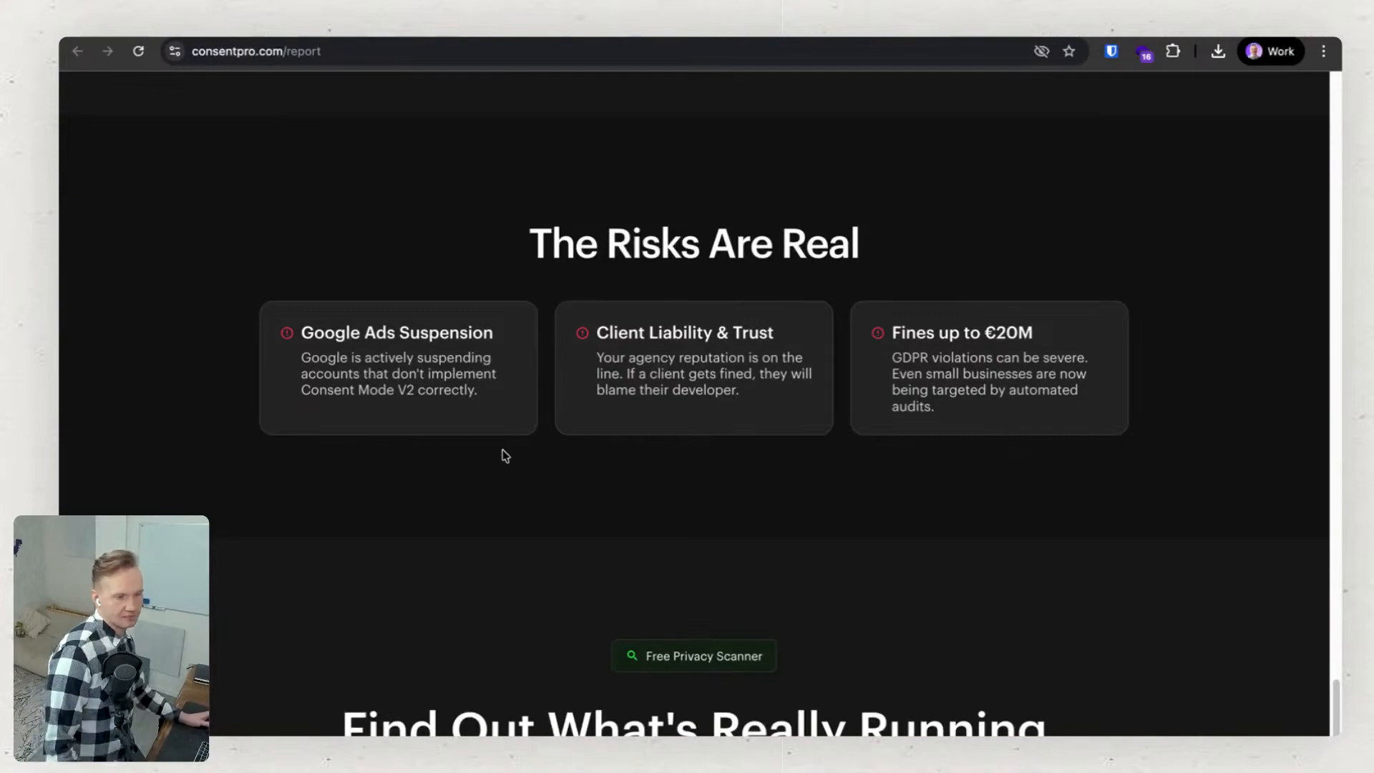
# Examine the Free Privacy Scanner sign-up section, including its waiting-developers note, and return to Finding 03 on Google Fonts.
pyautogui.scroll(-5, 480, 455)
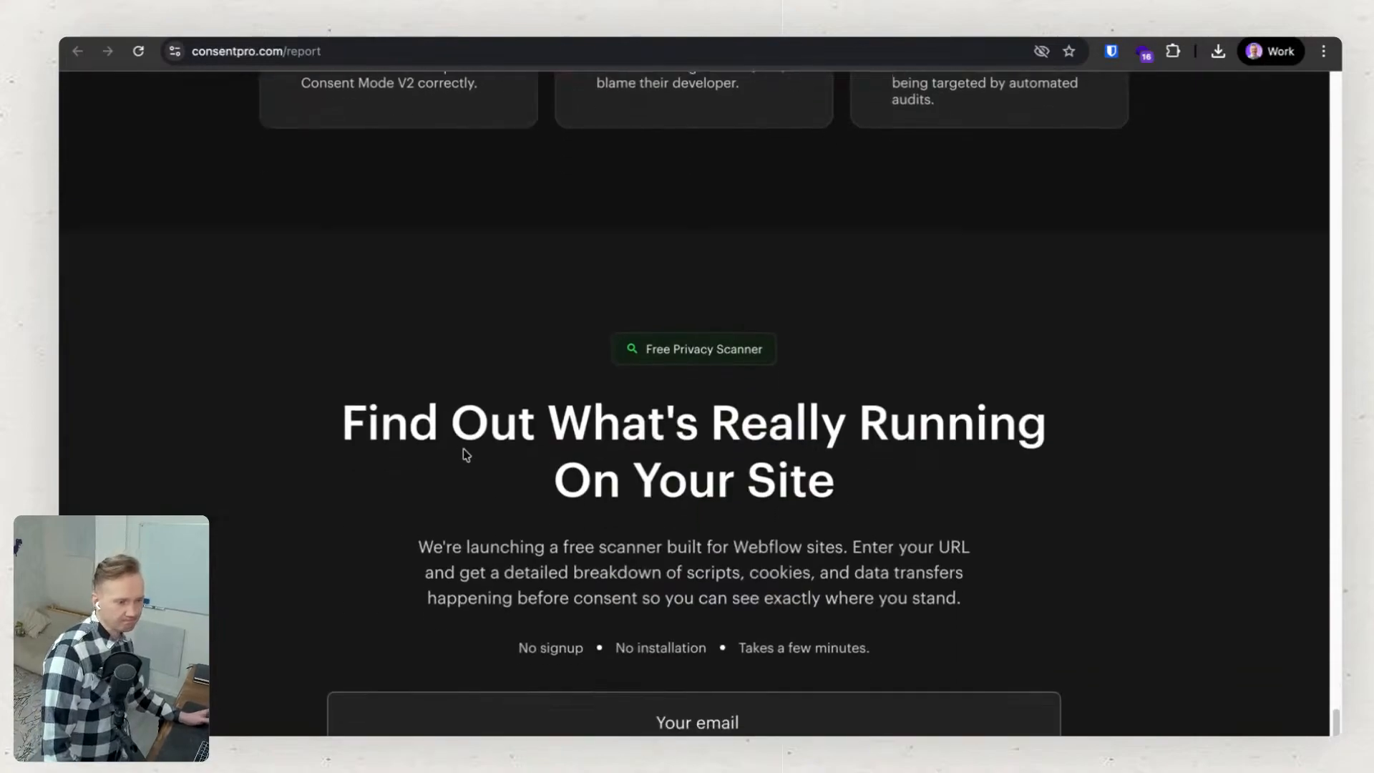
pyautogui.scroll(-1, 462, 448)
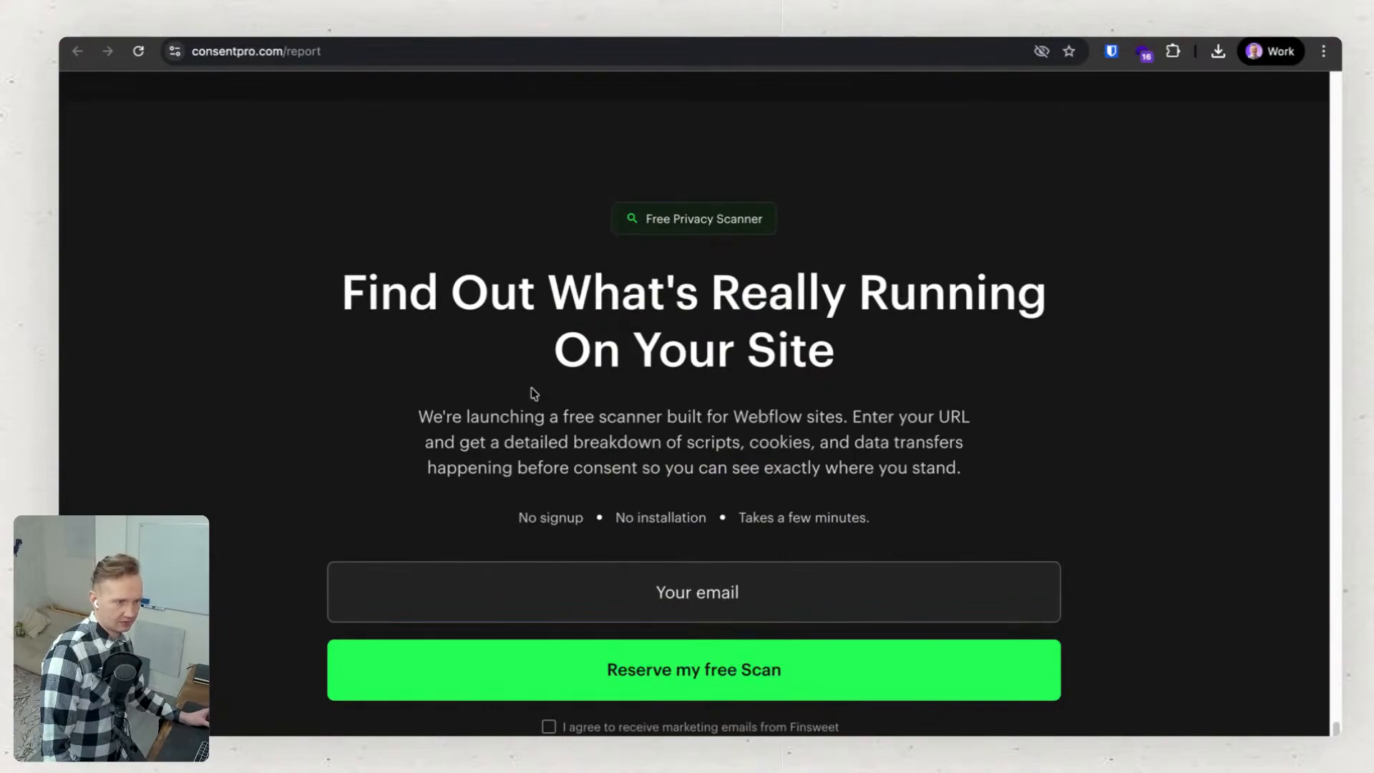
pyautogui.scroll(-1, 451, 413)
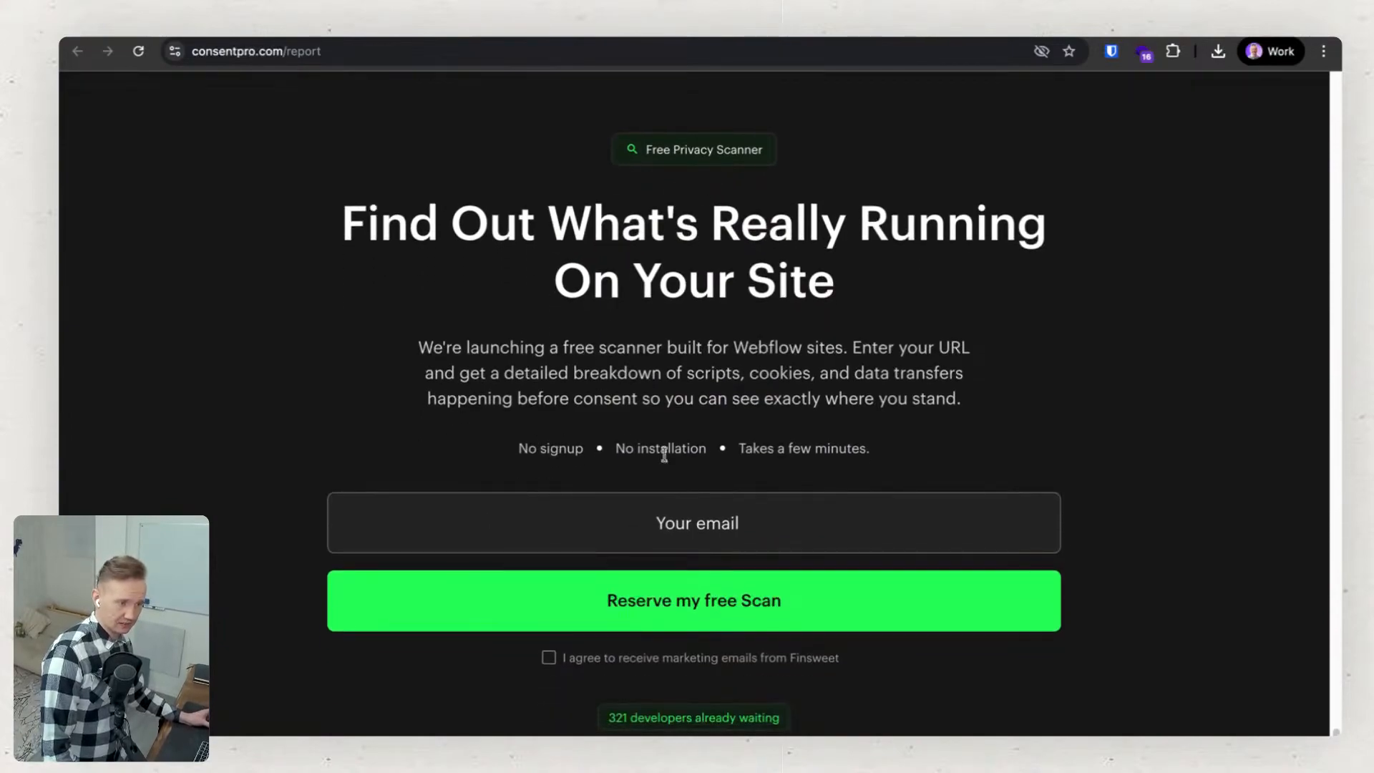
pyautogui.scroll(-1, 944, 450)
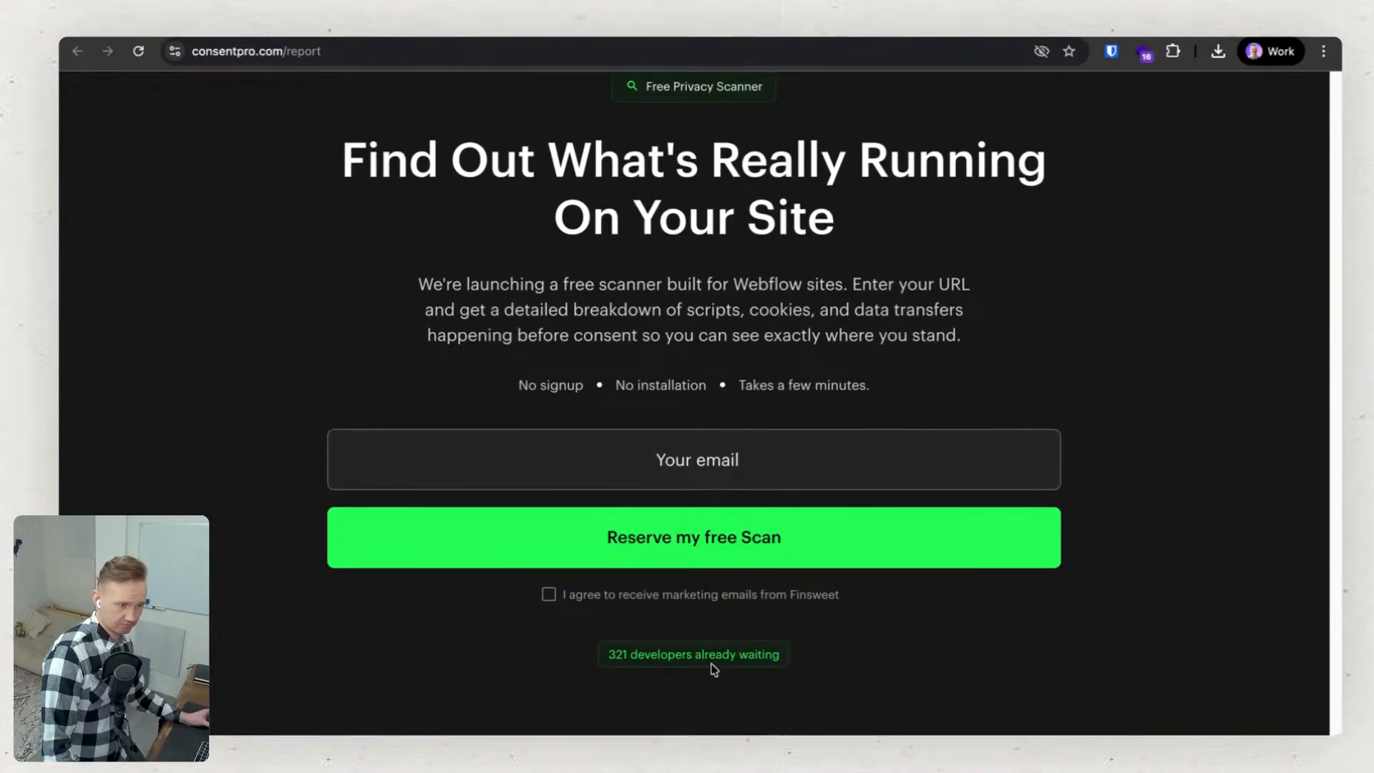
pyautogui.moveTo(609, 654); pyautogui.dragTo(831, 656)
pyautogui.click(835, 659)
pyautogui.scroll(20, 795, 652)
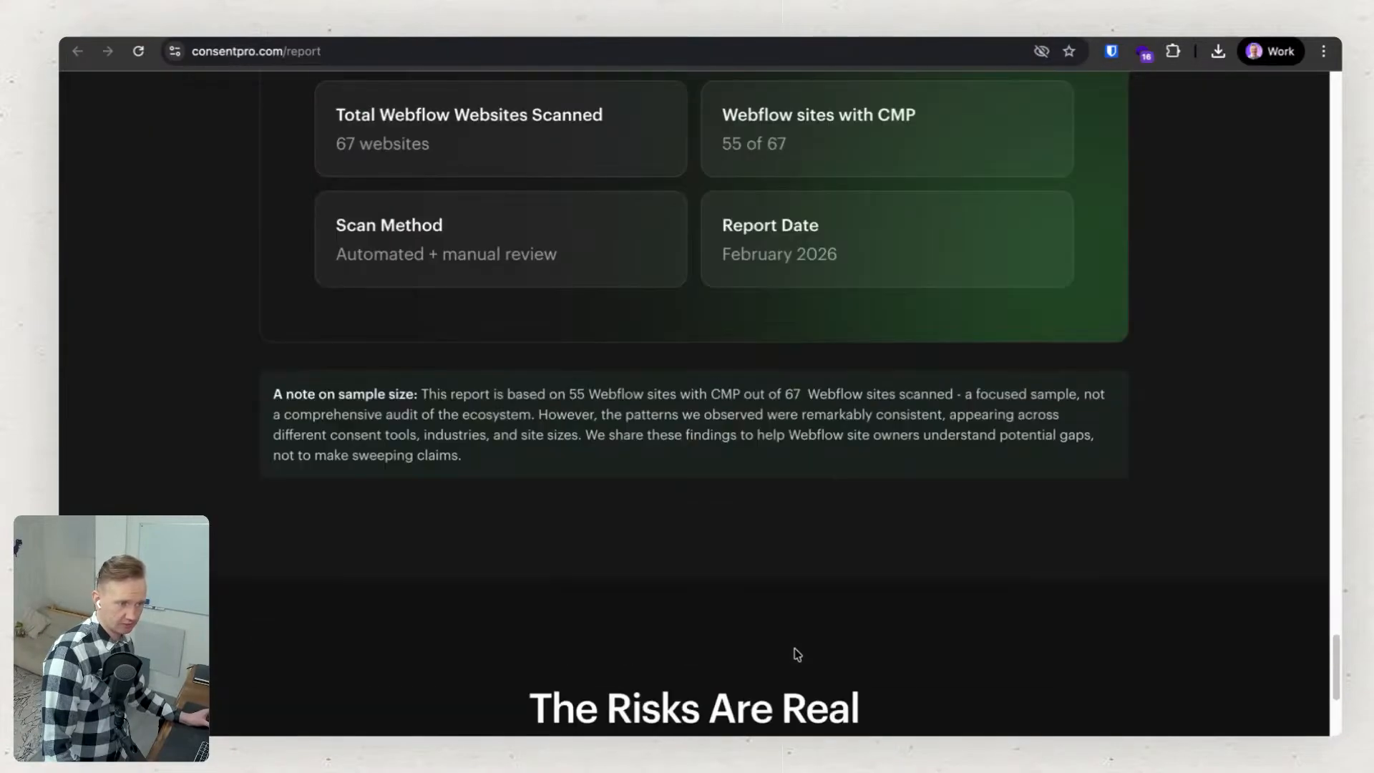
pyautogui.scroll(15, 794, 654)
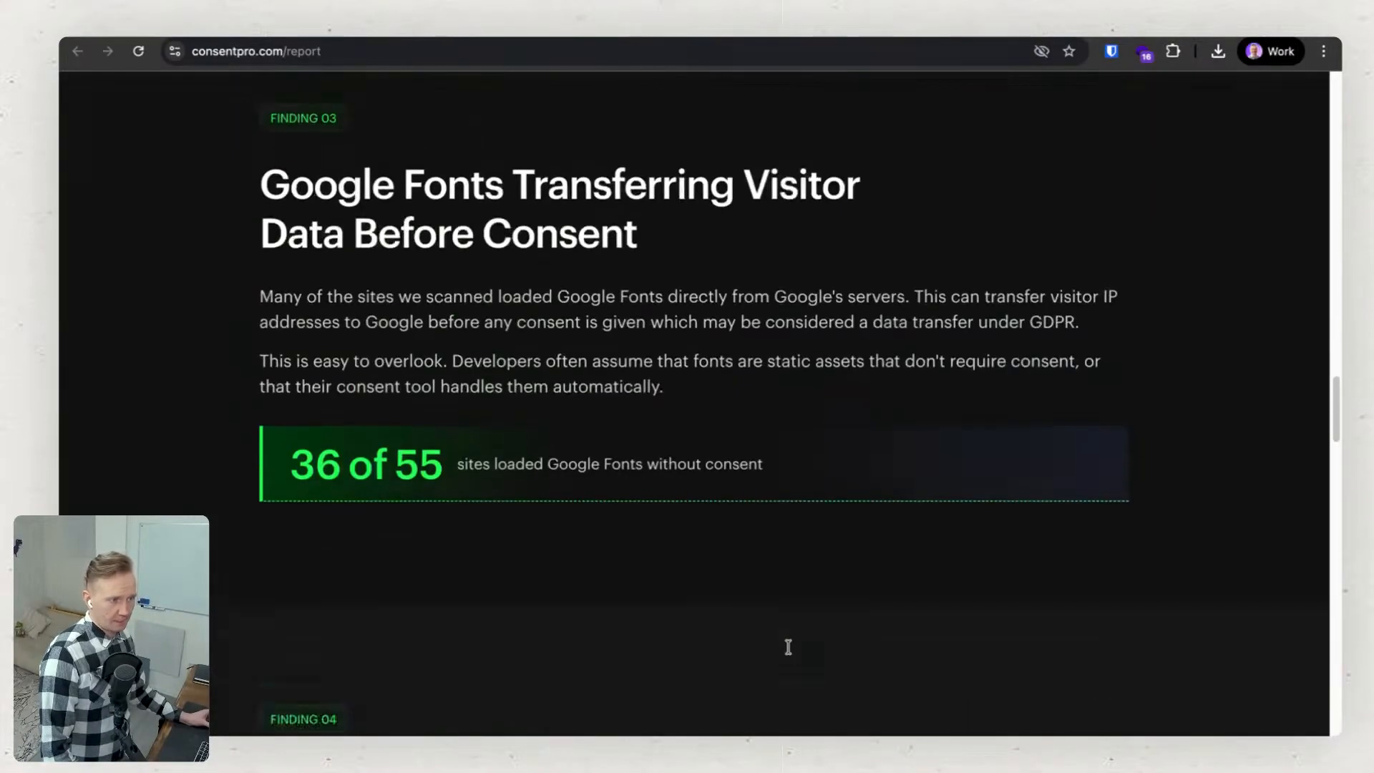
# Return to the top of the Consent Pro report and search Google for "cookiles tracking".
pyautogui.scroll(15, 788, 647)
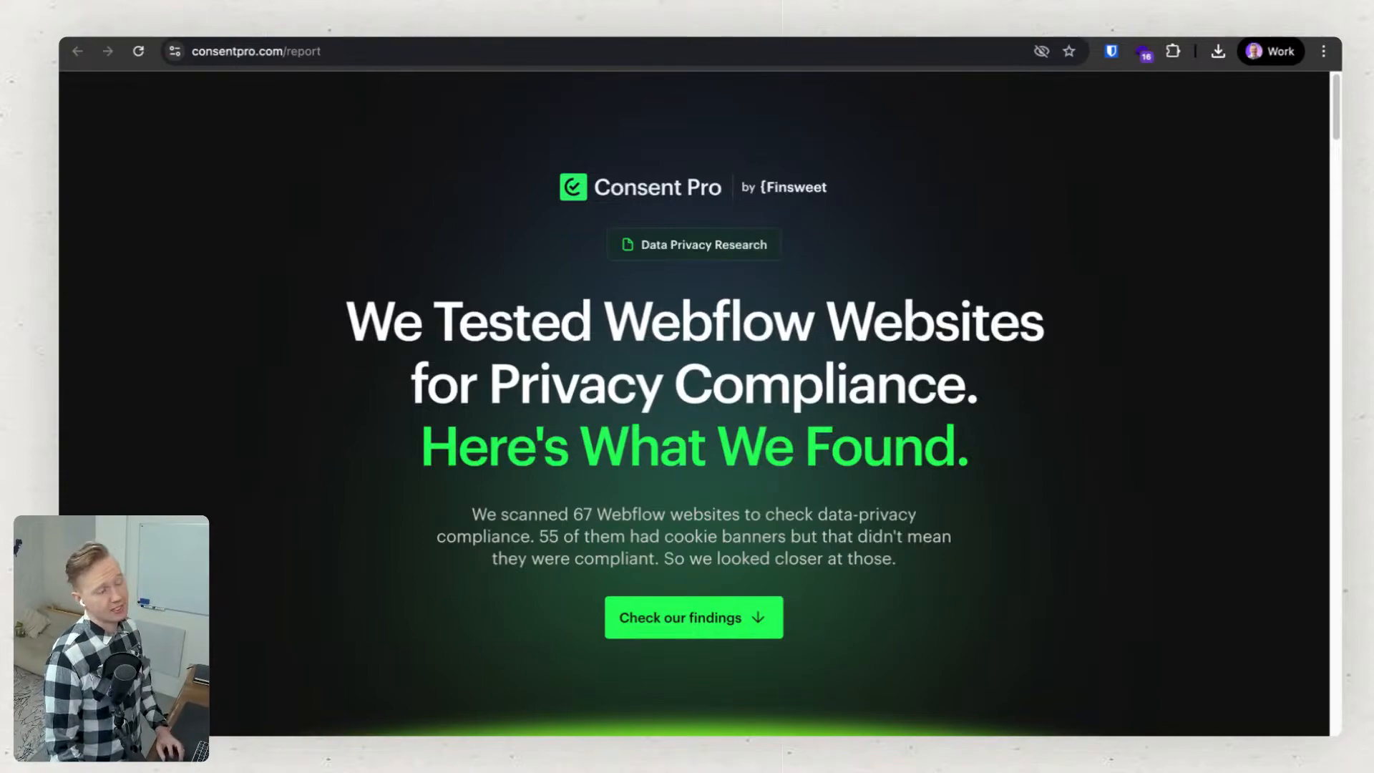
pyautogui.click(799, 49)
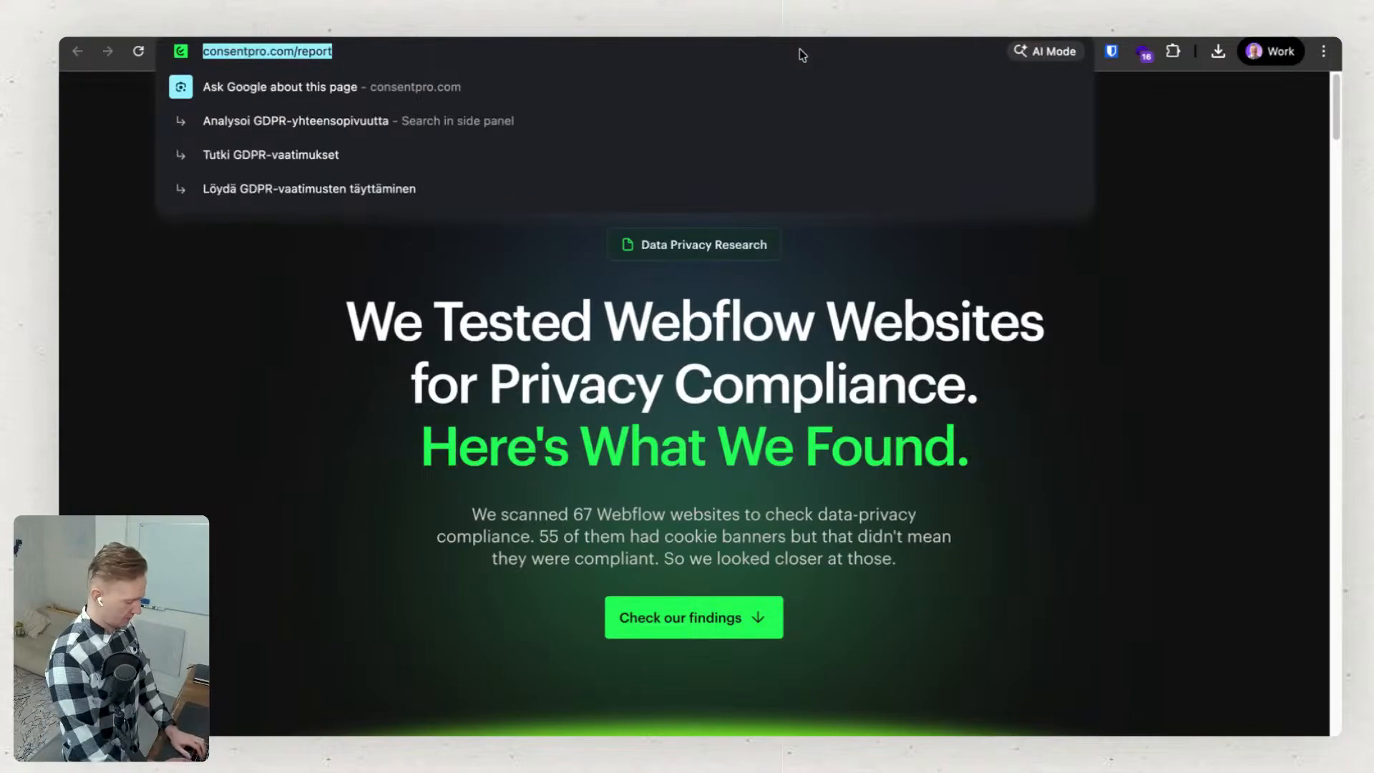
pyautogui.write('coo')
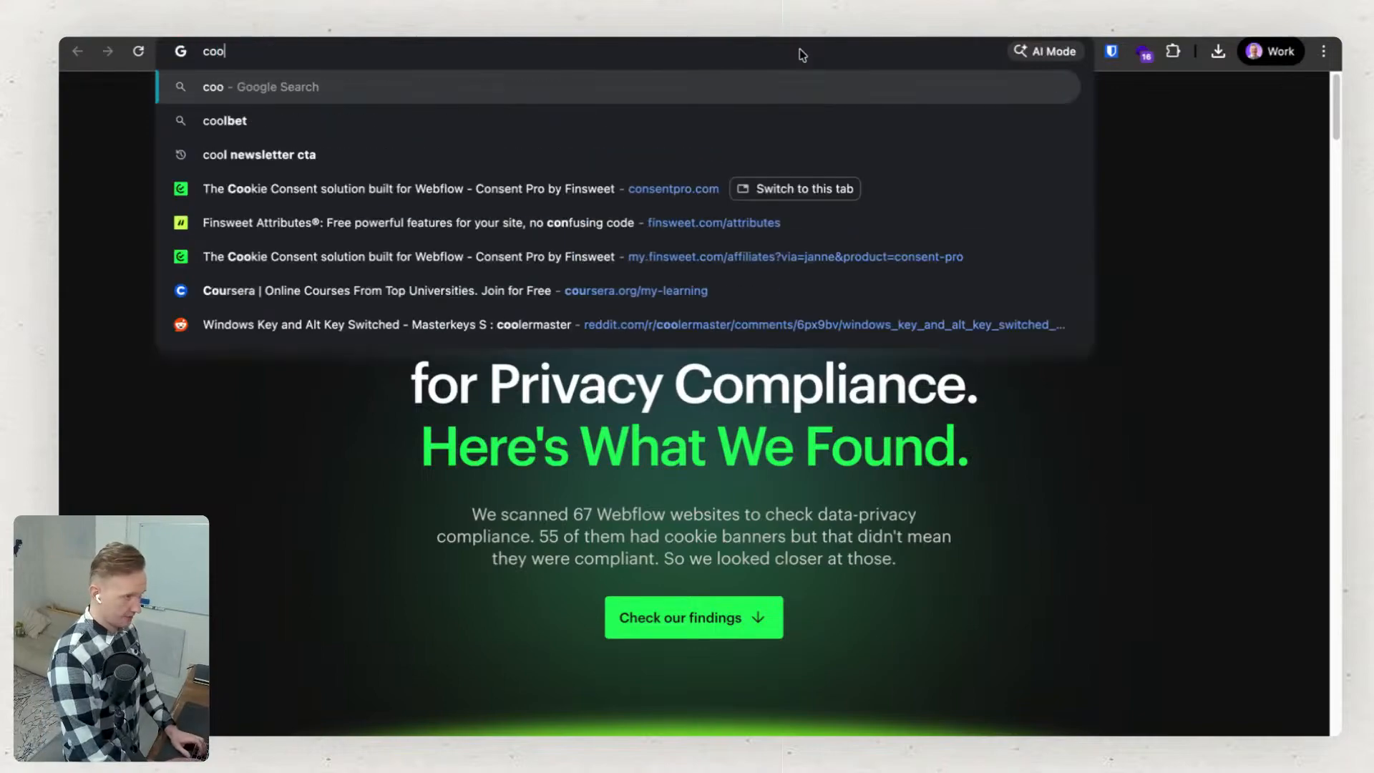
pyautogui.write('c')
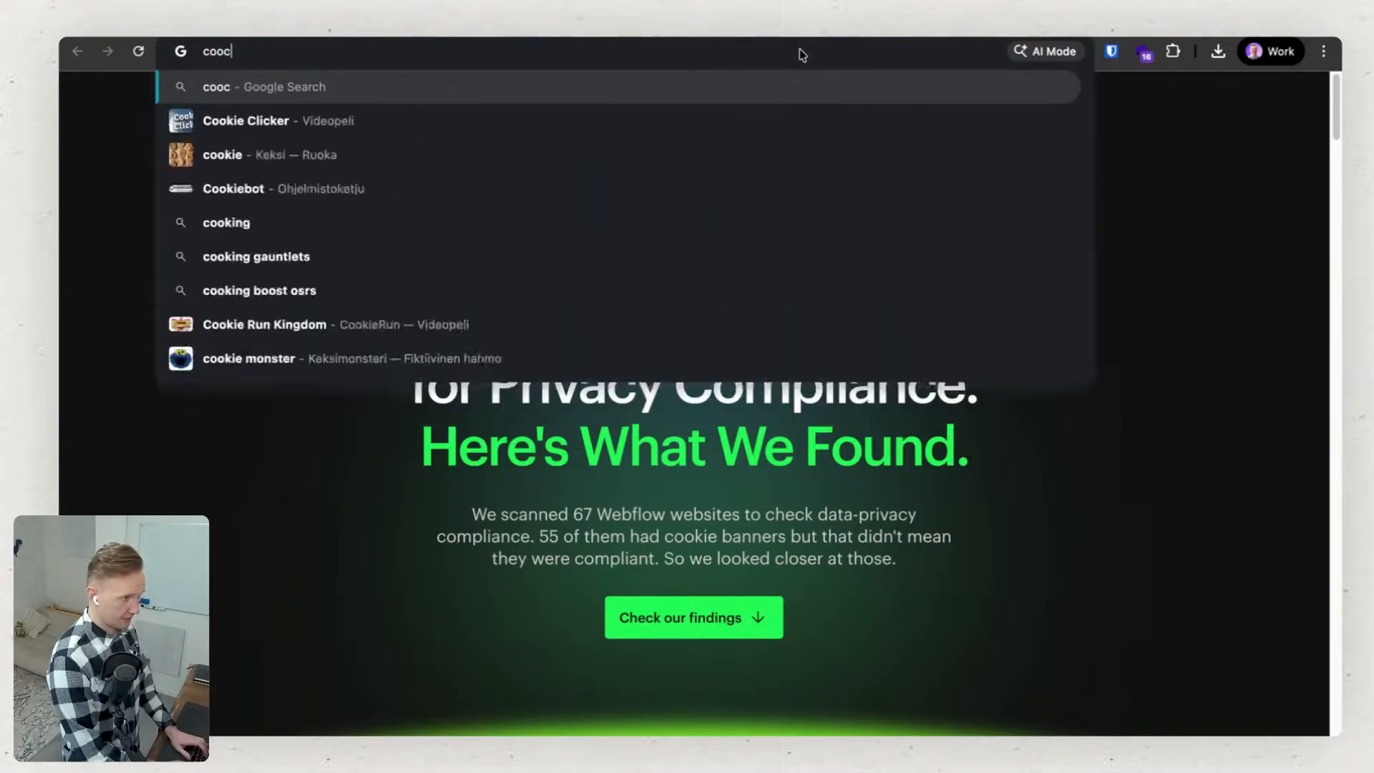
pyautogui.press('BackSpace')
pyautogui.write('kiles')
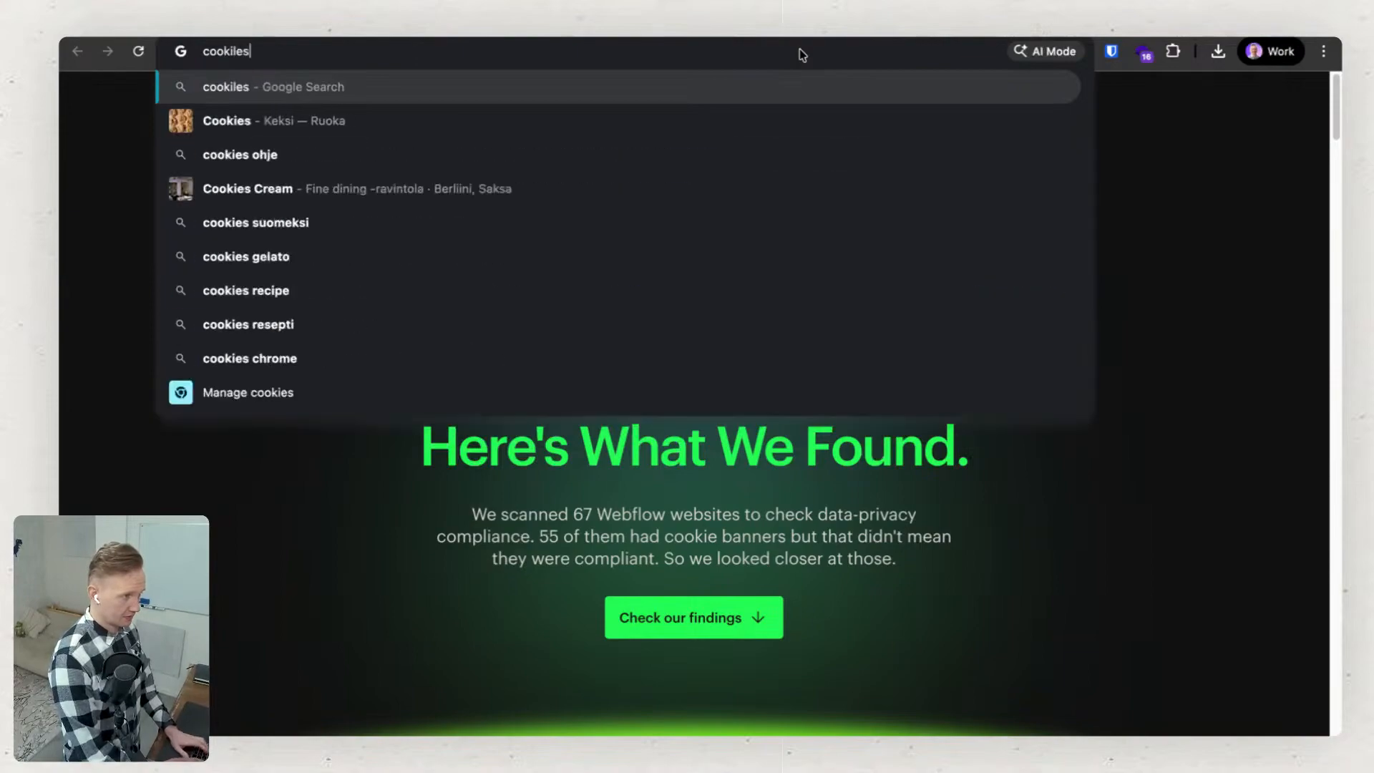
pyautogui.write(' tra')
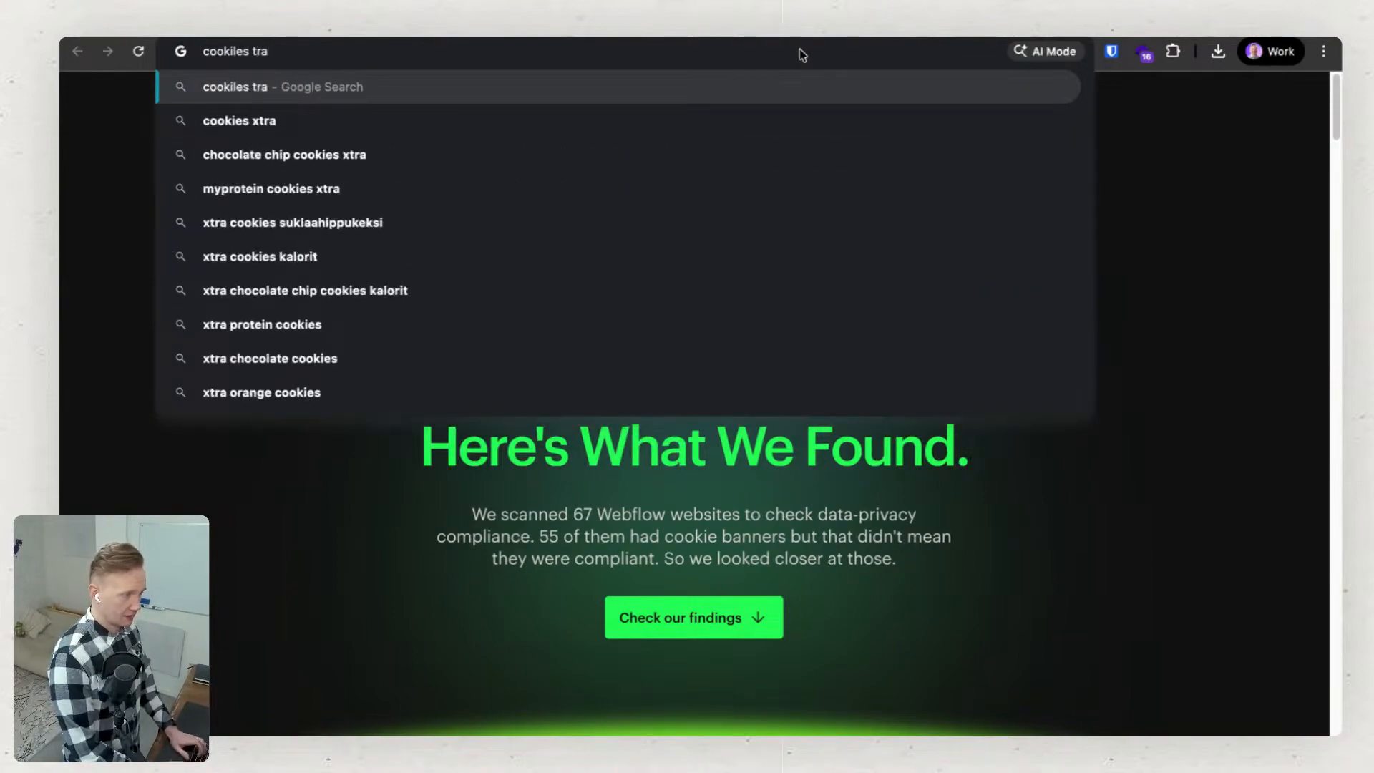
pyautogui.write('cking')
pyautogui.press('Return')
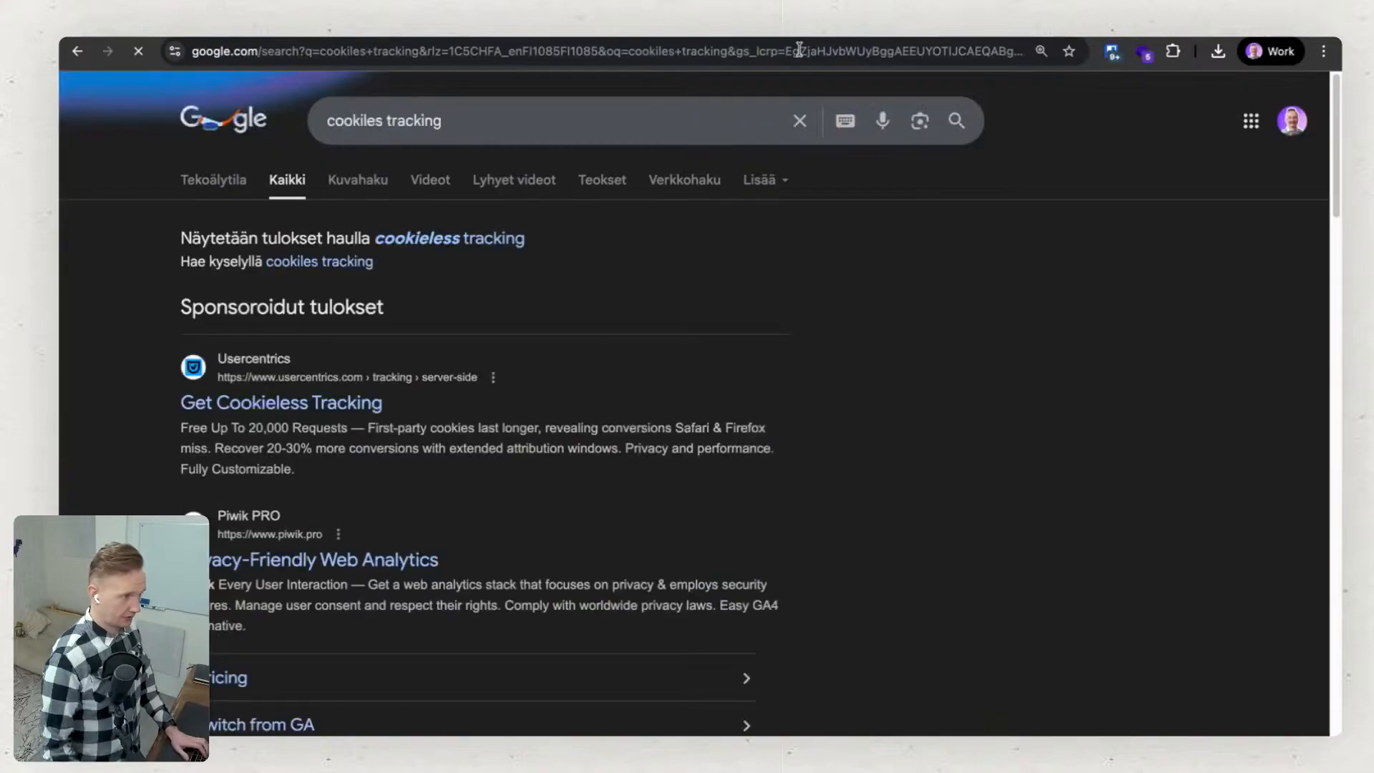
# Look through the search results and open Matomo's "Cookieless Tracking - Analytics Platform" page.
pyautogui.scroll(-5, 266, 438)
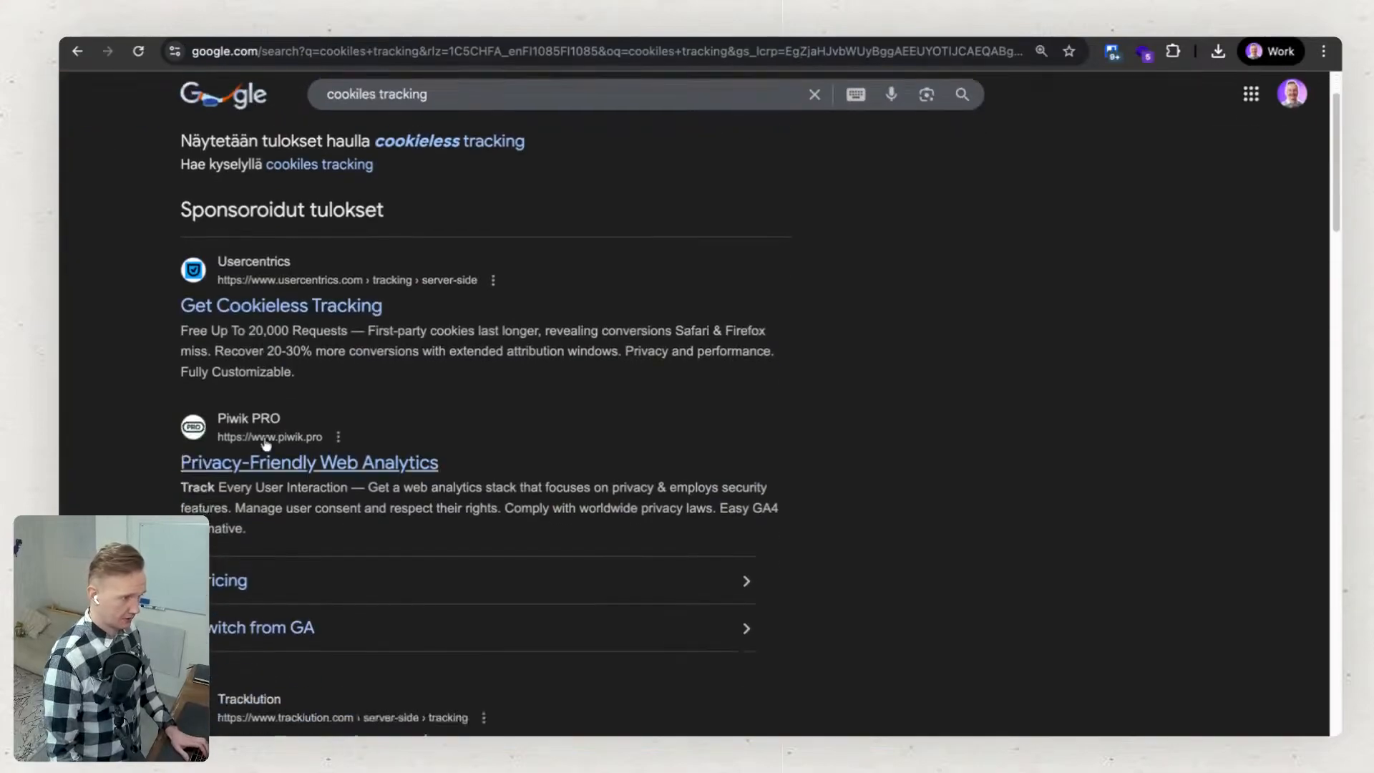
pyautogui.scroll(-3, 288, 587)
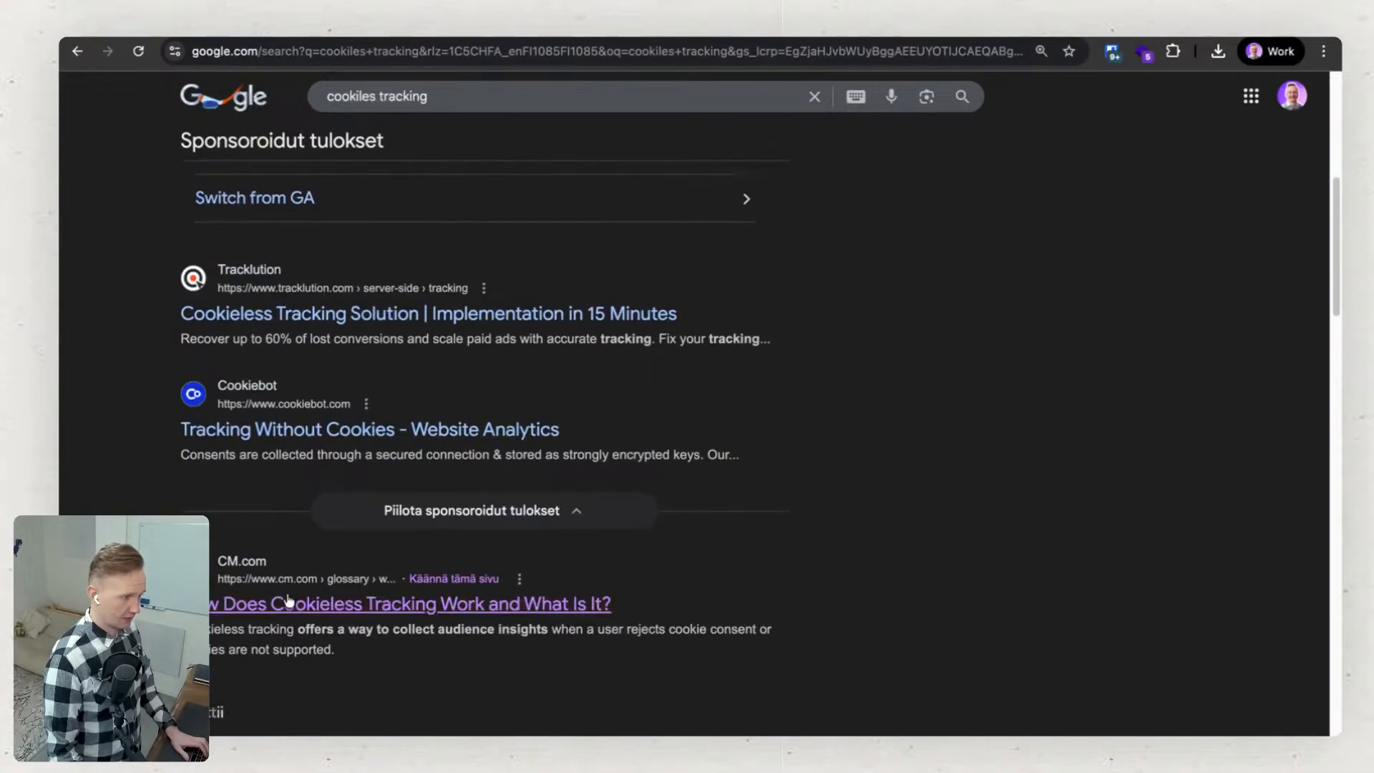
pyautogui.scroll(-10, 288, 601)
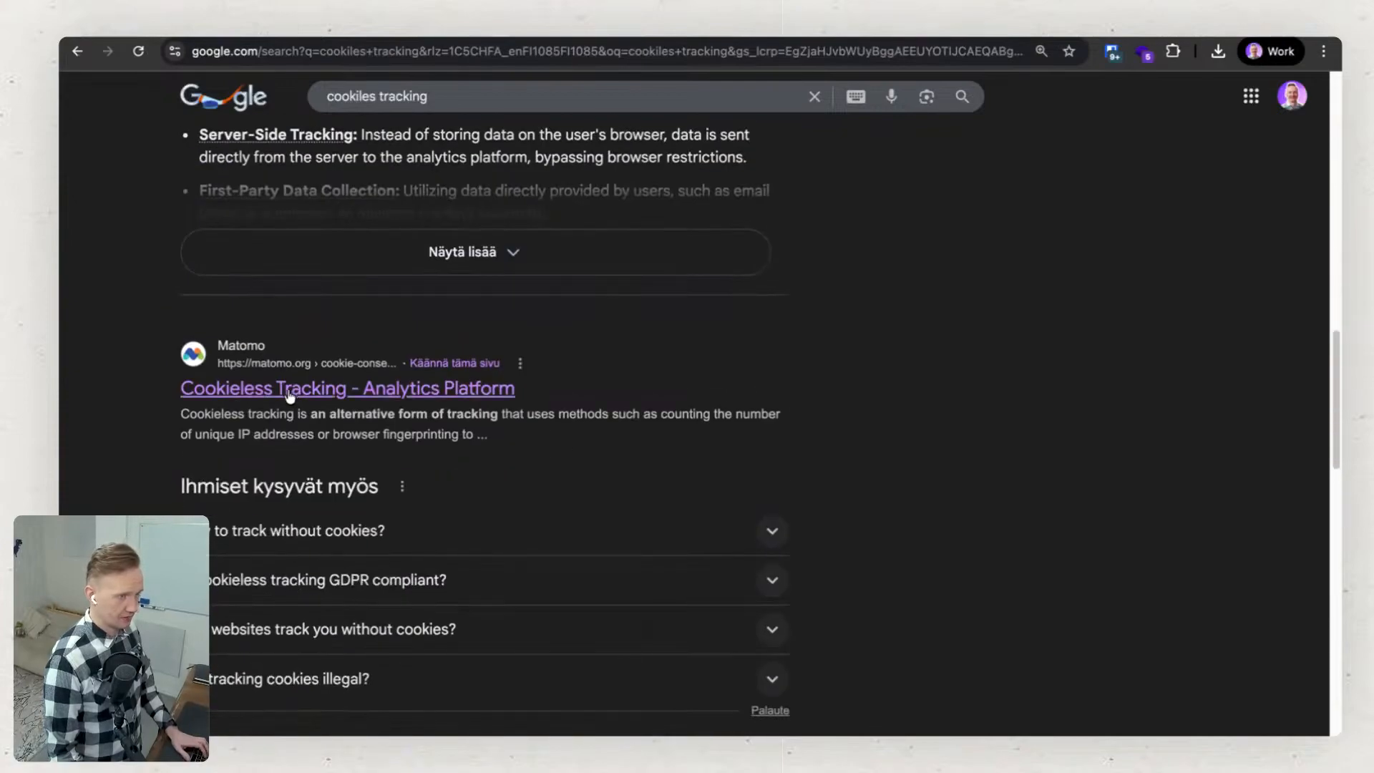
pyautogui.click(289, 391)
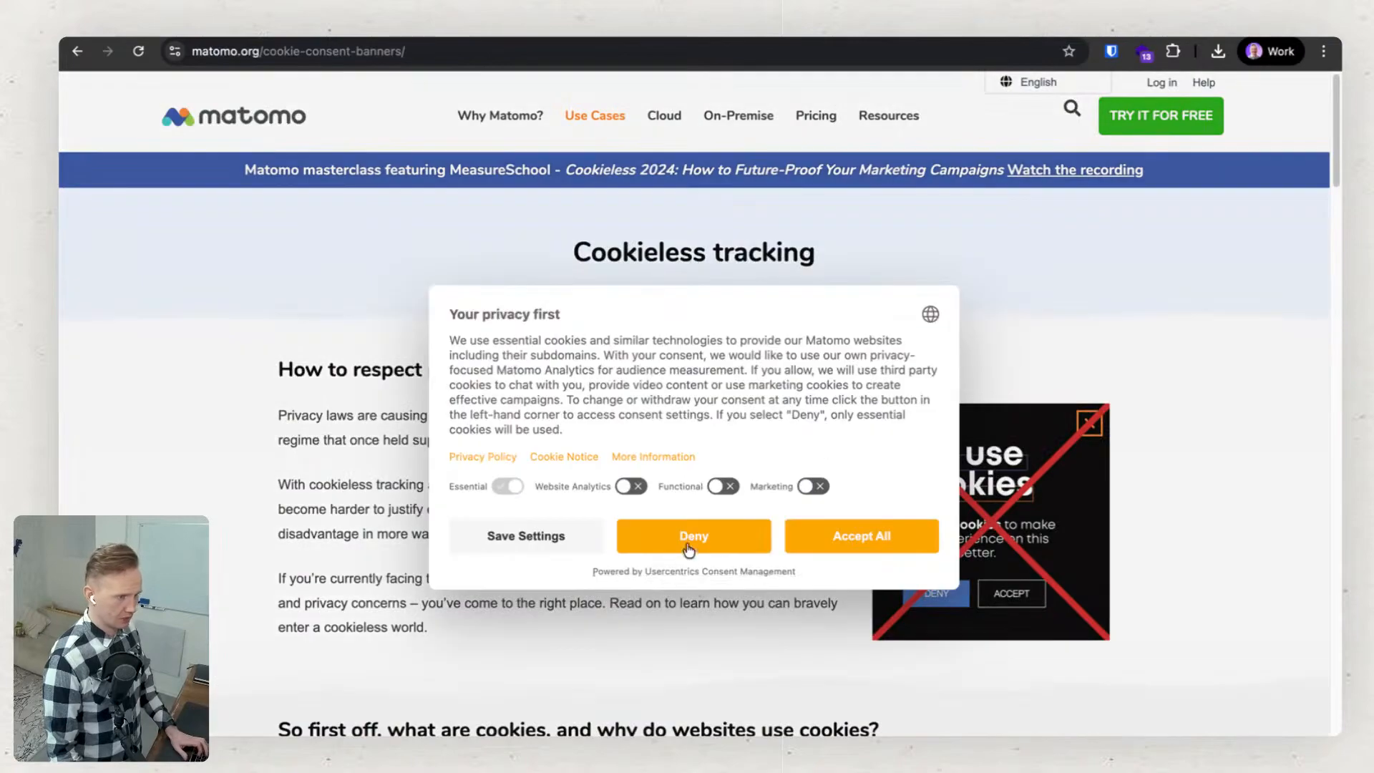
# Read Matomo's cookieless tracking page on cookies and consent banners, and look over the Matomo homepage.
pyautogui.click(689, 547)
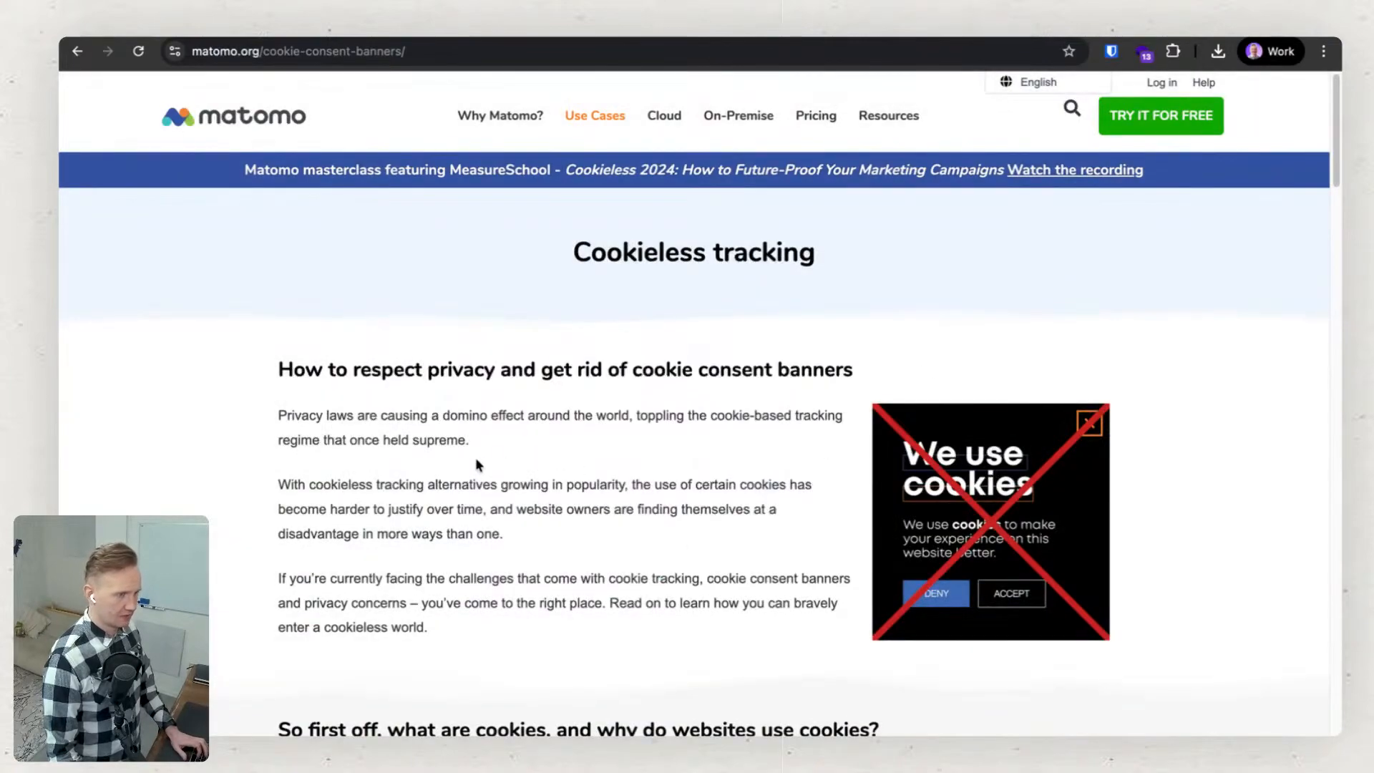
pyautogui.scroll(-10, 476, 460)
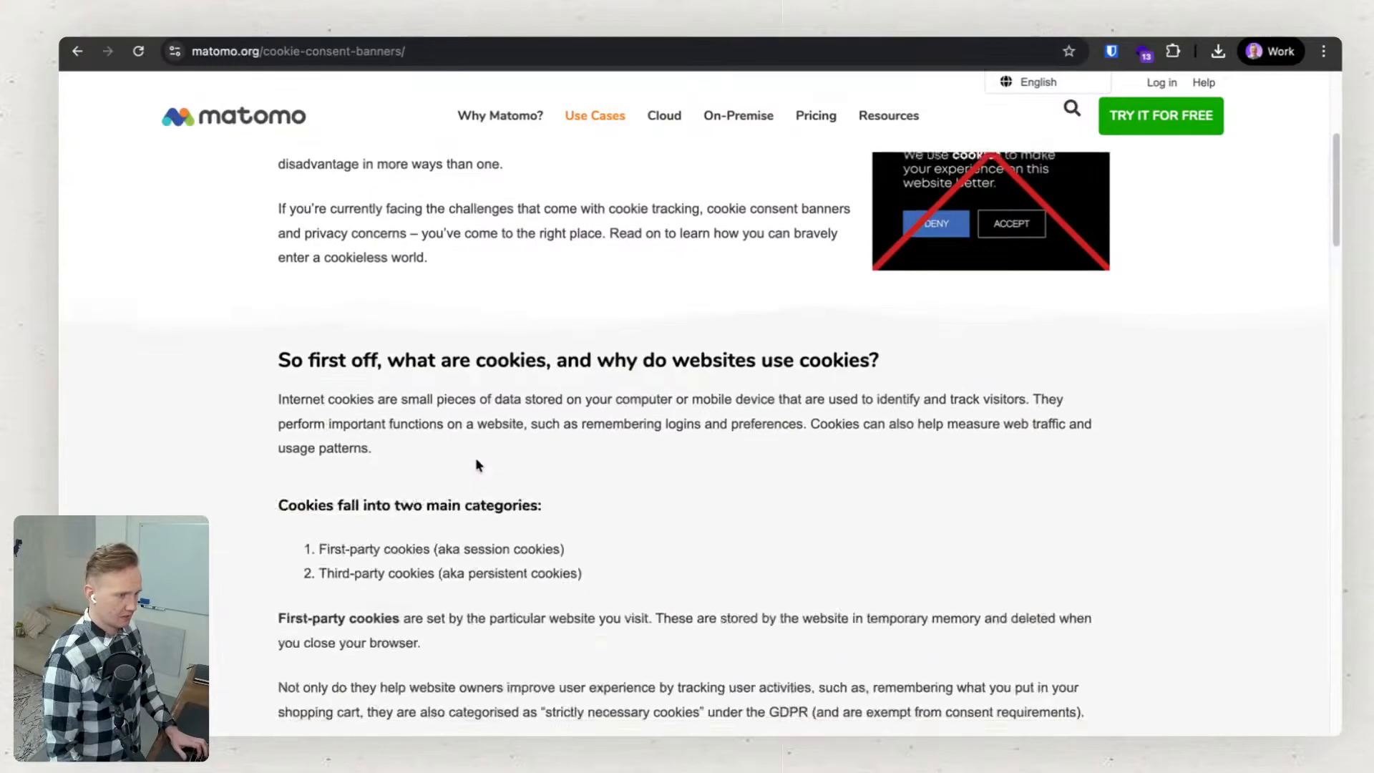
pyautogui.scroll(-10, 478, 463)
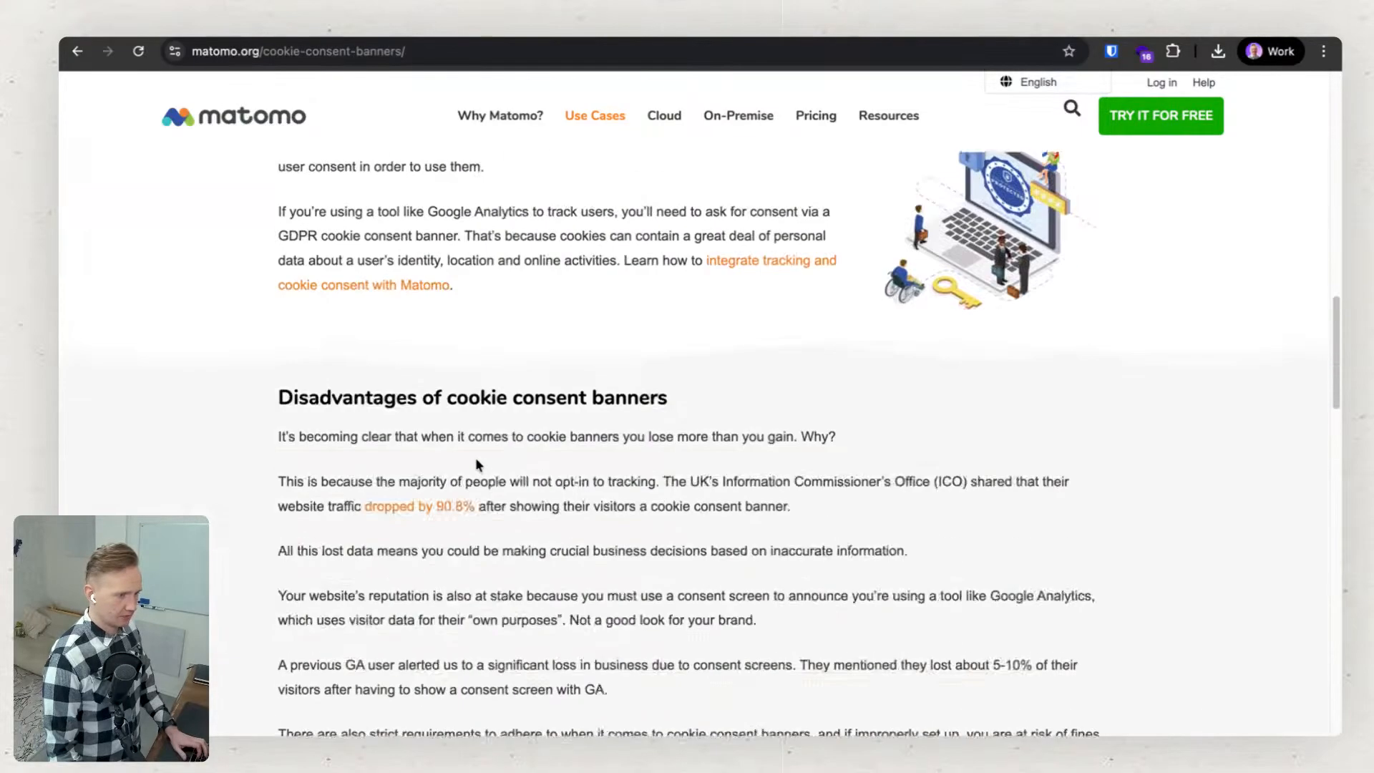
pyautogui.scroll(-15, 475, 457)
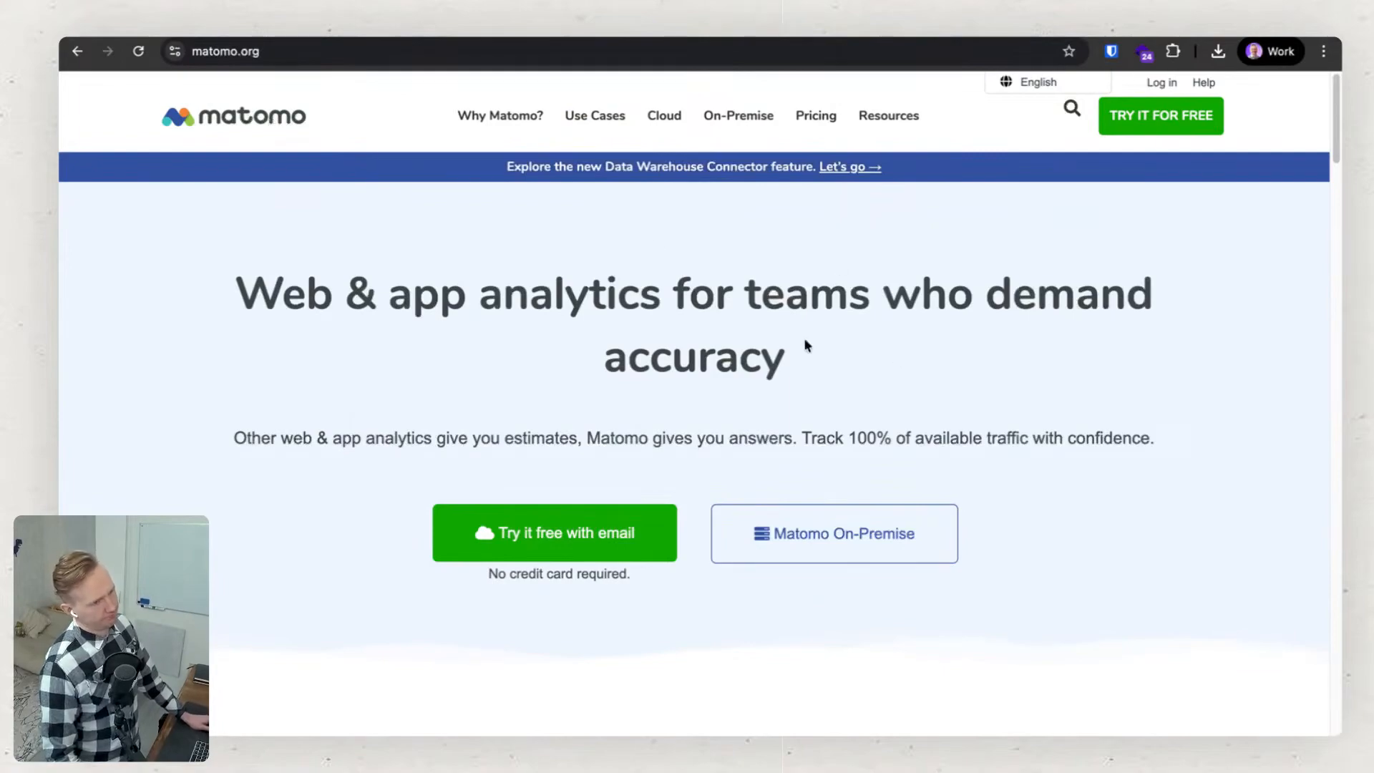
pyautogui.scroll(-3, 698, 315)
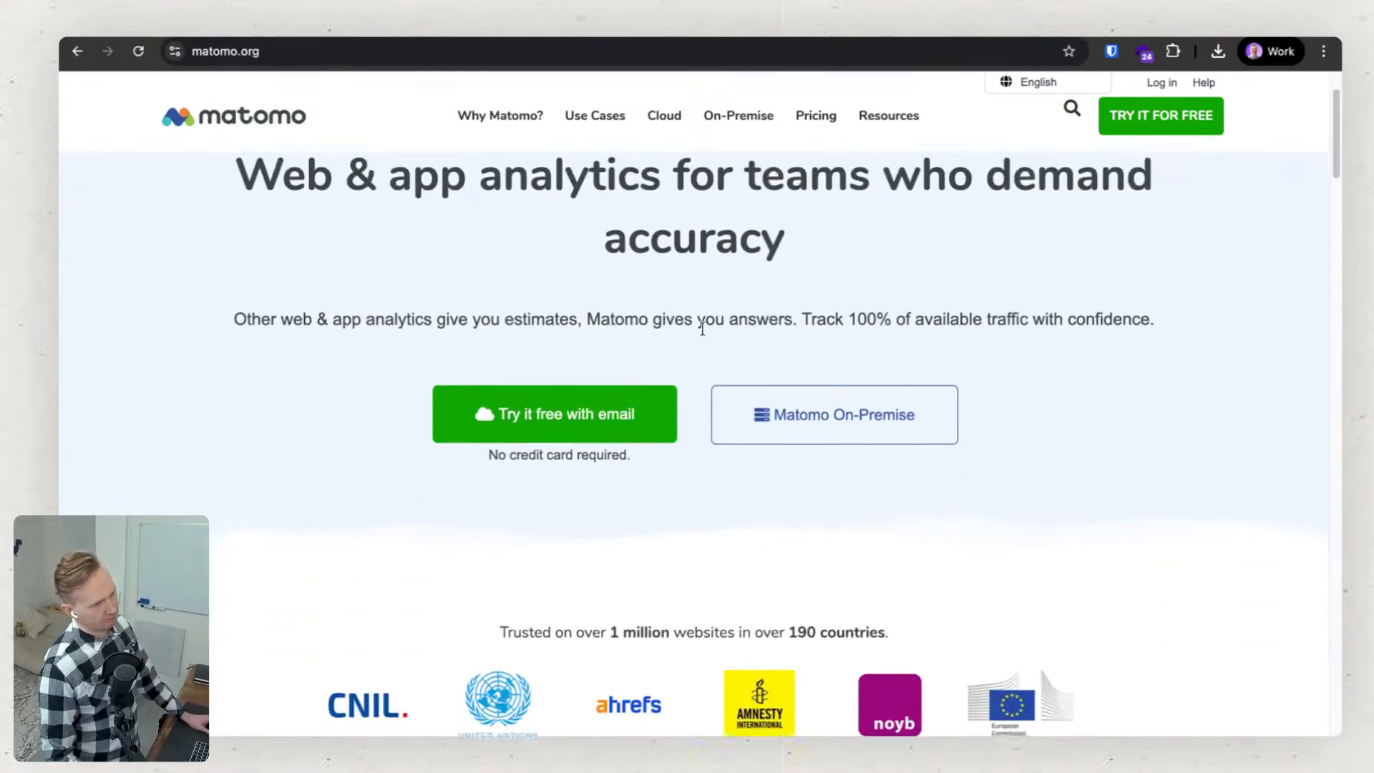
pyautogui.scroll(1, 709, 329)
pyautogui.scroll(2, 691, 438)
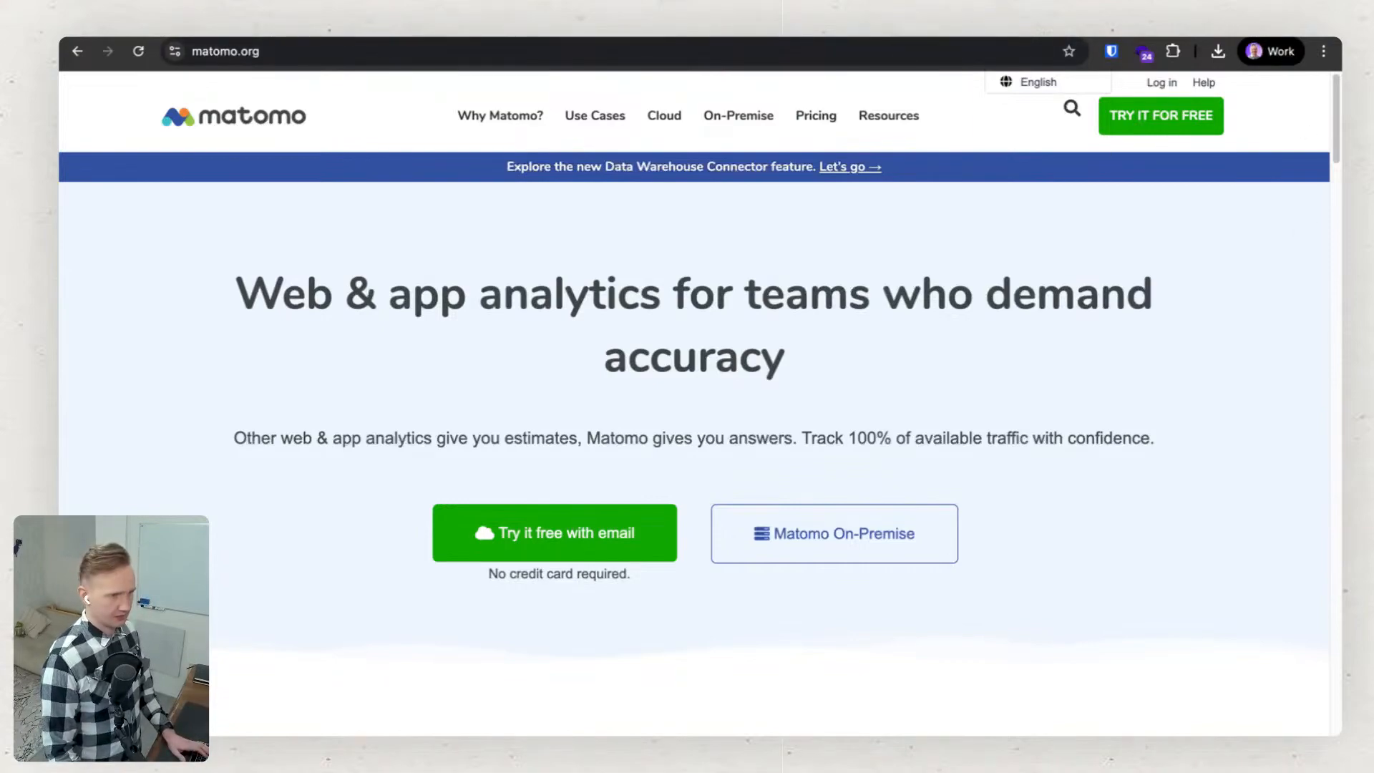
# Switch to the Webflow update on using the connector in Claude and examine its heading and introduction.
pyautogui.hotkey('ctrl', 'Tab')
pyautogui.hotkey('ctrl', 'Tab')
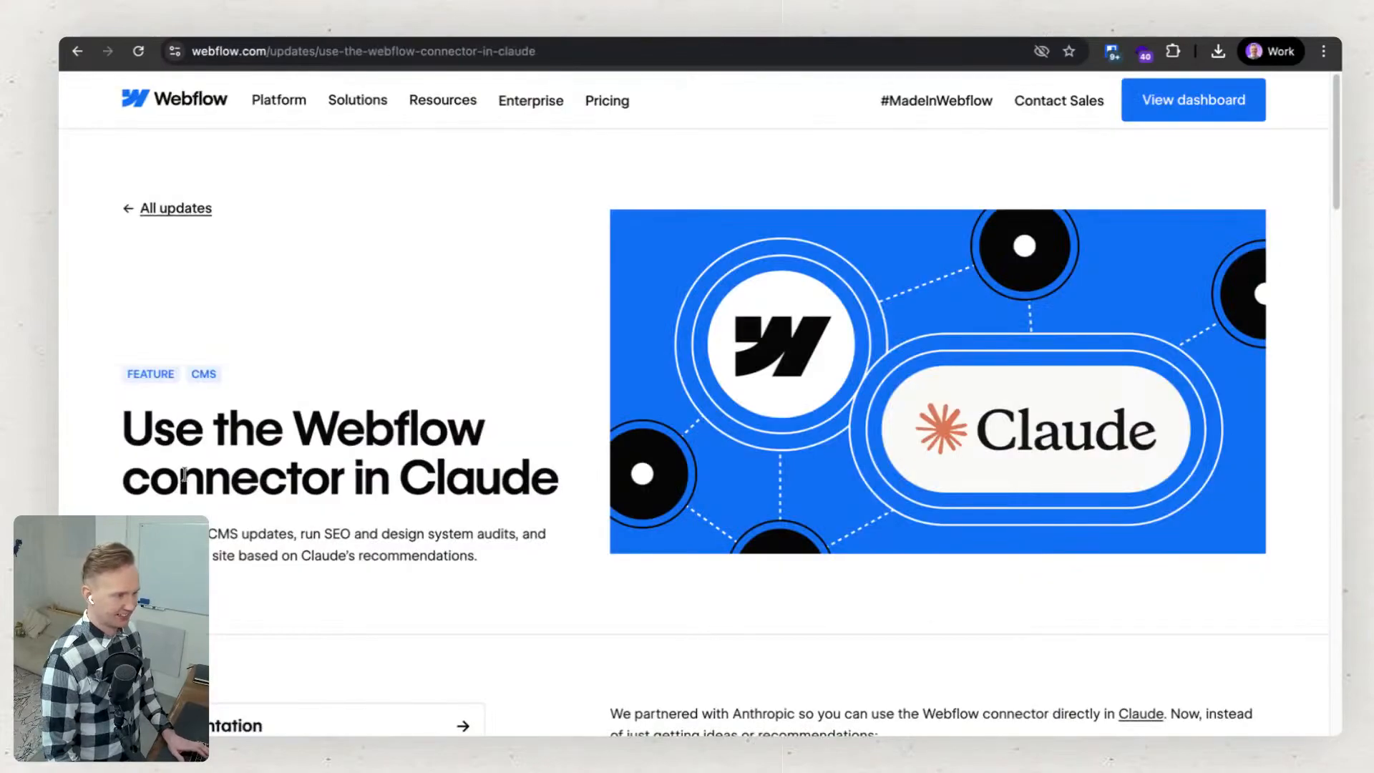
pyautogui.moveTo(192, 478); pyautogui.dragTo(445, 478)
pyautogui.click(432, 332)
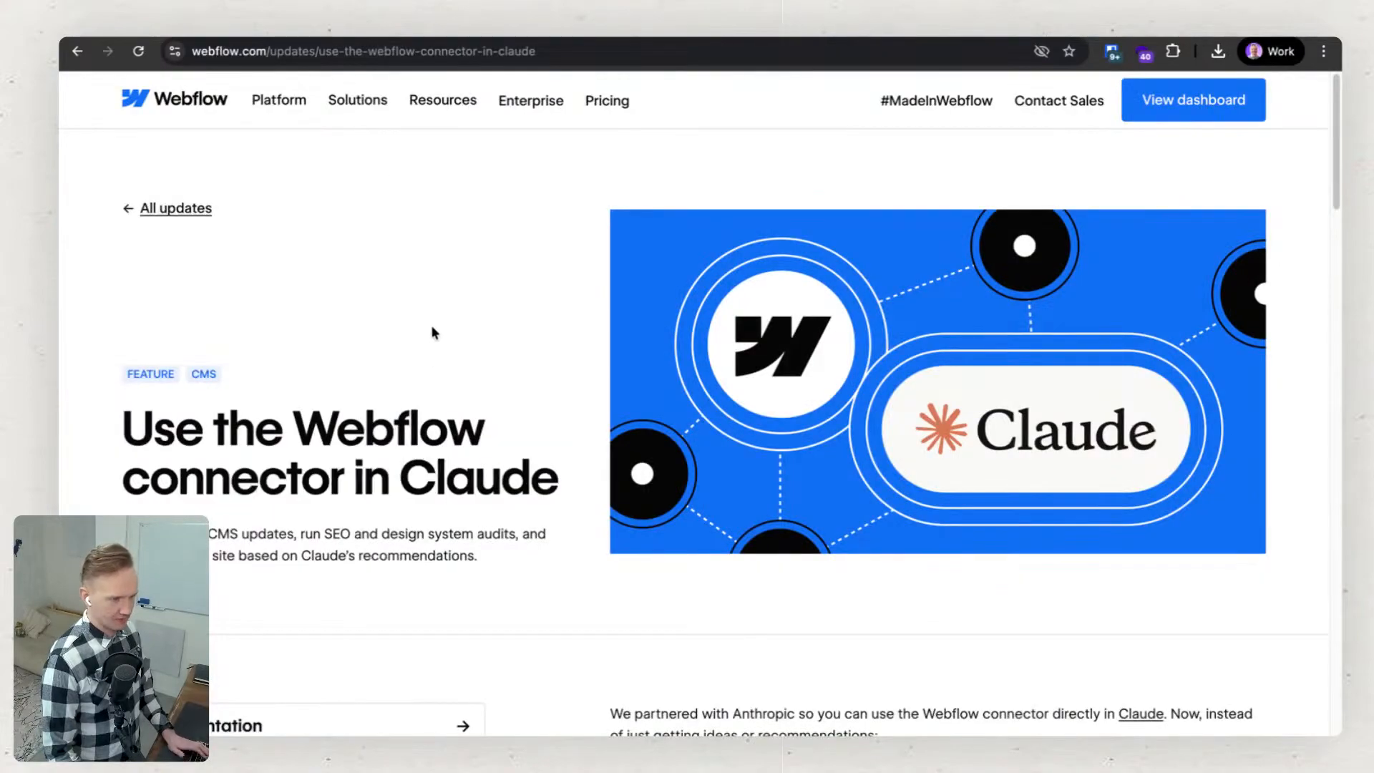
pyautogui.scroll(-15, 438, 322)
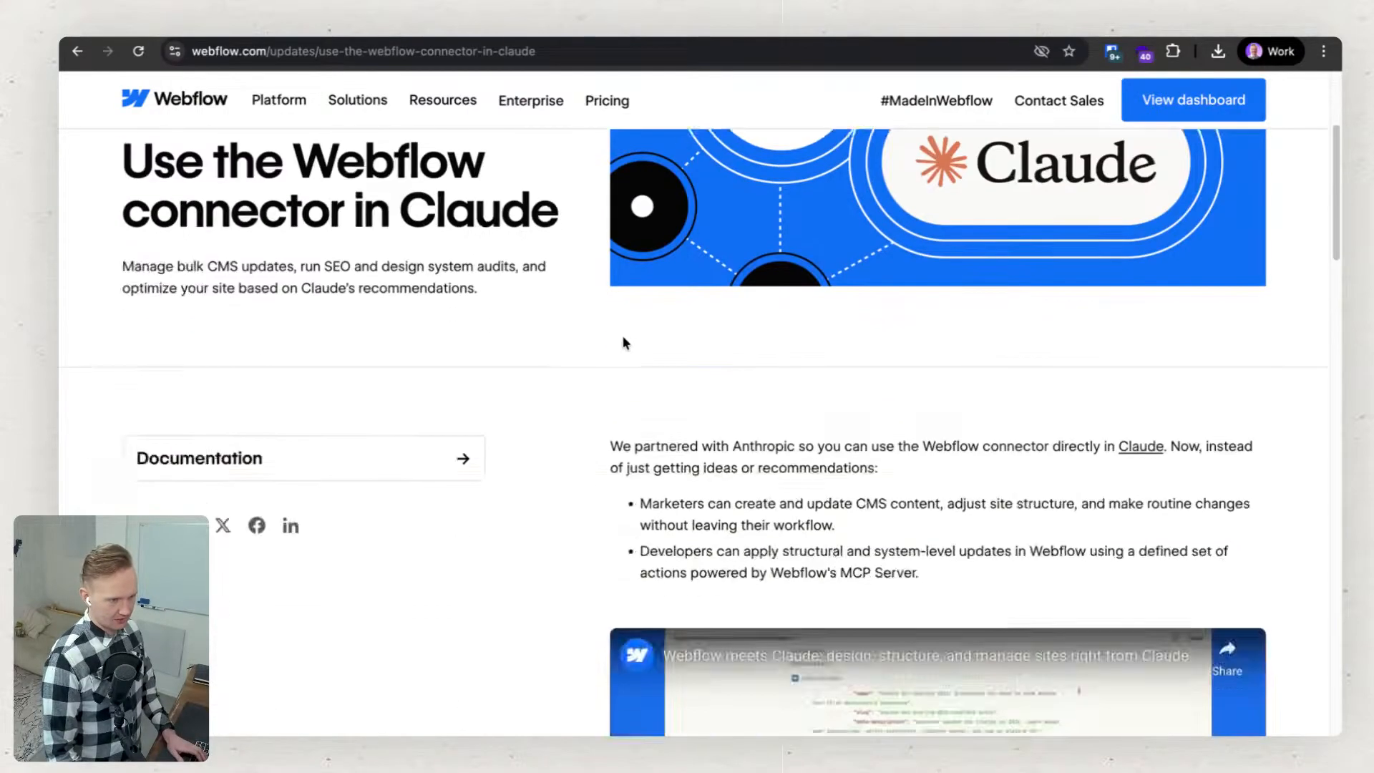
pyautogui.scroll(15, 577, 431)
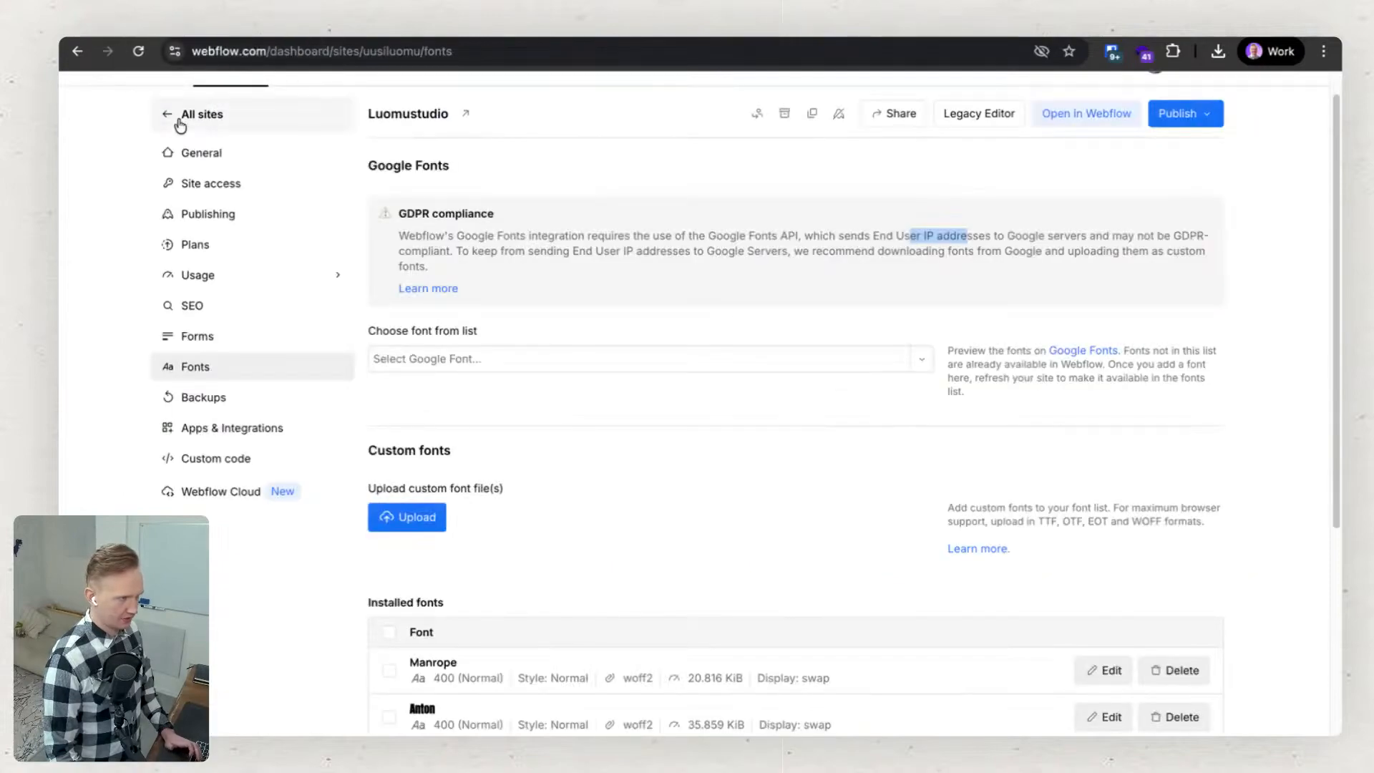
# Start a new site from the Webflow dashboard with the AI site builder and place the cursor in its site description.
pyautogui.click(179, 117)
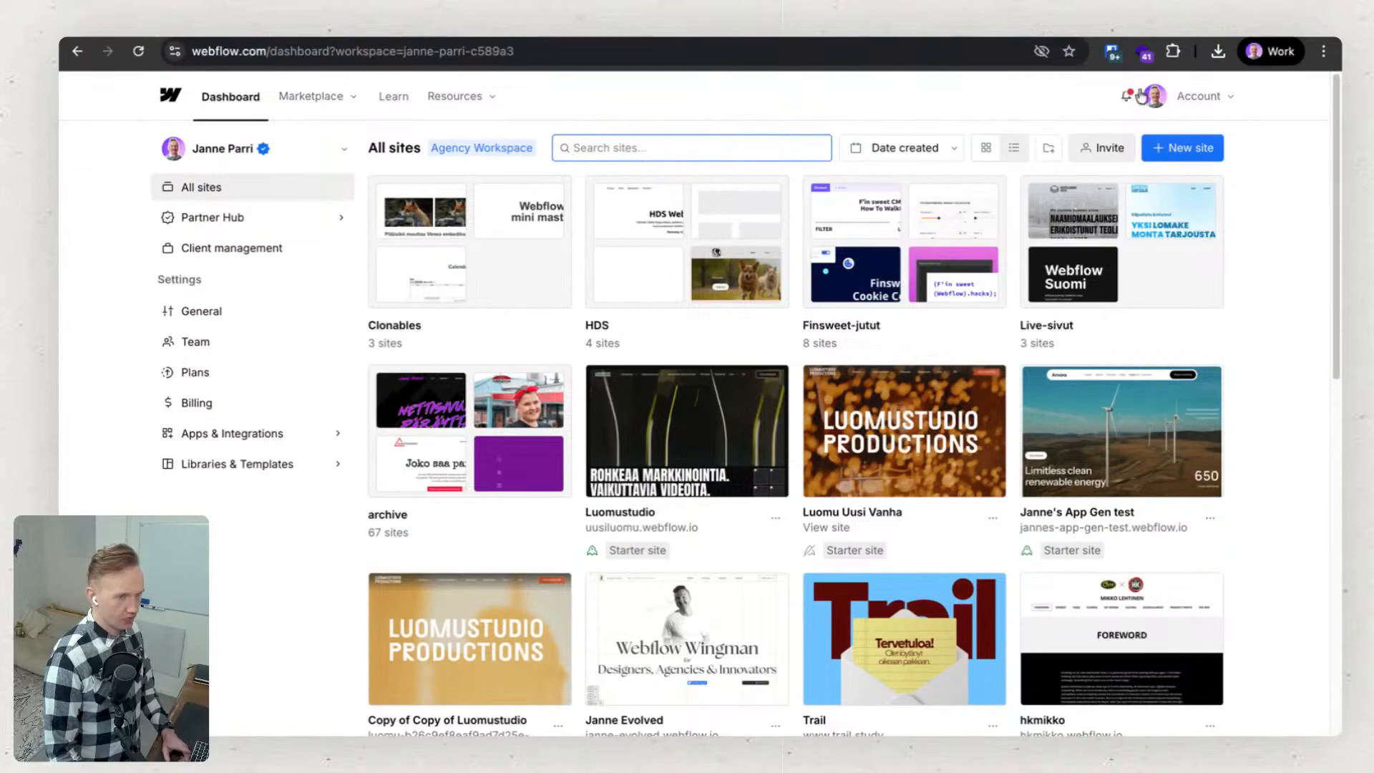
pyautogui.click(1185, 153)
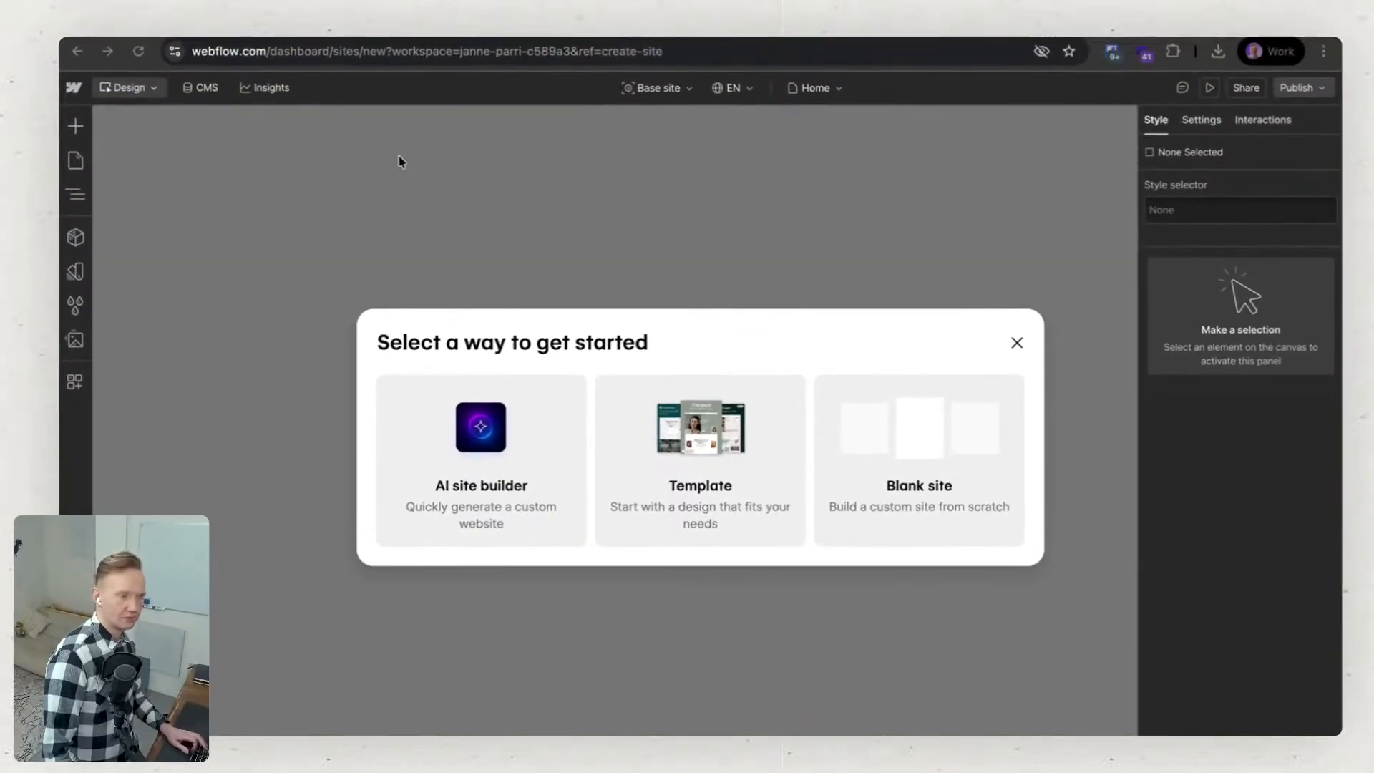
pyautogui.click(508, 411)
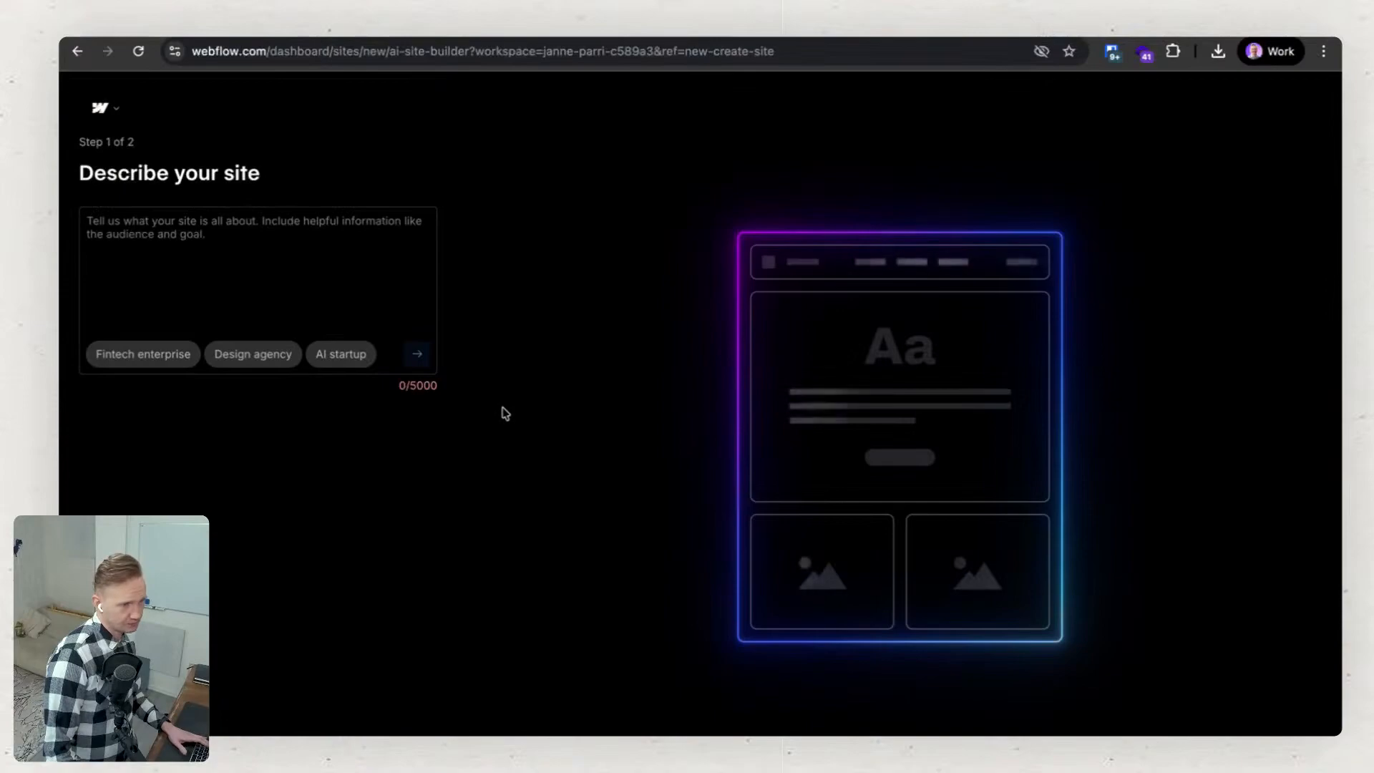
pyautogui.click(139, 227)
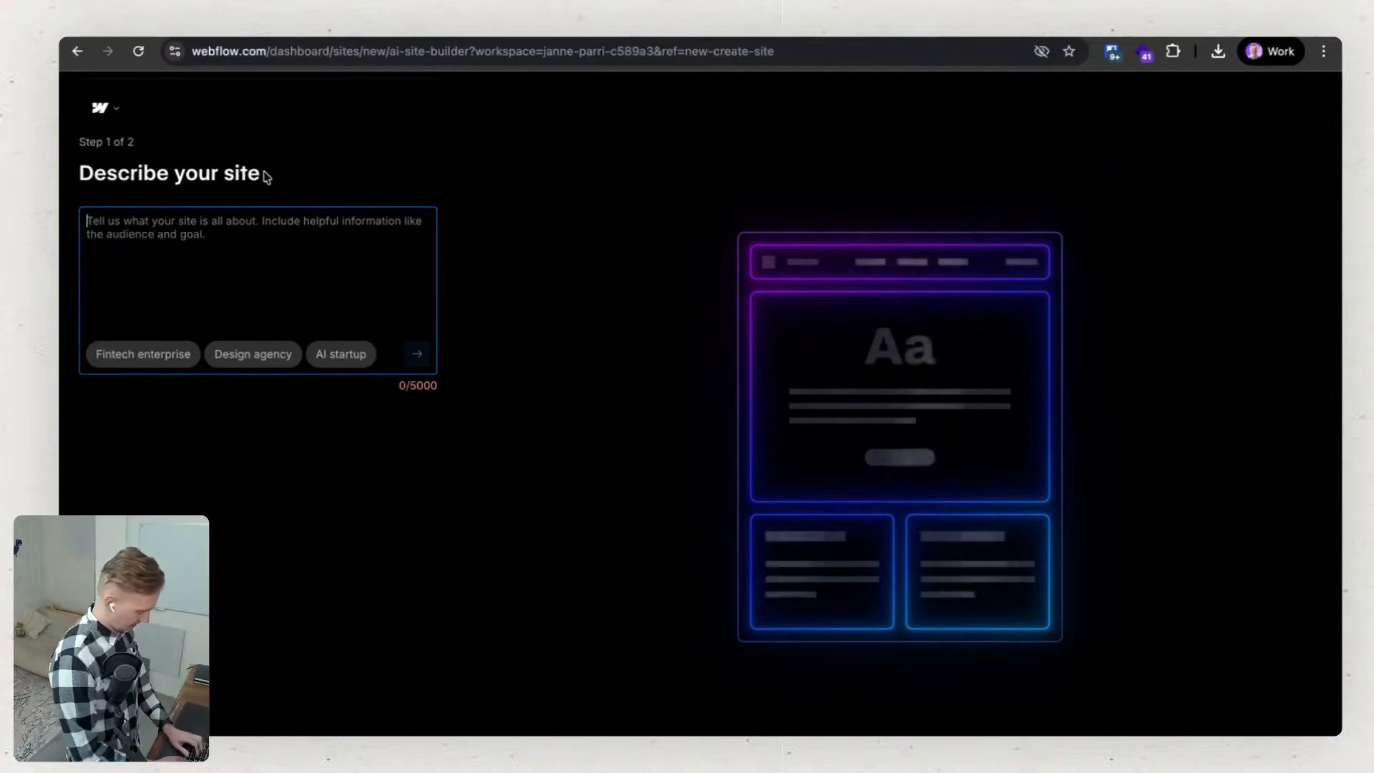
pyautogui.write('qr')
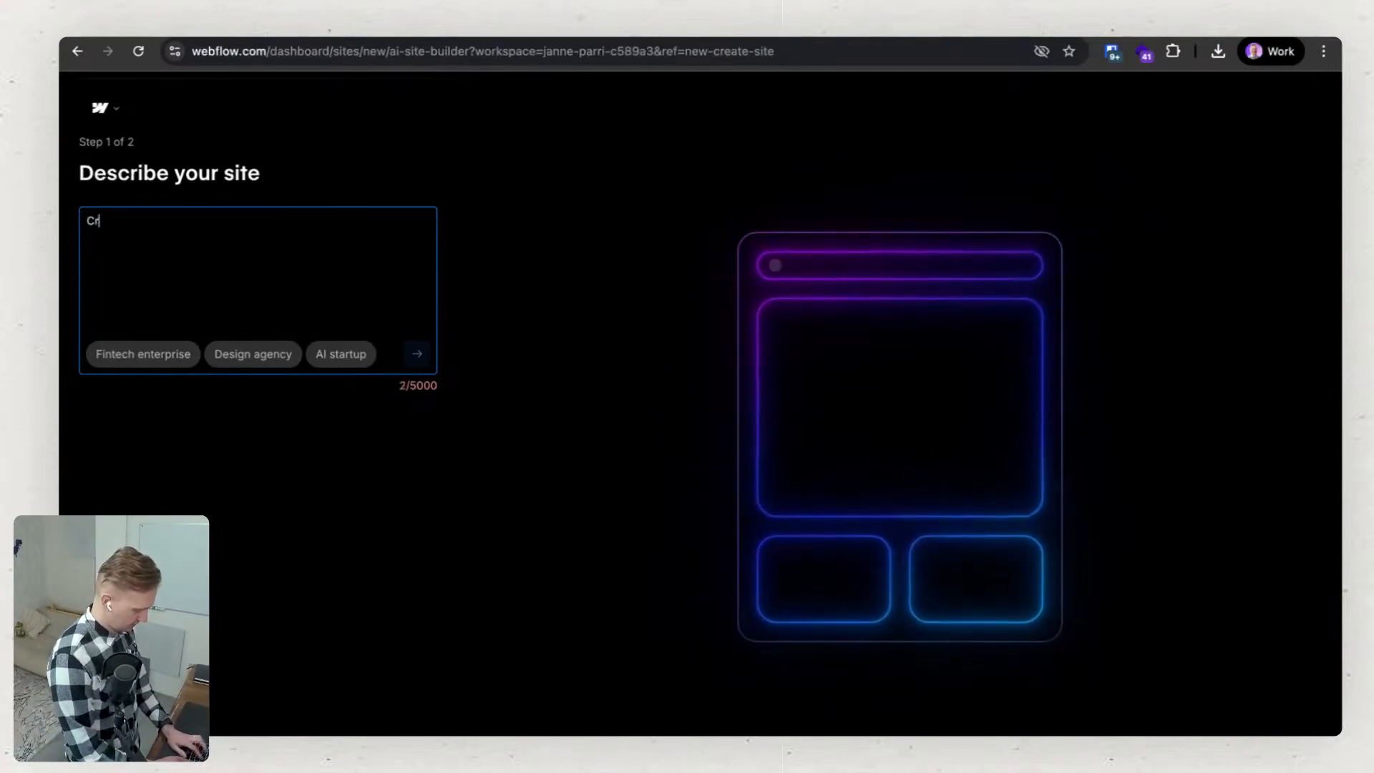
pyautogui.write('eative')
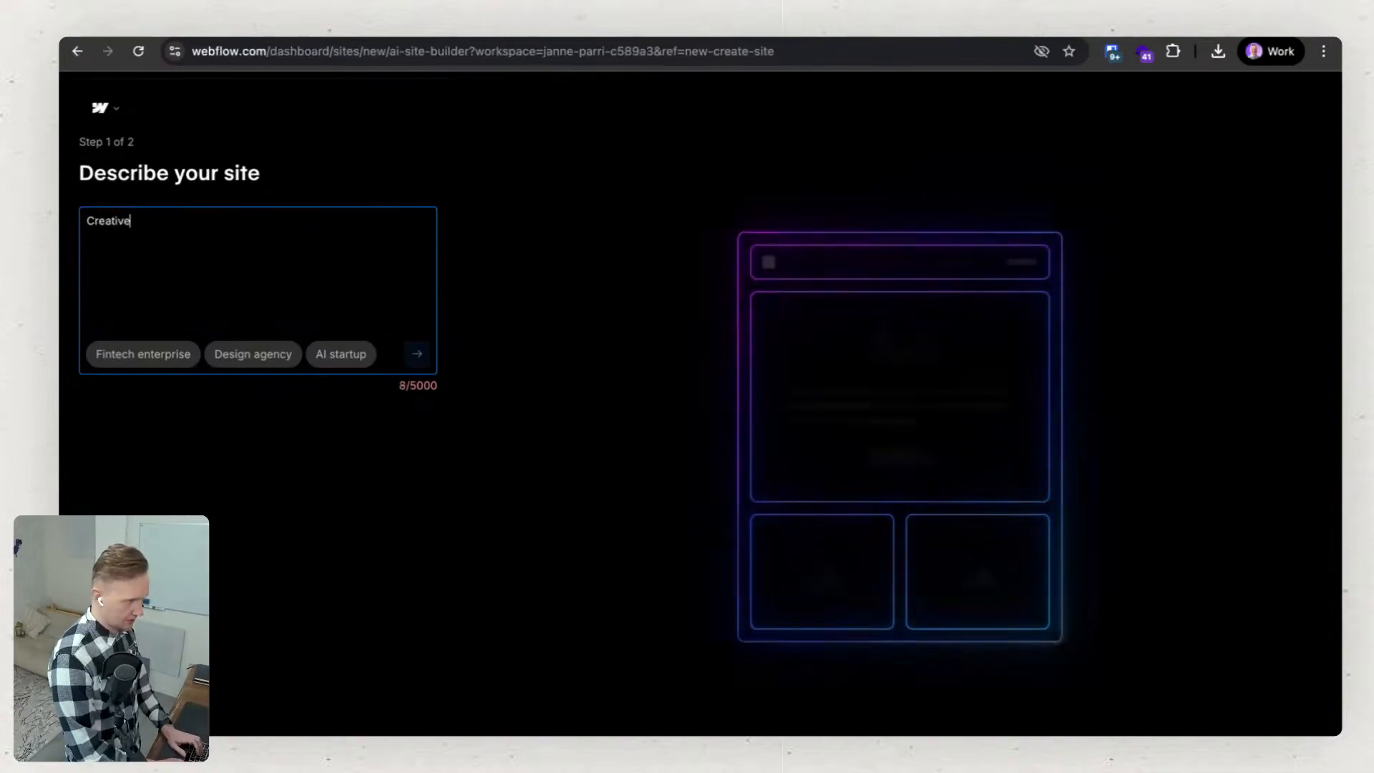
pyautogui.press('BackSpace')
pyautogui.press('BackSpace')
pyautogui.press('BackSpace')
pyautogui.press('BackSpace')
pyautogui.press('BackSpace')
pyautogui.press('BackSpace')
pyautogui.press('BackSpace')
pyautogui.press('BackSpace')
# Enter the site description "Build a site for a creative studio in Finland.".
pyautogui.write('B')
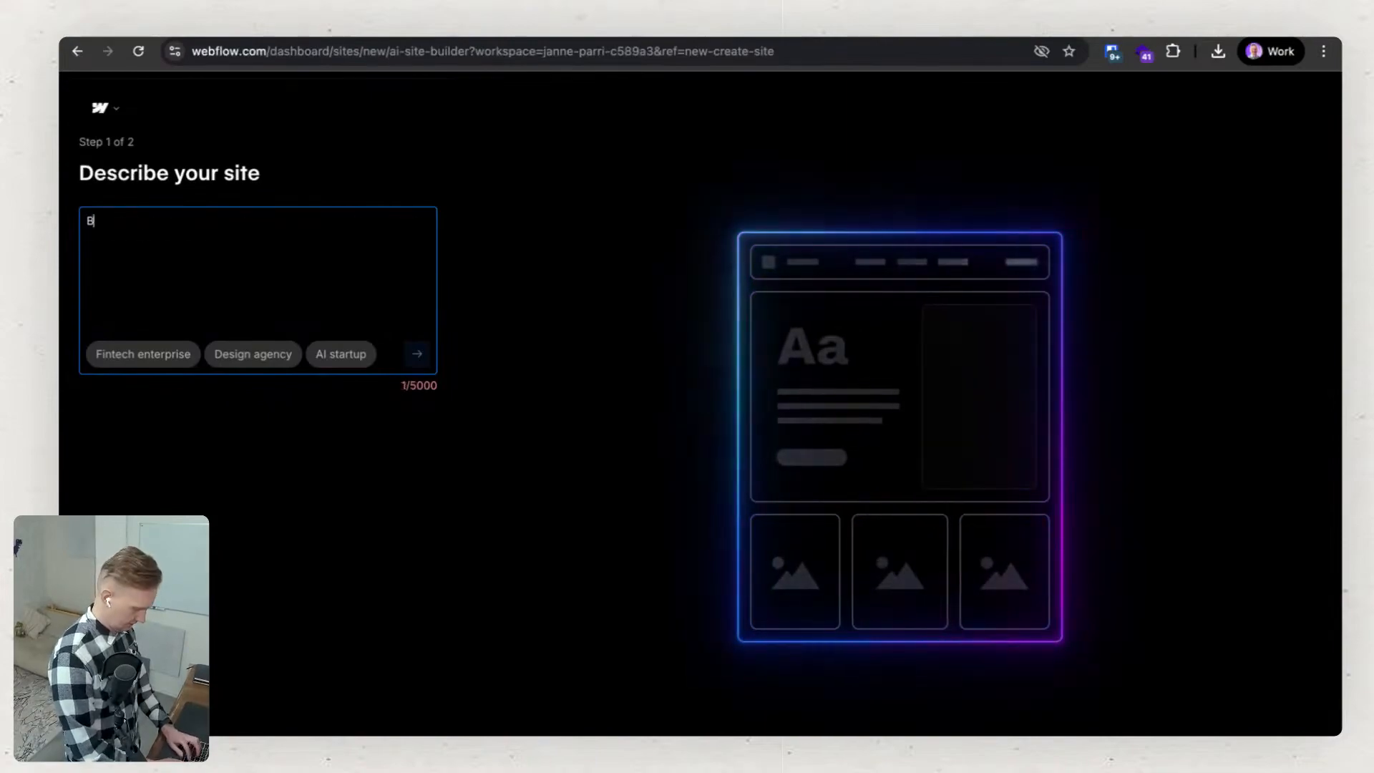
pyautogui.write('uild a site ')
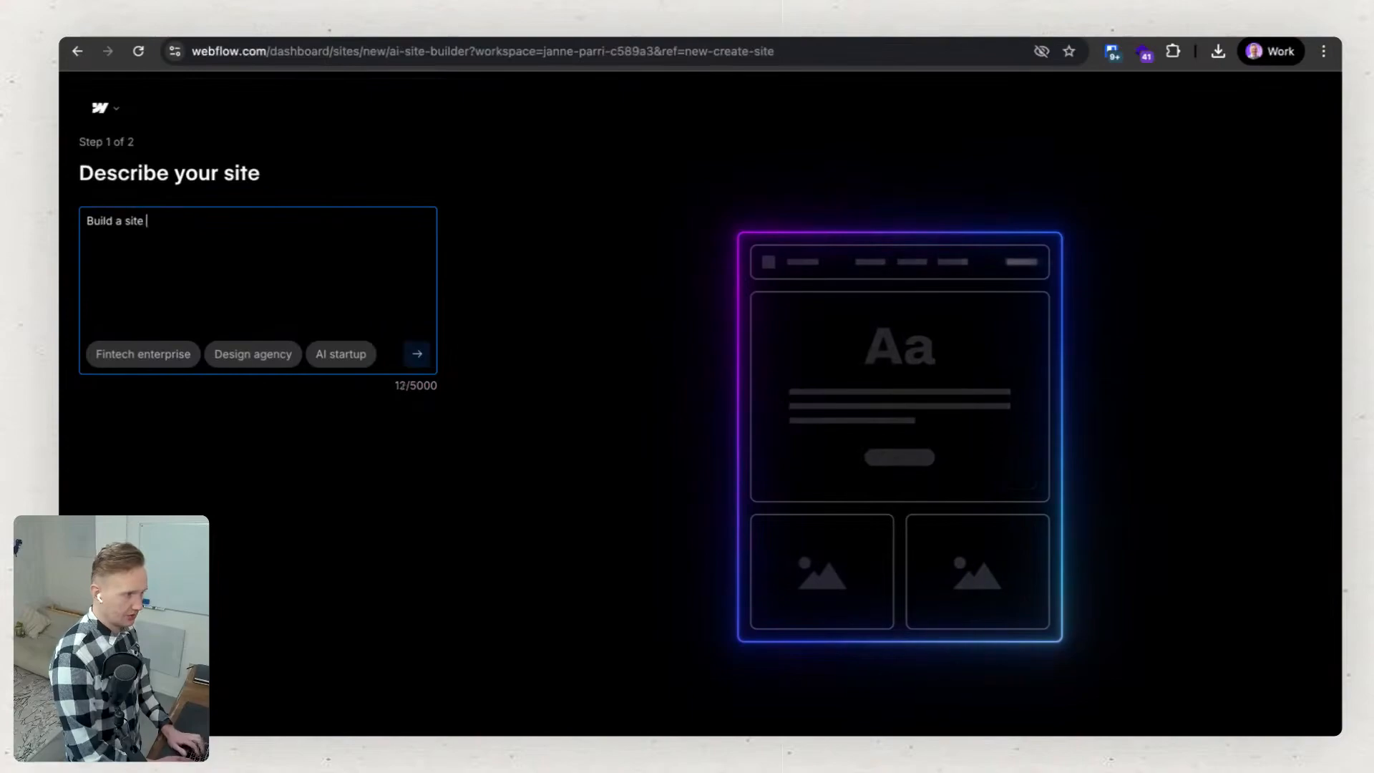
pyautogui.write('for a creator')
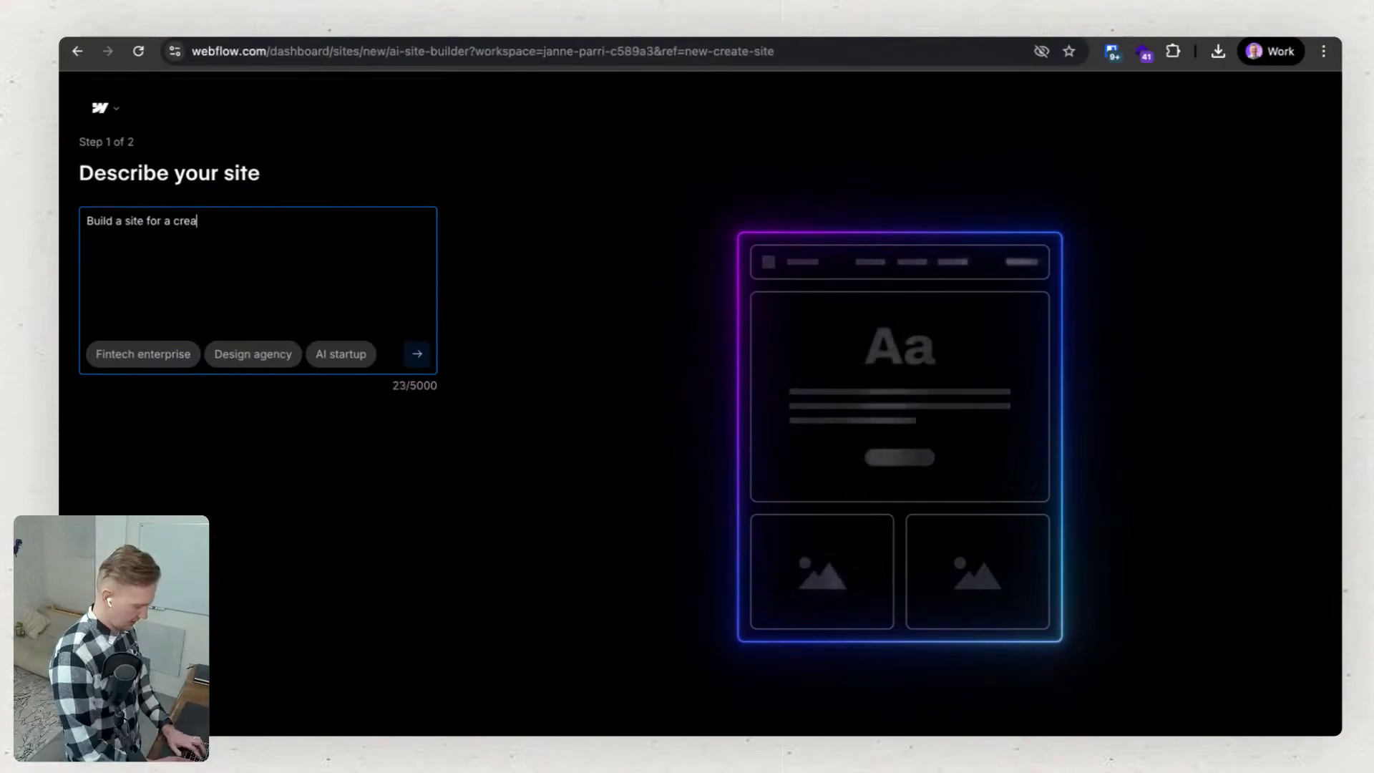
pyautogui.press('BackSpace')
pyautogui.press('BackSpace')
pyautogui.press('BackSpace')
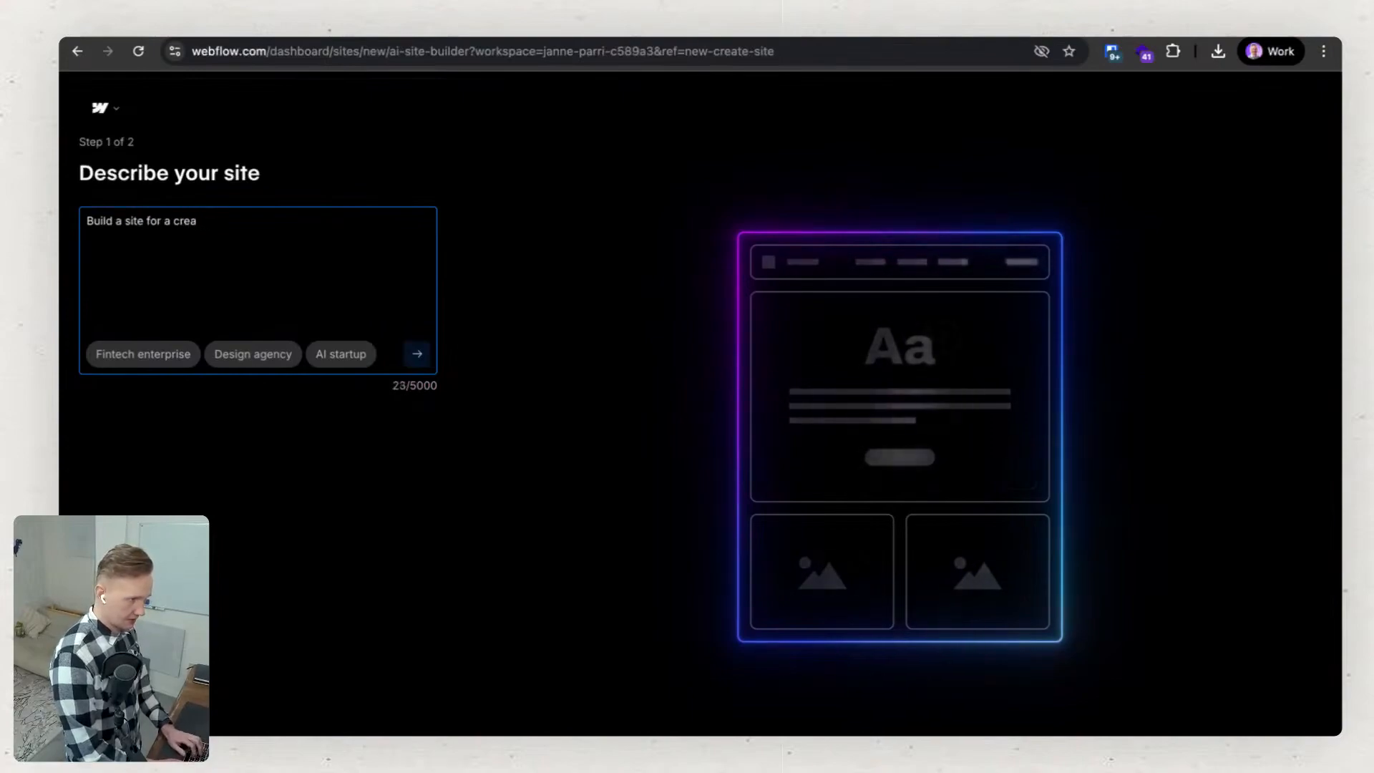
pyautogui.write('tive stud')
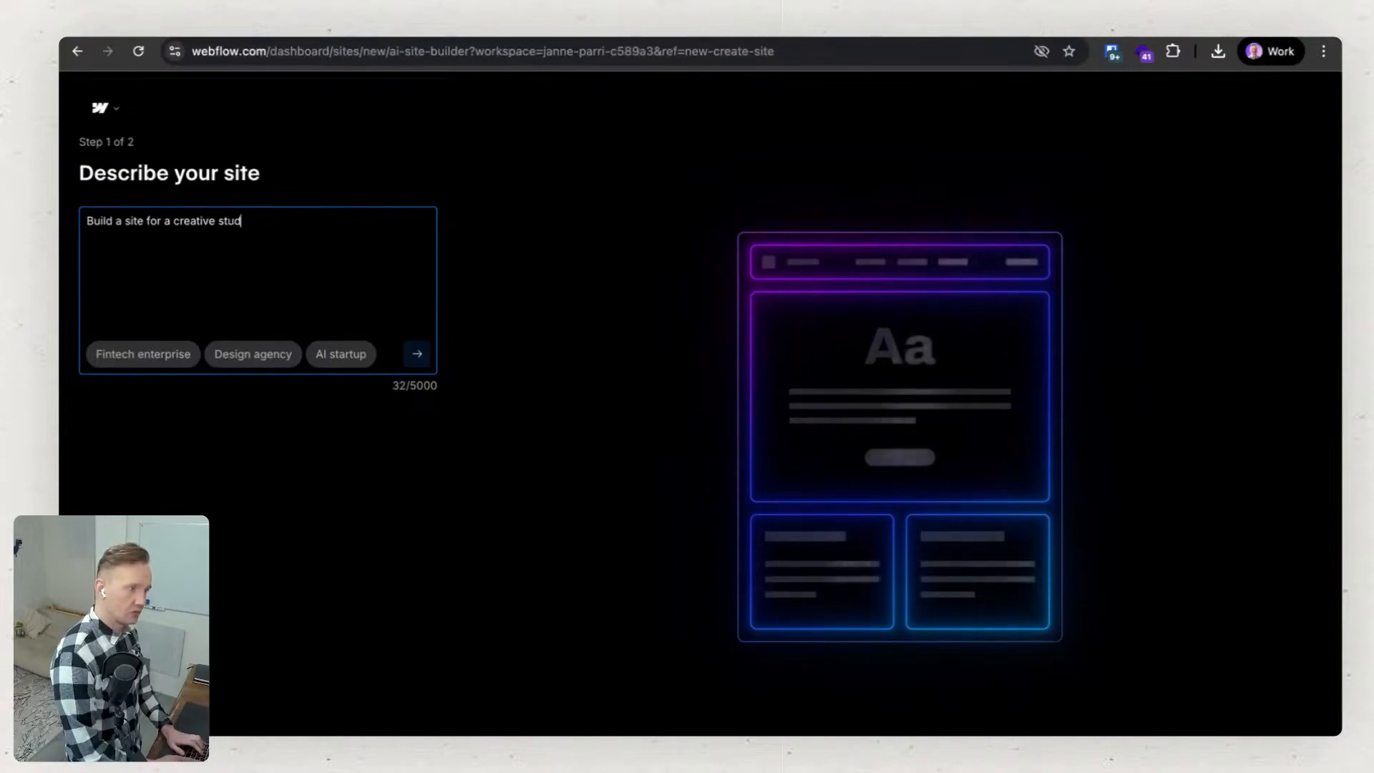
pyautogui.write('io in Fink')
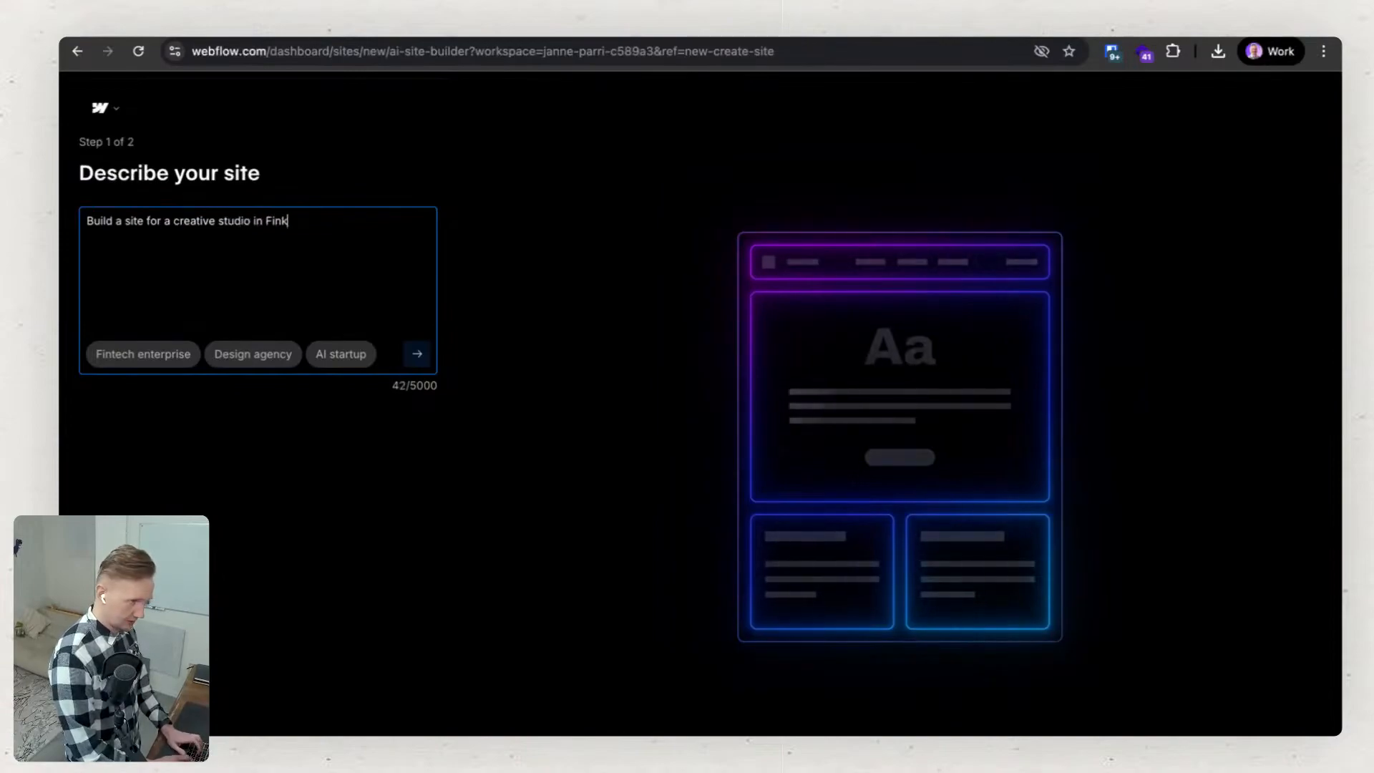
pyautogui.press('BackSpace')
pyautogui.write('la')
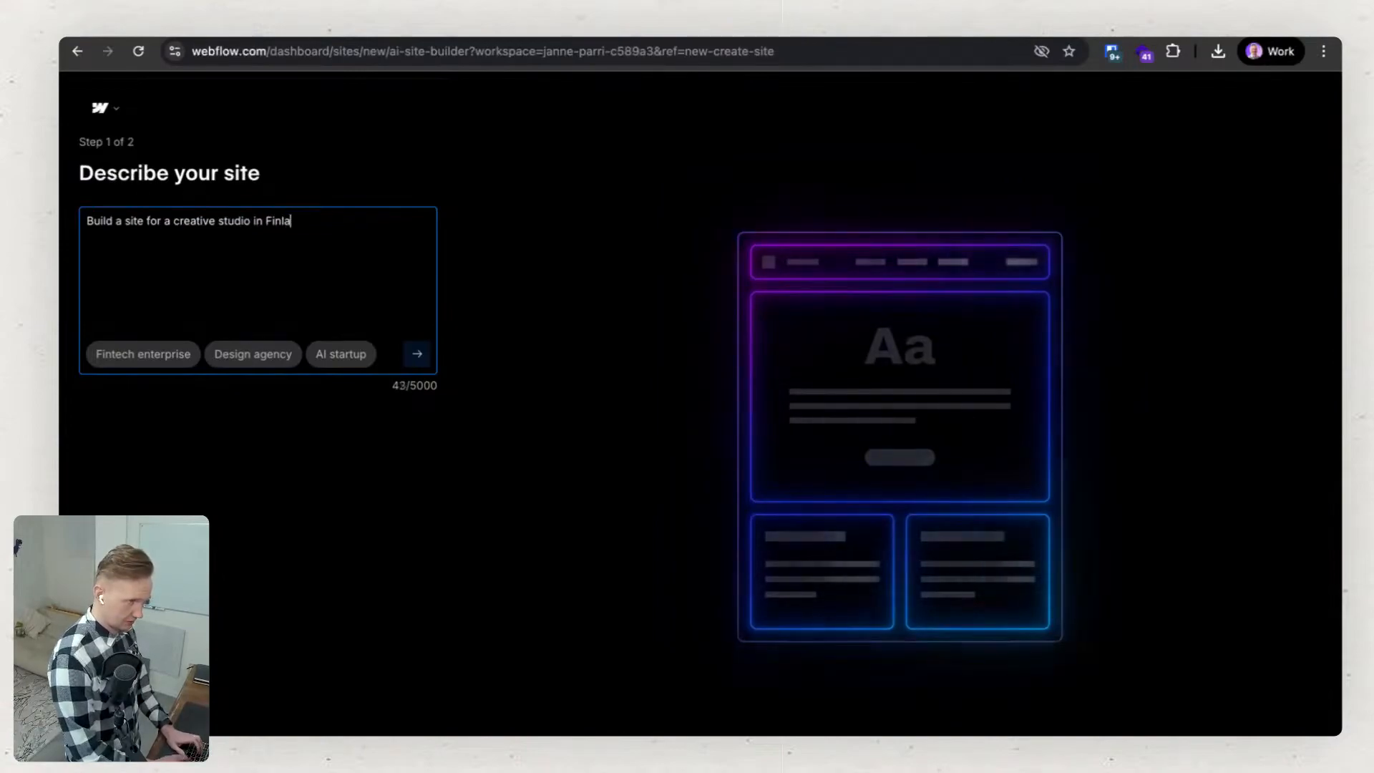
pyautogui.write('nd.')
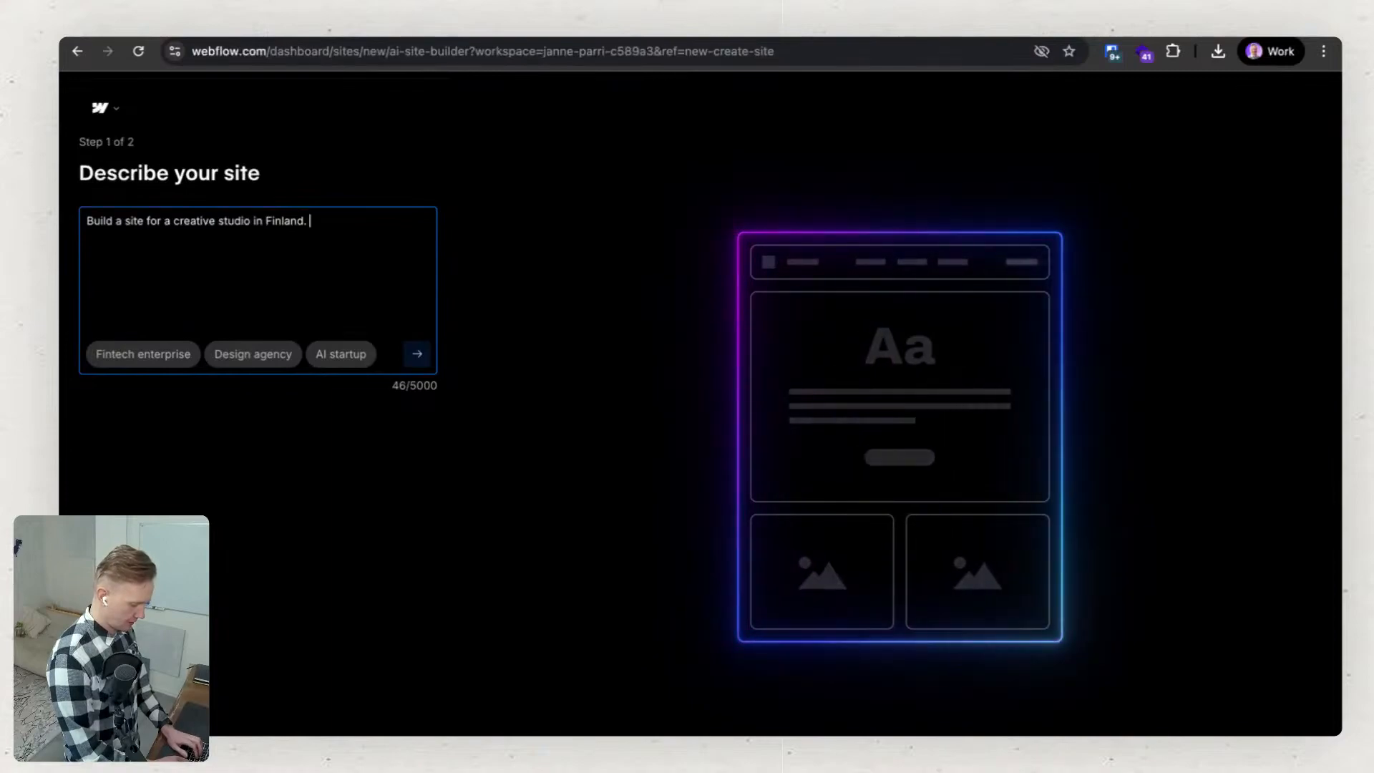
# Add "Make the style editorial." to the site description and submit it to generate the site structure.
pyautogui.write('a')
pyautogui.press('BackSpace')
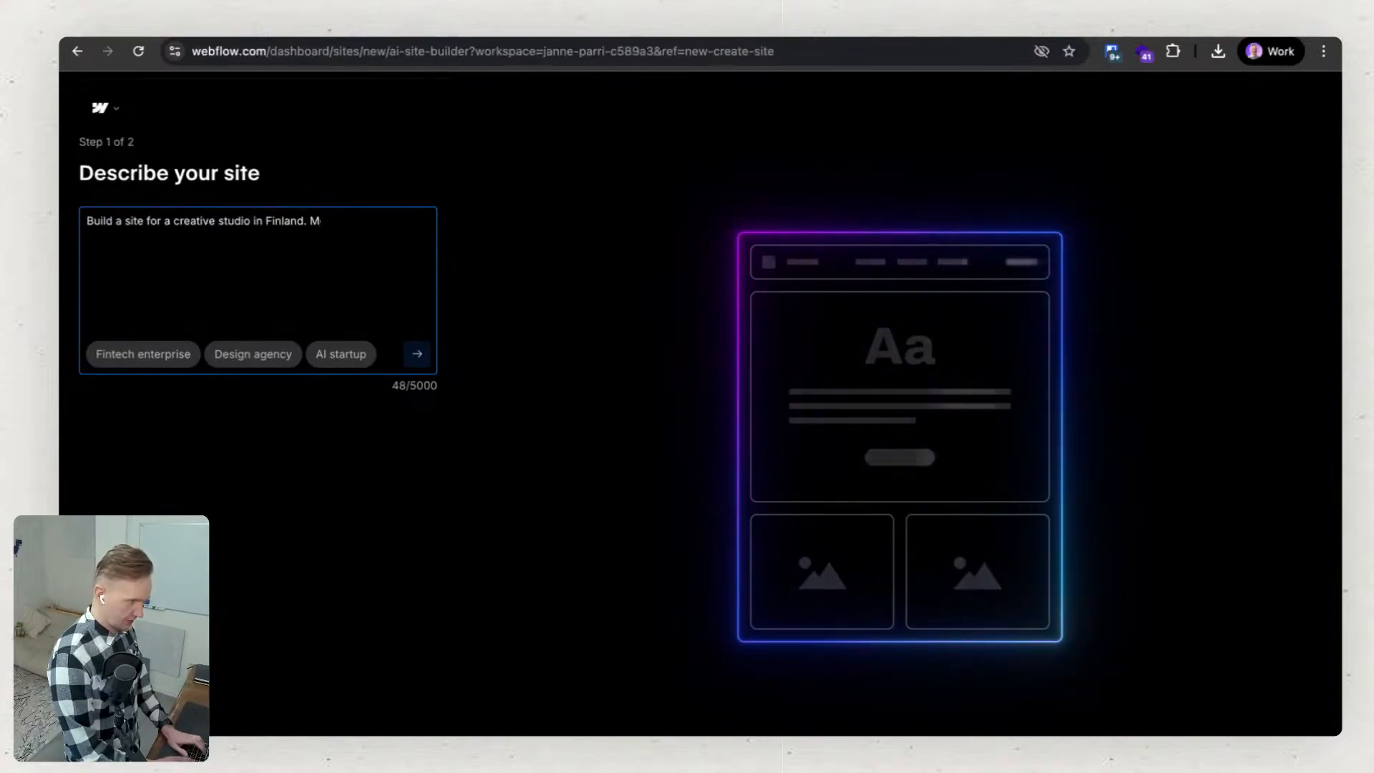
pyautogui.write('ake the')
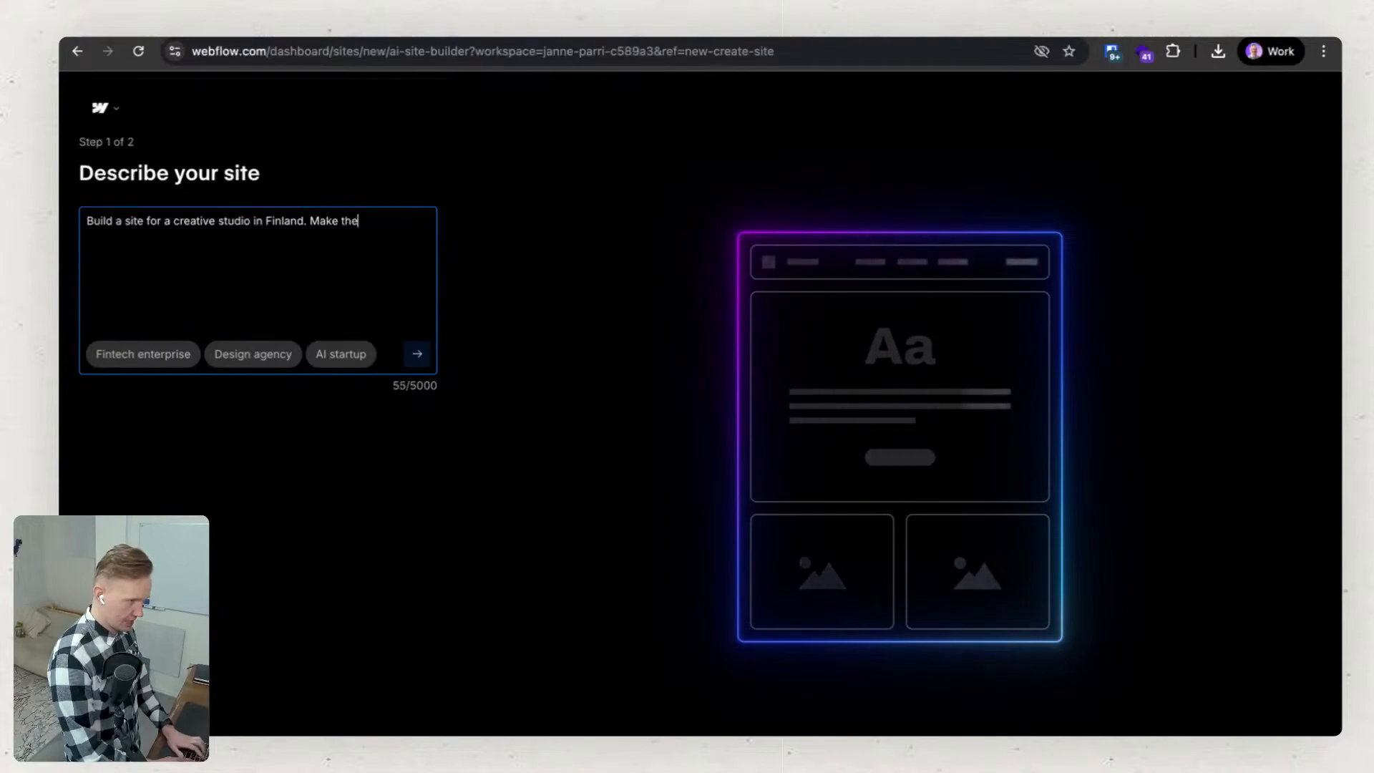
pyautogui.write(' style')
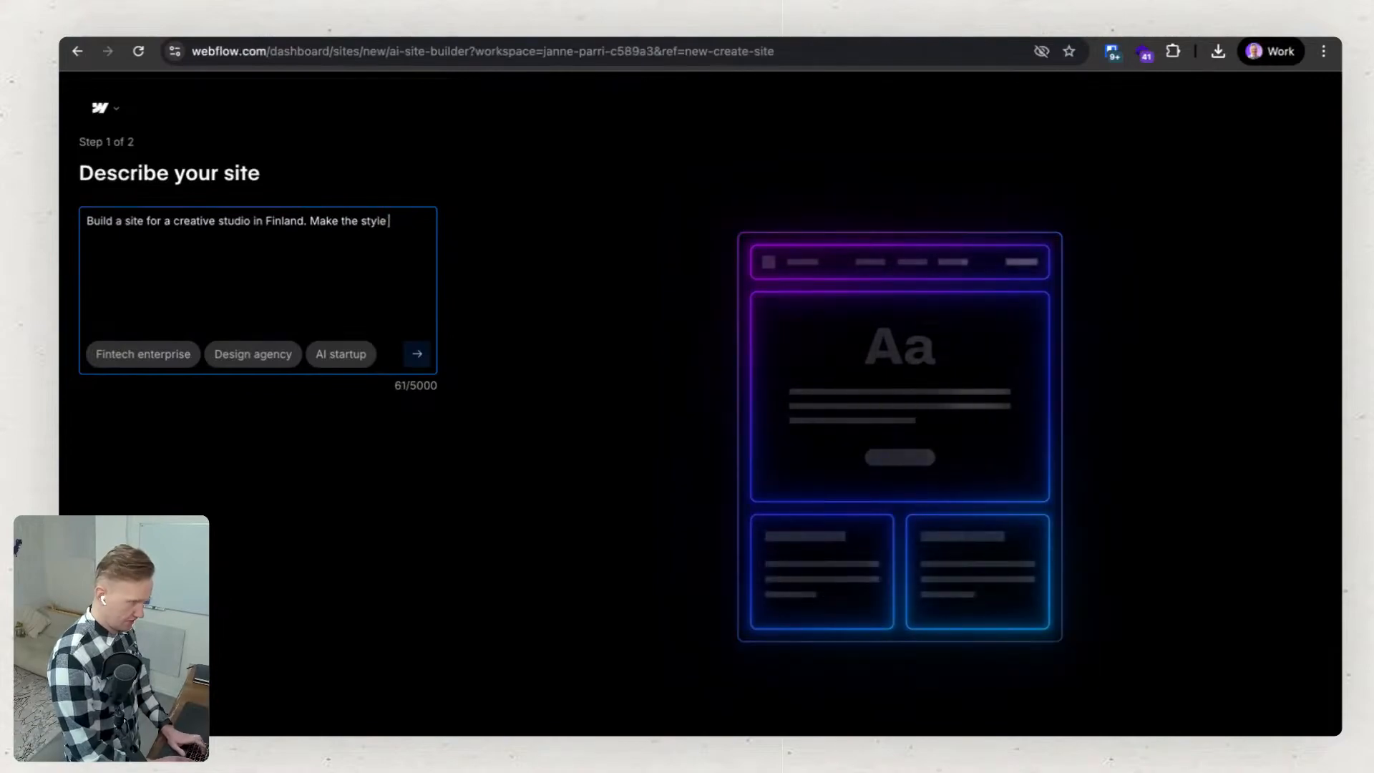
pyautogui.write(' editoria')
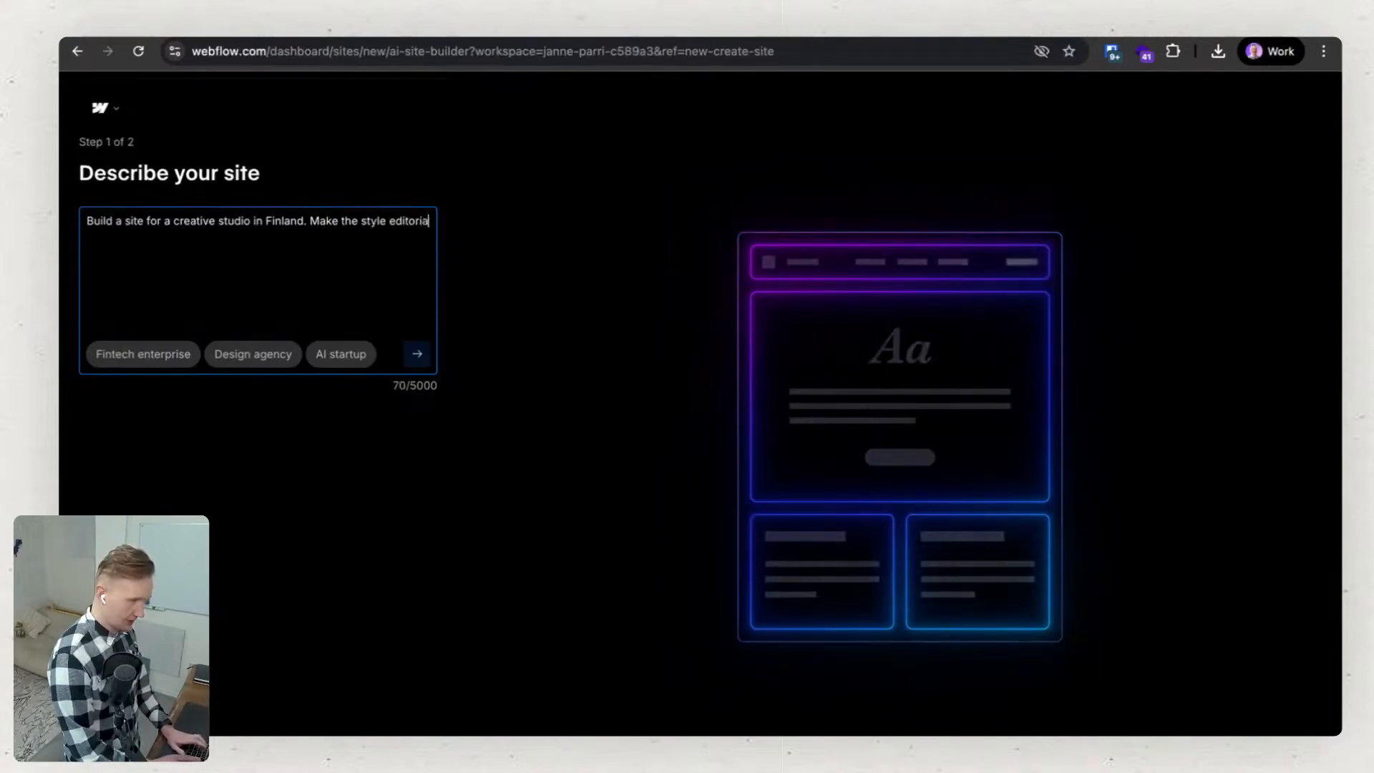
pyautogui.write('l.')
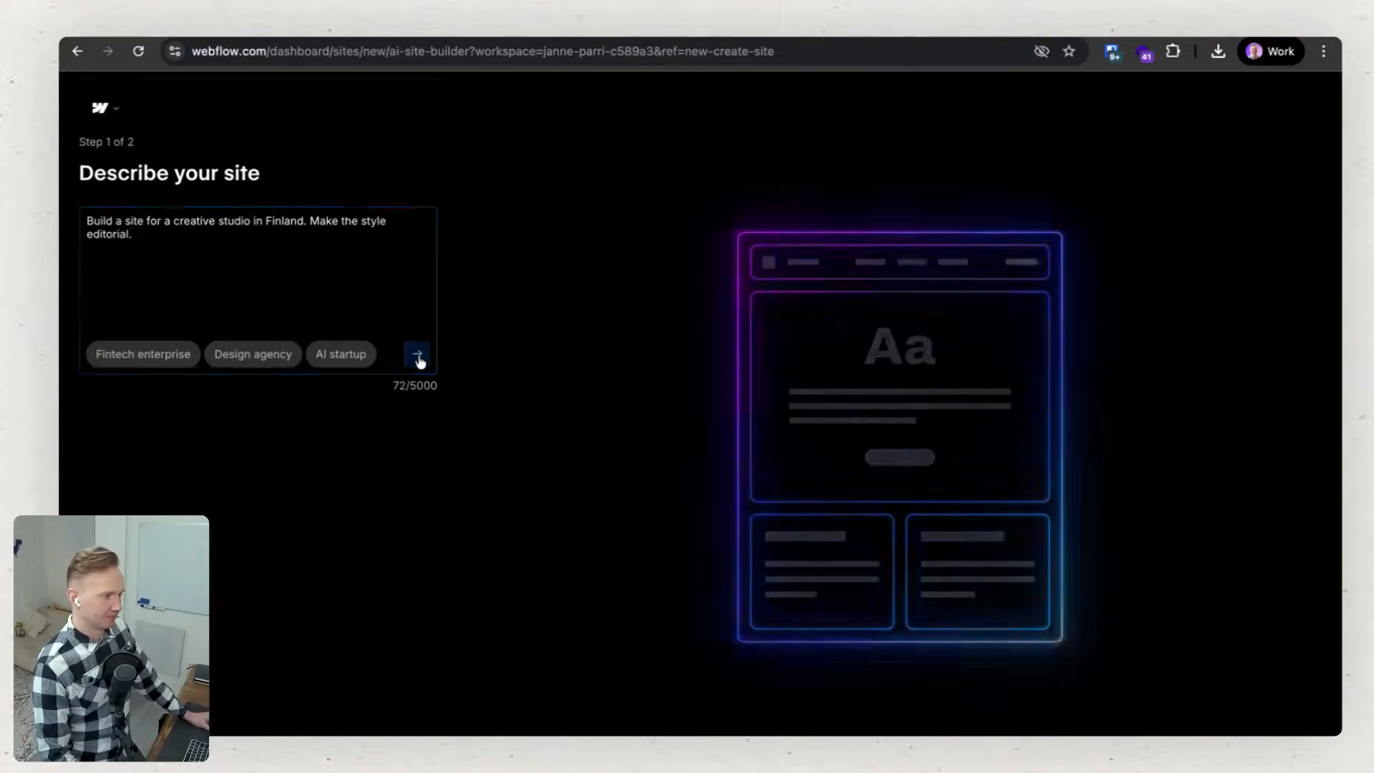
pyautogui.click(418, 355)
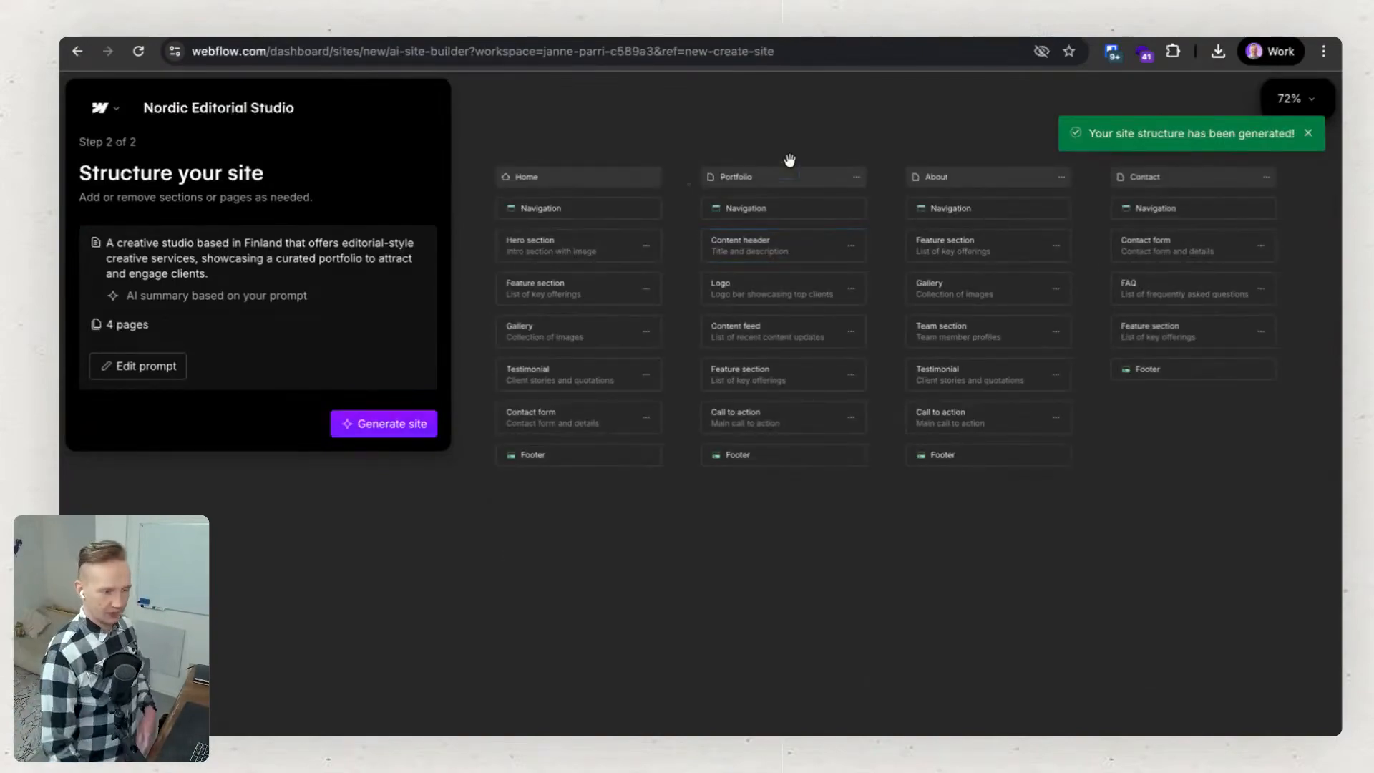
# Look over the generated site structure, from the Home page's sections through the Portfolio, About and Contact pages.
pyautogui.scroll(1, 509, 207)
pyautogui.scroll(5, 510, 207)
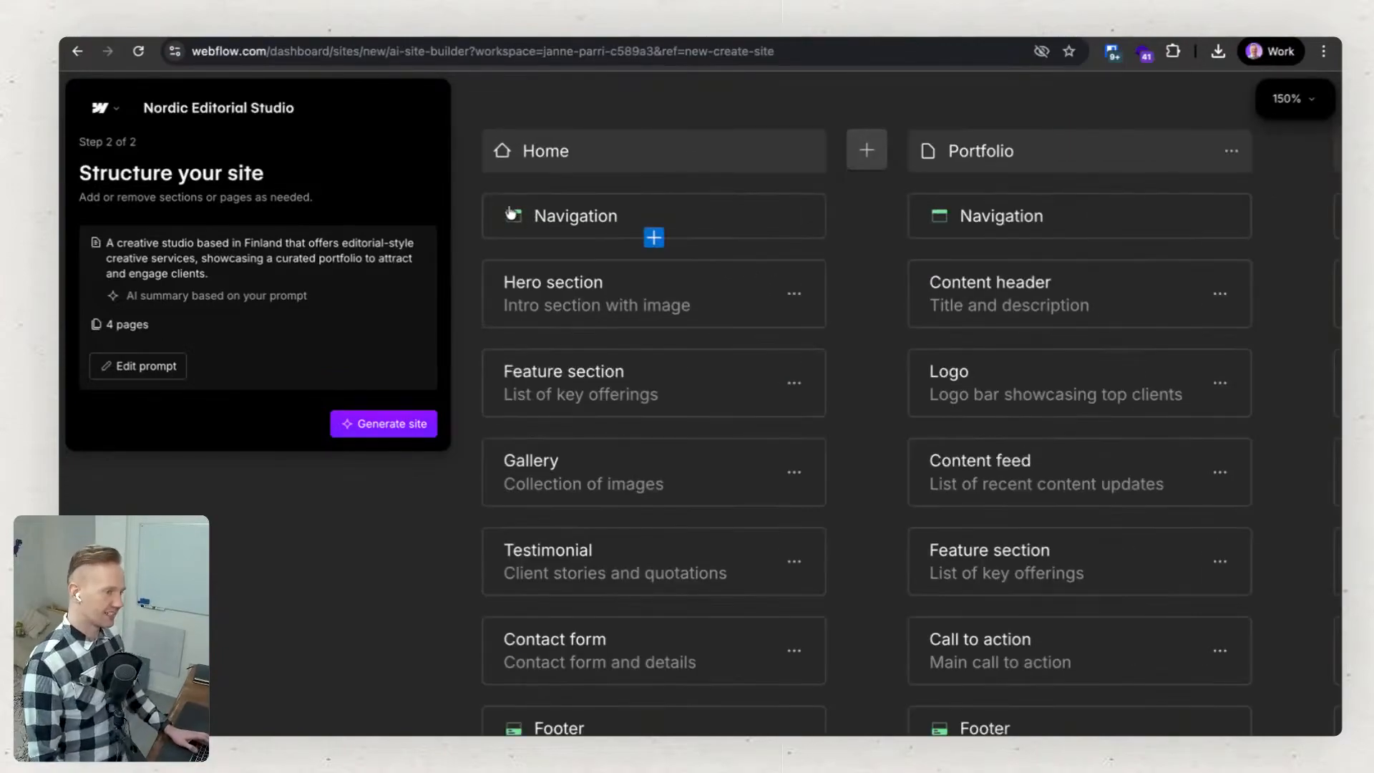
pyautogui.scroll(-2, 617, 411)
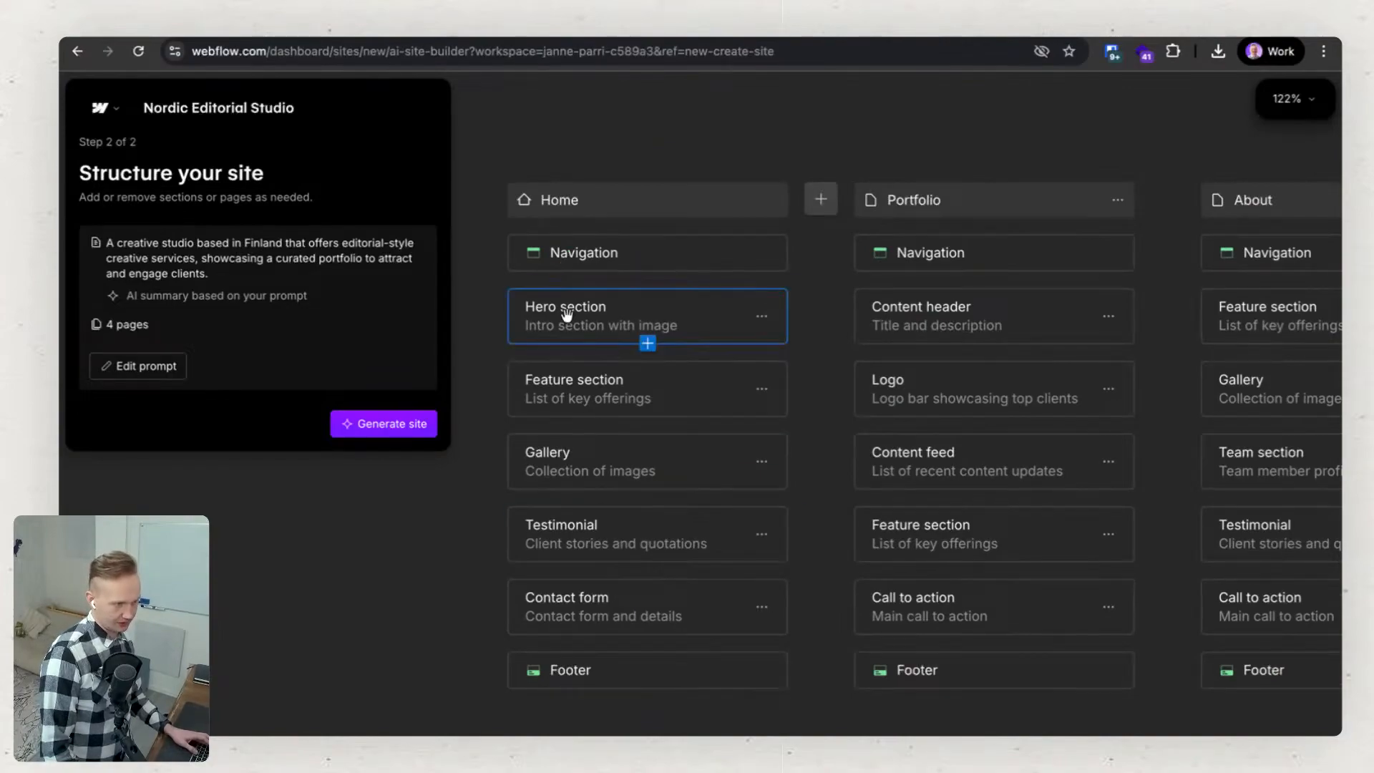
pyautogui.scroll(3, 566, 323)
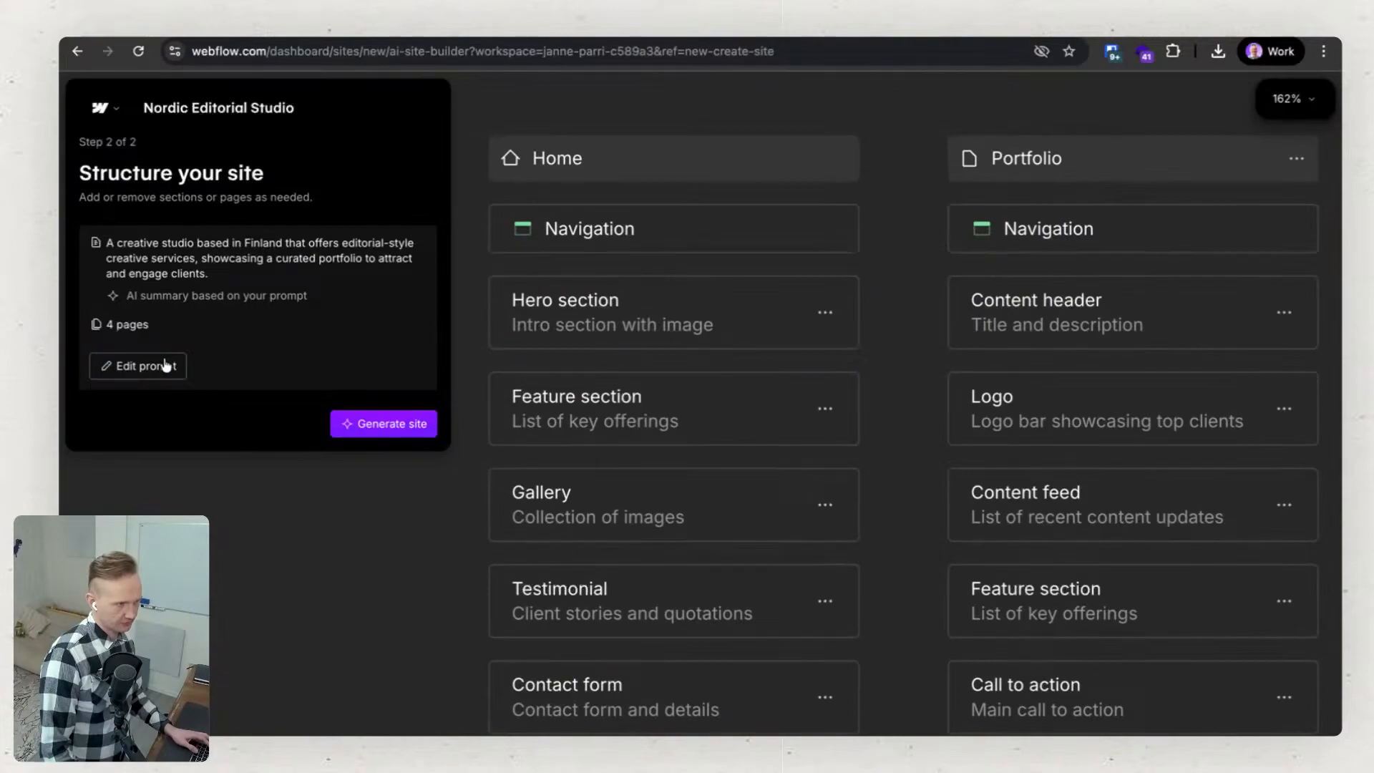
pyautogui.scroll(-5, 689, 355)
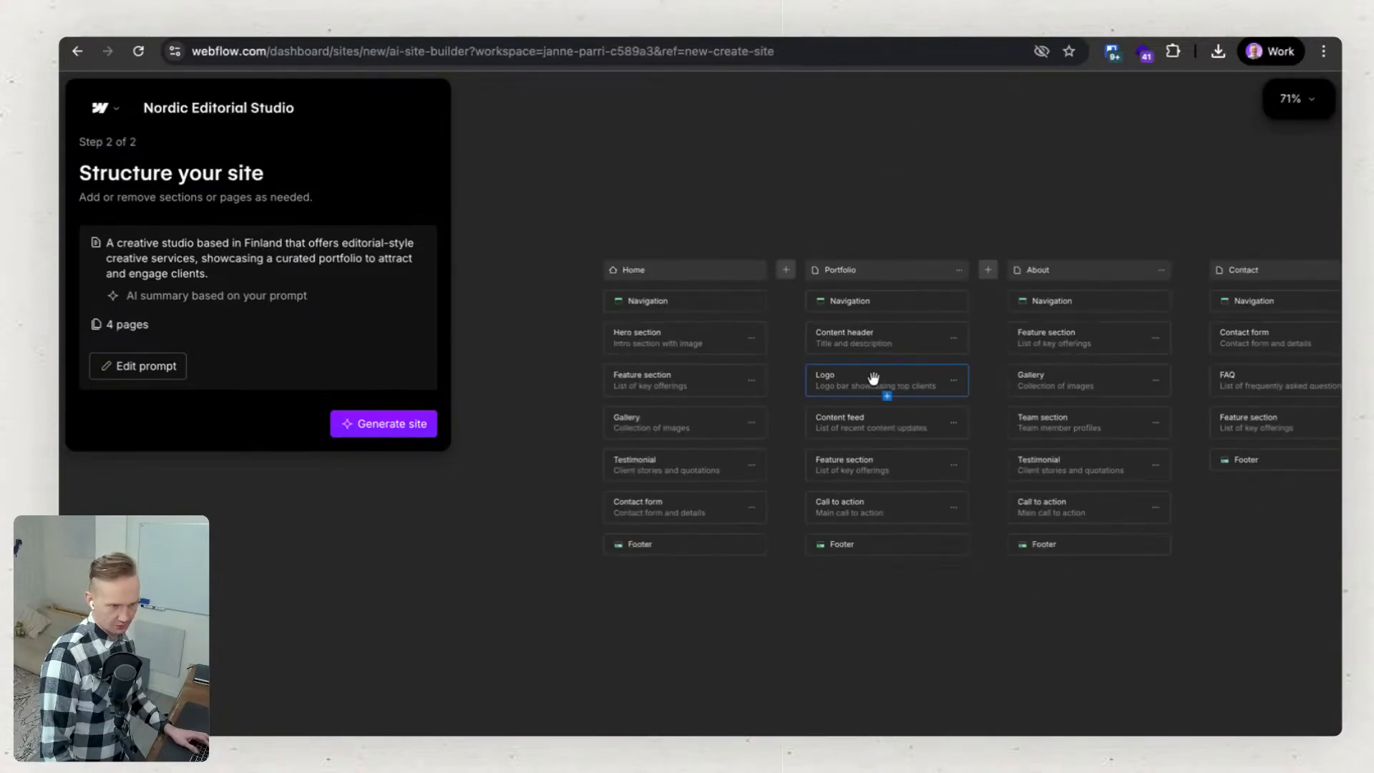
pyautogui.moveTo(972, 643); pyautogui.dragTo(591, 693)
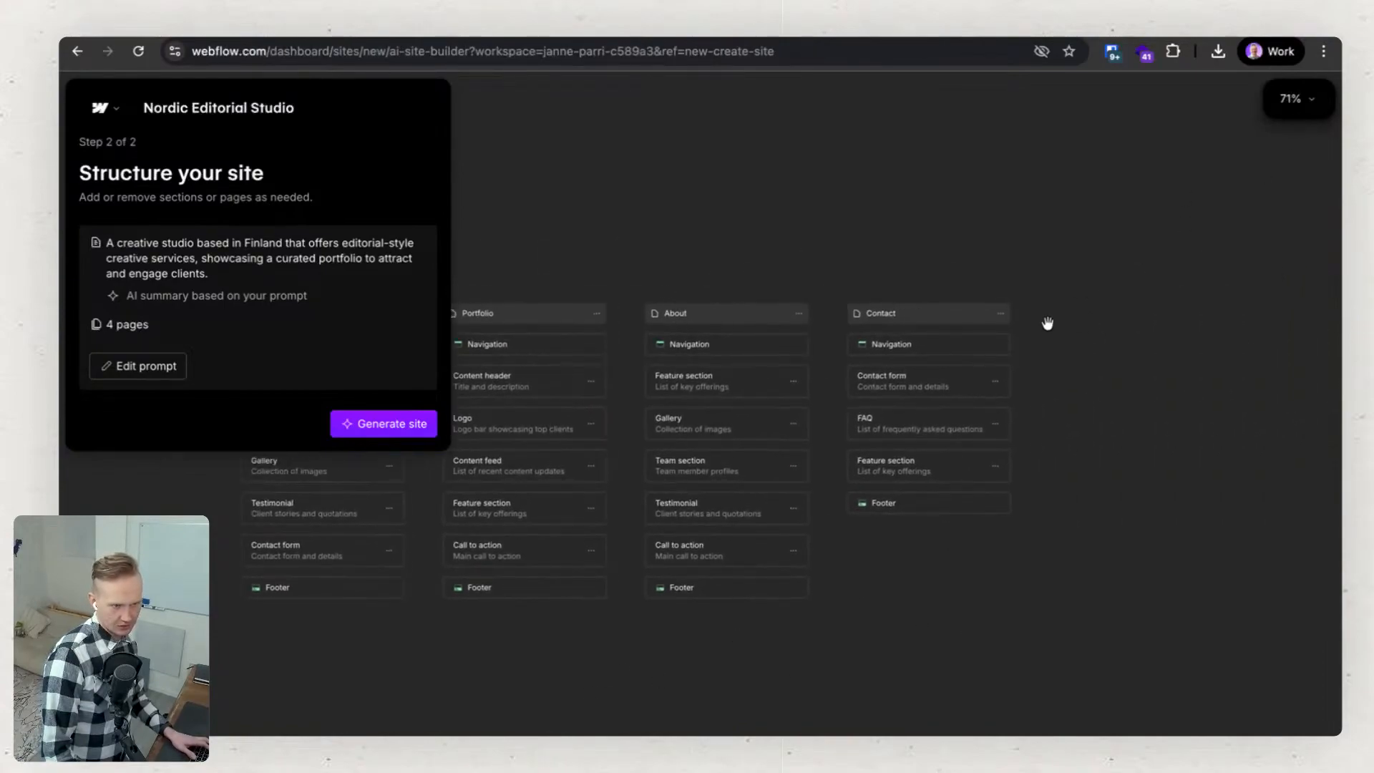
# Add a new page after Contact with the description "Blog" and generate its structure.
pyautogui.moveTo(1030, 317)
pyautogui.moveTo(910, 615); pyautogui.dragTo(1023, 621)
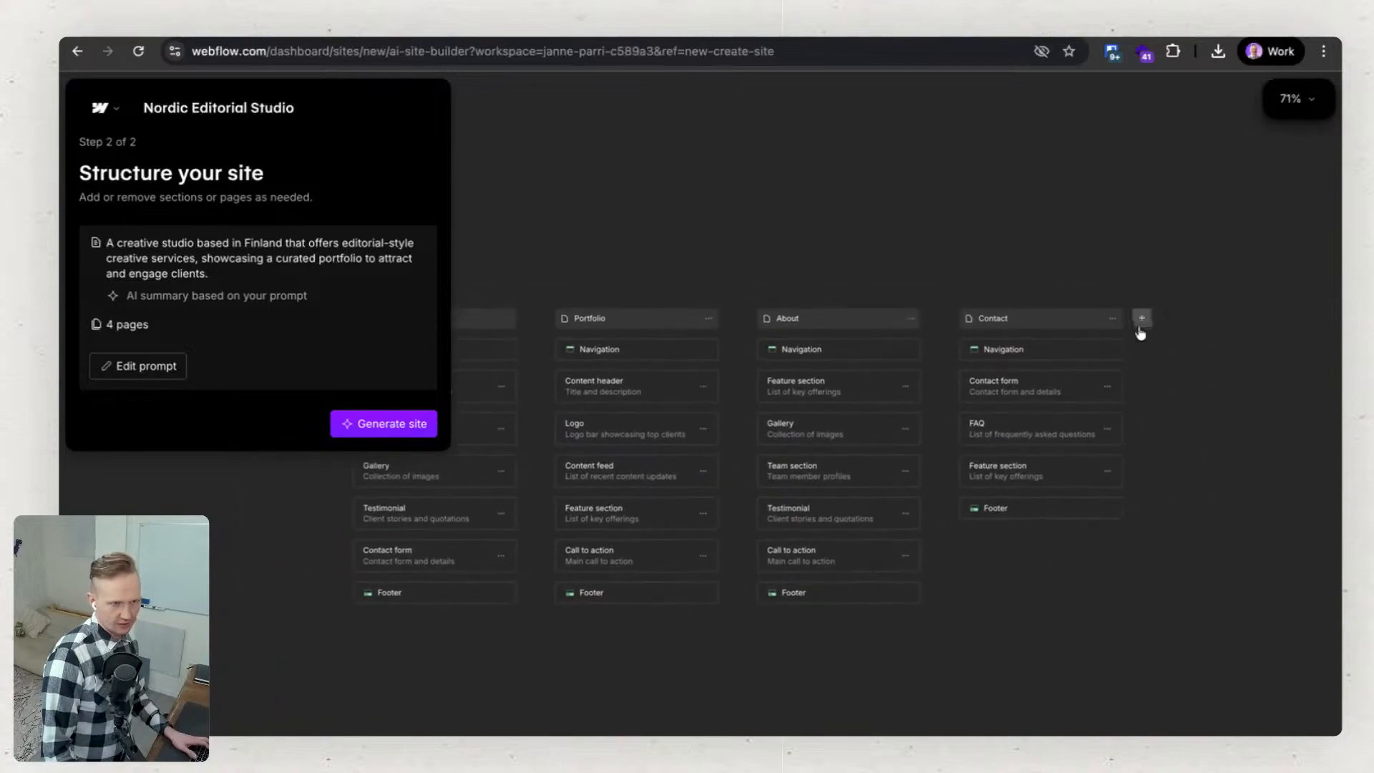
pyautogui.click(1143, 318)
pyautogui.click(1185, 325)
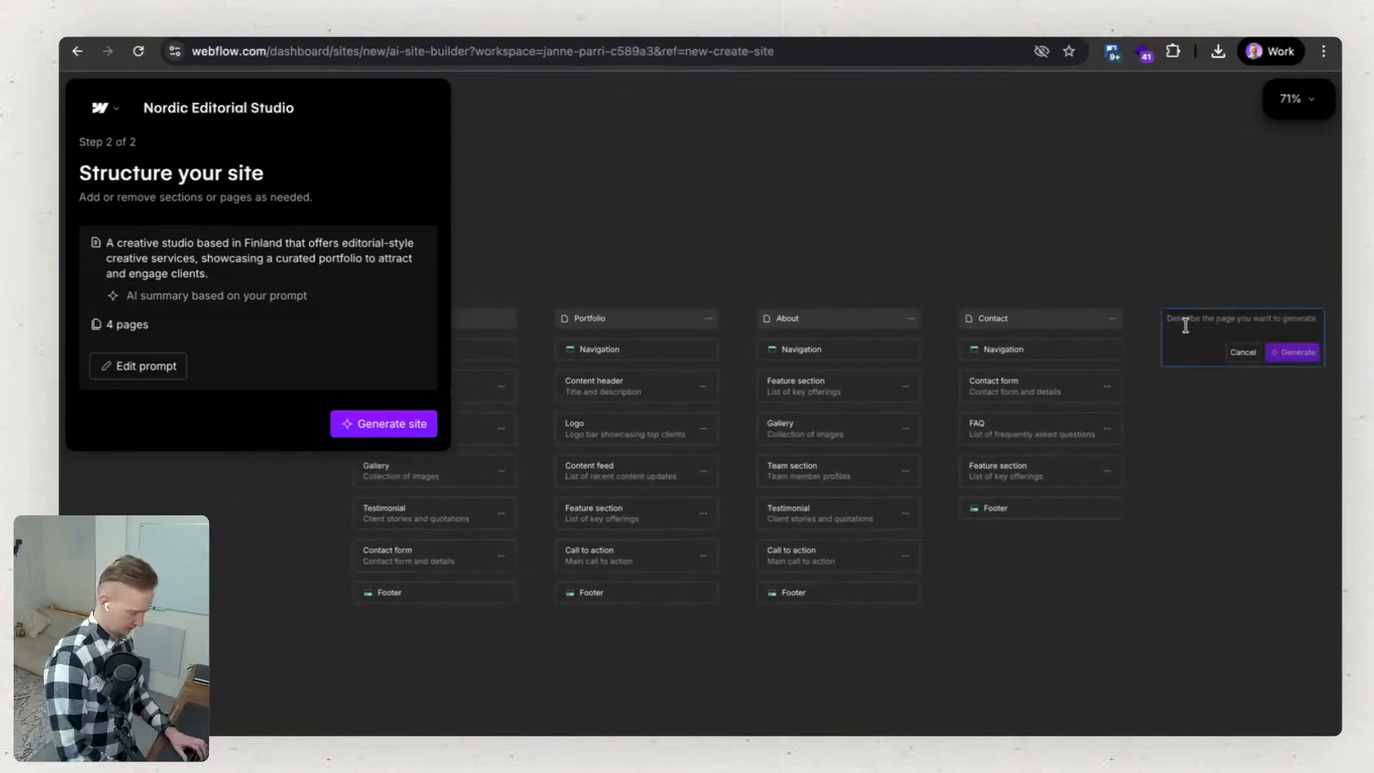
pyautogui.write('Blog')
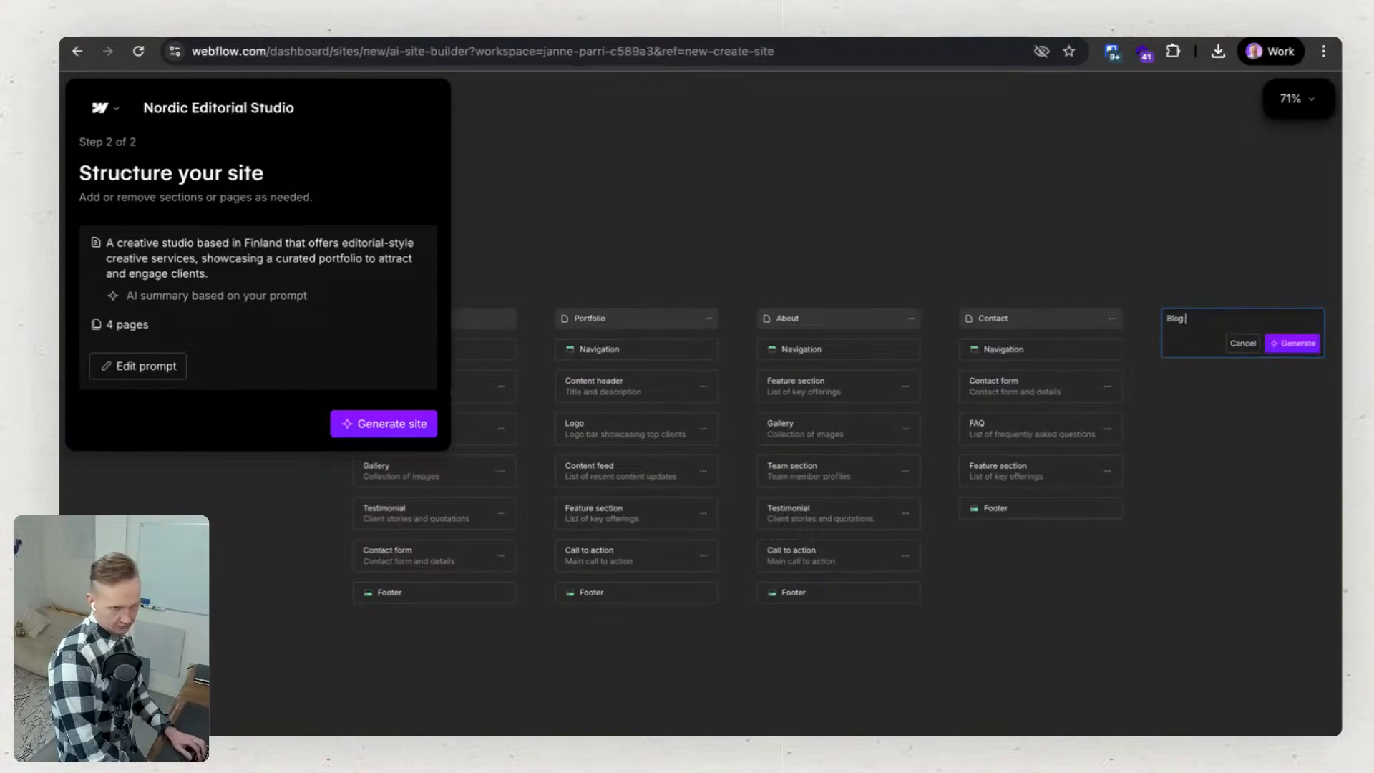
pyautogui.click(1278, 349)
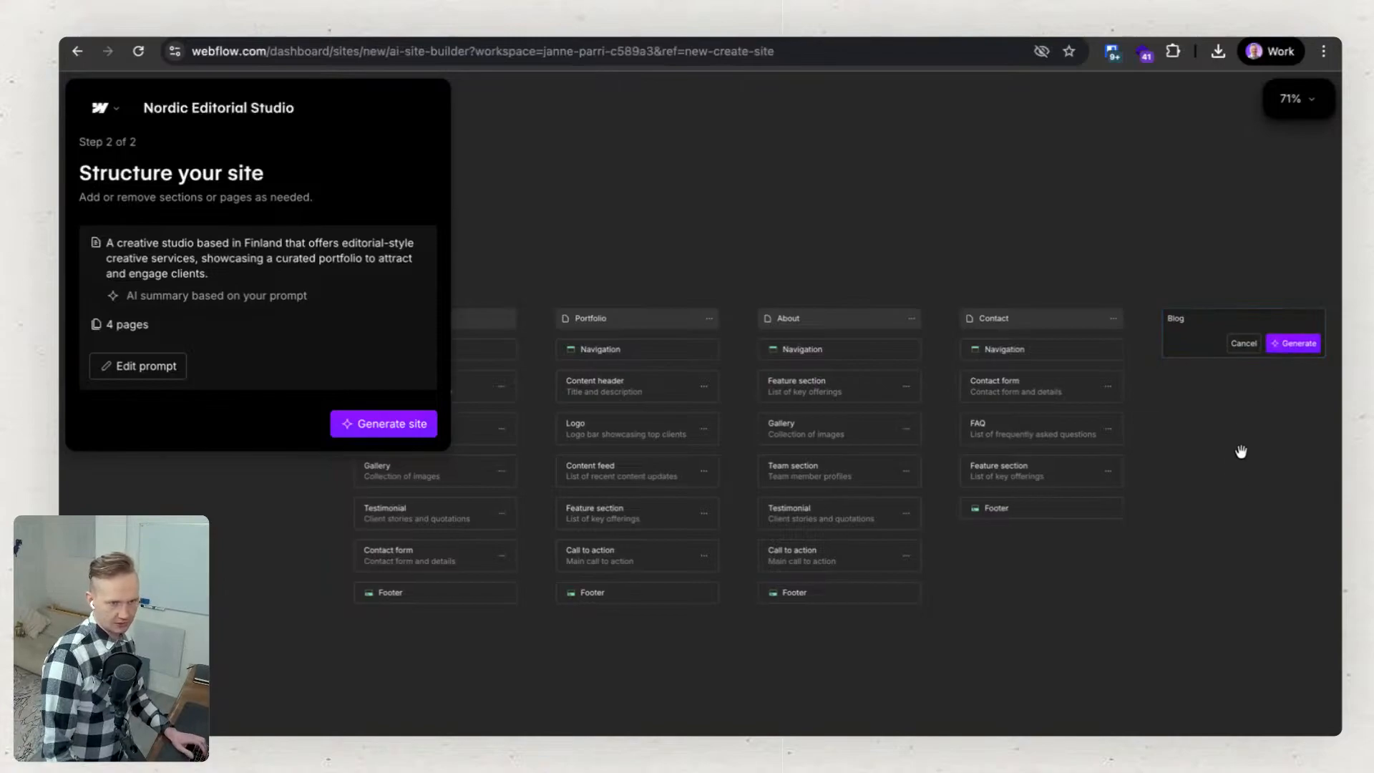
pyautogui.click(1289, 350)
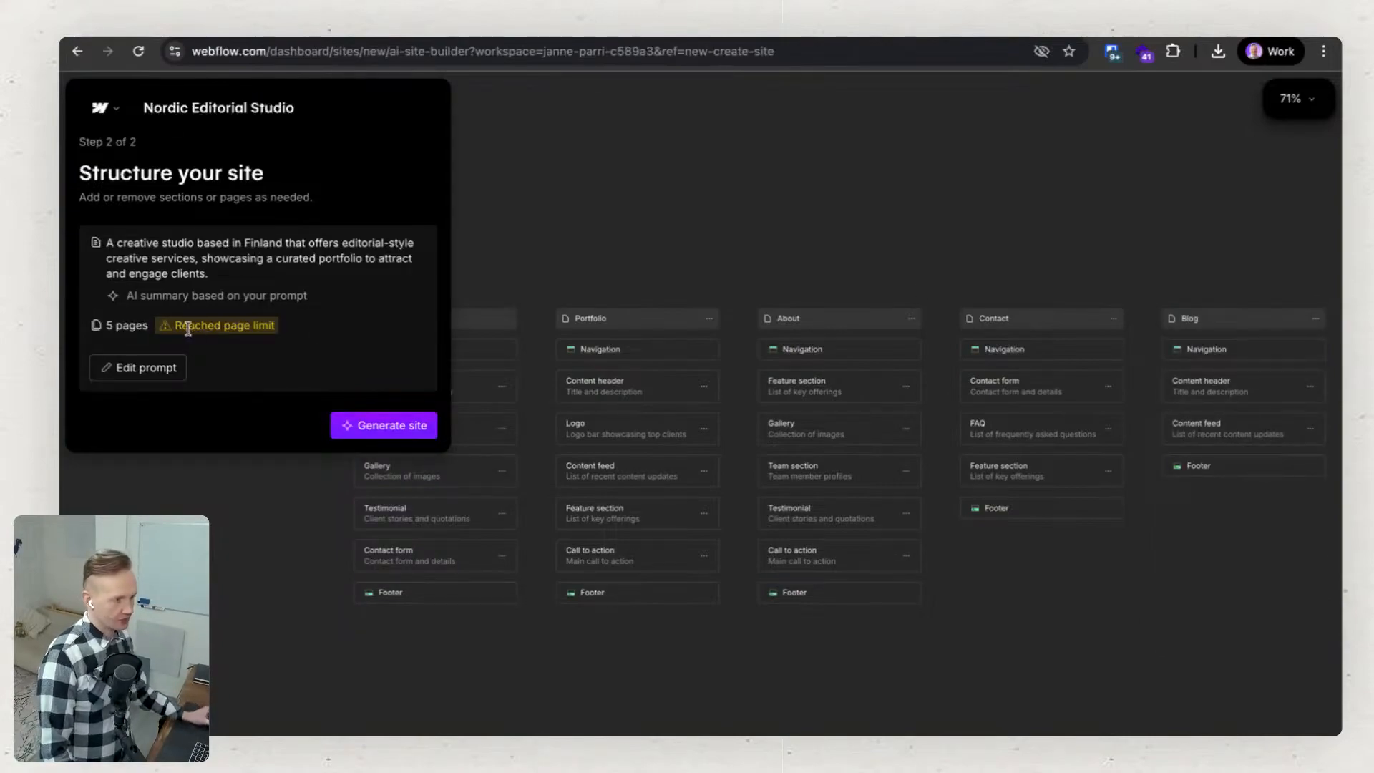
# Examine the note beside the page count and the Home page's list of sections.
pyautogui.moveTo(173, 327); pyautogui.dragTo(282, 326)
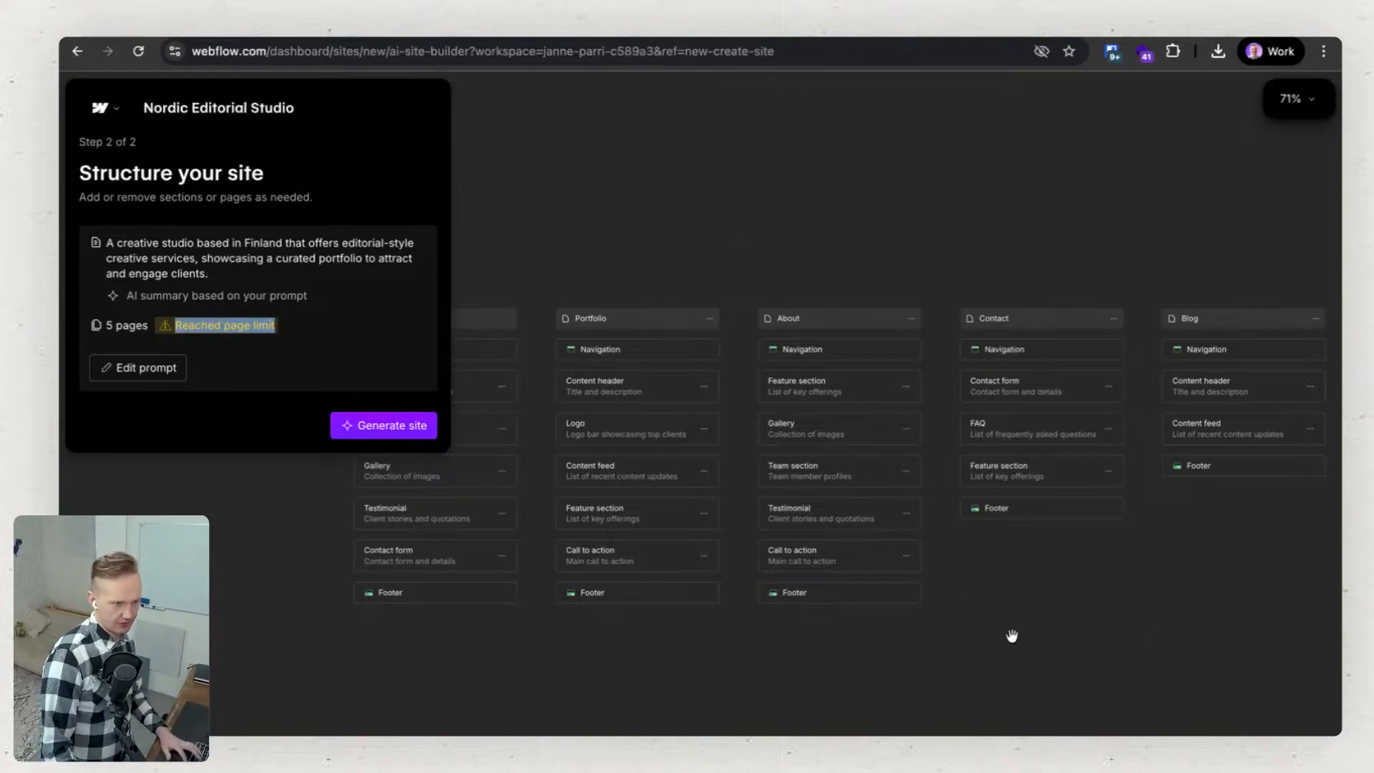
pyautogui.moveTo(993, 617); pyautogui.dragTo(1134, 529)
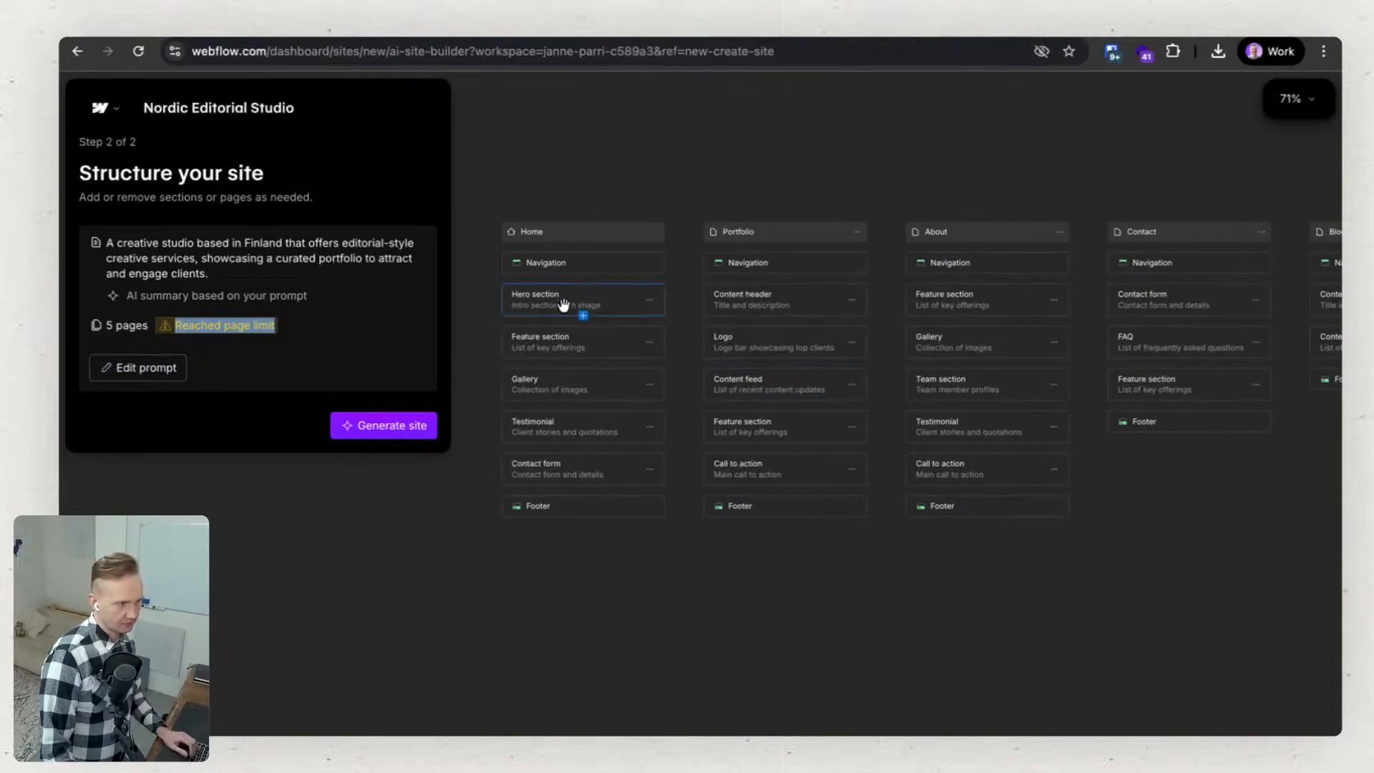
pyautogui.scroll(3, 517, 279)
pyautogui.scroll(5, 516, 278)
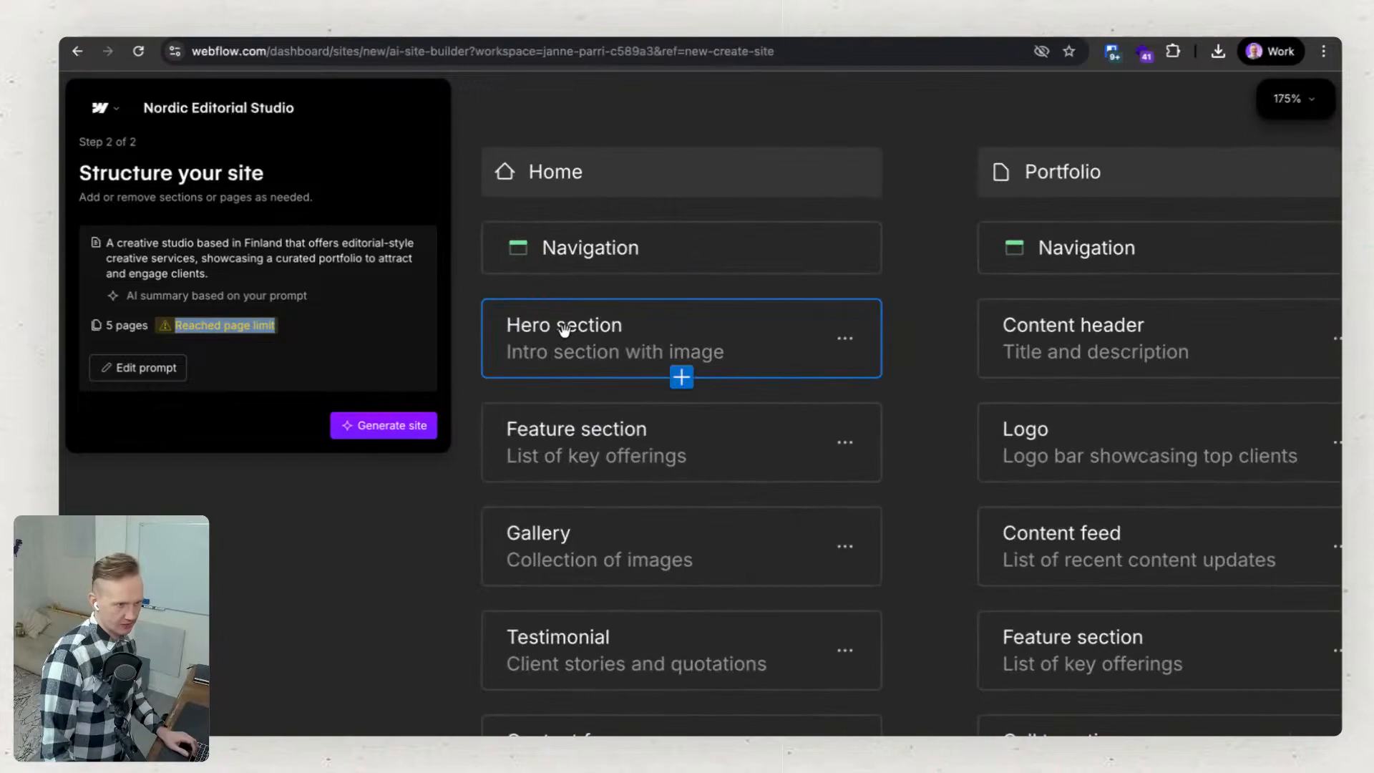
pyautogui.scroll(-3, 605, 454)
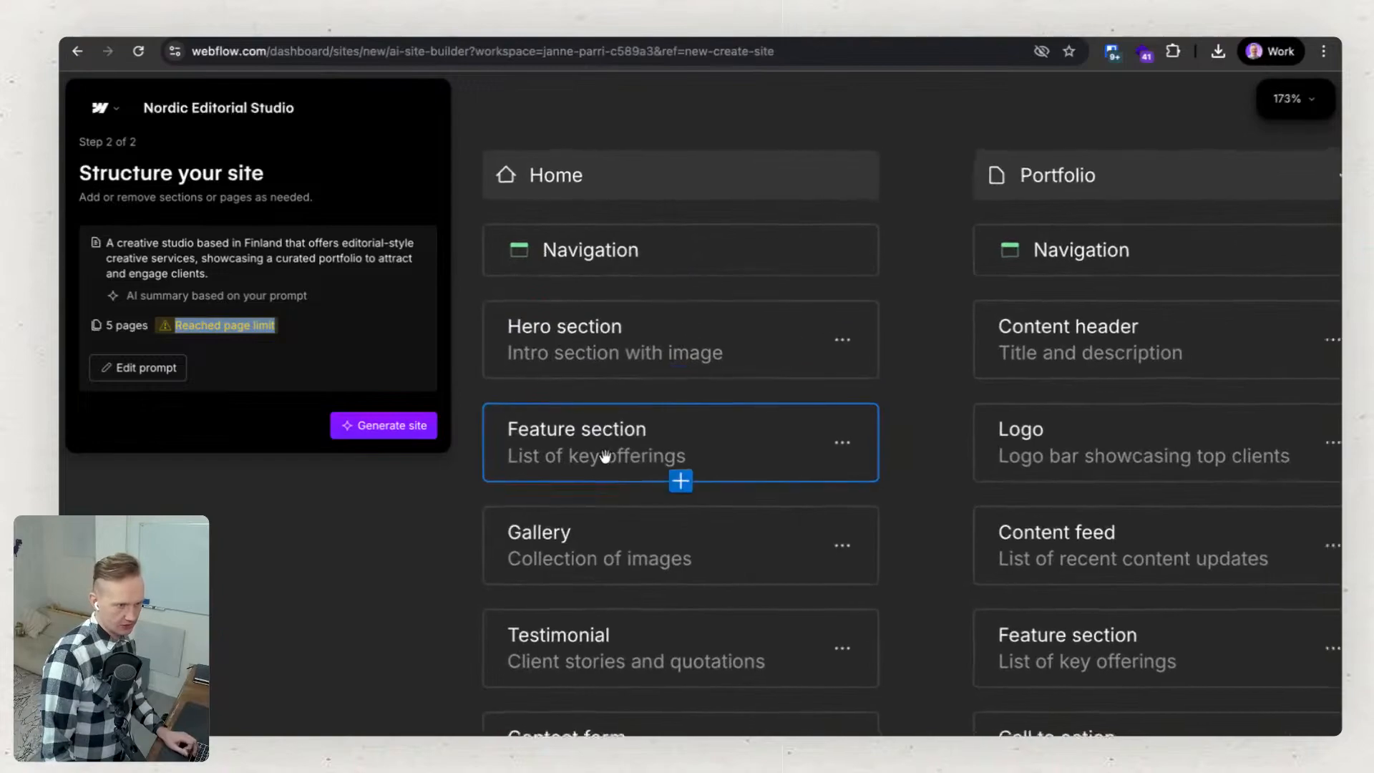
pyautogui.moveTo(455, 542); pyautogui.dragTo(456, 506)
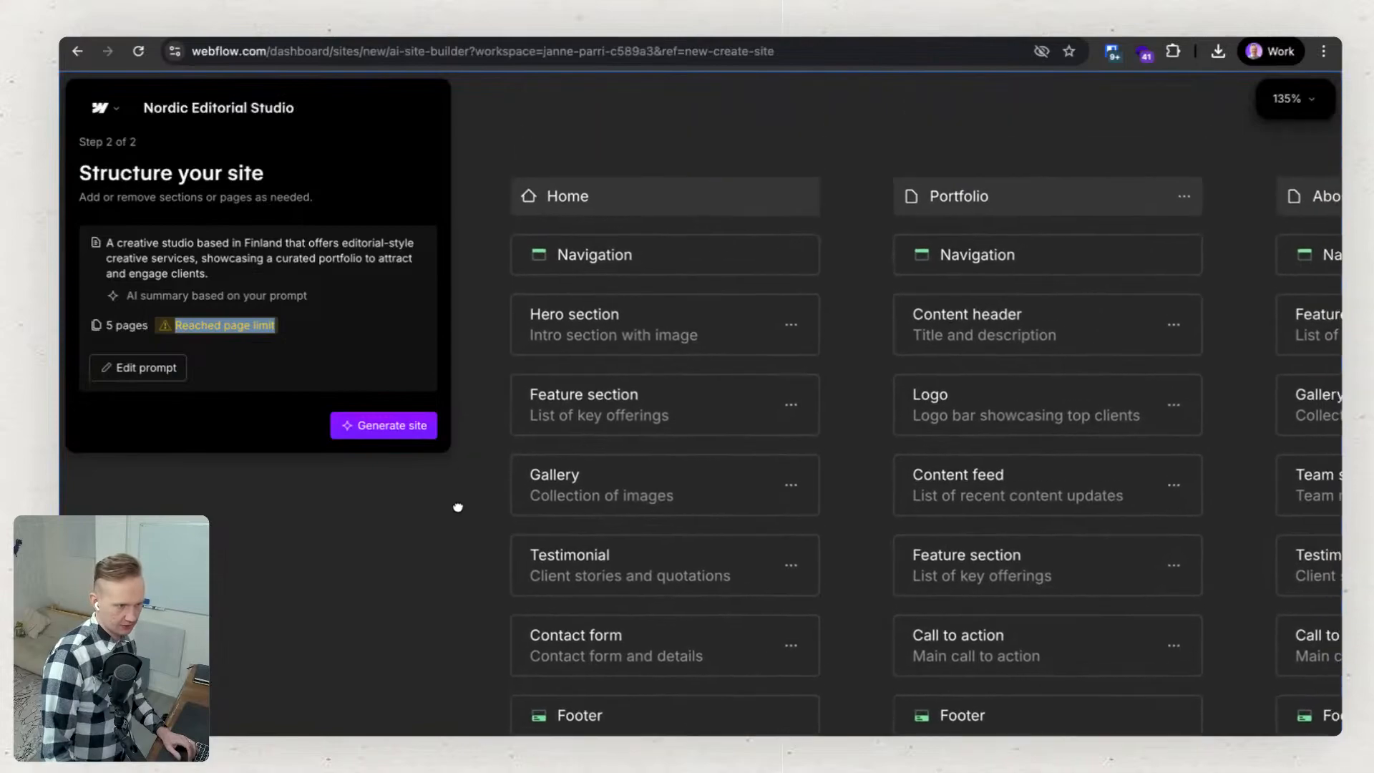
# View the replacement section types for the Home page's Hero section and close the list without choosing one.
pyautogui.click(791, 327)
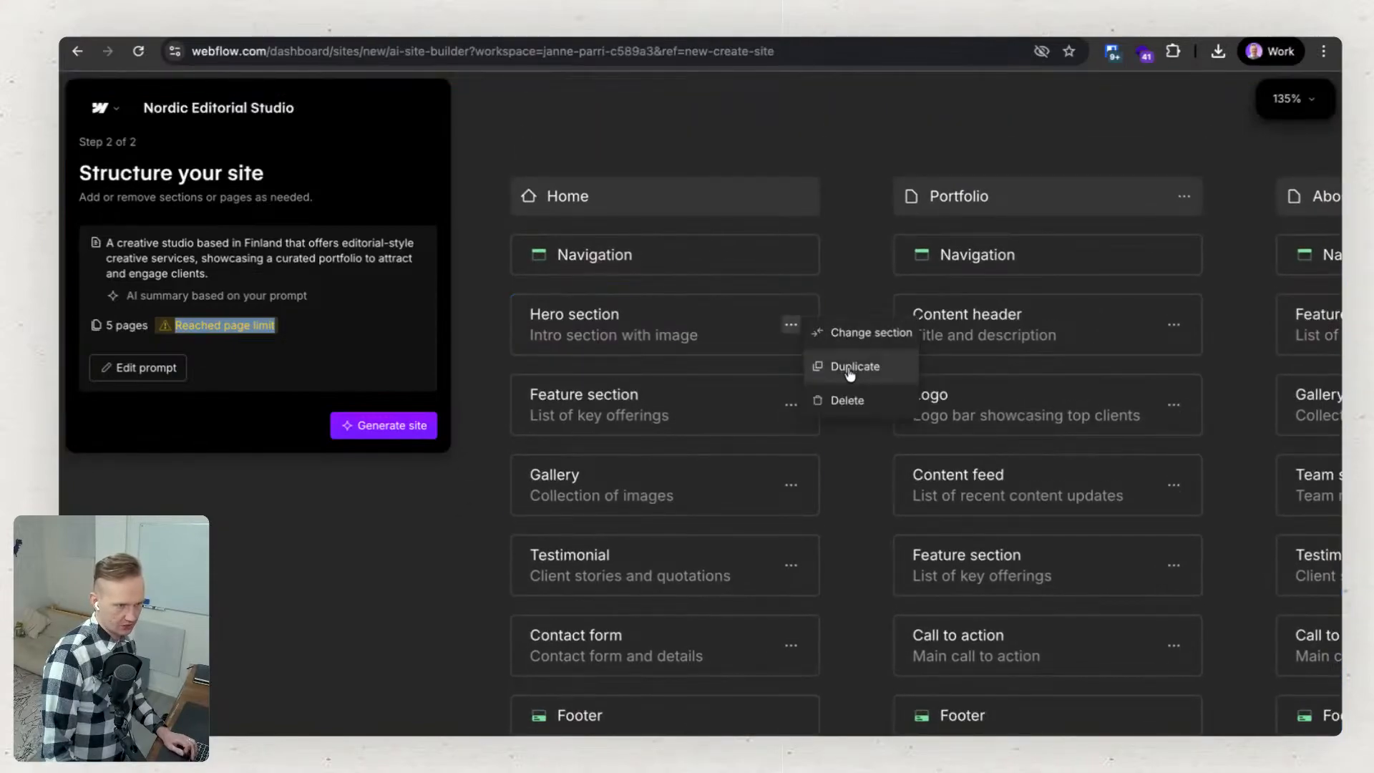
pyautogui.click(859, 335)
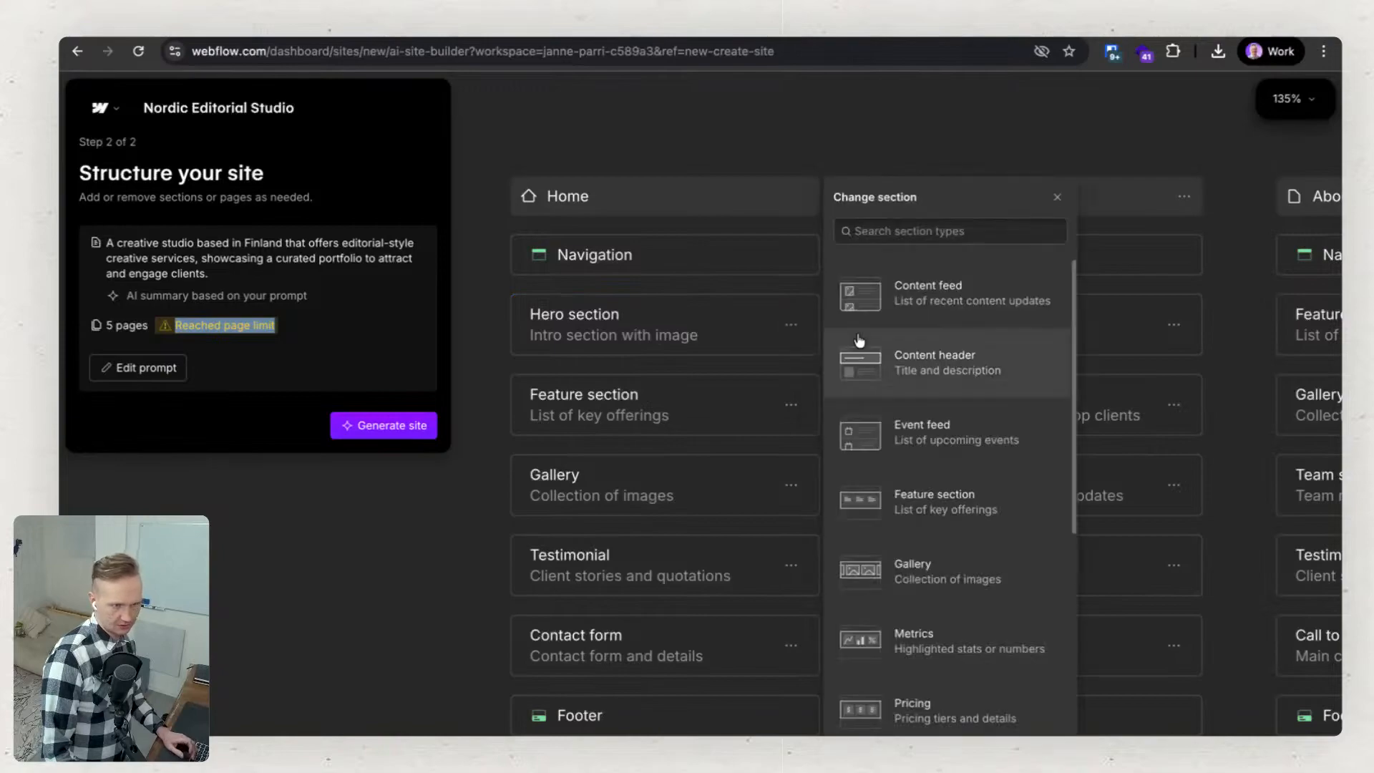
pyautogui.click(1057, 197)
pyautogui.moveTo(681, 413)
pyautogui.mouseDown()
pyautogui.moveTo(667, 526)
pyautogui.moveTo(690, 421)
pyautogui.mouseUp()
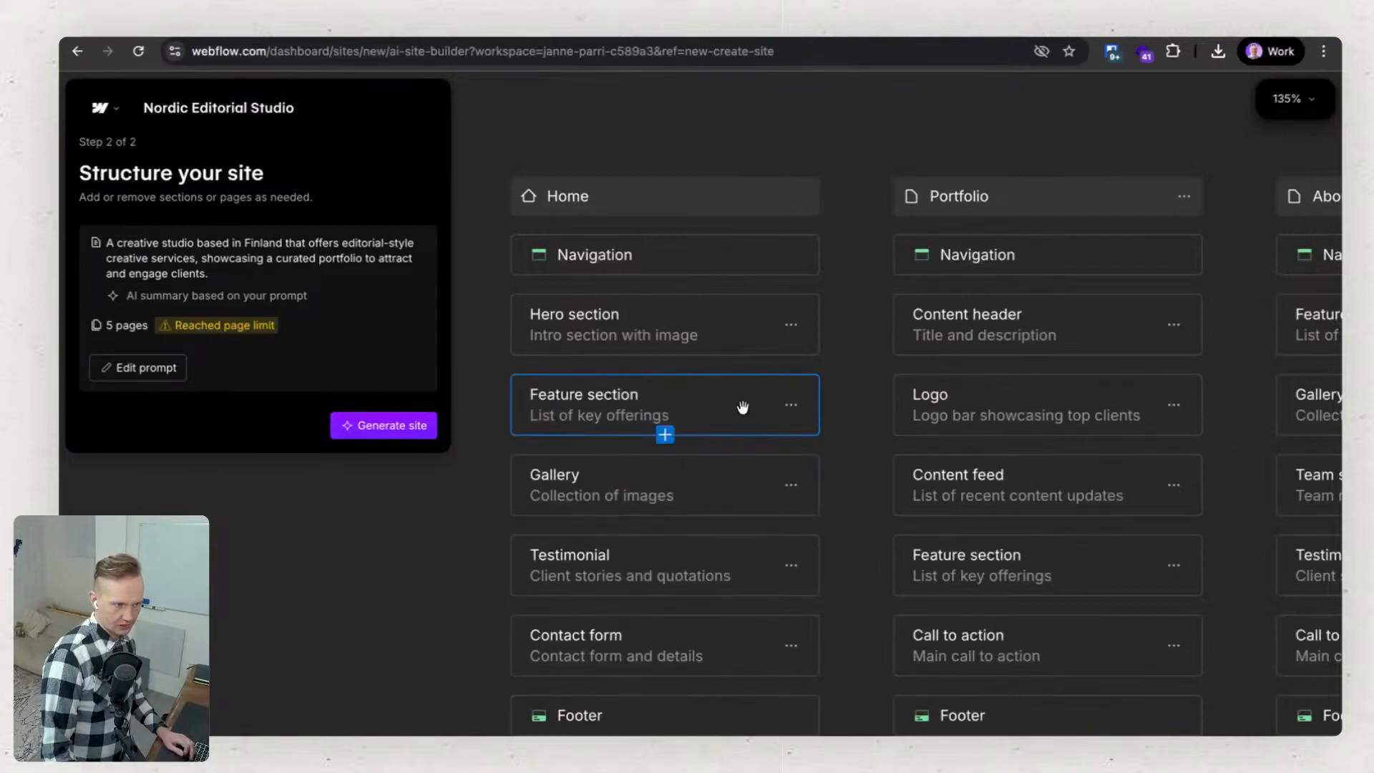
# View the replacement section types for the Home page's Feature section and close the list without choosing one.
pyautogui.click(791, 405)
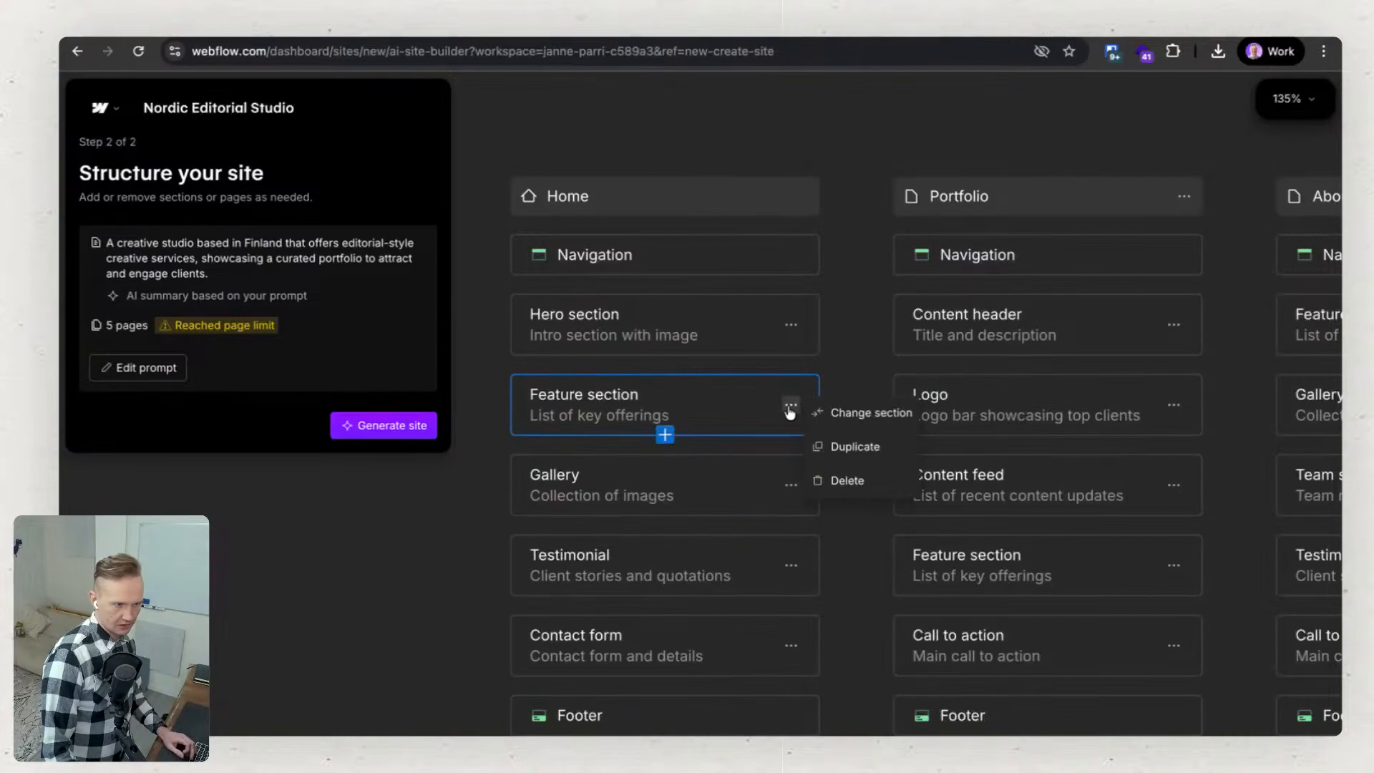
pyautogui.click(846, 415)
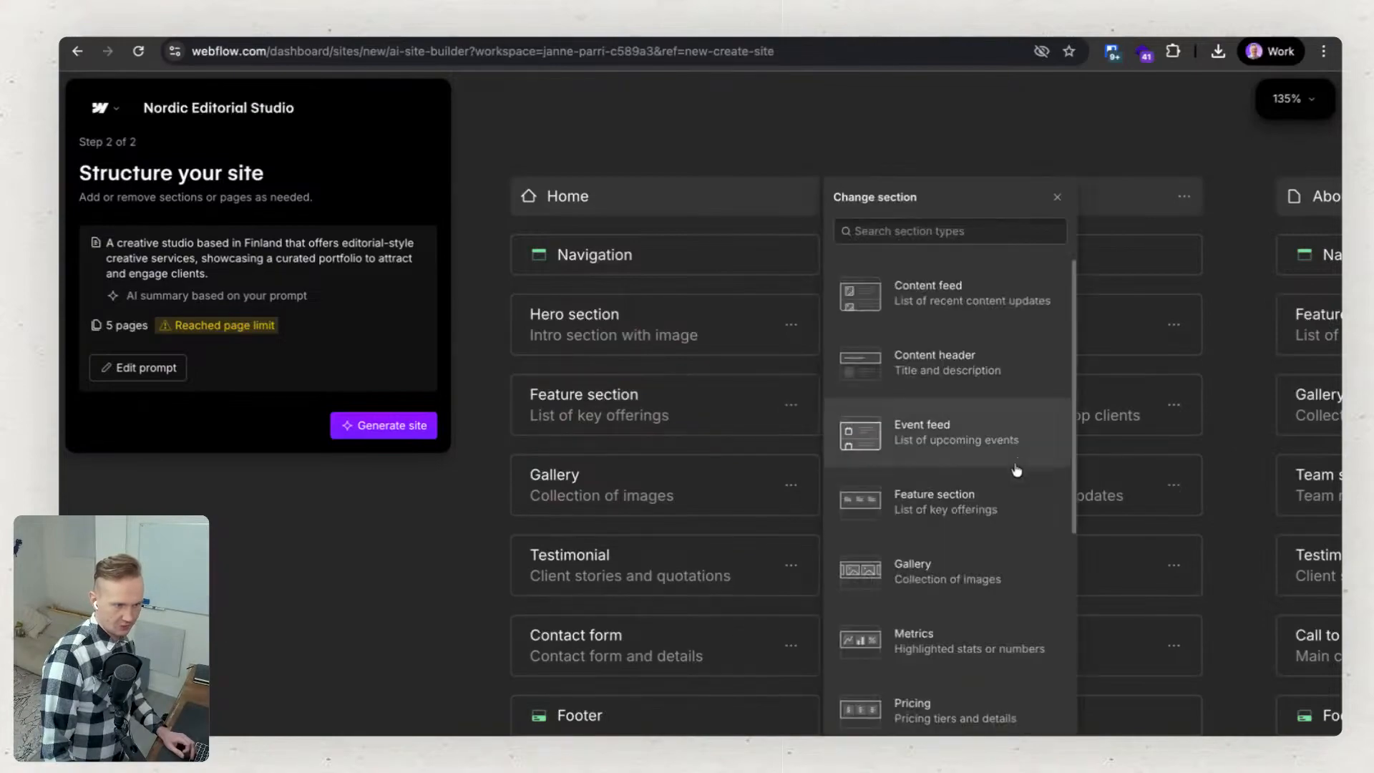
pyautogui.scroll(-6, 1016, 470)
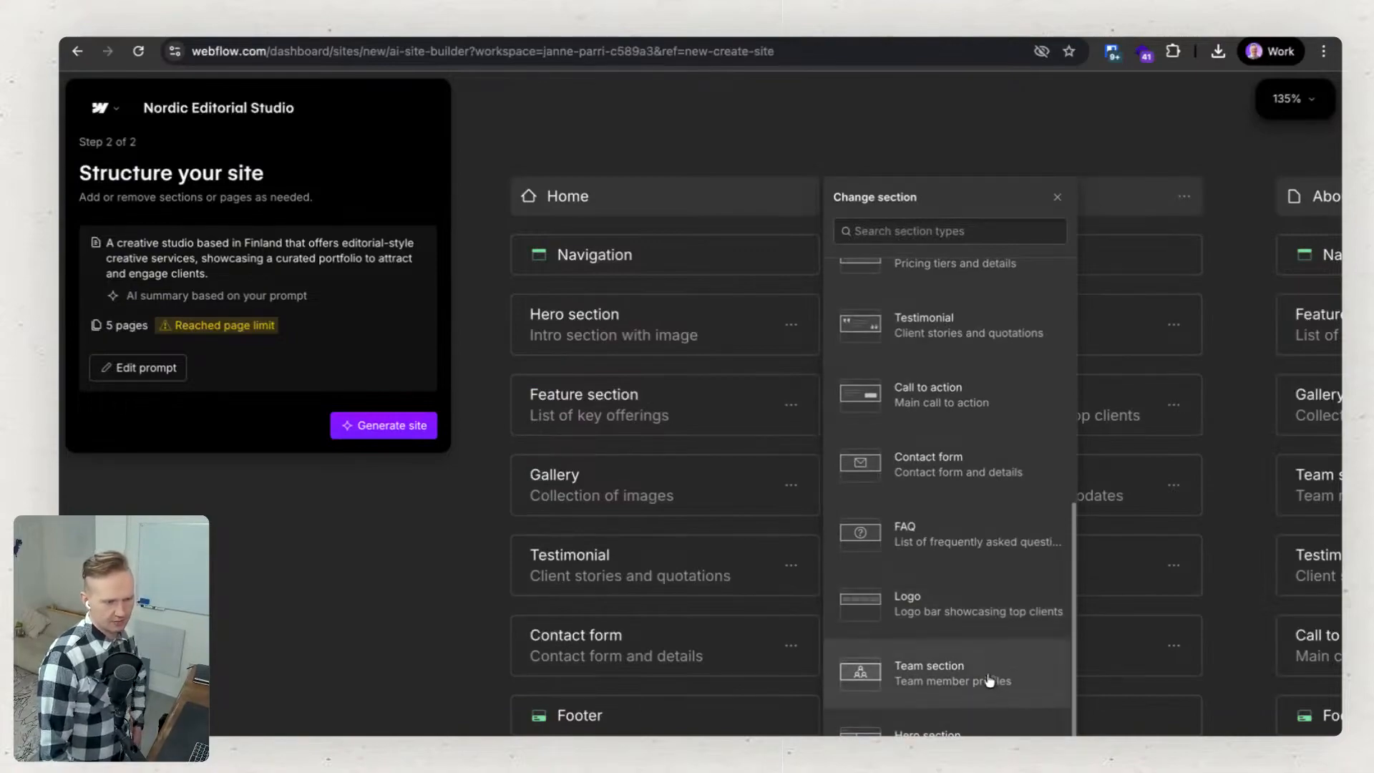
pyautogui.scroll(6, 969, 549)
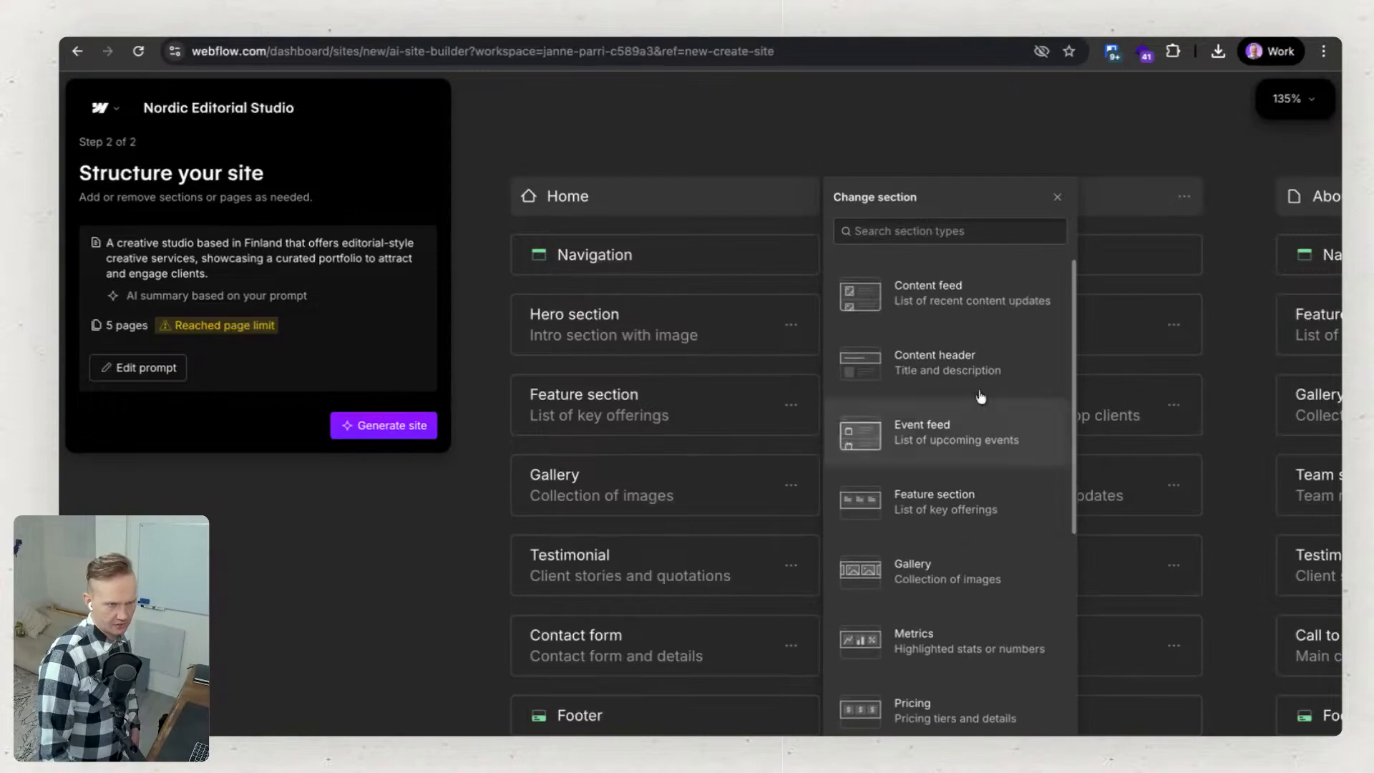
pyautogui.click(1056, 197)
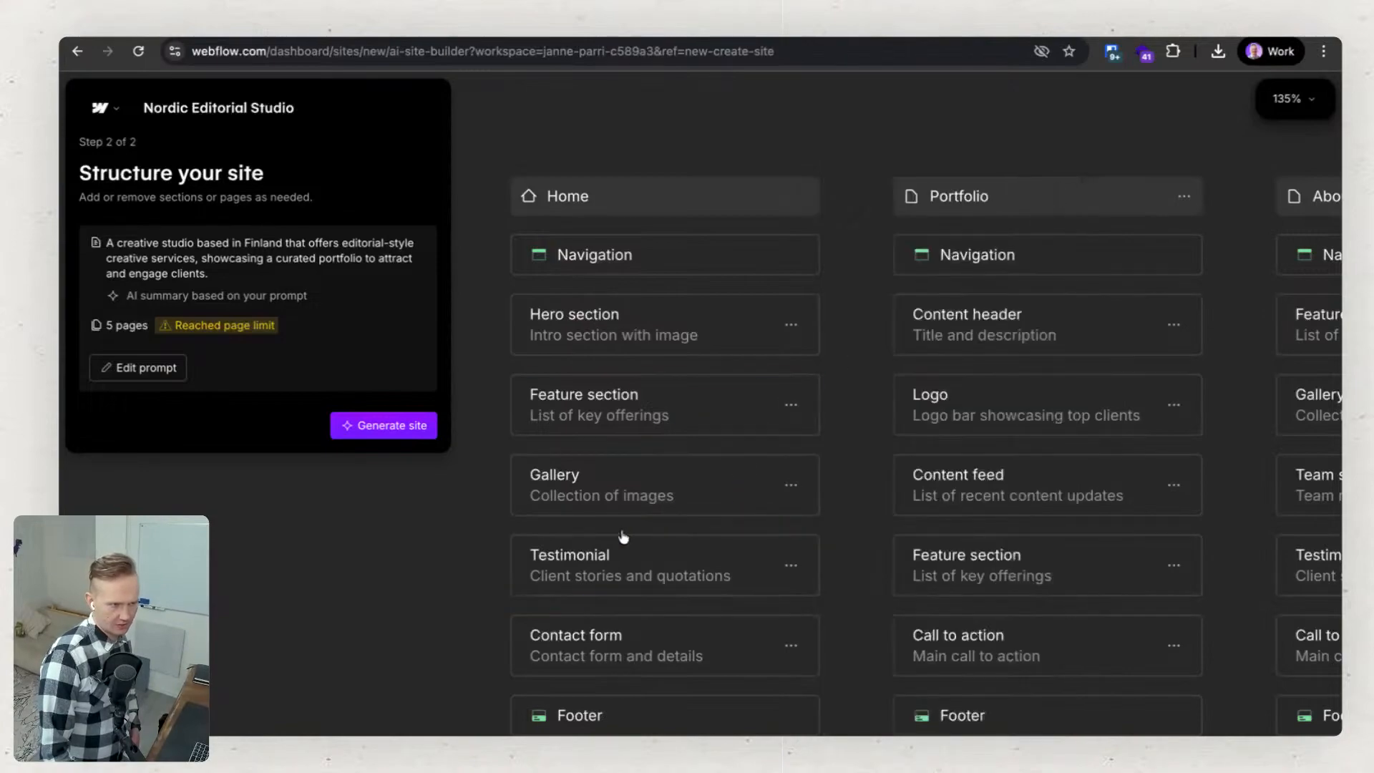
# Search the section types for "team" and add a Team section between Gallery and Testimonial on the Home page.
pyautogui.click(665, 518)
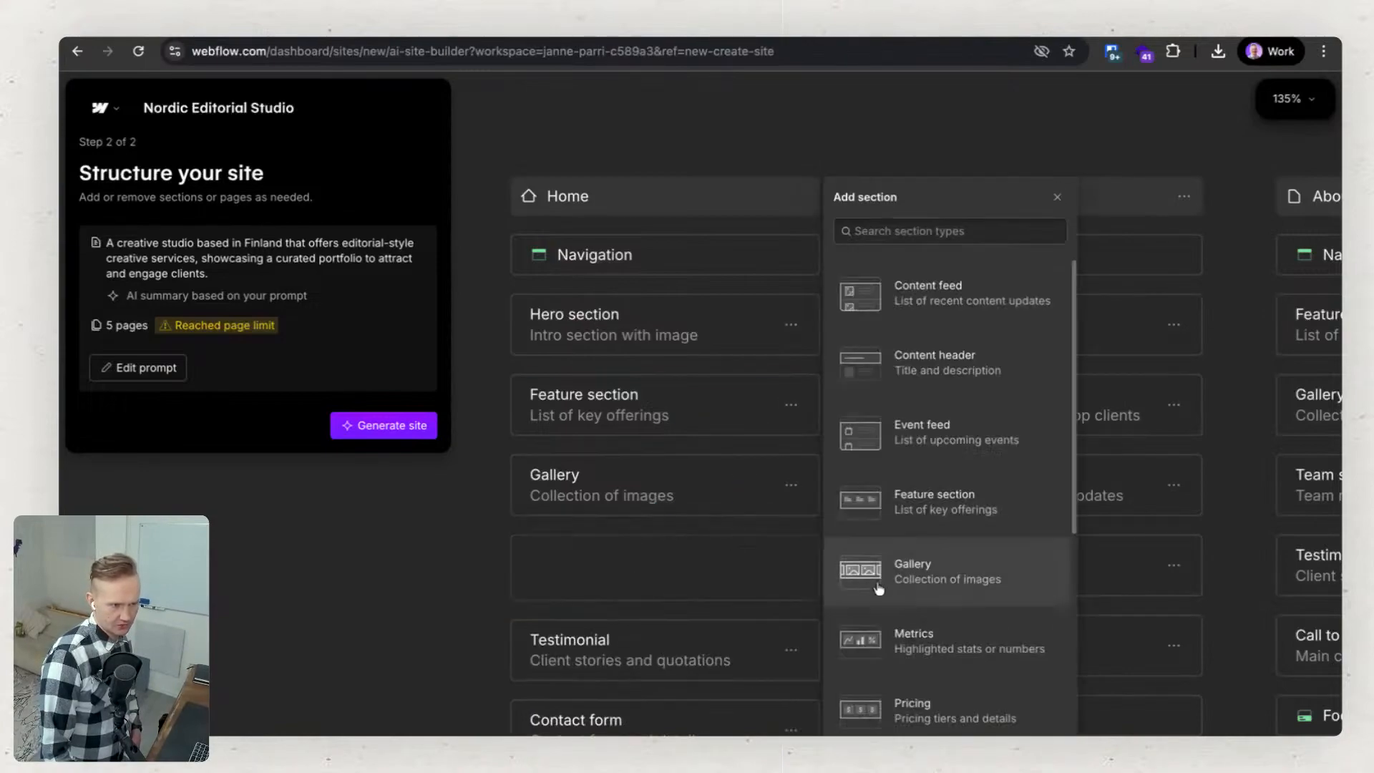
pyautogui.scroll(-2, 950, 613)
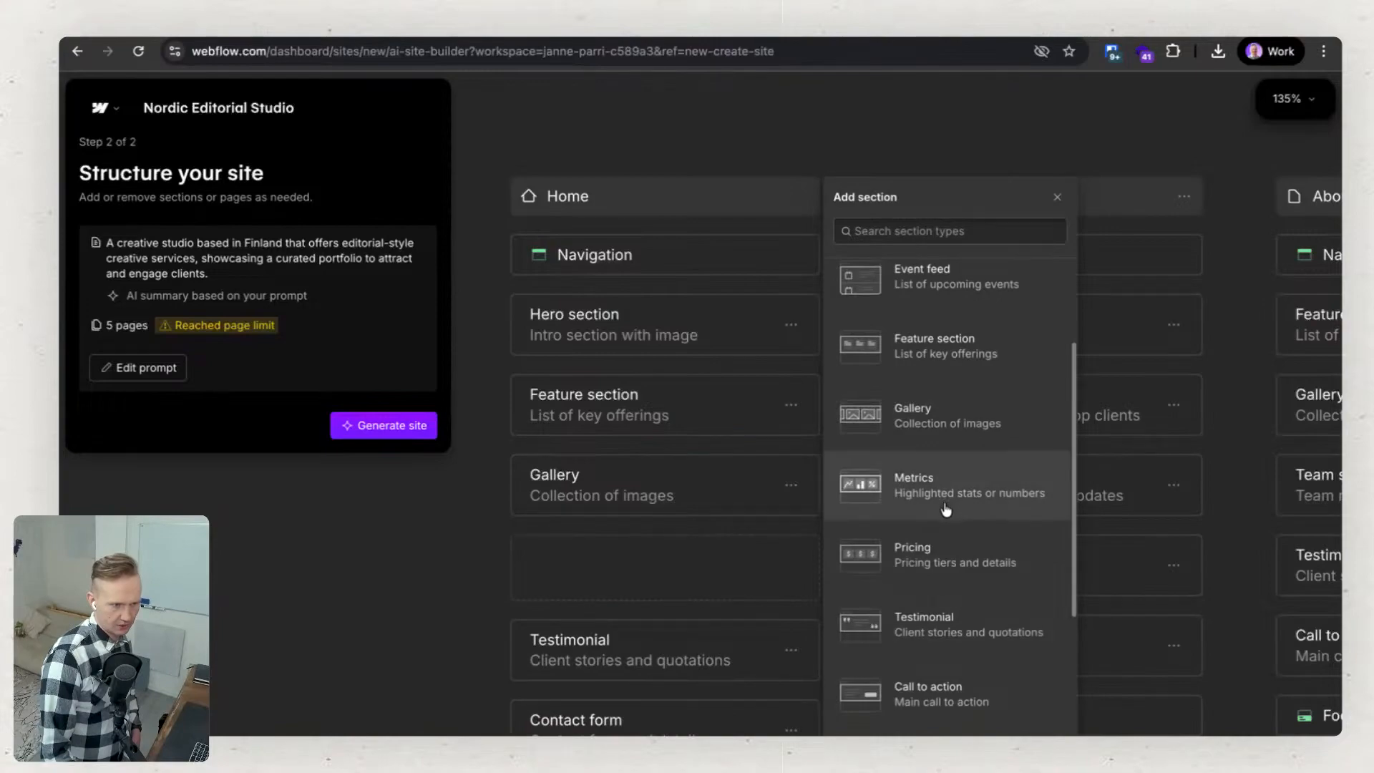
pyautogui.scroll(-3, 926, 628)
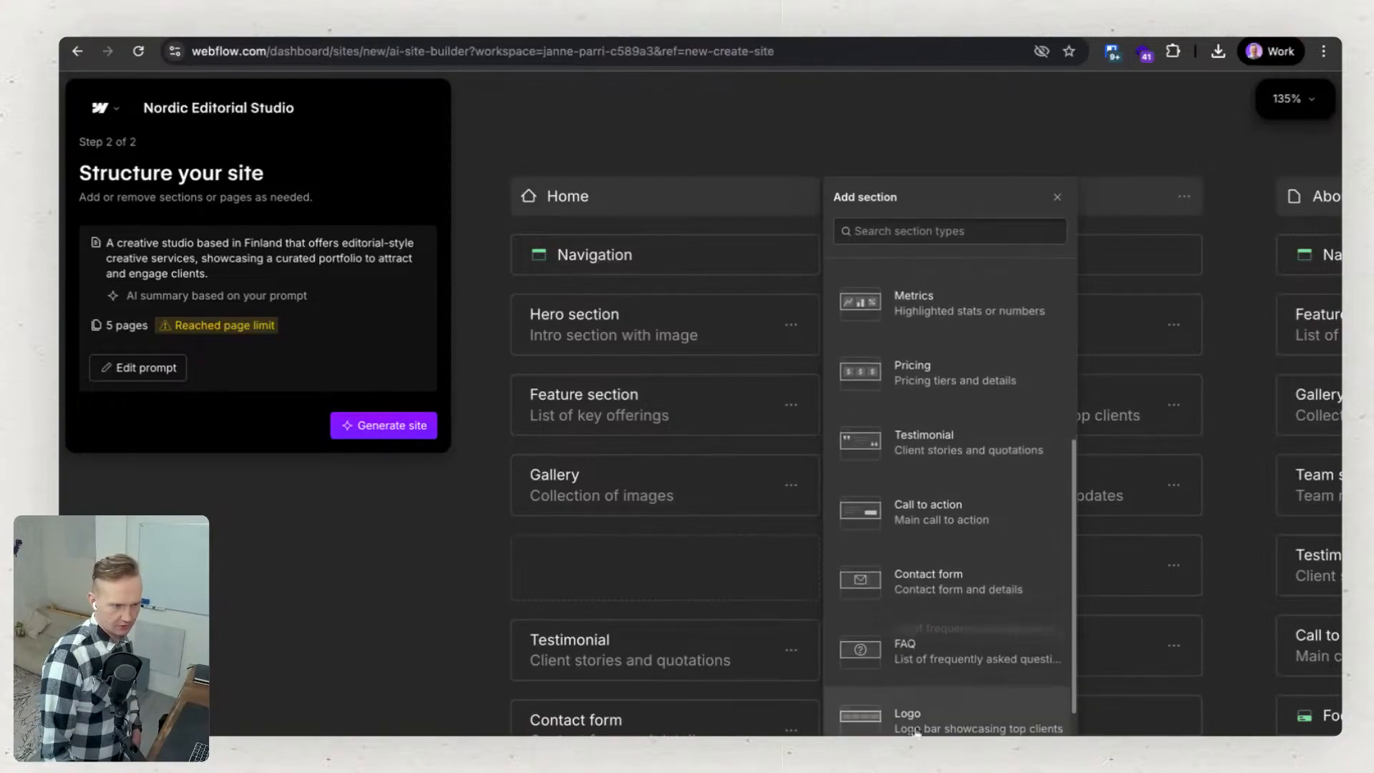
pyautogui.scroll(4, 961, 511)
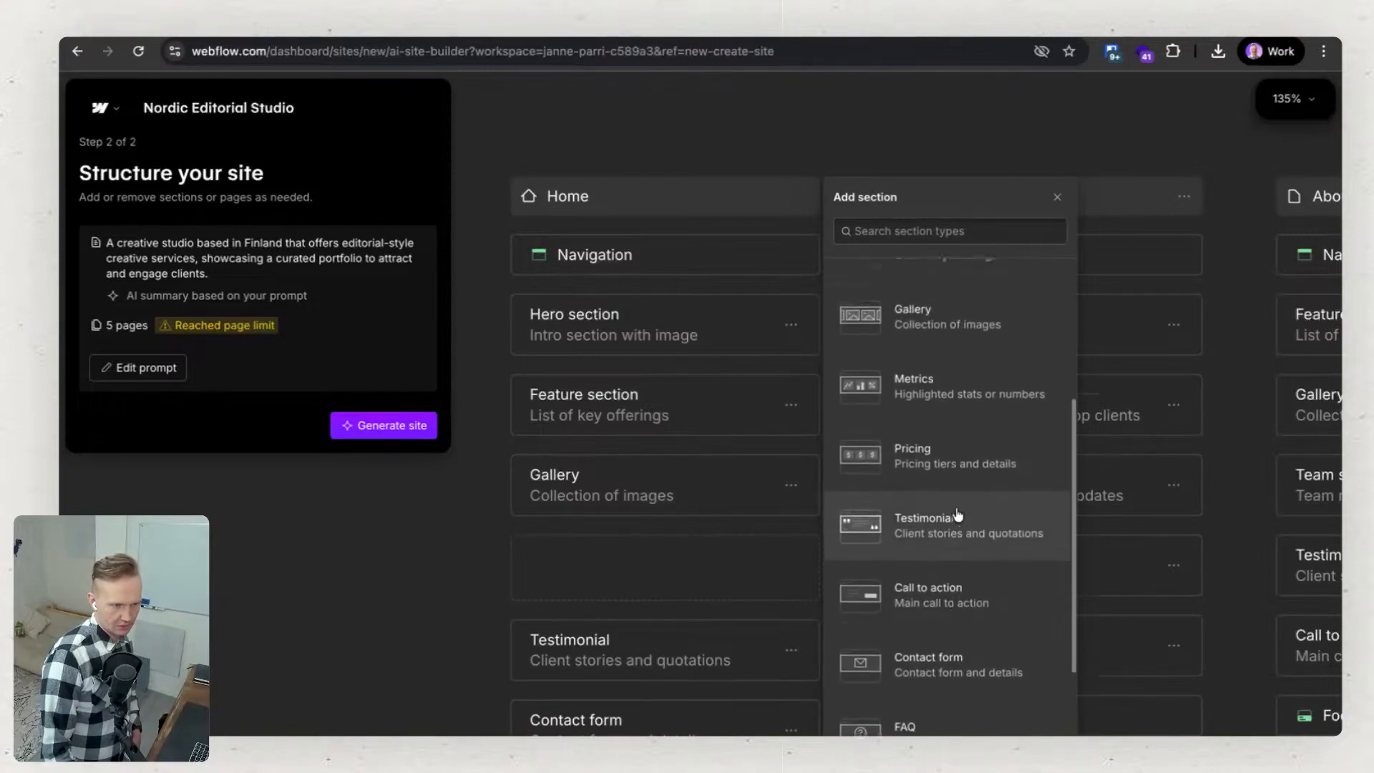
pyautogui.scroll(1, 932, 478)
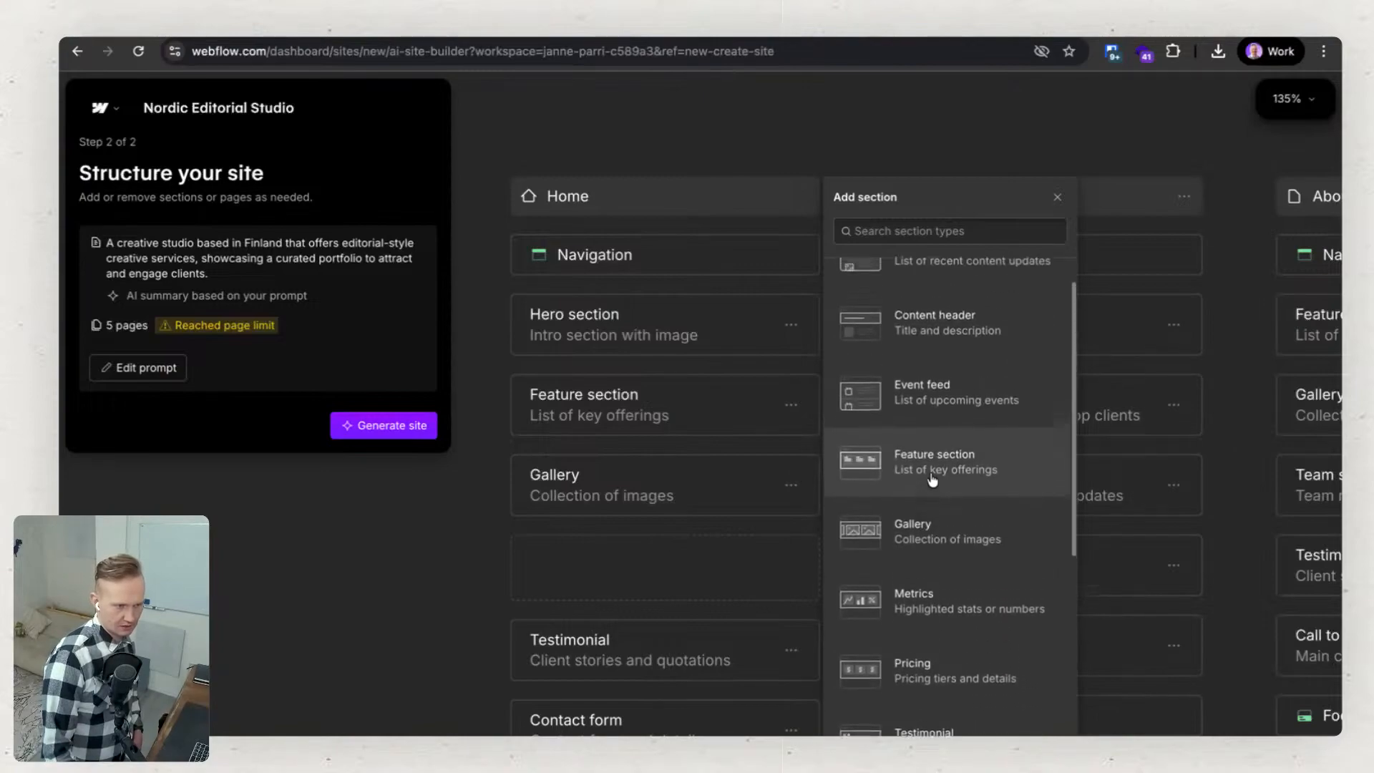
pyautogui.click(895, 228)
pyautogui.write('team')
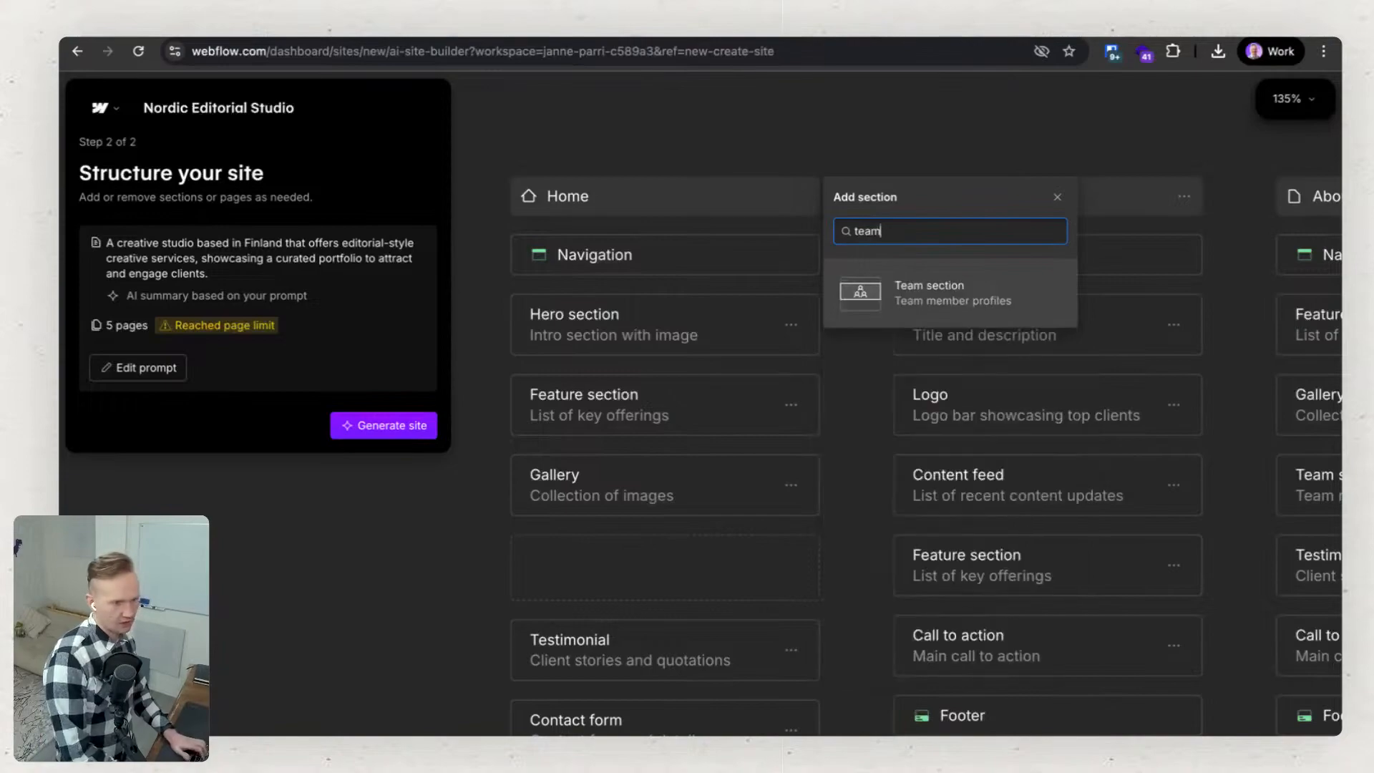
pyautogui.click(933, 292)
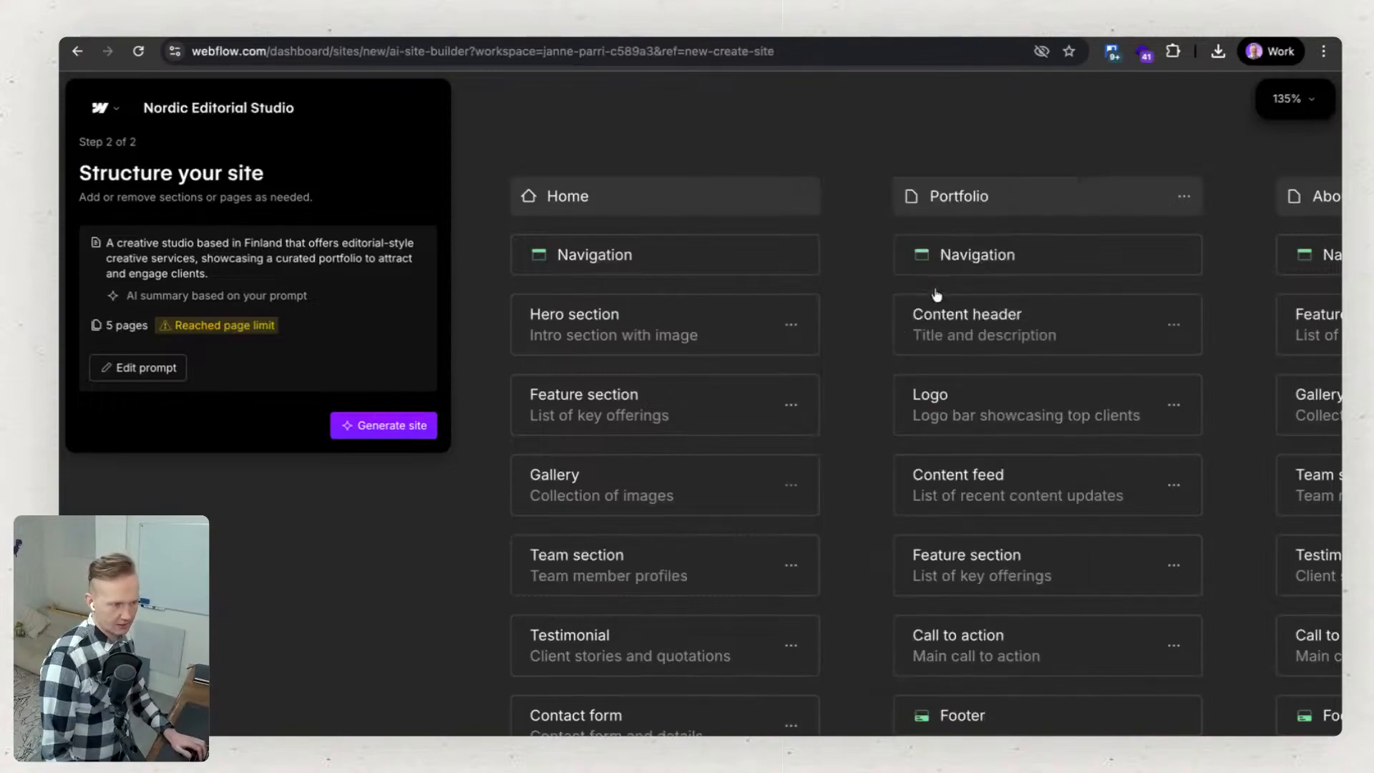
# Add an FAQ section between Testimonial and Contact form on the Home page.
pyautogui.scroll(-1, 769, 503)
pyautogui.scroll(-1, 721, 762)
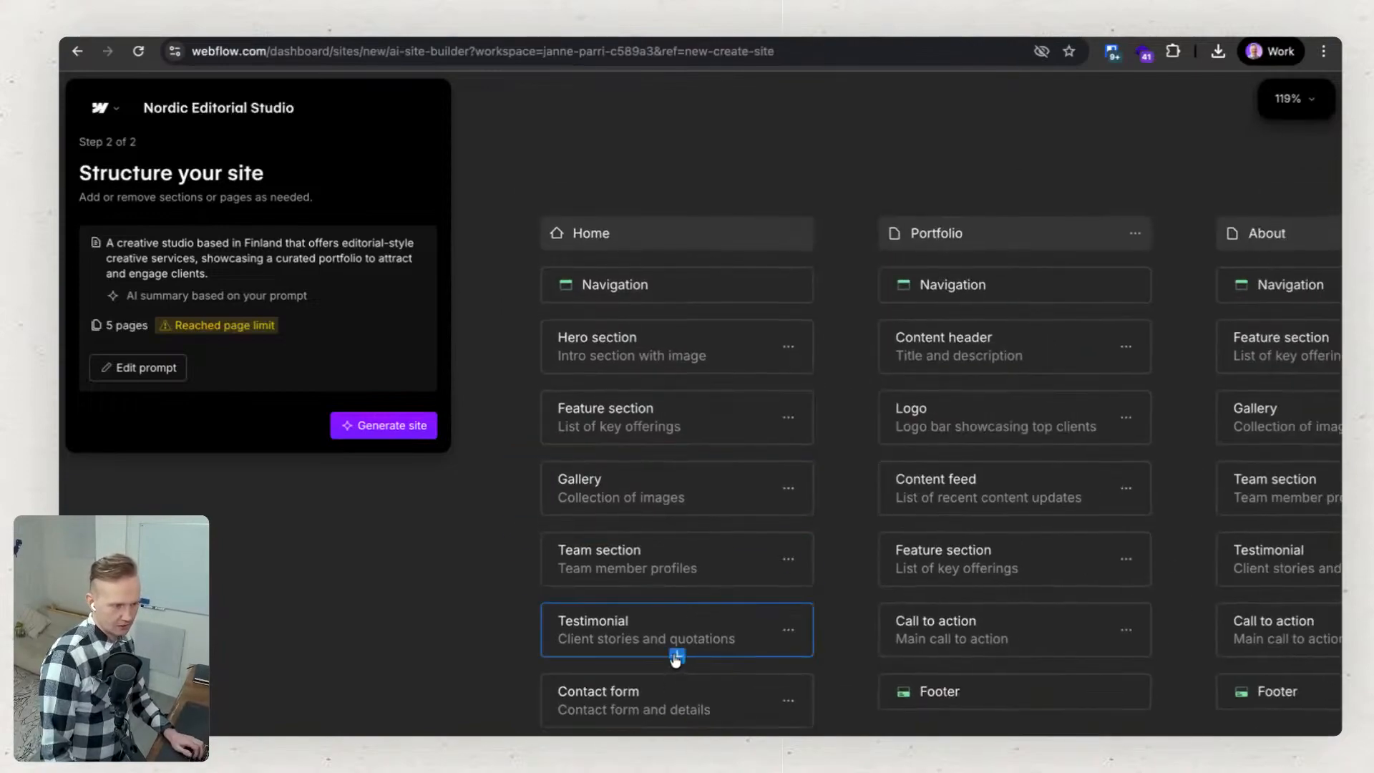
pyautogui.click(672, 652)
pyautogui.scroll(-5, 952, 709)
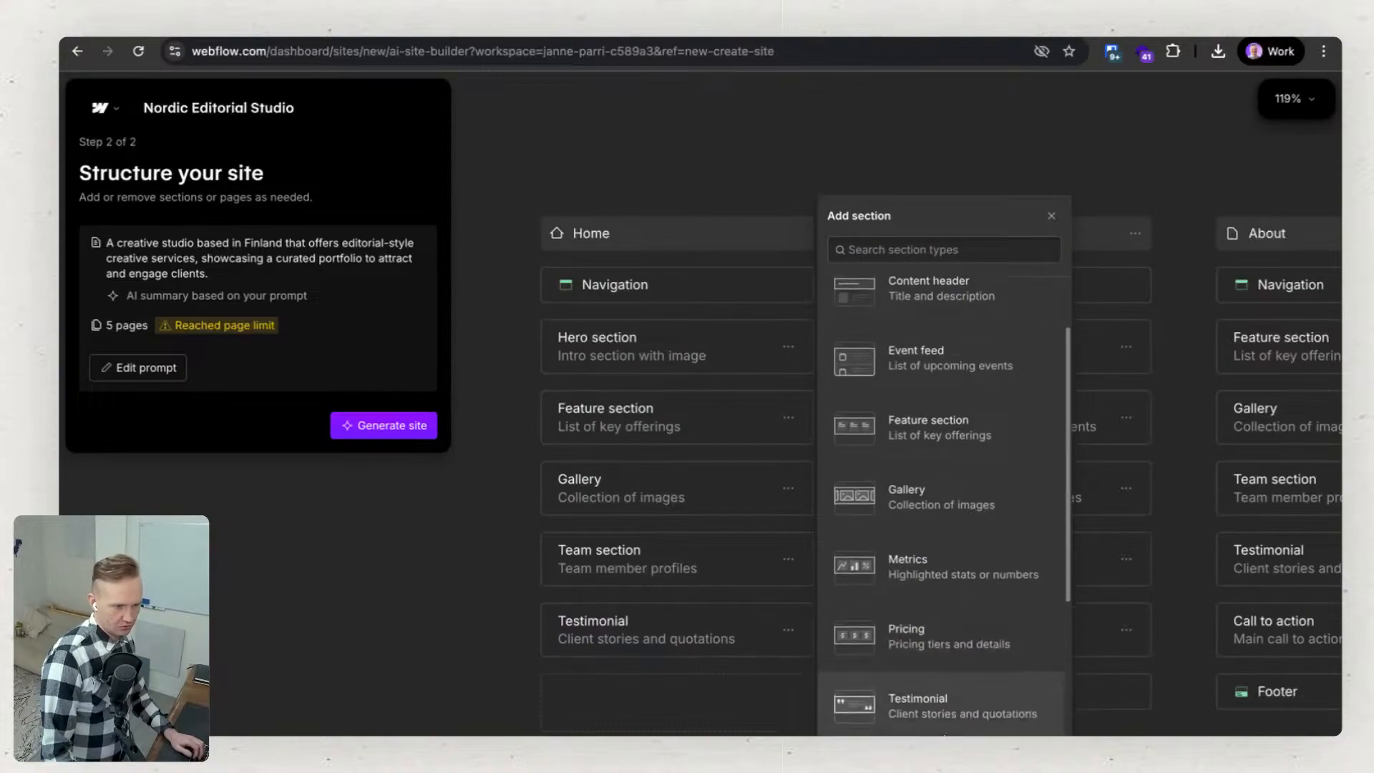
pyautogui.scroll(-1, 945, 730)
pyautogui.click(898, 555)
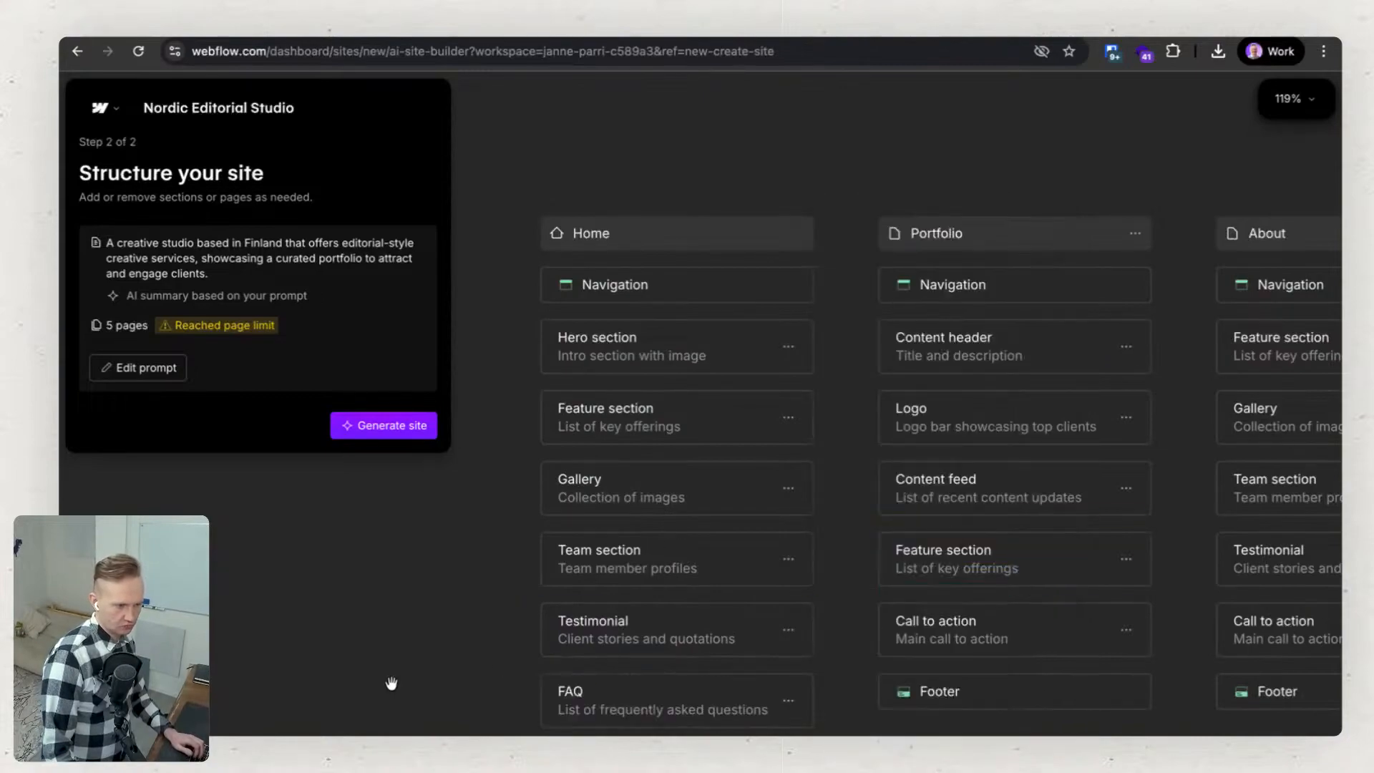
# View the options available for the Portfolio page and its Content header section, and close them without choosing any.
pyautogui.moveTo(441, 695); pyautogui.dragTo(342, 628)
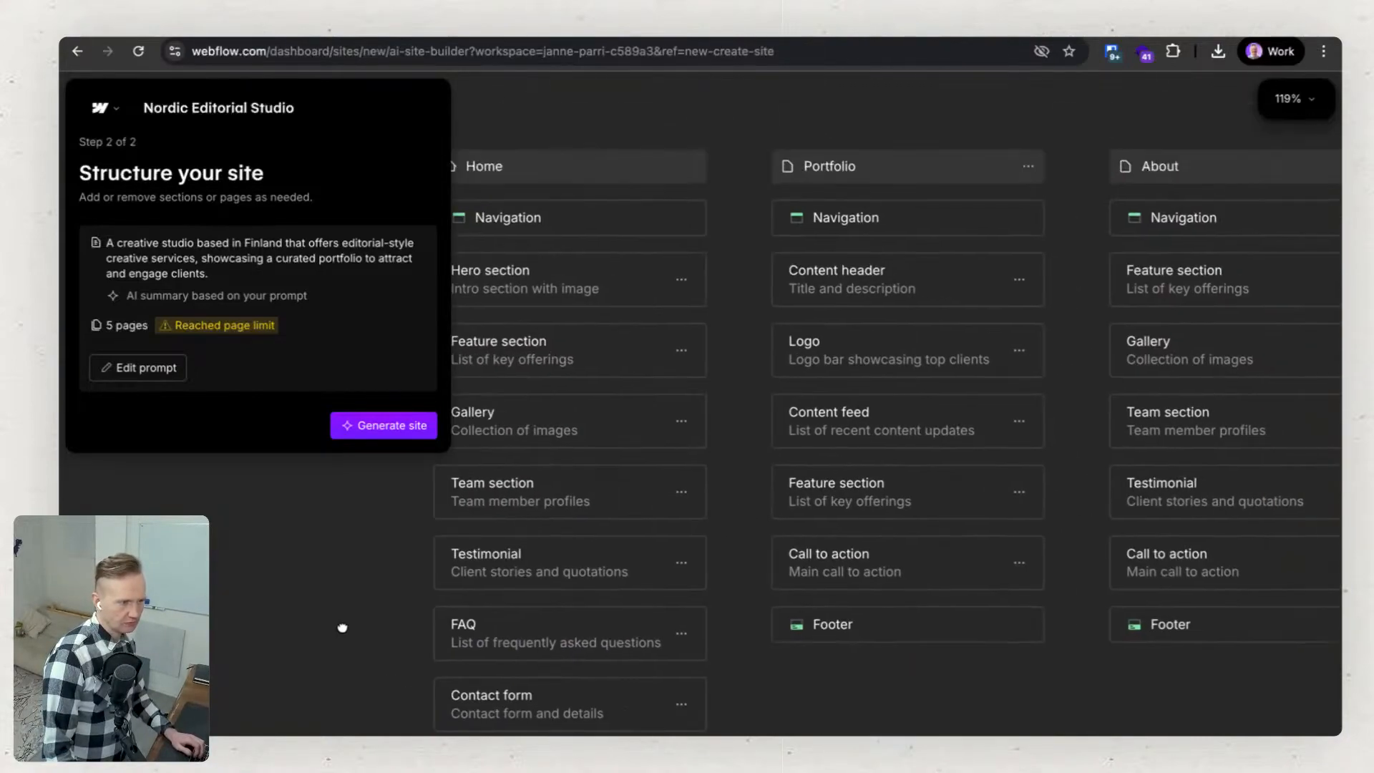
pyautogui.click(1028, 168)
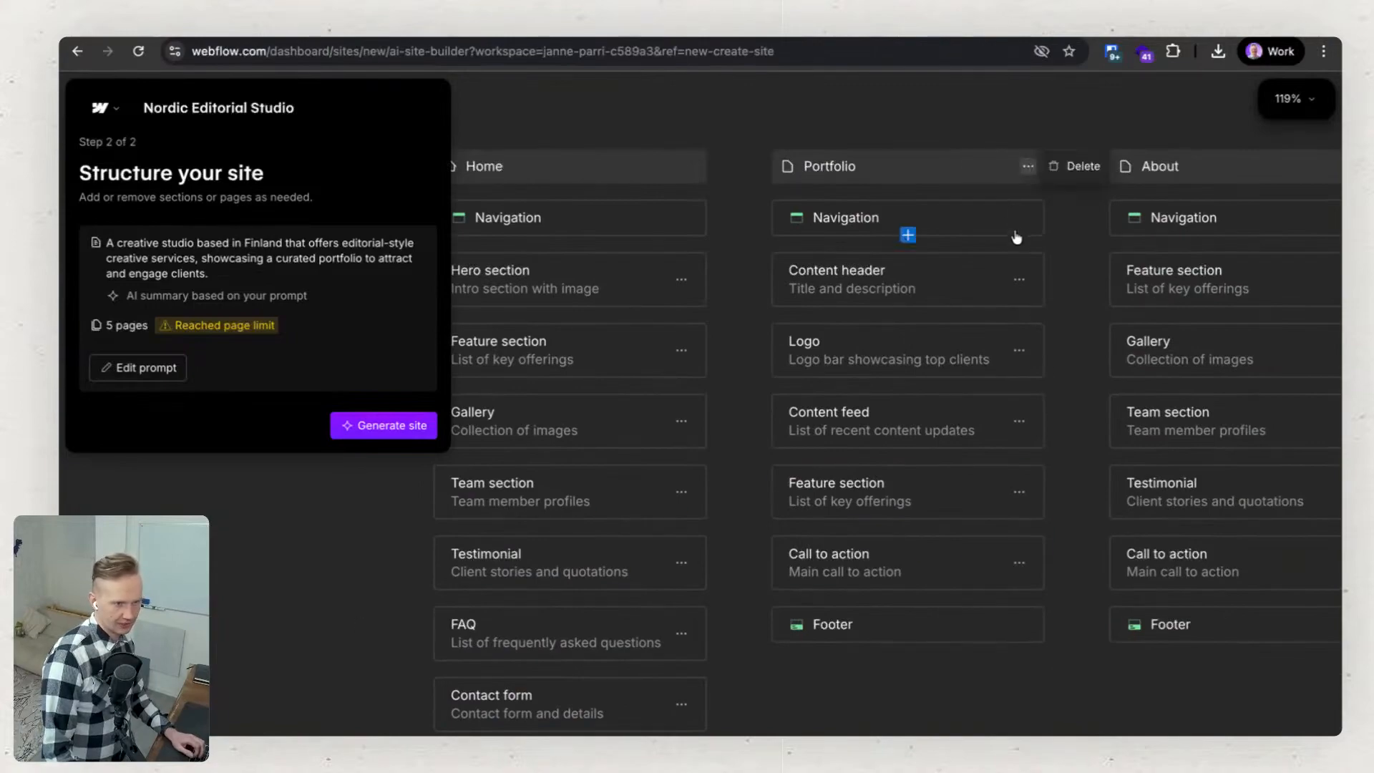
pyautogui.click(1019, 278)
pyautogui.click(1021, 279)
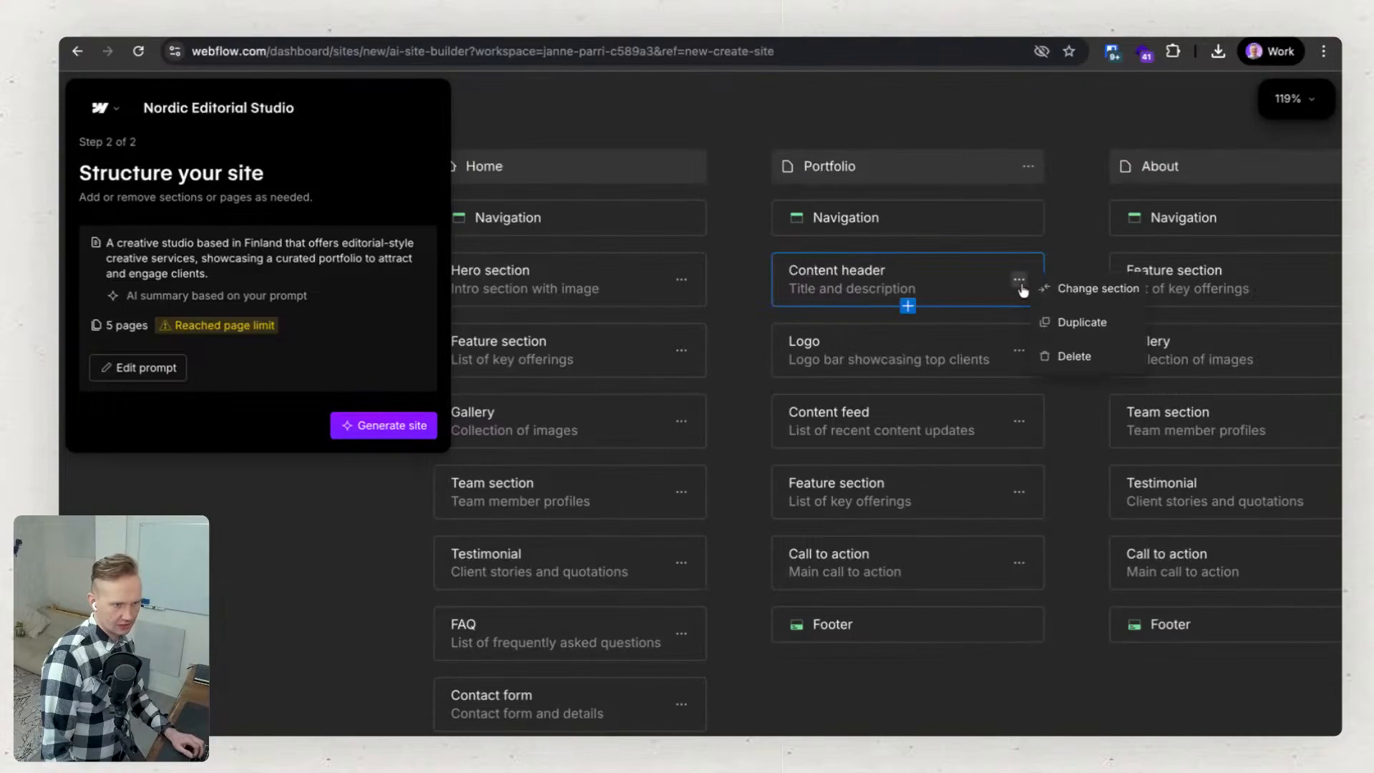
pyautogui.click(945, 702)
# Review the complete page structure and generate the site from it.
pyautogui.scroll(-5, 943, 704)
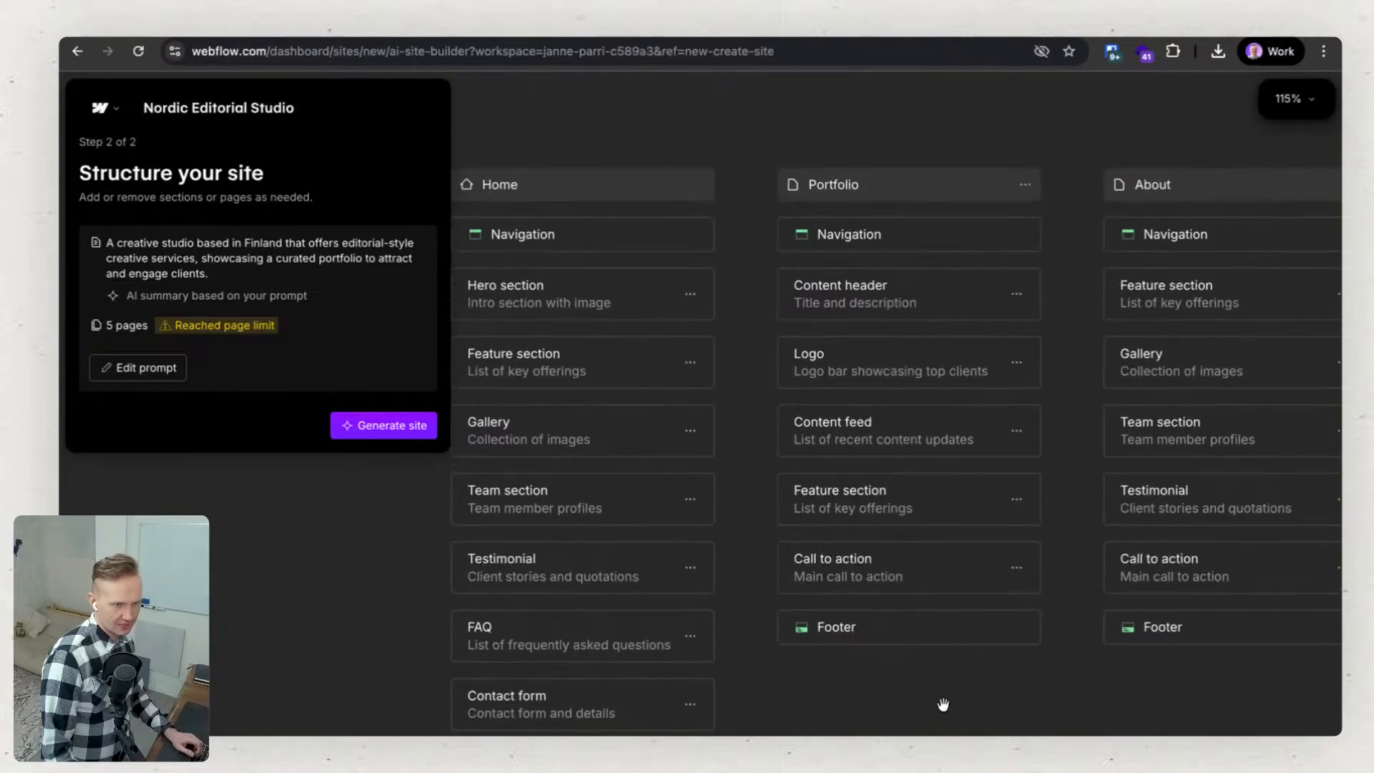
pyautogui.scroll(-4, 943, 704)
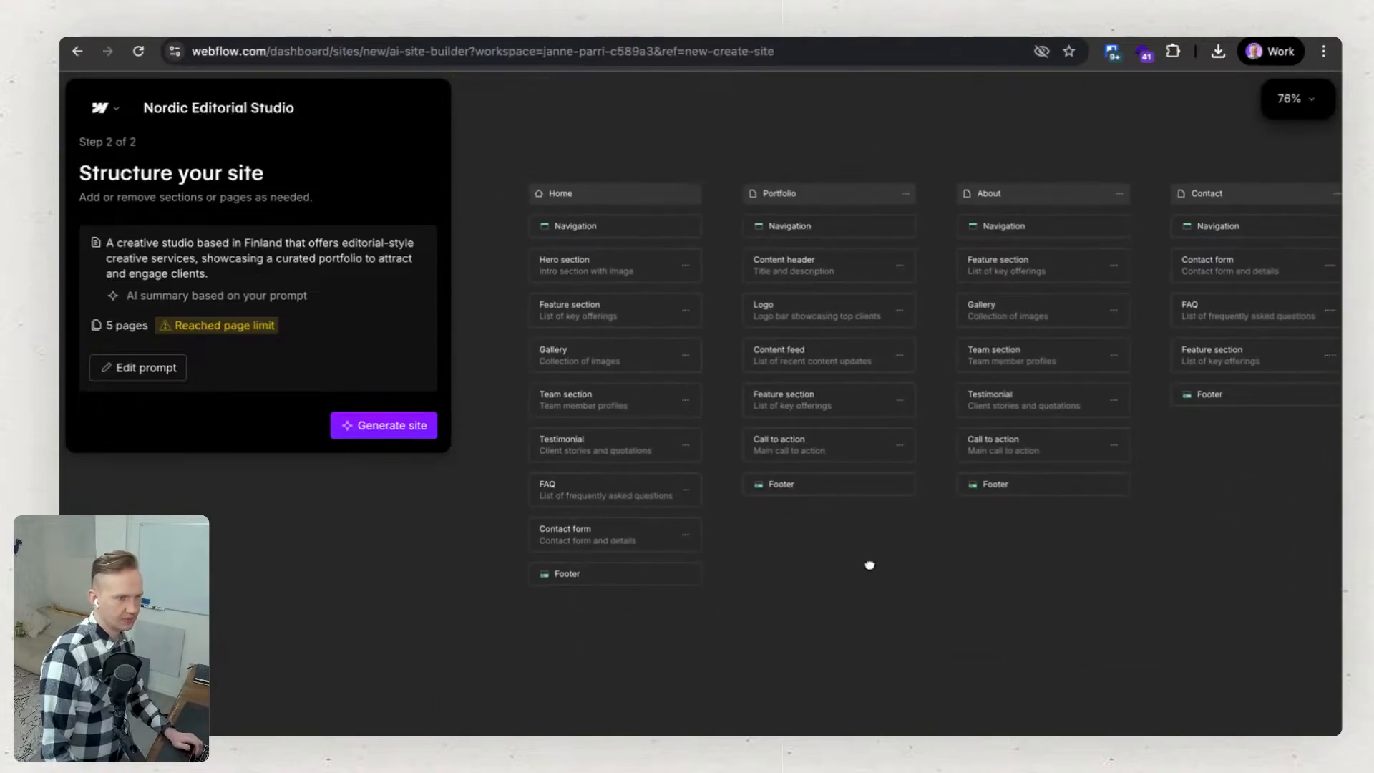
pyautogui.moveTo(868, 564)
pyautogui.mouseDown()
pyautogui.moveTo(656, 598)
pyautogui.moveTo(887, 576)
pyautogui.mouseUp()
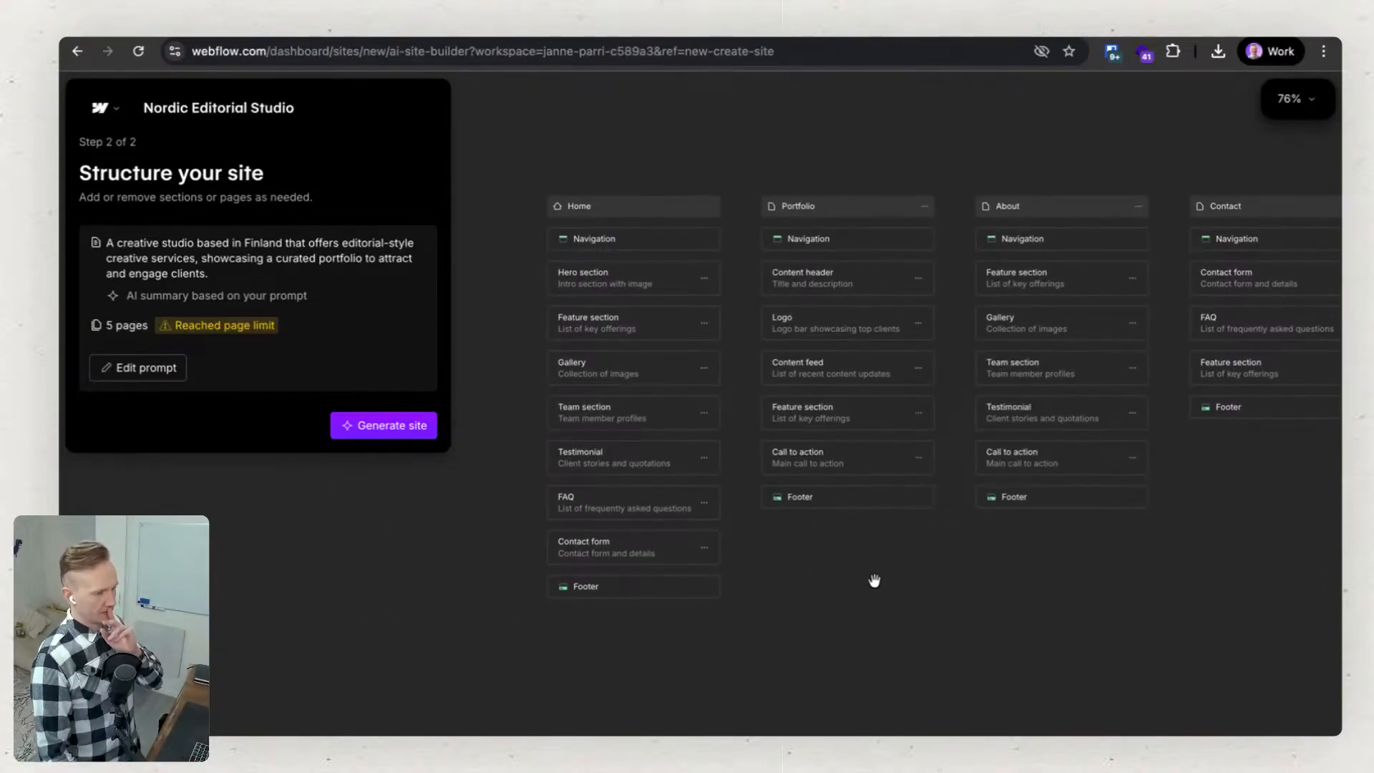
pyautogui.moveTo(880, 579); pyautogui.dragTo(861, 569)
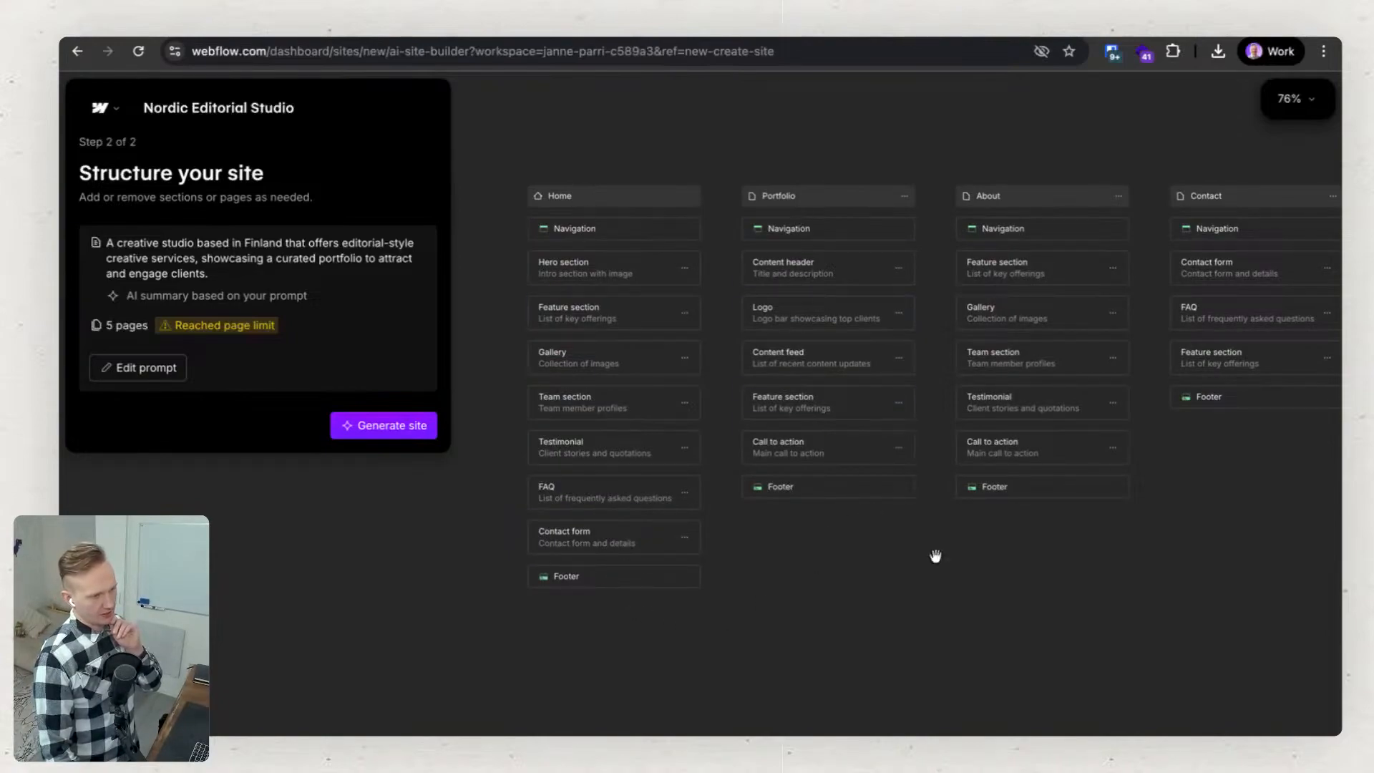
pyautogui.moveTo(1216, 511); pyautogui.dragTo(1235, 542)
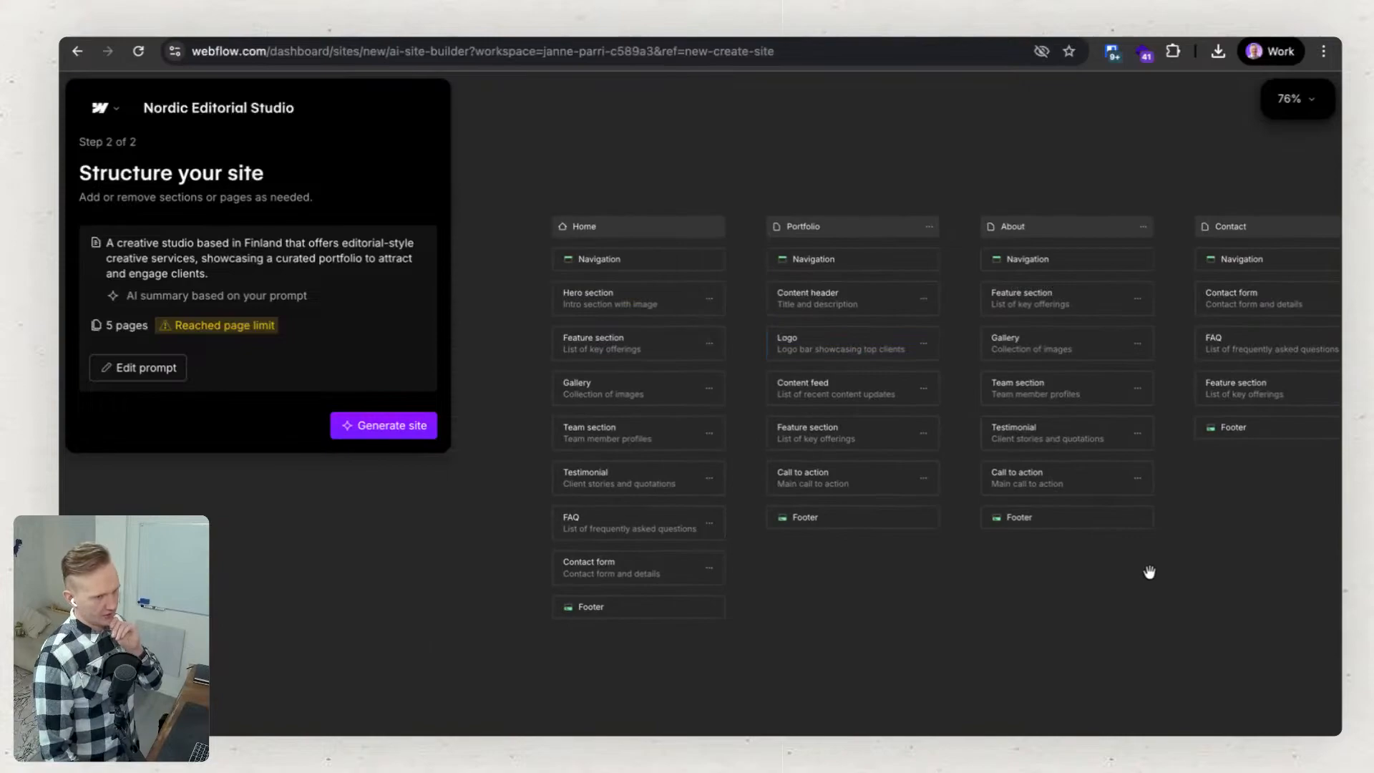
pyautogui.moveTo(1149, 572); pyautogui.dragTo(1115, 561)
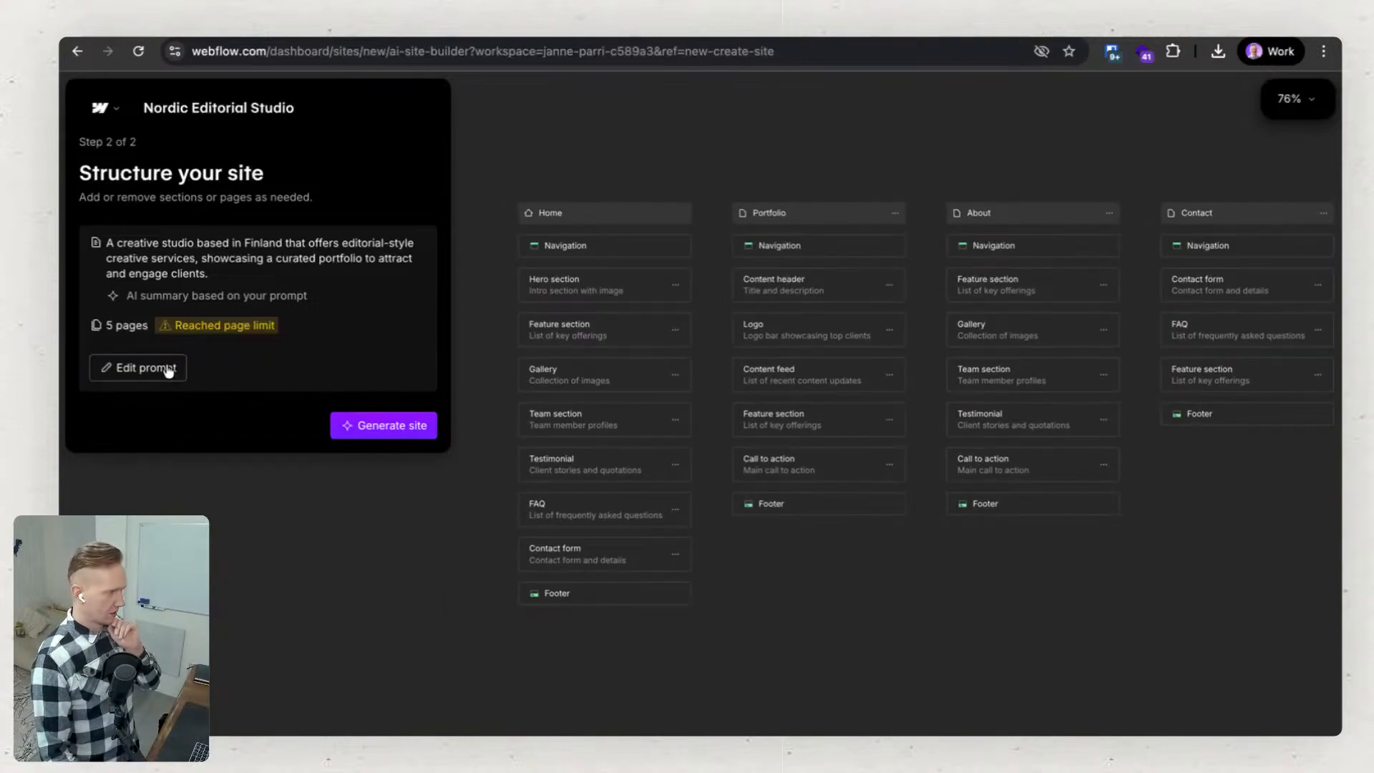
pyautogui.click(391, 428)
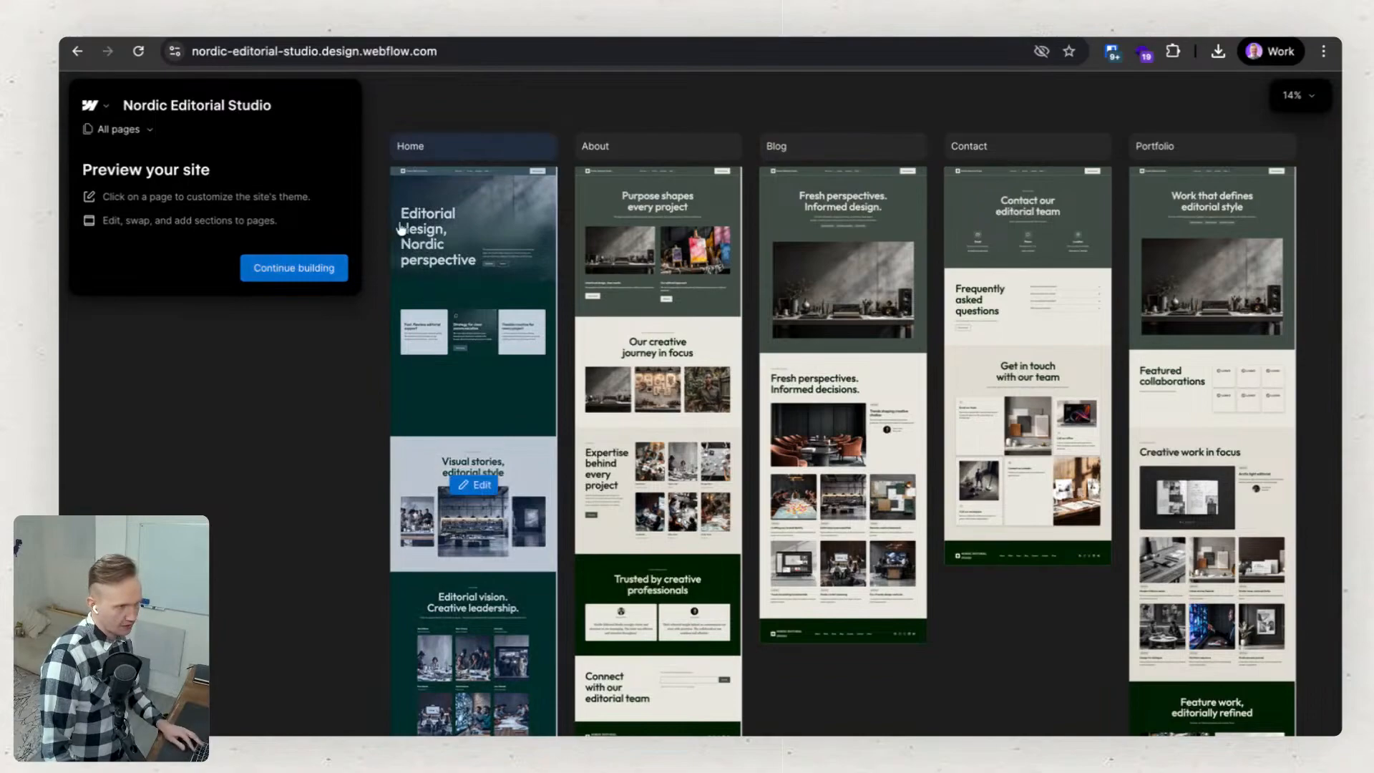
# Examine the generated Home page's hero section, navigation bar and feature cards in the site preview.
pyautogui.scroll(5, 400, 228)
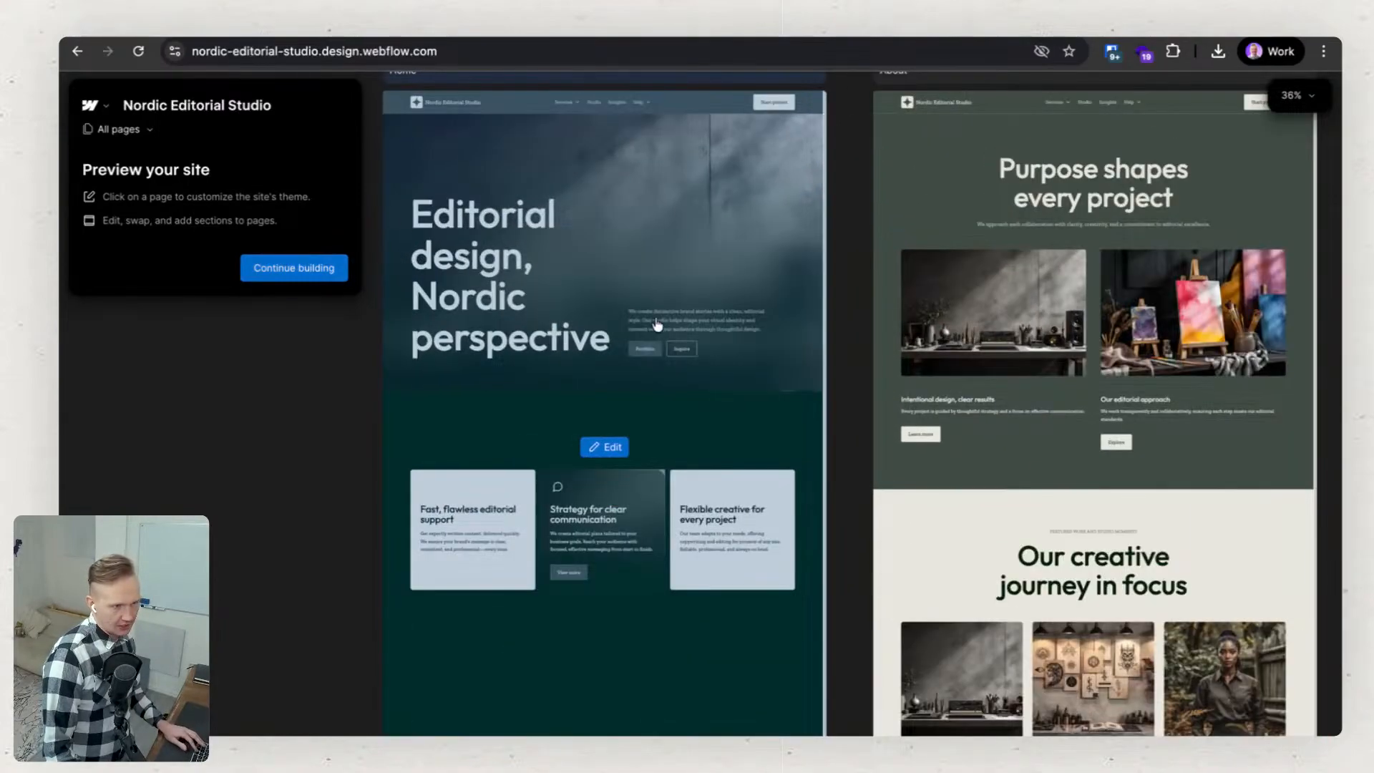
pyautogui.scroll(1, 549, 305)
pyautogui.scroll(3, 655, 175)
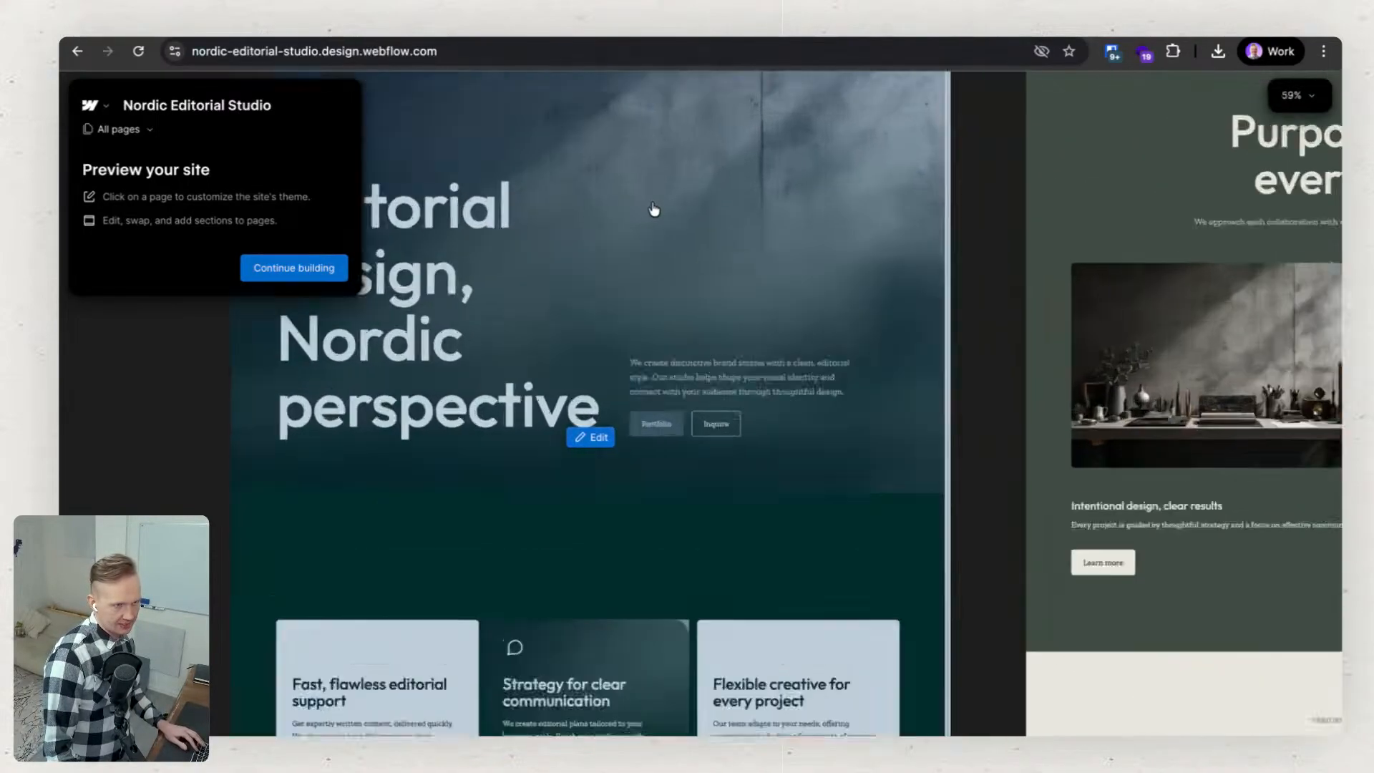
pyautogui.scroll(-4, 653, 208)
pyautogui.moveTo(613, 222); pyautogui.dragTo(744, 348)
pyautogui.moveTo(671, 246)
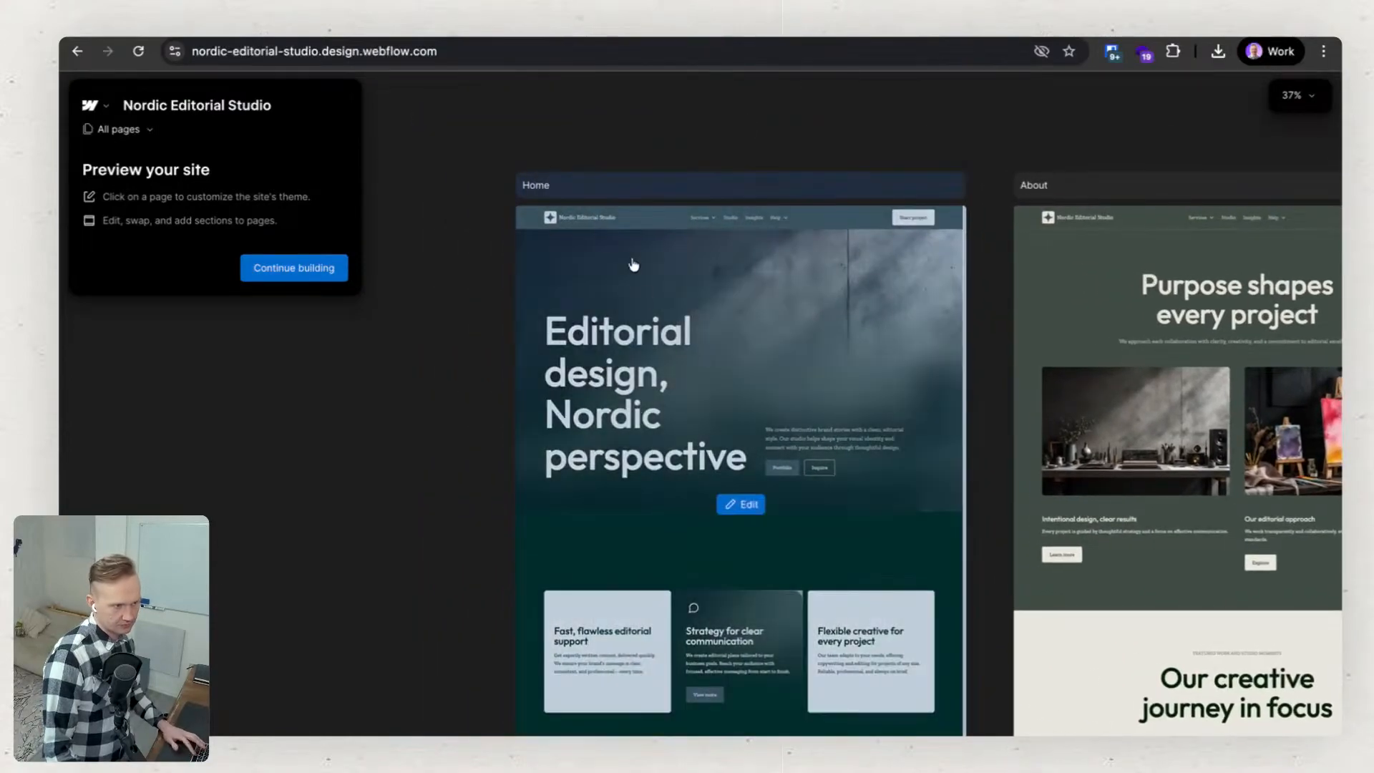
pyautogui.scroll(6, 587, 234)
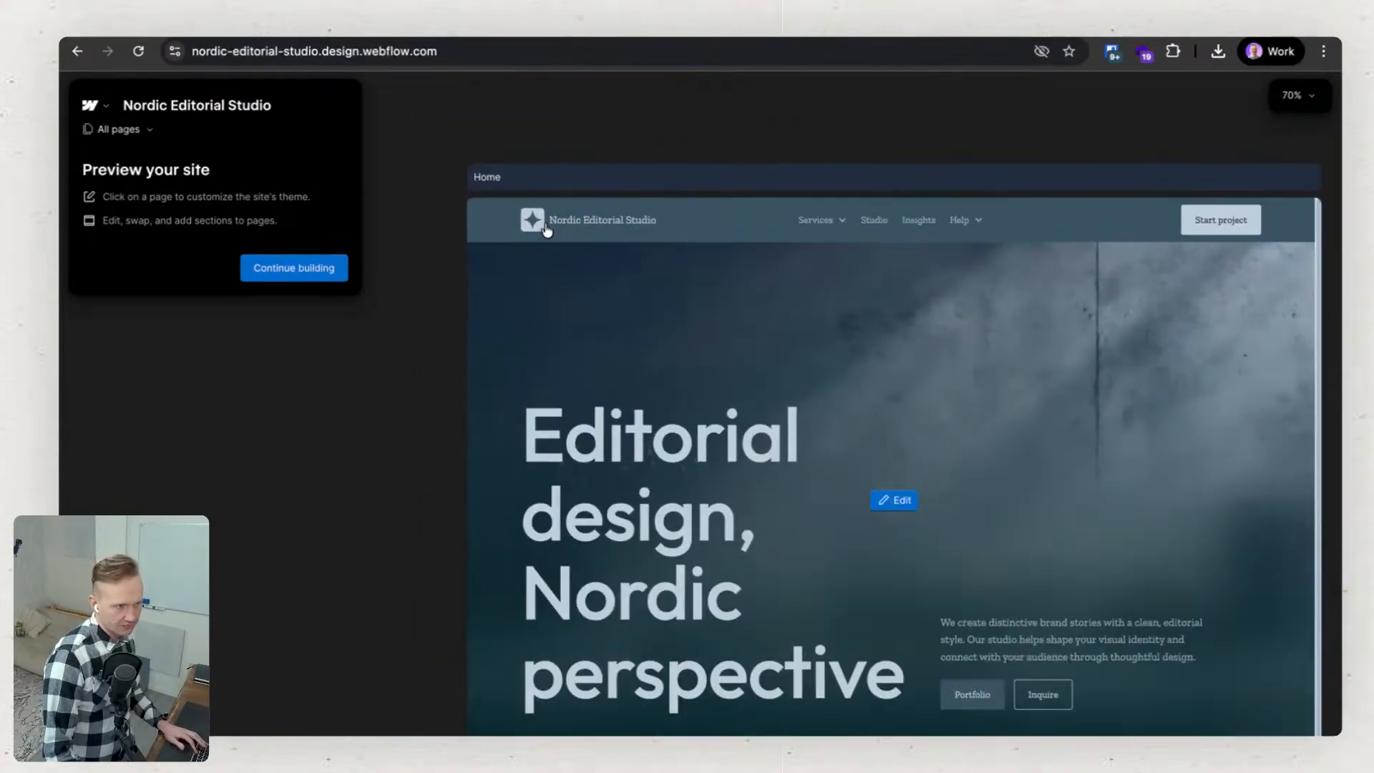
pyautogui.scroll(-1, 862, 276)
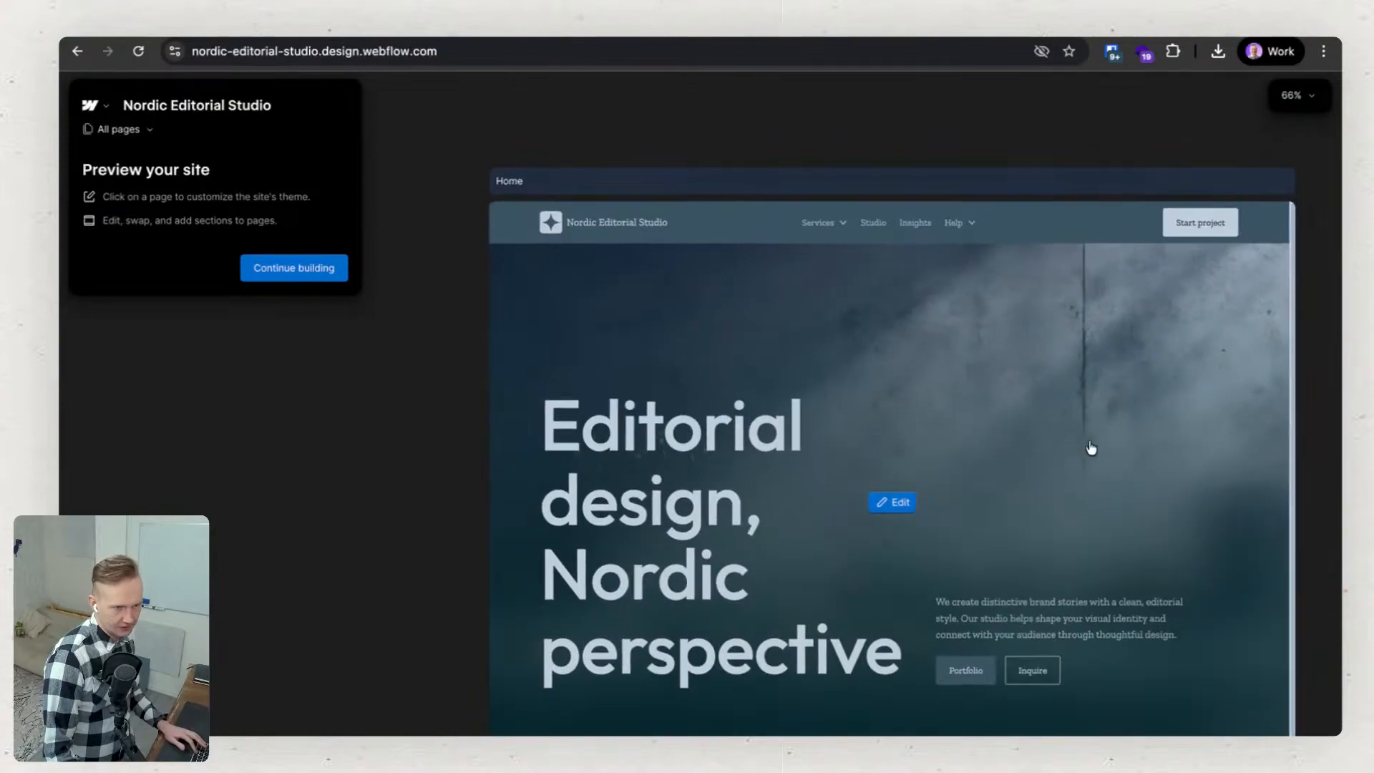
# Open the Home page for editing and look through the theme's color and animation settings.
pyautogui.click(899, 503)
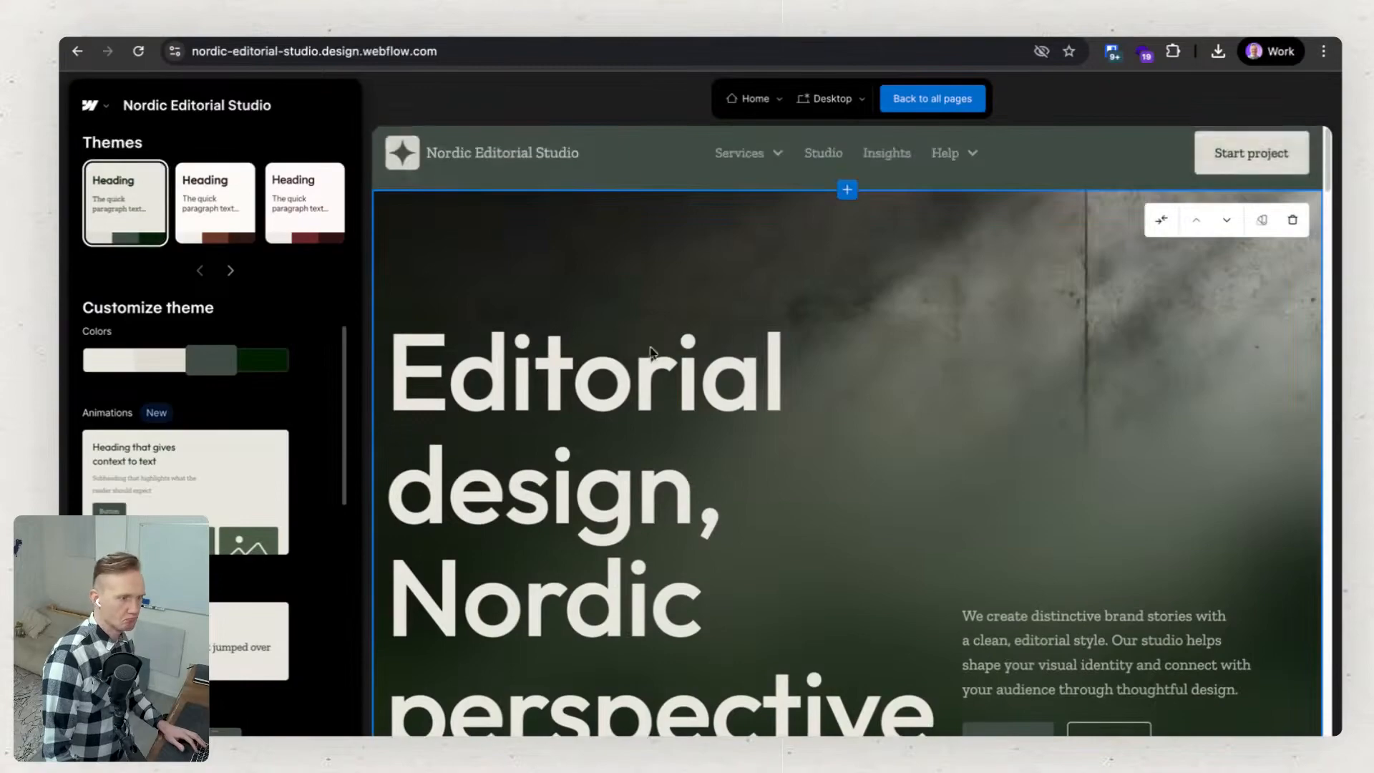
pyautogui.scroll(-4, 1018, 454)
pyautogui.scroll(4, 1004, 435)
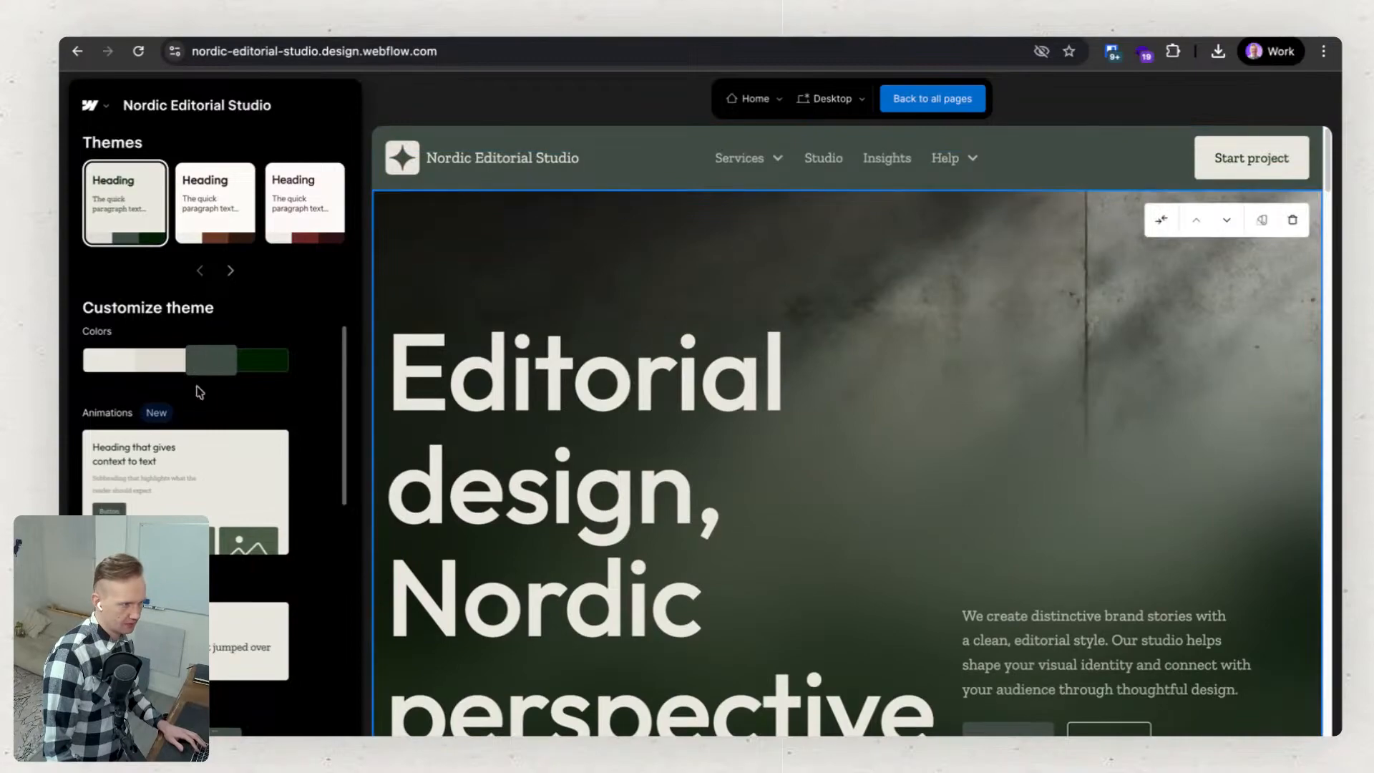
pyautogui.moveTo(205, 458)
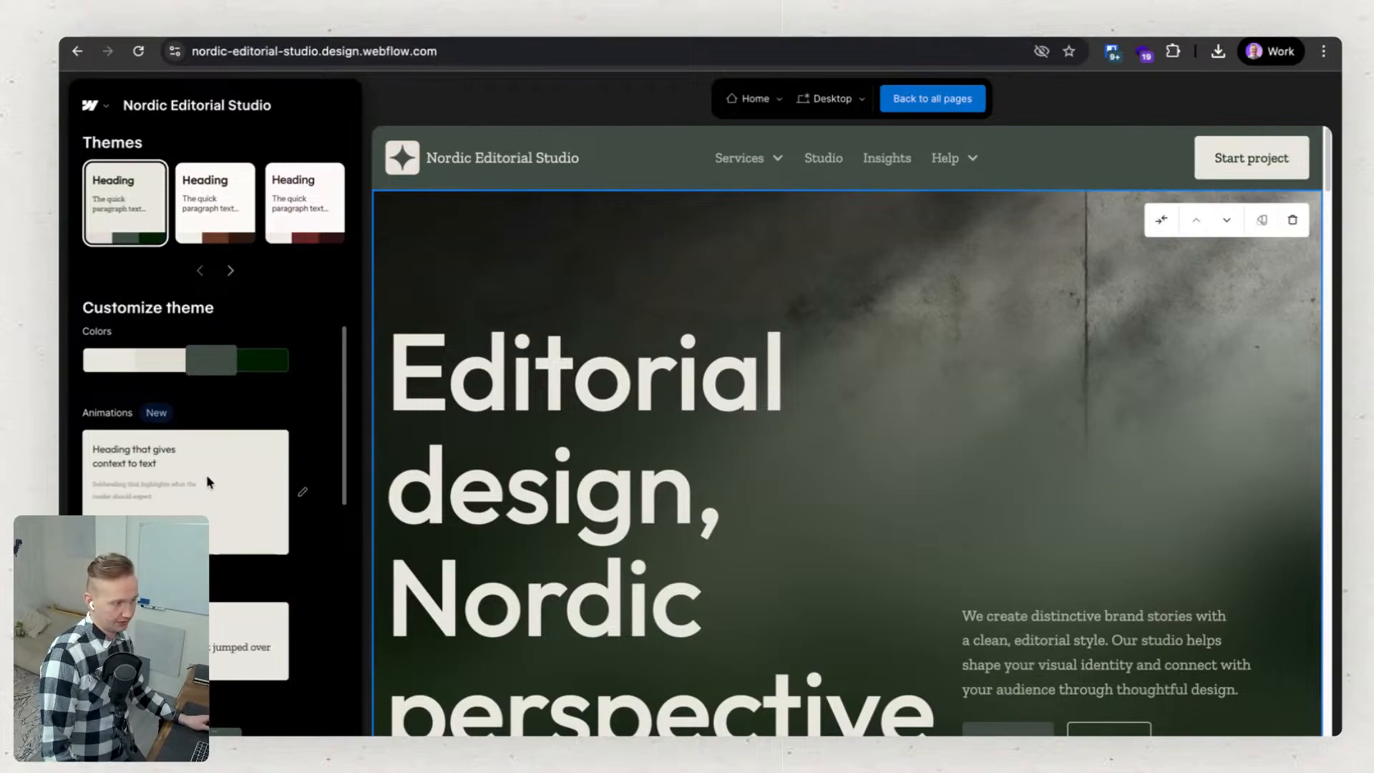
pyautogui.scroll(-2, 206, 475)
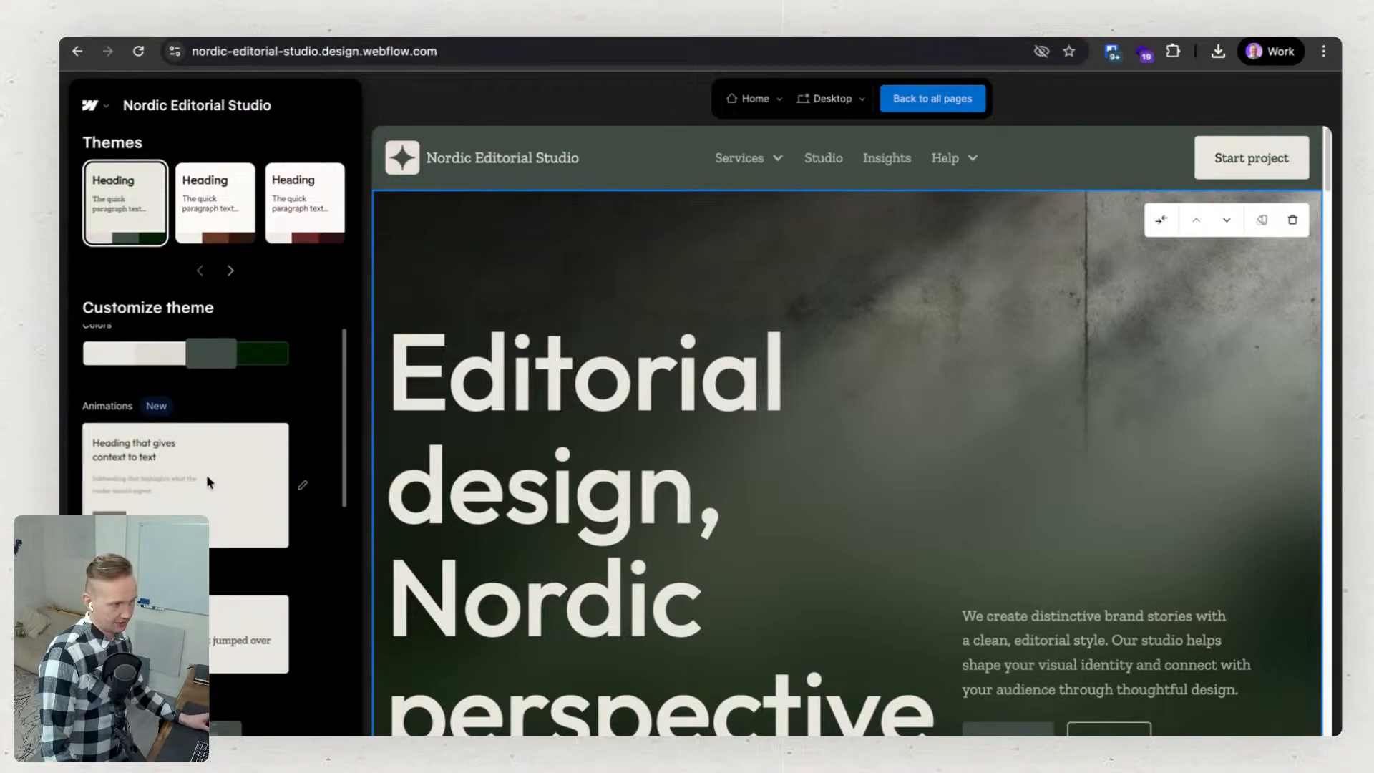
pyautogui.scroll(-4, 204, 478)
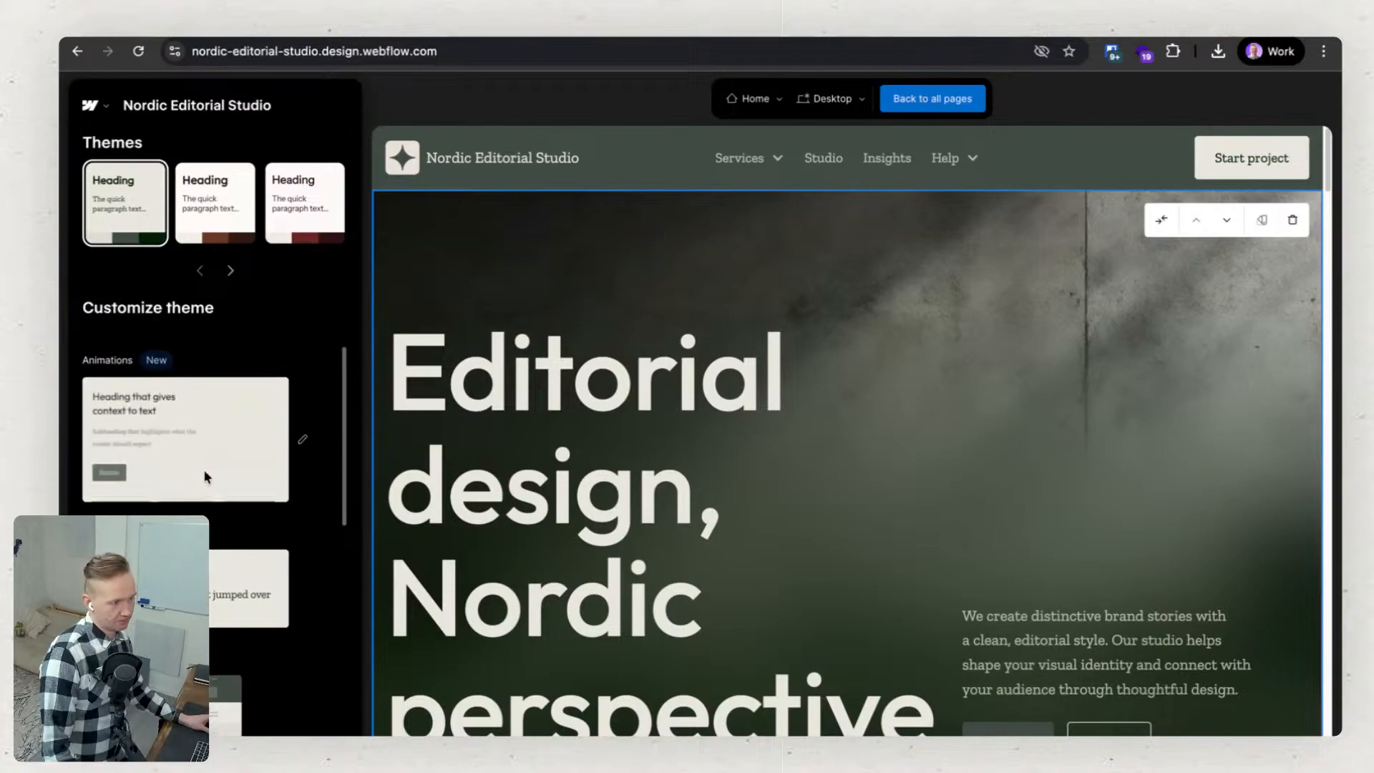
# Look through the theme's customization options for typography, sections, images, buttons and cards.
pyautogui.scroll(-10, 192, 508)
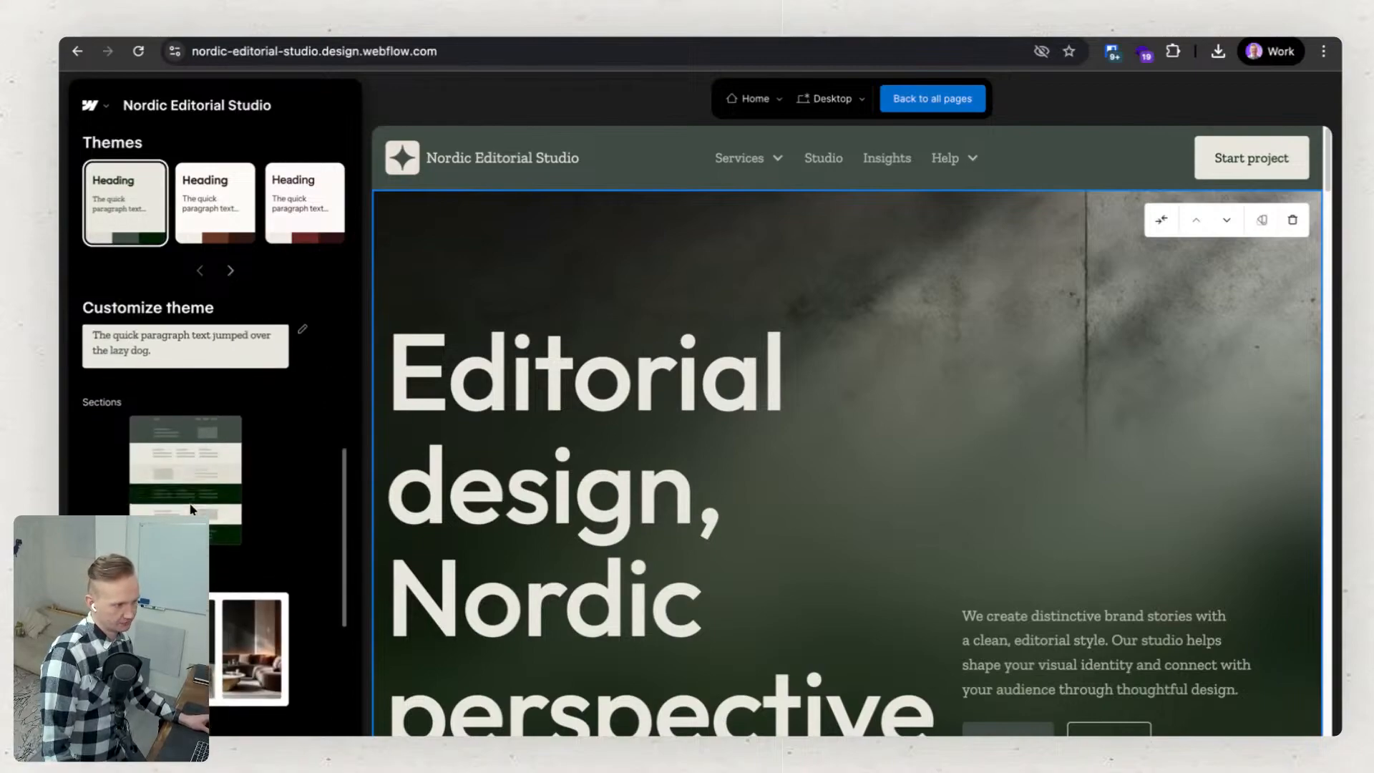
pyautogui.scroll(-5, 192, 508)
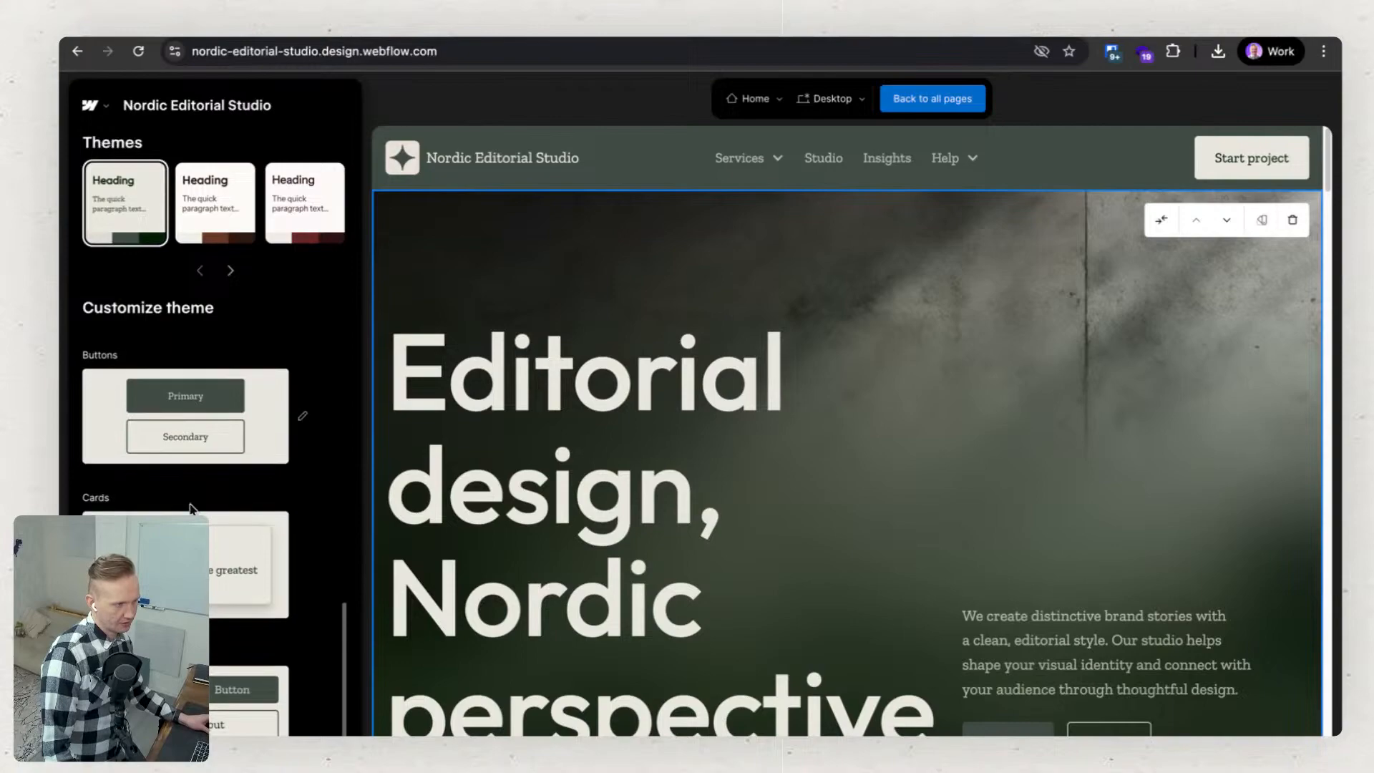
pyautogui.scroll(10, 192, 508)
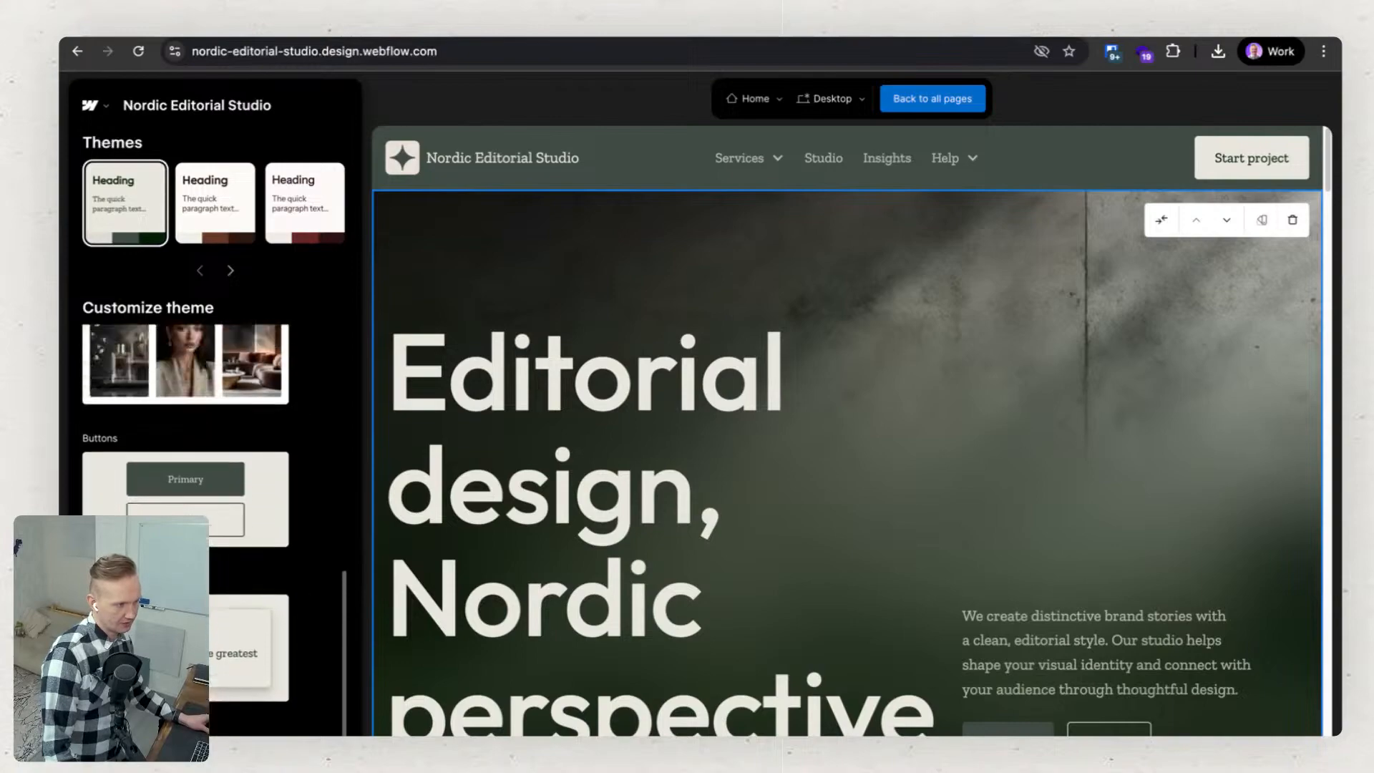
pyautogui.scroll(10, 192, 508)
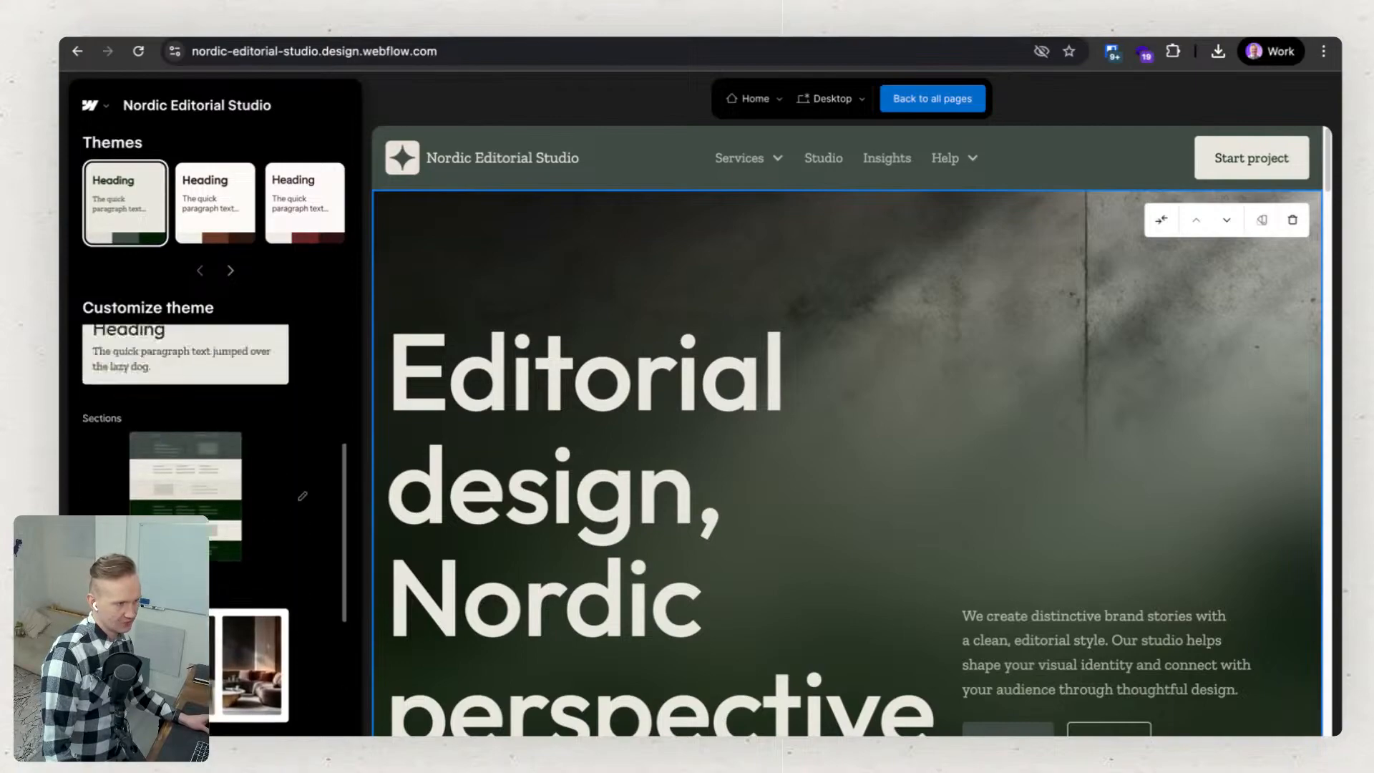
pyautogui.scroll(-3, 188, 608)
pyautogui.scroll(3, 188, 608)
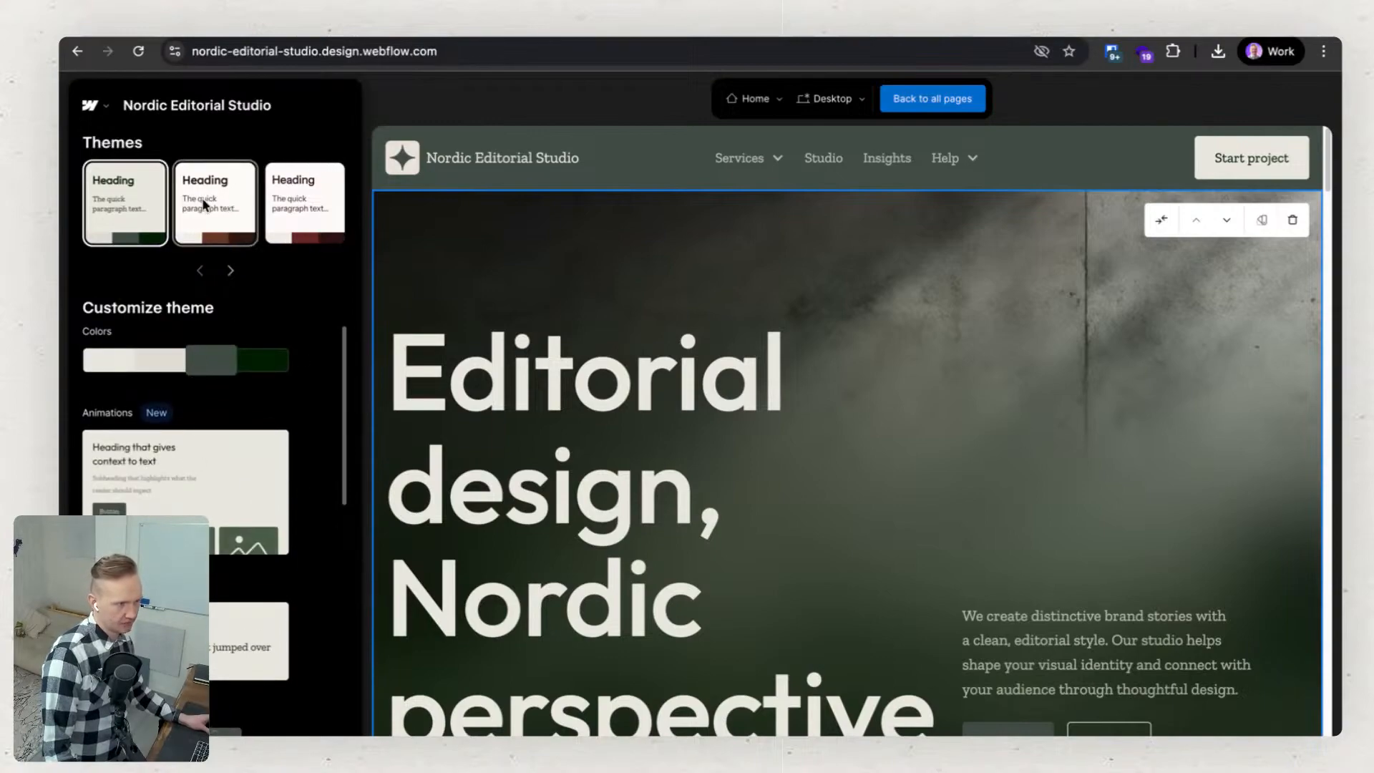
# Try the second, brown theme on the Home page and switch back to the first, green theme.
pyautogui.click(236, 202)
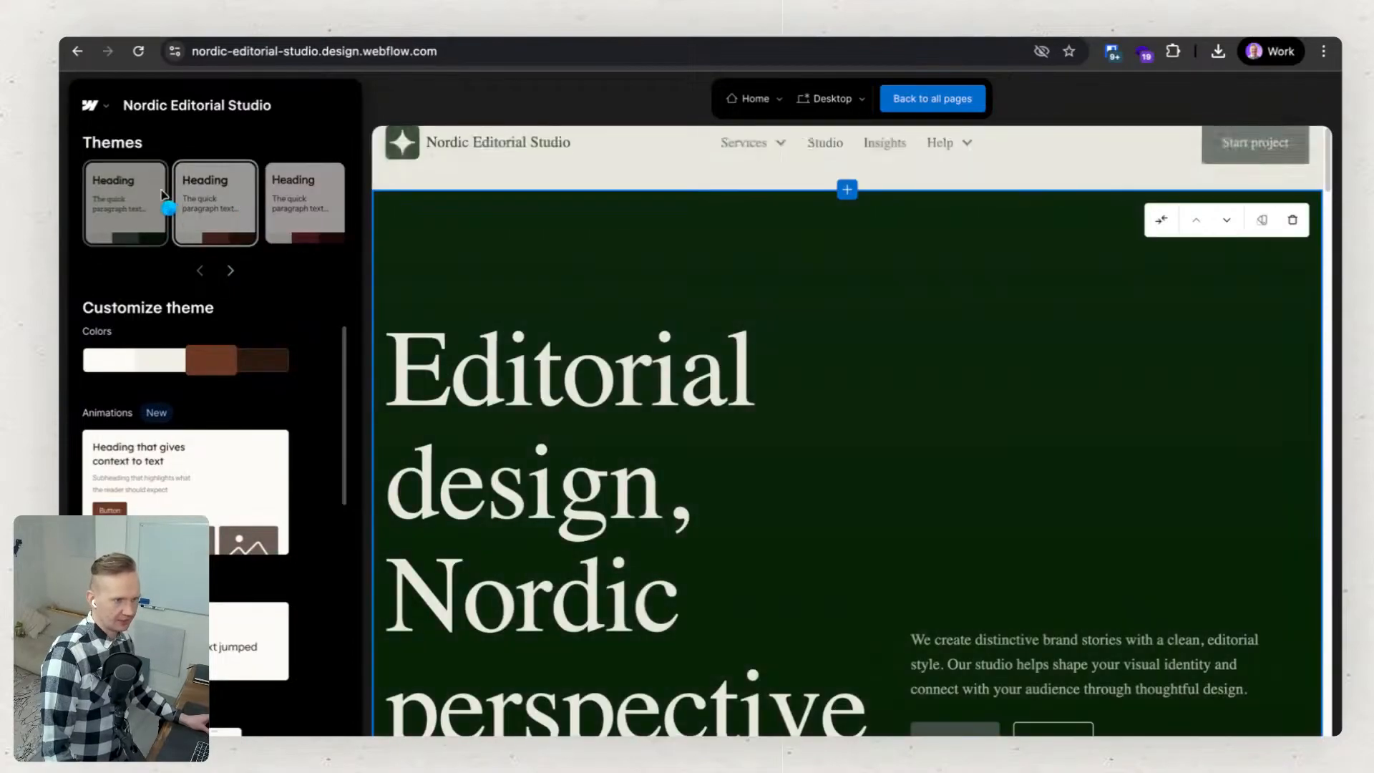
pyautogui.click(121, 207)
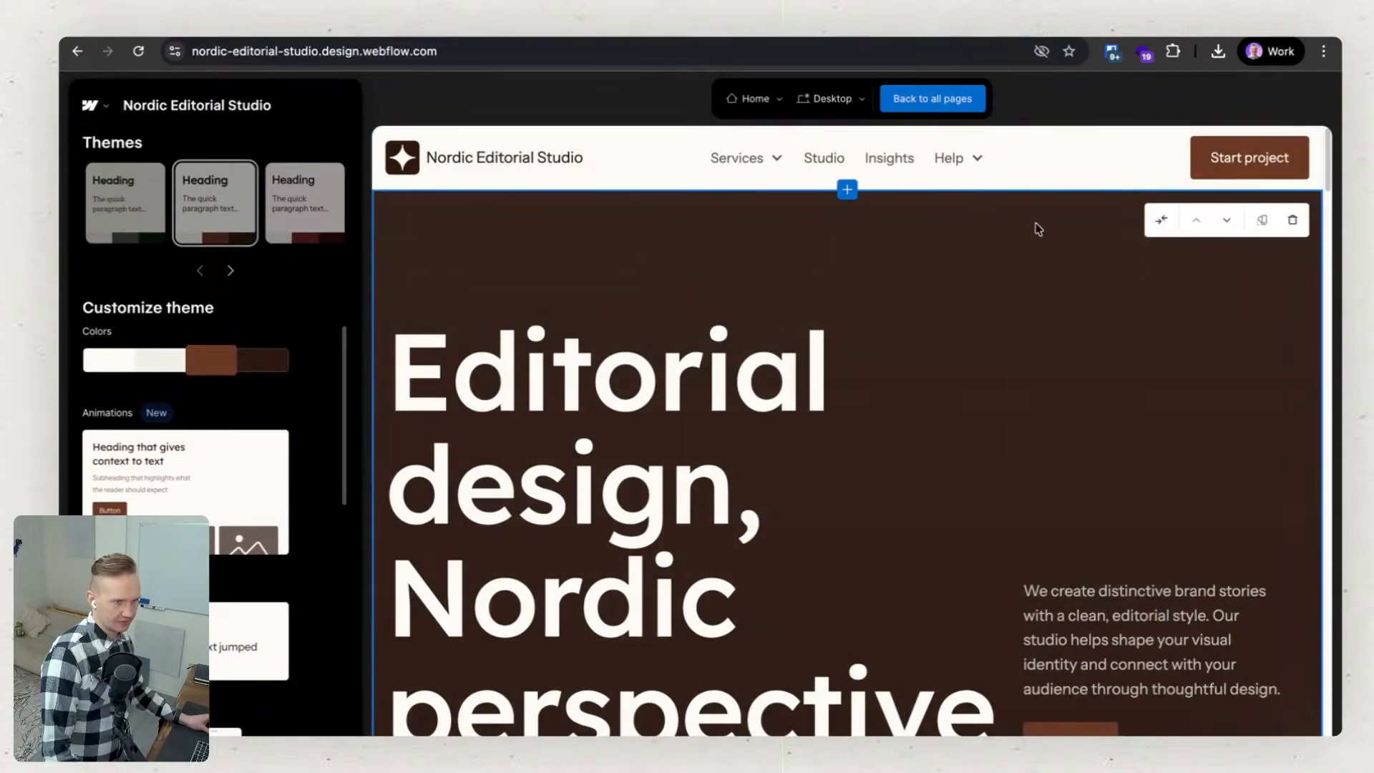
pyautogui.click(236, 207)
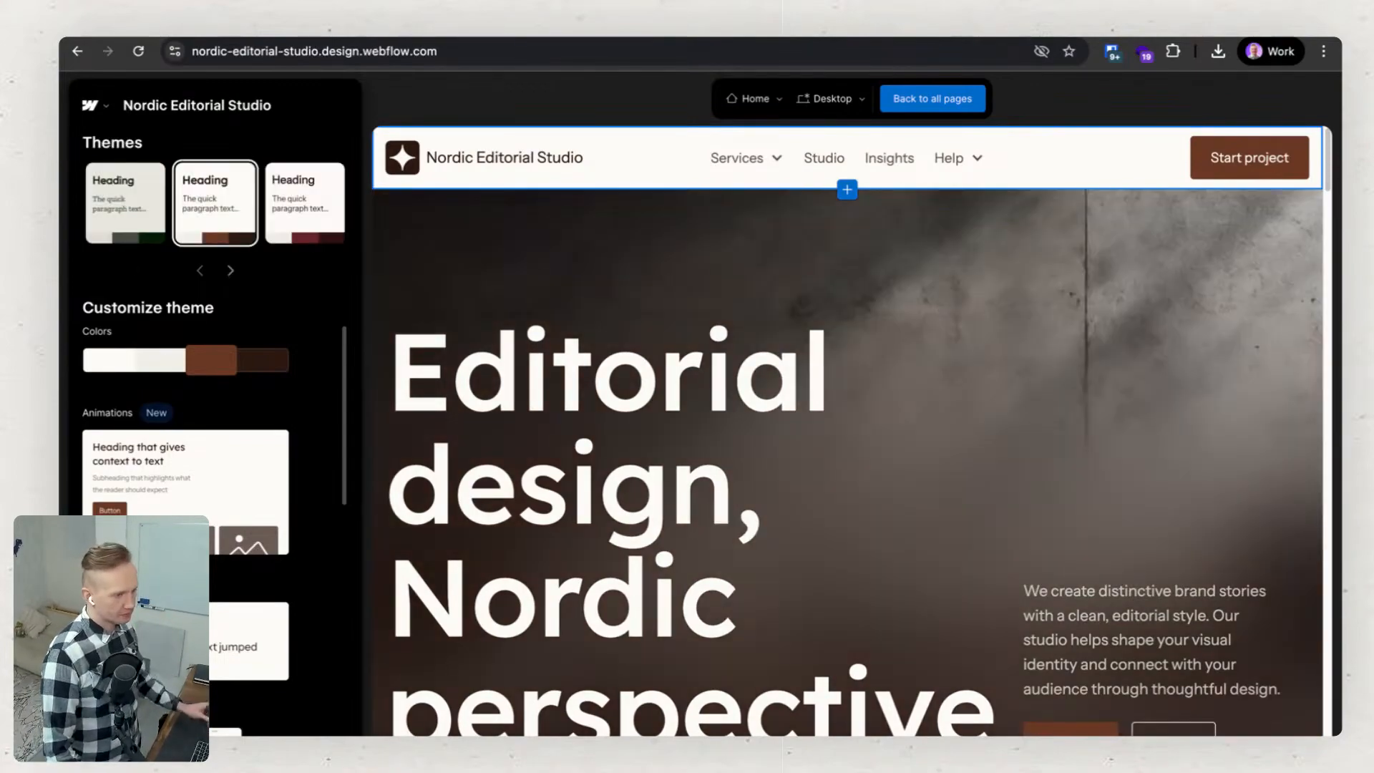
pyautogui.click(135, 196)
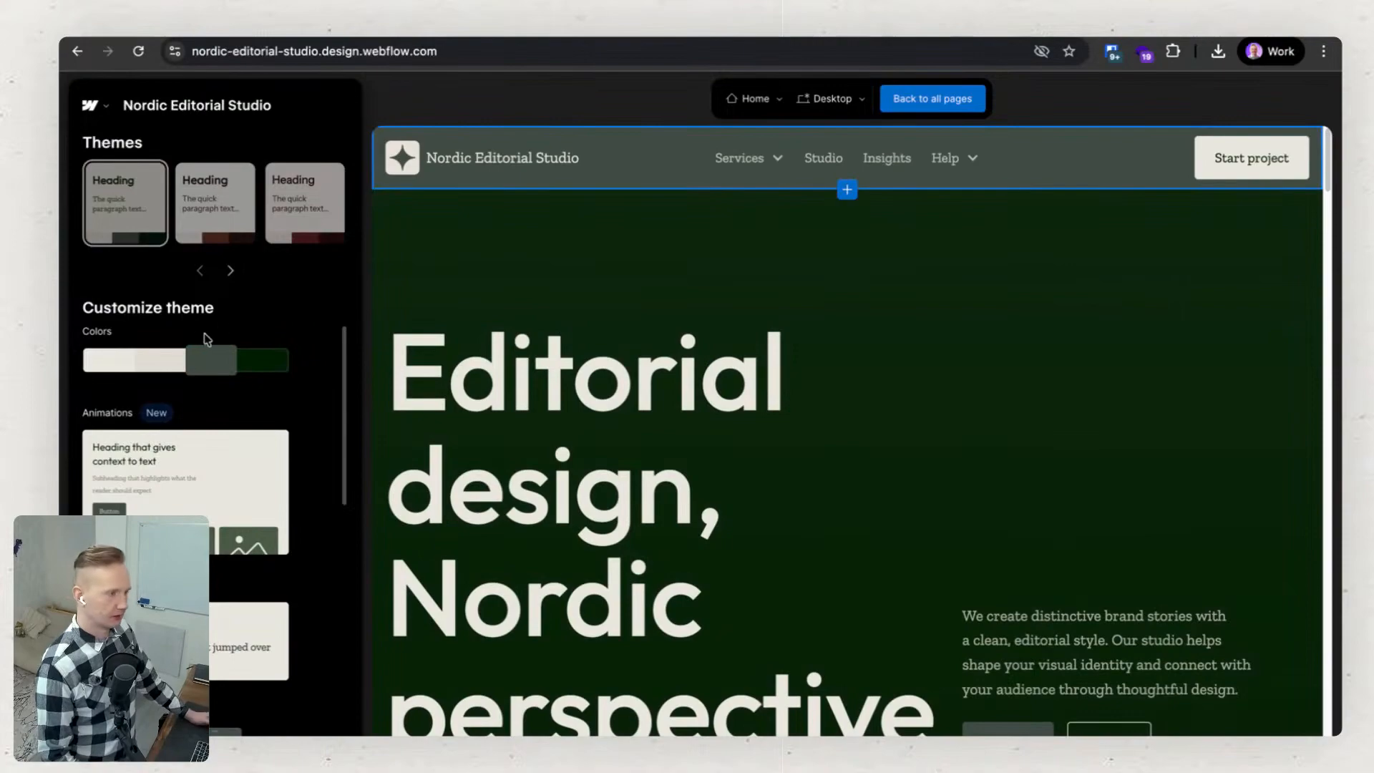
# Open the theme's color settings and preview the light gray-family palettes on the Home page.
pyautogui.moveTo(157, 367)
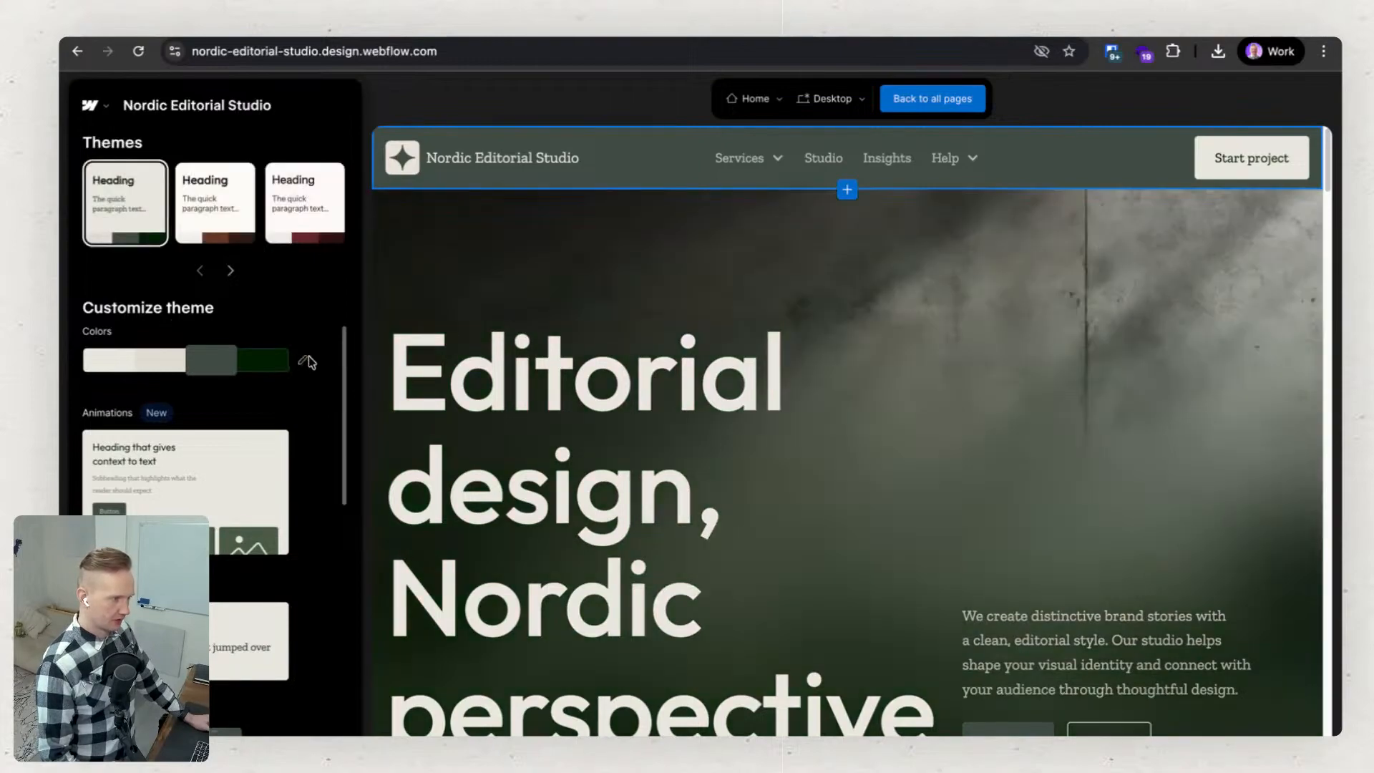
pyautogui.click(305, 360)
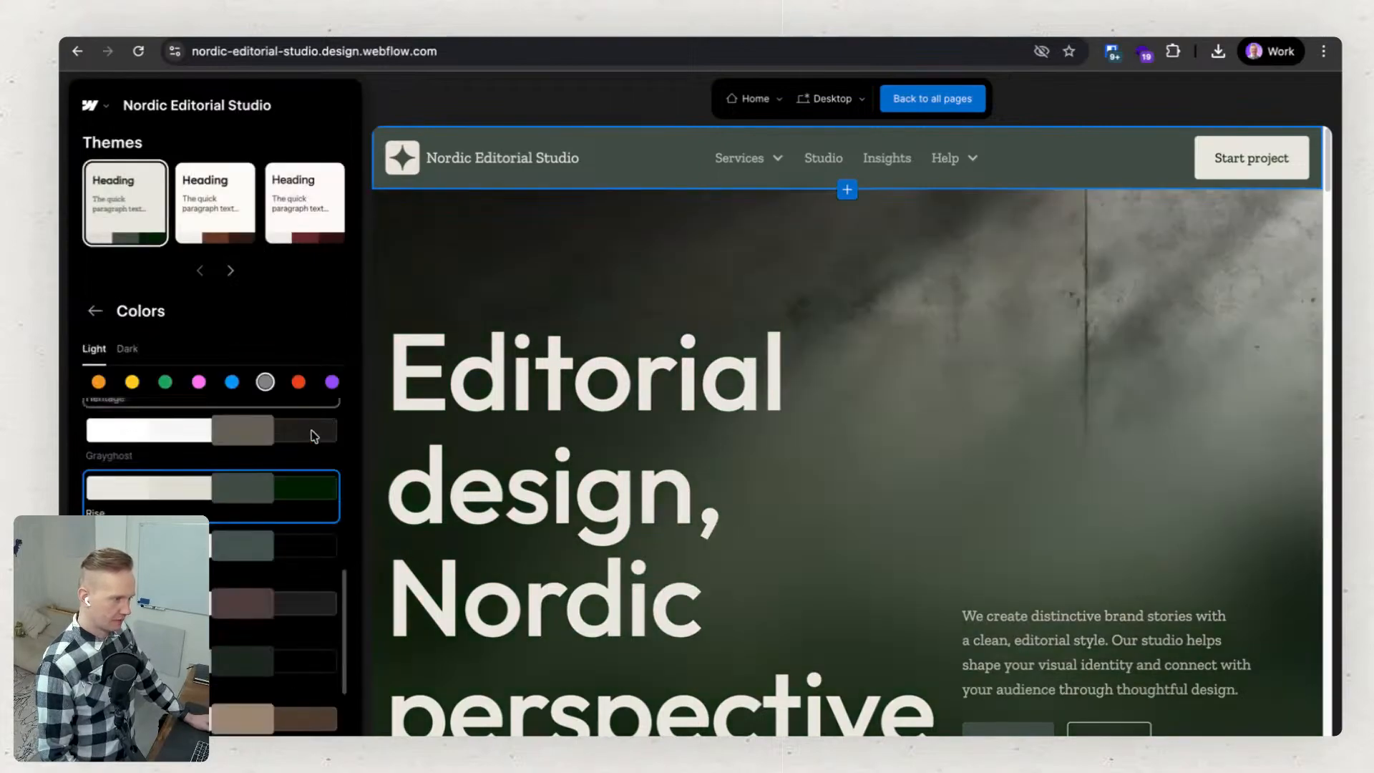
pyautogui.scroll(-8, 301, 572)
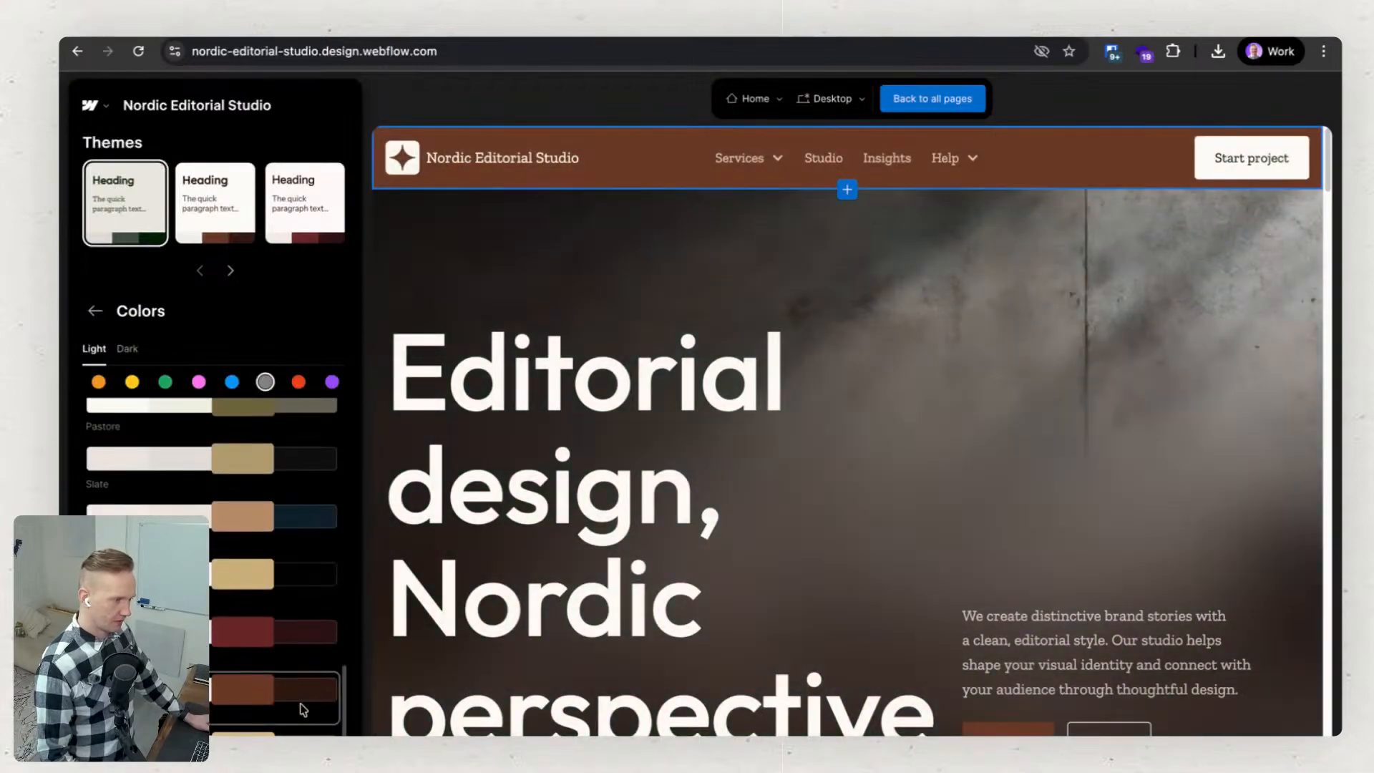
pyautogui.scroll(10, 298, 586)
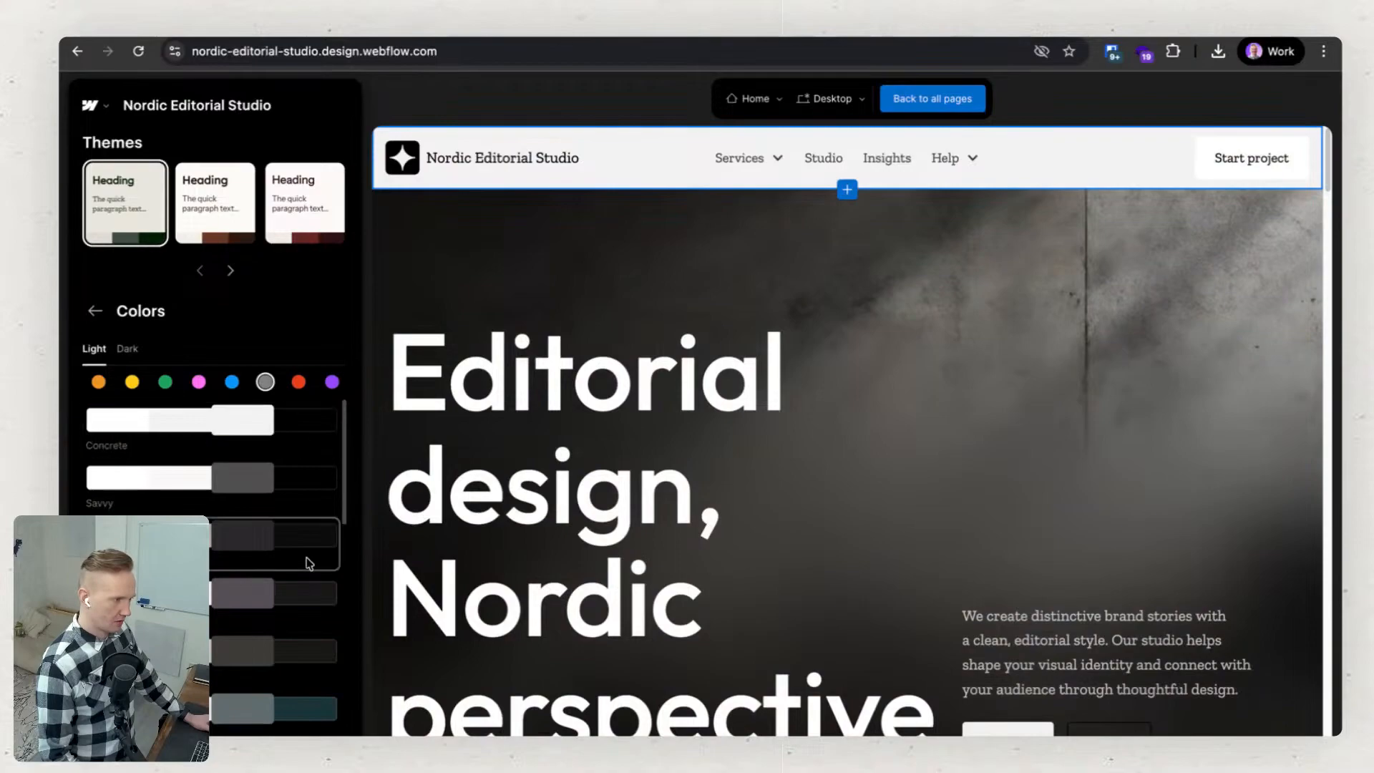
pyautogui.scroll(-3, 294, 544)
pyautogui.scroll(-4, 301, 572)
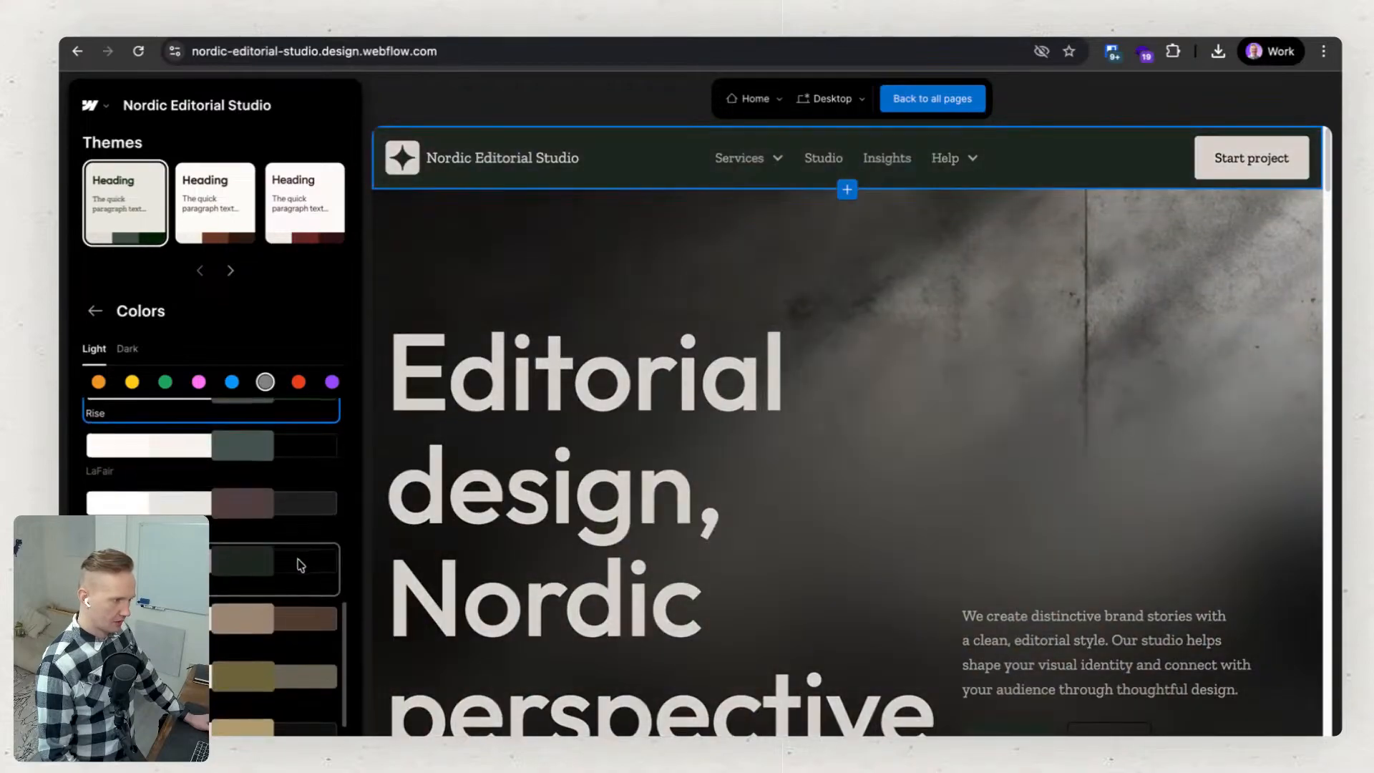
pyautogui.scroll(3, 299, 607)
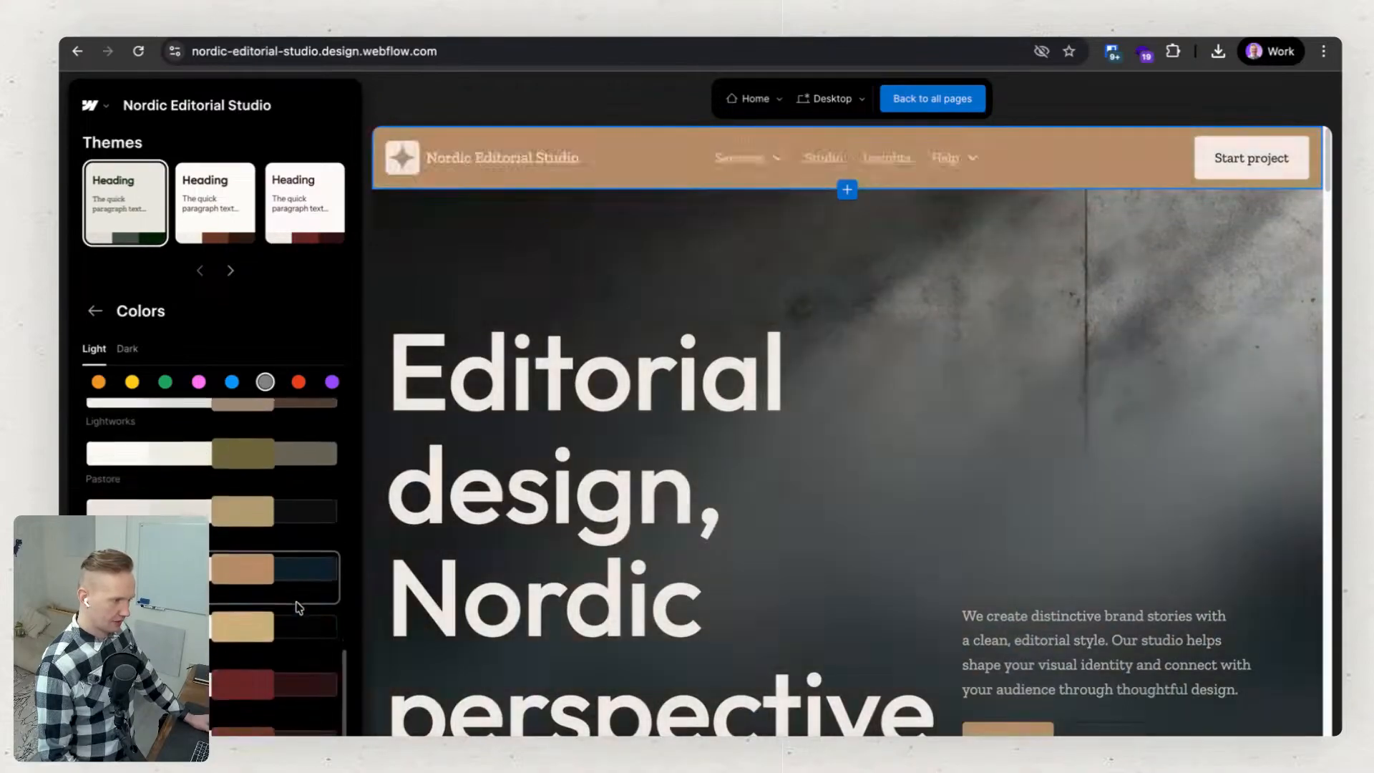
pyautogui.scroll(3, 299, 608)
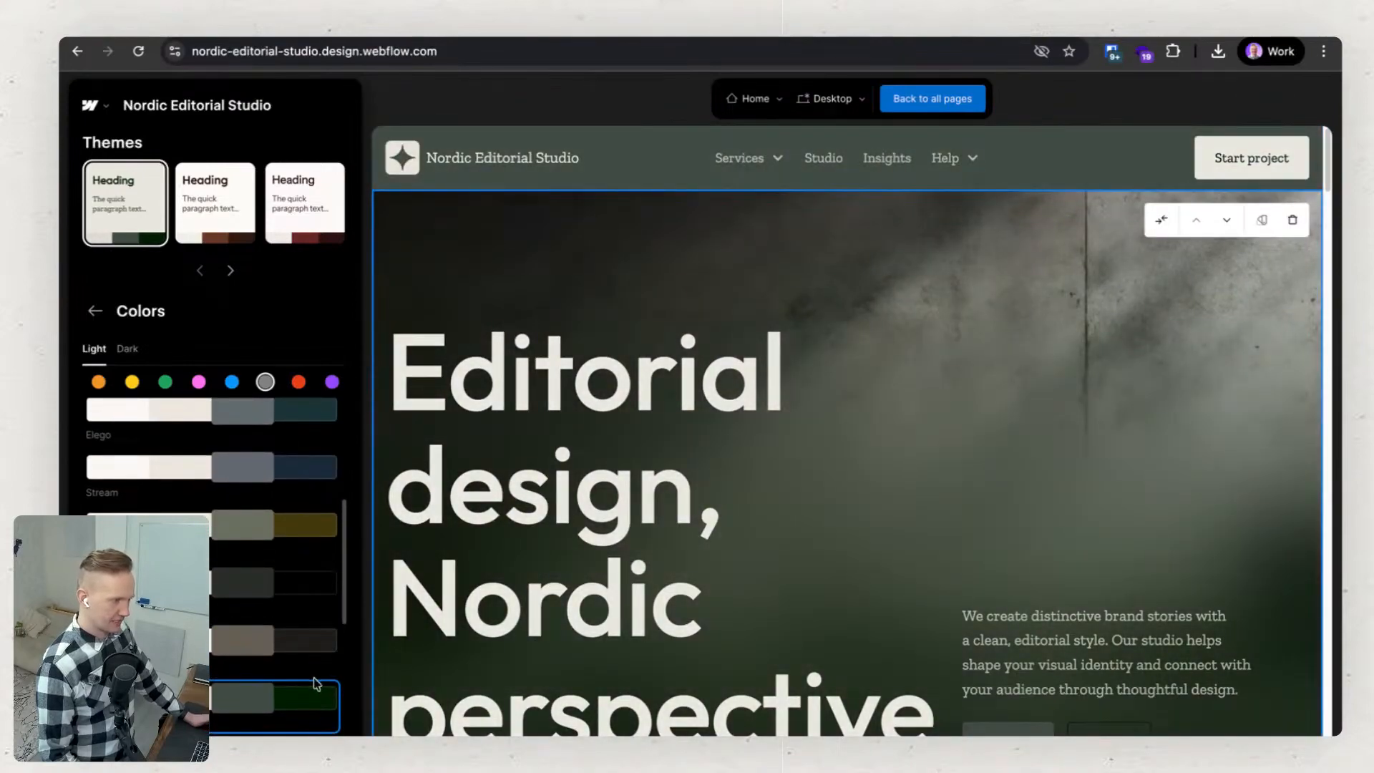
pyautogui.scroll(-3, 275, 705)
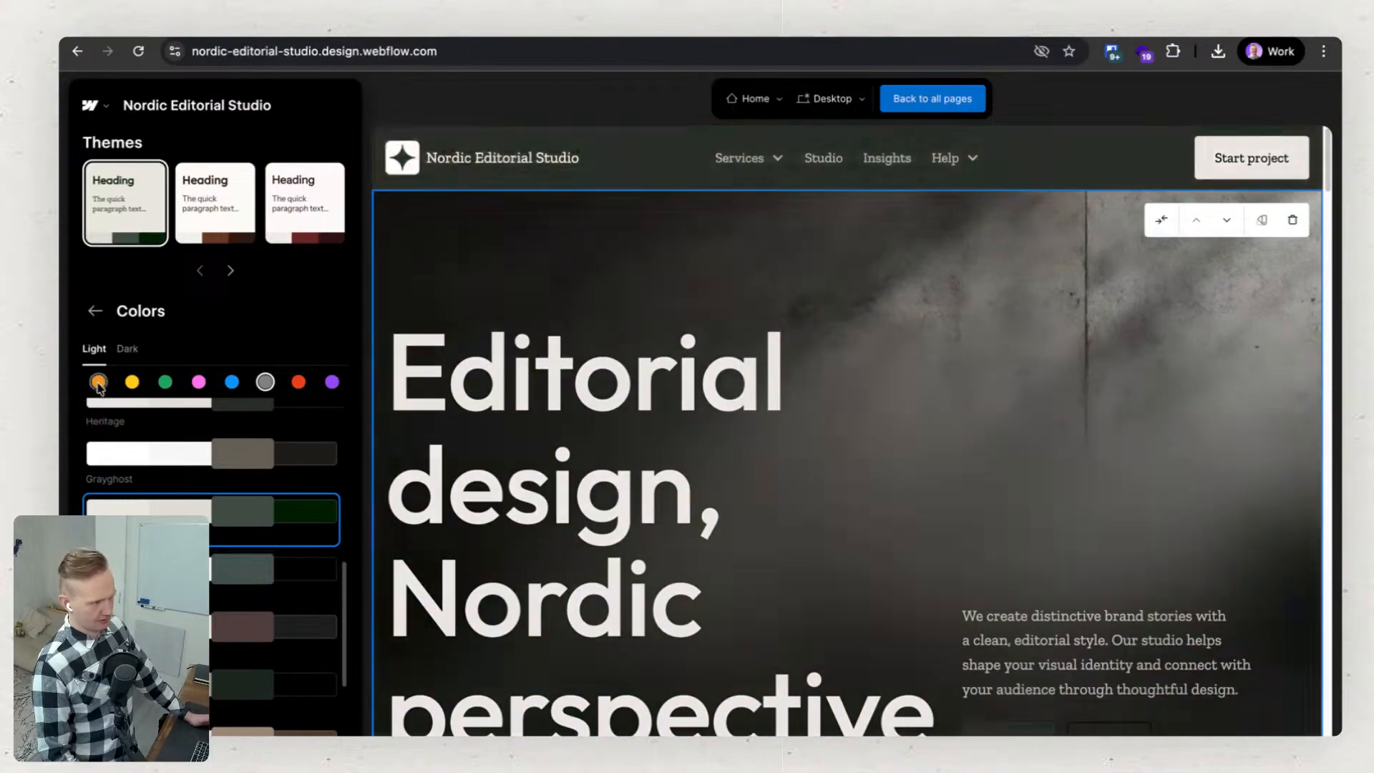
# Browse the light orange and the light and dark yellow palettes, return to the light gray ones, and leave the color settings.
pyautogui.click(98, 383)
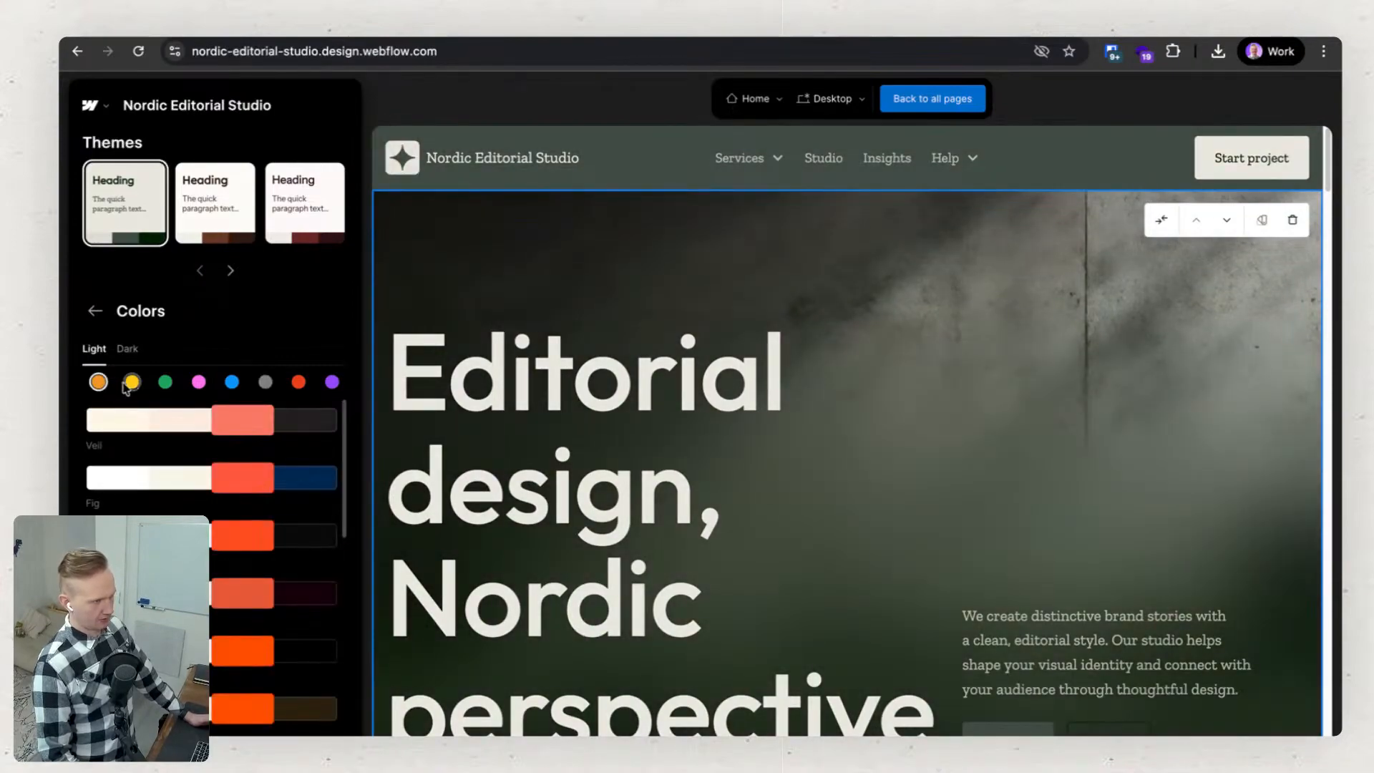
pyautogui.click(132, 382)
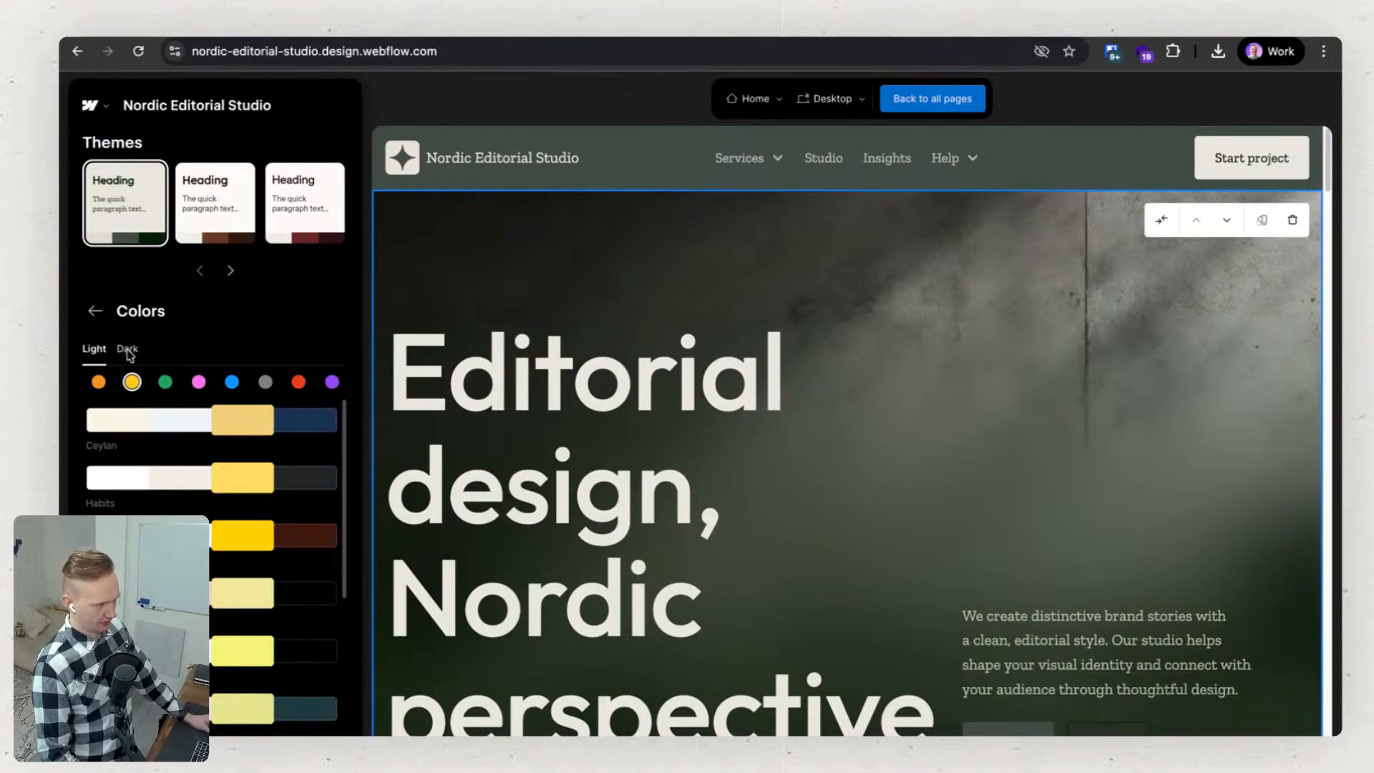
pyautogui.click(129, 351)
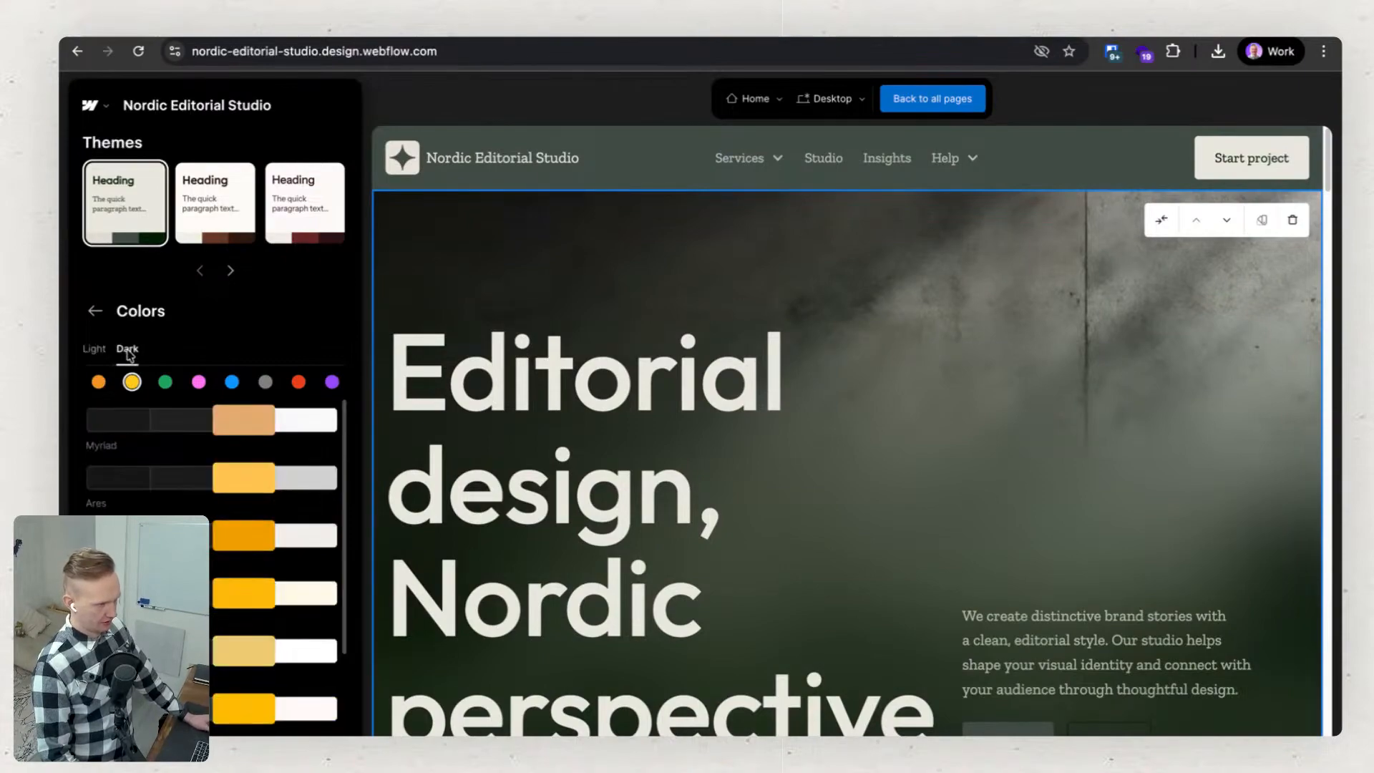
pyautogui.scroll(-10, 1111, 730)
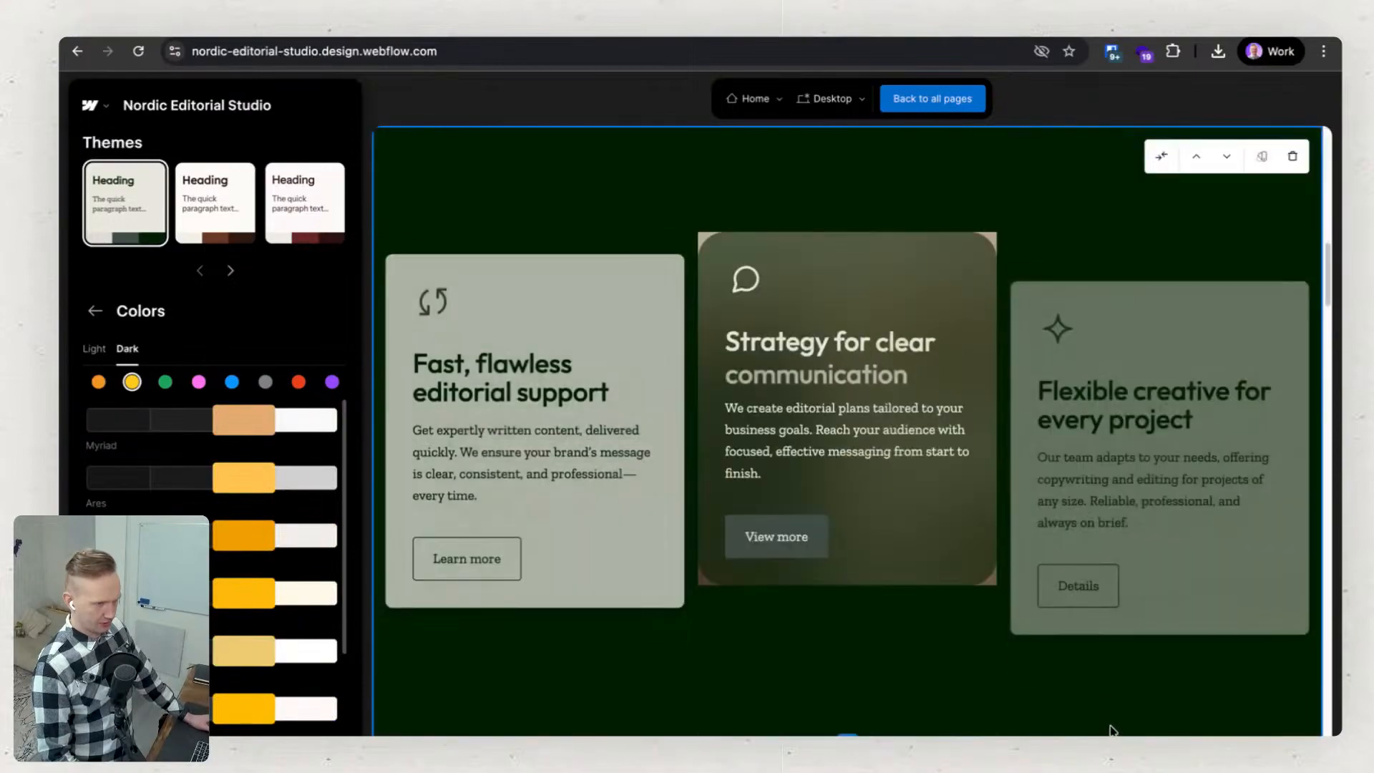
pyautogui.scroll(5, 1111, 729)
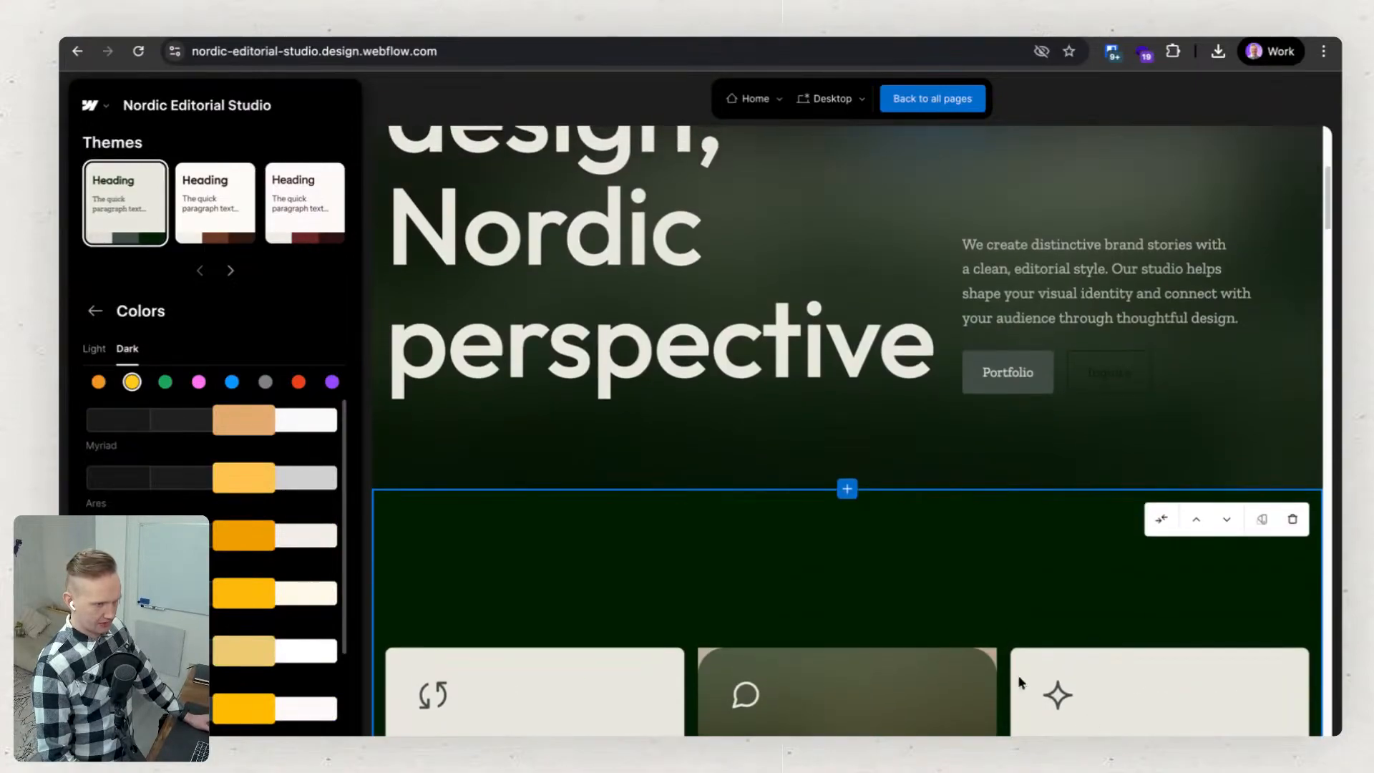
pyautogui.scroll(5, 928, 693)
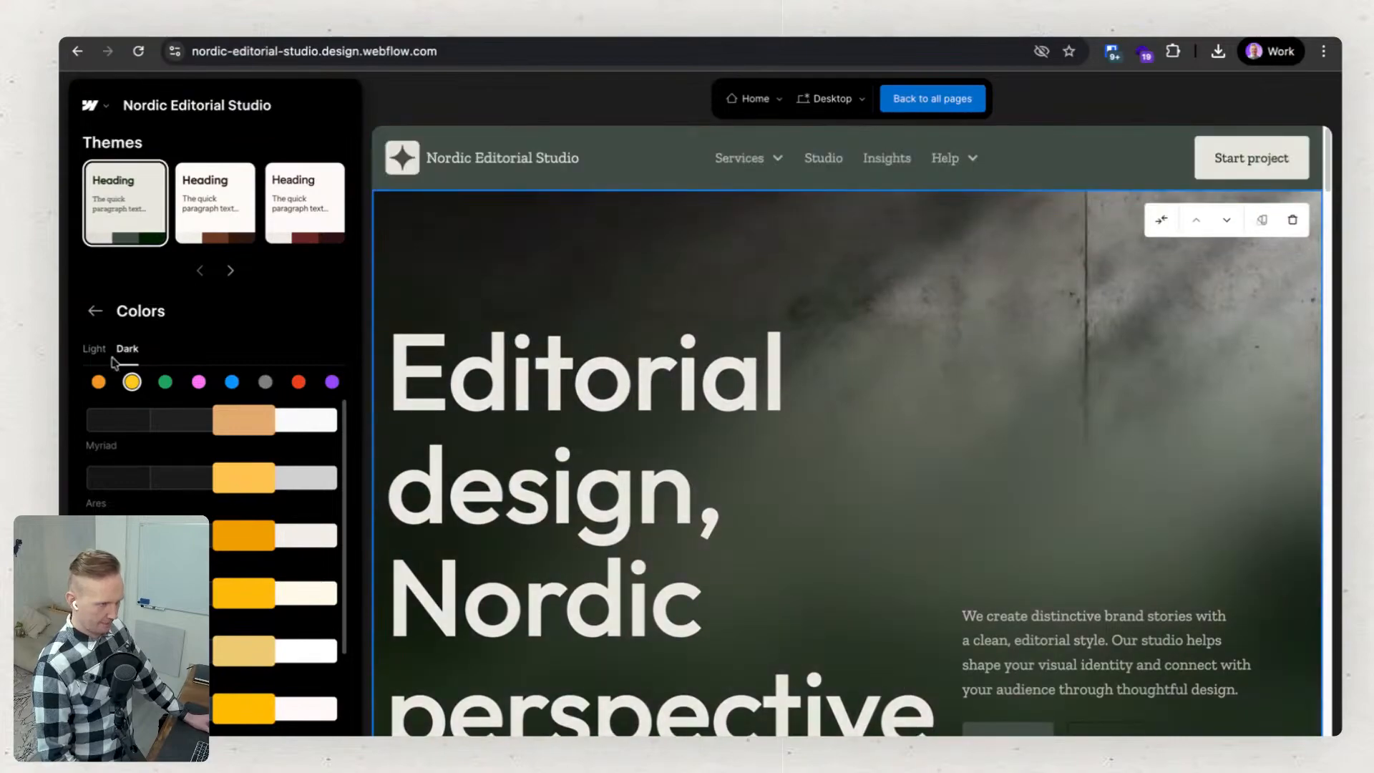
pyautogui.click(100, 352)
pyautogui.click(265, 381)
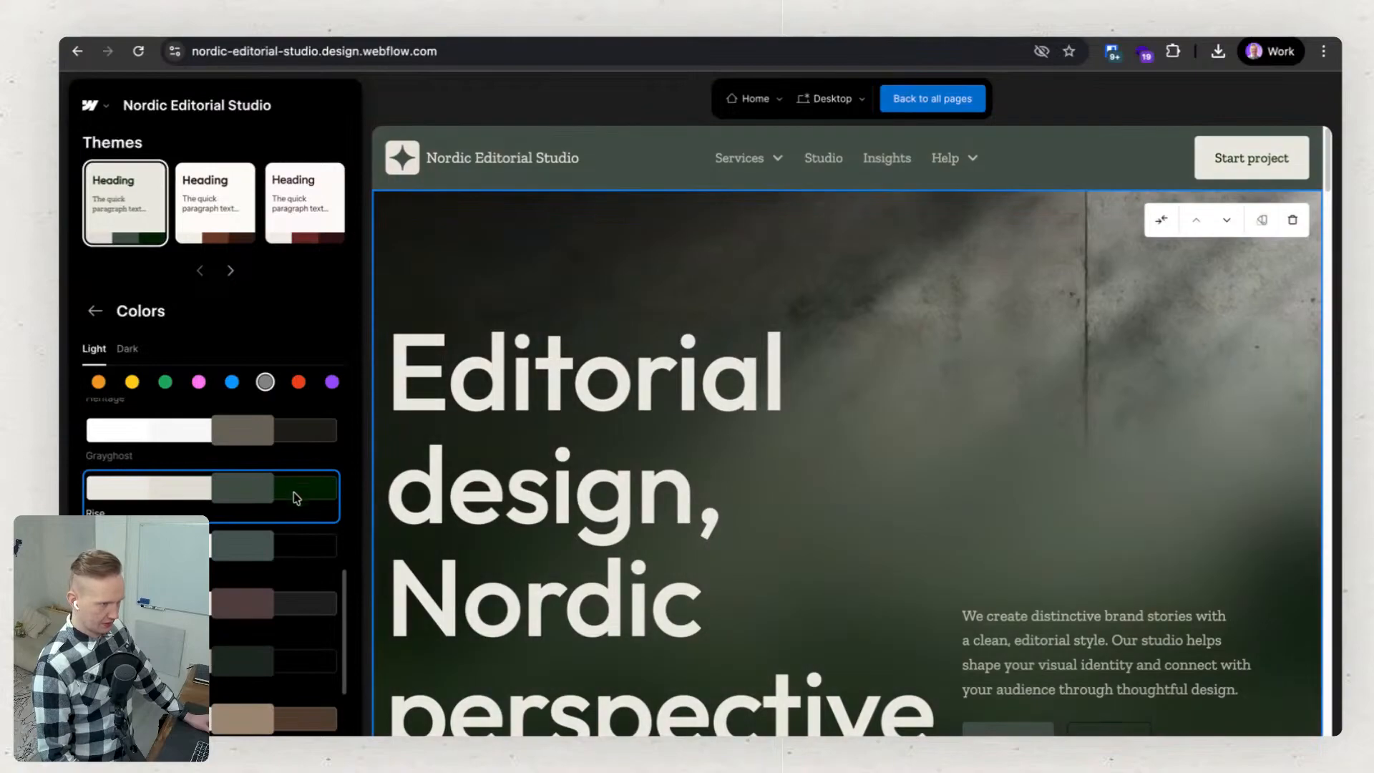
pyautogui.click(96, 311)
# Set the theme's animation type to Fade In and return to the theme customization overview.
pyautogui.scroll(-1, 215, 469)
pyautogui.scroll(1, 235, 497)
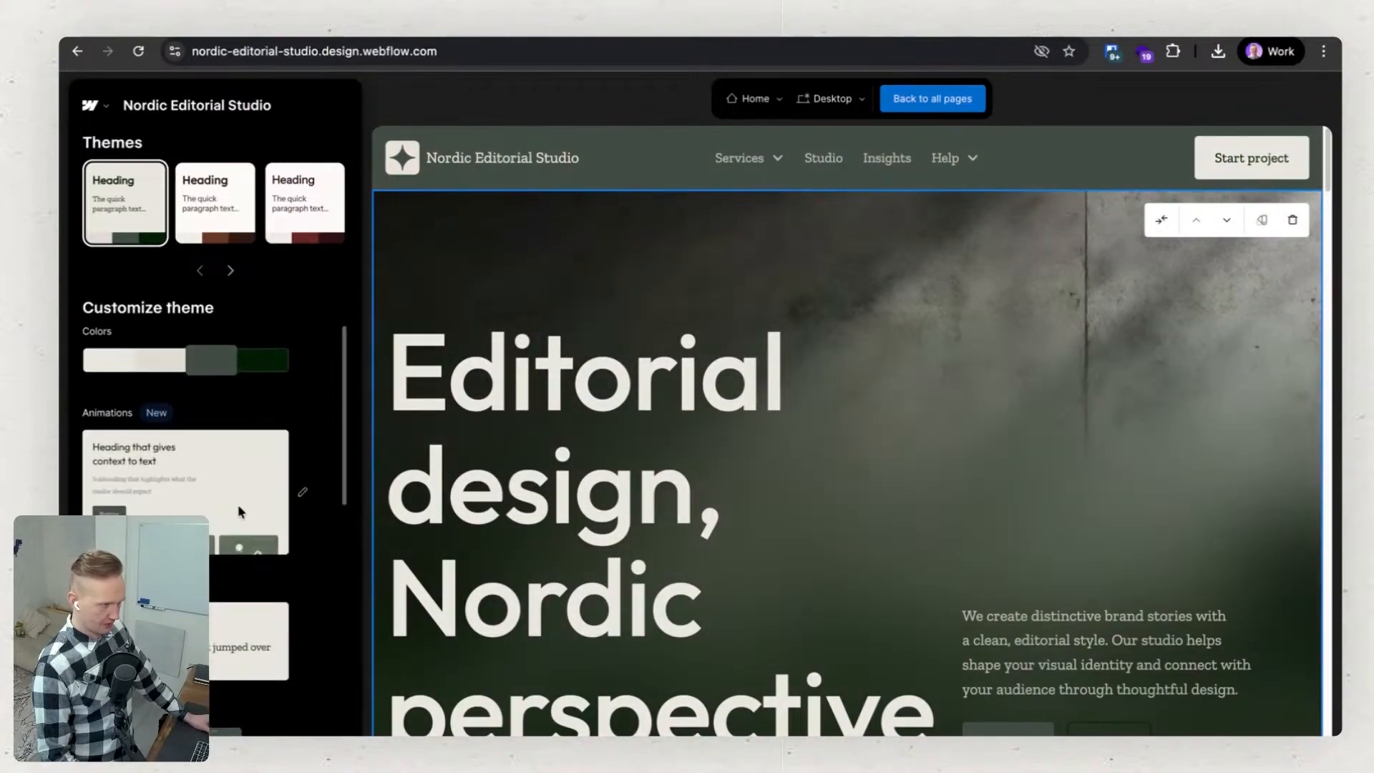
pyautogui.click(239, 507)
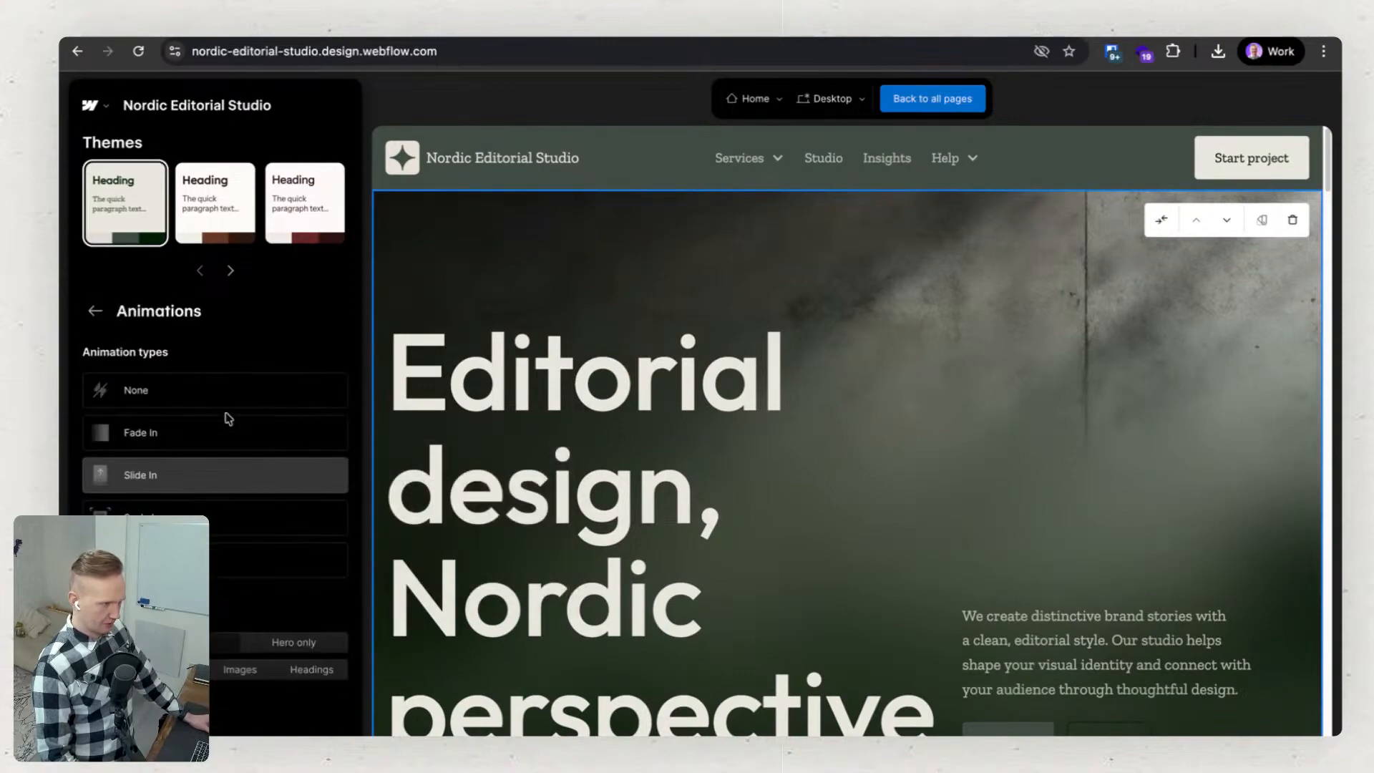
pyautogui.moveTo(234, 428)
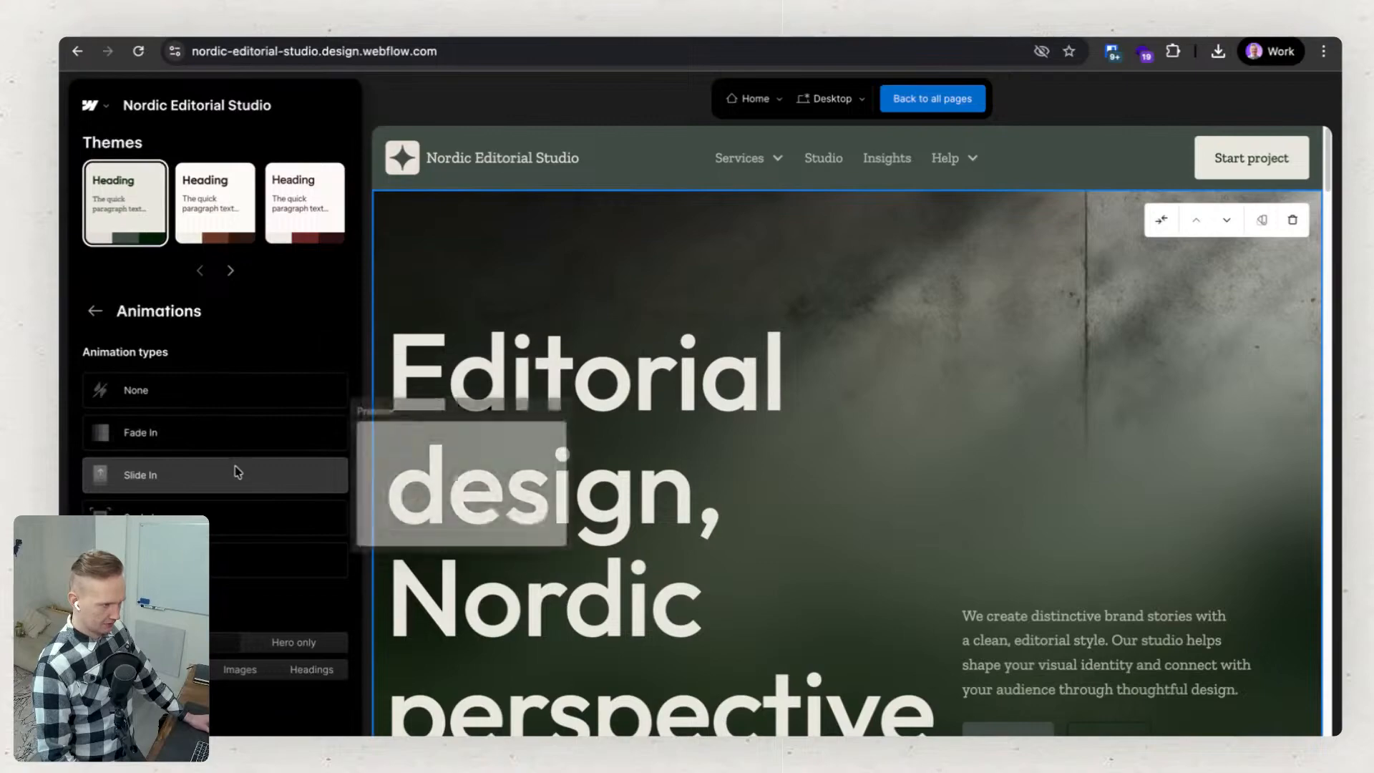
pyautogui.click(230, 434)
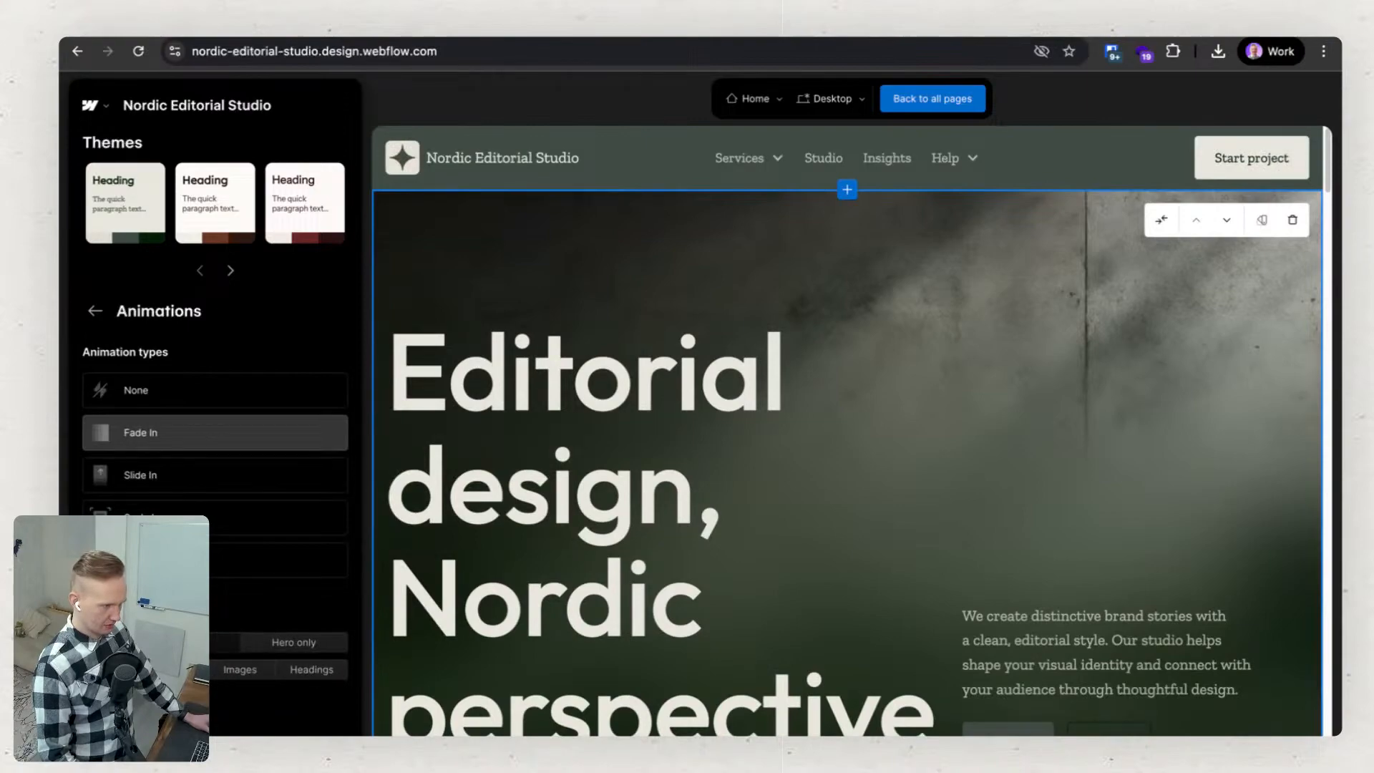
pyautogui.click(96, 309)
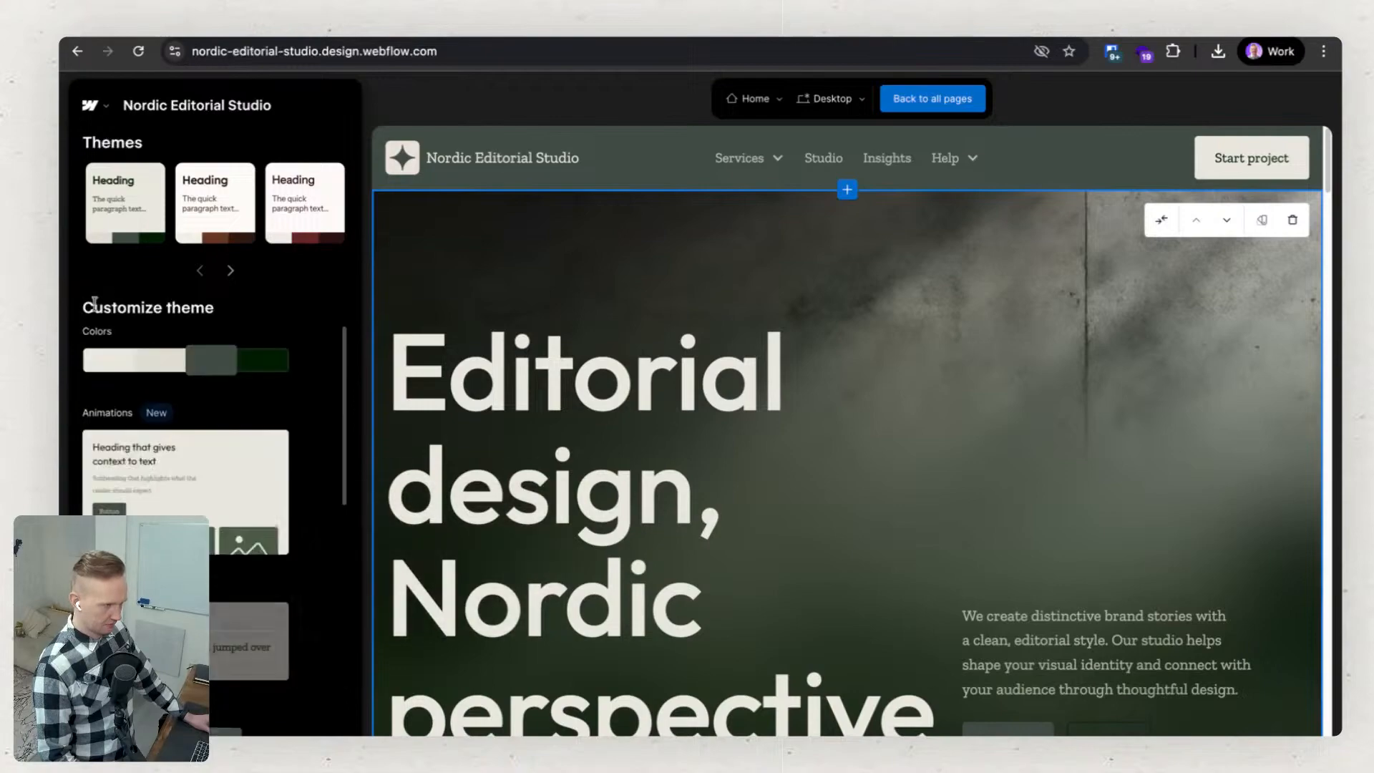
# Open the theme's typography settings and preview the Creative font pairings on the Home page.
pyautogui.scroll(-3, 229, 465)
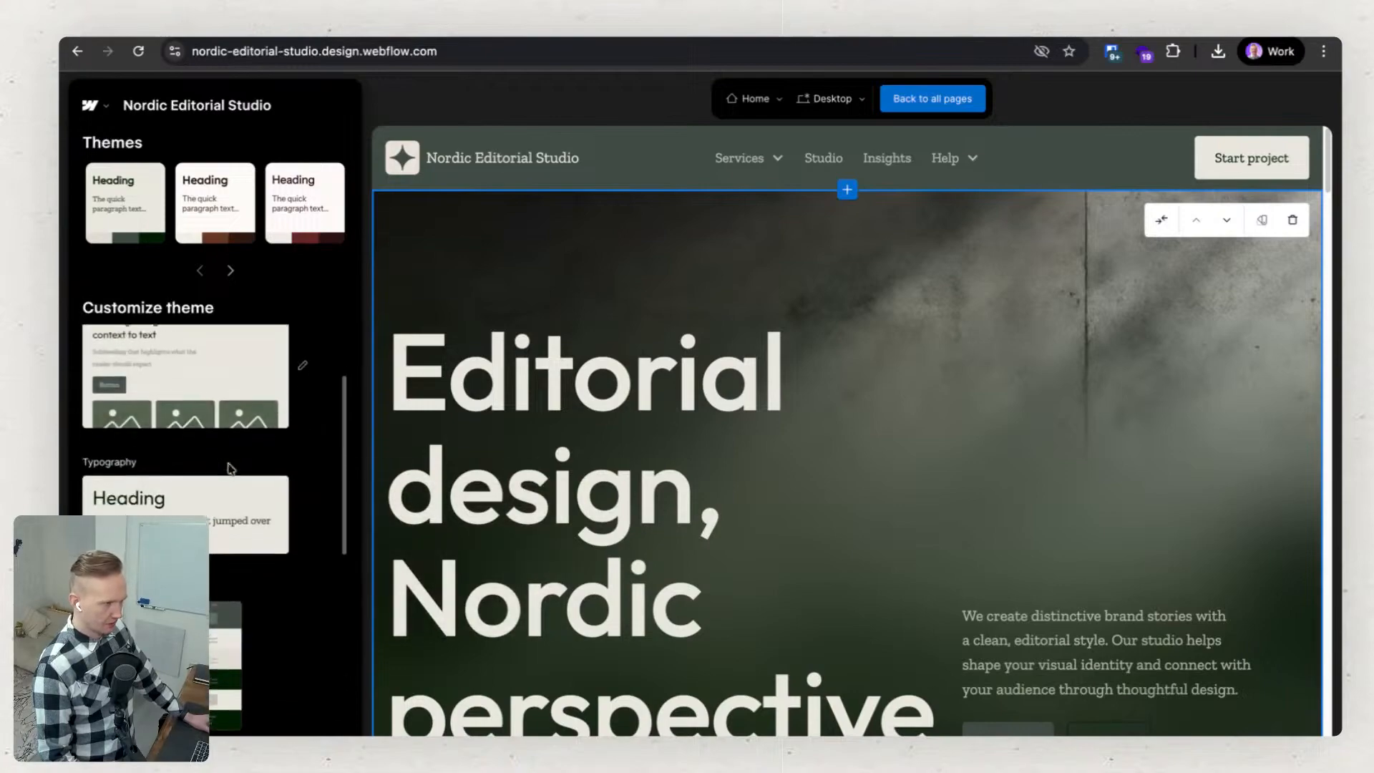
pyautogui.click(227, 484)
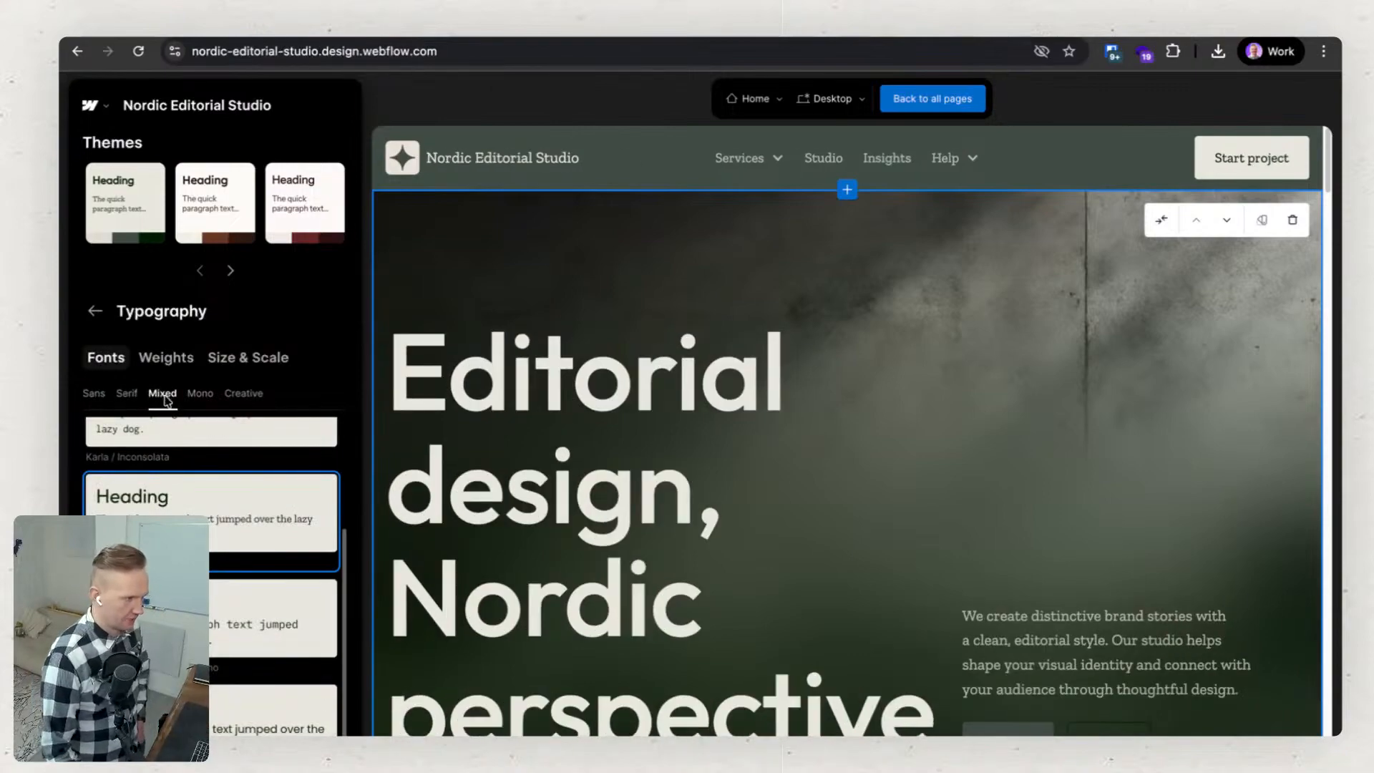
pyautogui.click(244, 395)
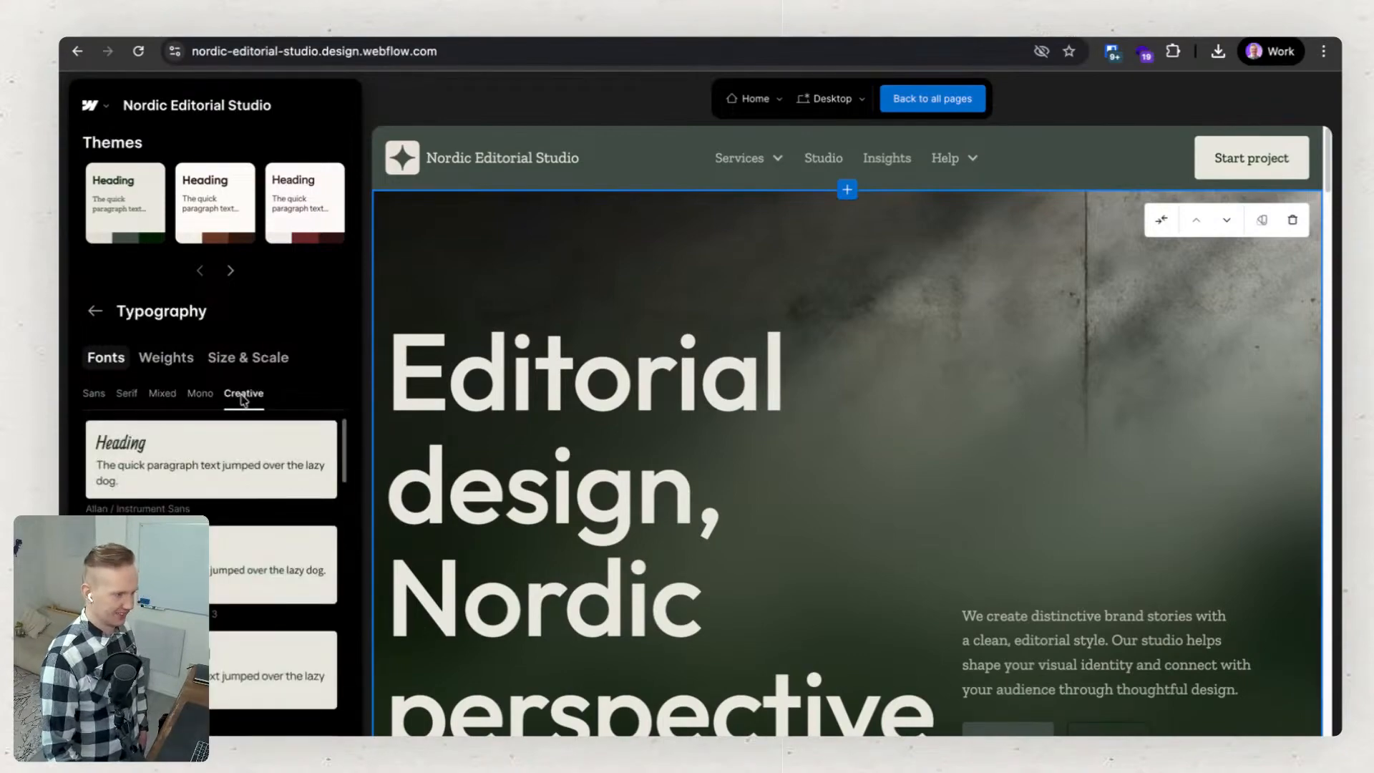
pyautogui.click(214, 465)
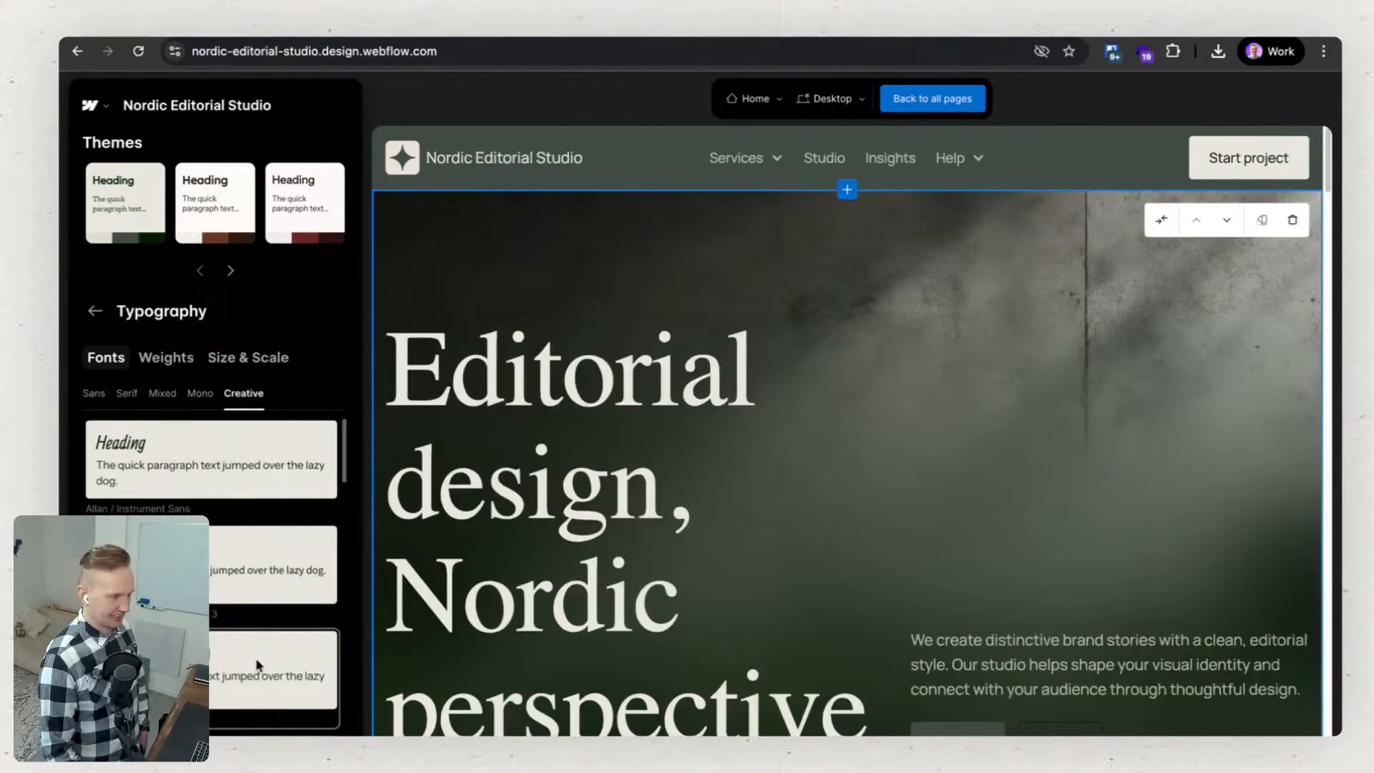
pyautogui.scroll(-3, 234, 511)
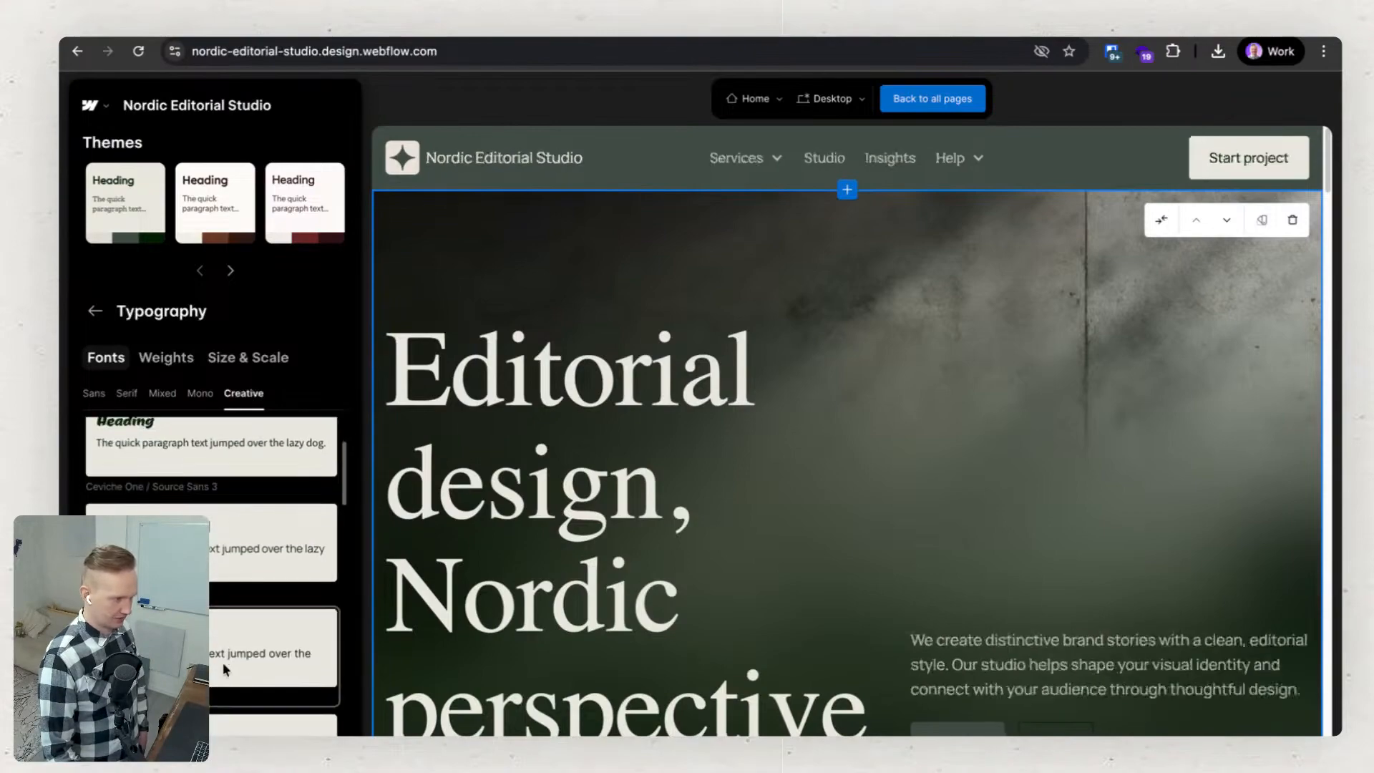
pyautogui.scroll(3, 222, 657)
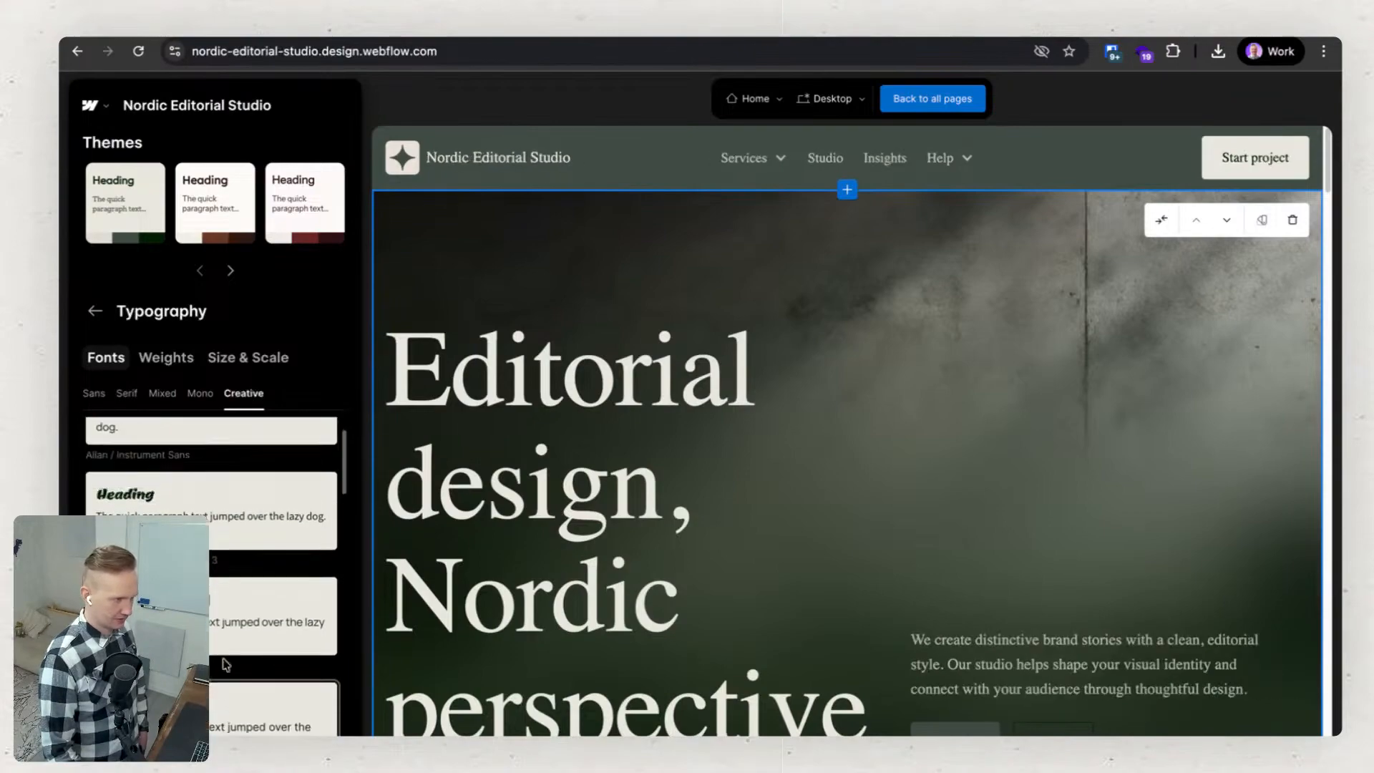
# Apply the Afacad Flux / Jost sans font pairing to the theme and check the weight and the size and scale options.
pyautogui.click(93, 395)
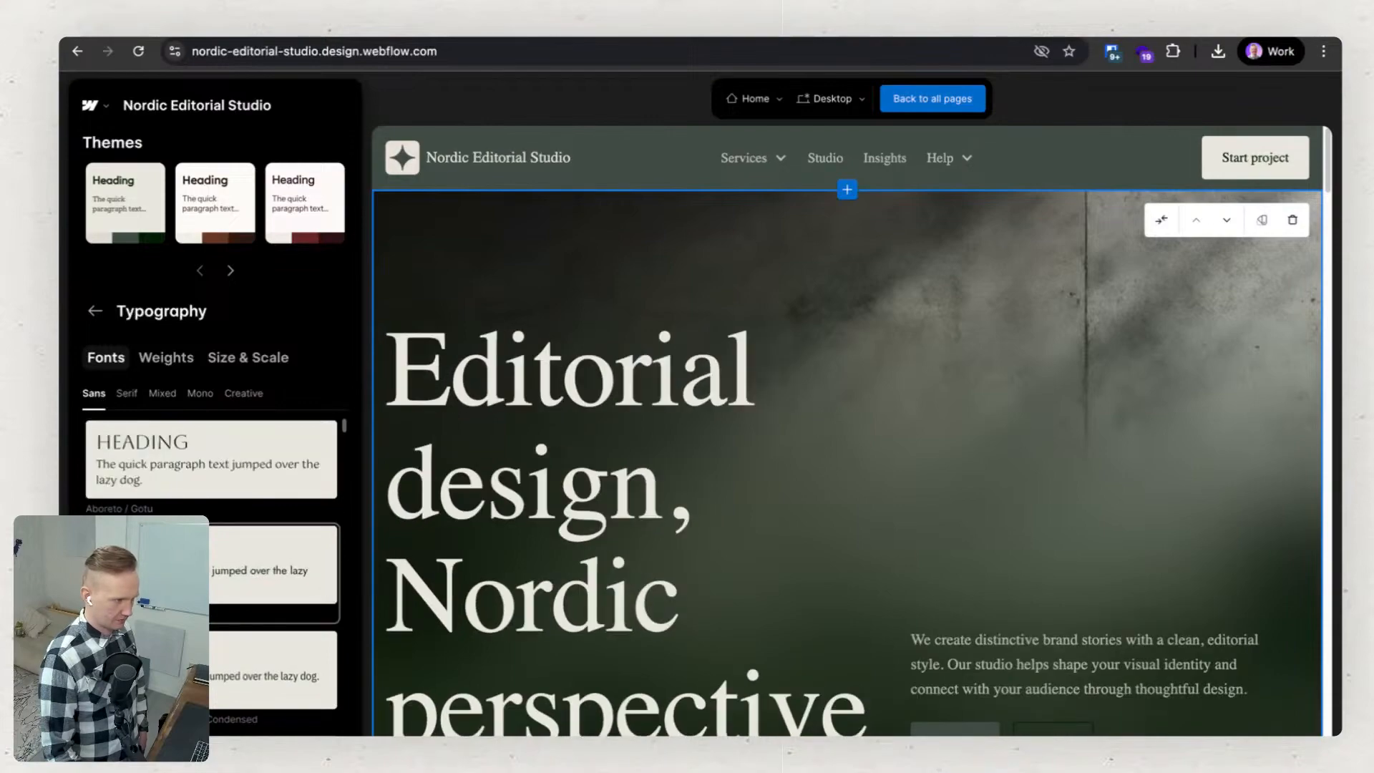
pyautogui.click(187, 572)
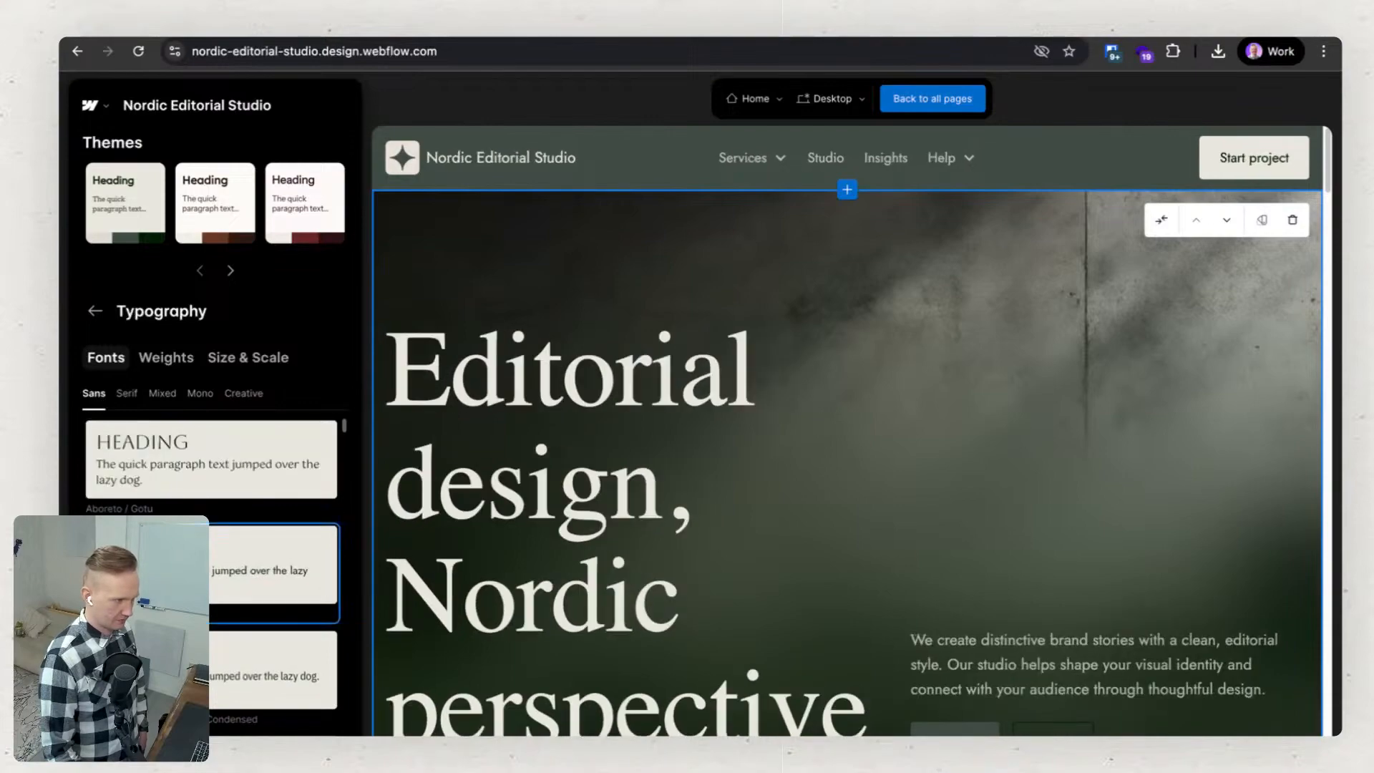
pyautogui.click(166, 358)
pyautogui.click(225, 361)
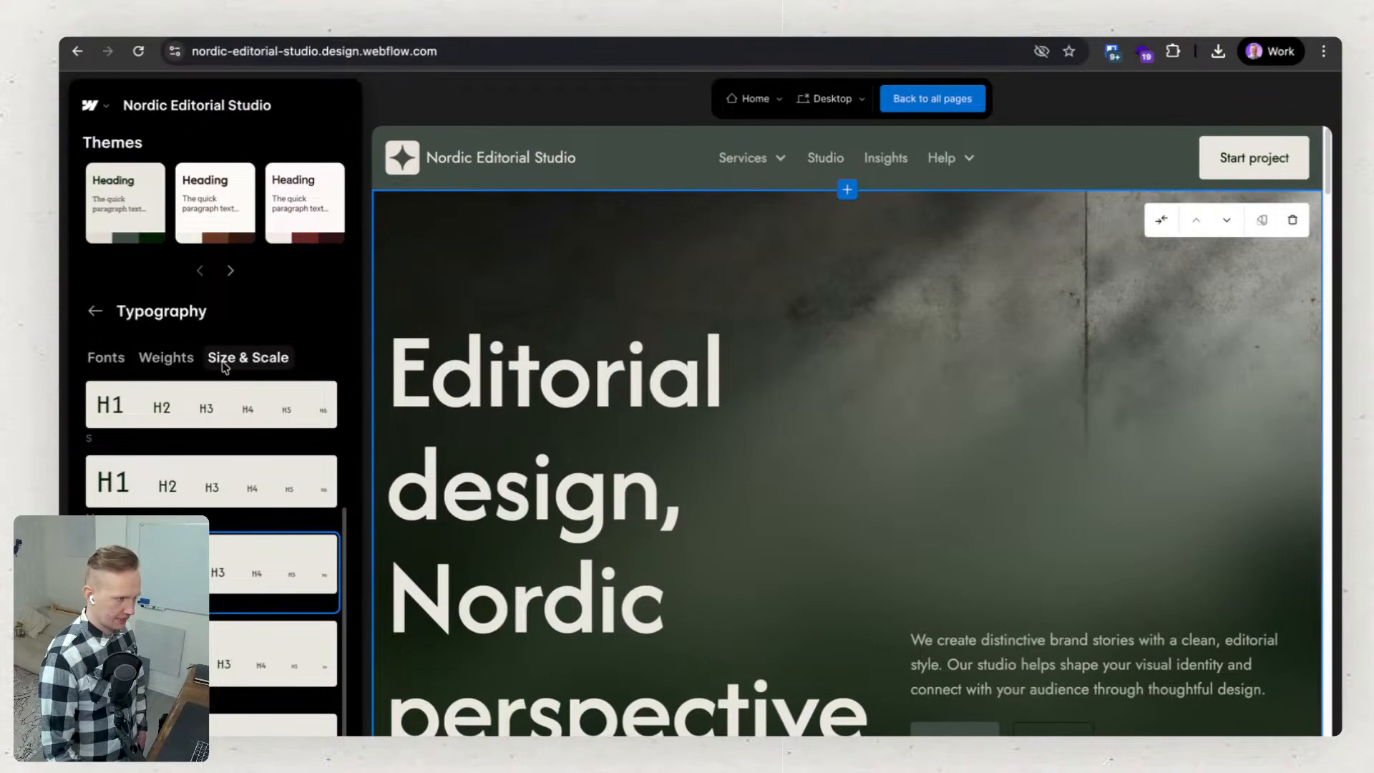
pyautogui.click(168, 359)
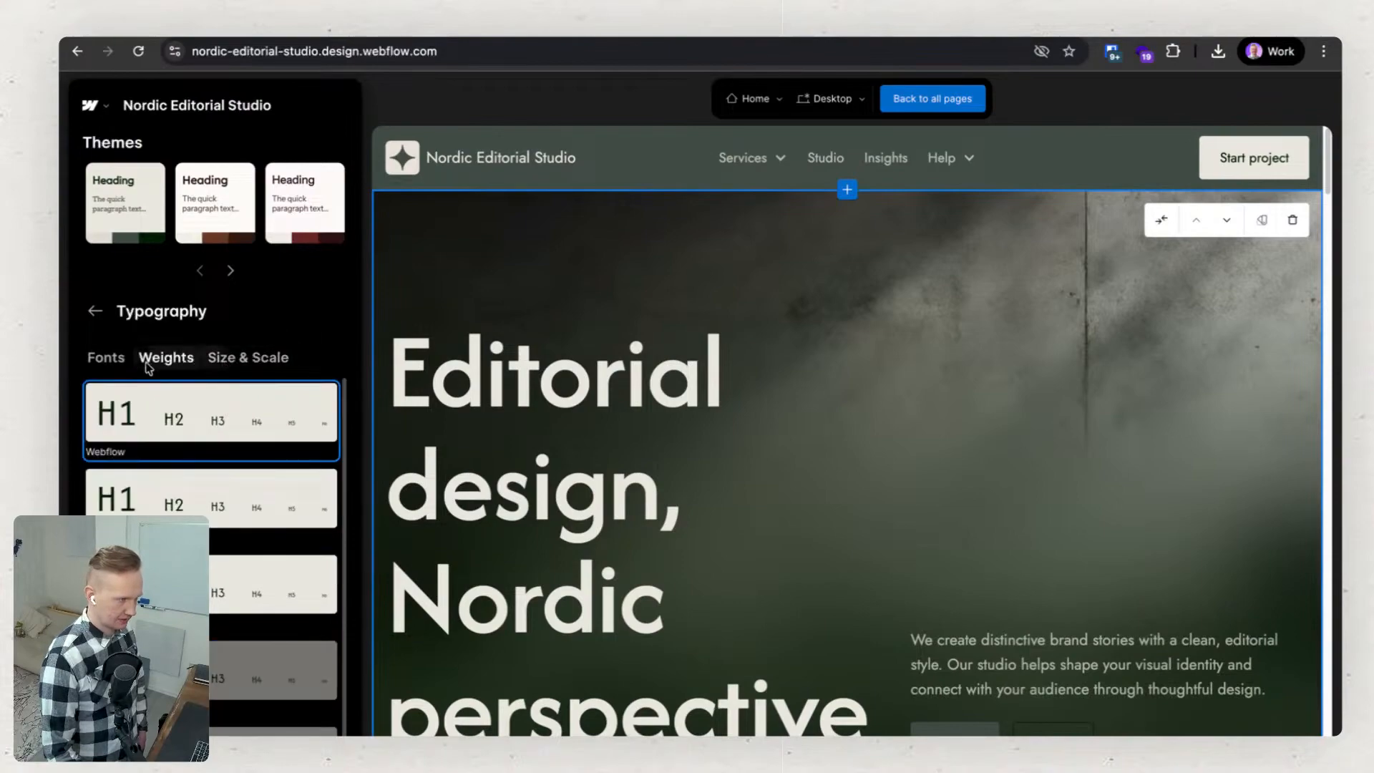
pyautogui.click(106, 359)
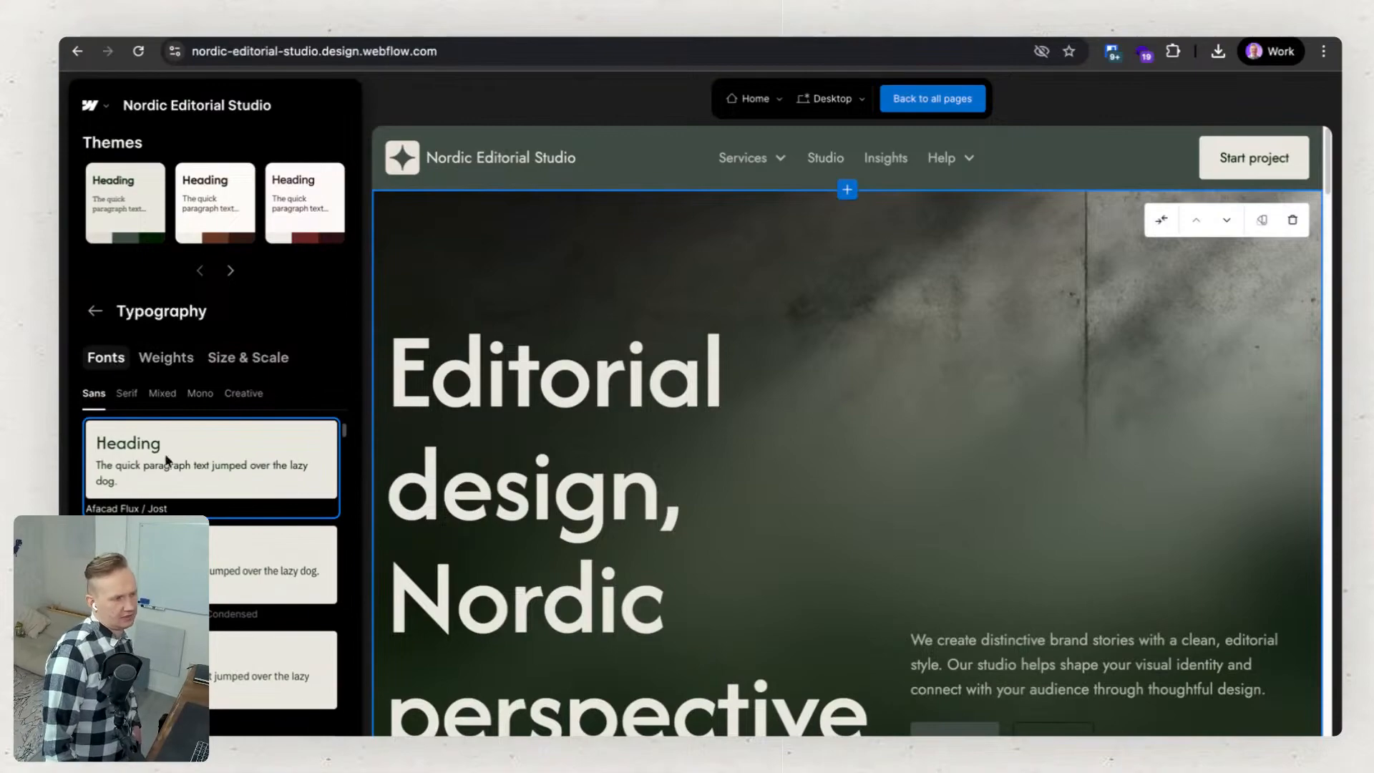
# Browse further sans font pairings against the Home page preview and return to the theme customization overview.
pyautogui.scroll(-5, 211, 573)
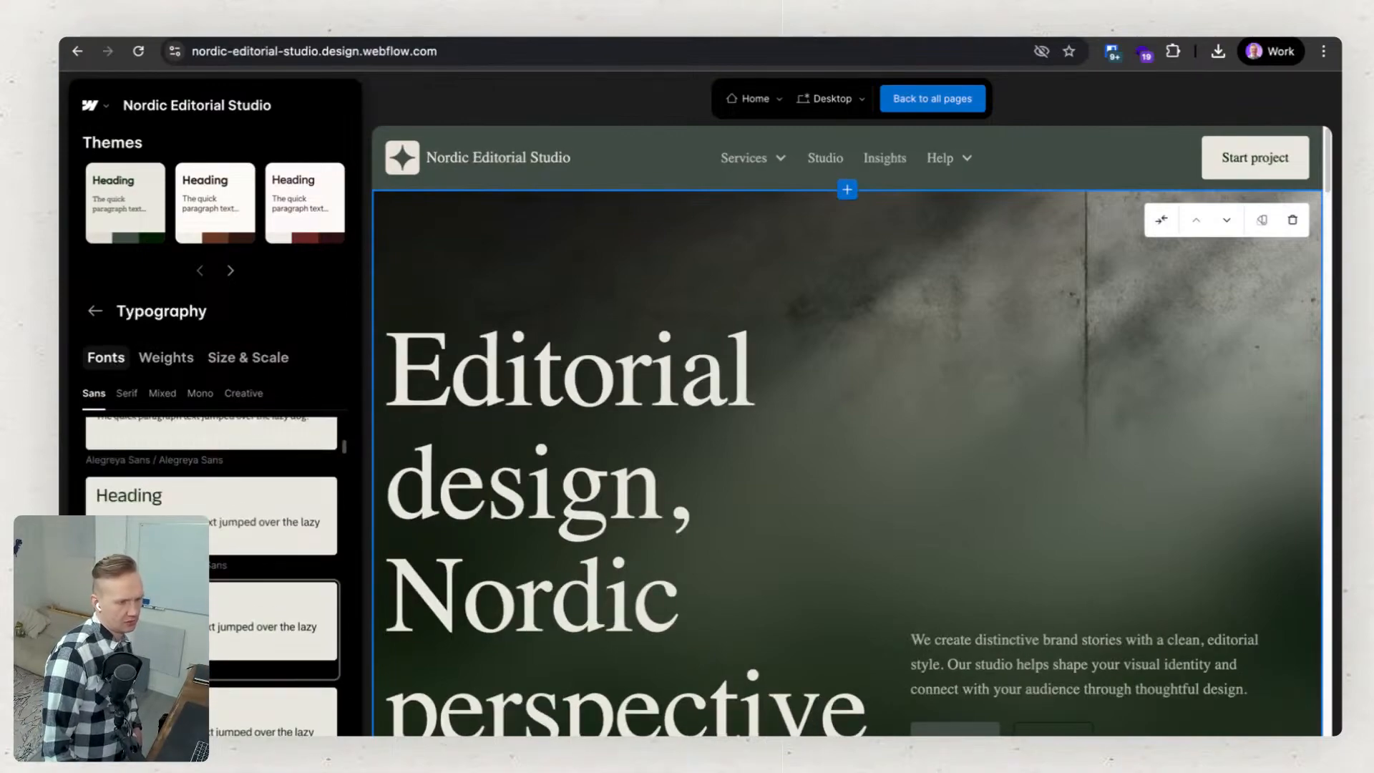
pyautogui.scroll(-5, 213, 622)
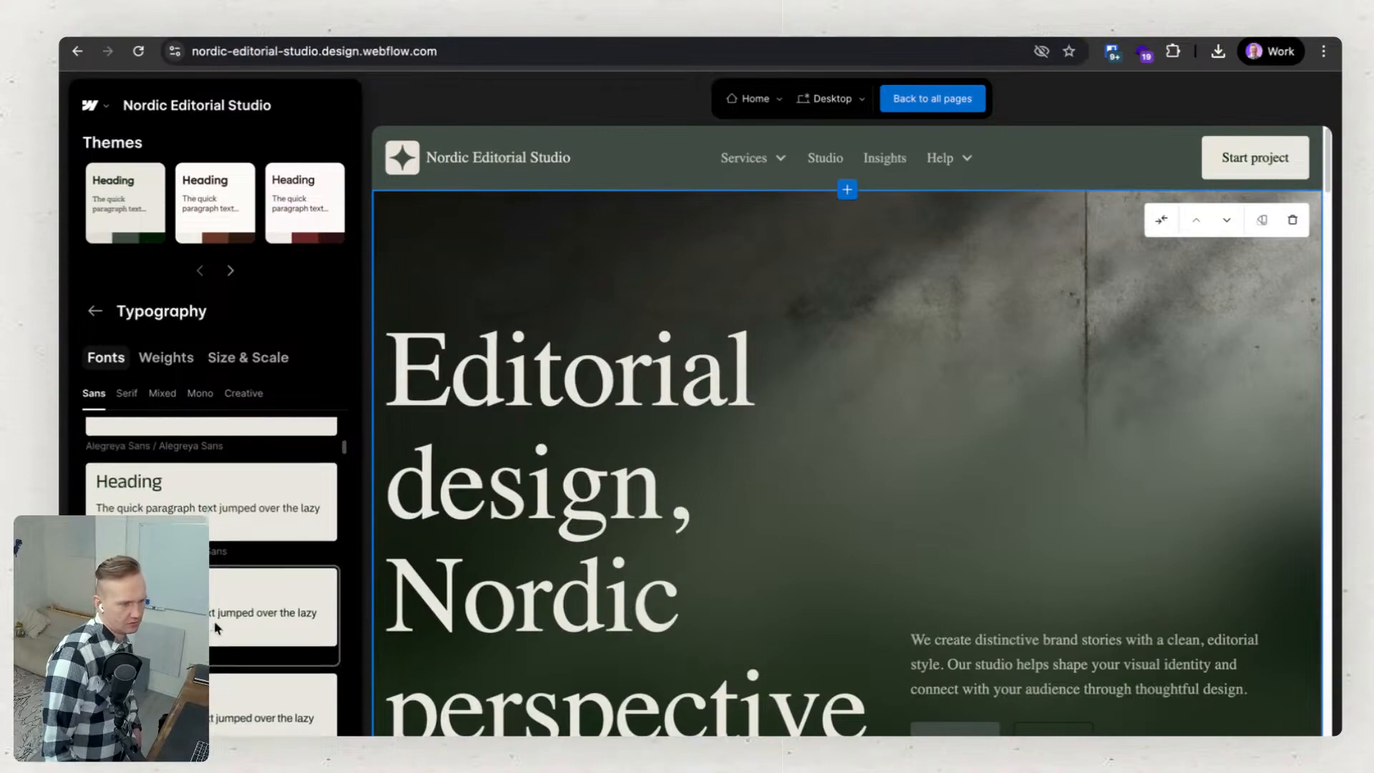
pyautogui.scroll(-3, 217, 630)
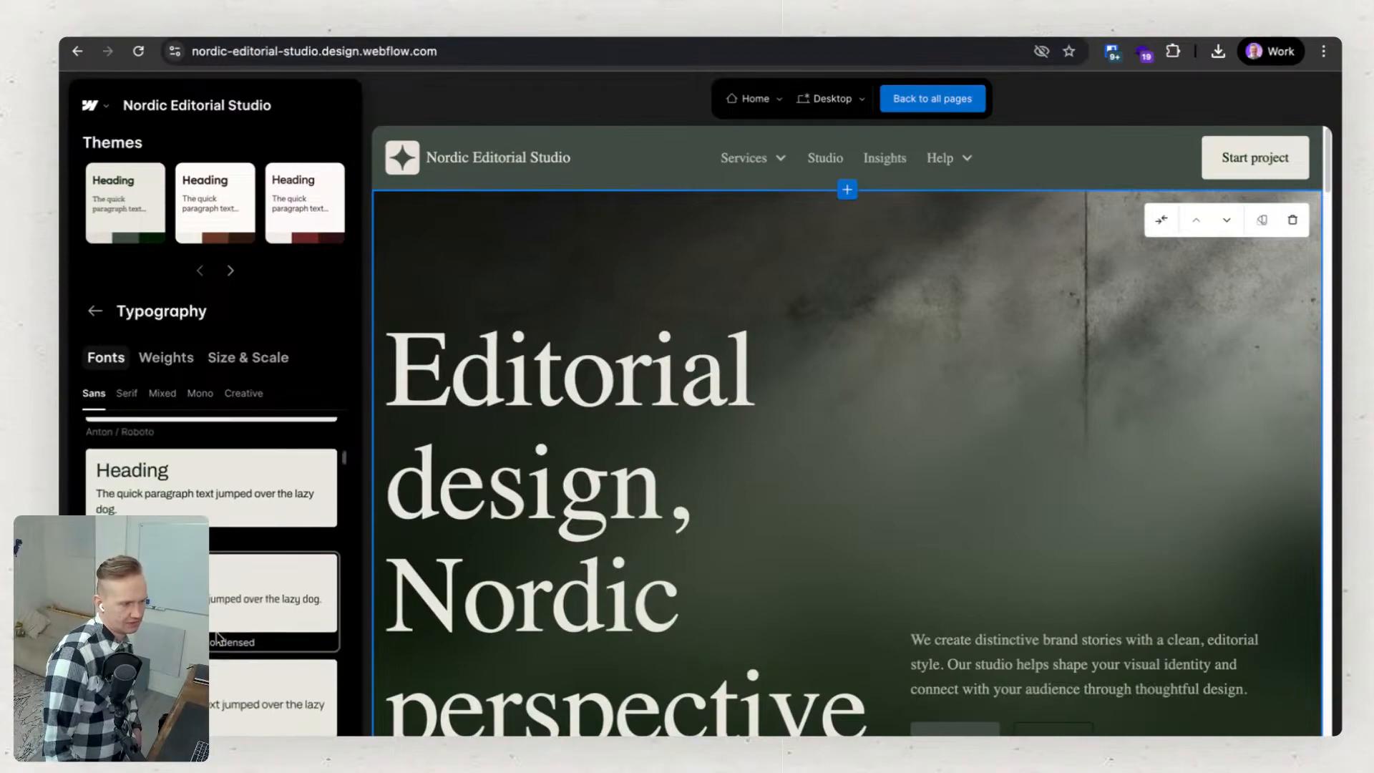
pyautogui.scroll(-3, 211, 569)
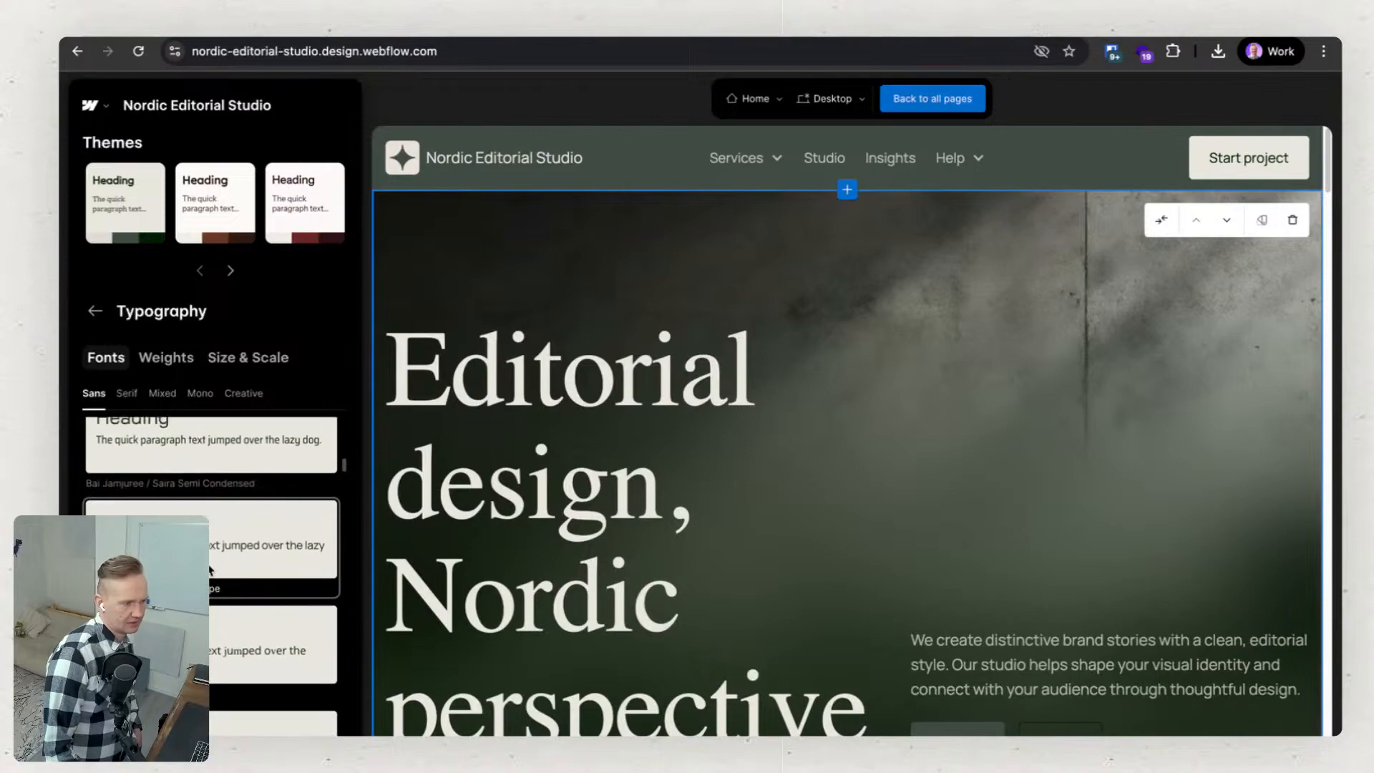
pyautogui.scroll(-4, 210, 568)
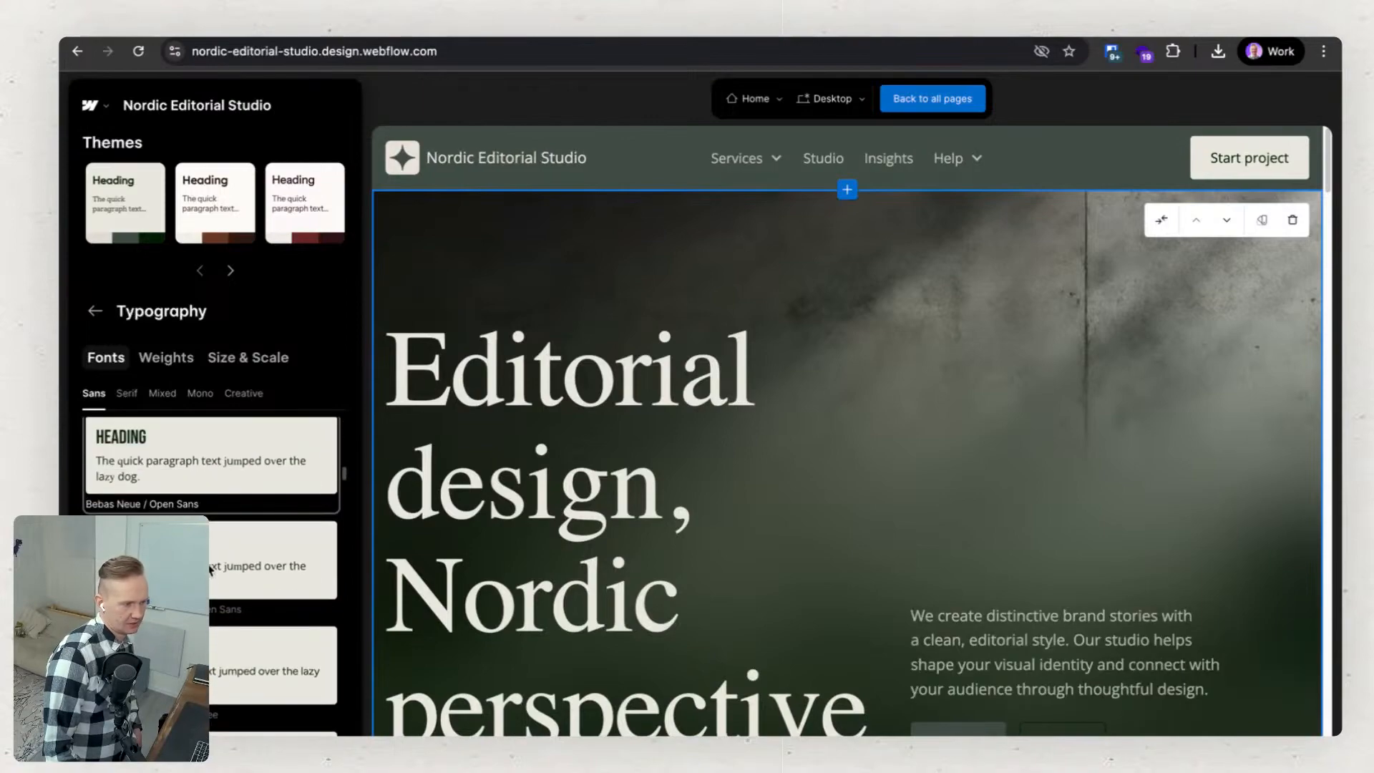
pyautogui.scroll(-1, 210, 571)
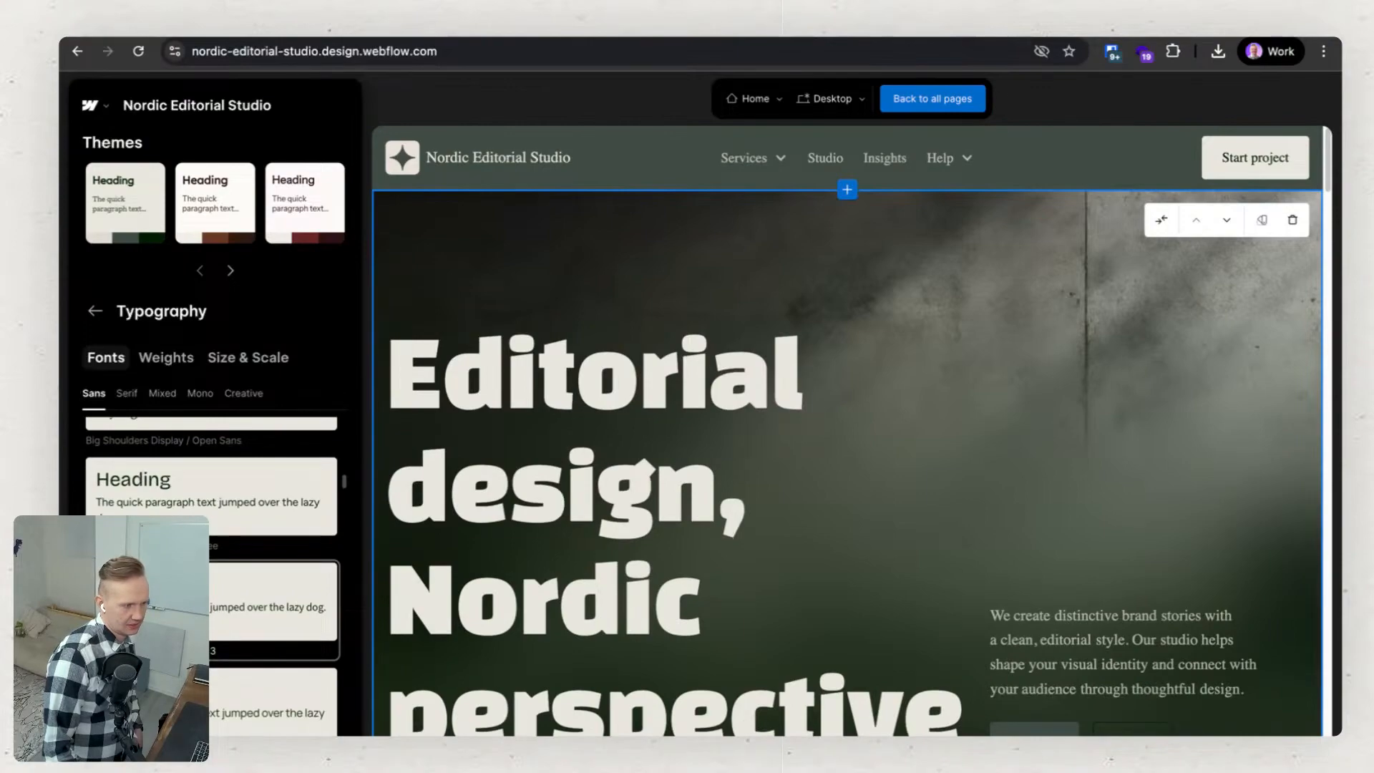
pyautogui.scroll(15, 193, 583)
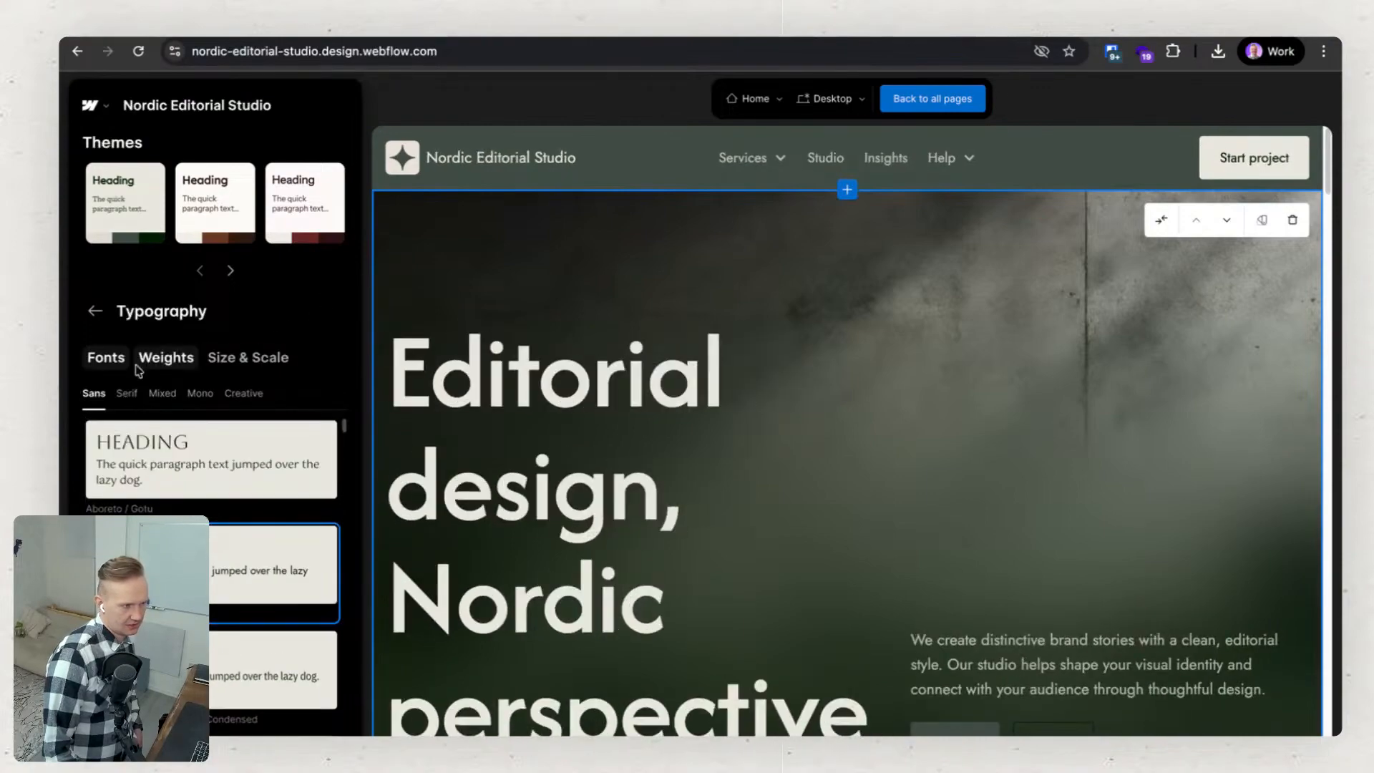
pyautogui.click(95, 311)
# Change the theme's sections to the Accent layout listed directly after "Header accent, alternate inverse, Footer inverse" and return to the customization overview.
pyautogui.scroll(-5, 188, 462)
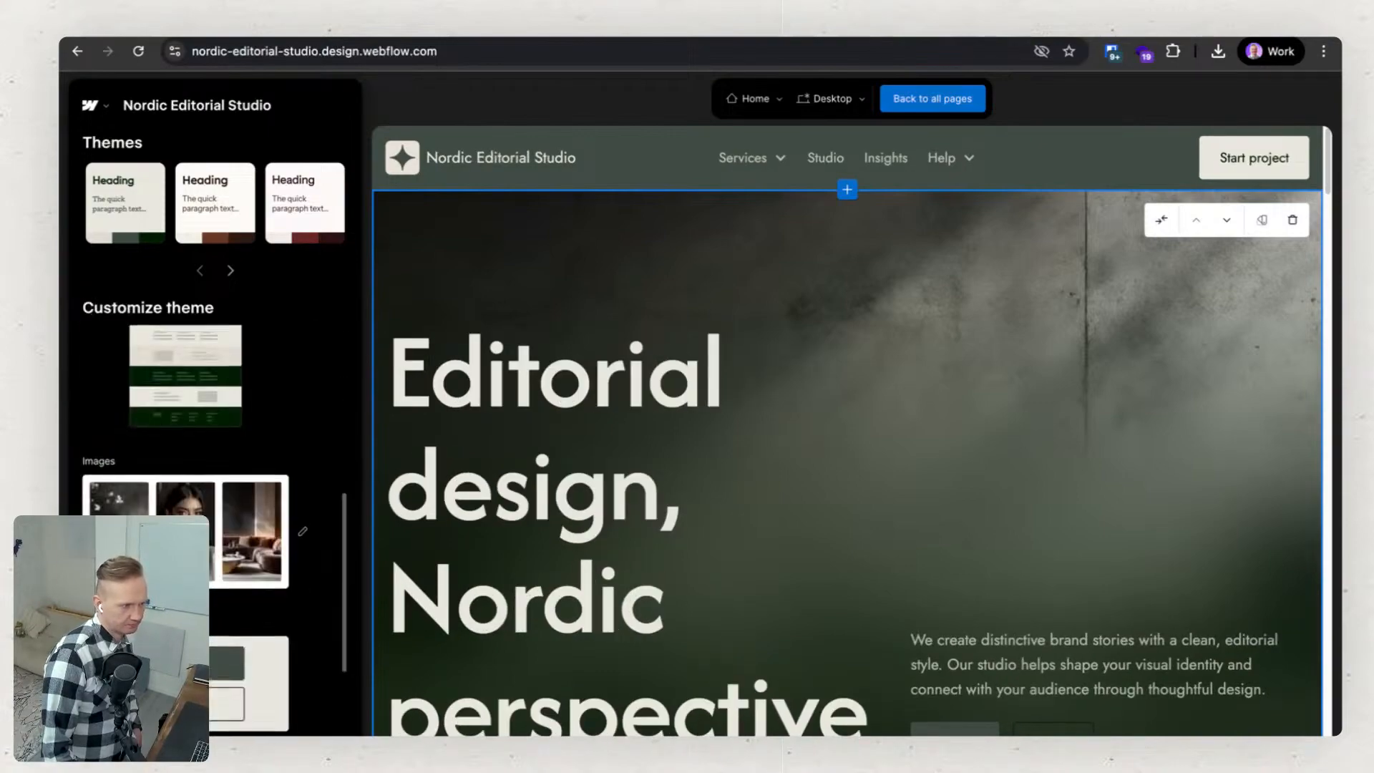
pyautogui.scroll(3, 187, 461)
pyautogui.click(218, 559)
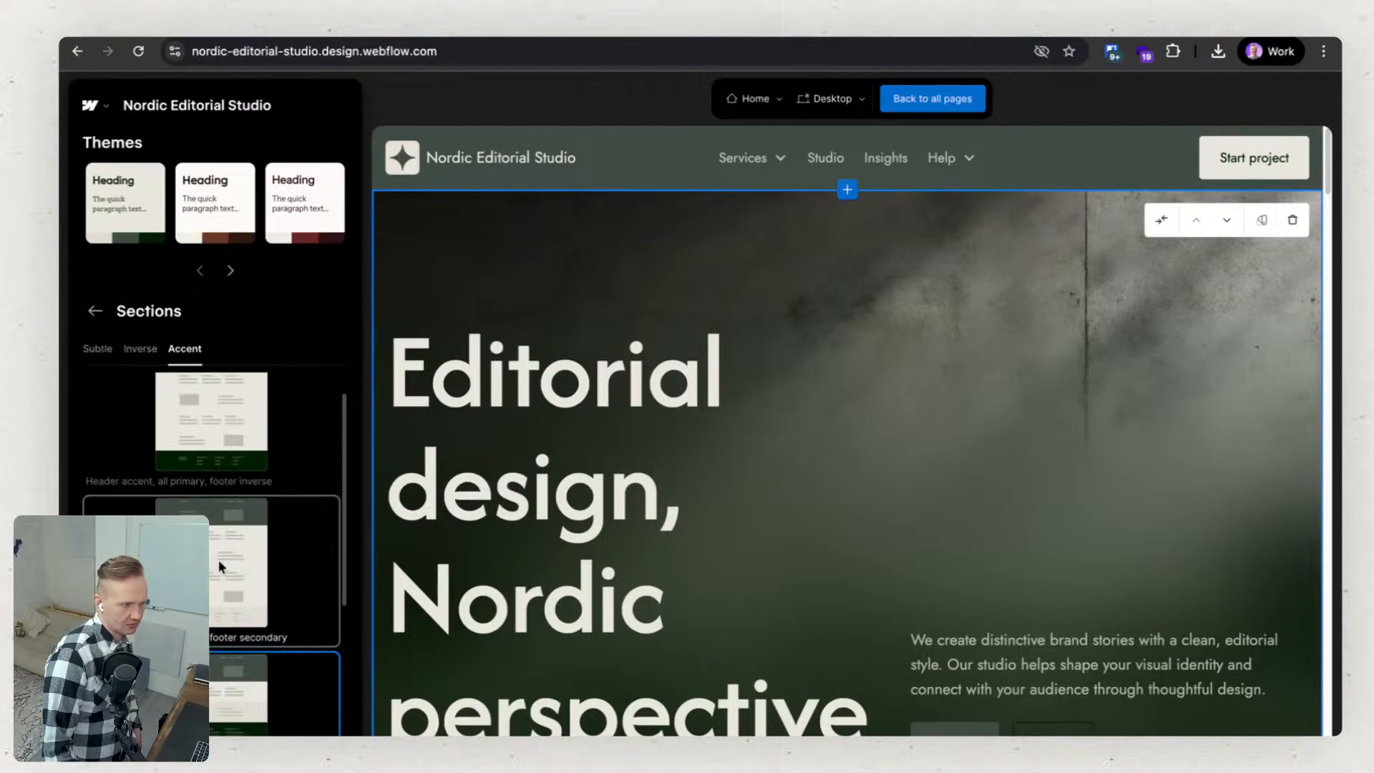
pyautogui.scroll(1, 240, 490)
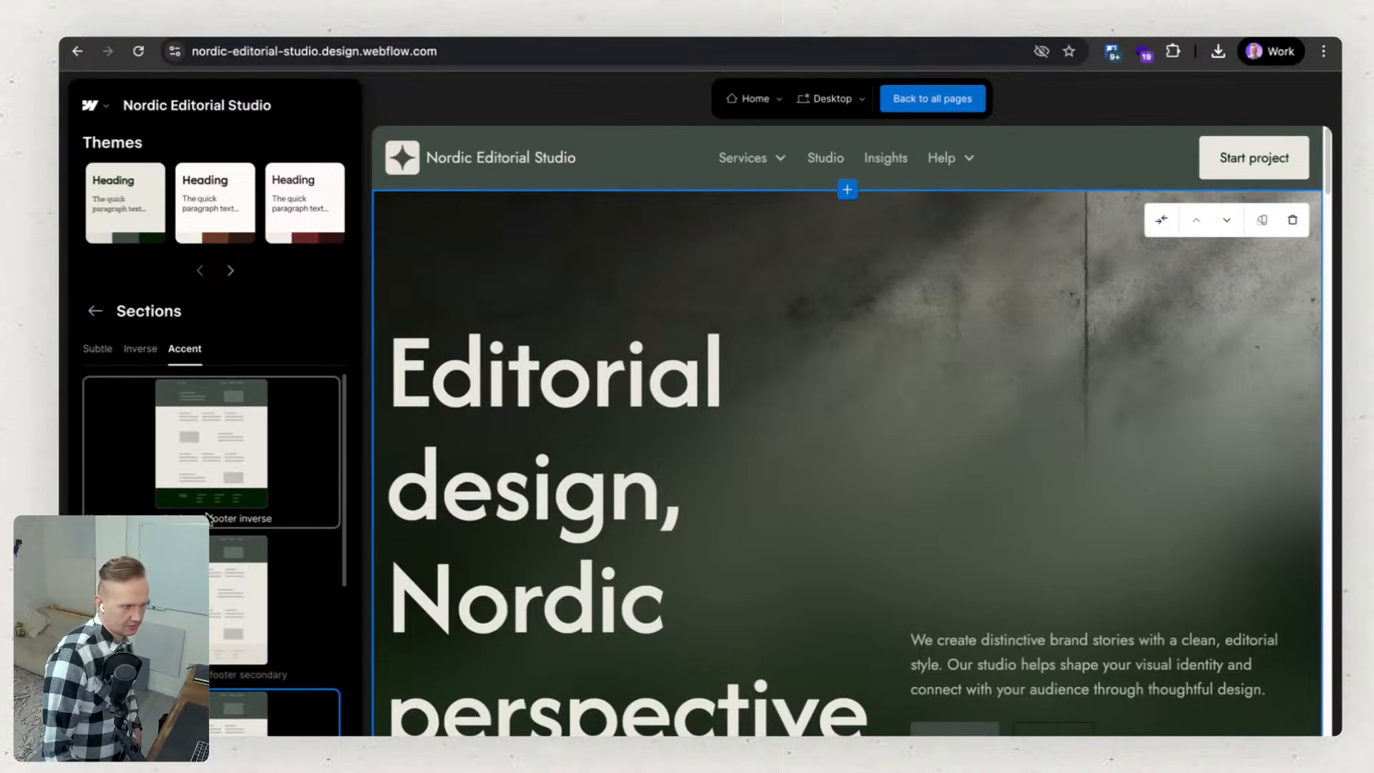
pyautogui.scroll(-3, 272, 565)
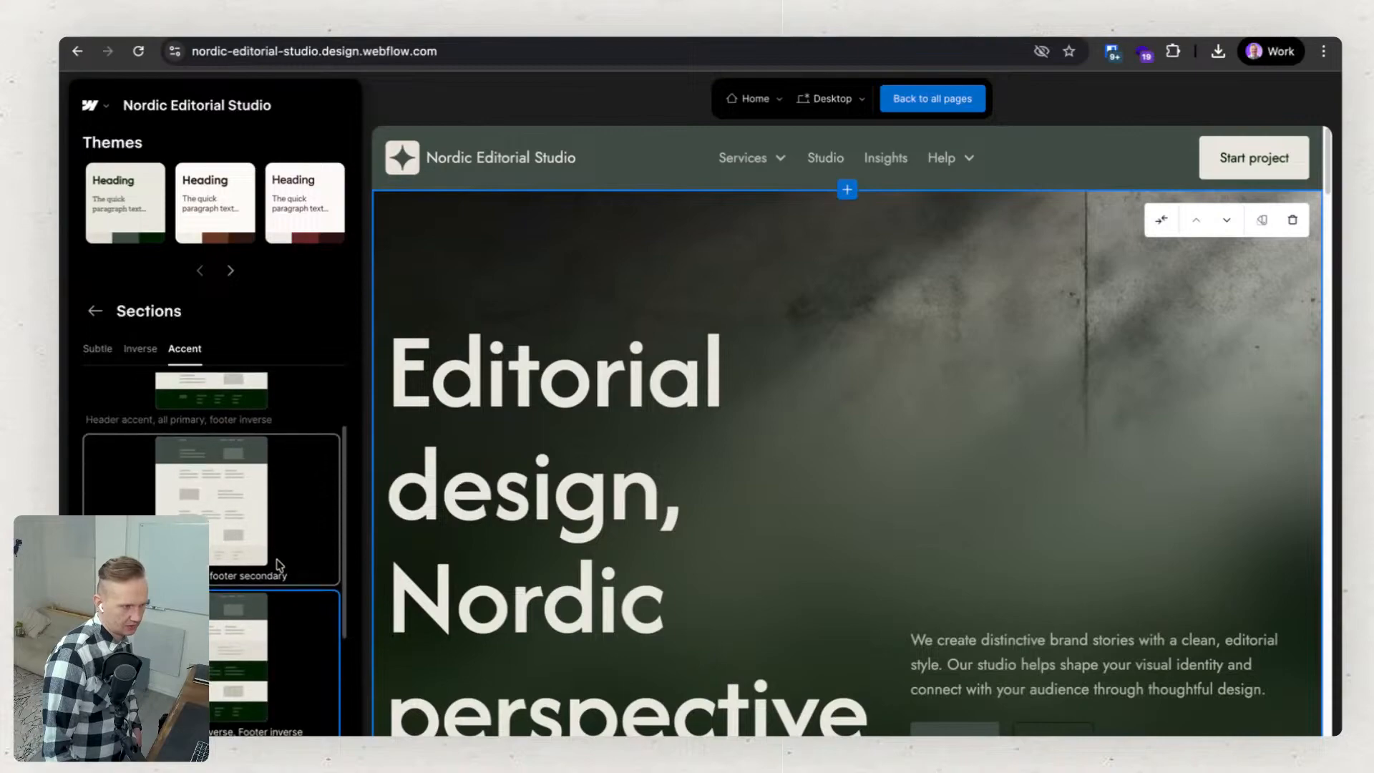
pyautogui.scroll(-1, 281, 556)
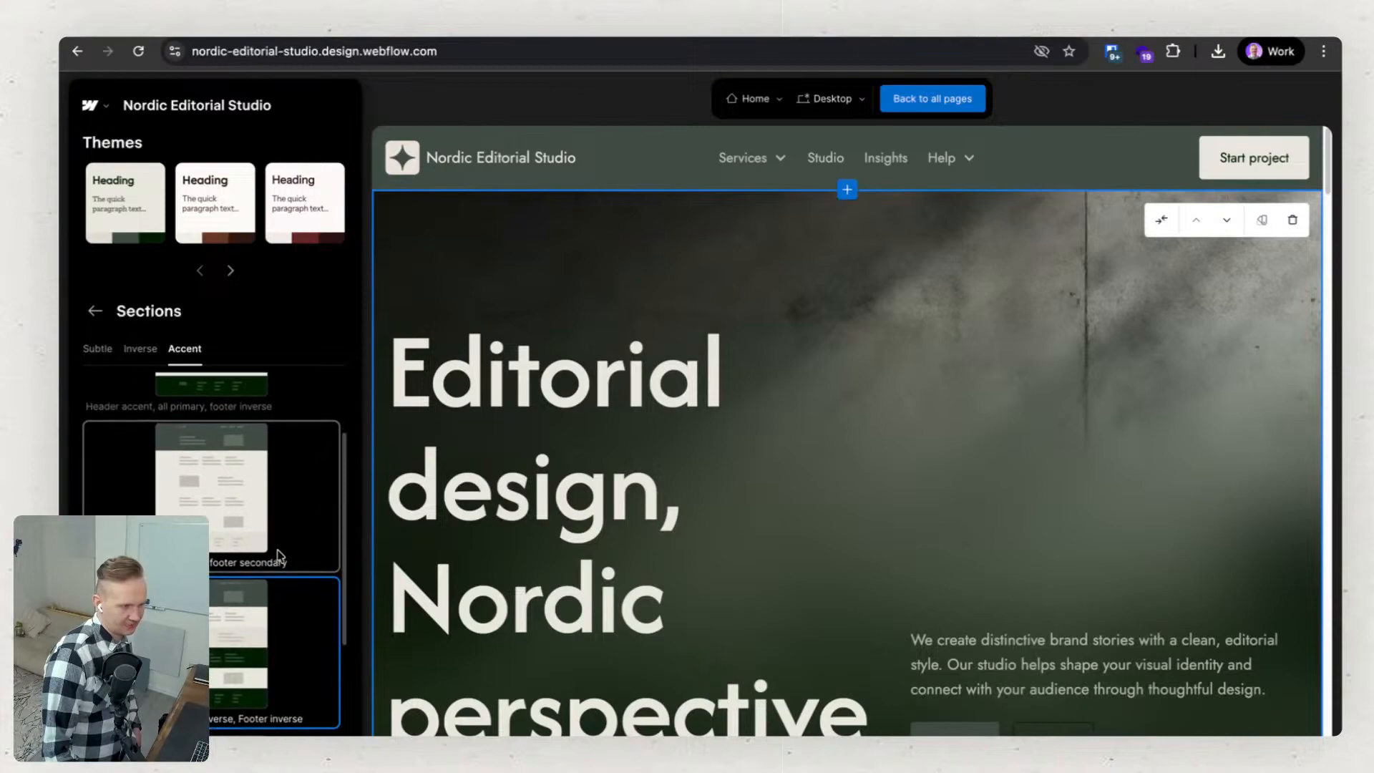
pyautogui.scroll(-8, 289, 563)
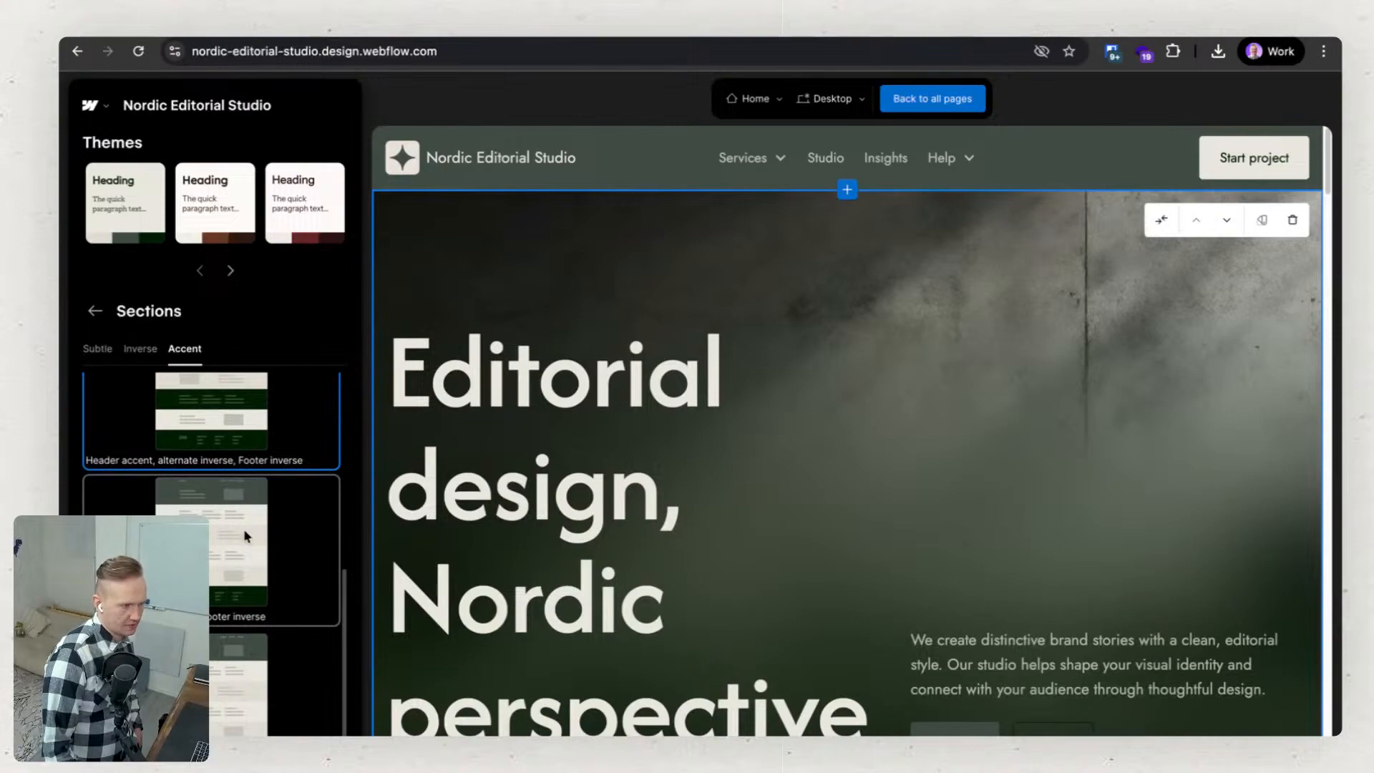
pyautogui.moveTo(244, 533); pyautogui.dragTo(239, 390)
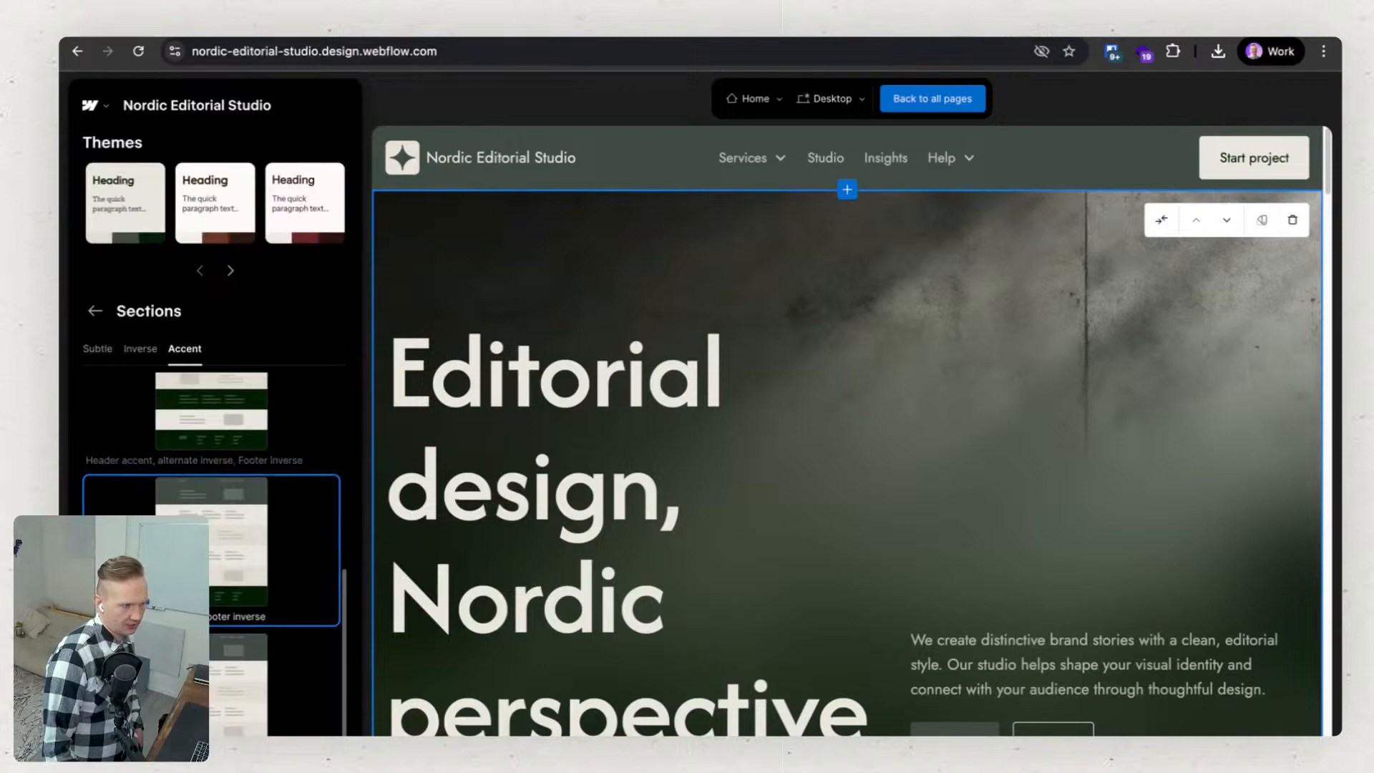
pyautogui.click(95, 313)
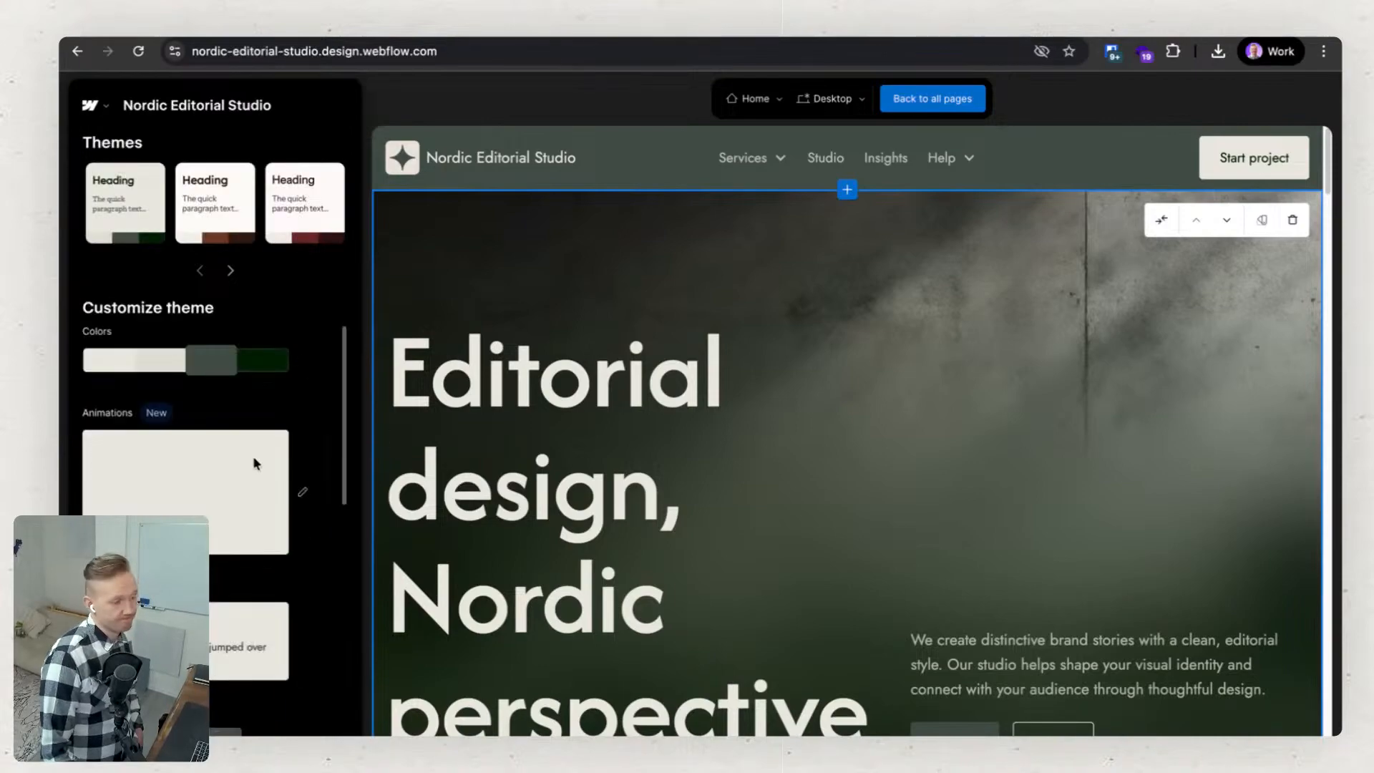
# Browse the theme's image styles, from dramatic light and ethereal to pitch black, and return to the customization overview.
pyautogui.scroll(-5, 252, 458)
pyautogui.scroll(2, 241, 439)
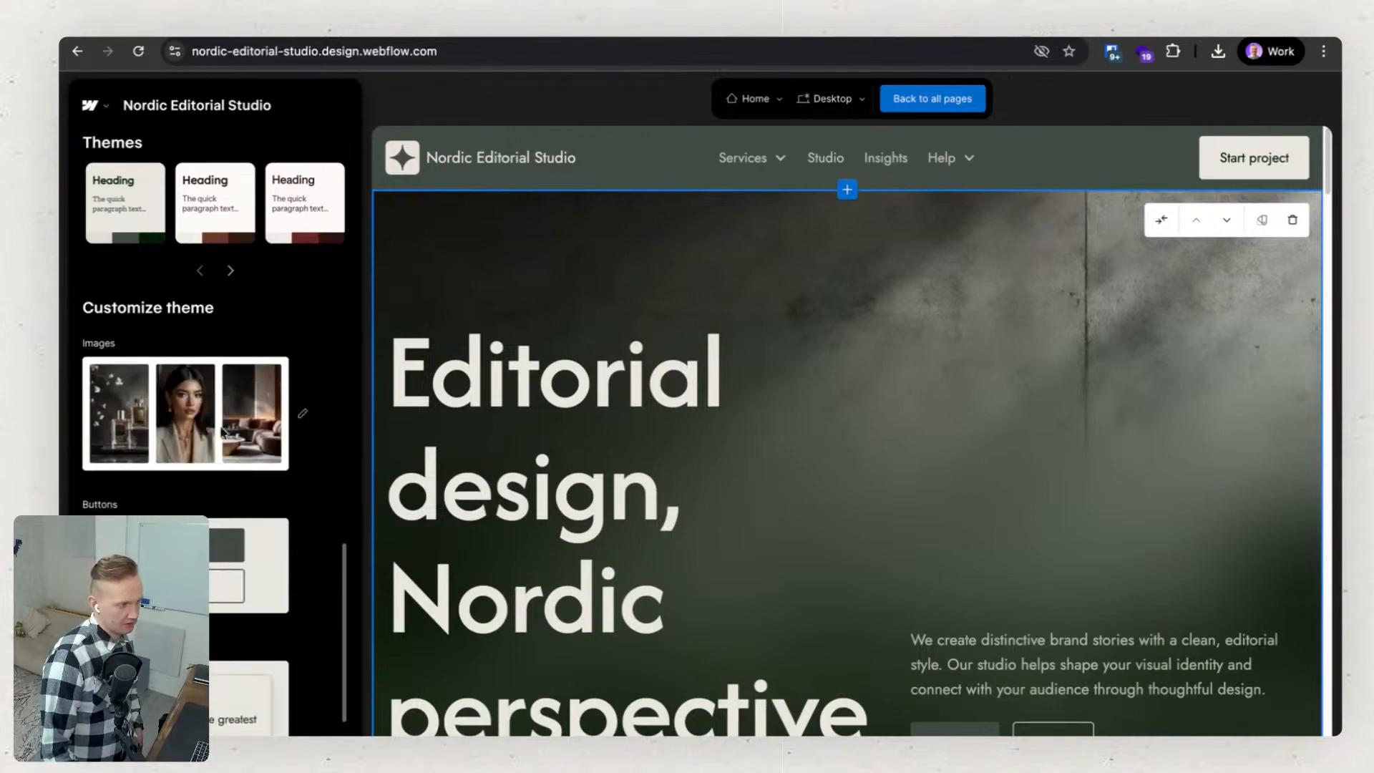
pyautogui.click(223, 428)
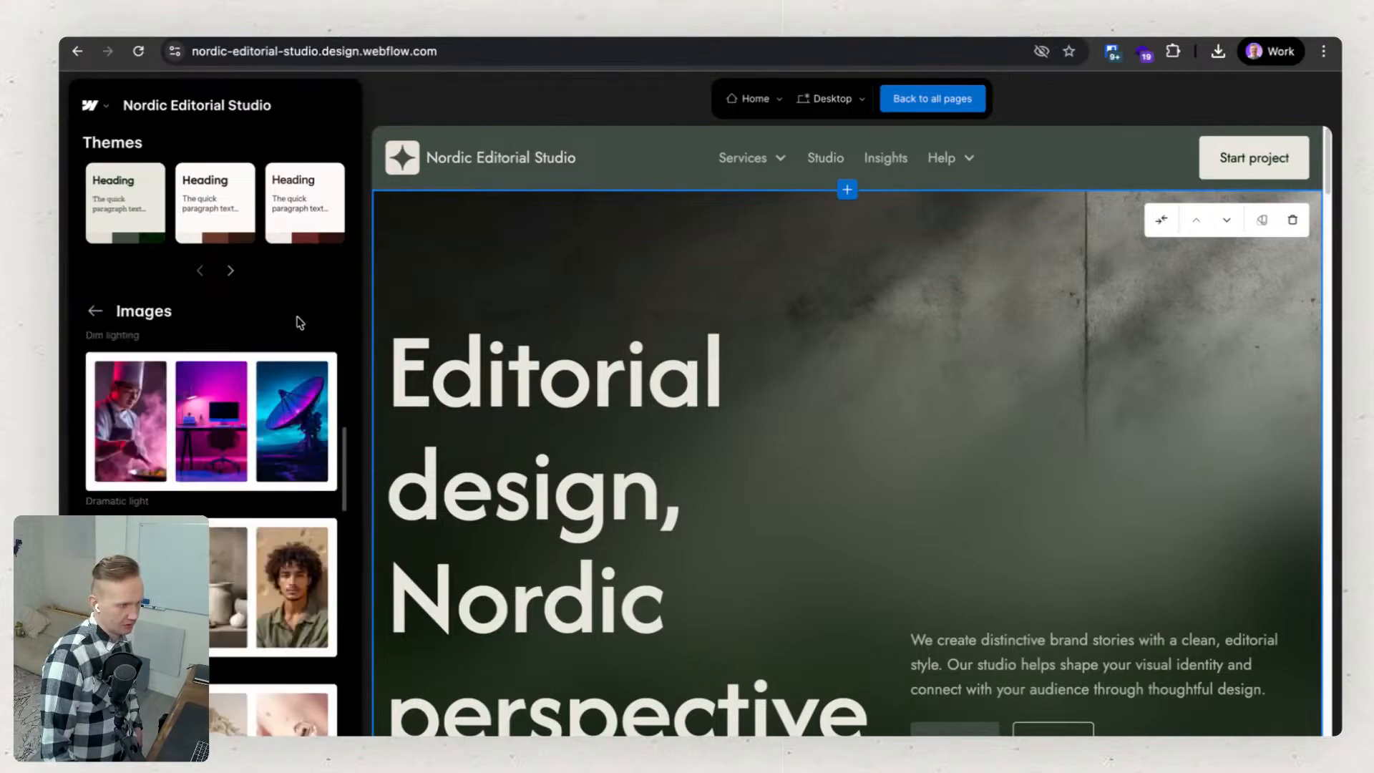
pyautogui.scroll(-6, 281, 611)
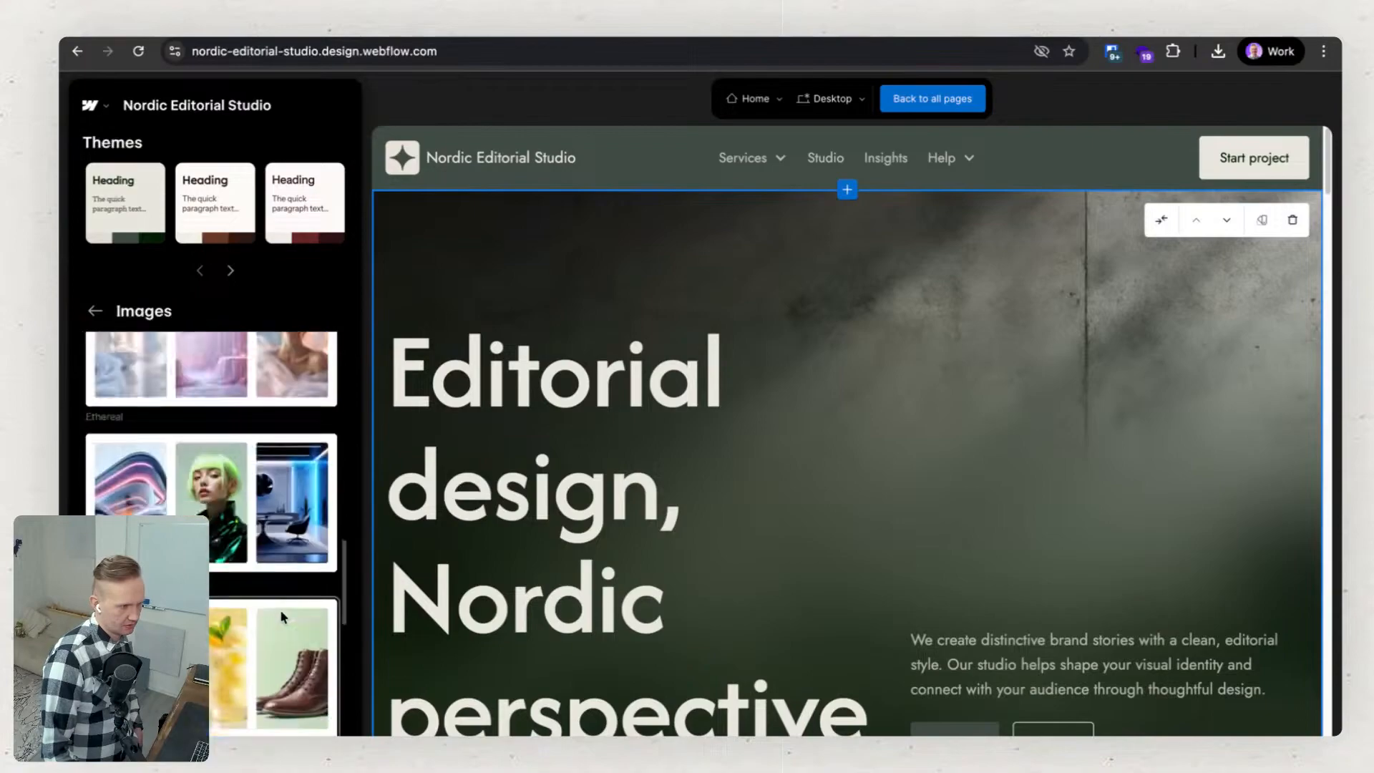
pyautogui.scroll(-4, 279, 608)
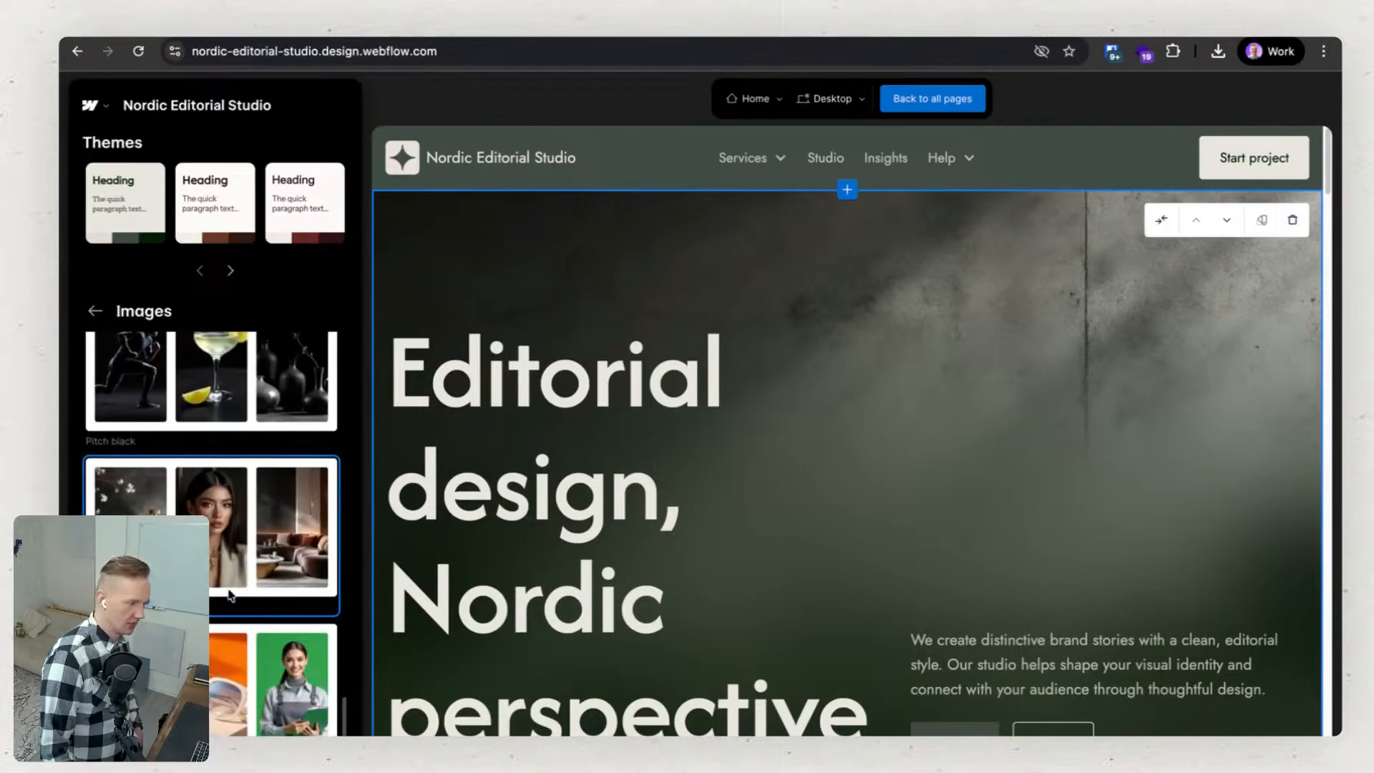
pyautogui.scroll(8, 230, 591)
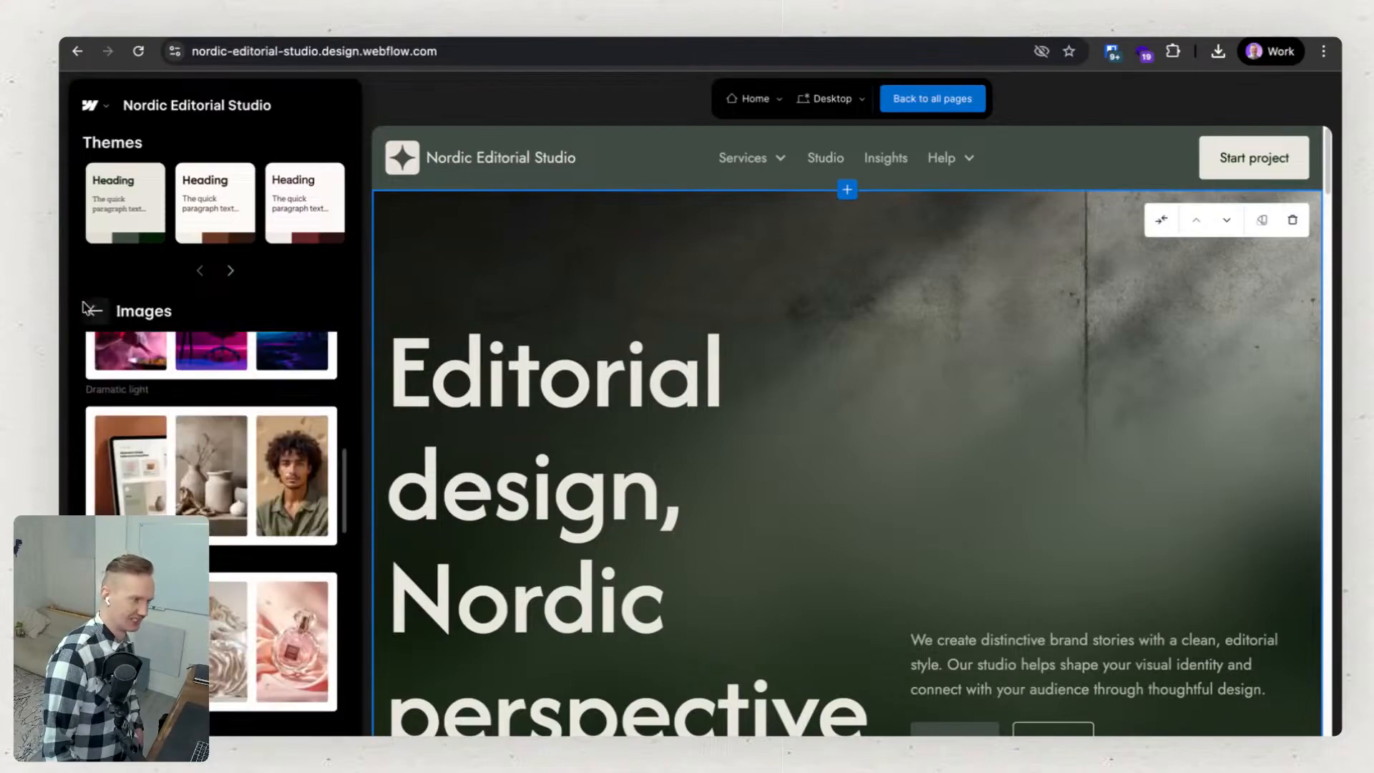
pyautogui.click(94, 311)
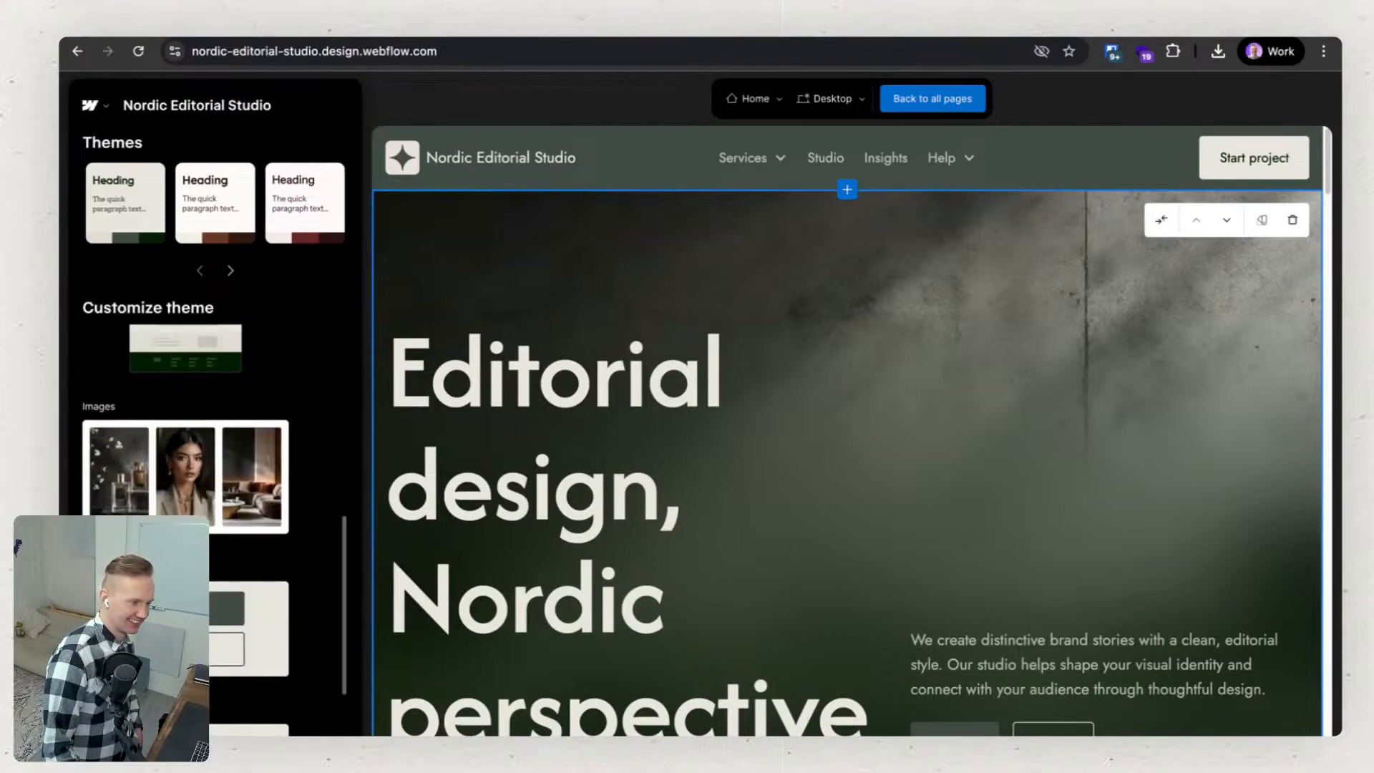
# Change the theme's buttons to the gradient style listed second after "Light gradient shadow subtle" and return to the customization overview.
pyautogui.click(247, 376)
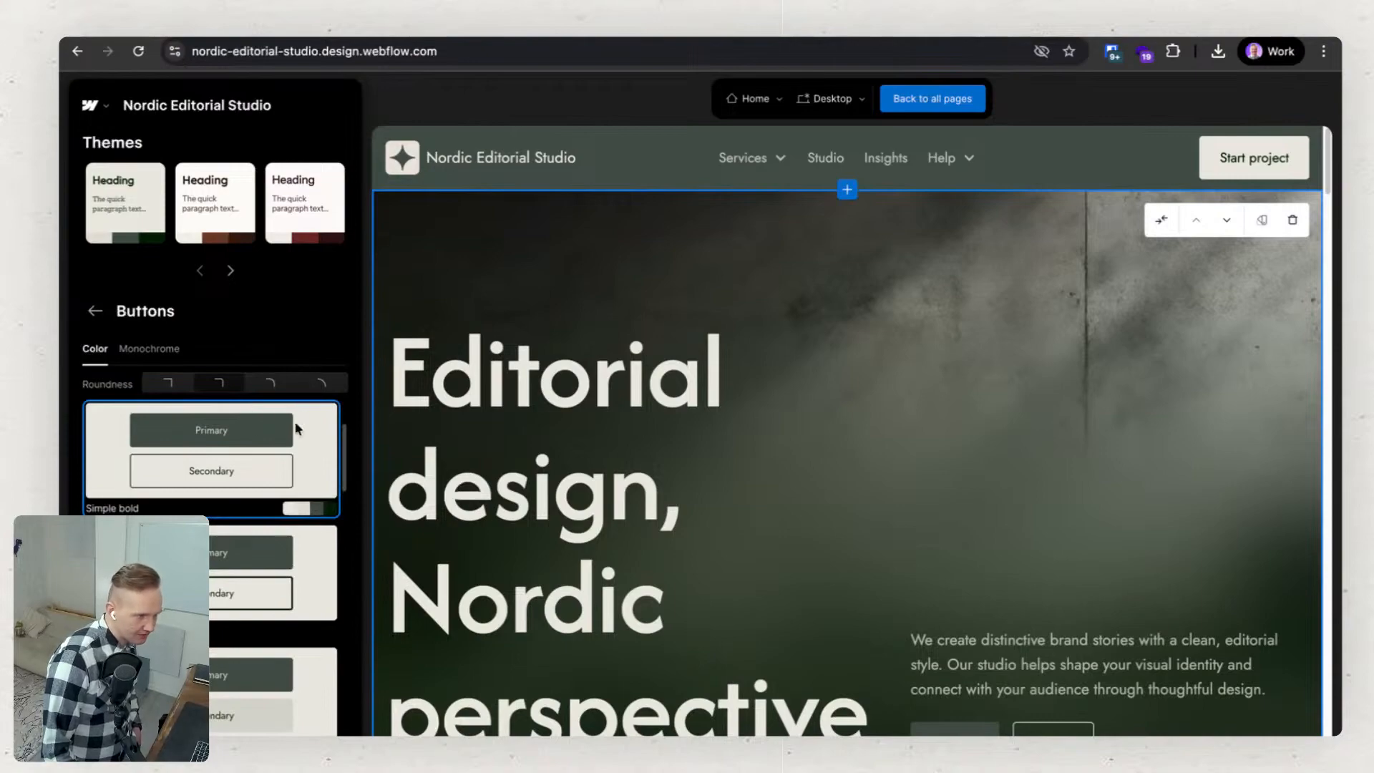
pyautogui.scroll(-1, 298, 444)
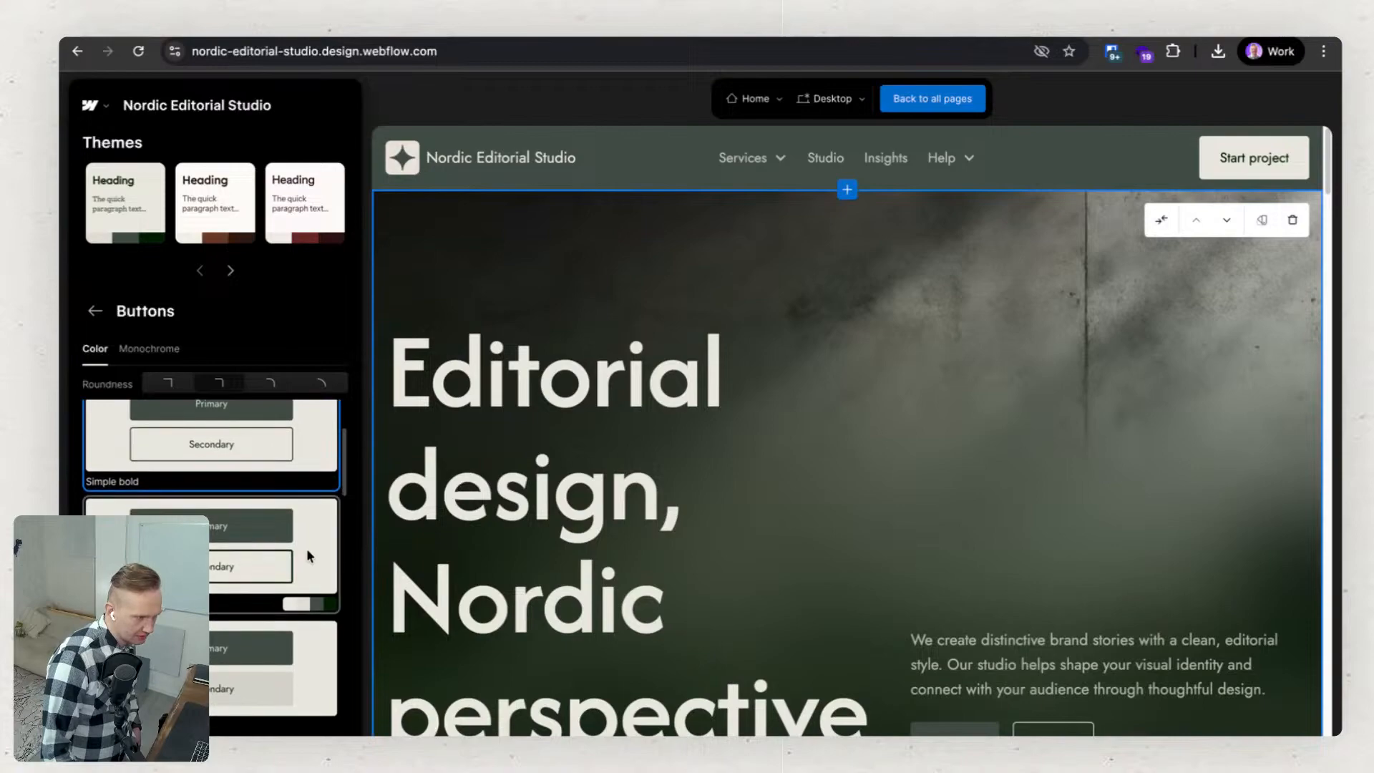
pyautogui.scroll(2, 304, 552)
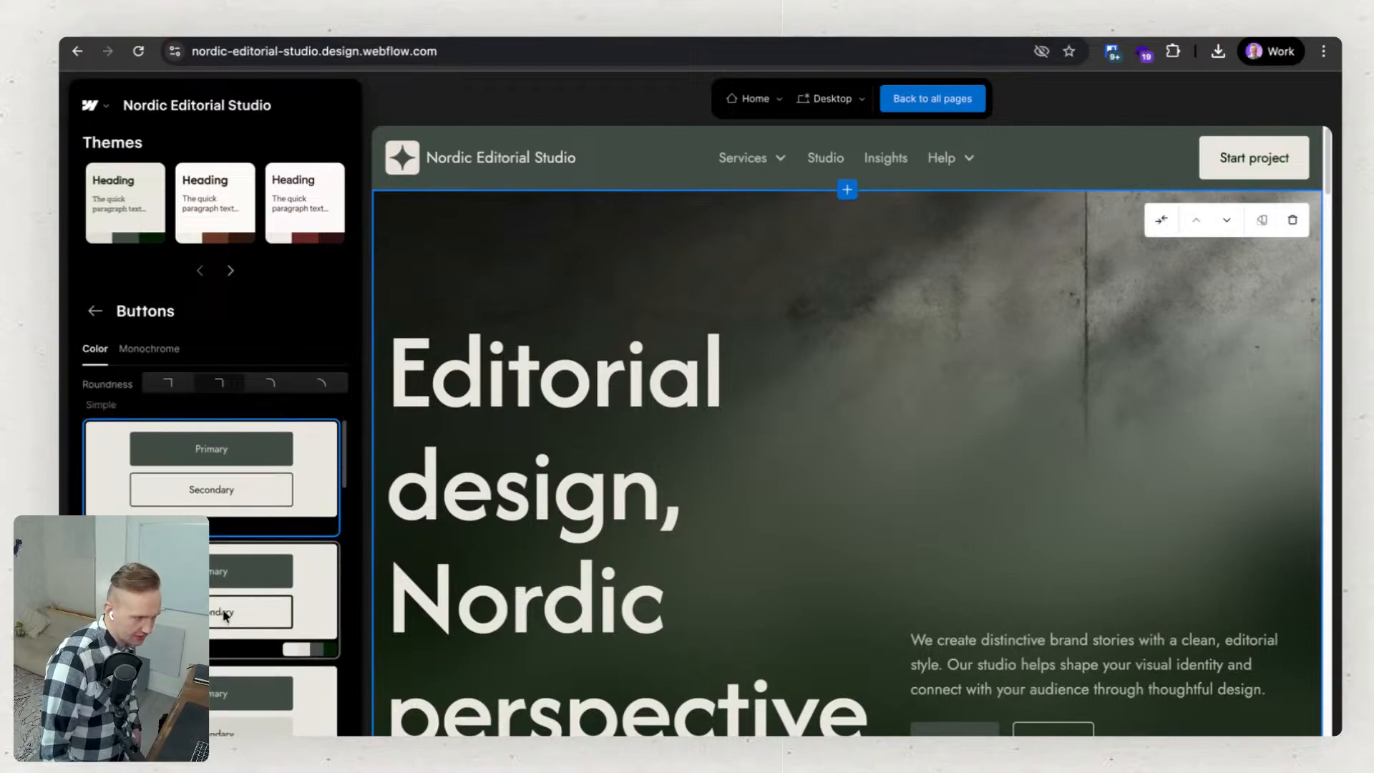
pyautogui.scroll(-3, 225, 616)
pyautogui.scroll(-4, 222, 604)
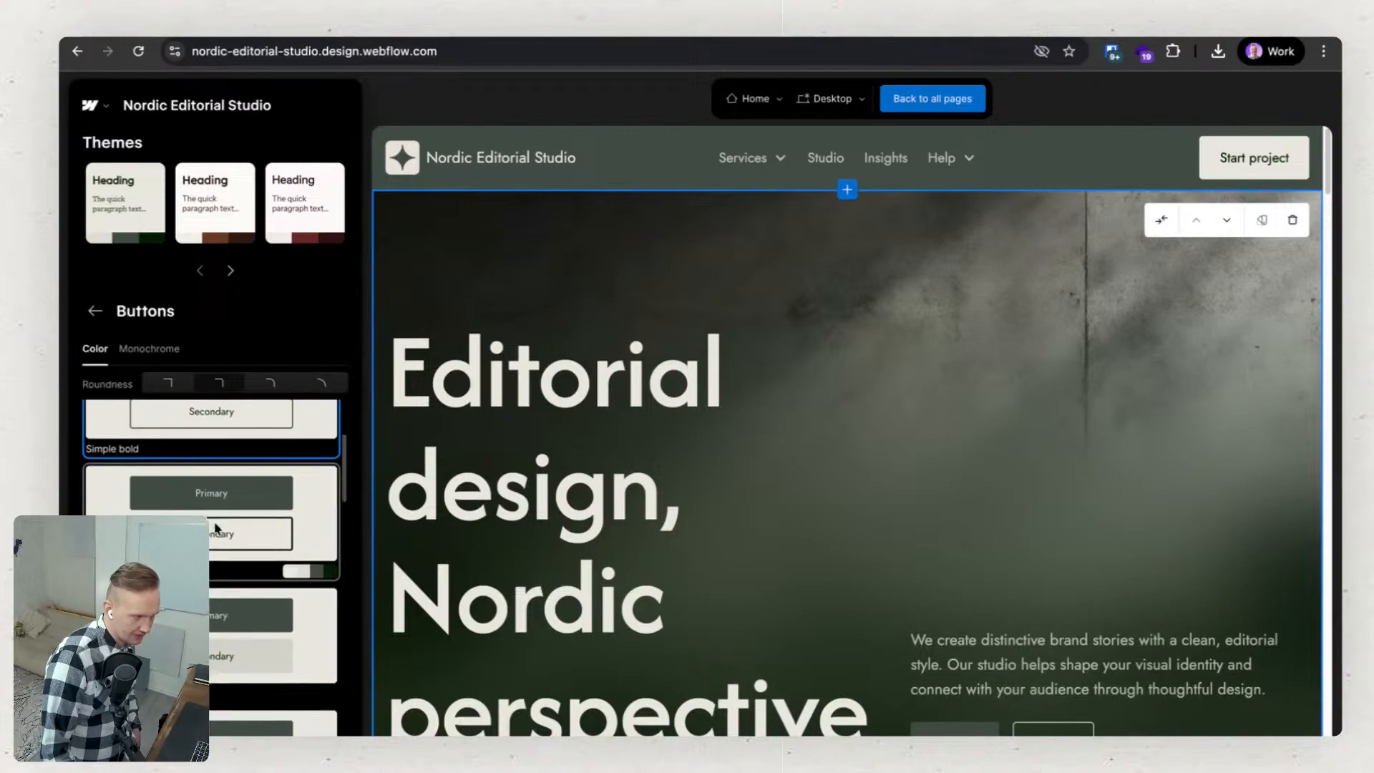
pyautogui.scroll(-5, 214, 530)
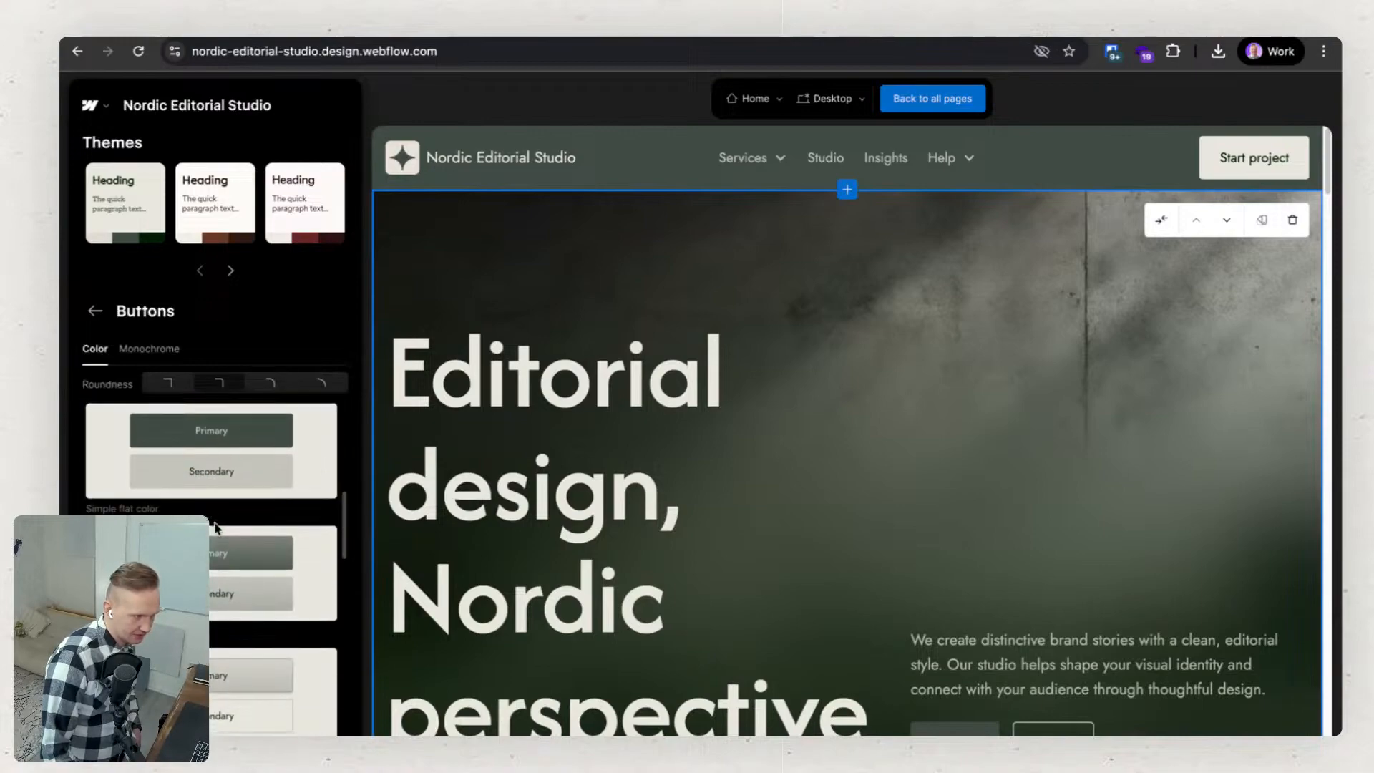
pyautogui.scroll(-5, 206, 505)
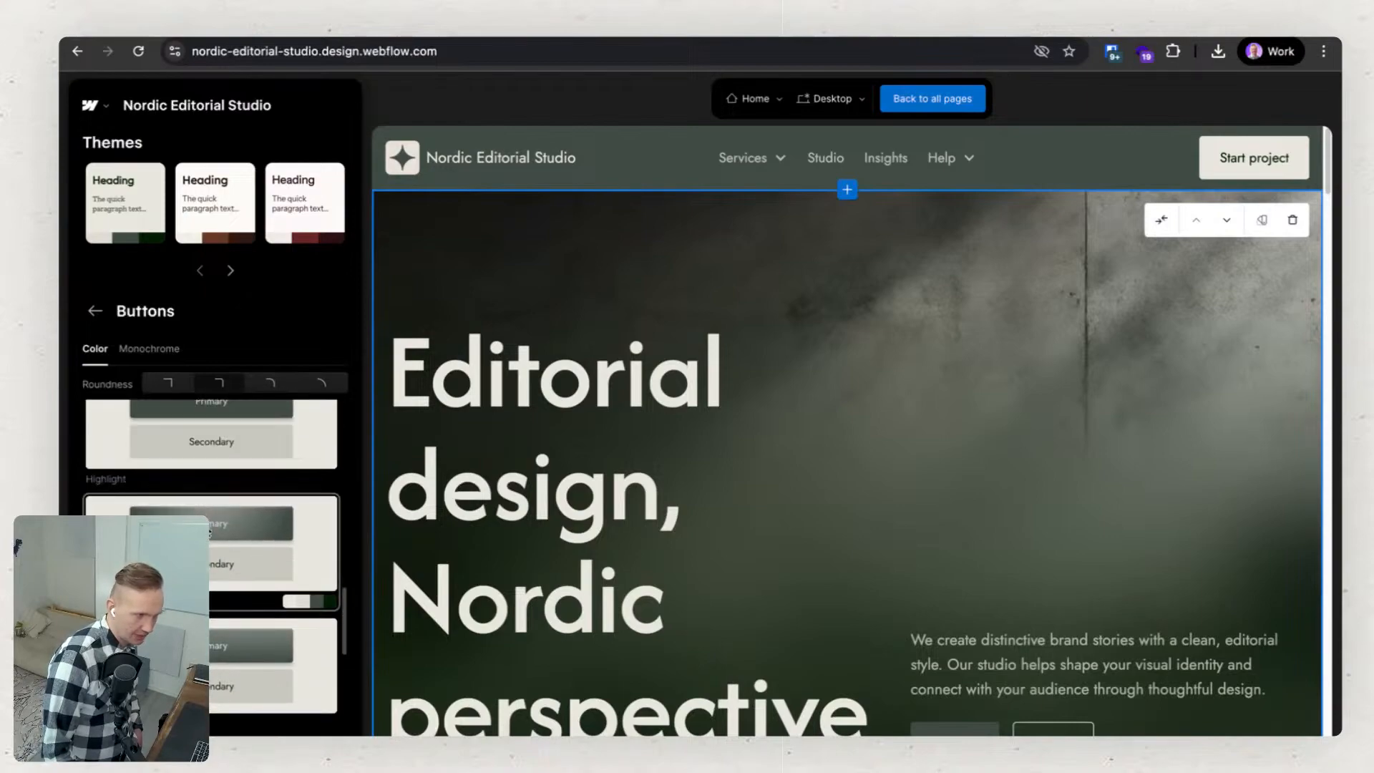
pyautogui.scroll(-5, 211, 544)
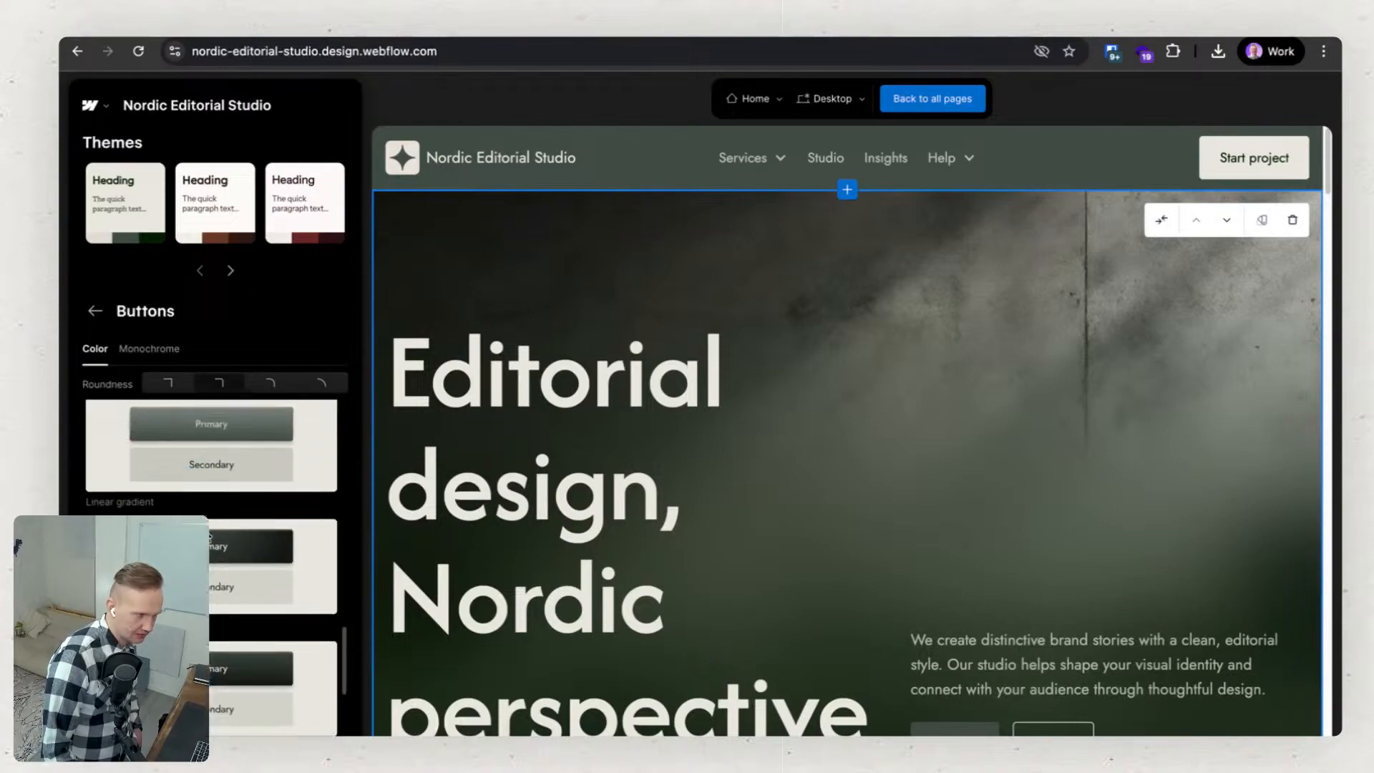
pyautogui.scroll(-5, 209, 538)
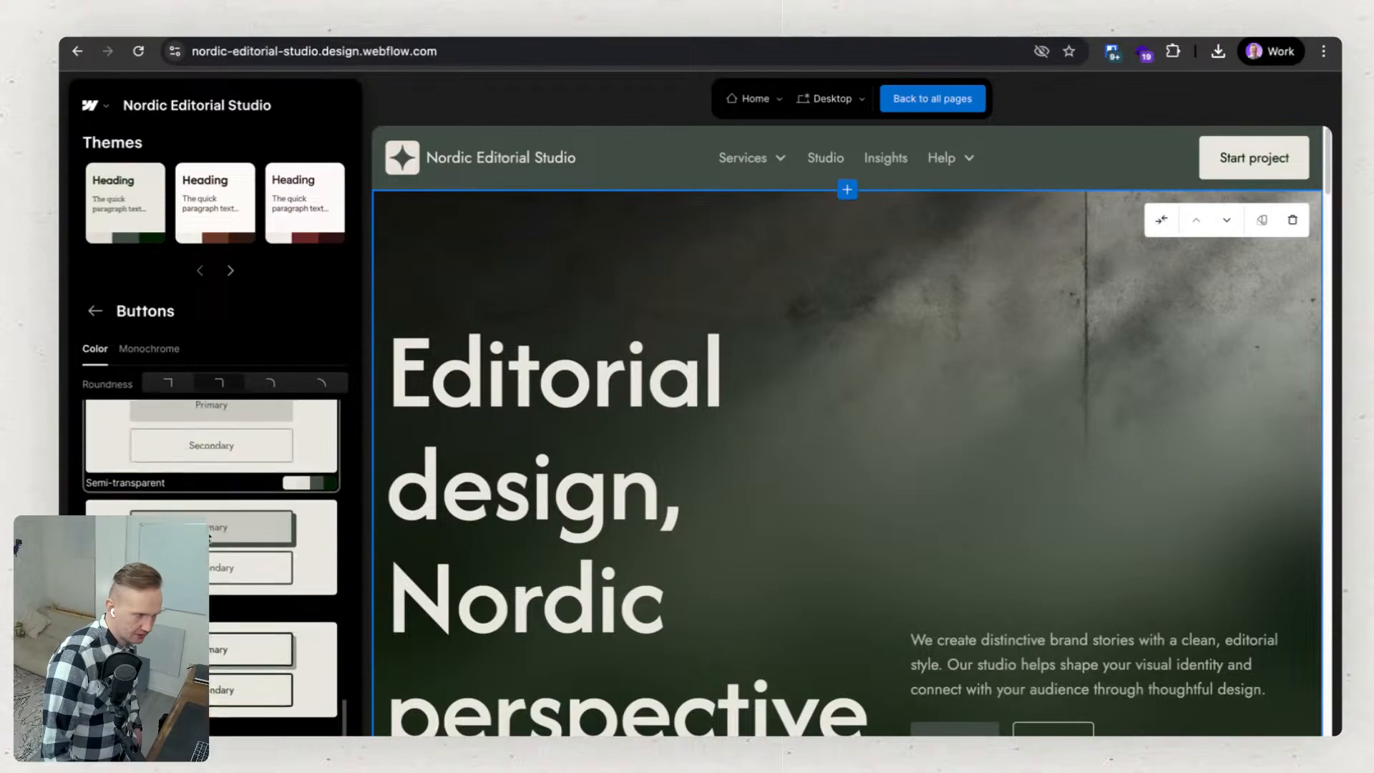
pyautogui.scroll(-5, 210, 537)
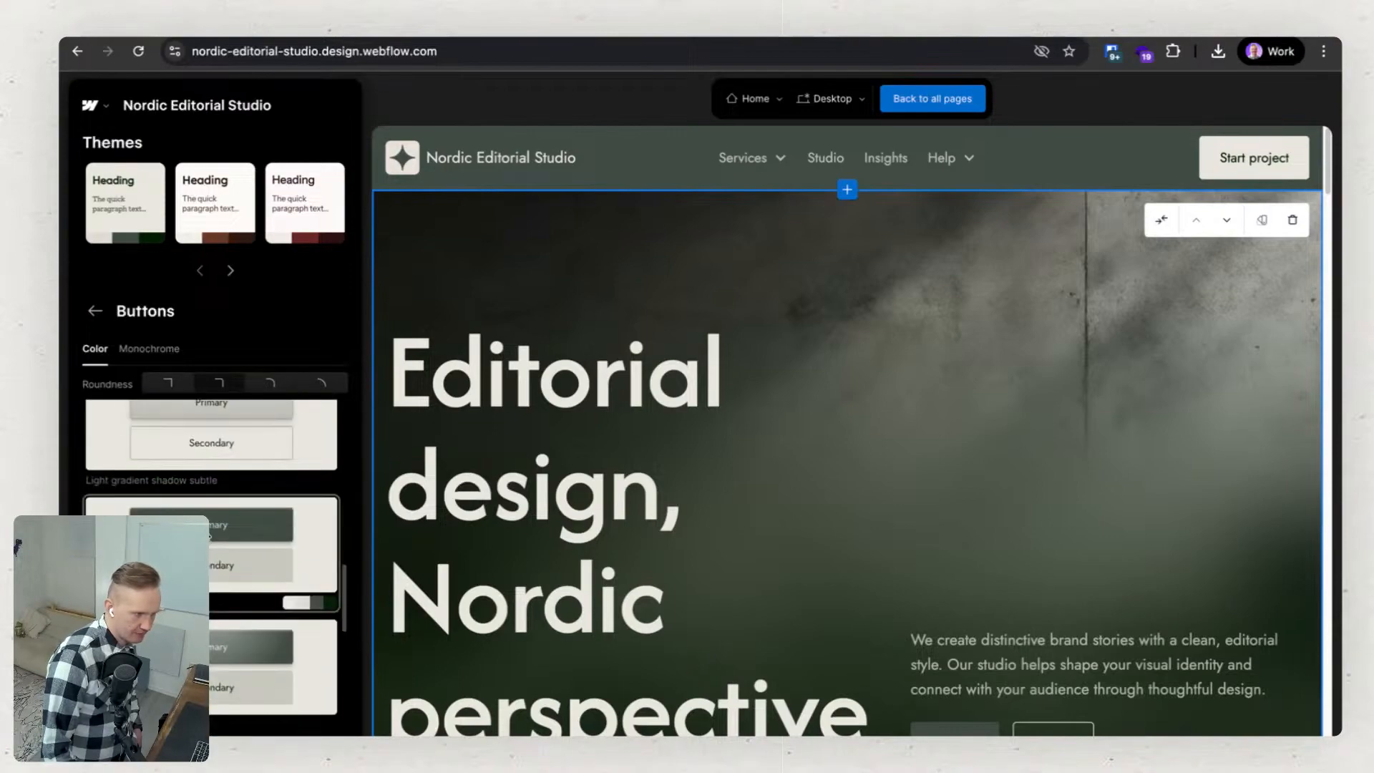
pyautogui.click(212, 660)
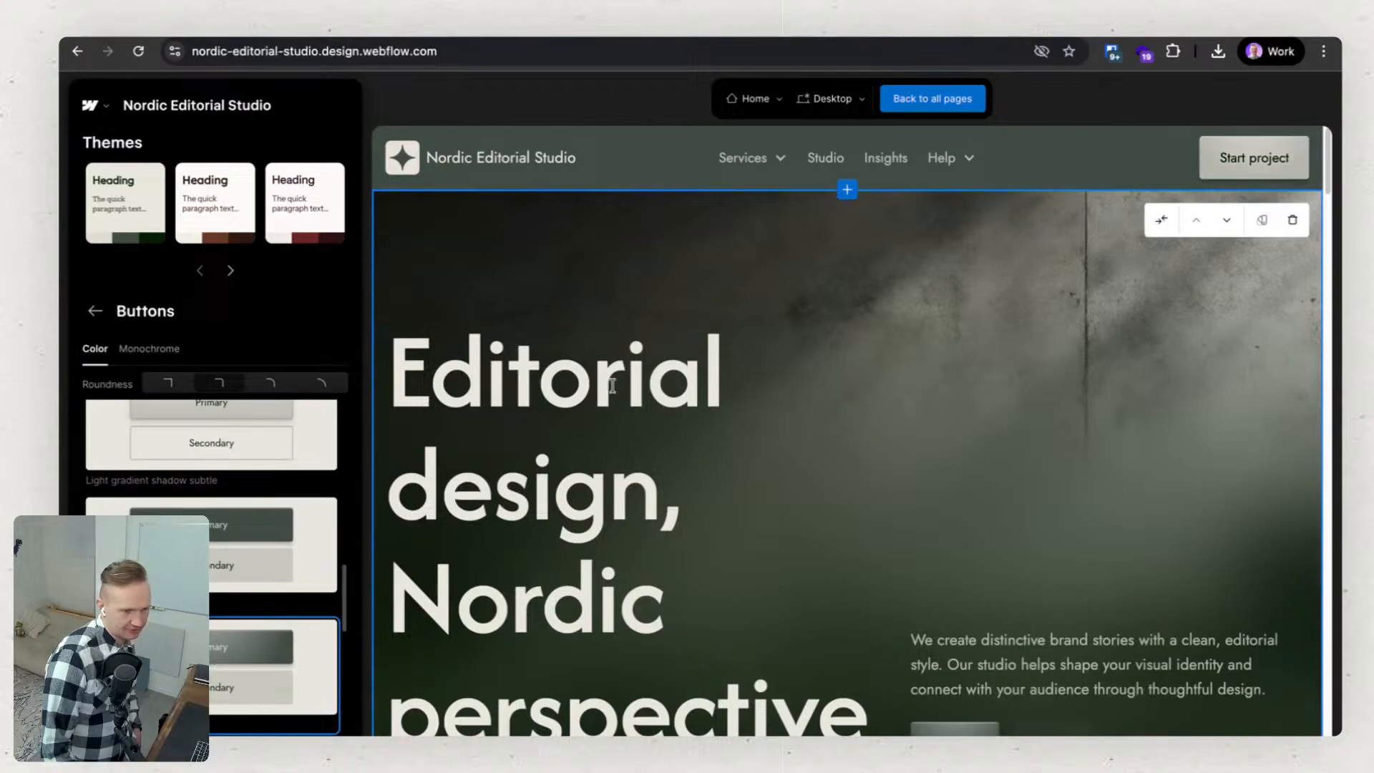
pyautogui.click(97, 312)
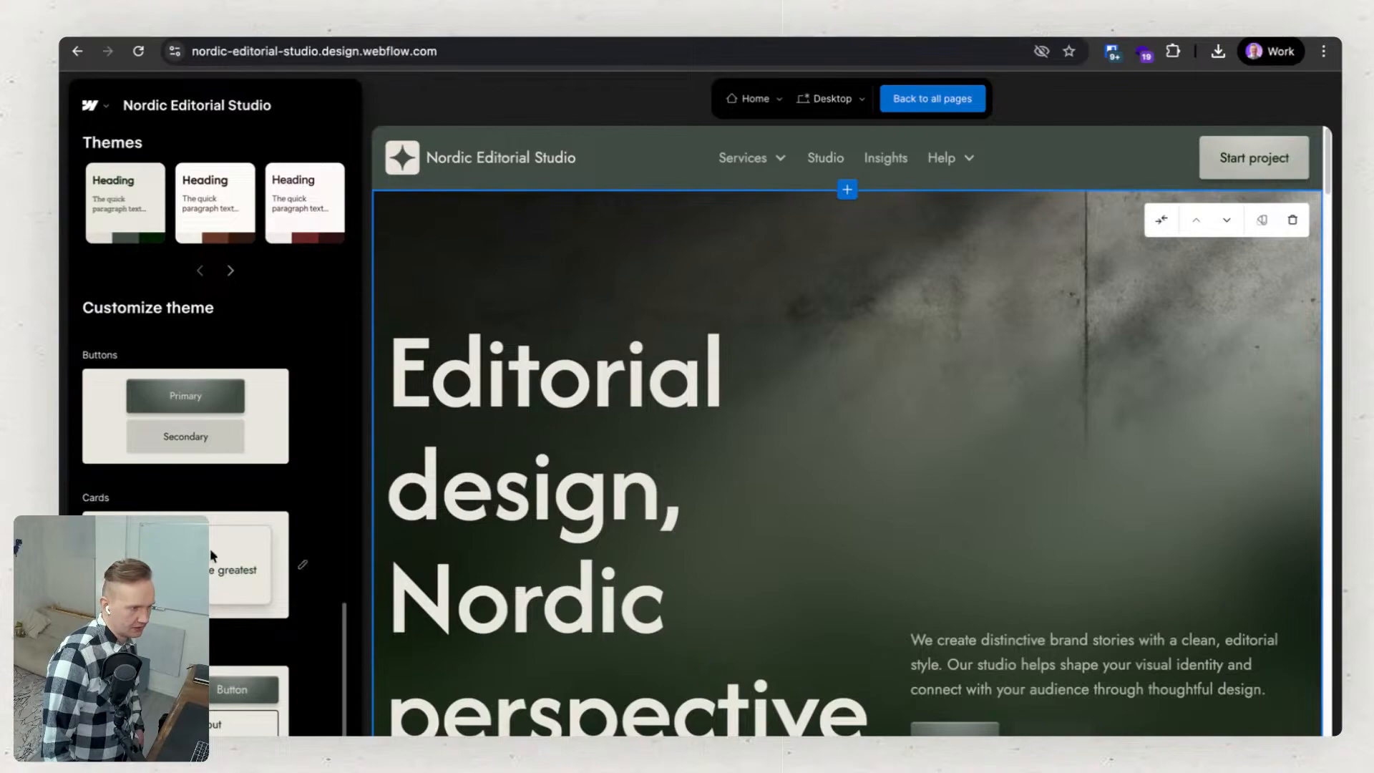
# Return to the all-pages overview and compare the Home, About, Blog, Contact and Portfolio page previews.
pyautogui.scroll(5, 278, 430)
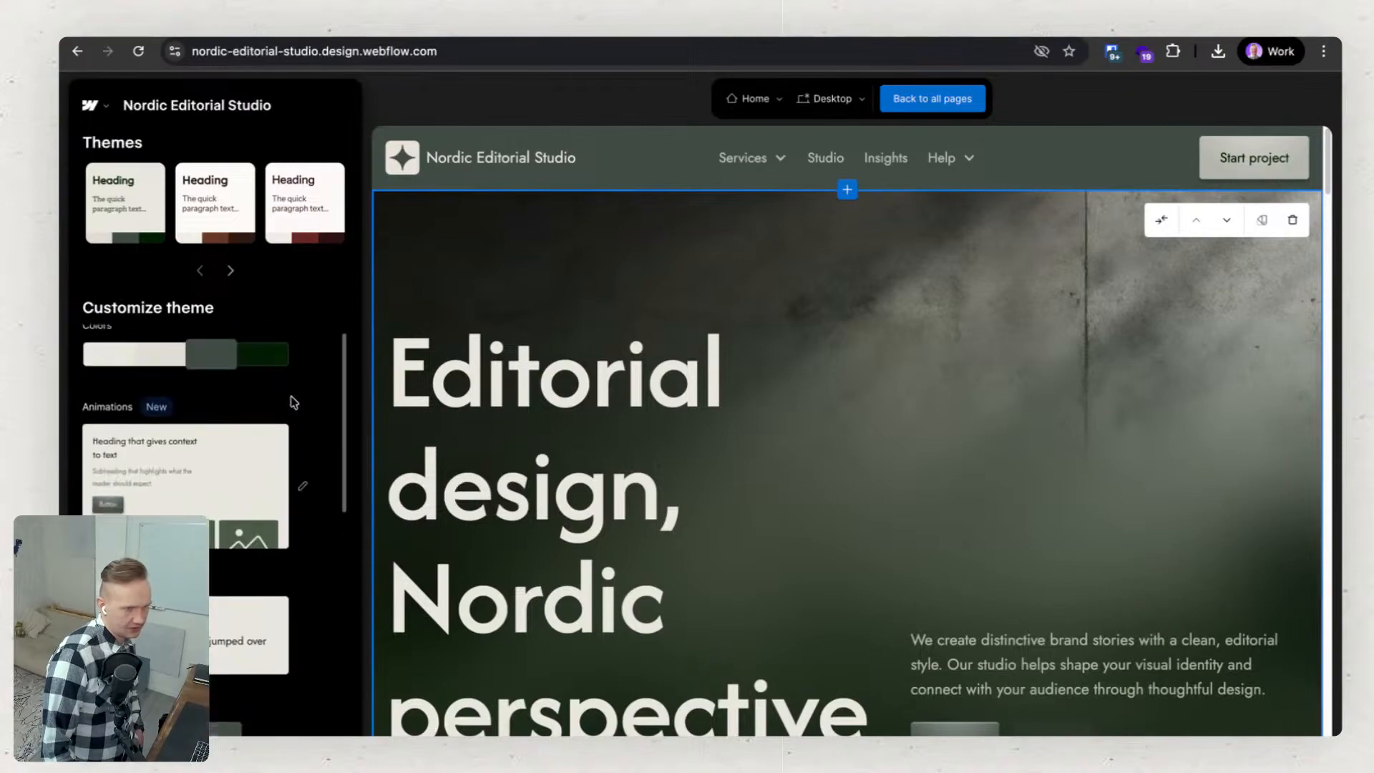
pyautogui.click(966, 100)
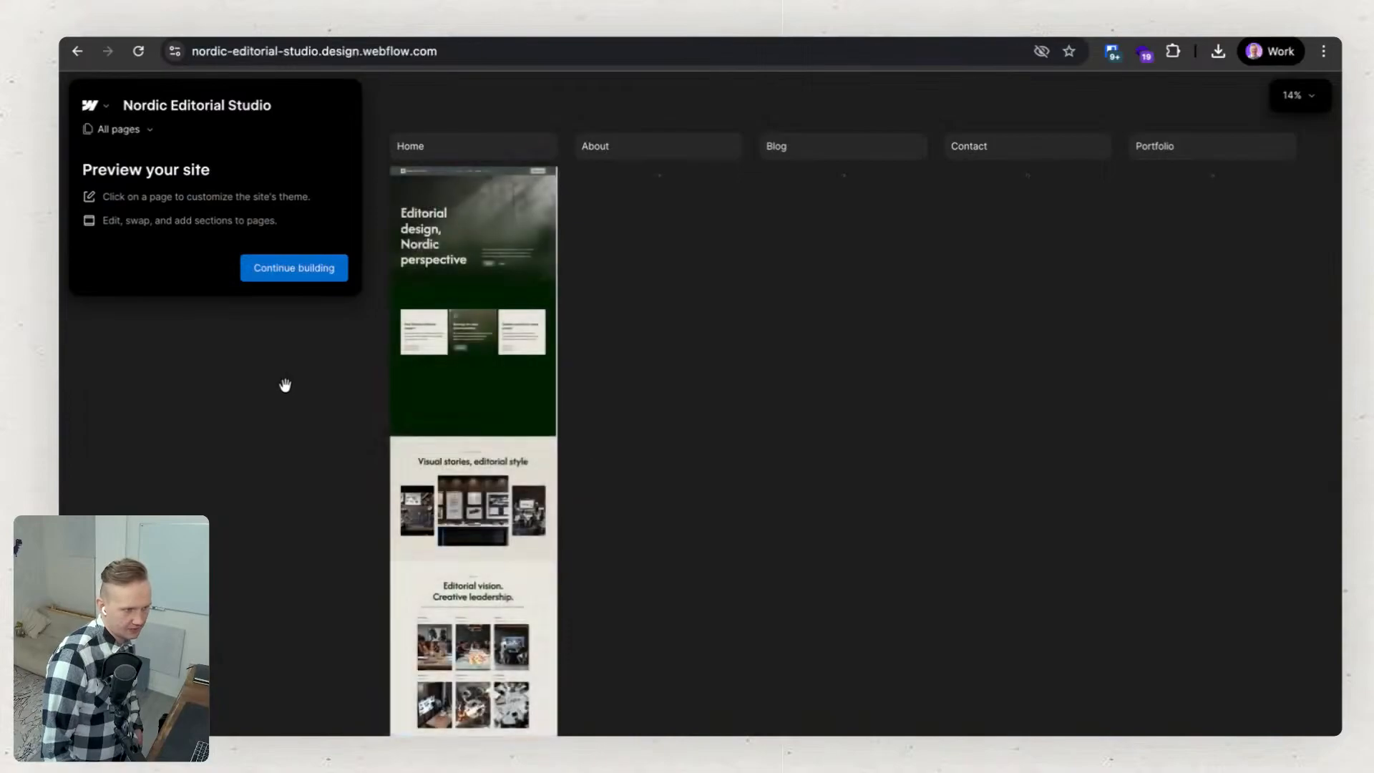
pyautogui.scroll(1, 451, 263)
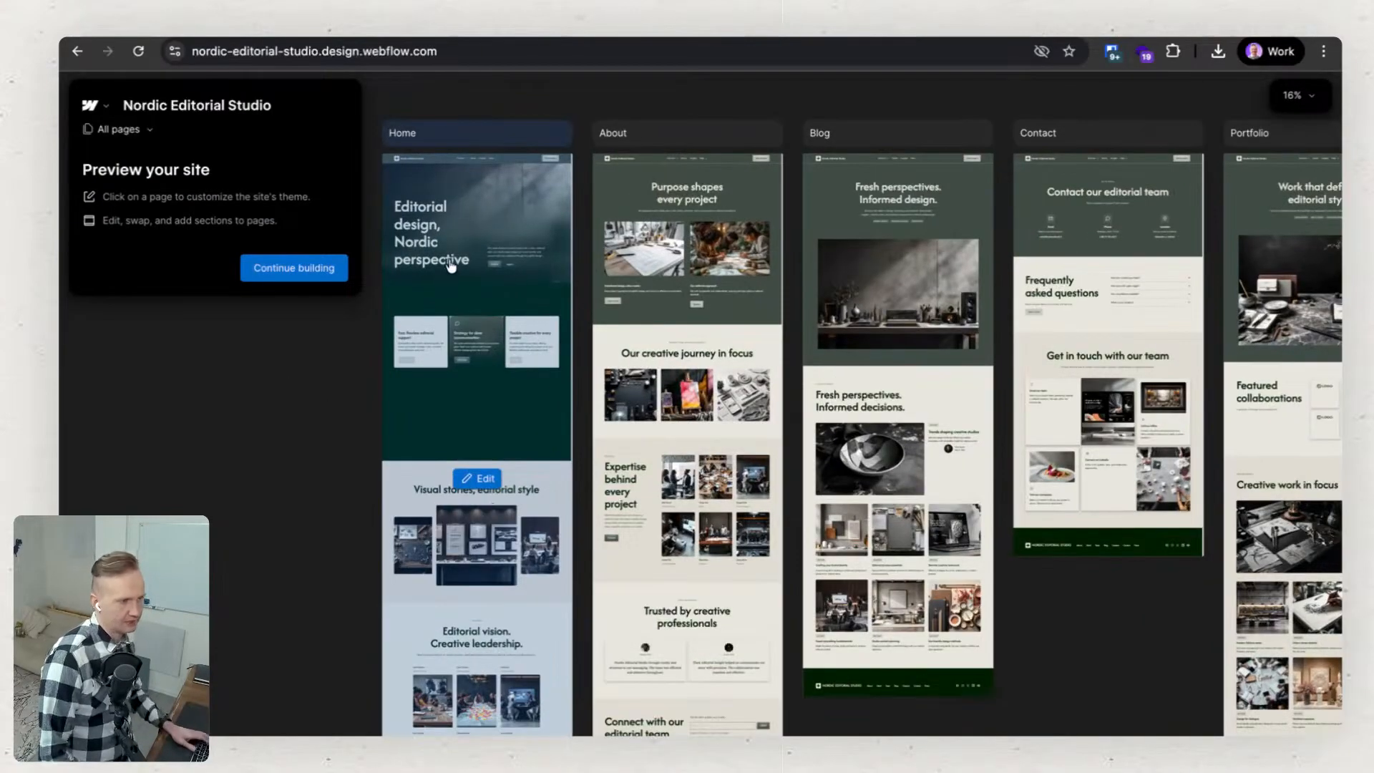
pyautogui.scroll(3, 408, 466)
pyautogui.scroll(-2, 440, 438)
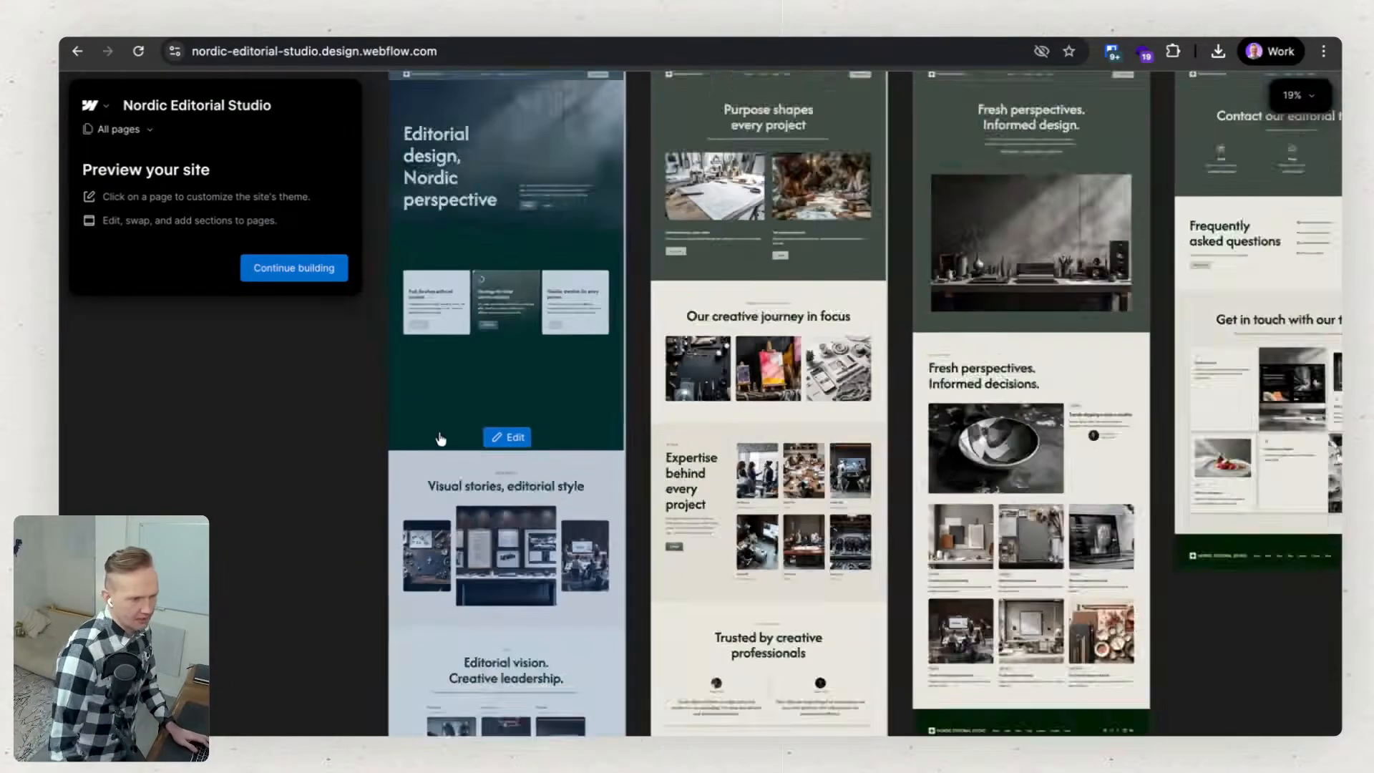
pyautogui.scroll(-3, 440, 438)
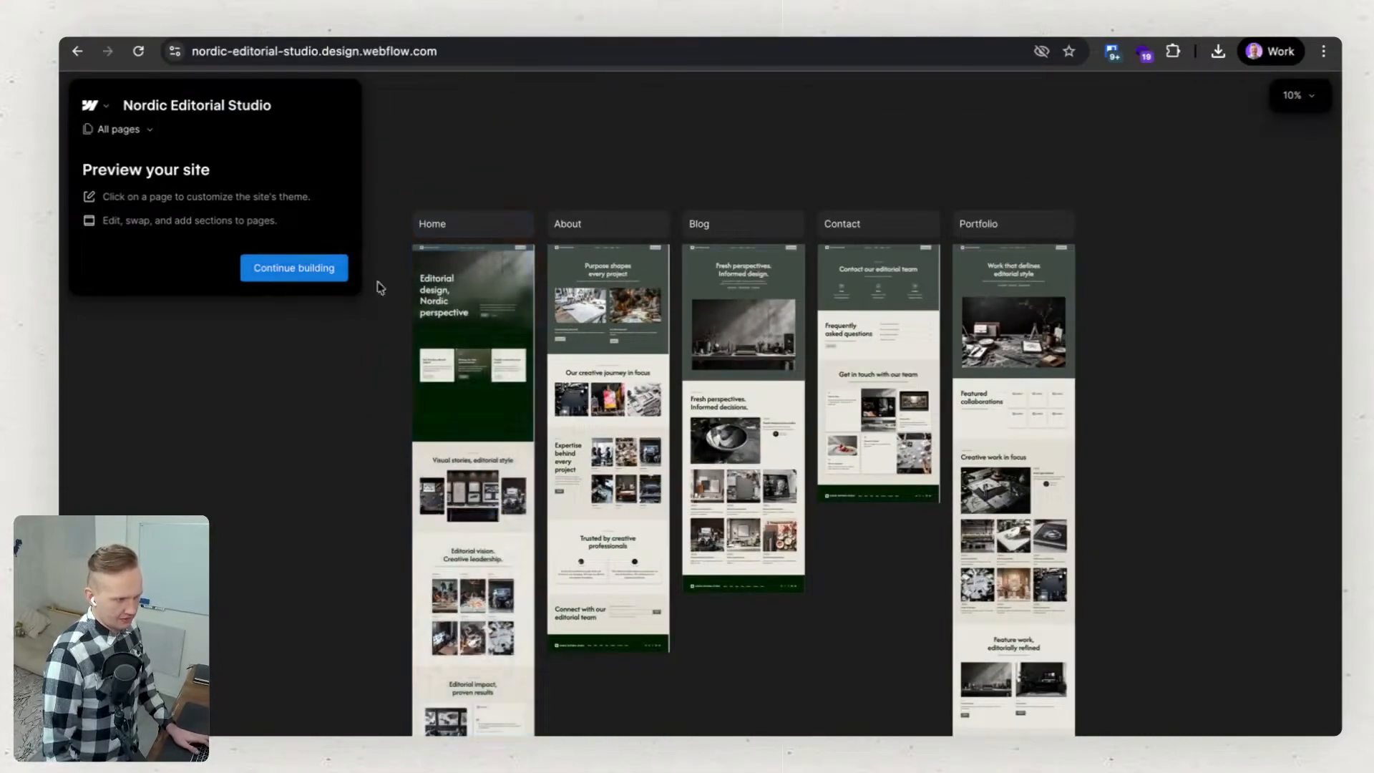
# Preview the About page at tablet, mobile landscape and mobile portrait sizes, and switch back to desktop.
pyautogui.click(613, 326)
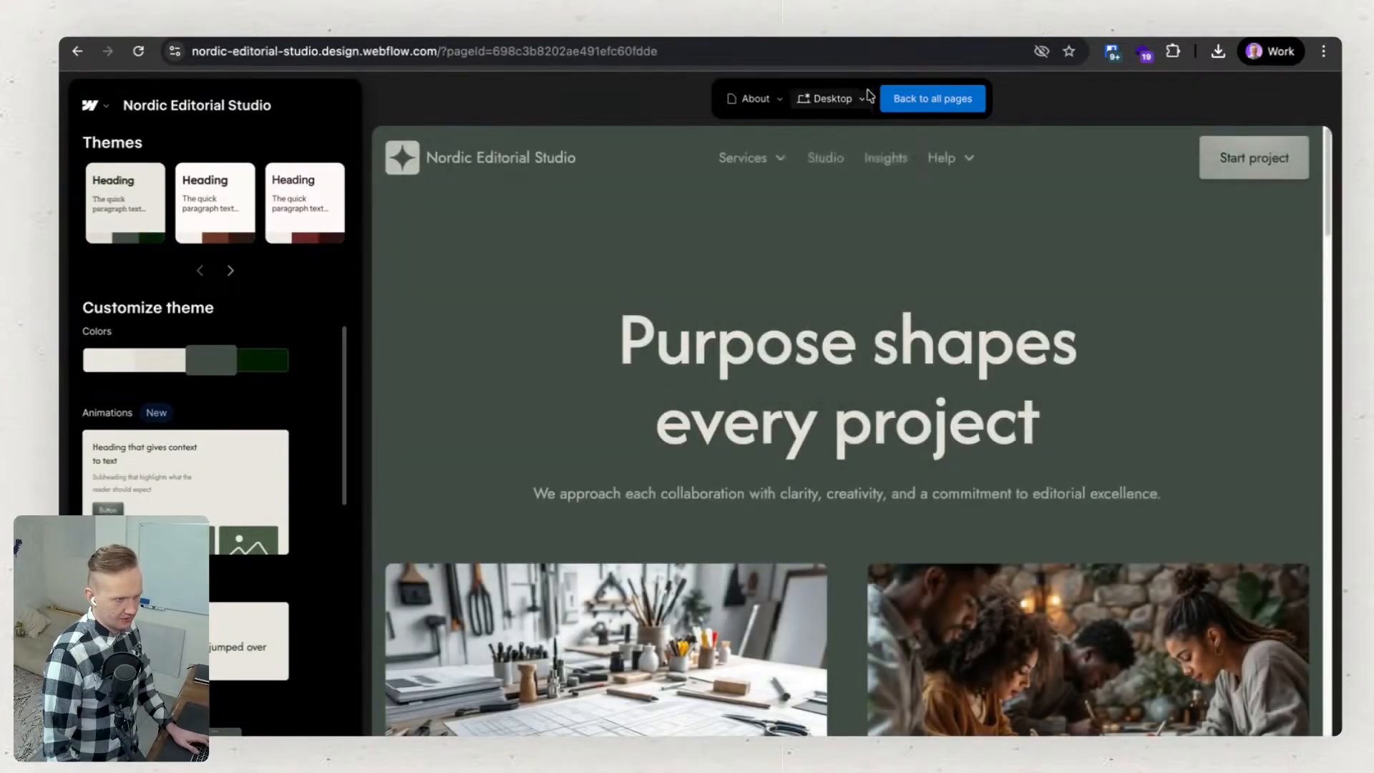
pyautogui.click(864, 98)
pyautogui.click(852, 146)
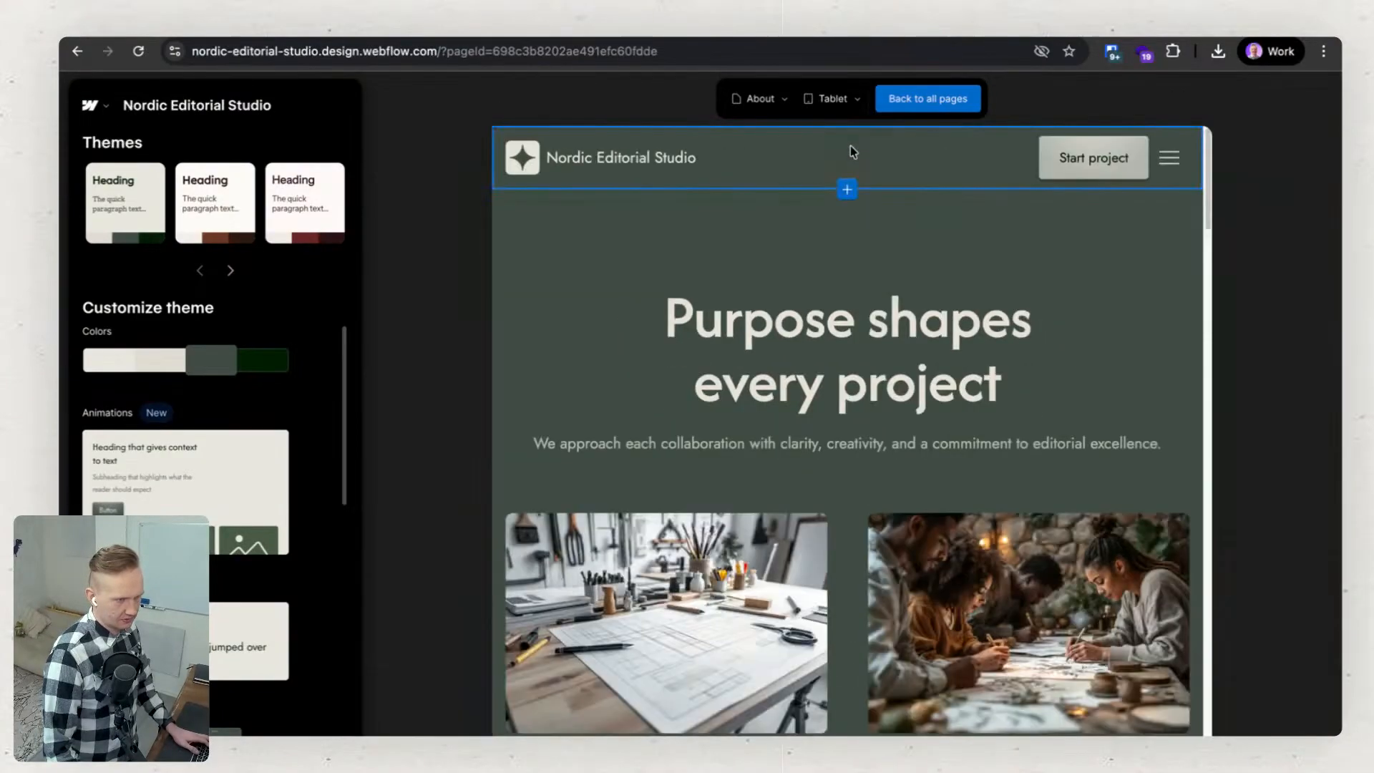
pyautogui.click(832, 98)
pyautogui.click(836, 163)
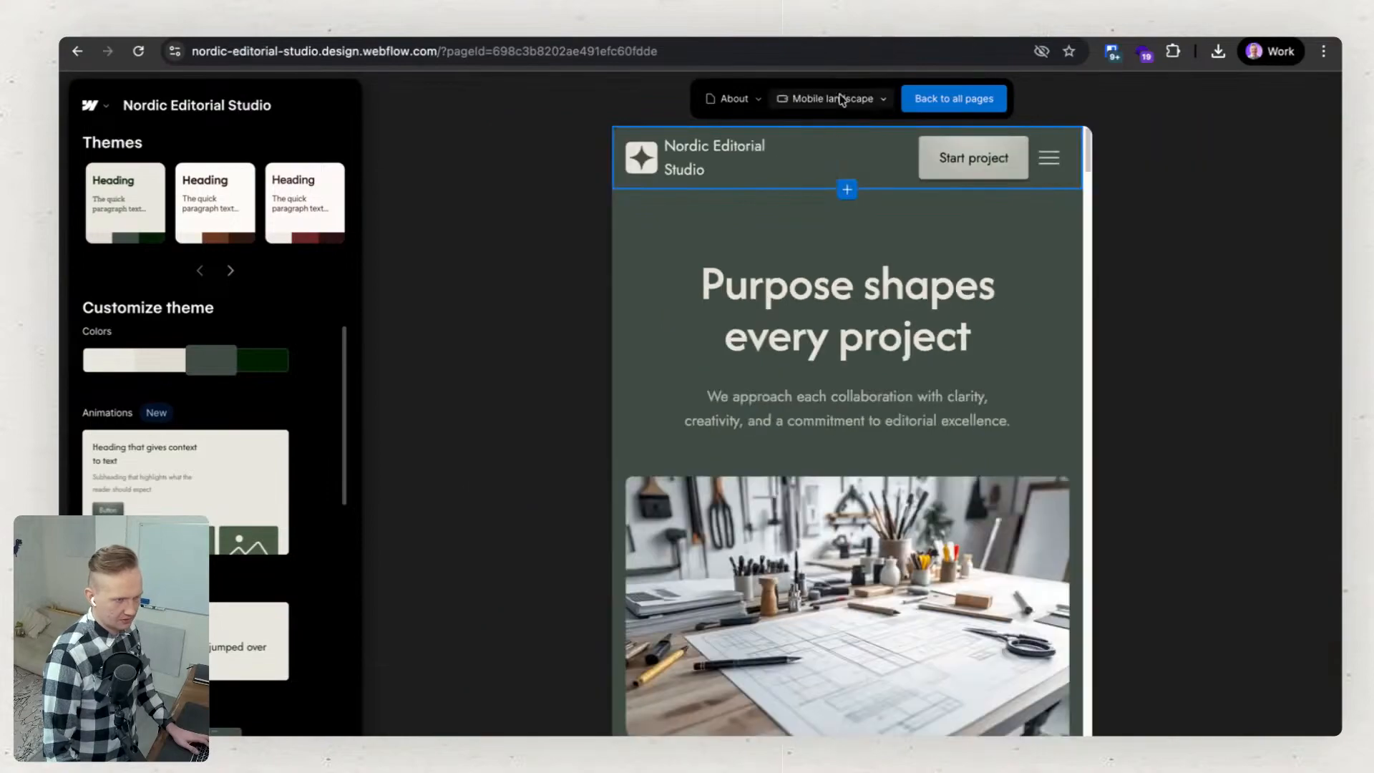
pyautogui.click(867, 100)
pyautogui.click(848, 185)
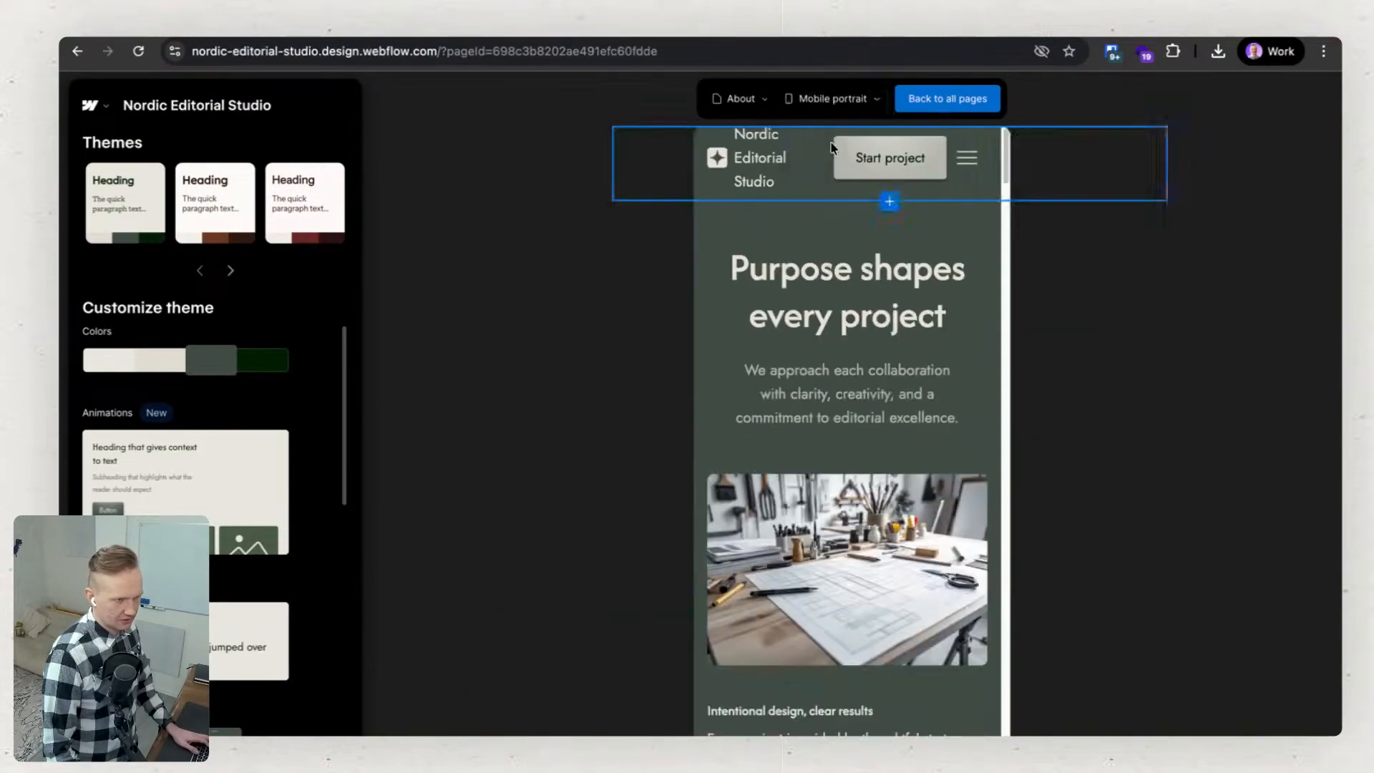
pyautogui.click(830, 100)
pyautogui.click(822, 126)
# Switch to the Home page and review its sections from the hero through team, testimonials and FAQ to the contact details.
pyautogui.click(748, 99)
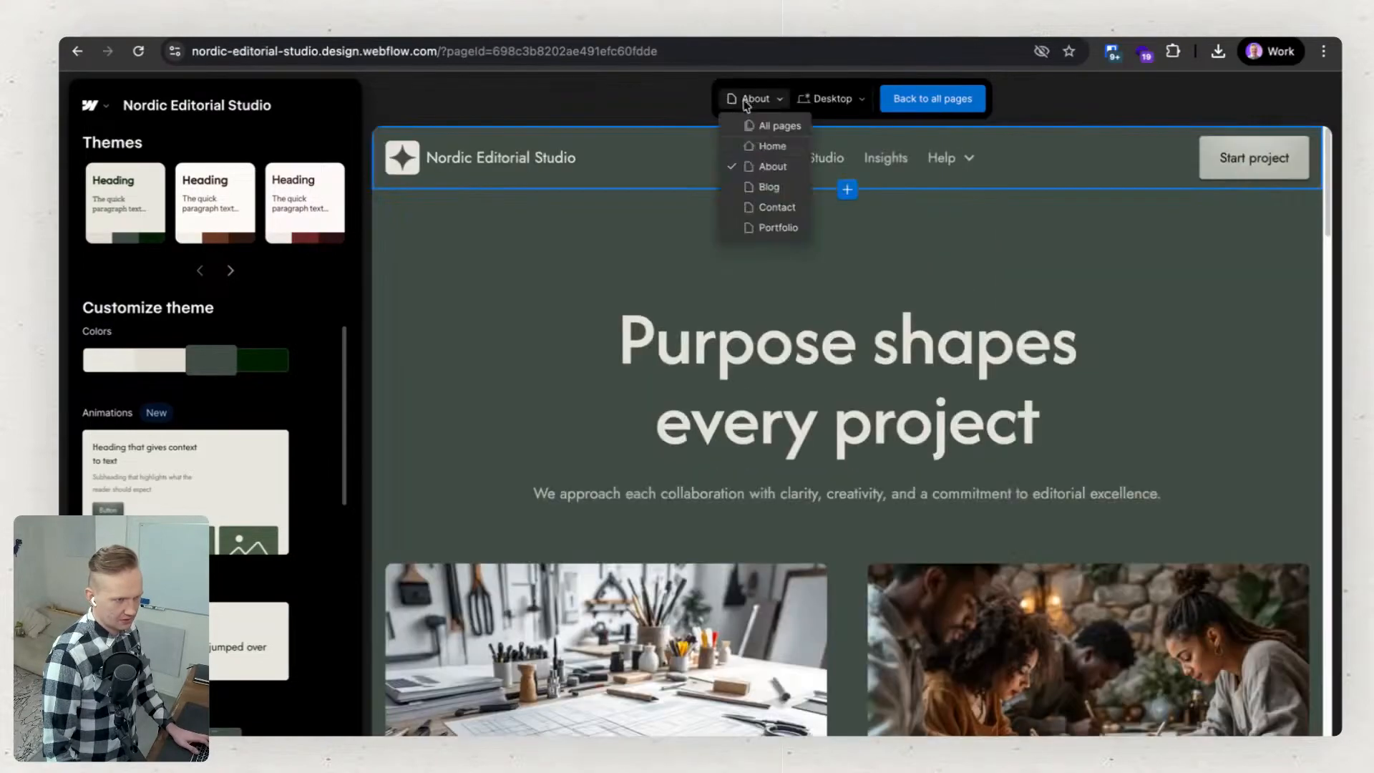
pyautogui.click(770, 146)
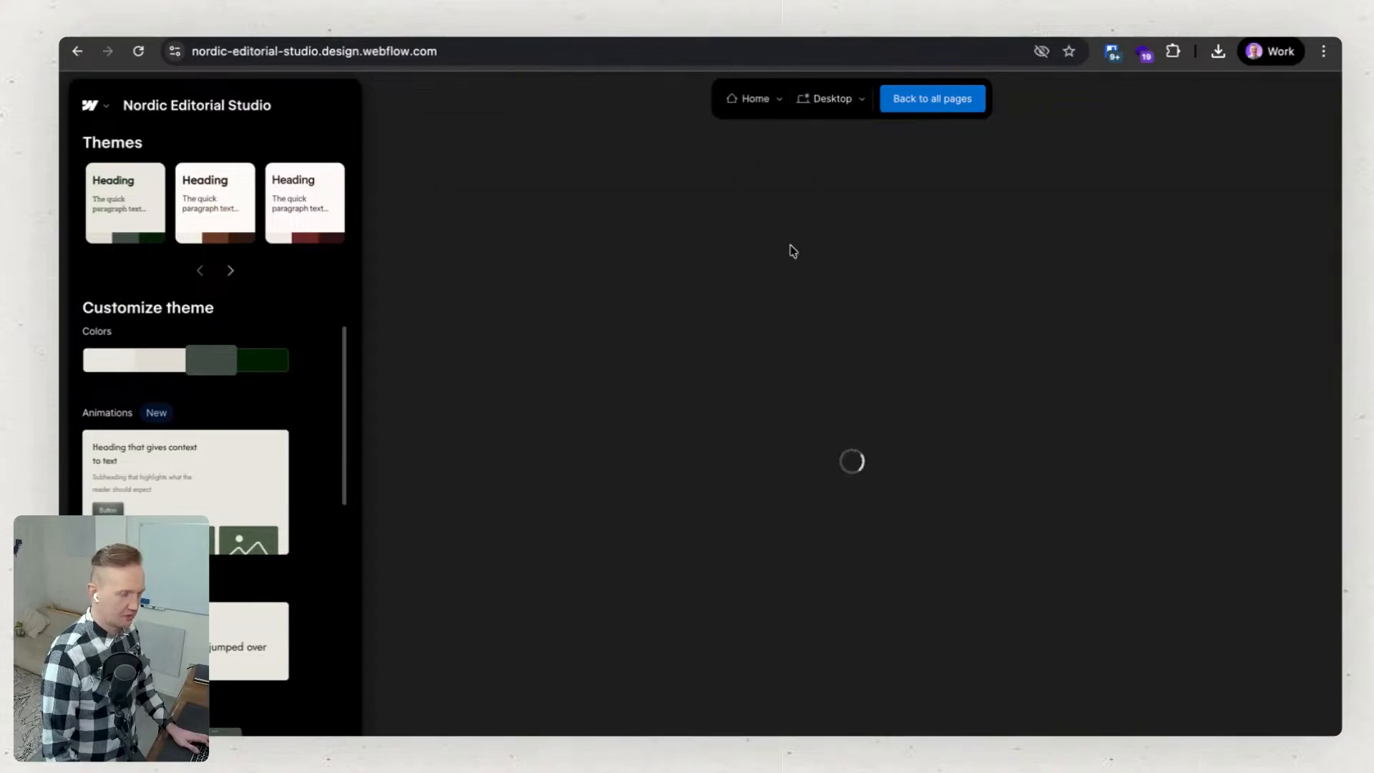
pyautogui.scroll(-10, 805, 393)
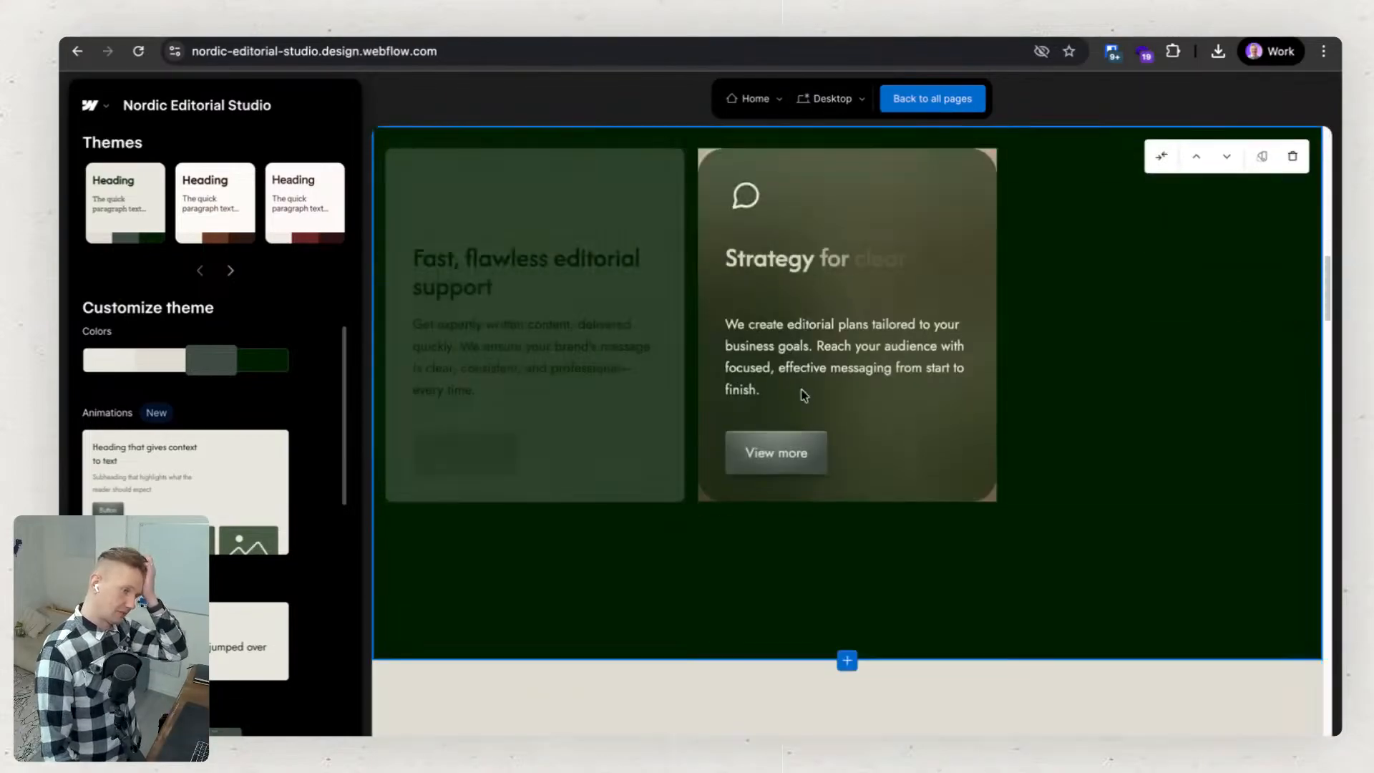
pyautogui.scroll(-10, 804, 393)
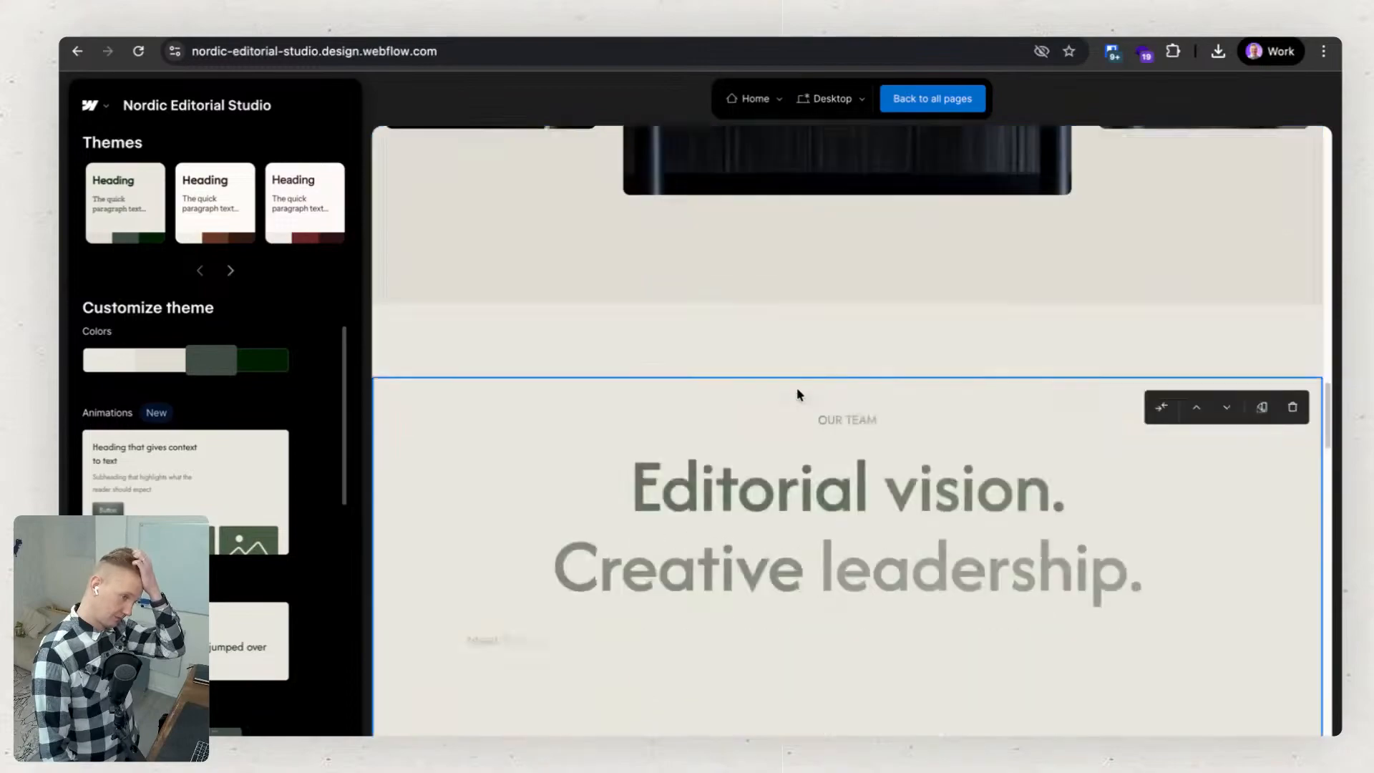
pyautogui.scroll(-10, 799, 394)
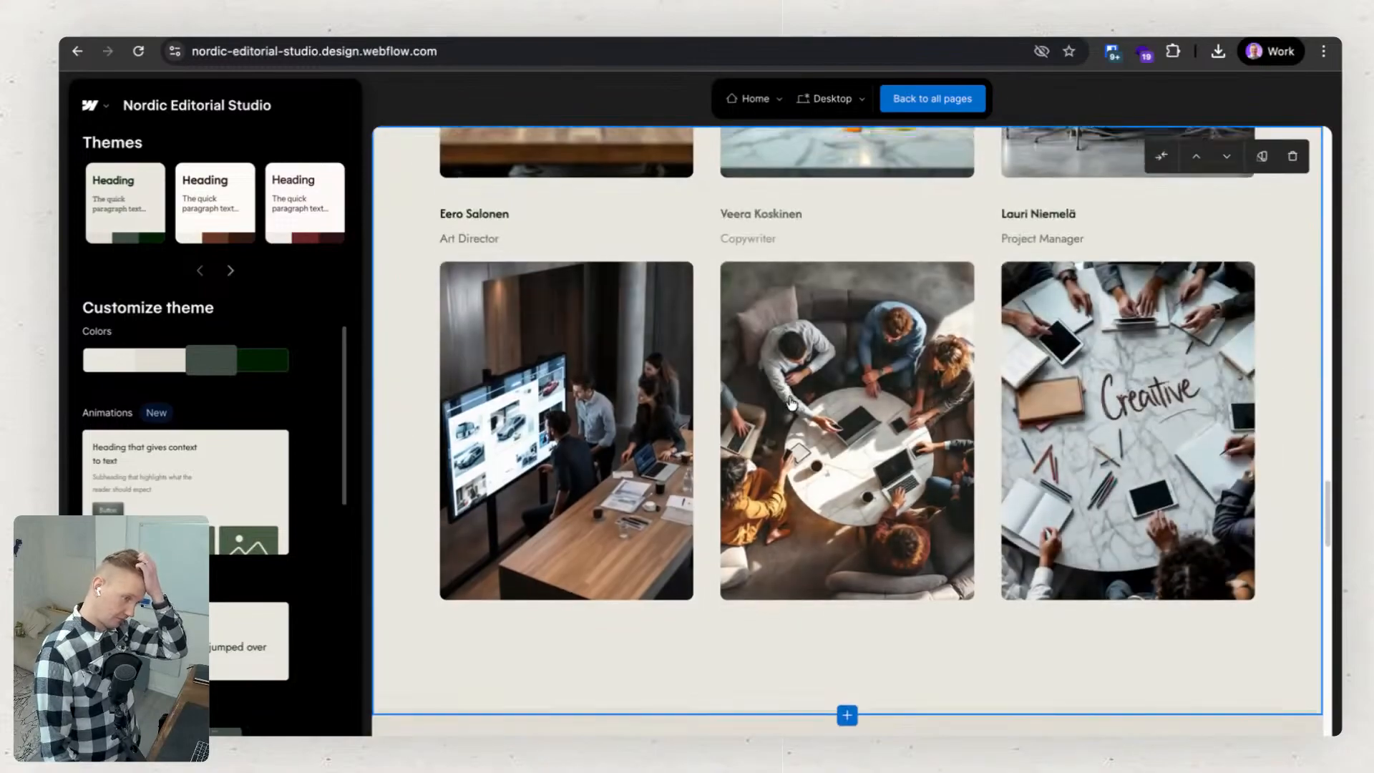
pyautogui.scroll(-4, 790, 403)
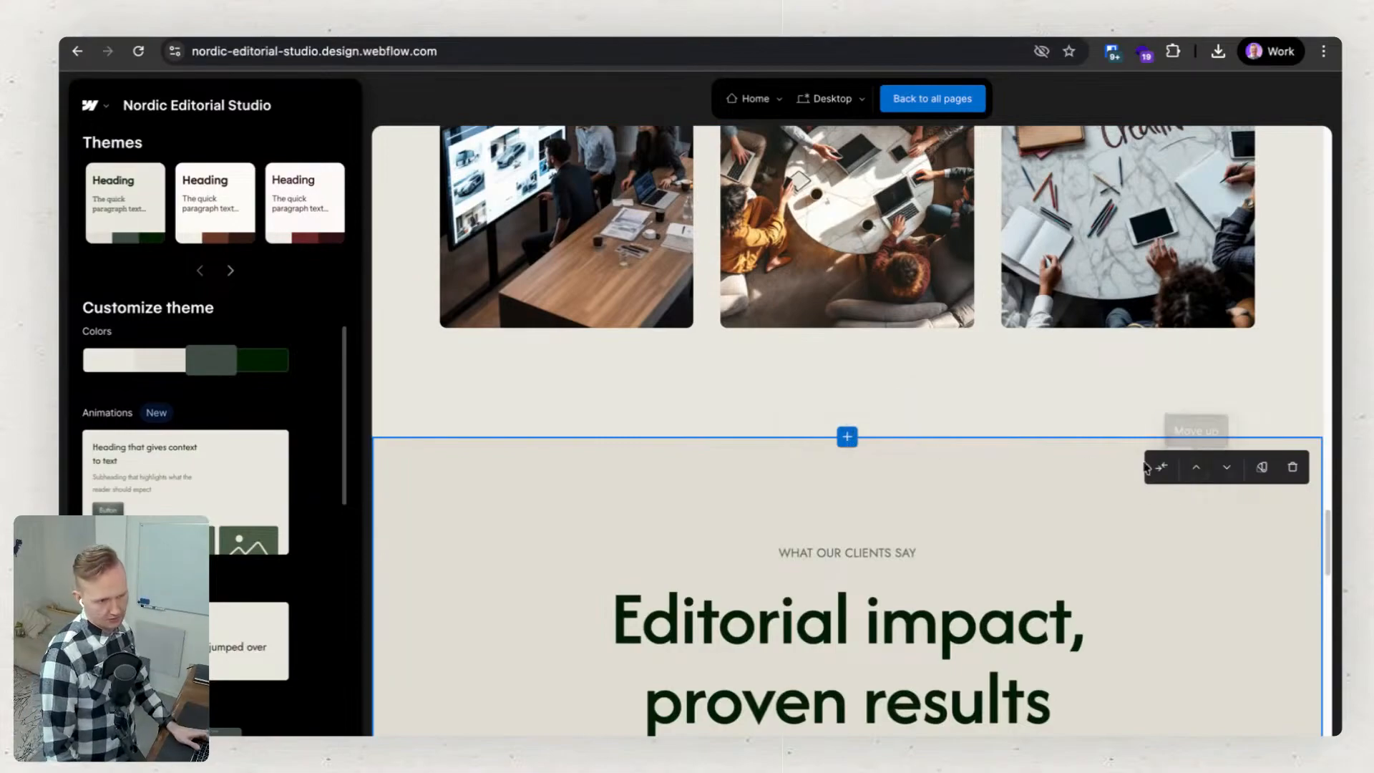
pyautogui.scroll(-2, 1217, 422)
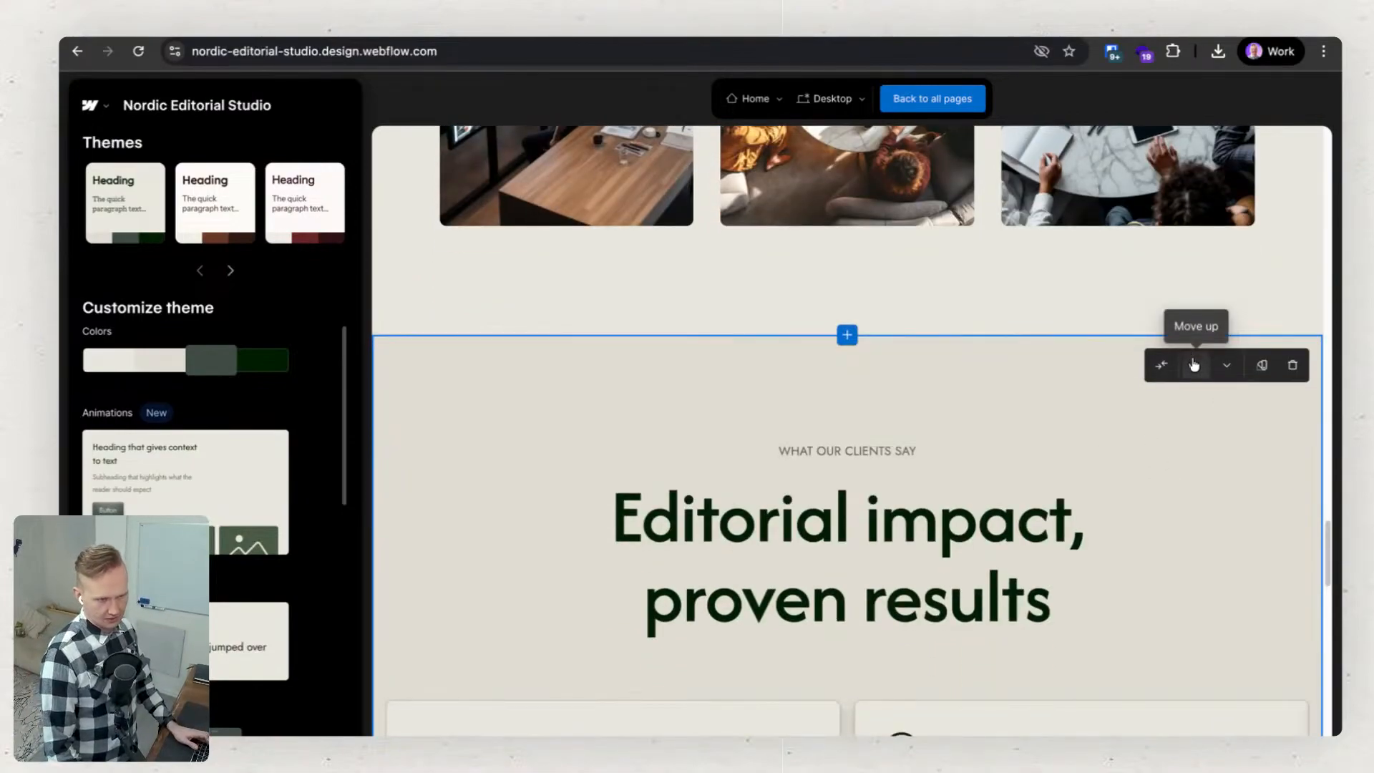
pyautogui.scroll(-15, 1089, 466)
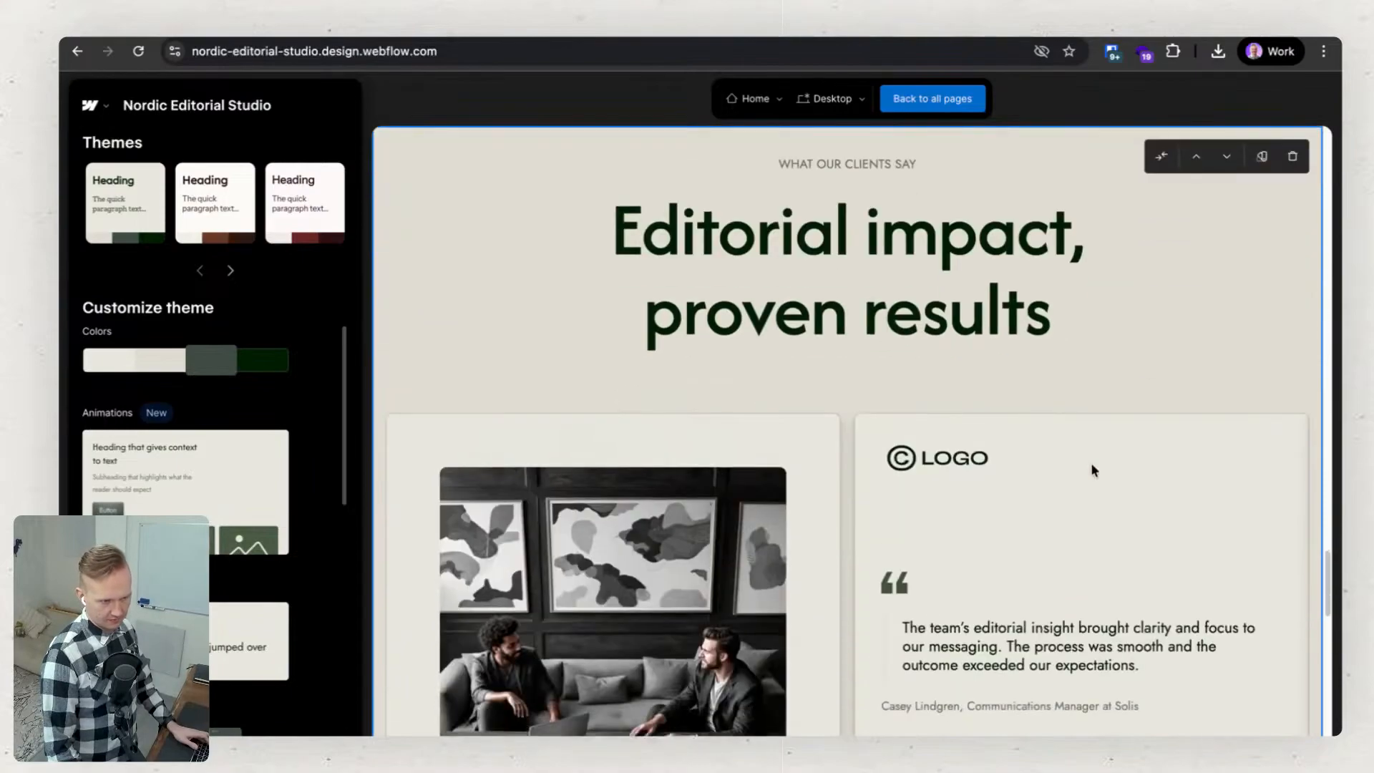
pyautogui.scroll(-2, 1087, 471)
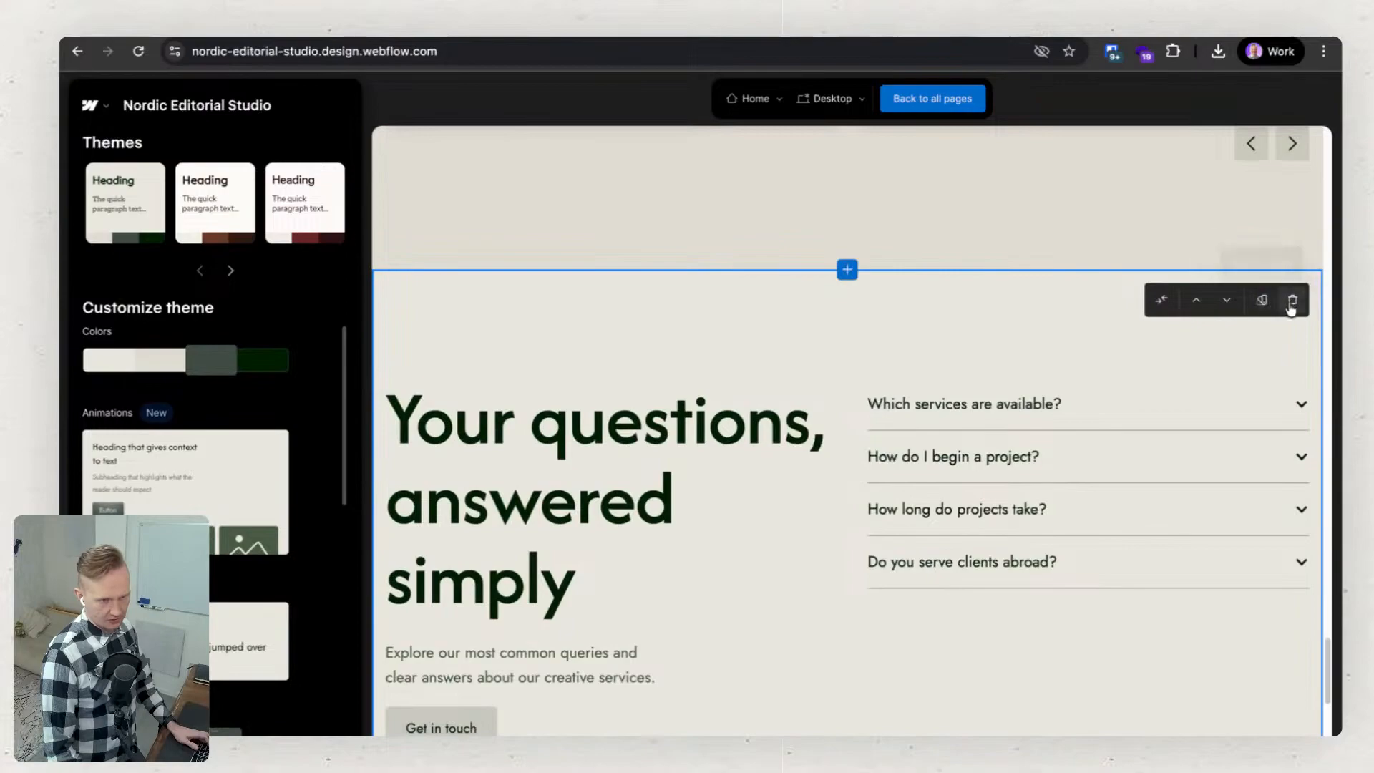
pyautogui.scroll(-6, 818, 462)
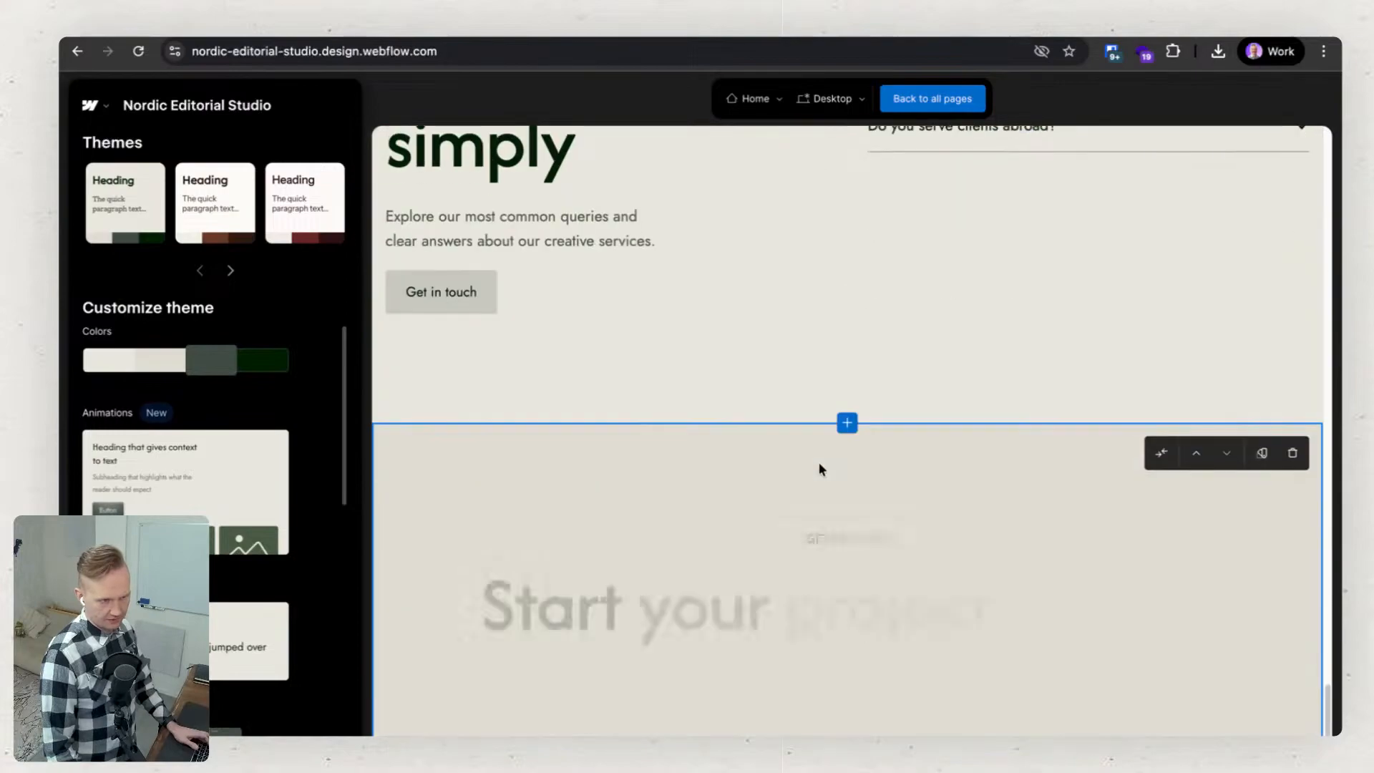
pyautogui.scroll(-5, 791, 675)
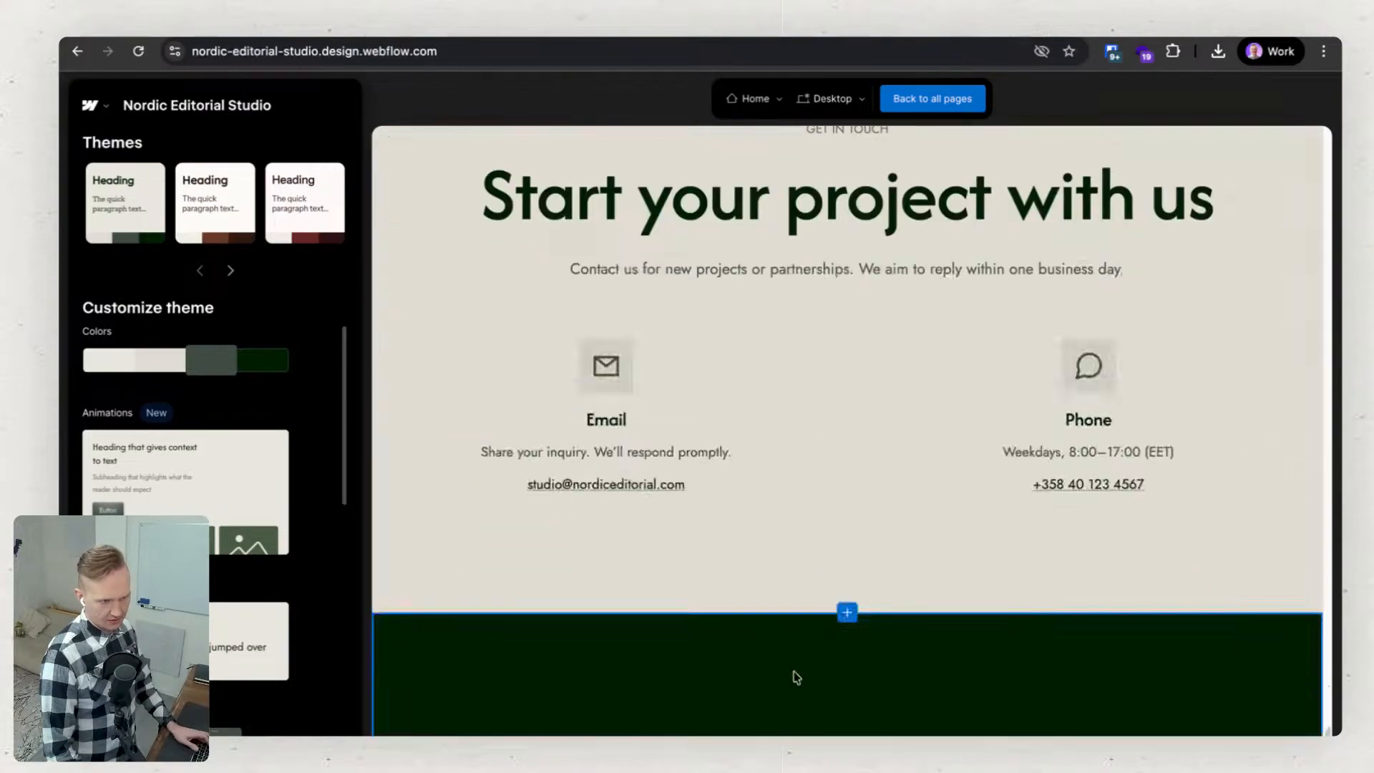
pyautogui.scroll(20, 827, 487)
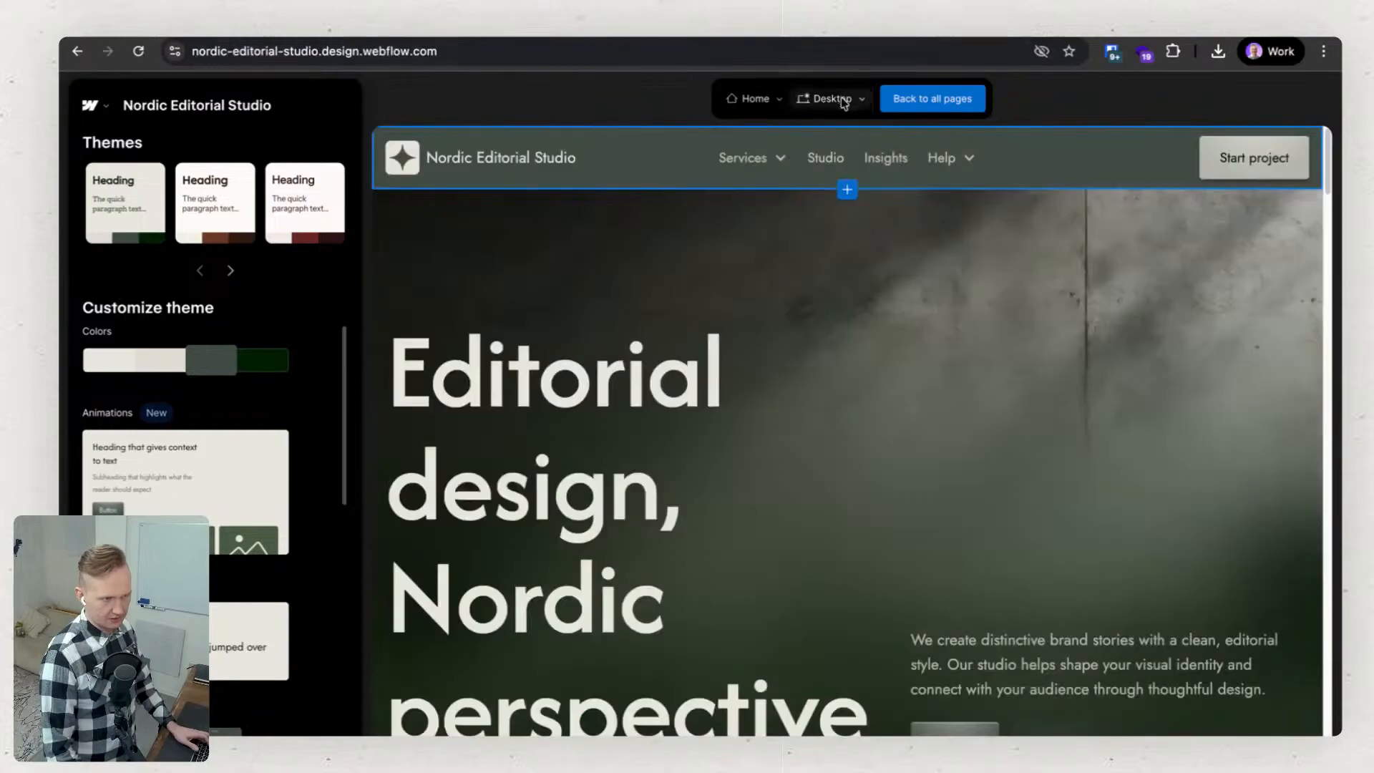
# Return to the all-pages overview and open the Blog page for editing.
pyautogui.click(762, 99)
pyautogui.click(766, 123)
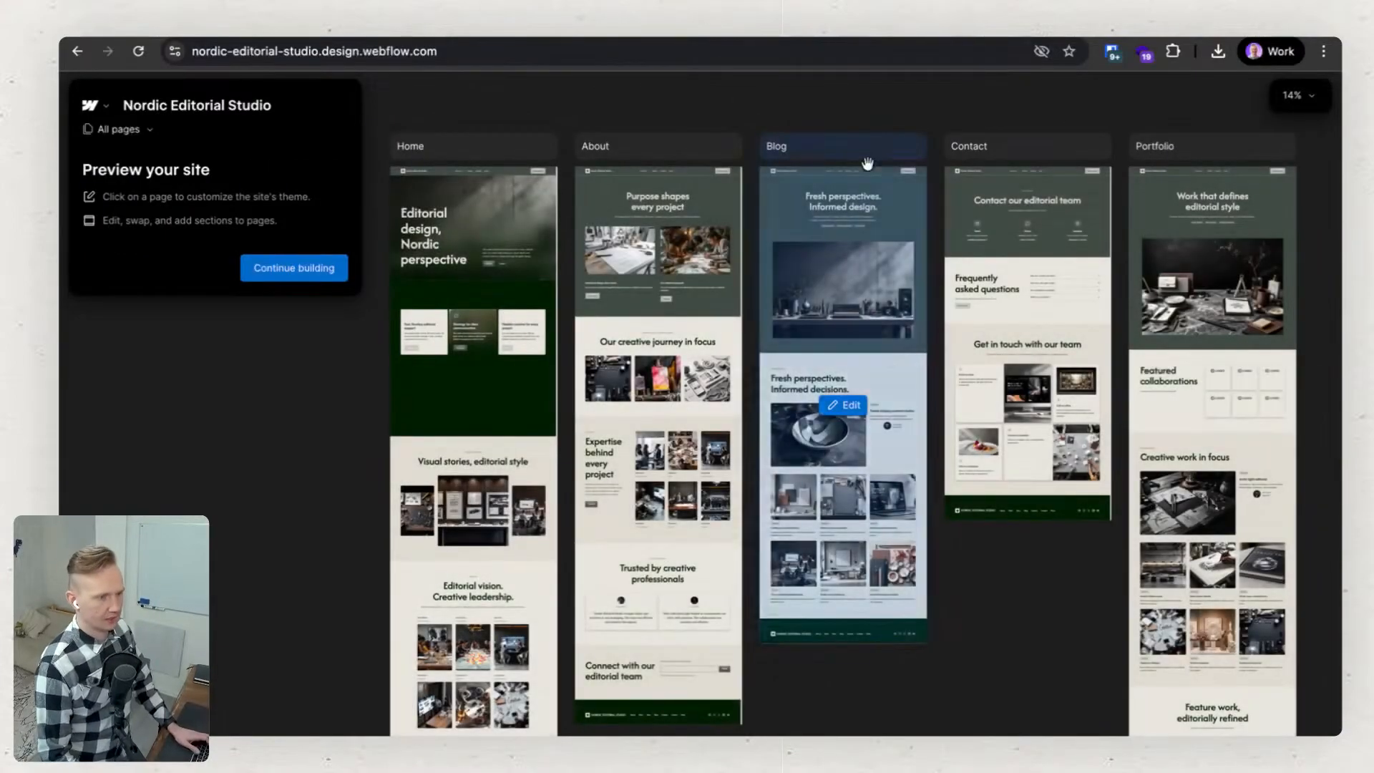
pyautogui.click(857, 201)
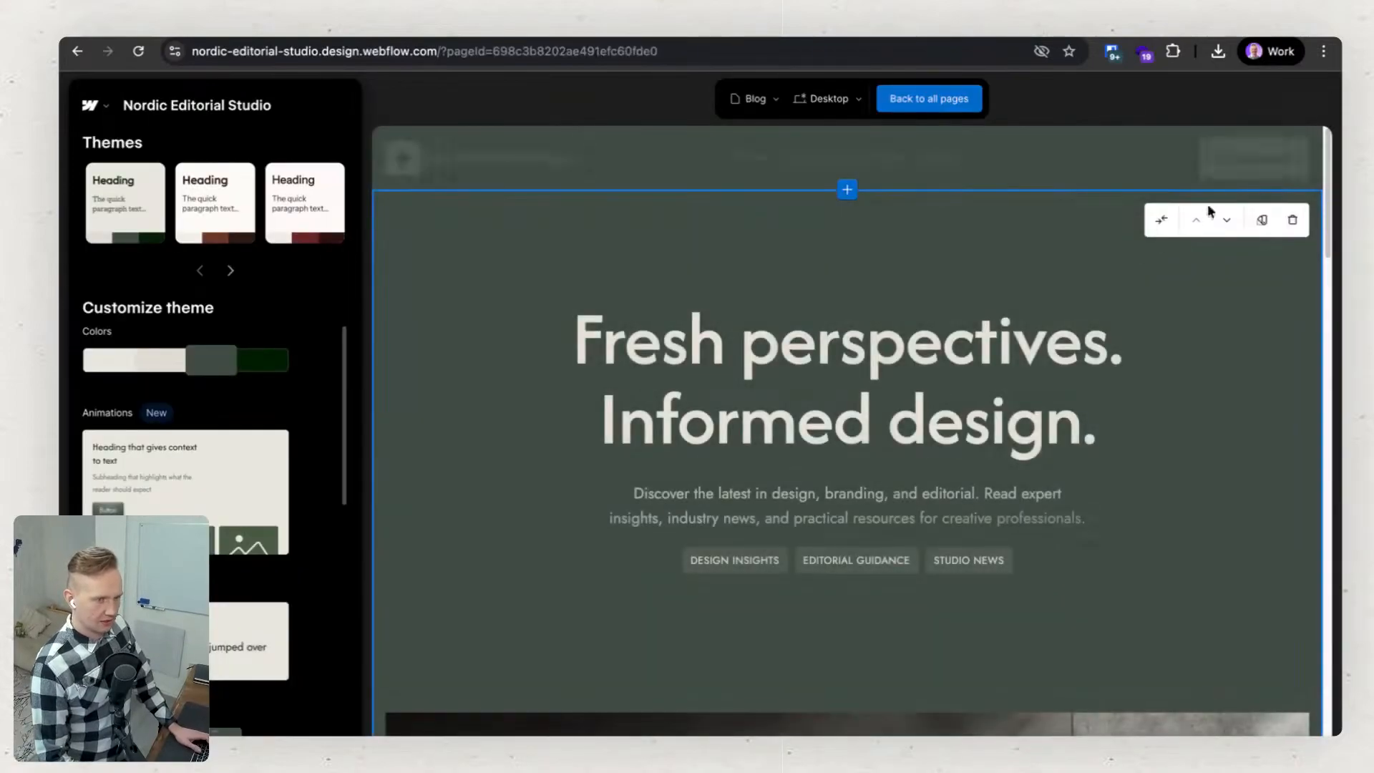
# Cycle the color scheme of the Blog page's "Fresh perspectives. Informed design." hero section through dark green to the light beige variant.
pyautogui.click(1262, 221)
pyautogui.click(1262, 223)
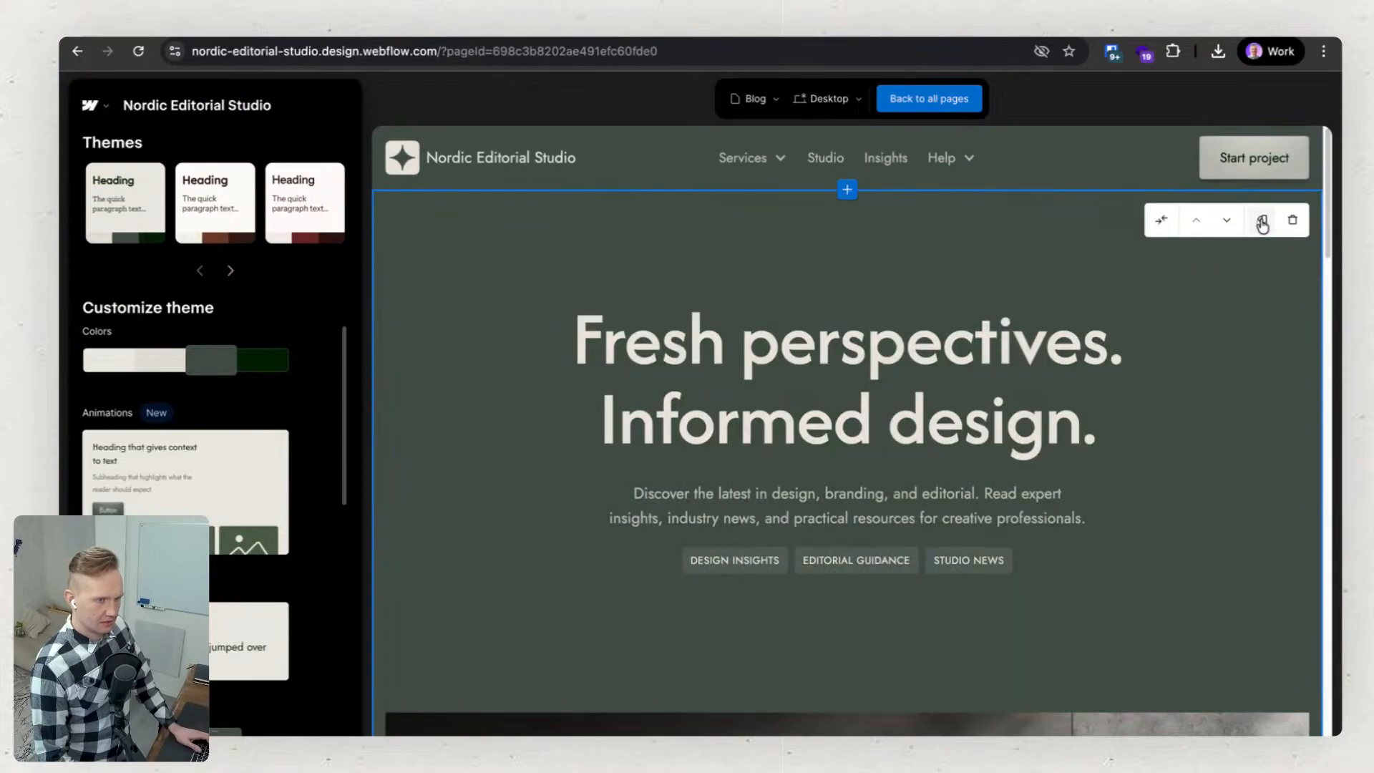
pyautogui.click(1262, 223)
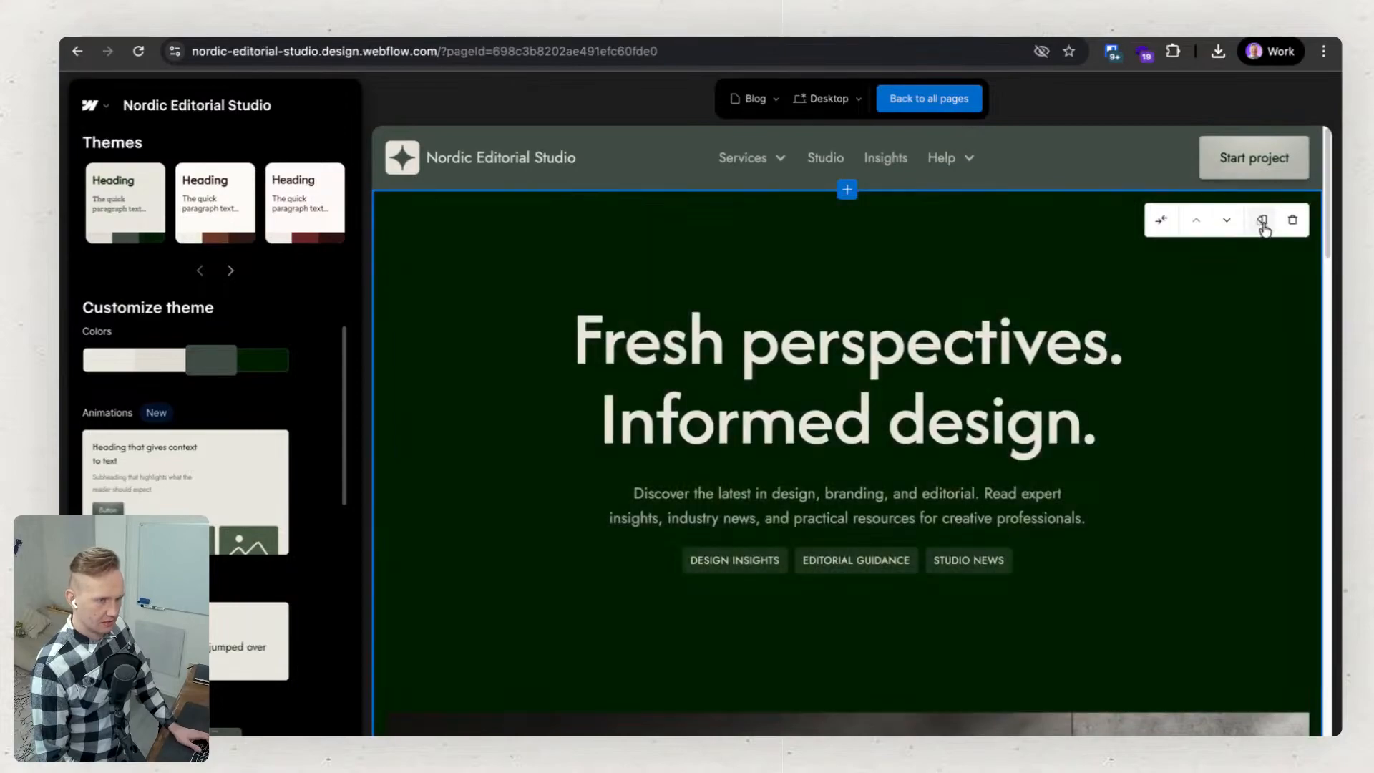
pyautogui.click(1262, 223)
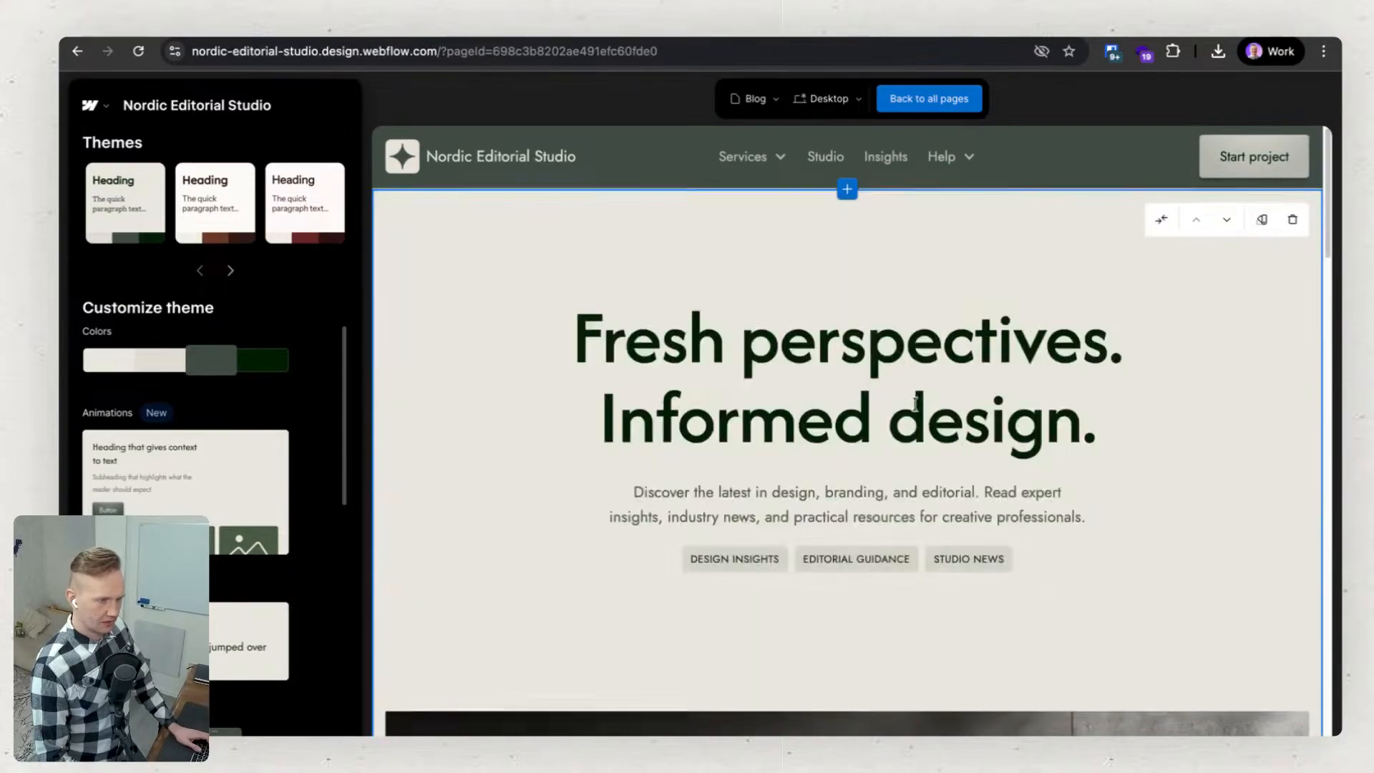
pyautogui.scroll(-10, 914, 406)
pyautogui.scroll(5, 904, 402)
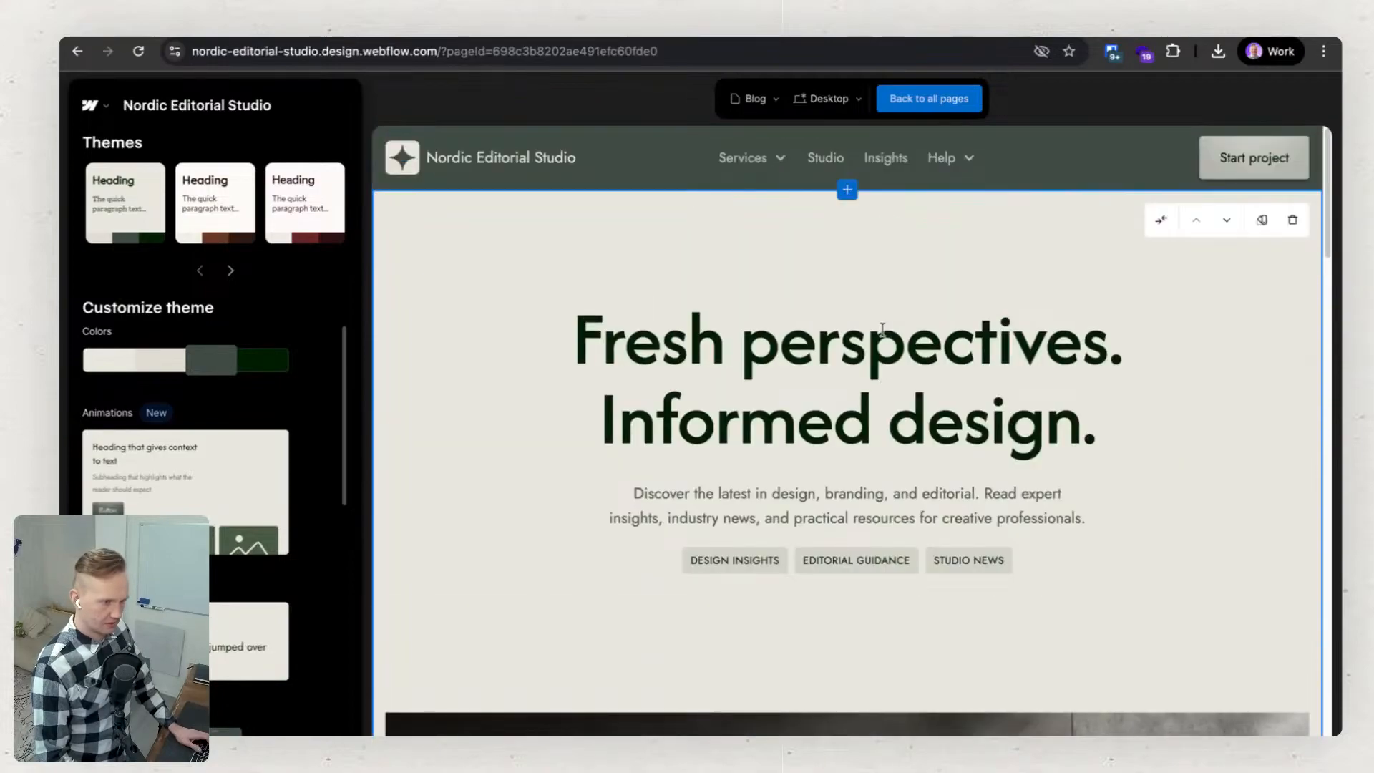
# Delete the "Fresh perspectives. Informed design." hero section from the Blog page, keeping the "Industry updates" article section.
pyautogui.tripleClick(881, 329)
pyautogui.click(855, 394)
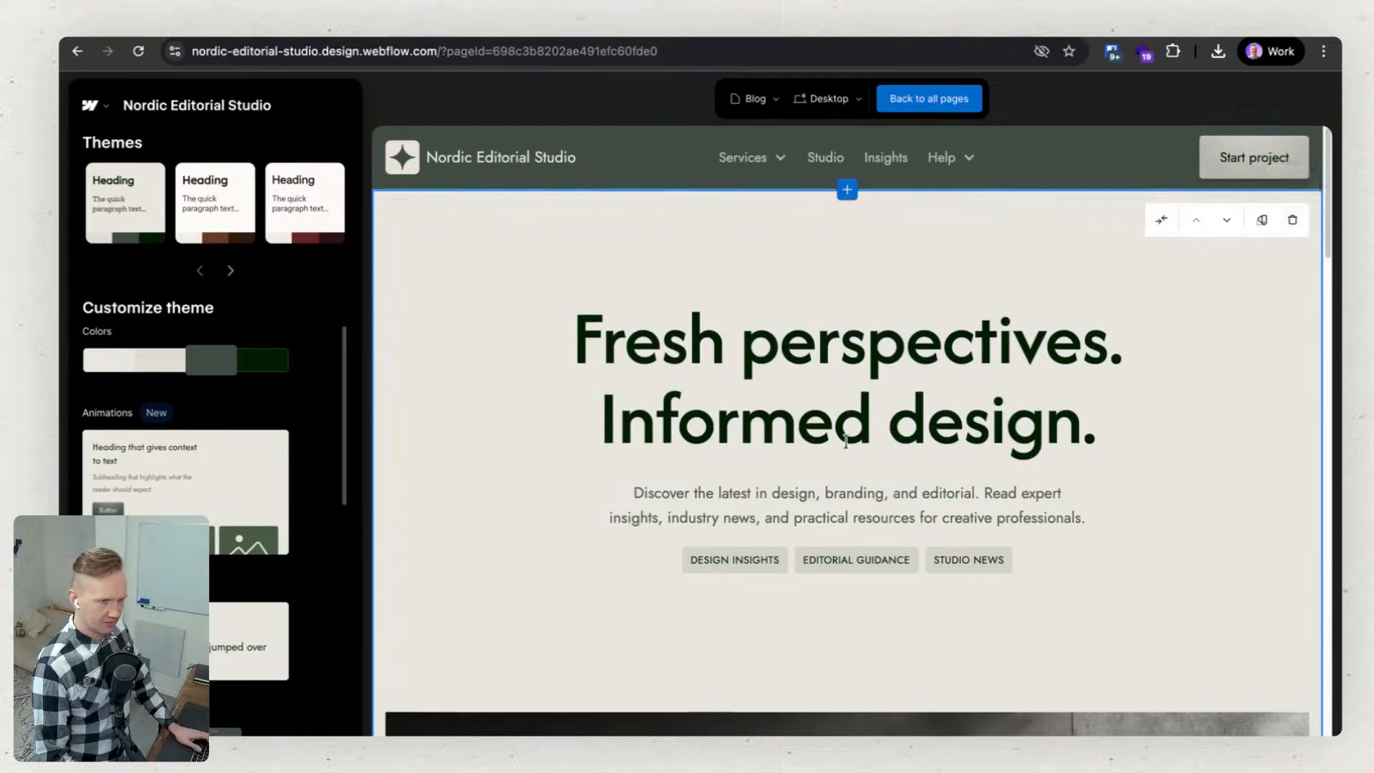
pyautogui.scroll(-15, 845, 442)
pyautogui.scroll(-4, 483, 317)
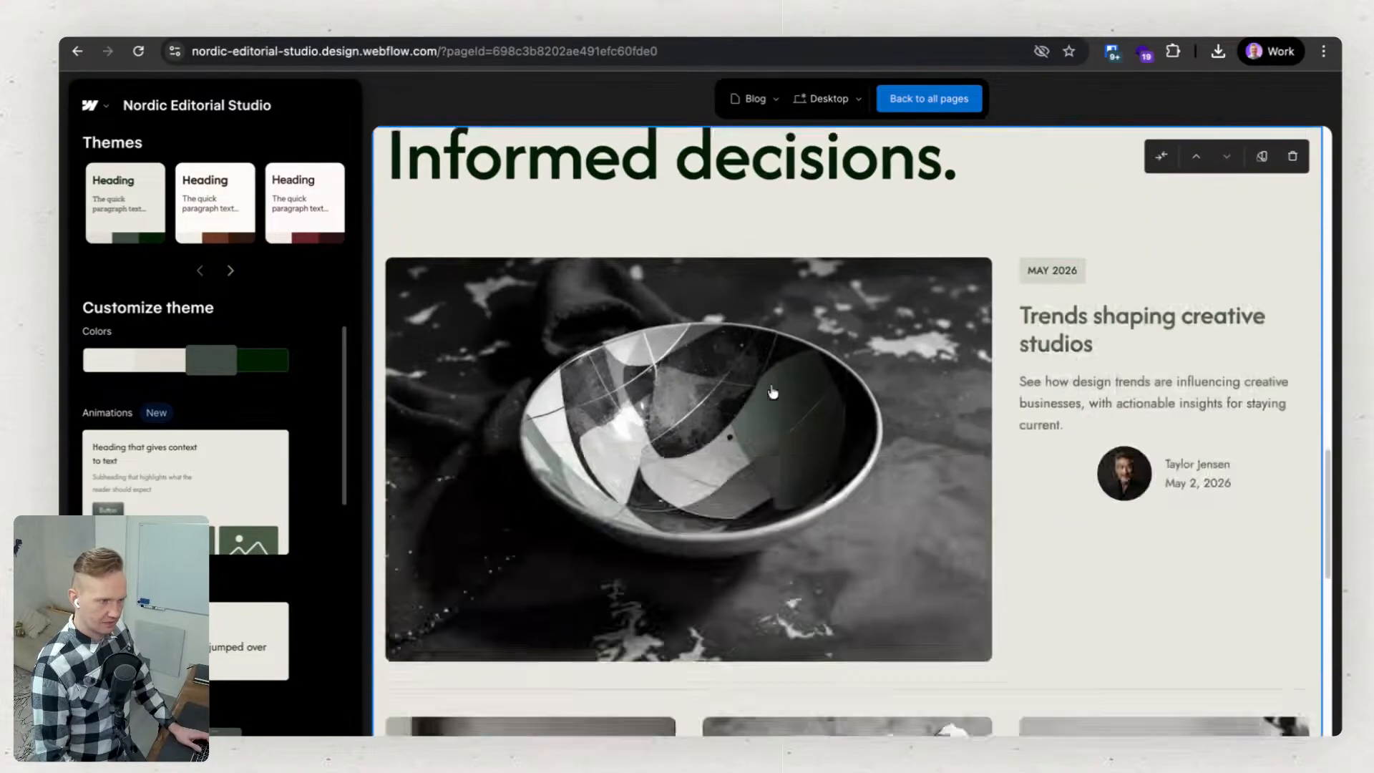
pyautogui.scroll(20, 885, 483)
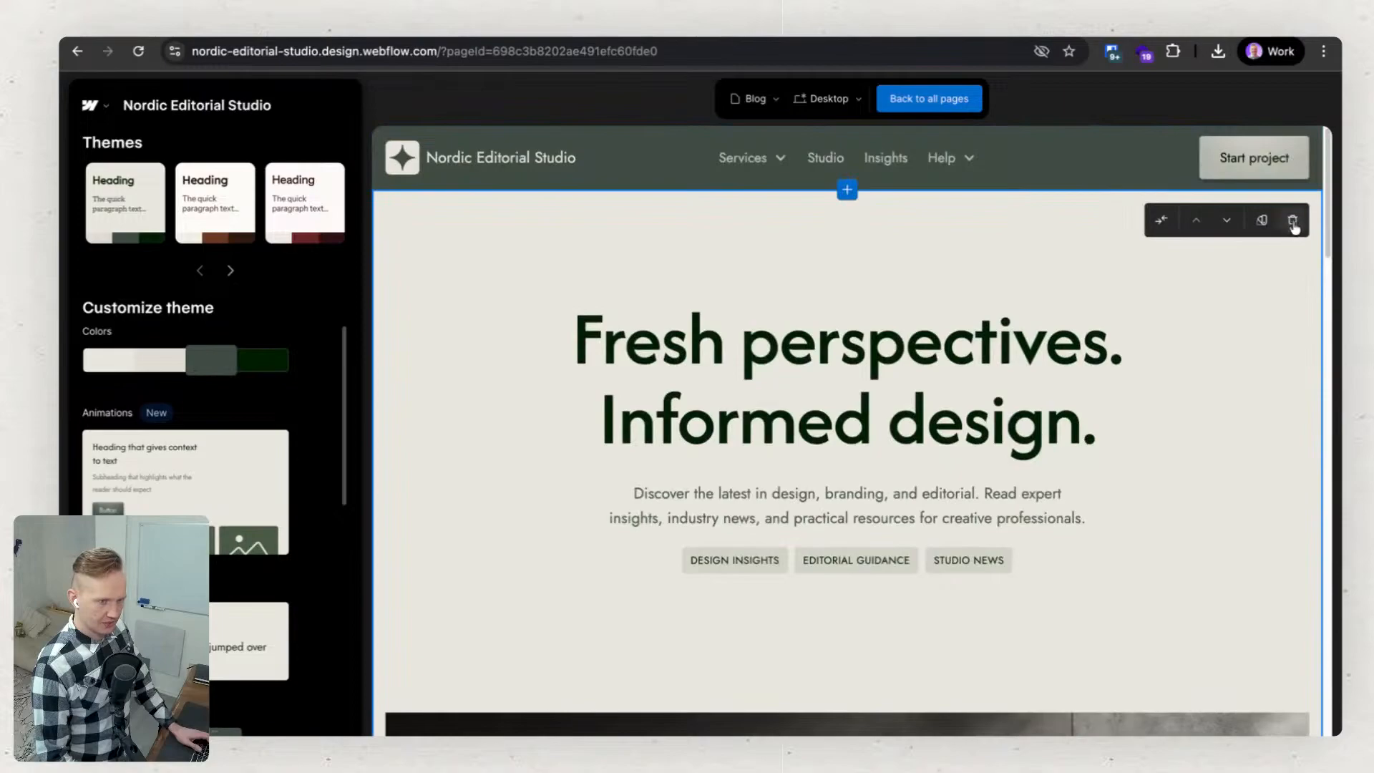
pyautogui.click(1292, 220)
pyautogui.click(871, 485)
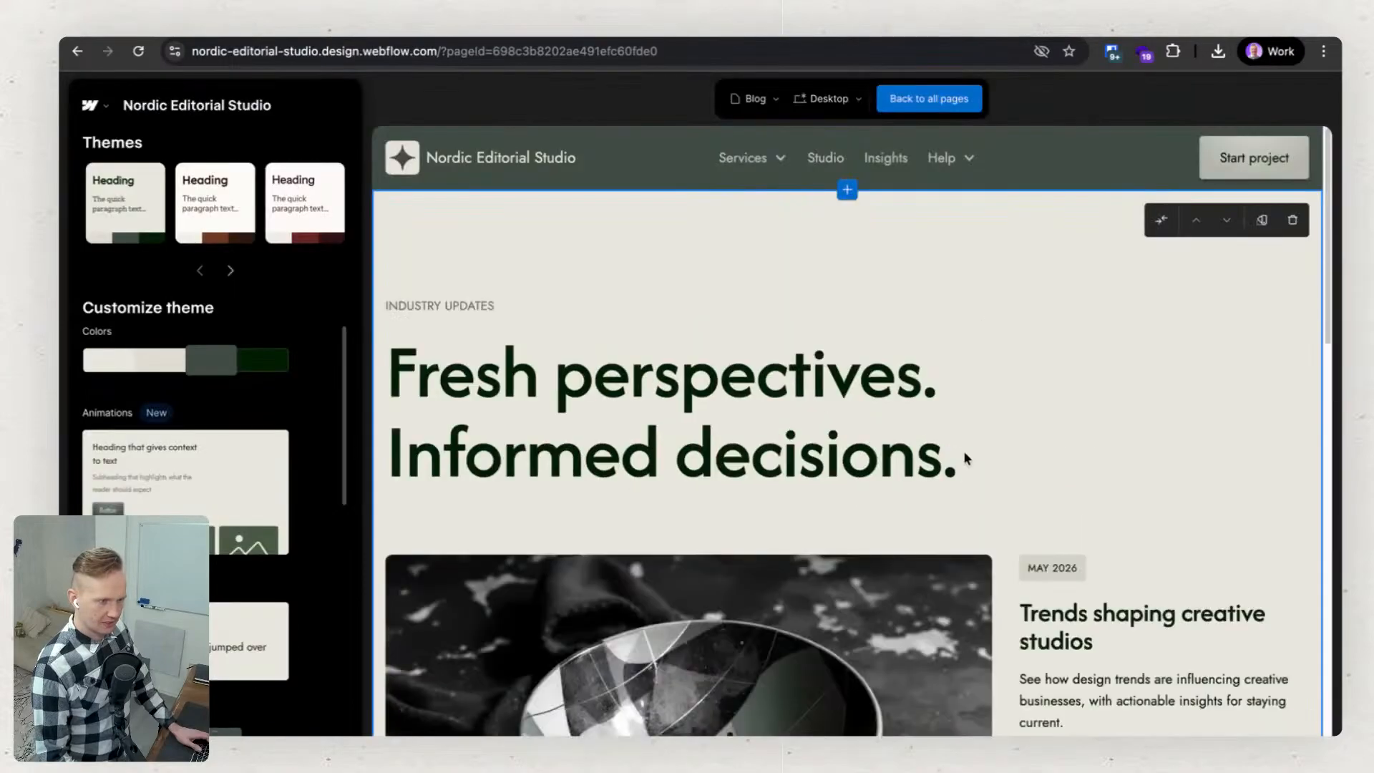
# Review the Blog page's article grid down to the footer, and go back to the all-pages overview to compare the five pages.
pyautogui.scroll(-10, 819, 405)
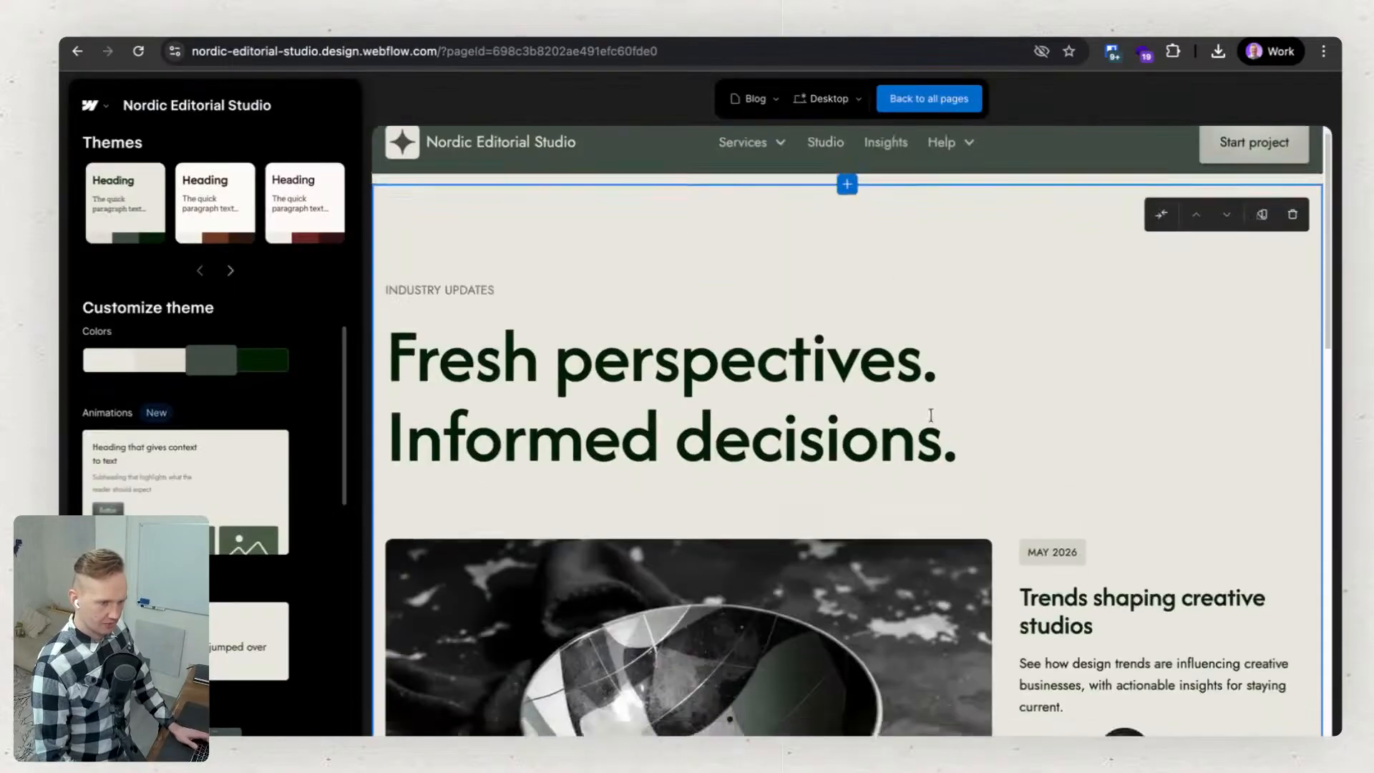
pyautogui.scroll(-7, 818, 405)
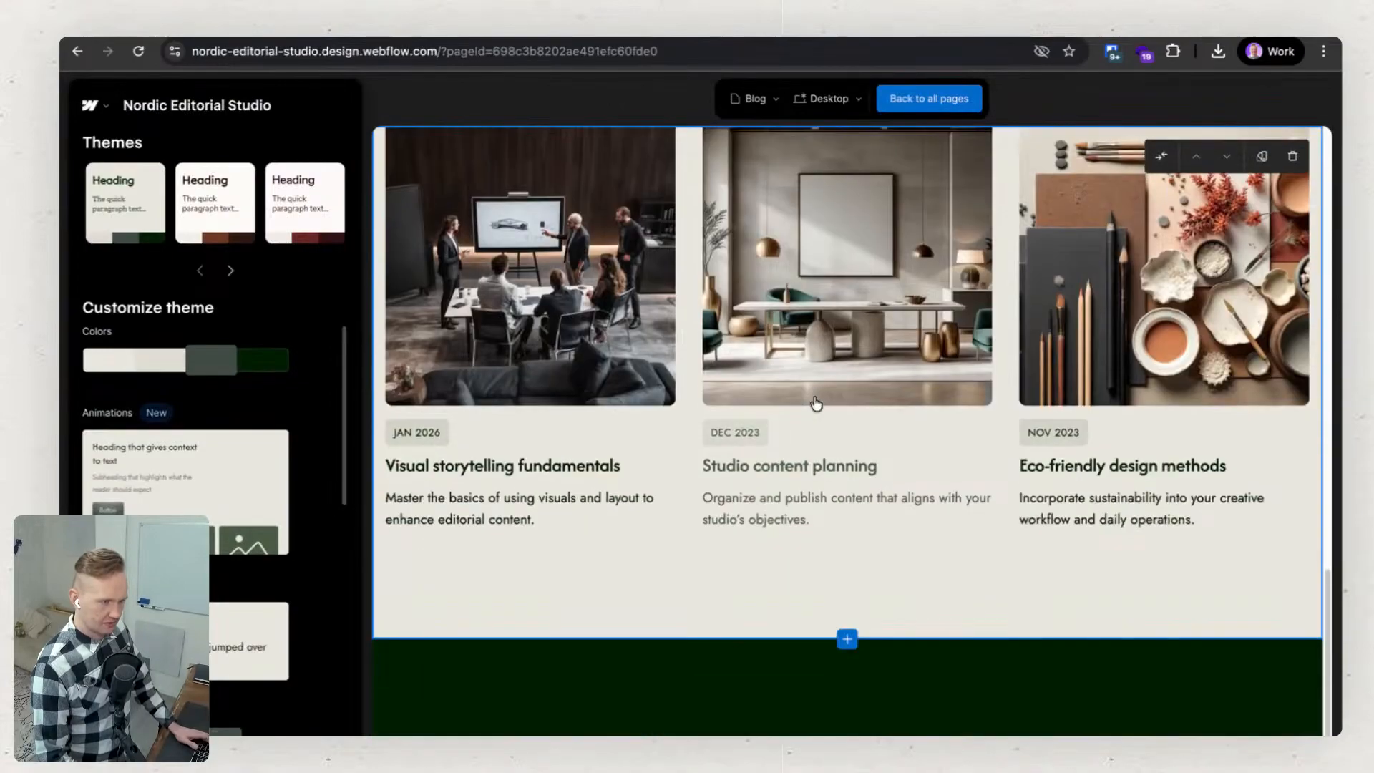
pyautogui.scroll(20, 816, 406)
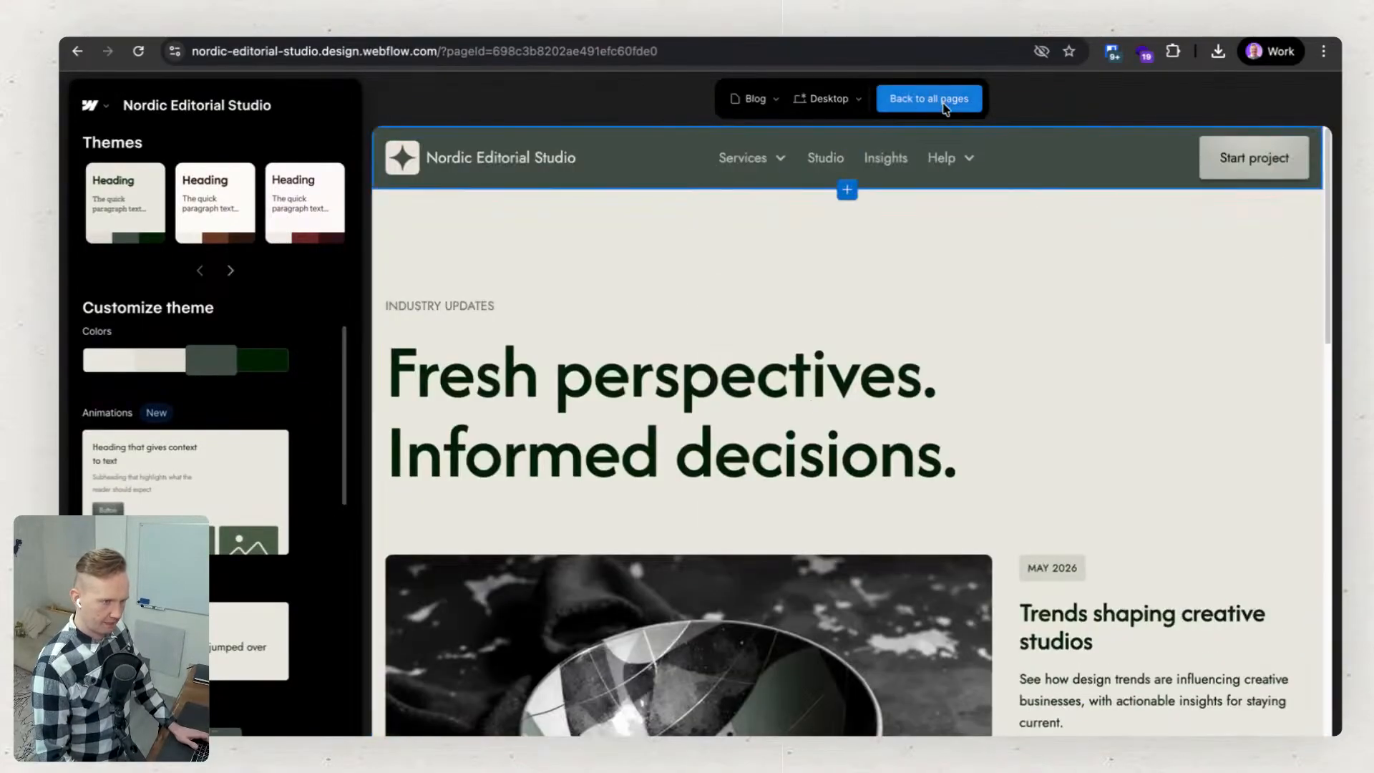
pyautogui.click(945, 106)
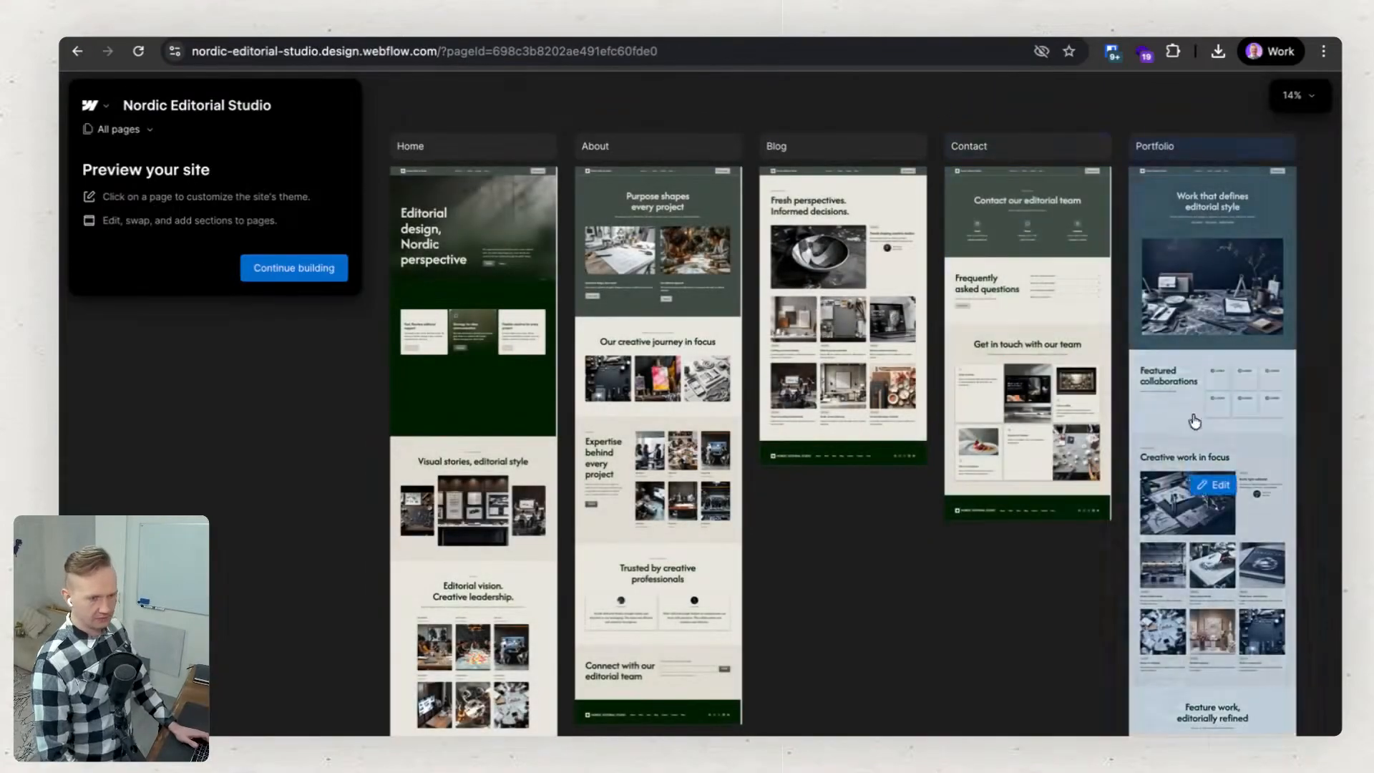
pyautogui.scroll(-2, 930, 608)
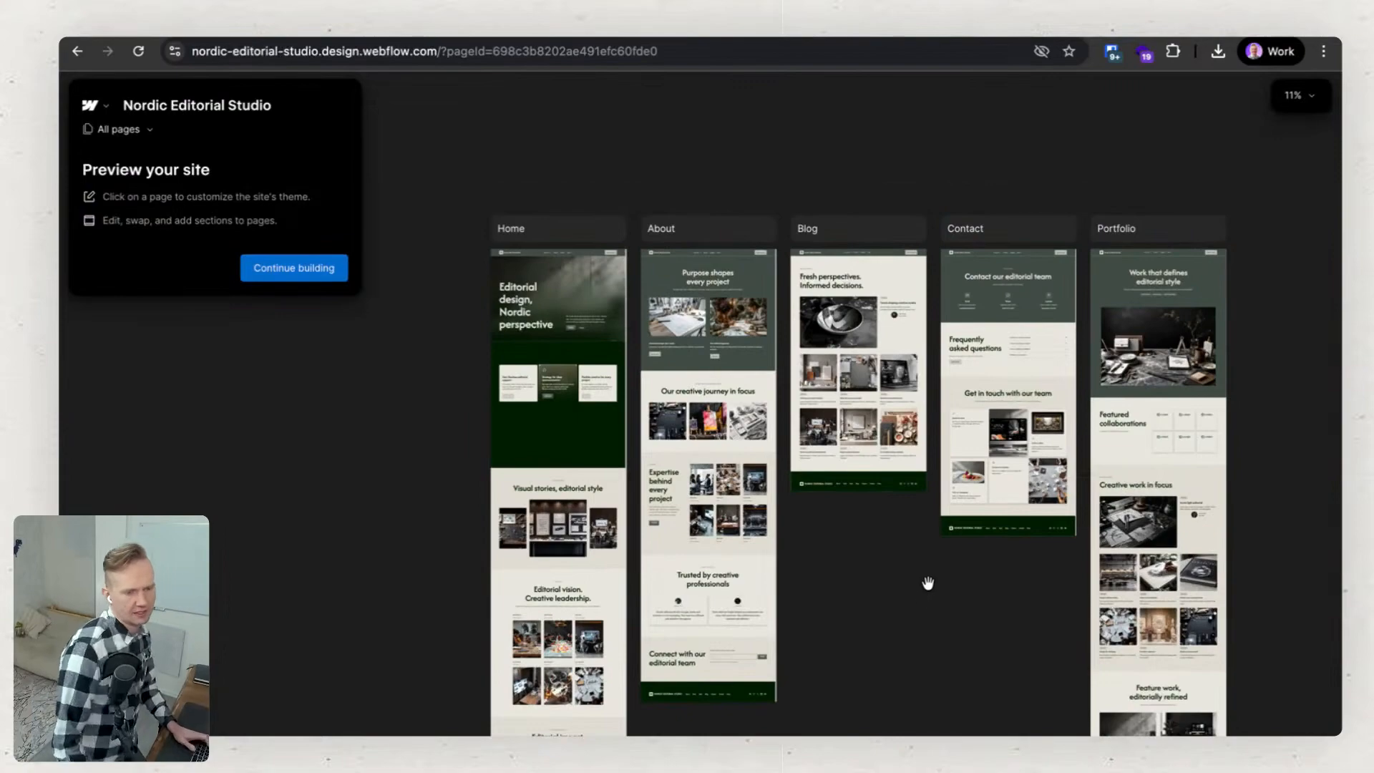
pyautogui.moveTo(918, 646); pyautogui.dragTo(892, 622)
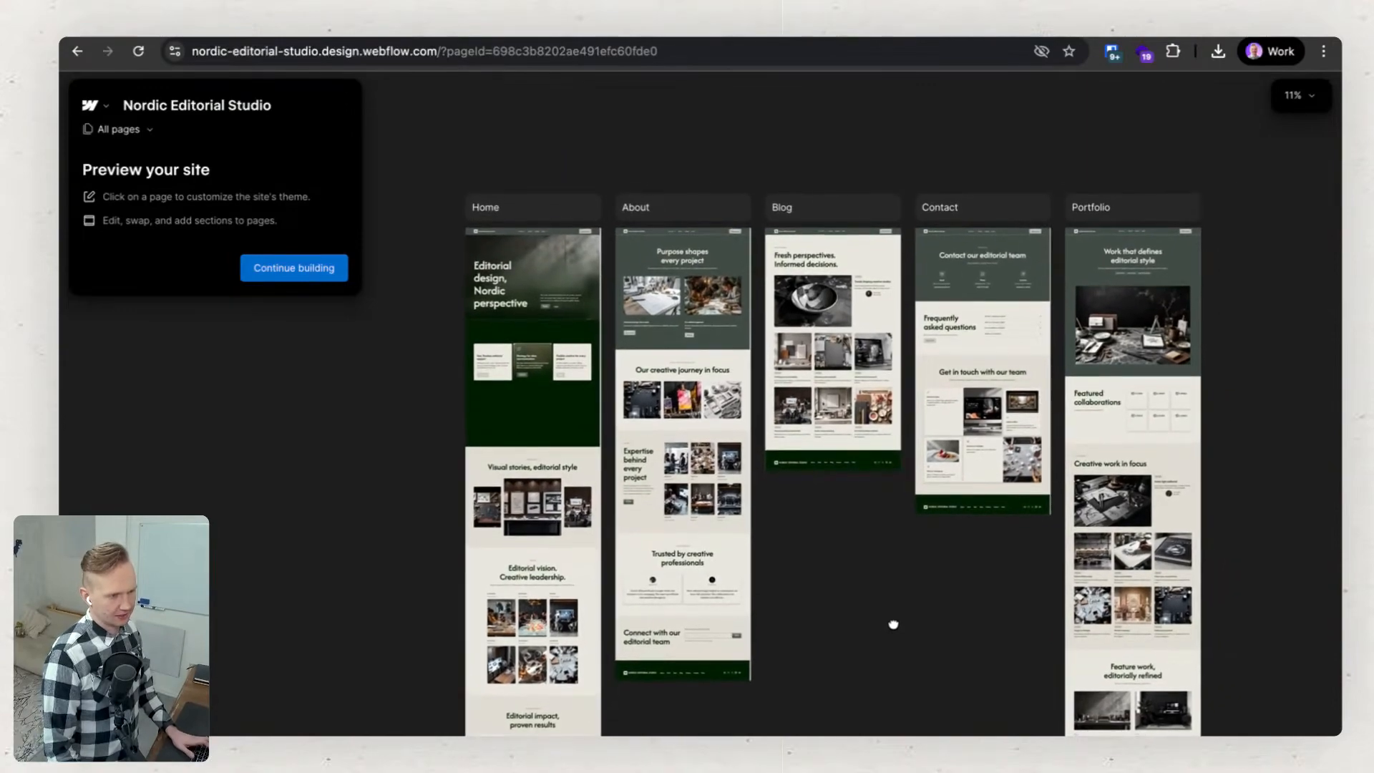
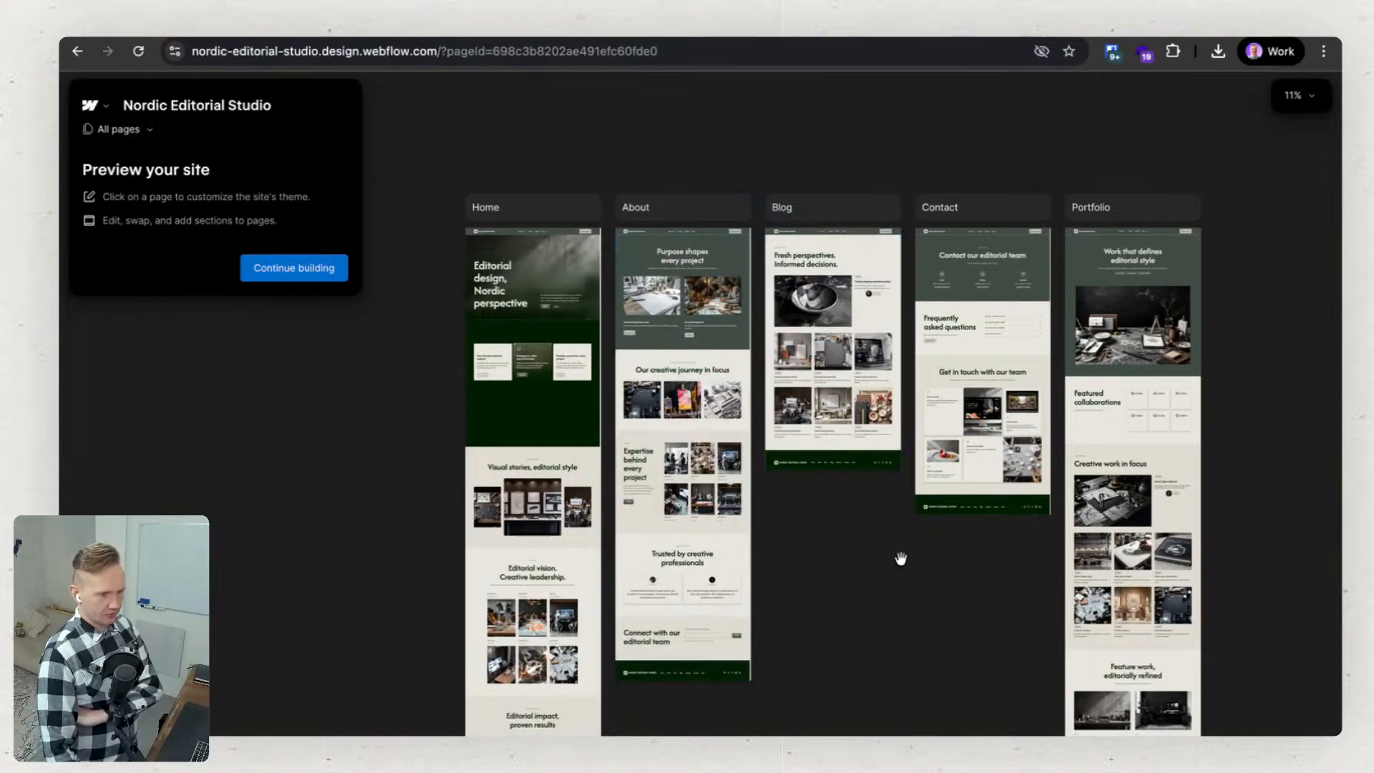
# Compare the five generated pages, and continue building the site with Home, About, Blog, Contact and Portfolio all selected.
pyautogui.moveTo(543, 434)
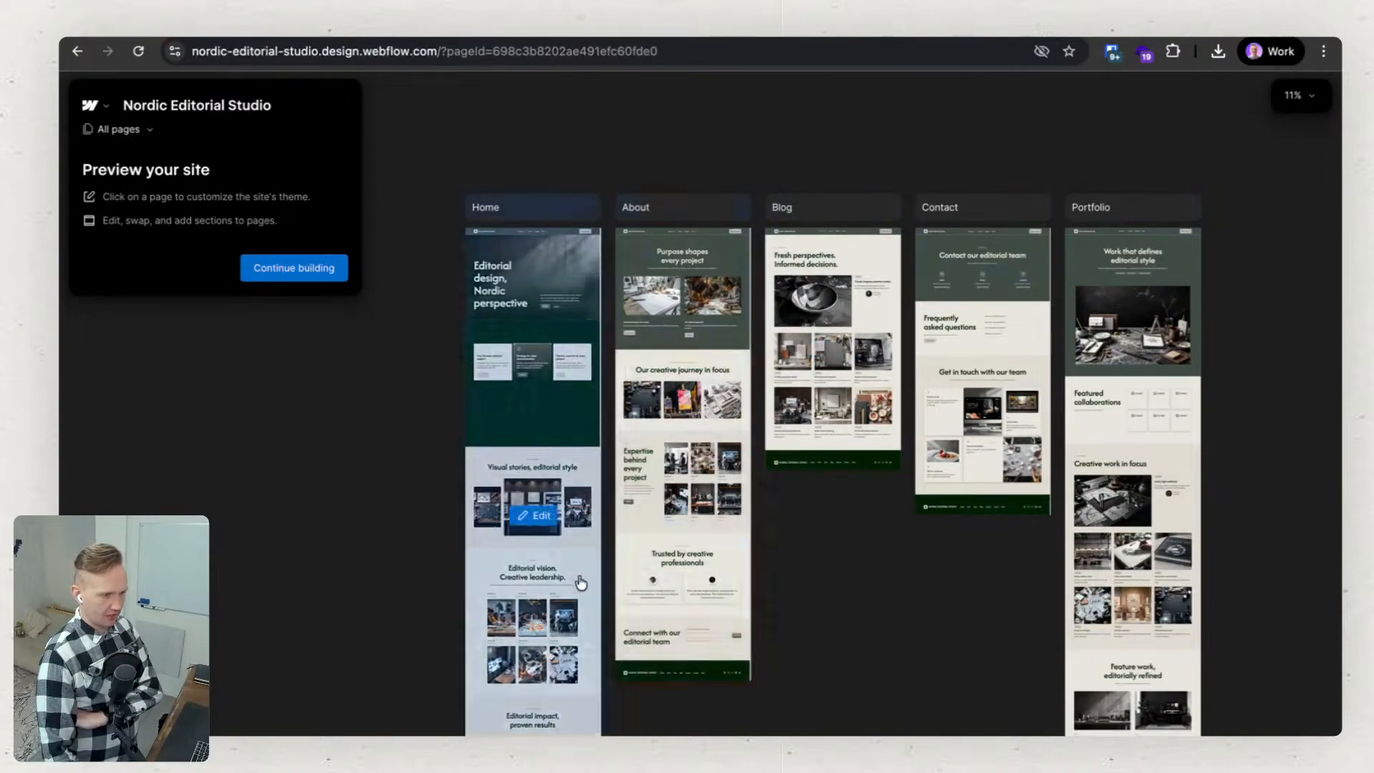
pyautogui.moveTo(875, 285)
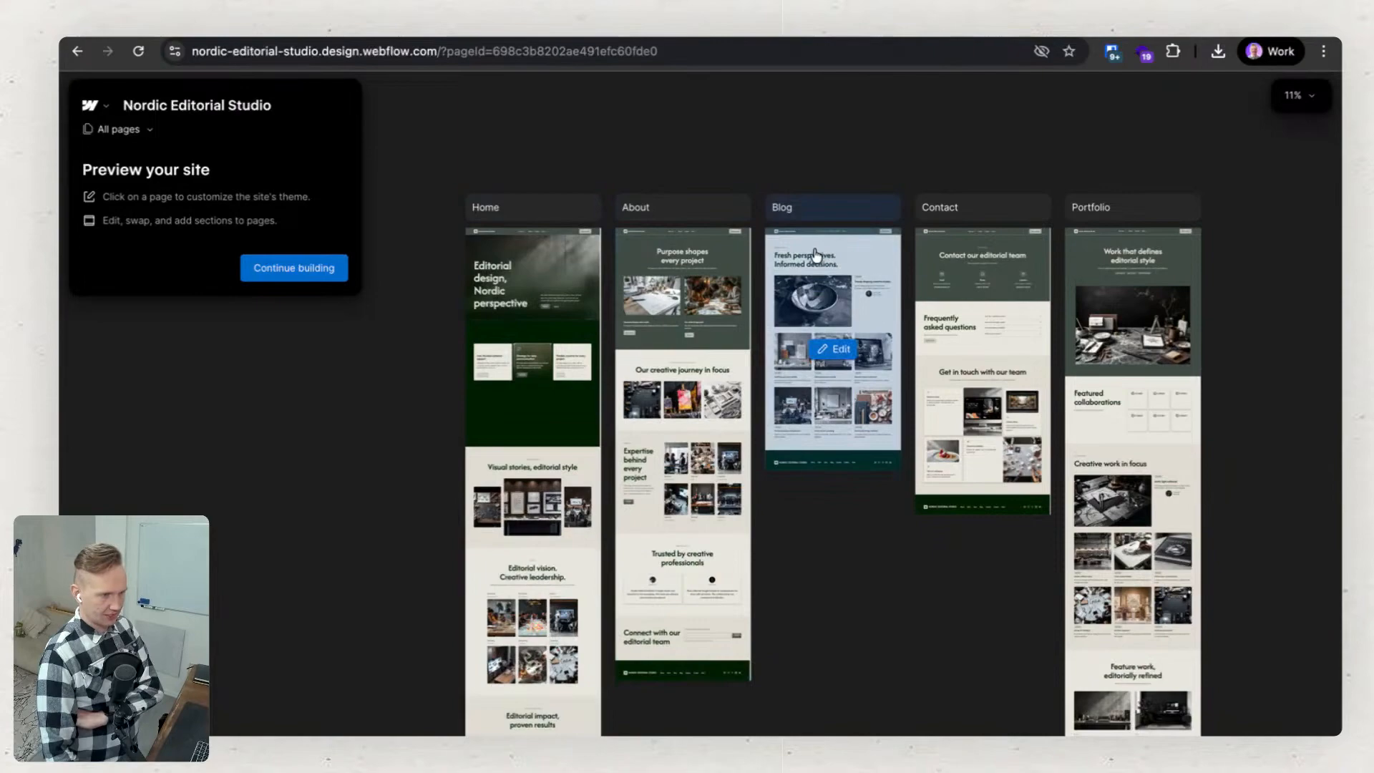
pyautogui.moveTo(917, 674); pyautogui.dragTo(922, 640)
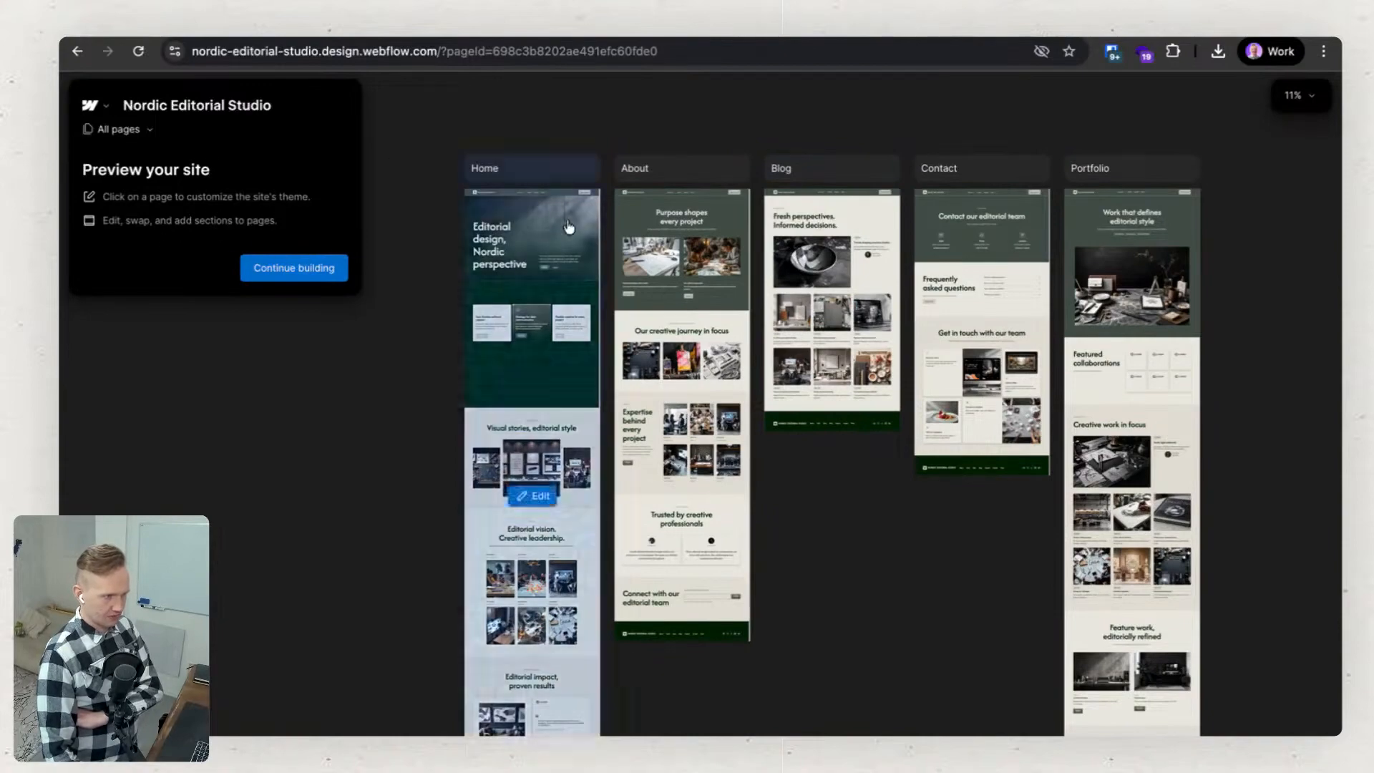
pyautogui.moveTo(882, 553); pyautogui.dragTo(833, 548)
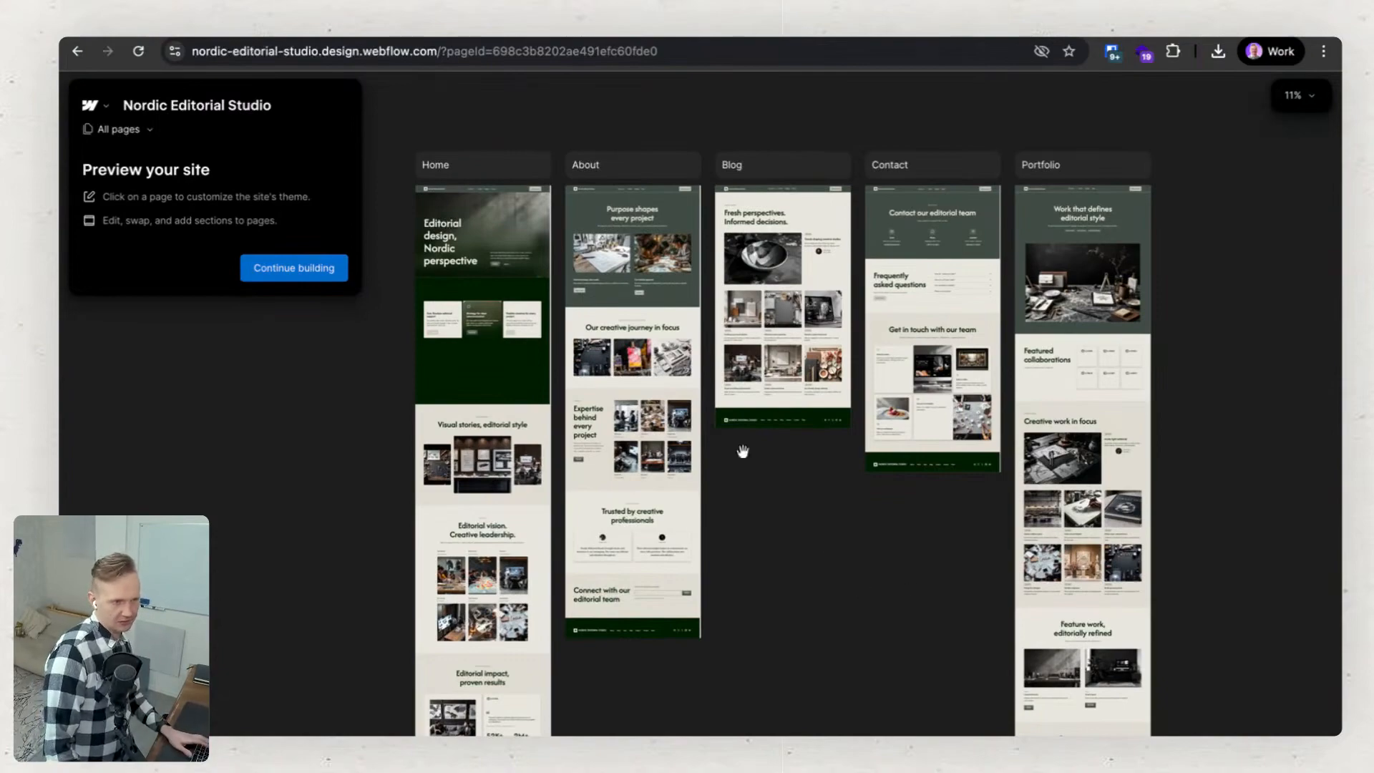
pyautogui.click(308, 272)
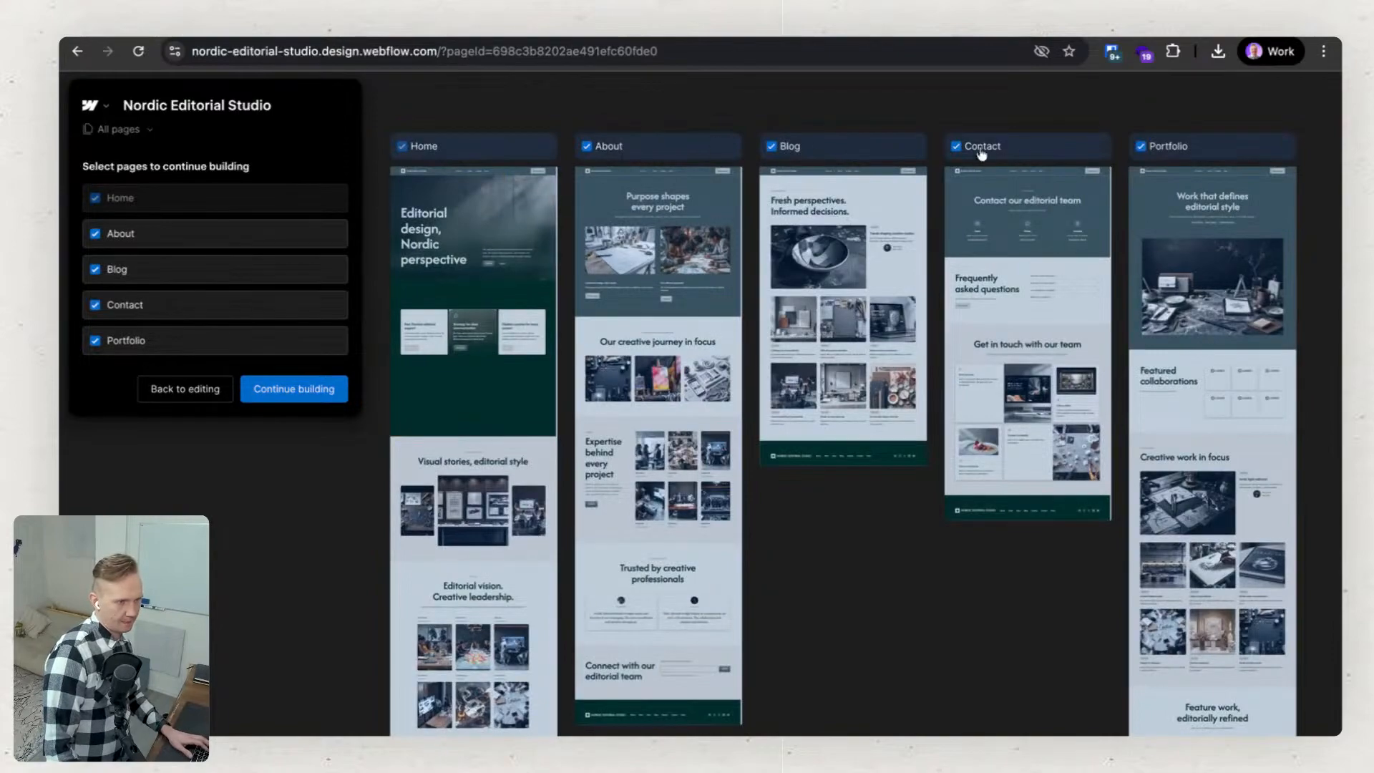
pyautogui.click(309, 392)
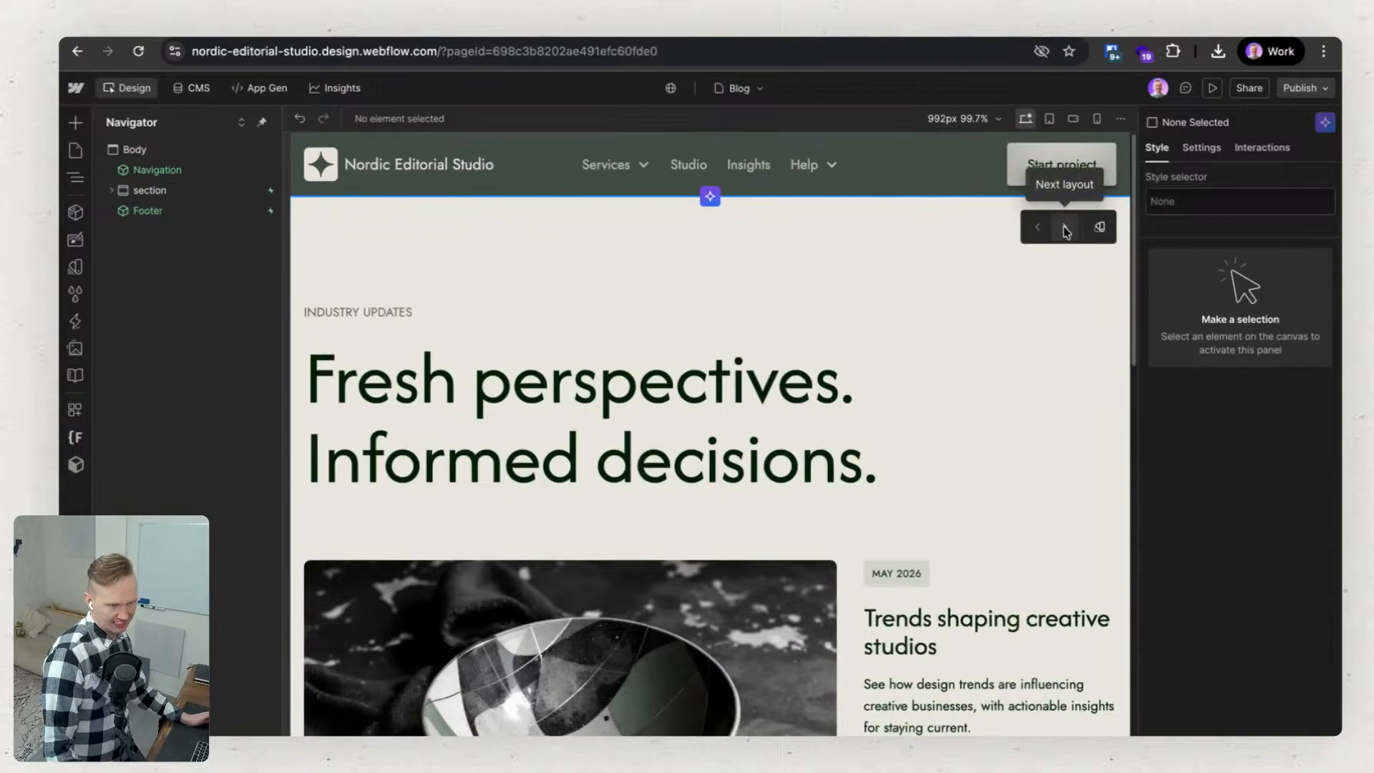
# Examine the site's theme settings, from colors, typography and buttons down to cards, sections and roundness.
pyautogui.click(76, 240)
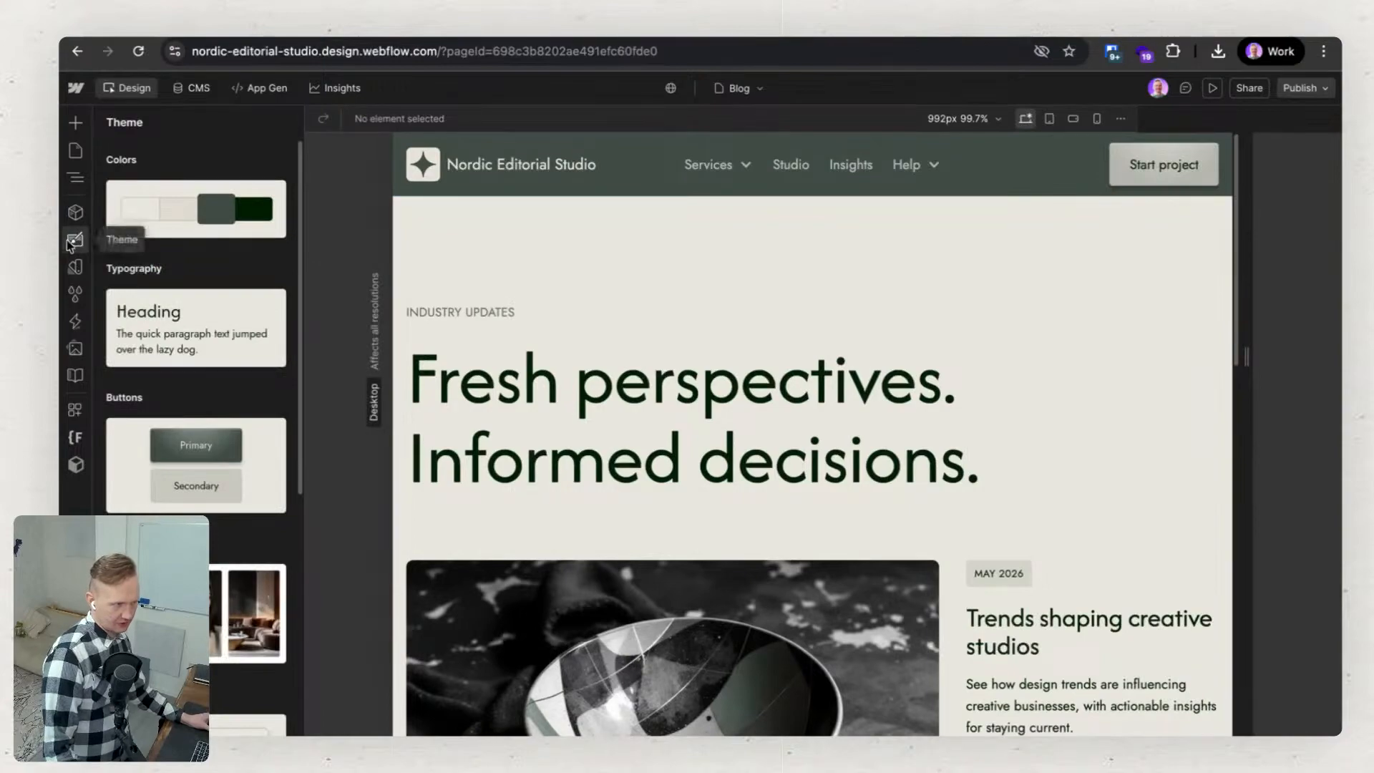
pyautogui.scroll(-7, 190, 422)
pyautogui.scroll(-1, 191, 423)
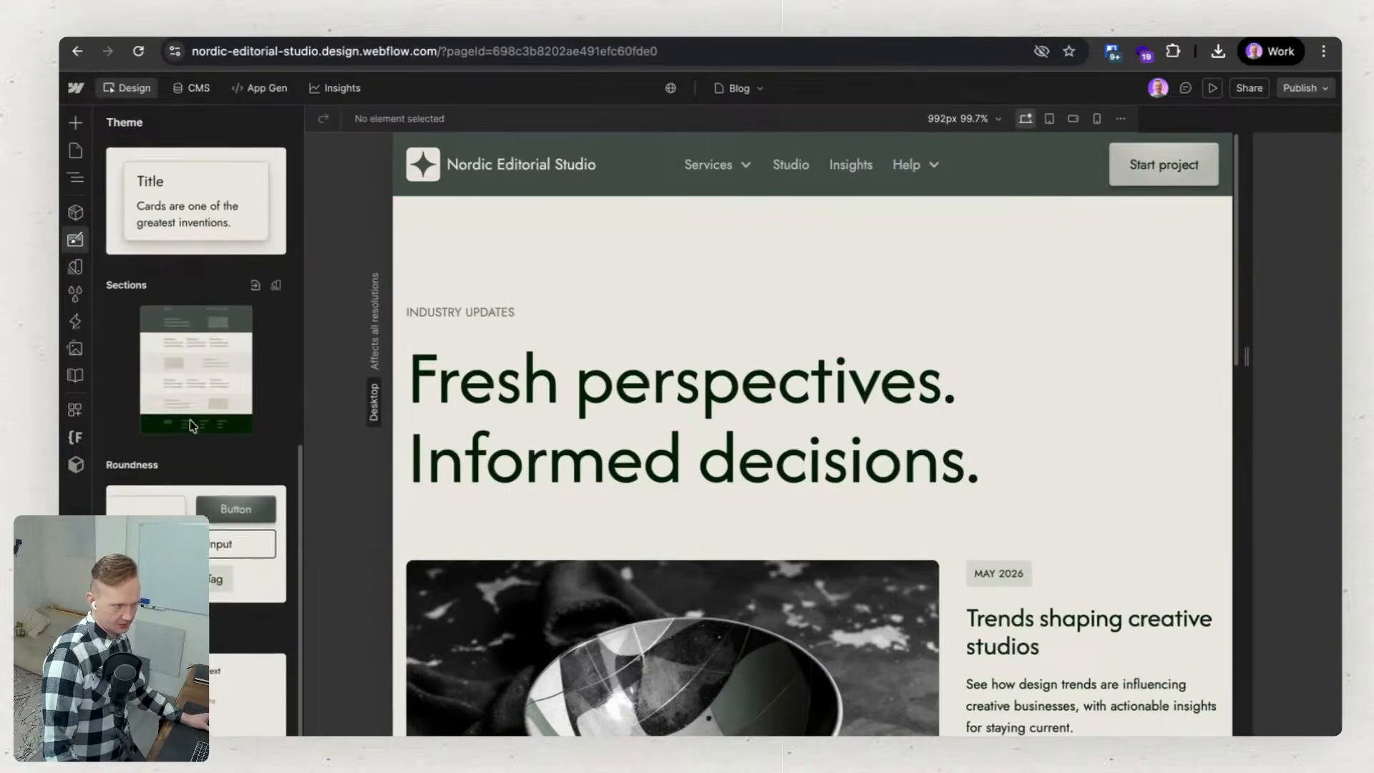
pyautogui.scroll(8, 183, 486)
# Change the Blog page's main heading to "Almost fresh perspectives. Informed decisions." and check the page down to the footer.
pyautogui.click(697, 294)
pyautogui.click(697, 293)
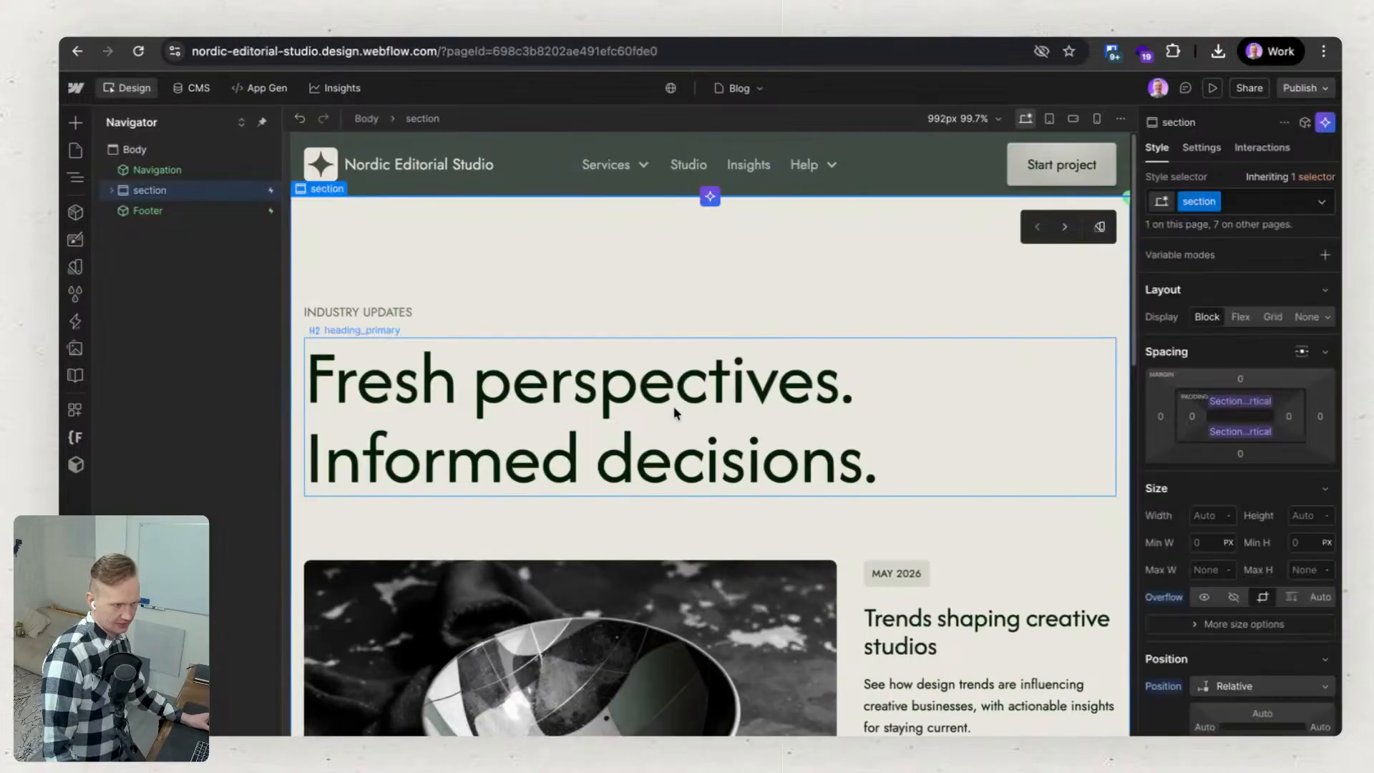
pyautogui.click(665, 400)
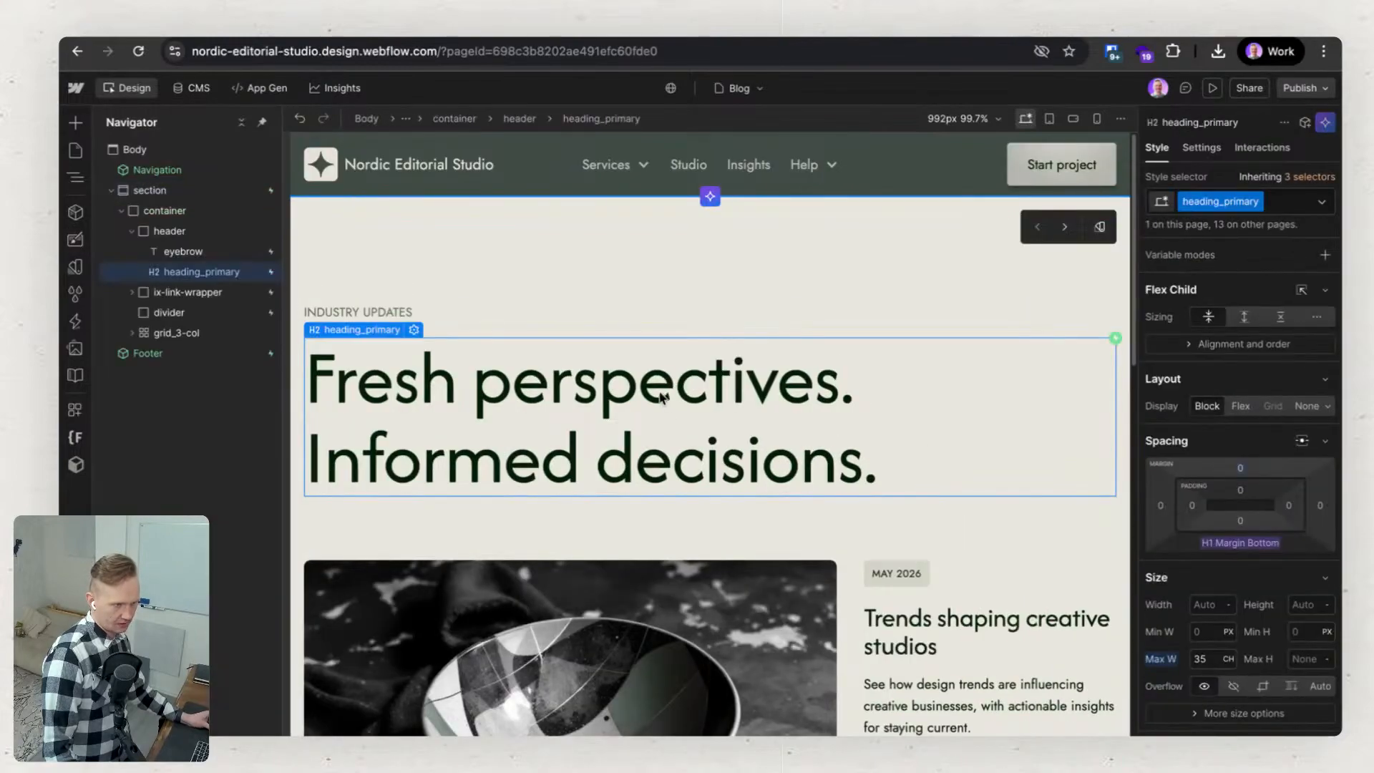
pyautogui.doubleClick(662, 399)
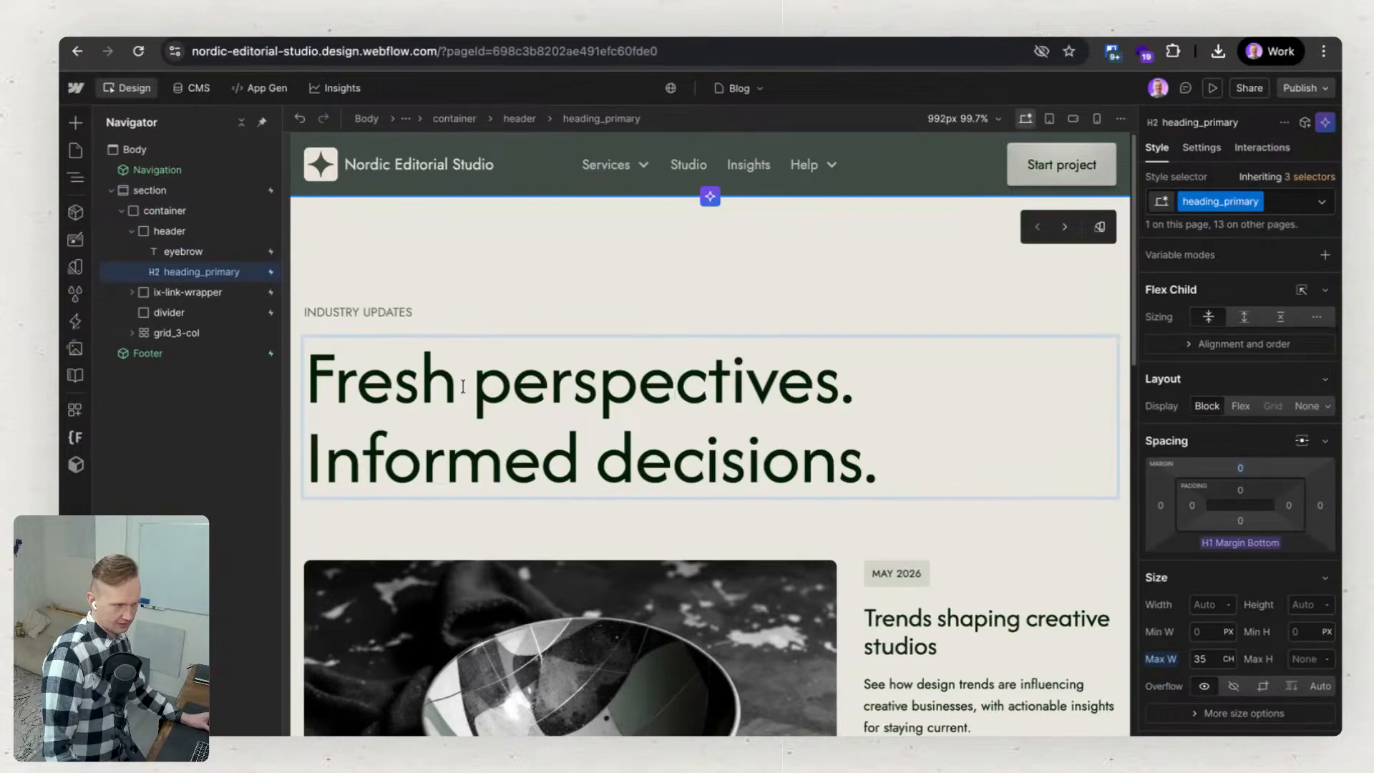
pyautogui.click(306, 372)
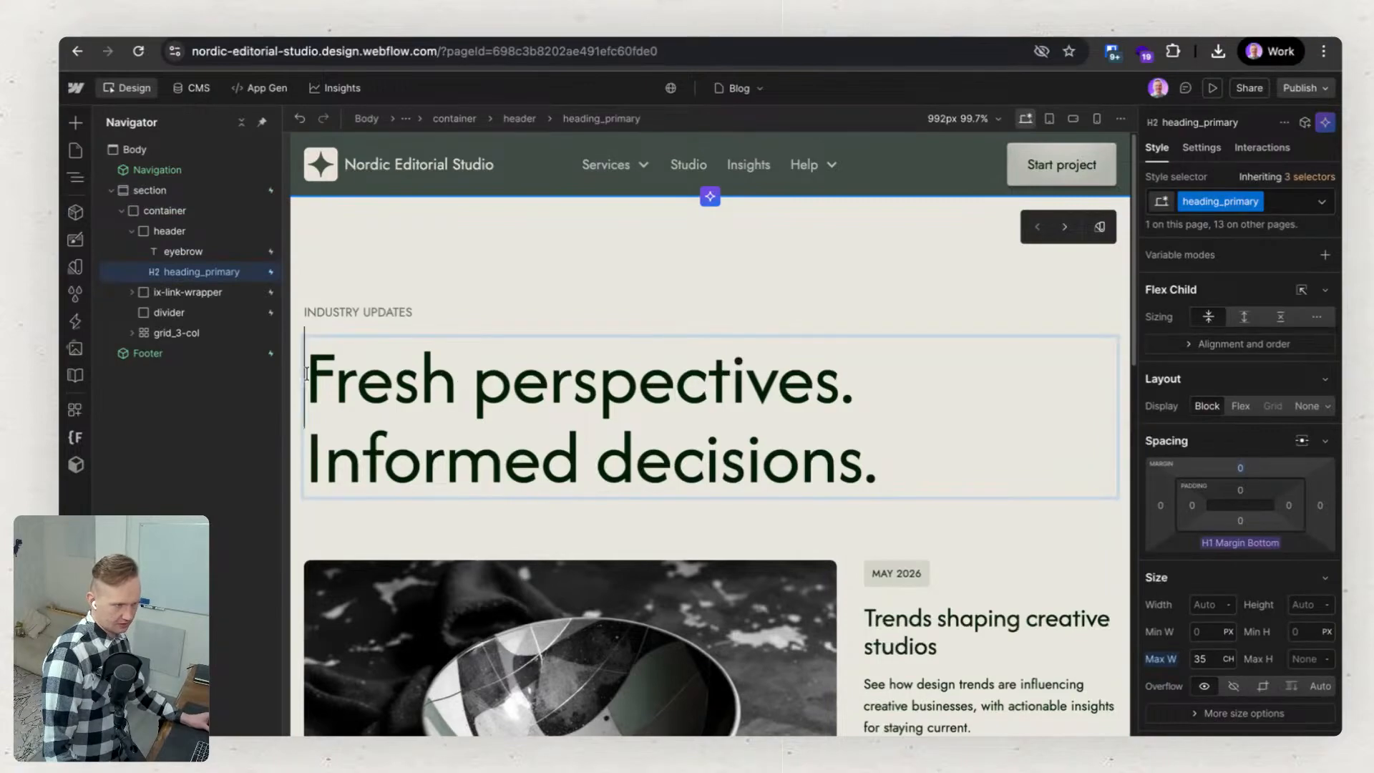
pyautogui.write('Almost')
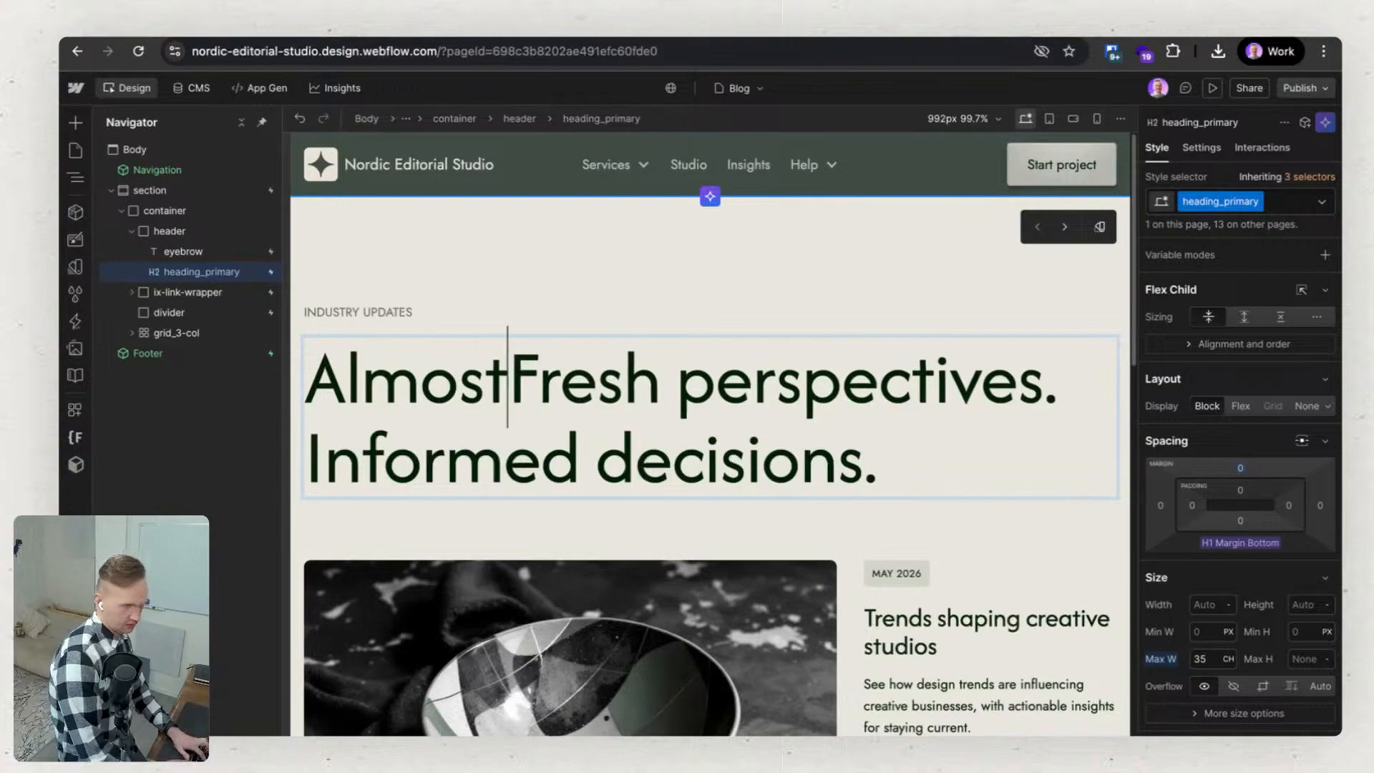
pyautogui.press('Delete')
pyautogui.write('f')
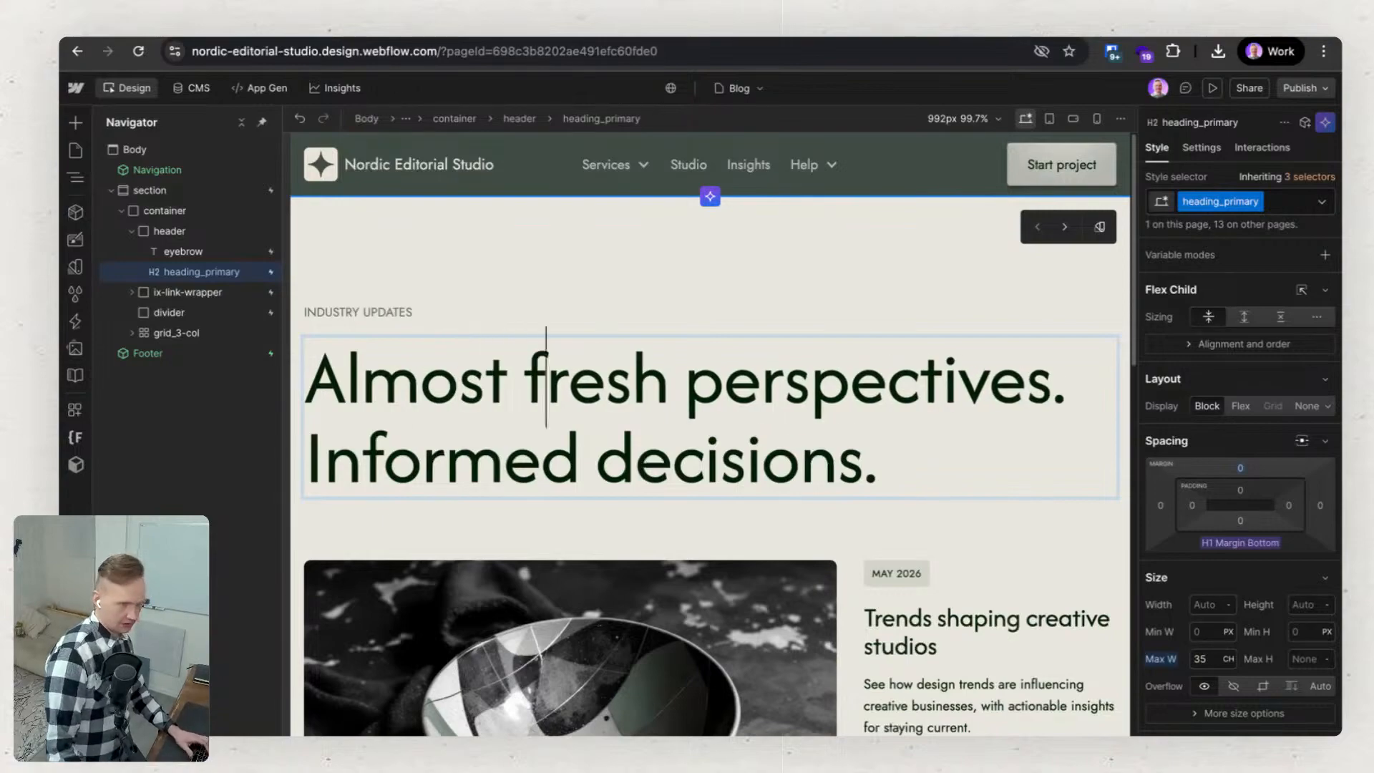
pyautogui.click(779, 315)
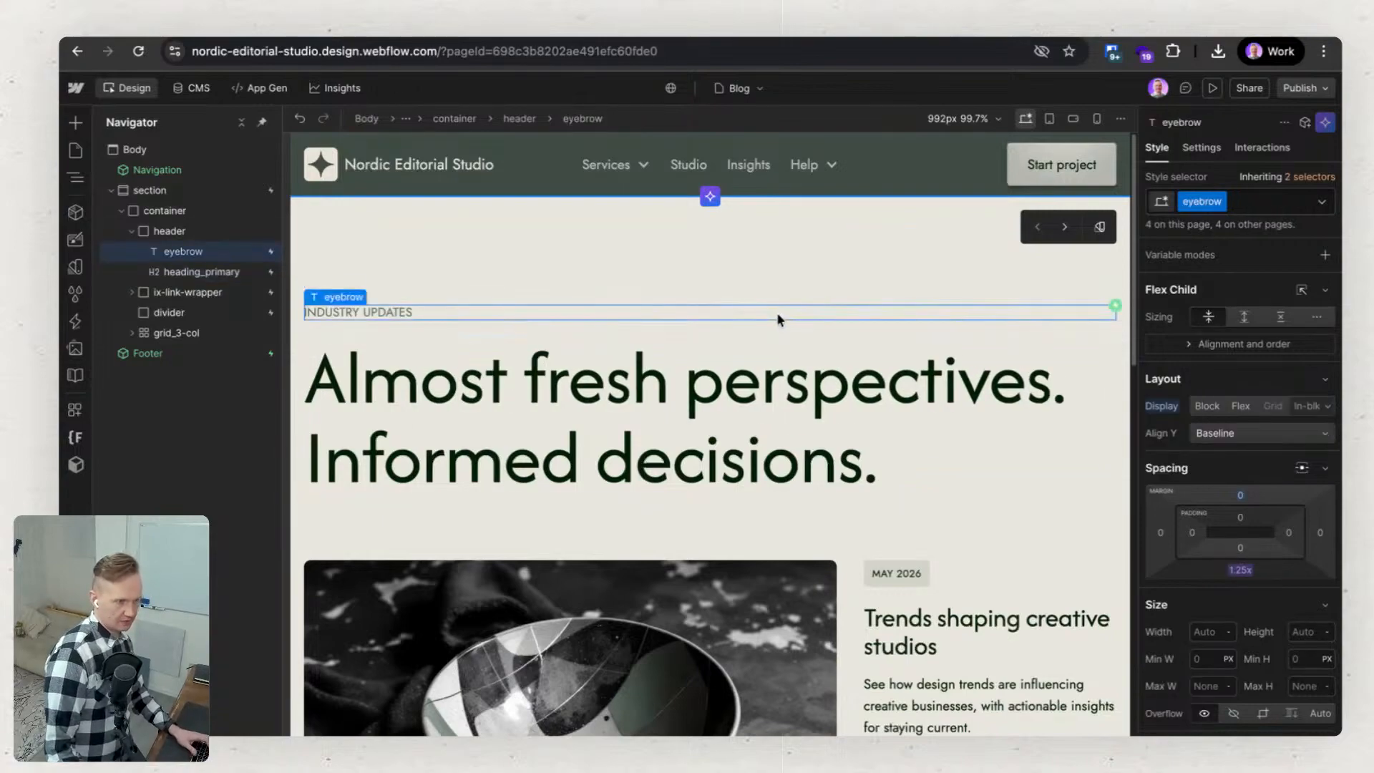
pyautogui.scroll(-15, 776, 312)
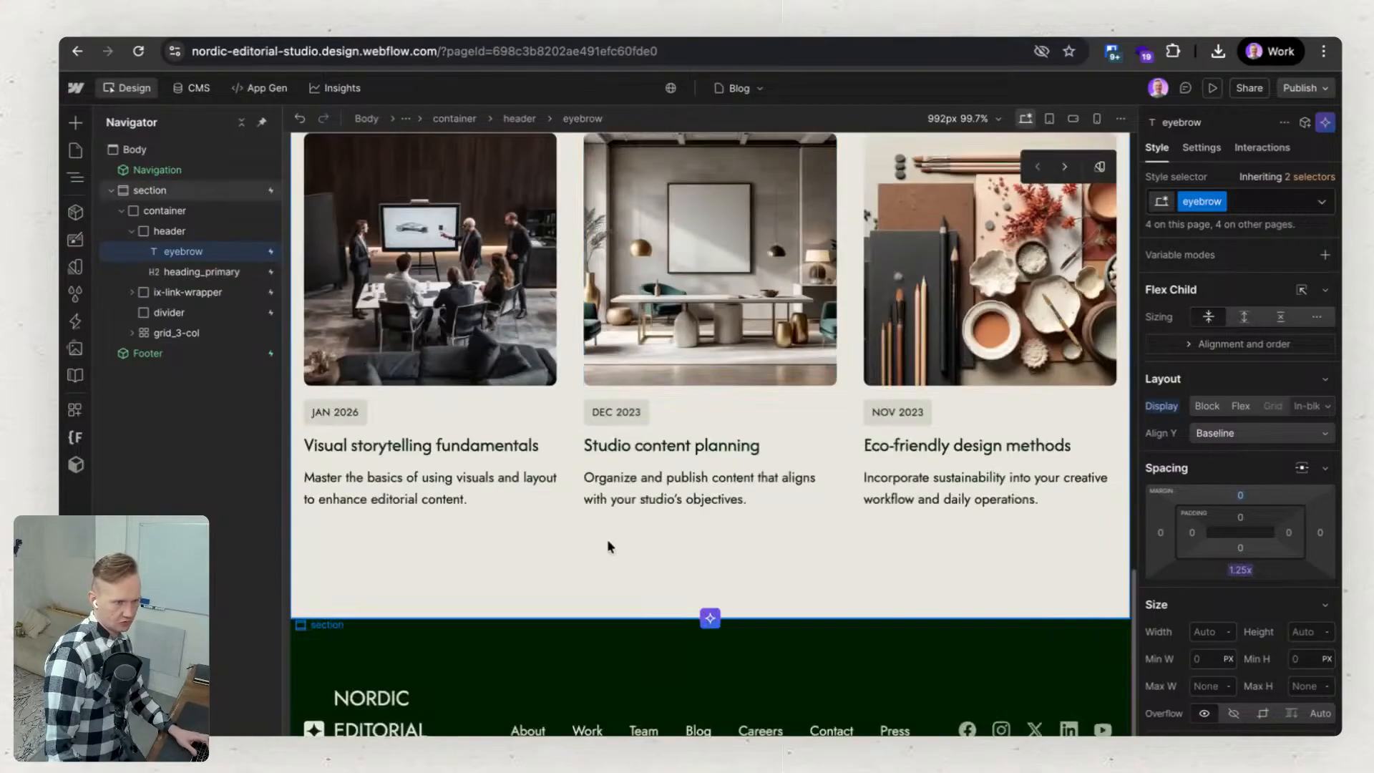
pyautogui.scroll(15, 606, 546)
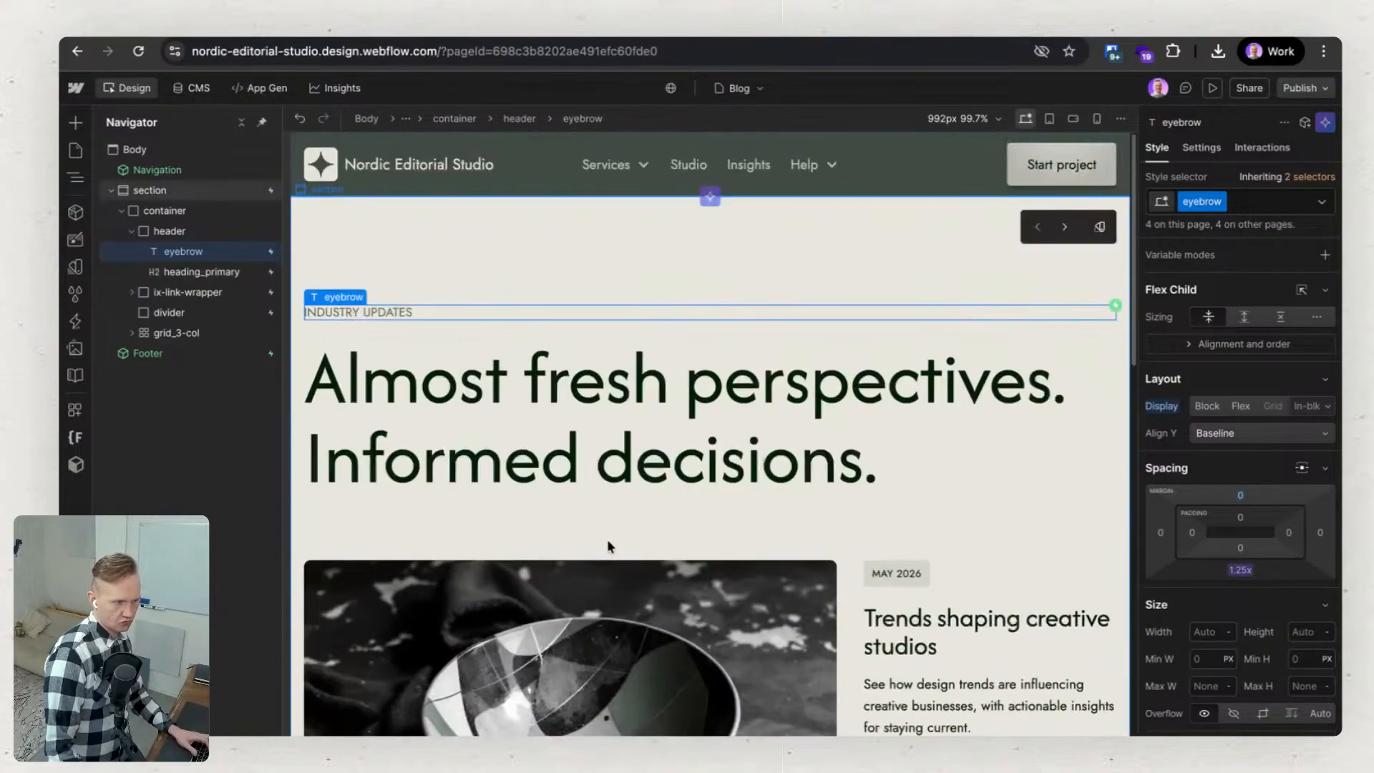
# Open the Home page and review its hero, the three service cards and the start of the selected projects section.
pyautogui.click(75, 156)
pyautogui.click(170, 218)
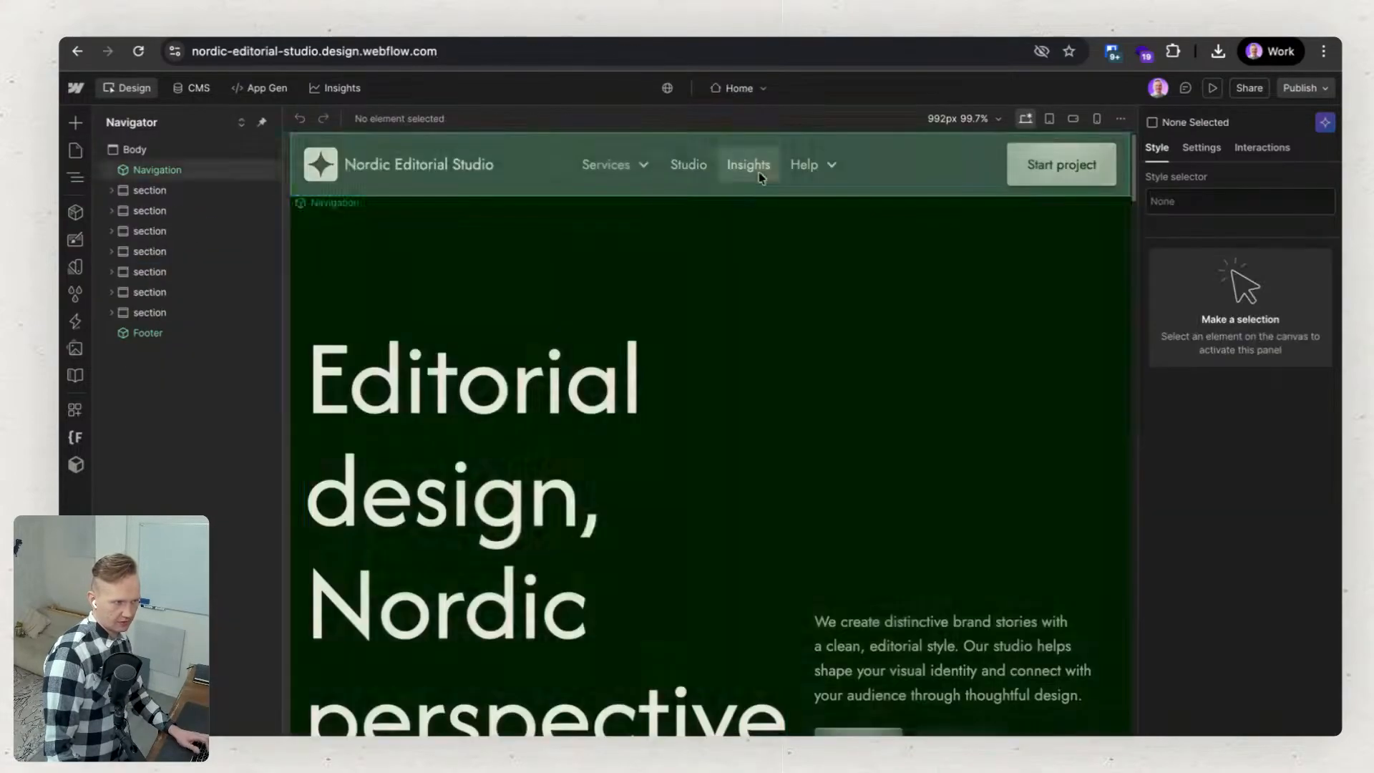
pyautogui.scroll(-6, 830, 354)
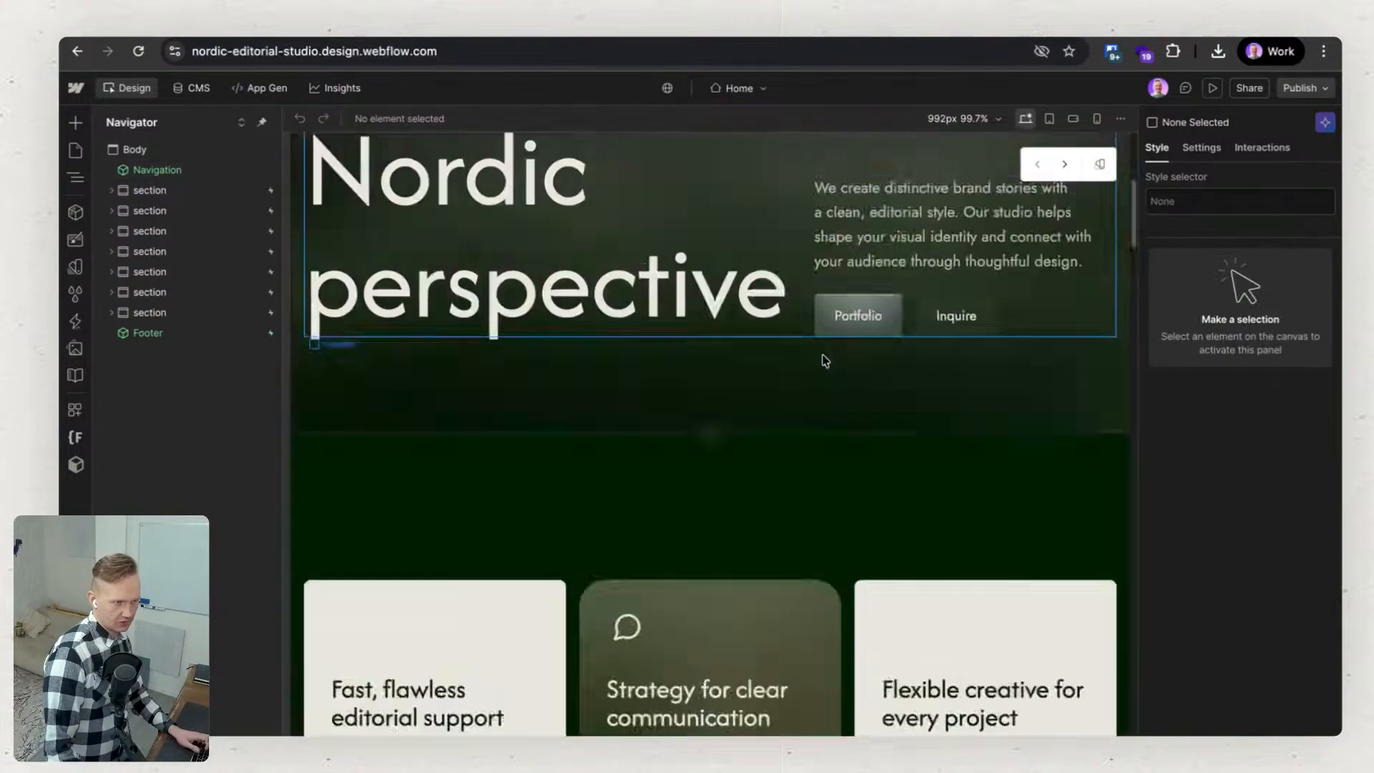
pyautogui.scroll(-4, 825, 360)
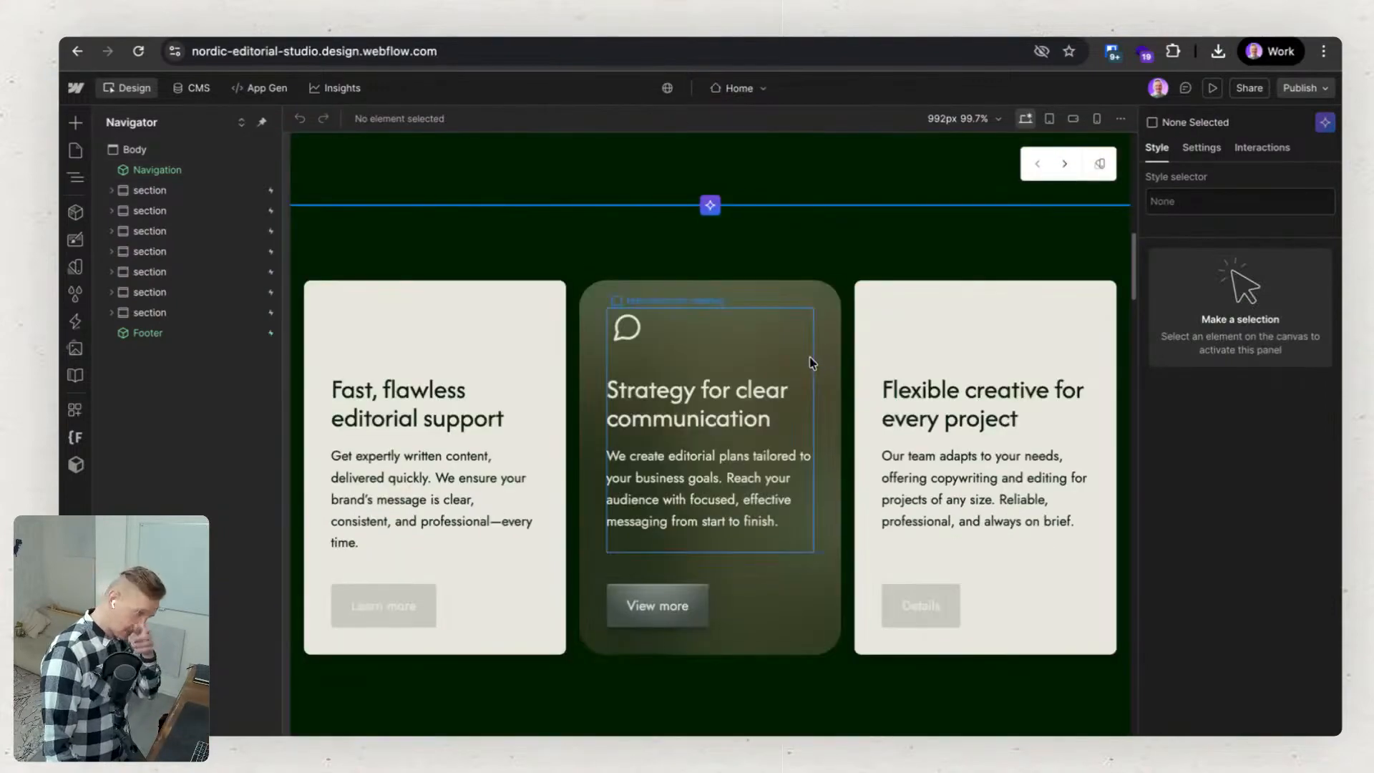
pyautogui.scroll(-3, 770, 542)
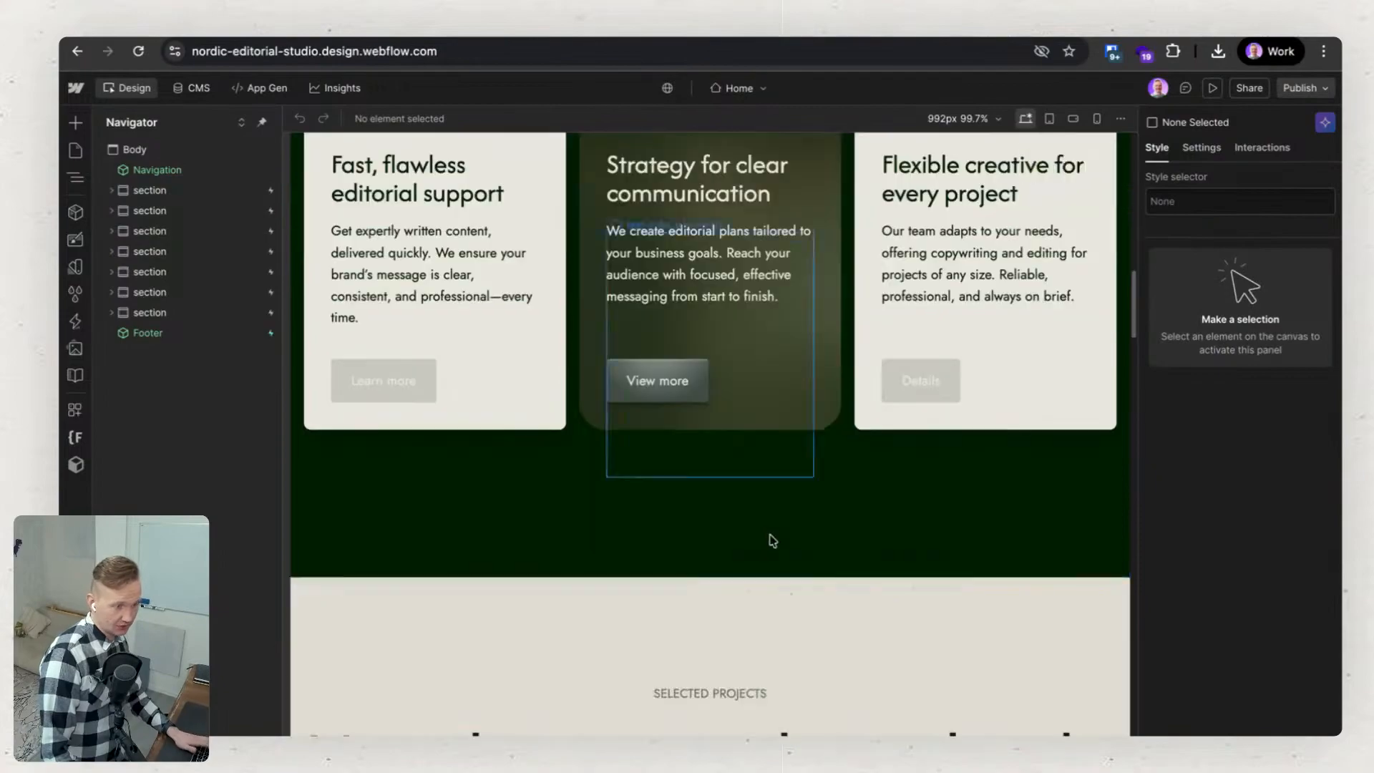
pyautogui.scroll(-11, 772, 540)
pyautogui.scroll(20, 772, 539)
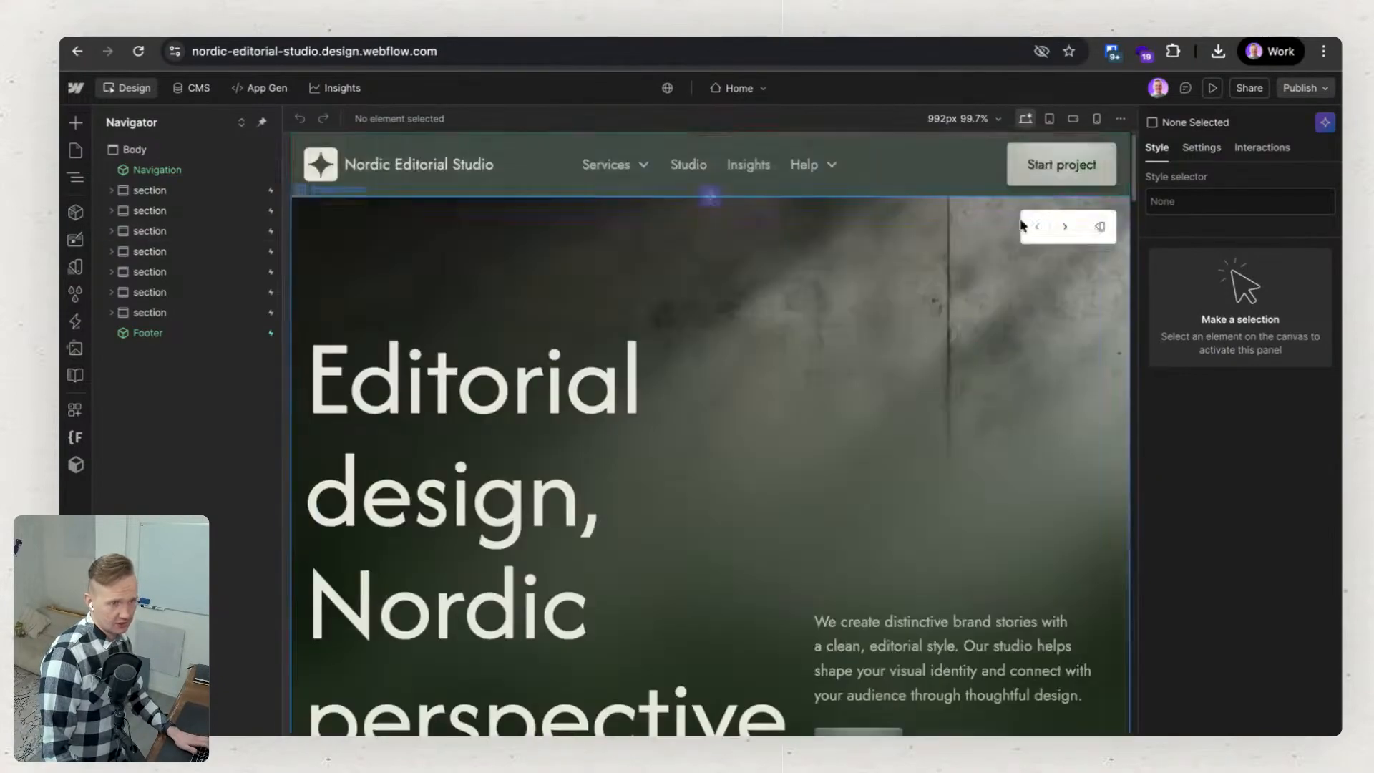
# Preview the Home page at the tablet and large mobile breakpoints, checking the hero and the team section.
pyautogui.click(1050, 119)
pyautogui.click(1073, 118)
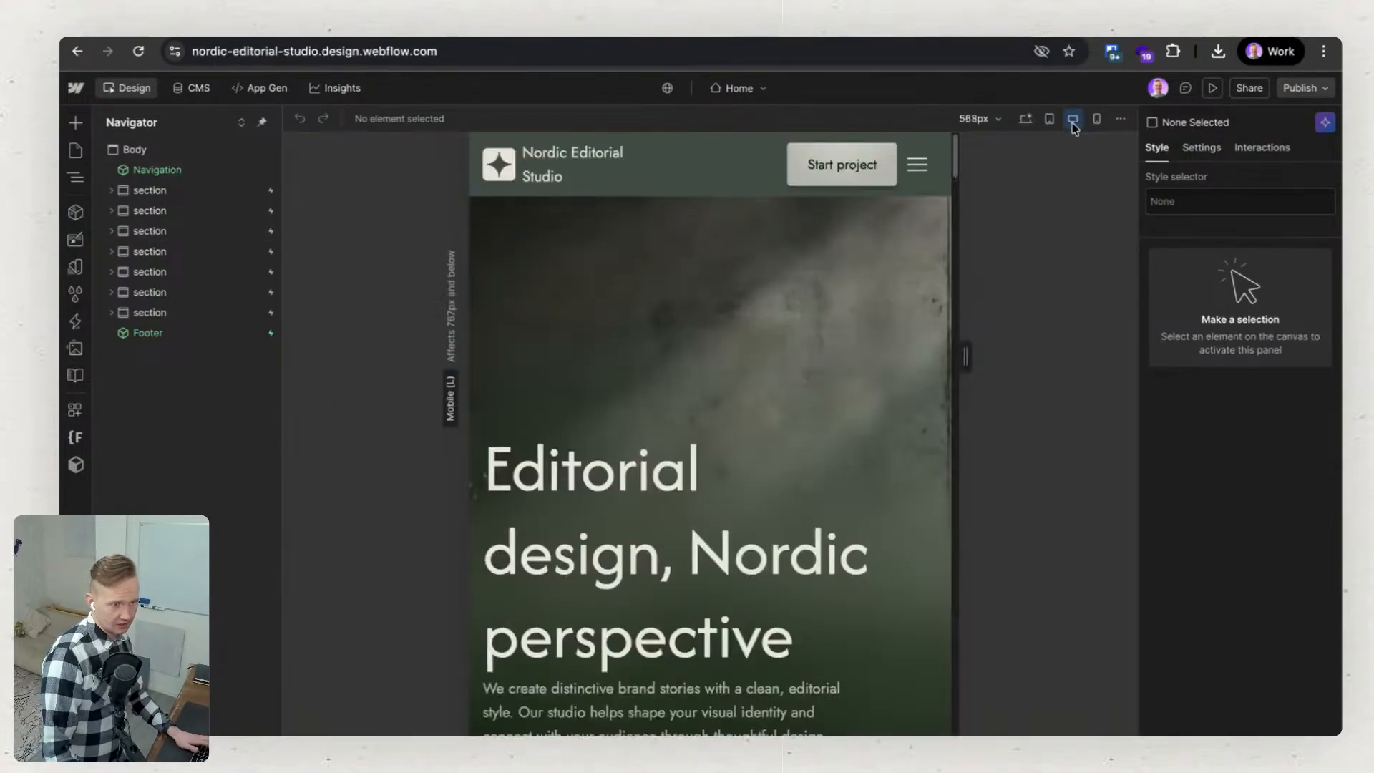
pyautogui.scroll(-6, 598, 423)
pyautogui.scroll(-15, 598, 424)
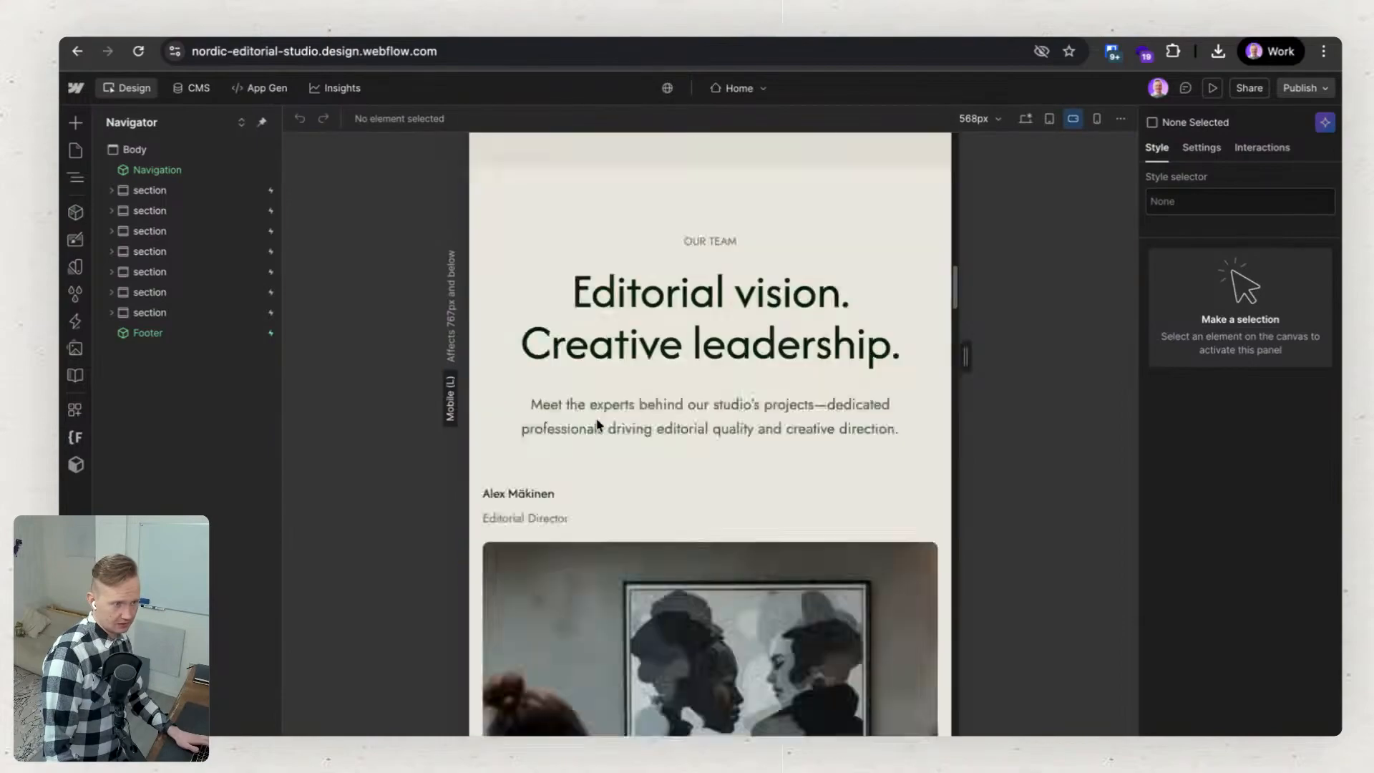
pyautogui.scroll(6, 598, 423)
pyautogui.scroll(-20, 595, 425)
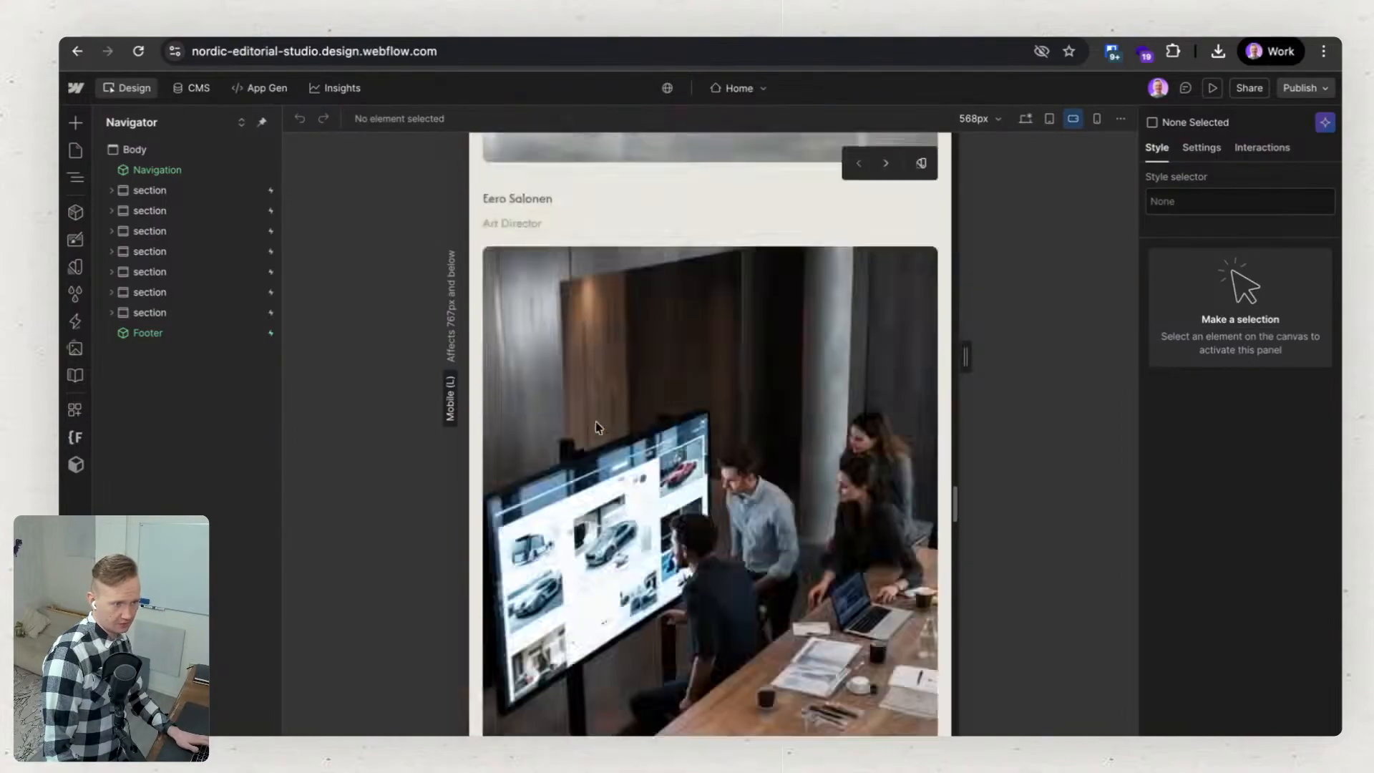
pyautogui.scroll(20, 595, 422)
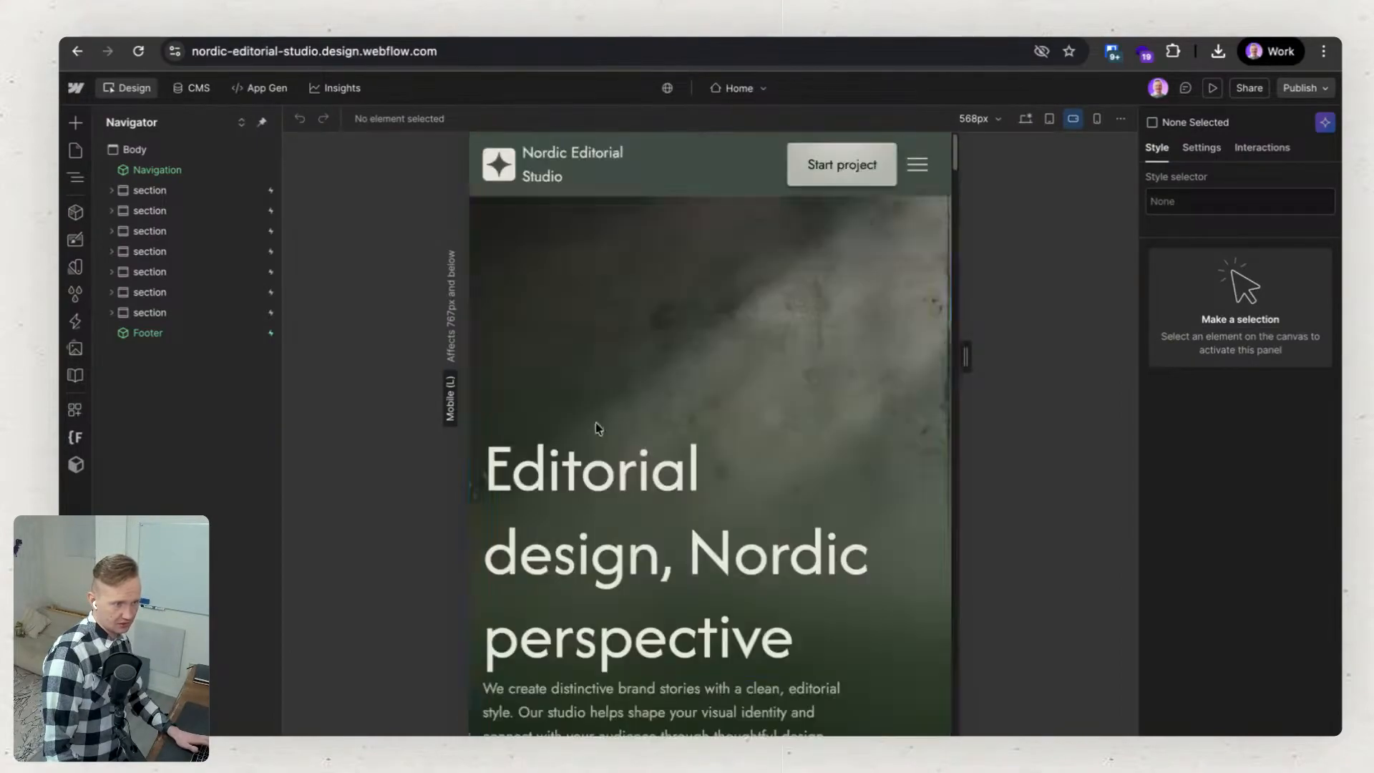
# Return to the desktop breakpoint and inspect the settings and styles of the meeting-room image under "Visual stories, editorial style".
pyautogui.click(1026, 120)
pyautogui.scroll(-10, 687, 365)
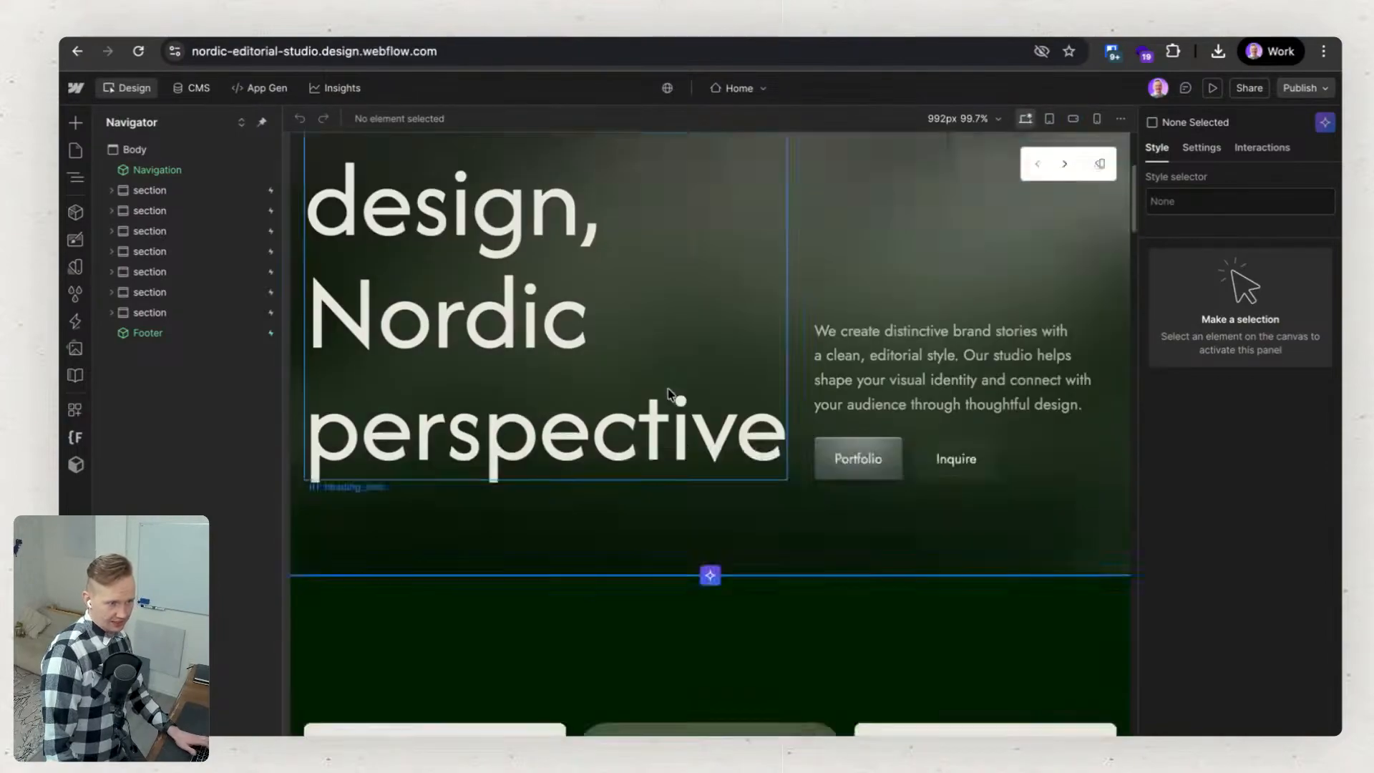
pyautogui.scroll(-7, 670, 395)
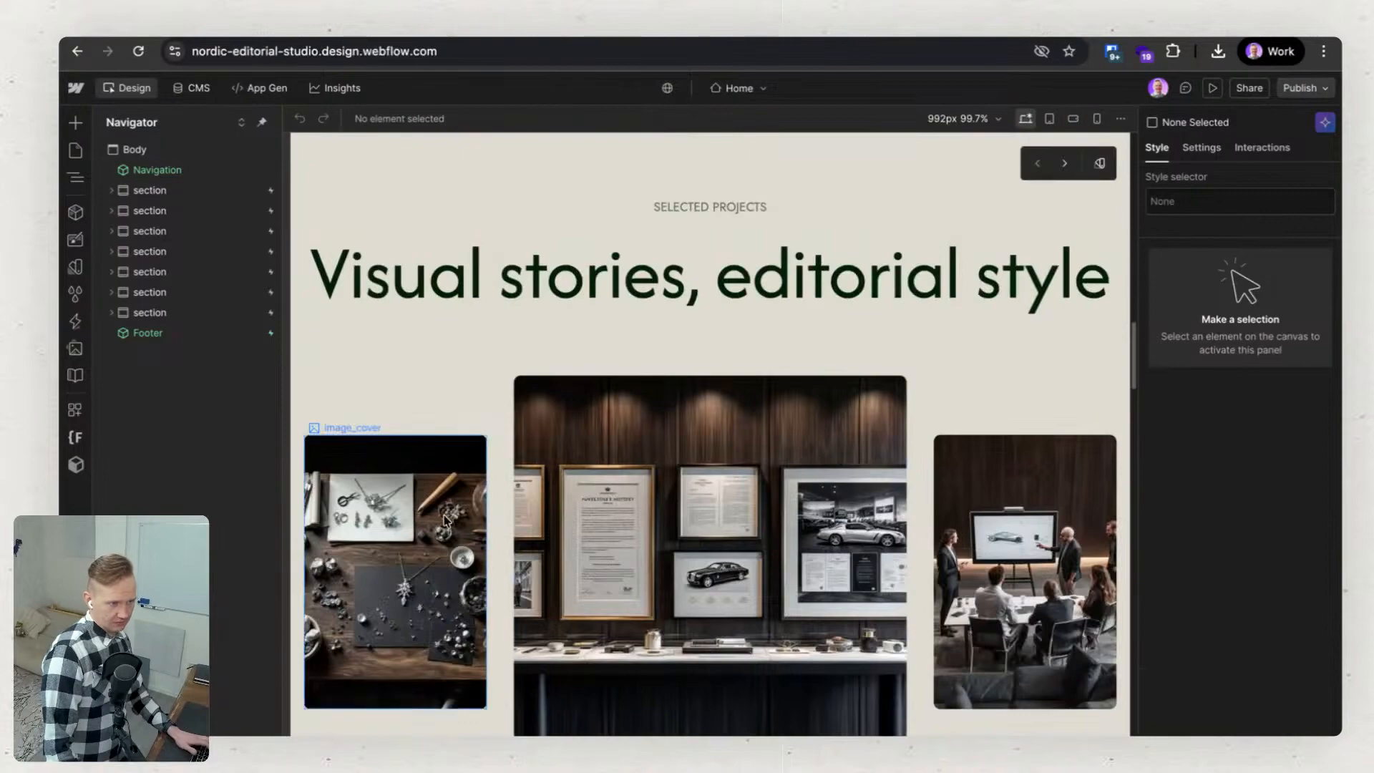
pyautogui.click(798, 499)
pyautogui.click(997, 495)
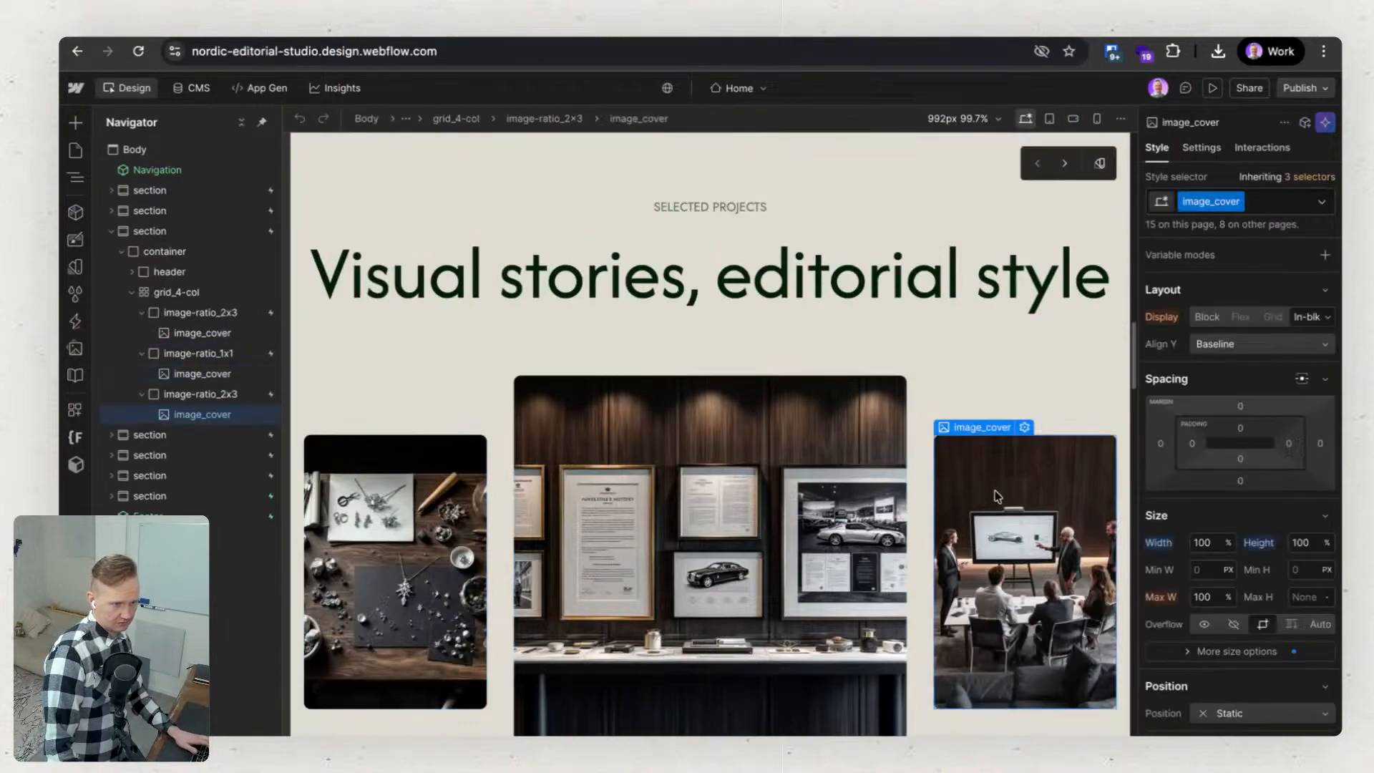
pyautogui.click(1202, 149)
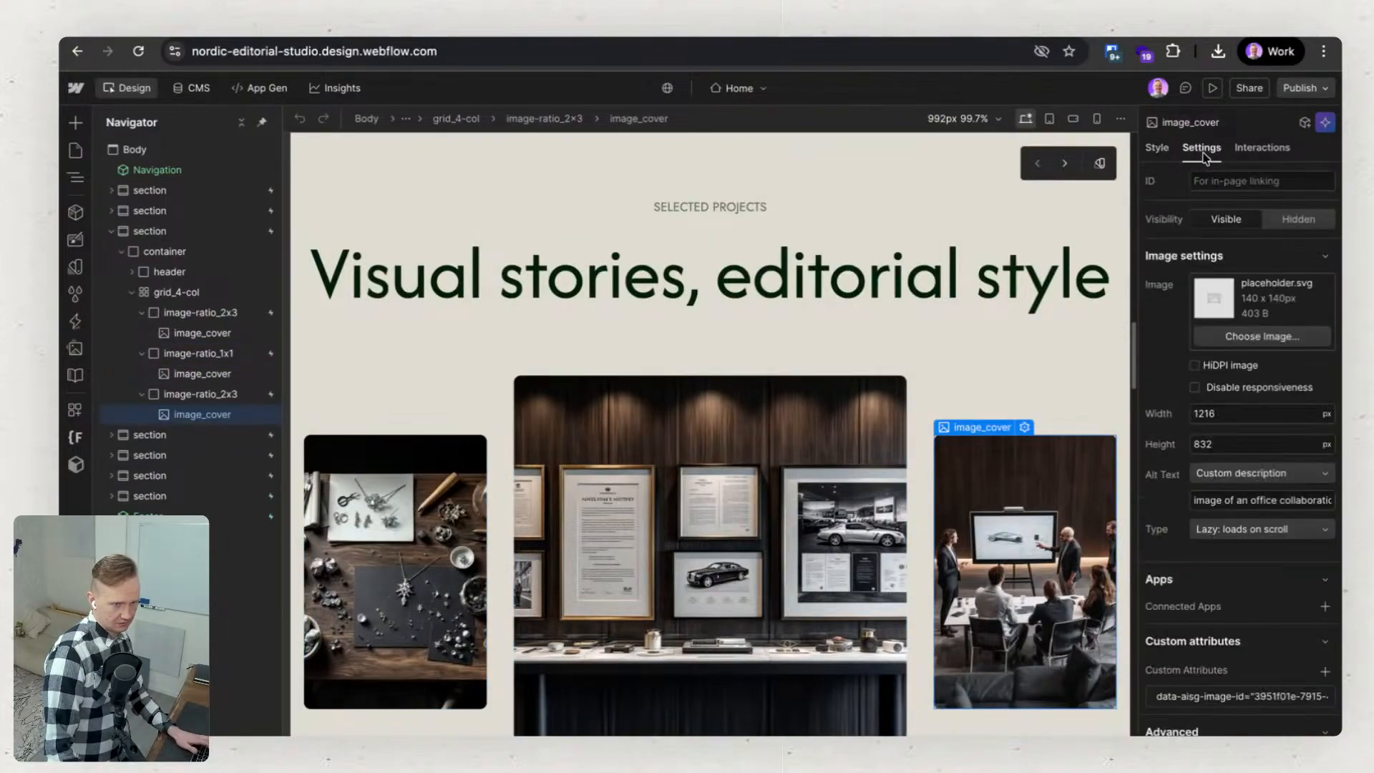
pyautogui.click(1164, 153)
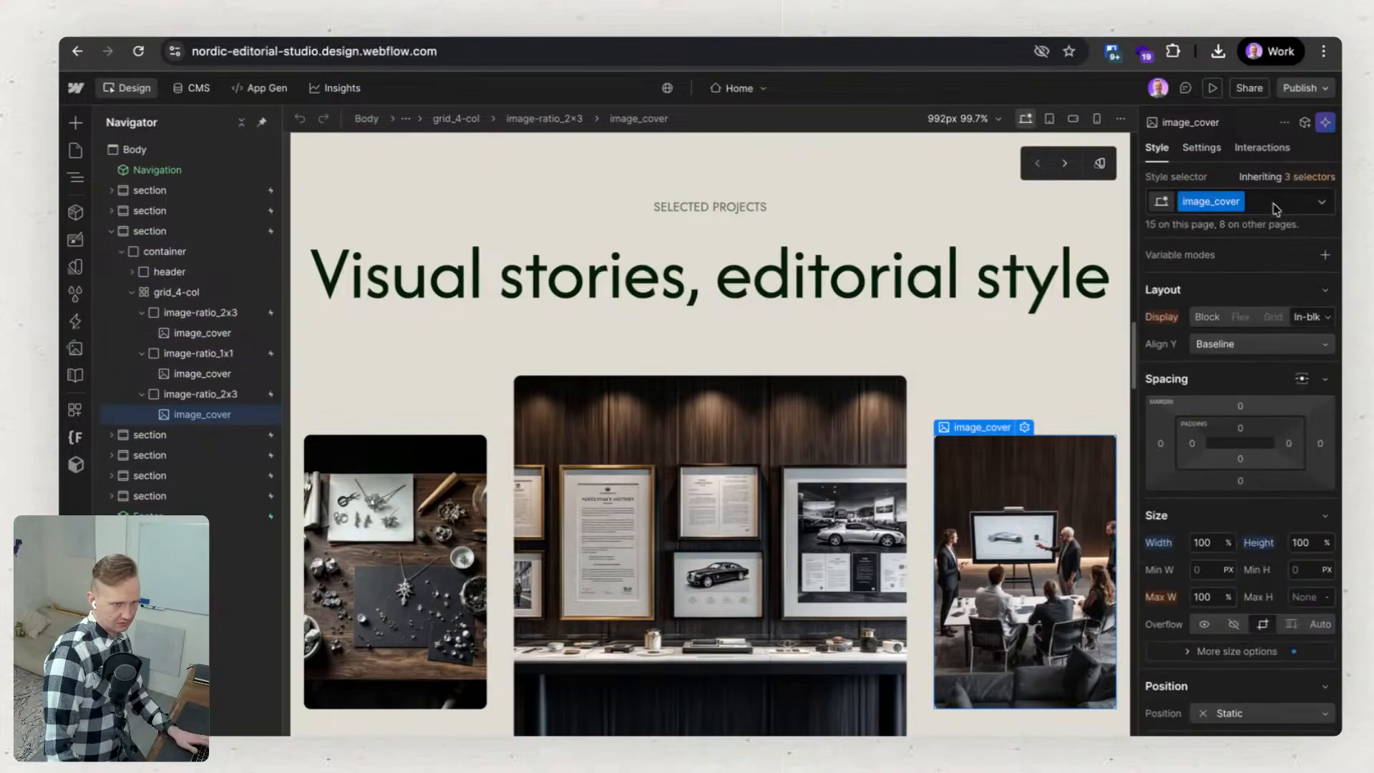
# Open the Style guide page and review its foundations, covering colors, typography and spacing, and the button variants.
pyautogui.click(75, 152)
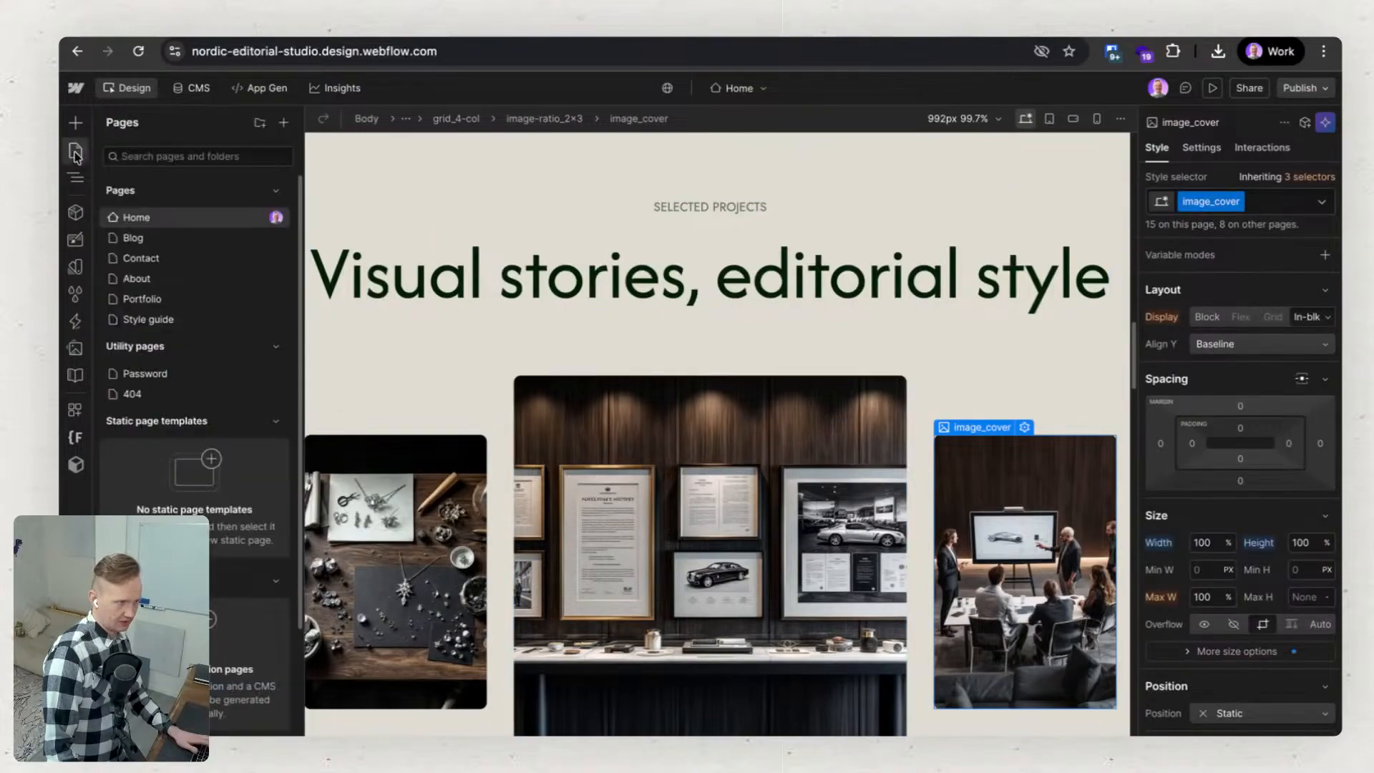
pyautogui.click(199, 320)
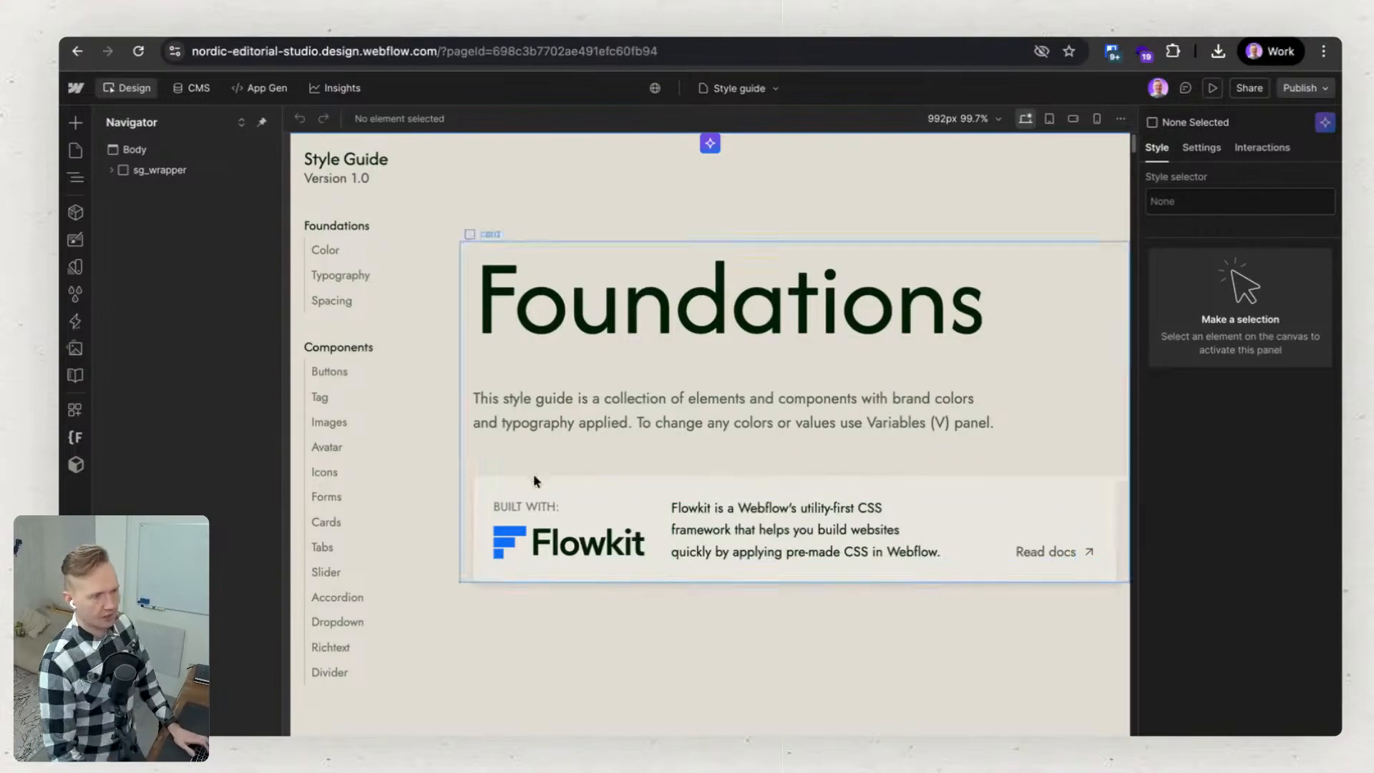
pyautogui.scroll(-10, 720, 470)
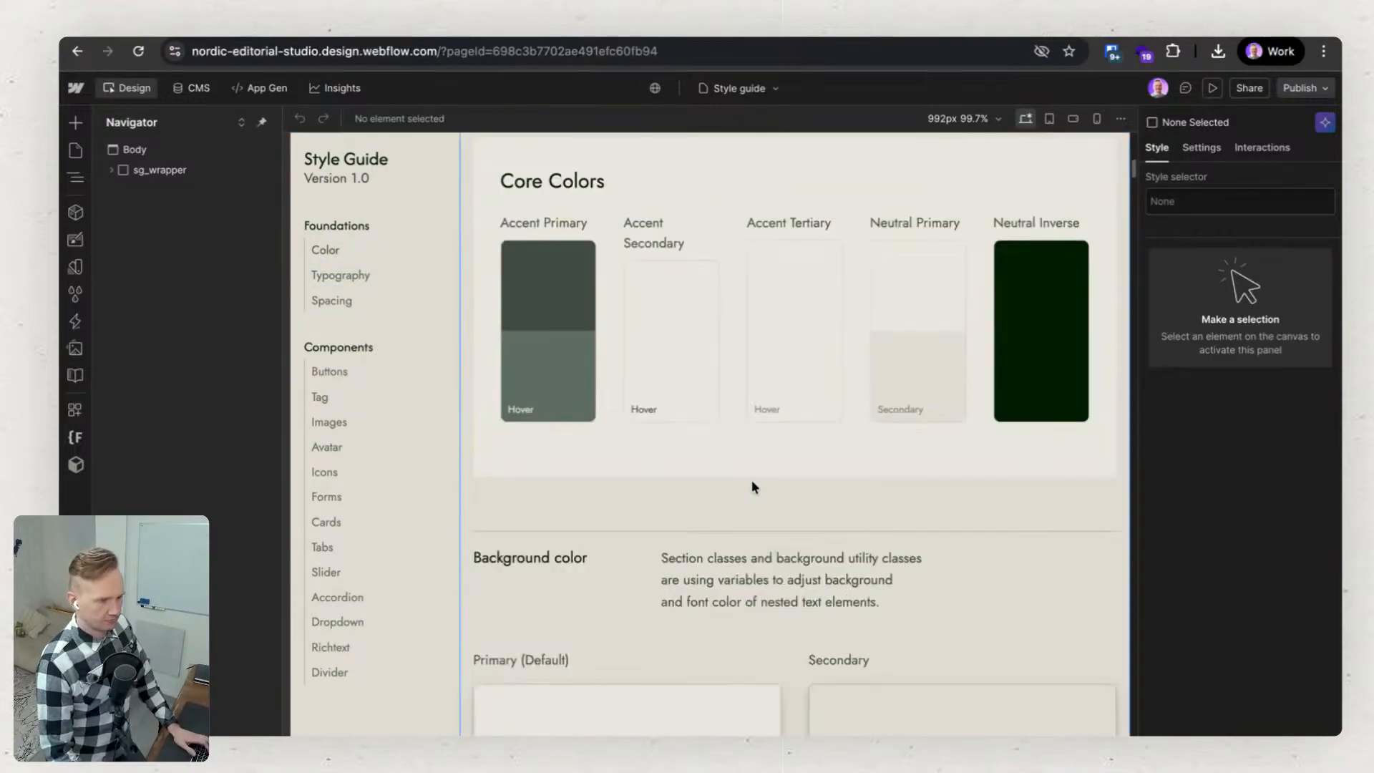
pyautogui.scroll(-15, 816, 594)
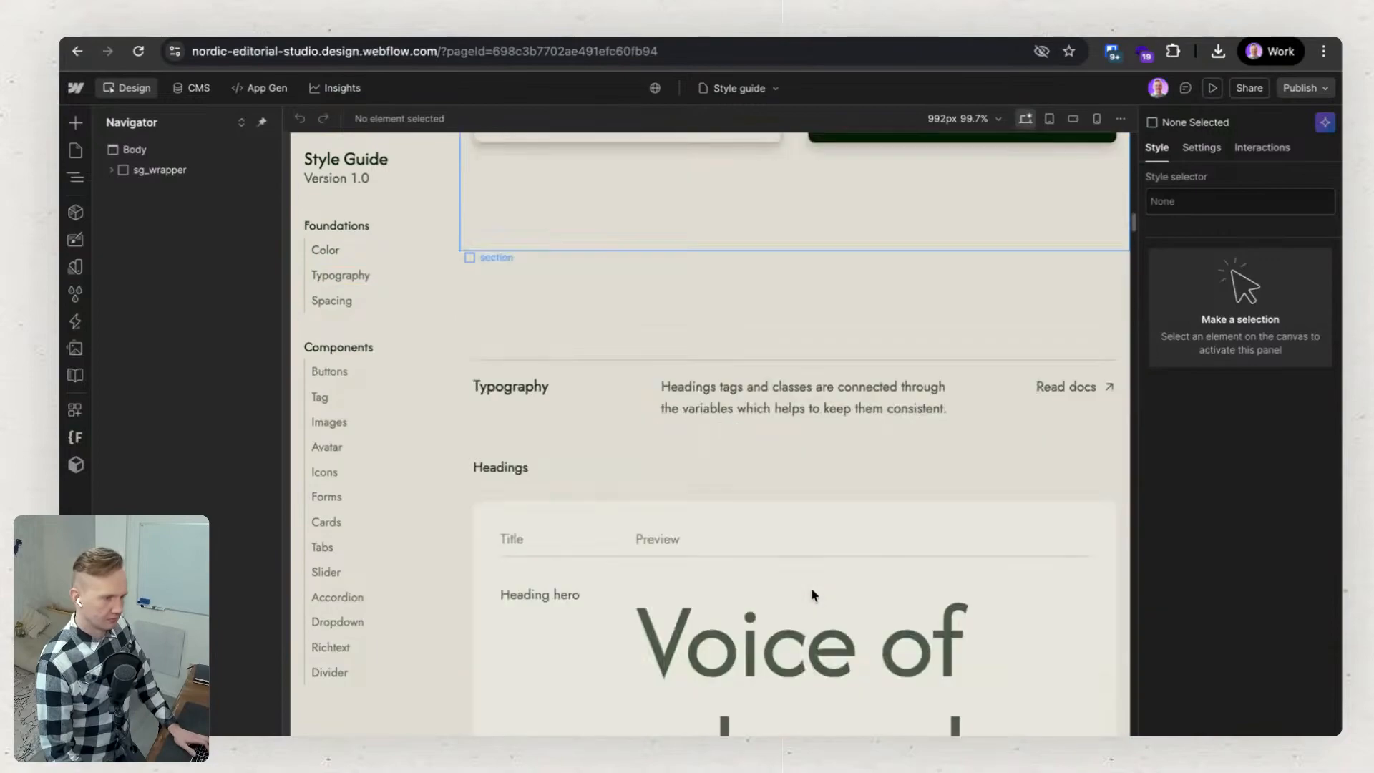
pyautogui.scroll(-15, 812, 593)
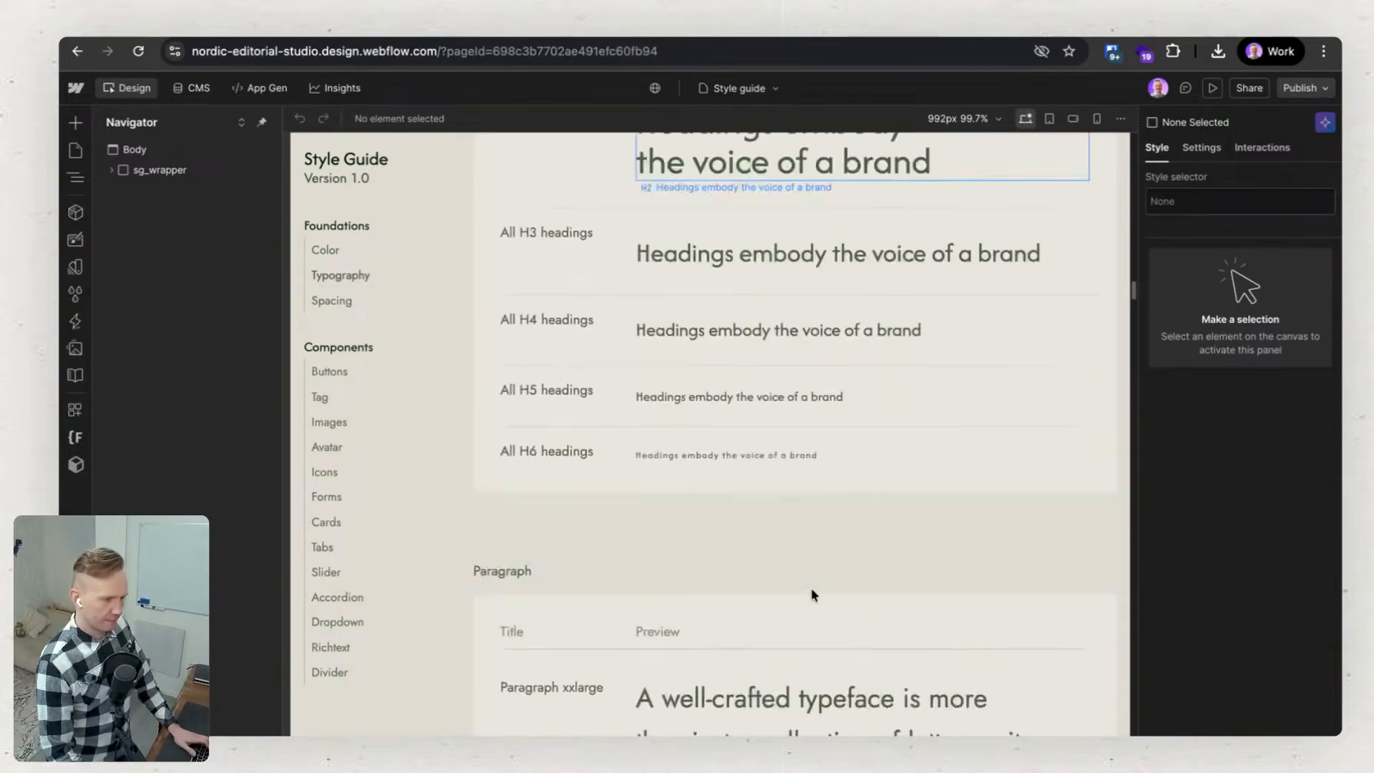
pyautogui.scroll(-15, 811, 593)
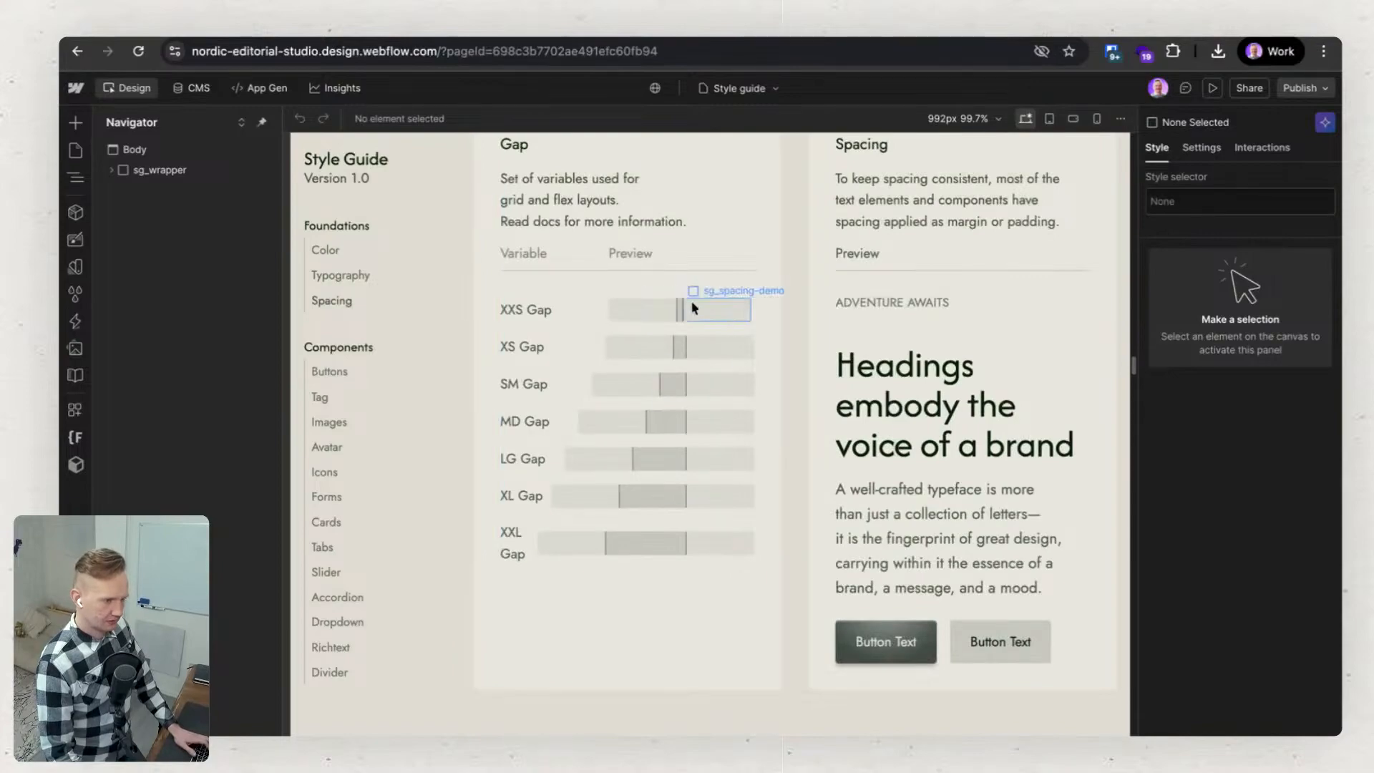
pyautogui.scroll(-1, 694, 459)
pyautogui.scroll(-15, 694, 460)
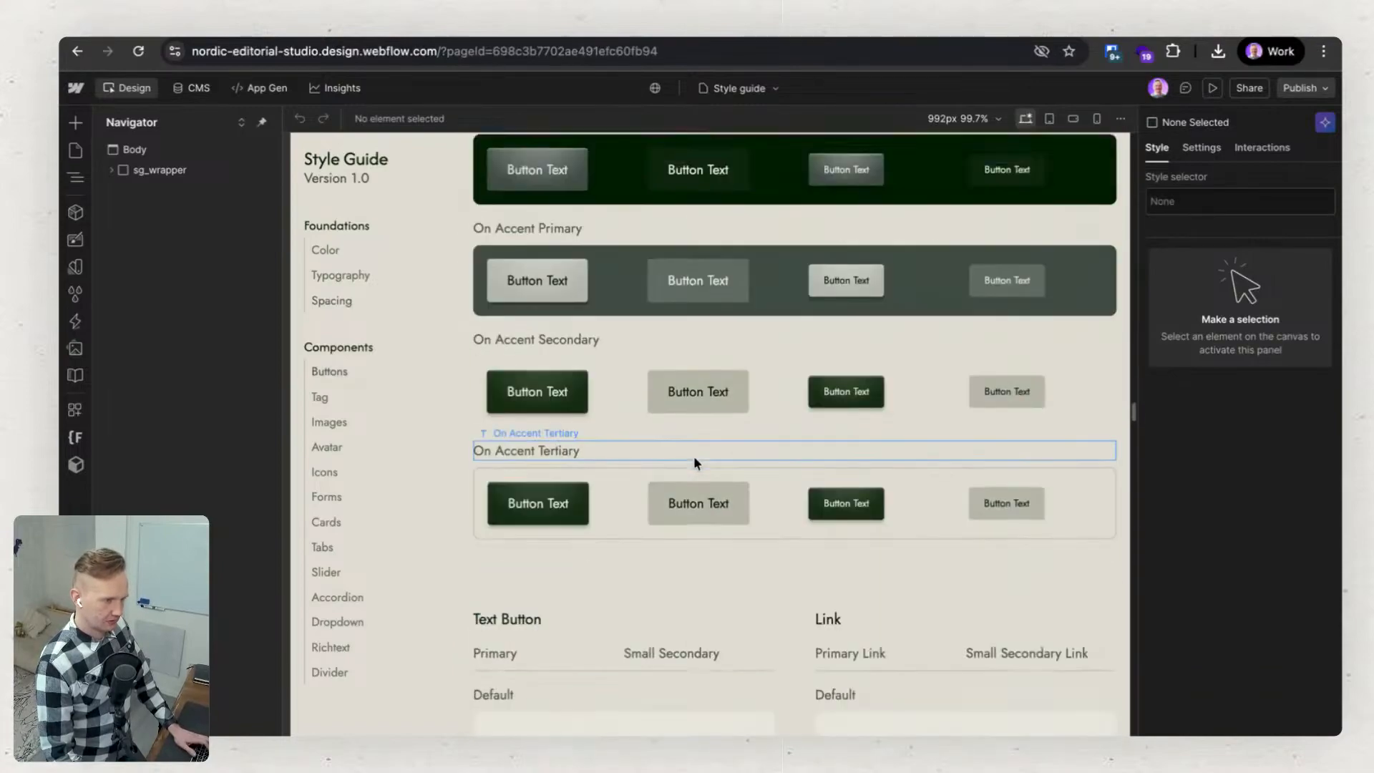
# Review the style guide's remaining components from images and icons through forms, cards, tabs, slider and rich text, and return to its start.
pyautogui.scroll(-20, 694, 457)
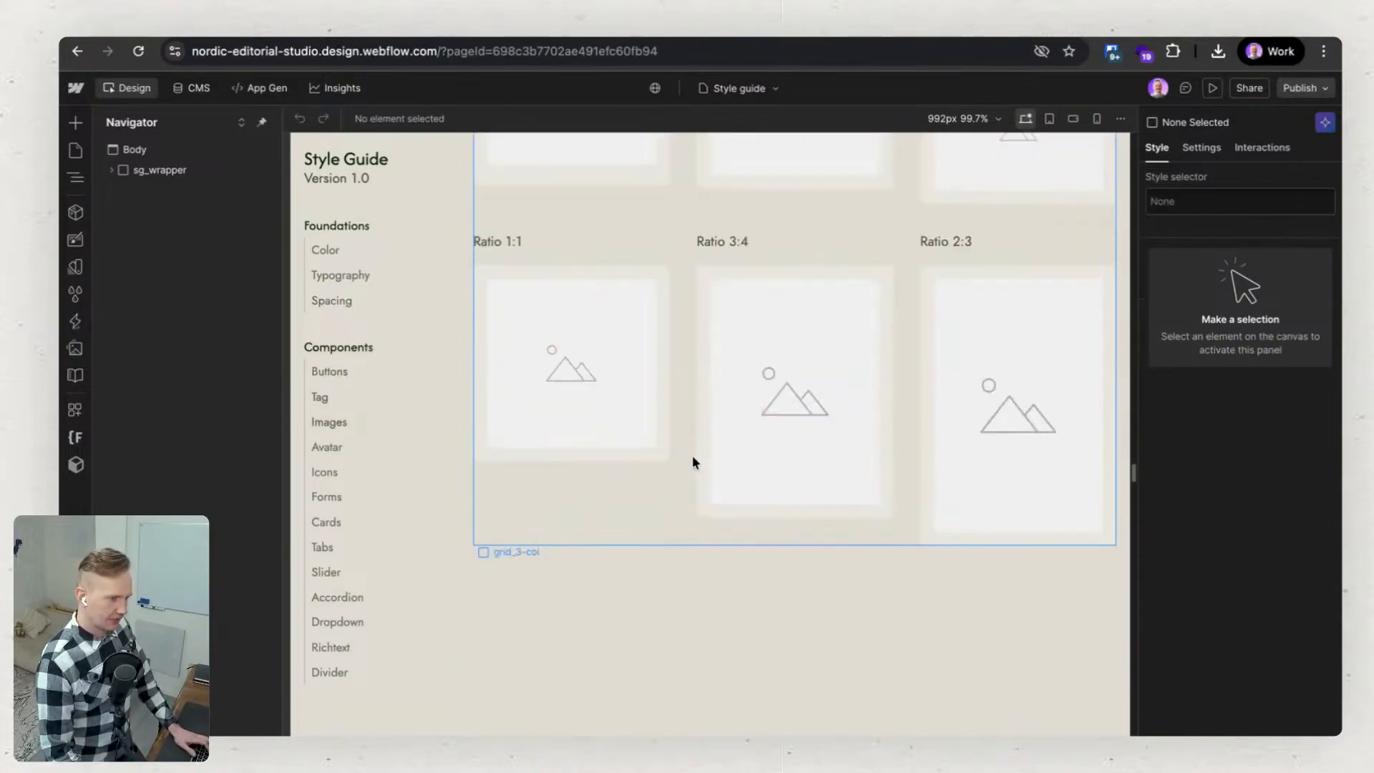
pyautogui.scroll(-10, 676, 548)
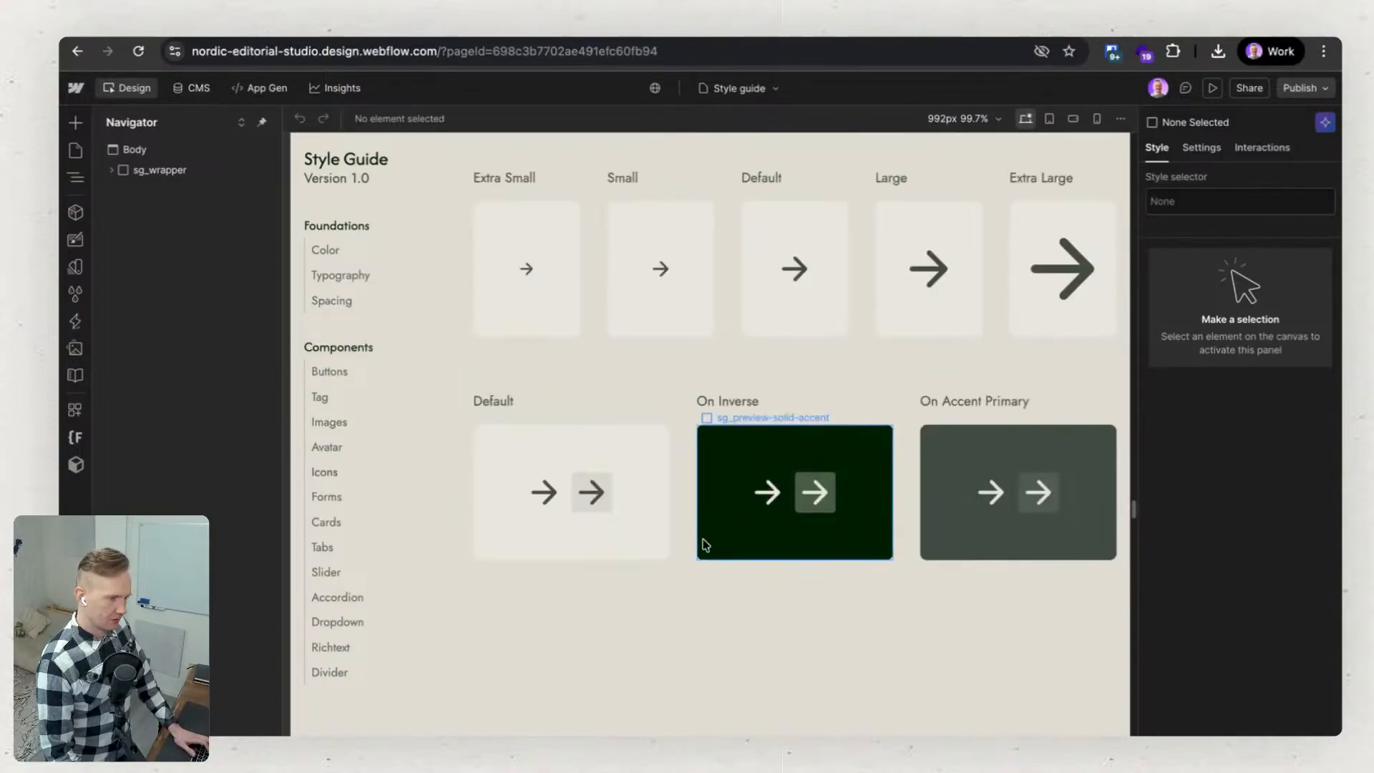
pyautogui.scroll(-10, 705, 544)
pyautogui.scroll(-15, 673, 473)
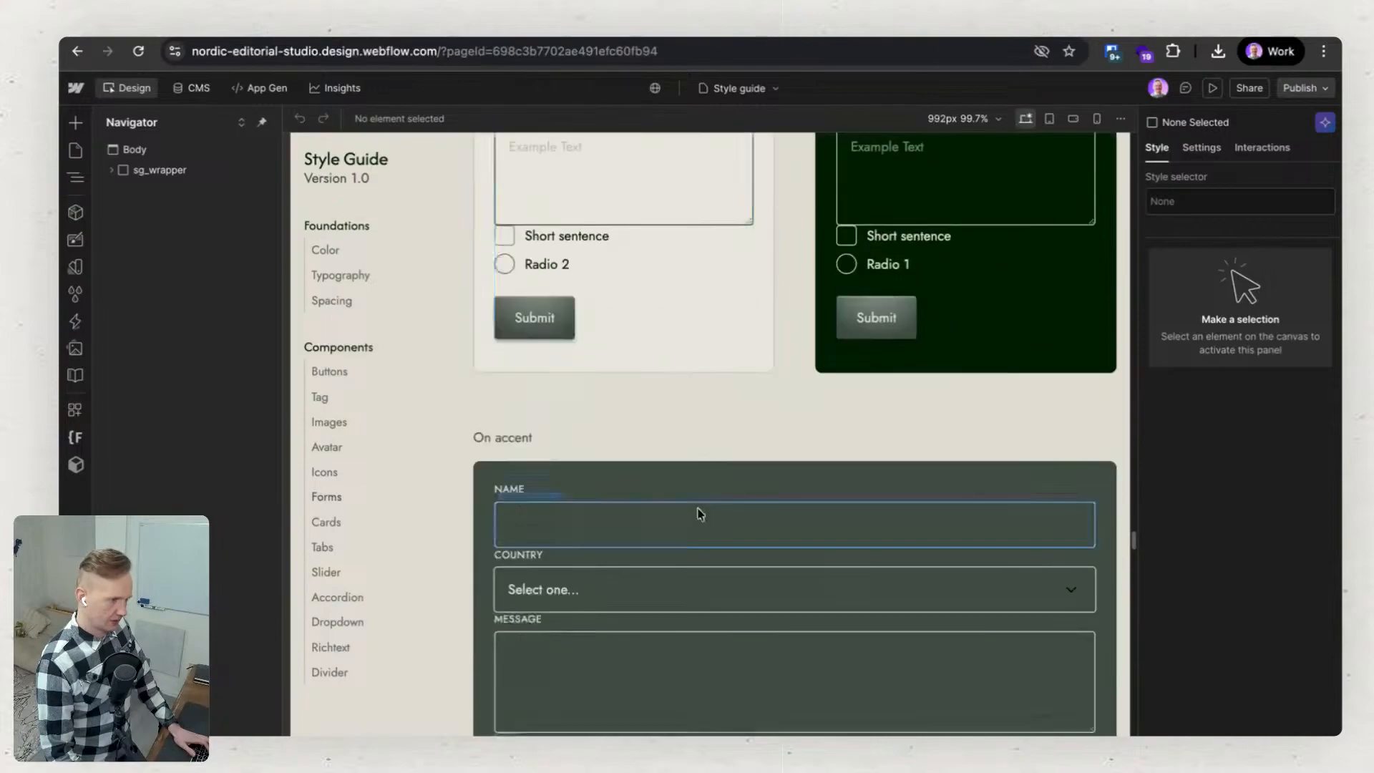
pyautogui.scroll(-20, 696, 502)
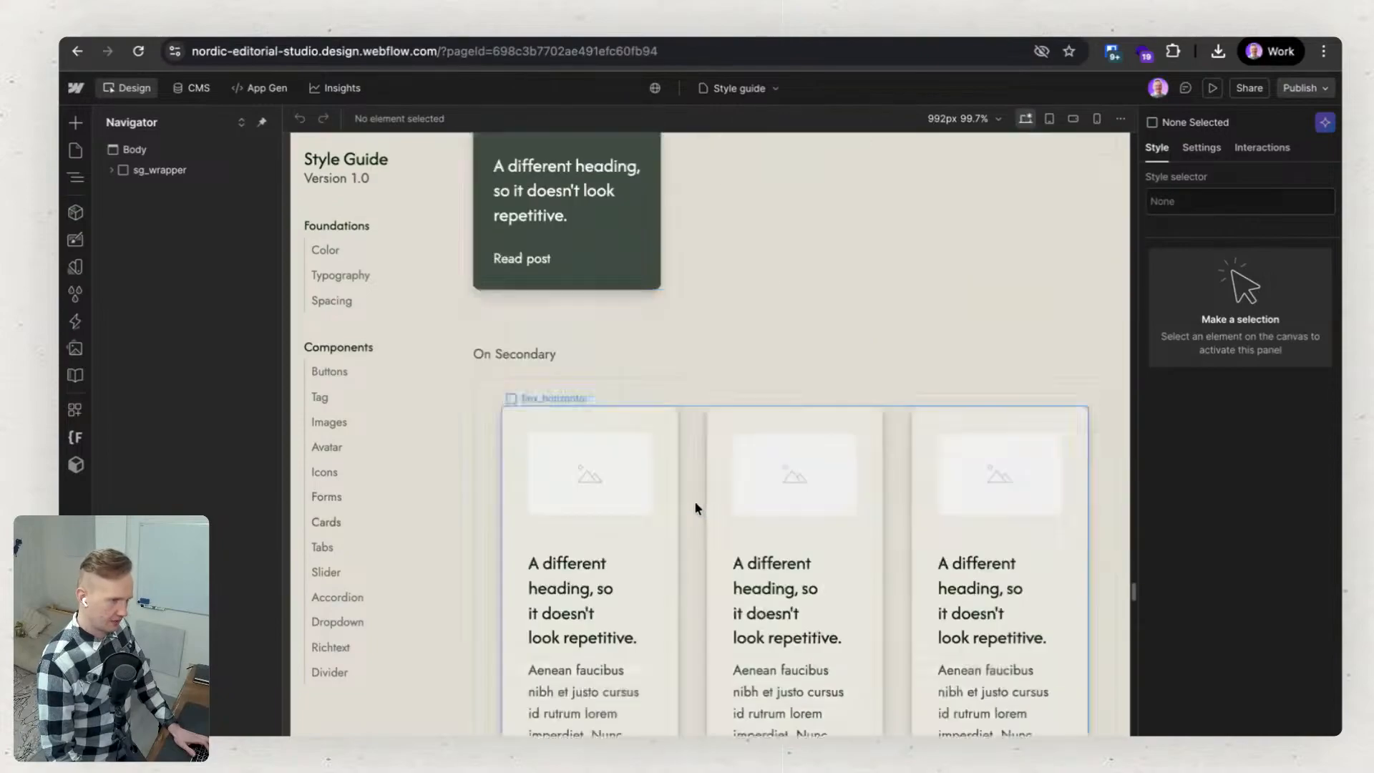
pyautogui.scroll(-20, 696, 507)
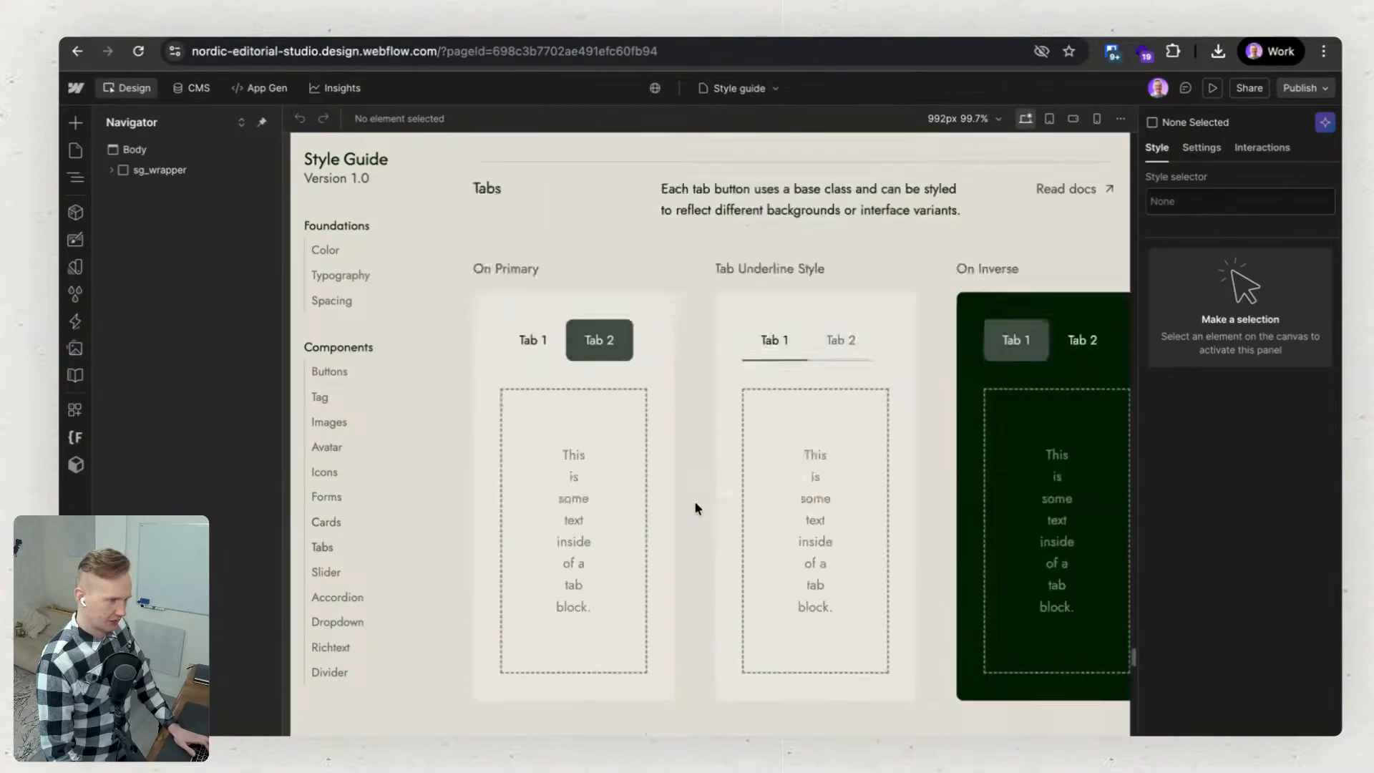
pyautogui.scroll(-20, 695, 507)
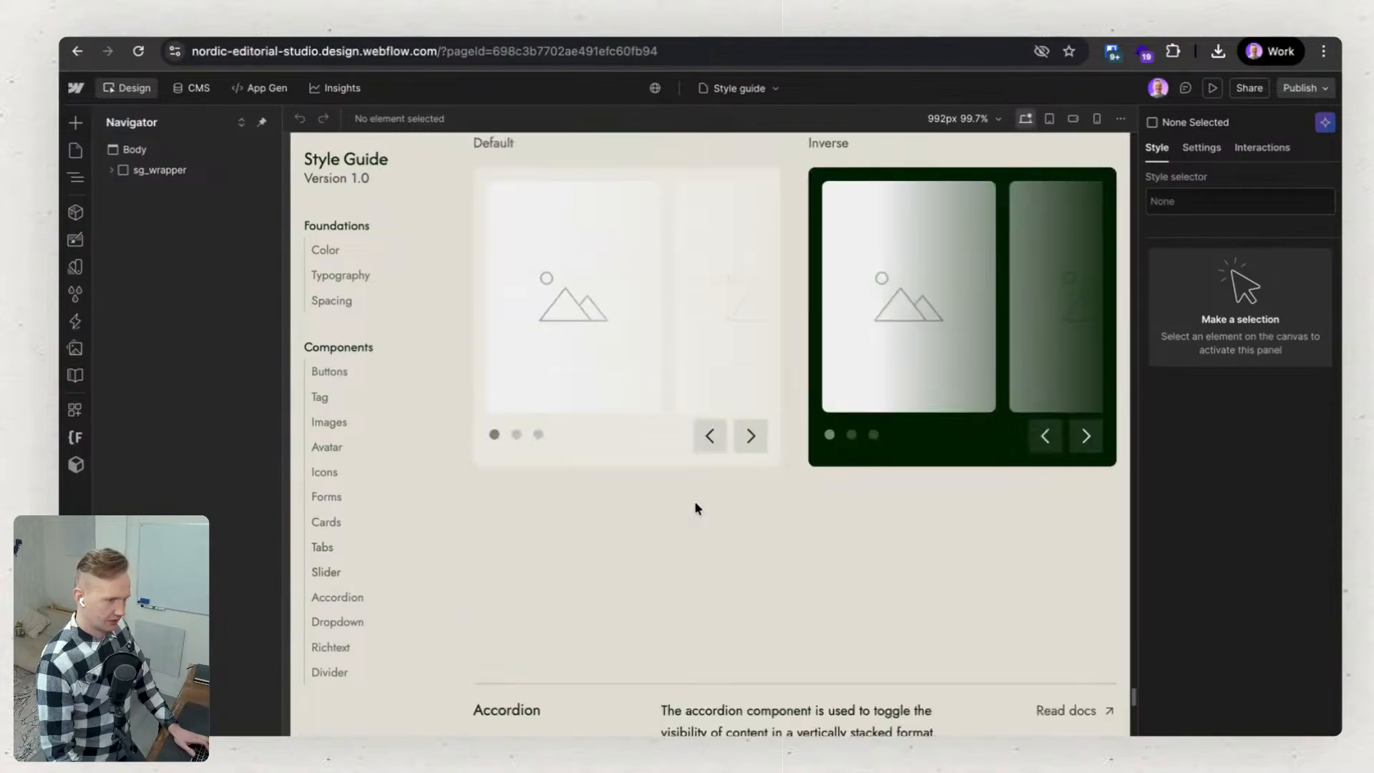
pyautogui.scroll(-15, 695, 508)
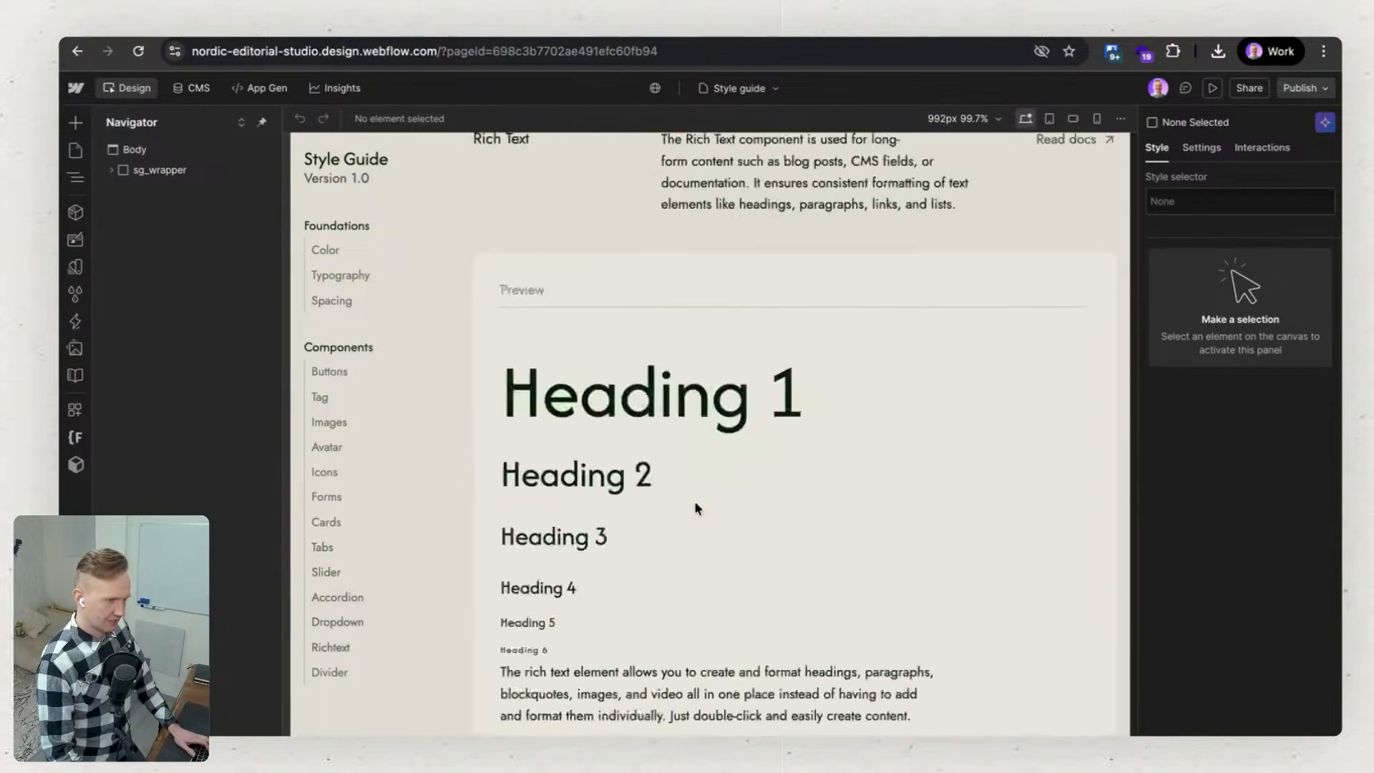
pyautogui.scroll(20, 692, 513)
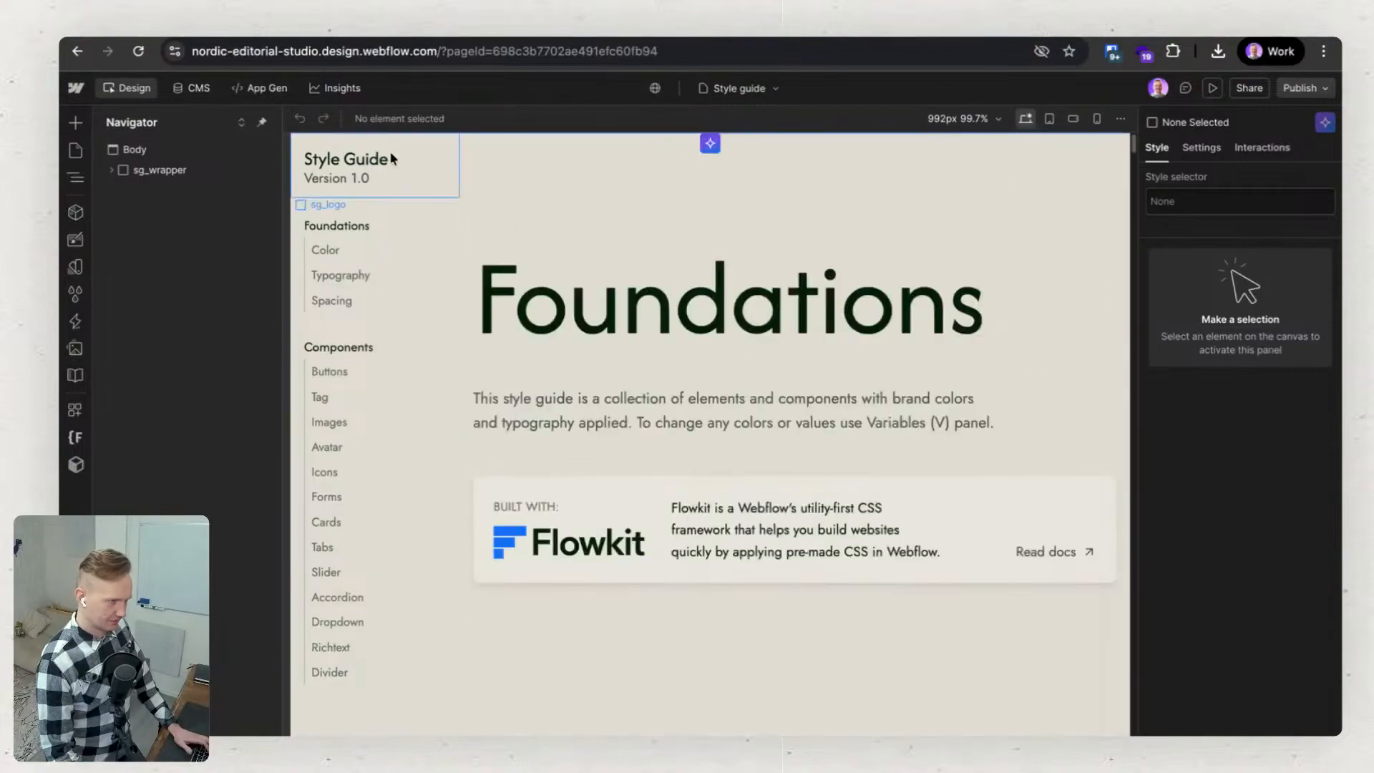
# Open the Home page and expand the hero section's element structure down to the heading, subheading and button group.
pyautogui.click(76, 150)
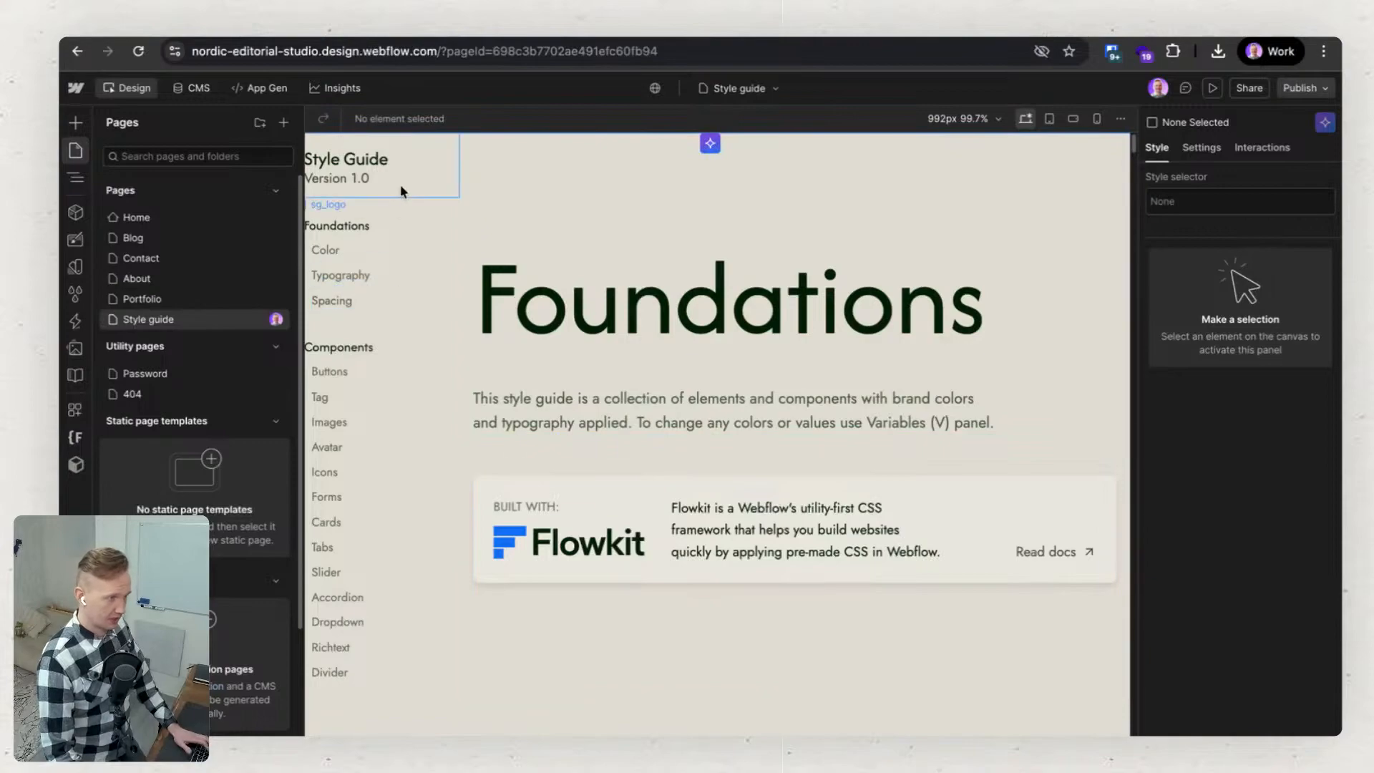
pyautogui.click(195, 220)
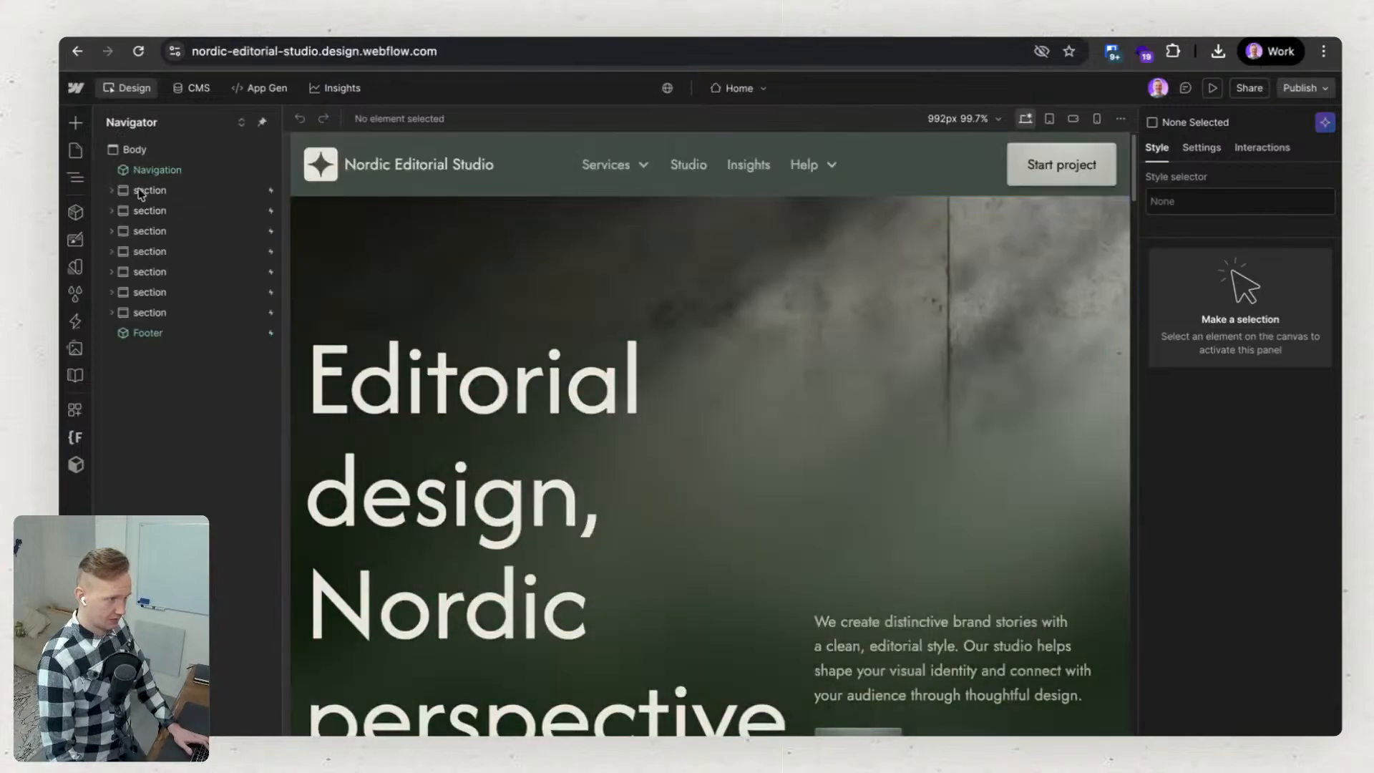
pyautogui.click(112, 191)
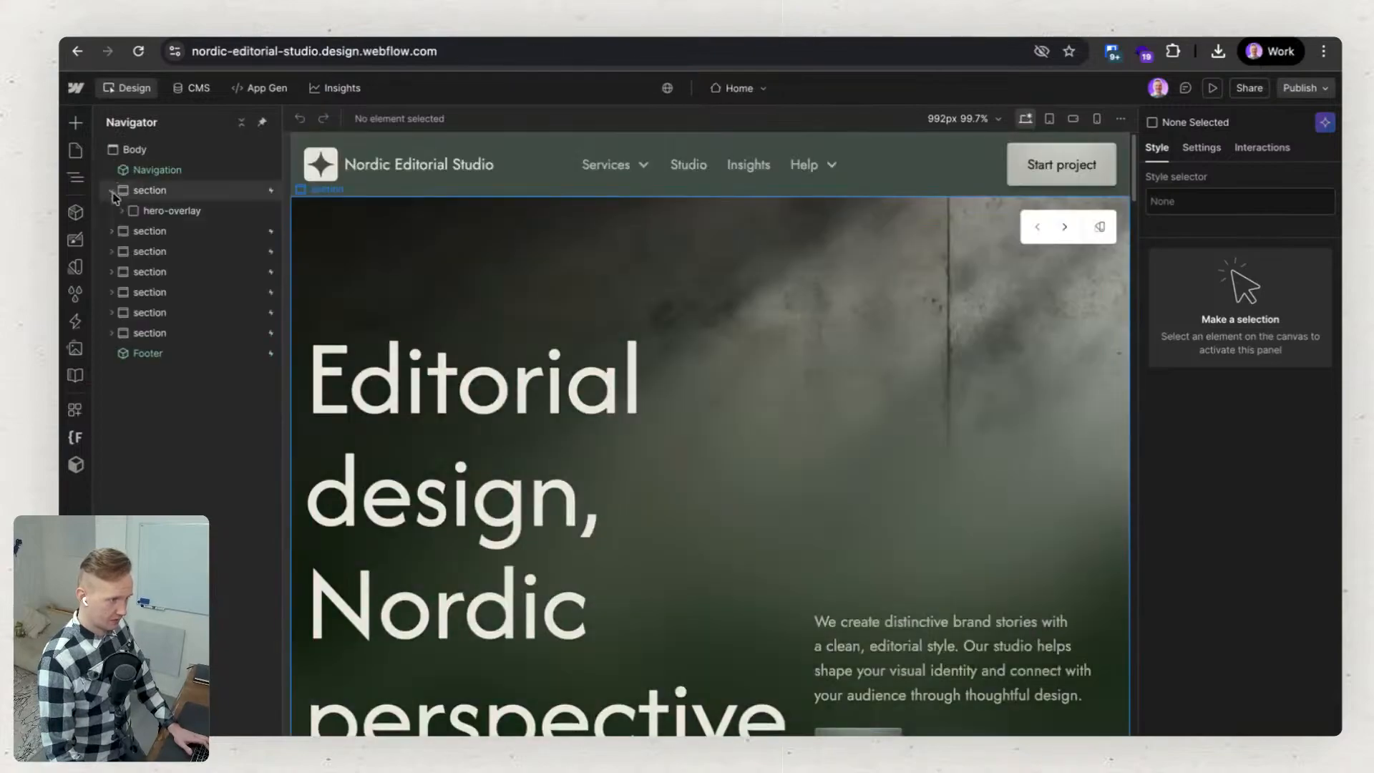
pyautogui.click(123, 211)
pyautogui.click(132, 232)
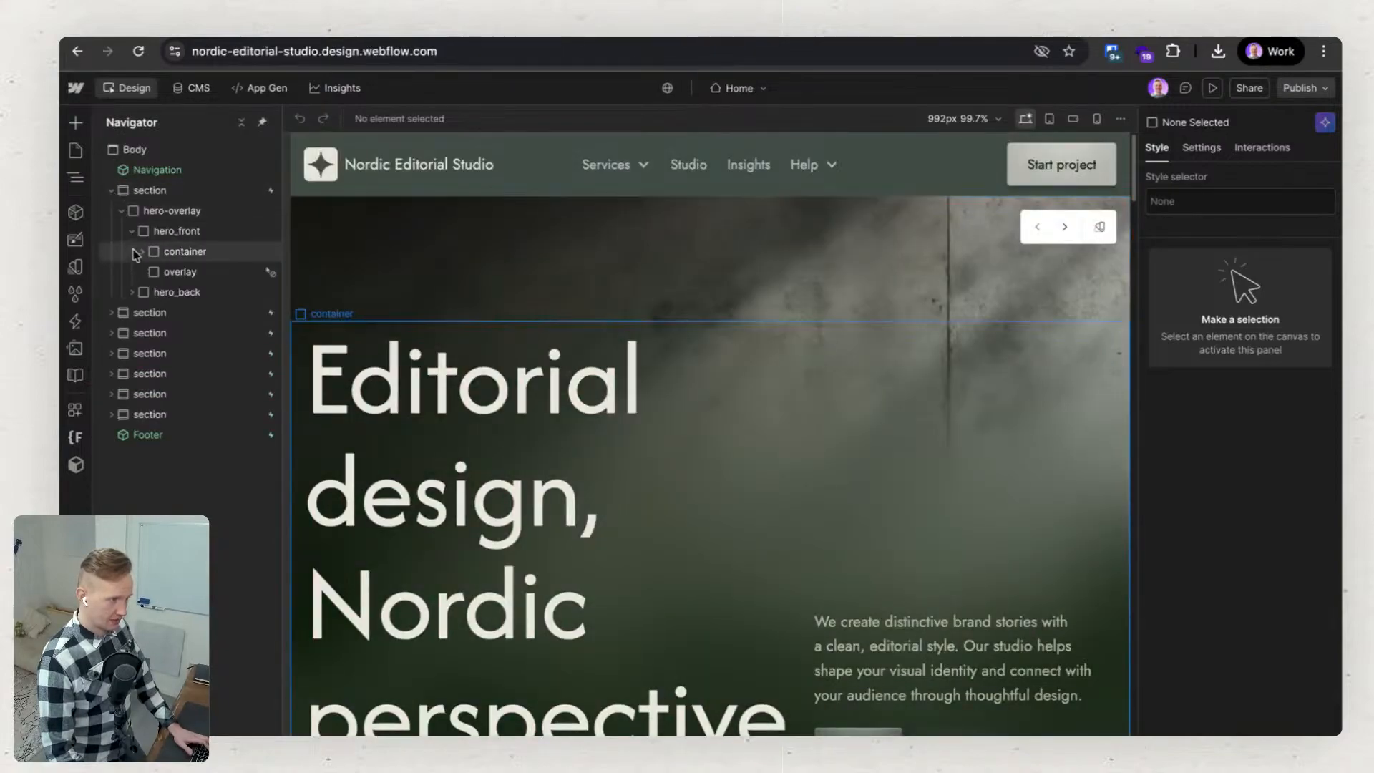
pyautogui.click(142, 254)
pyautogui.click(152, 273)
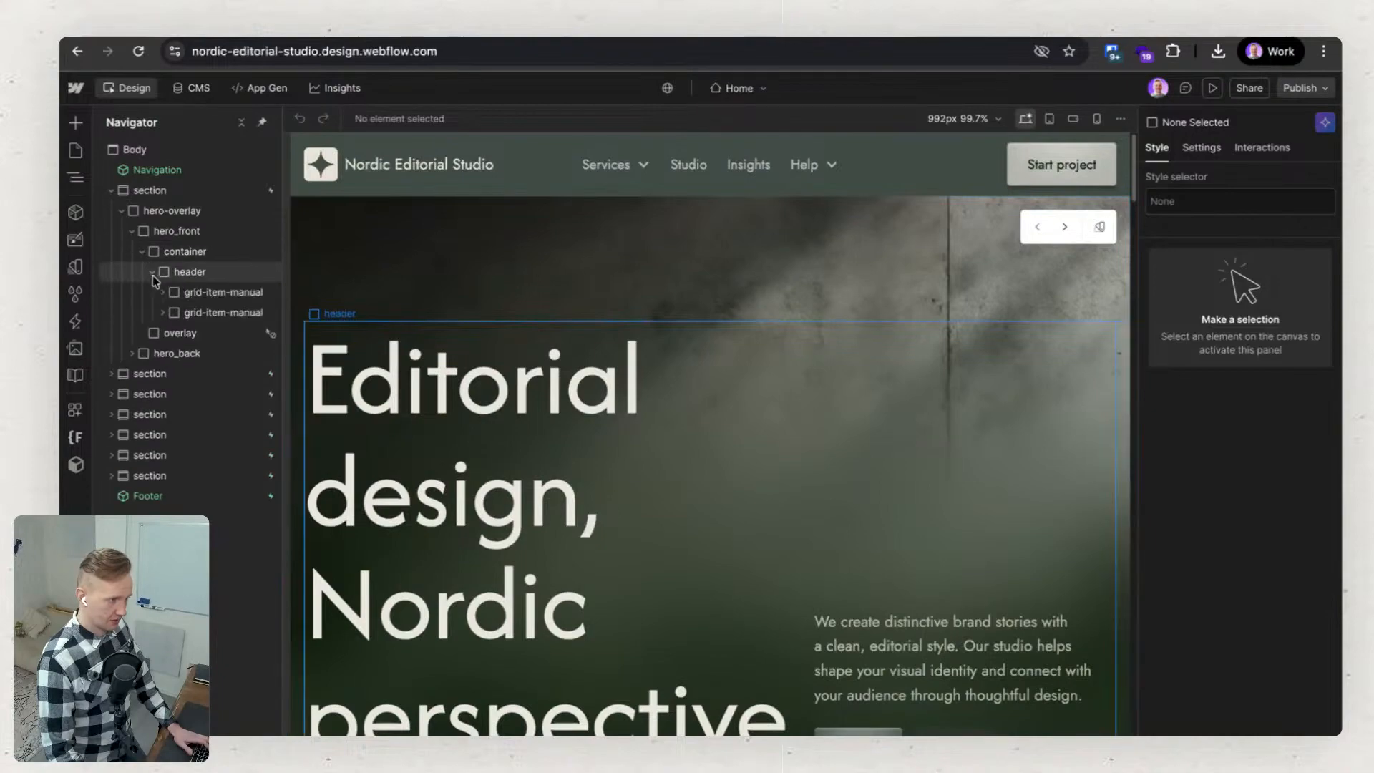
pyautogui.click(162, 292)
pyautogui.click(162, 333)
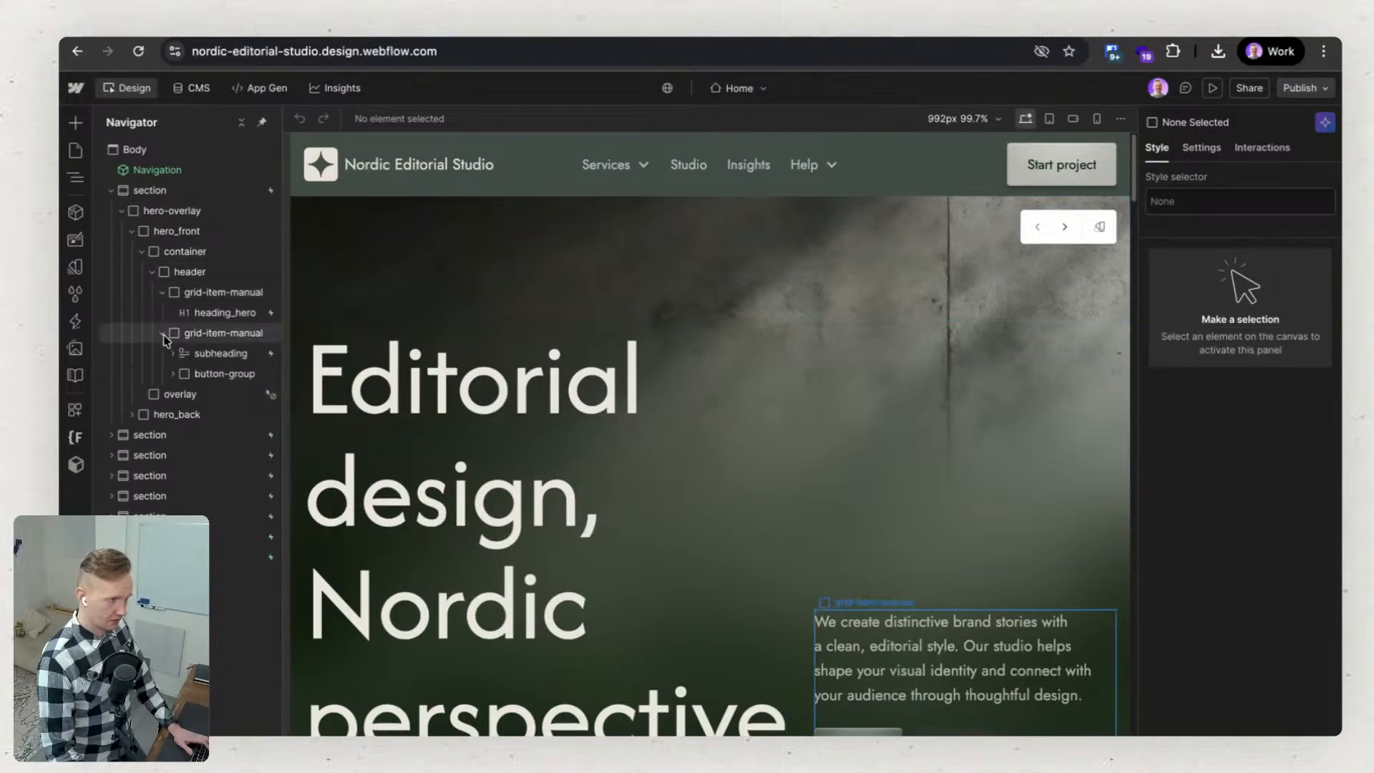
pyautogui.click(171, 374)
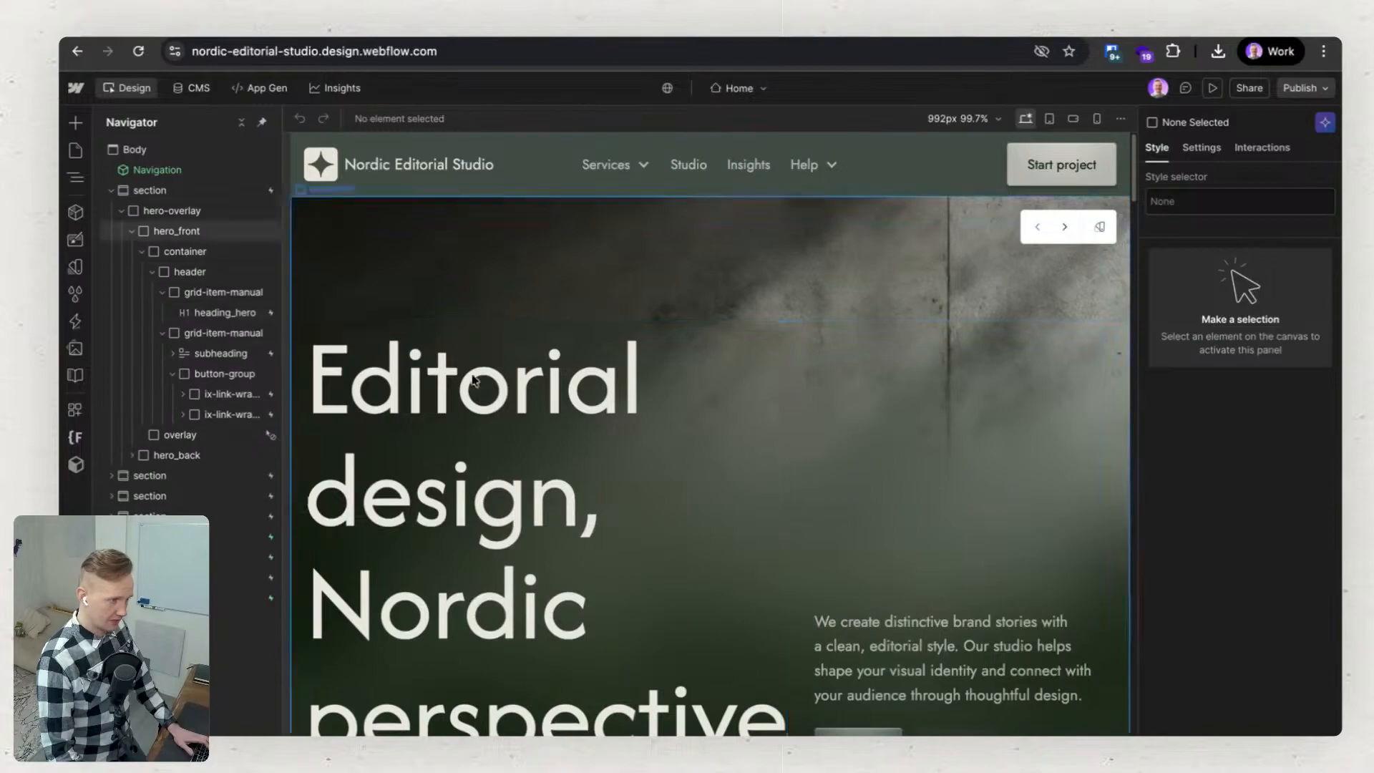
# Inspect the styles of the container and the "Visual stories, editorial style" heading in the selected projects section.
pyautogui.scroll(-10, 650, 546)
pyautogui.scroll(-10, 652, 546)
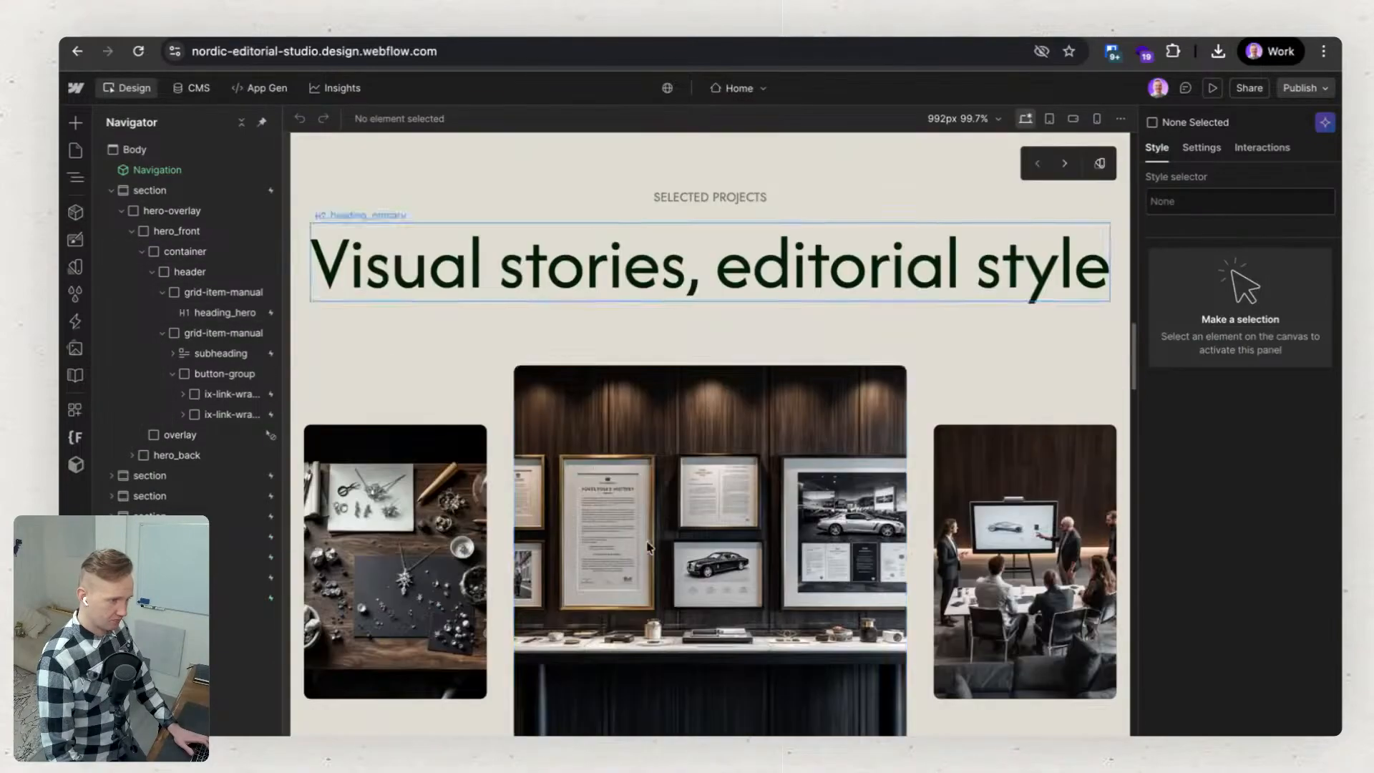
pyautogui.click(499, 335)
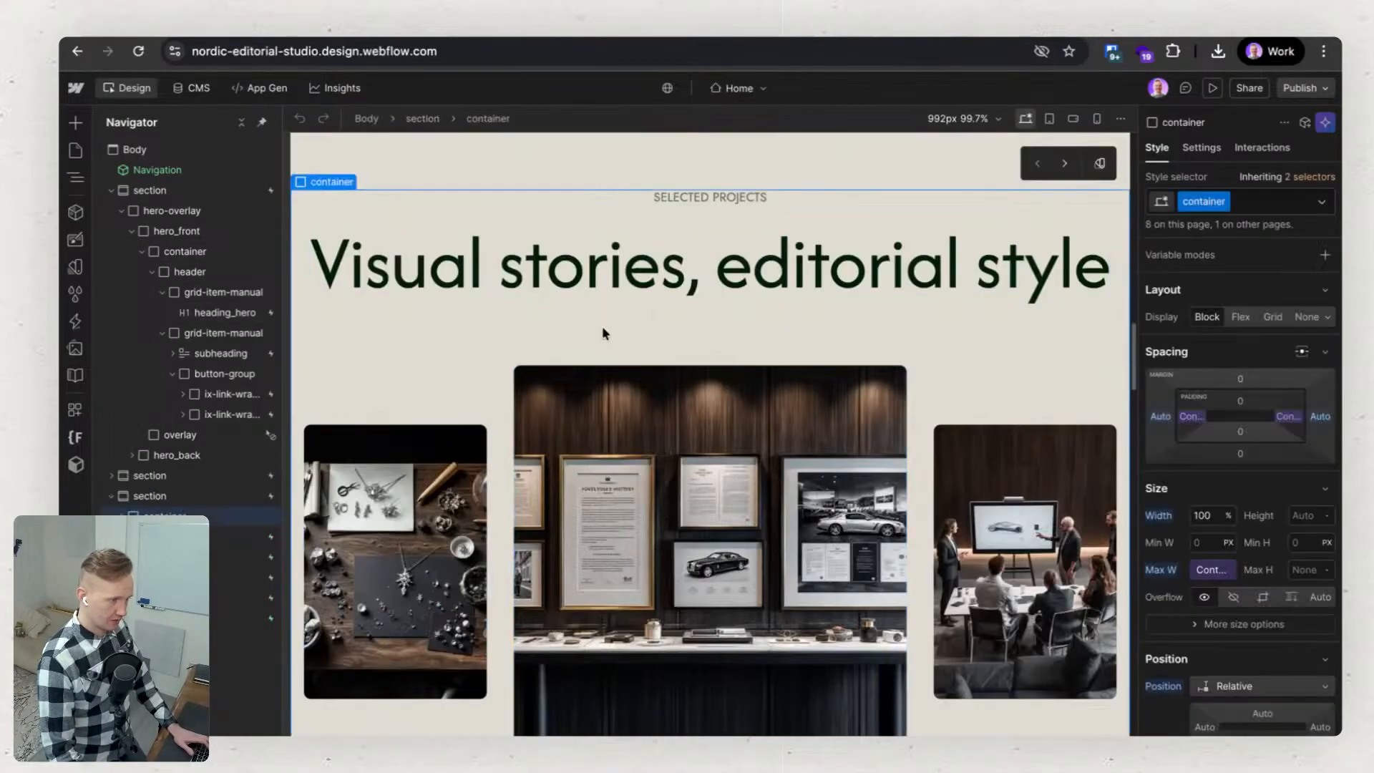
pyautogui.click(665, 280)
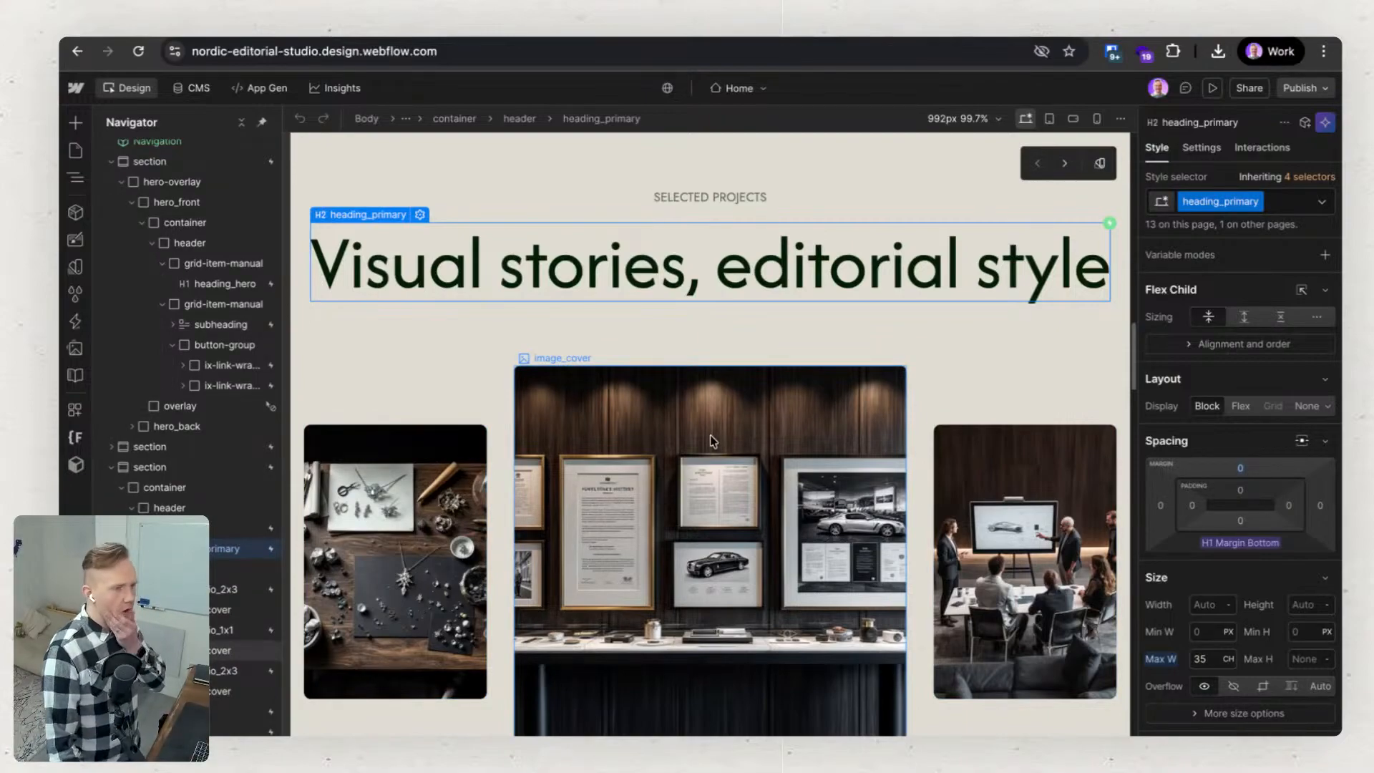
# Switch the selected projects section to its next prebuilt layout, dismiss the notices and check the new gallery.
pyautogui.scroll(3, 1048, 218)
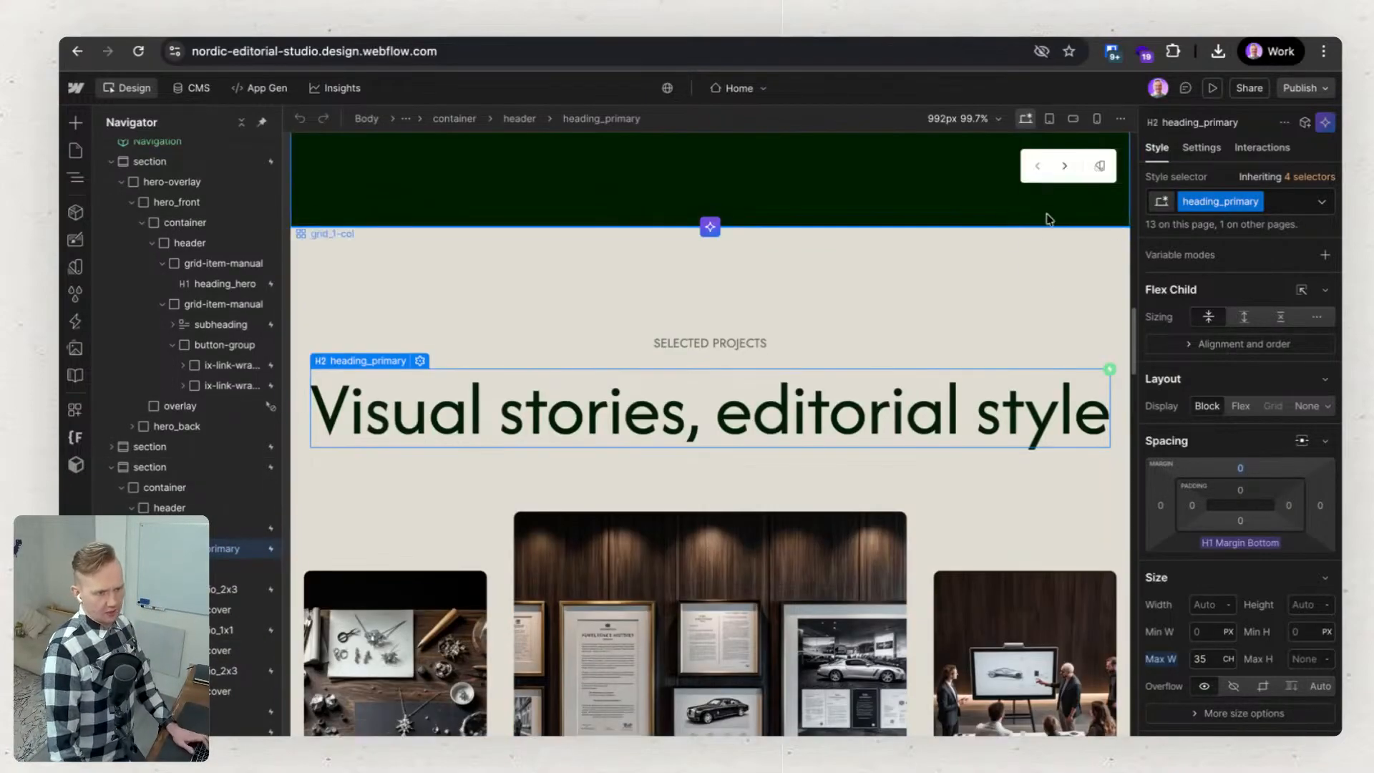
pyautogui.scroll(-1, 1037, 272)
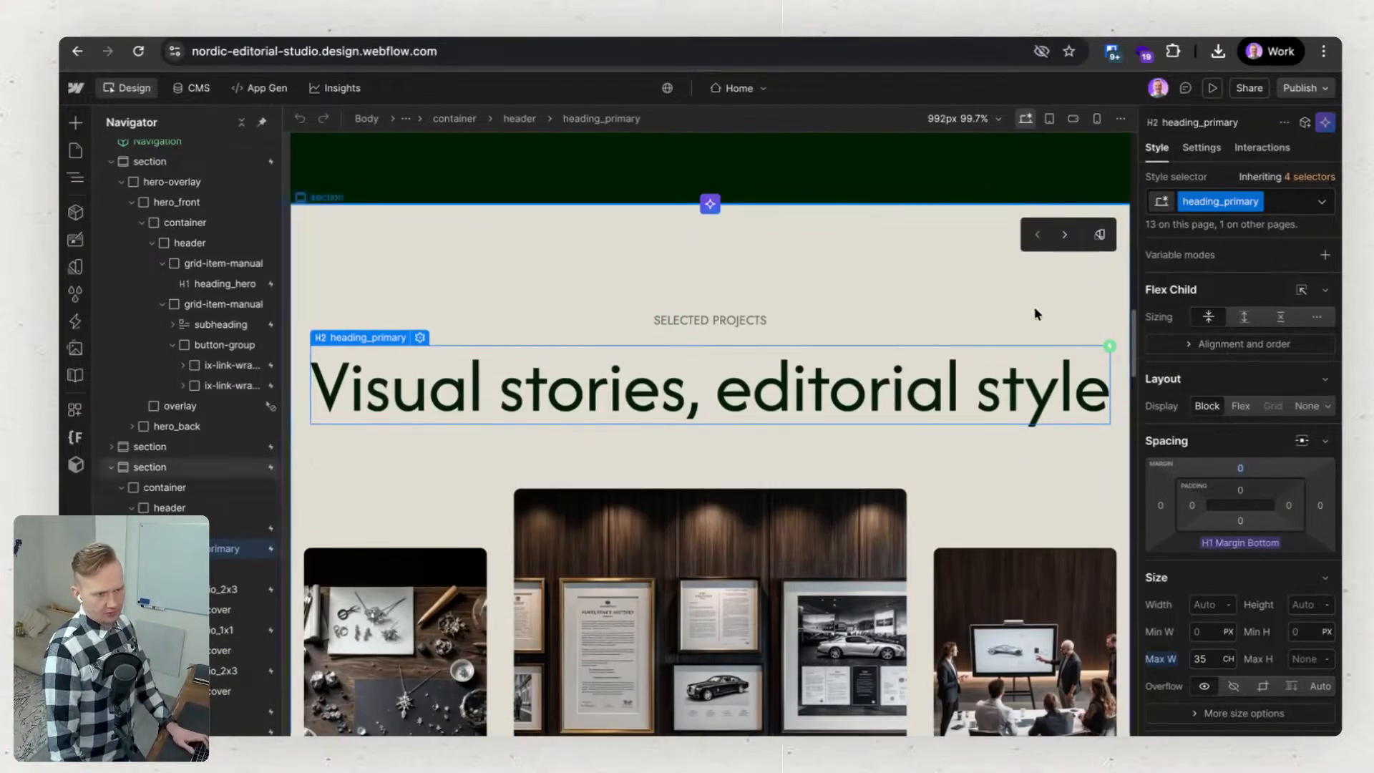
pyautogui.click(1065, 236)
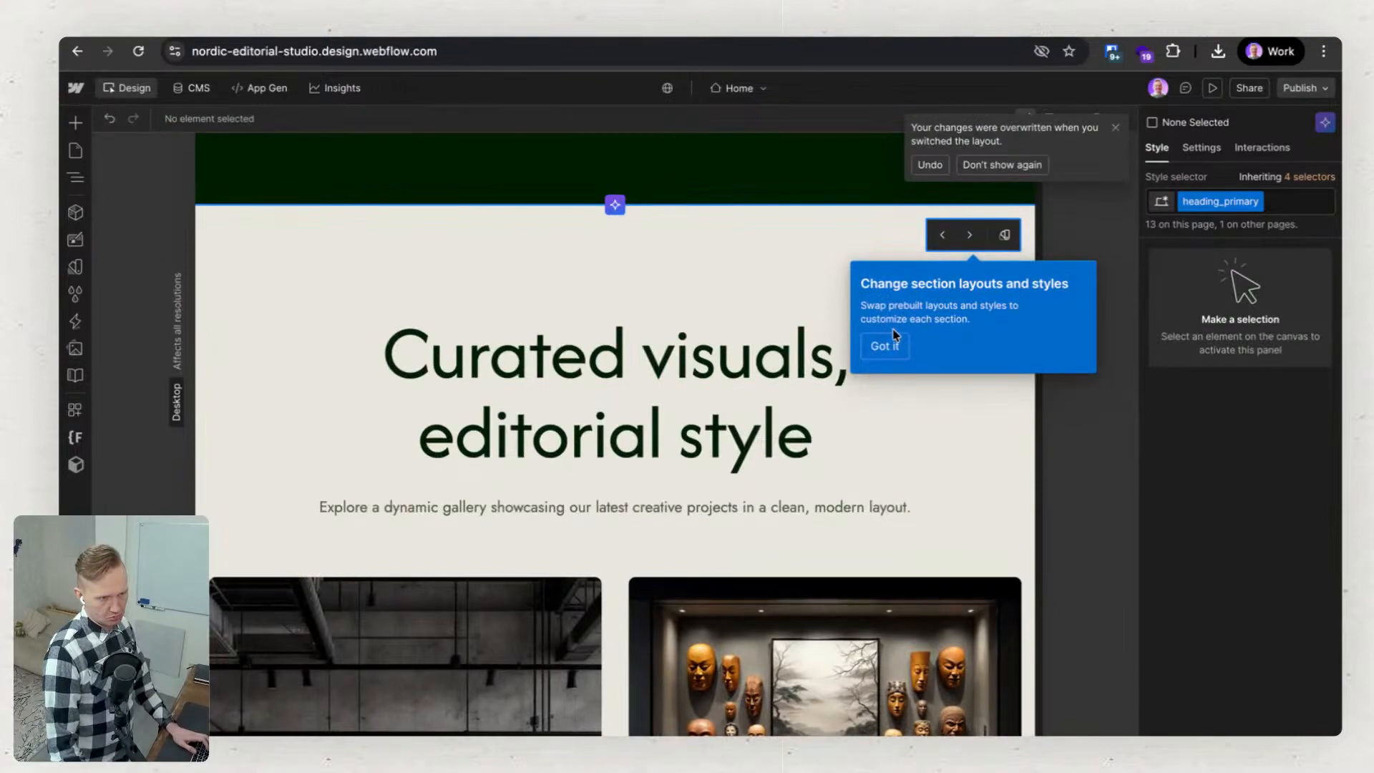
pyautogui.click(886, 348)
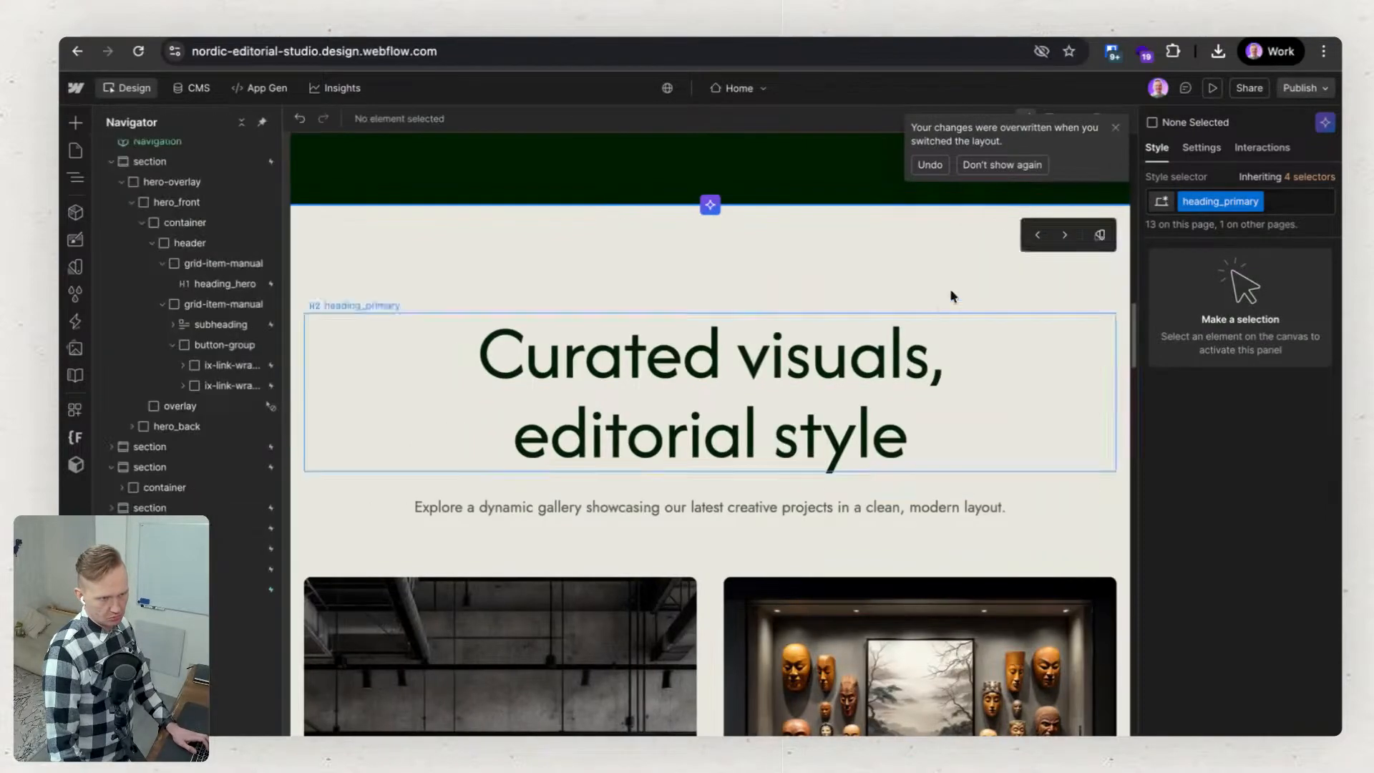
pyautogui.click(1119, 130)
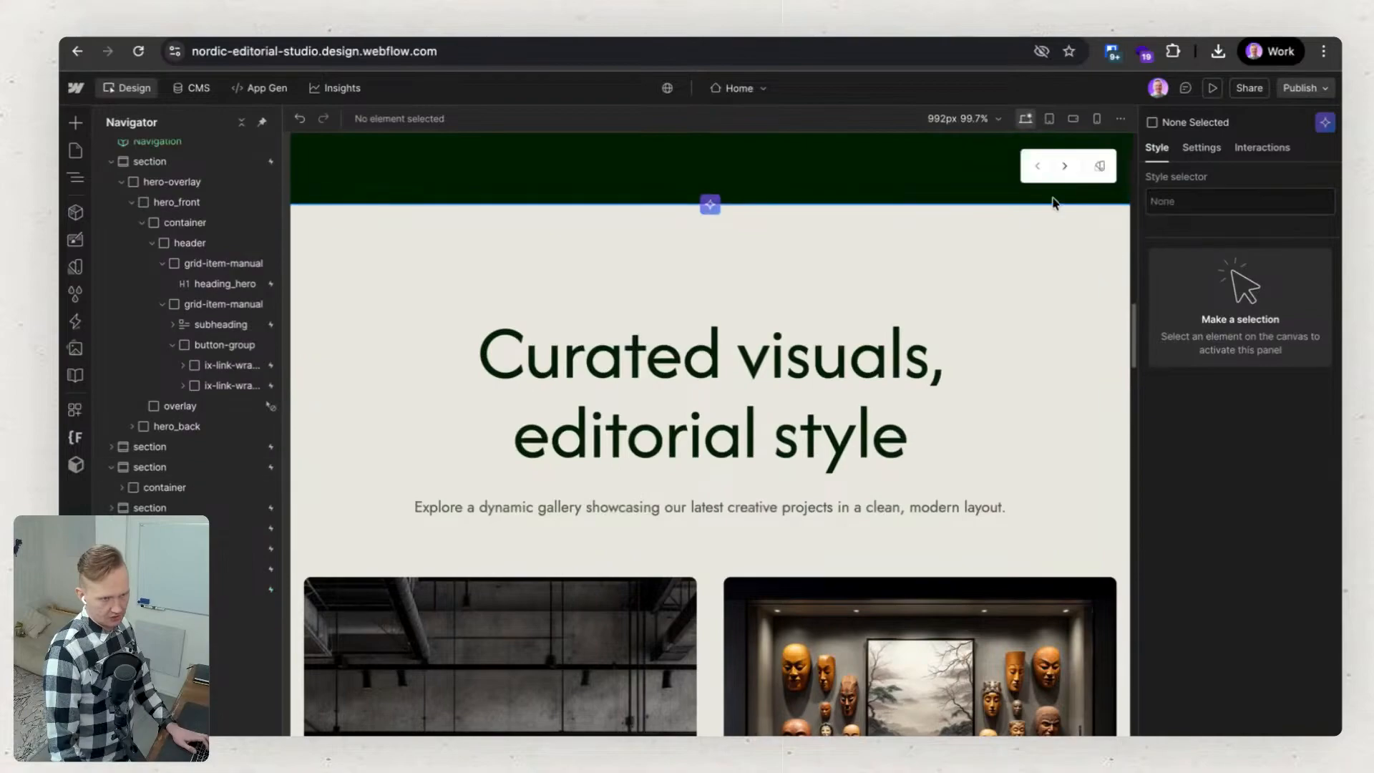
pyautogui.scroll(-4, 976, 387)
pyautogui.scroll(7, 995, 343)
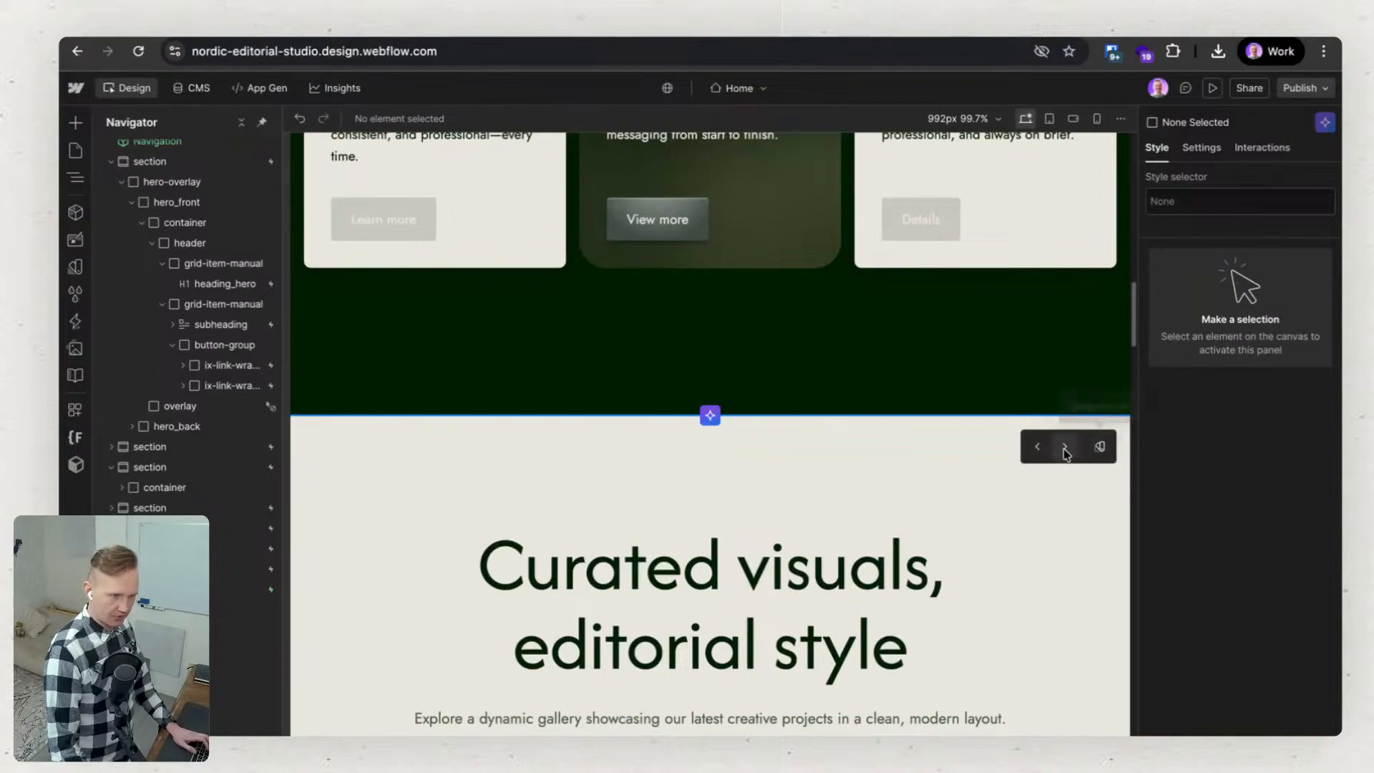
# Cycle the gallery section through further prebuilt layouts to the one with the heading and description side by side.
pyautogui.click(1064, 447)
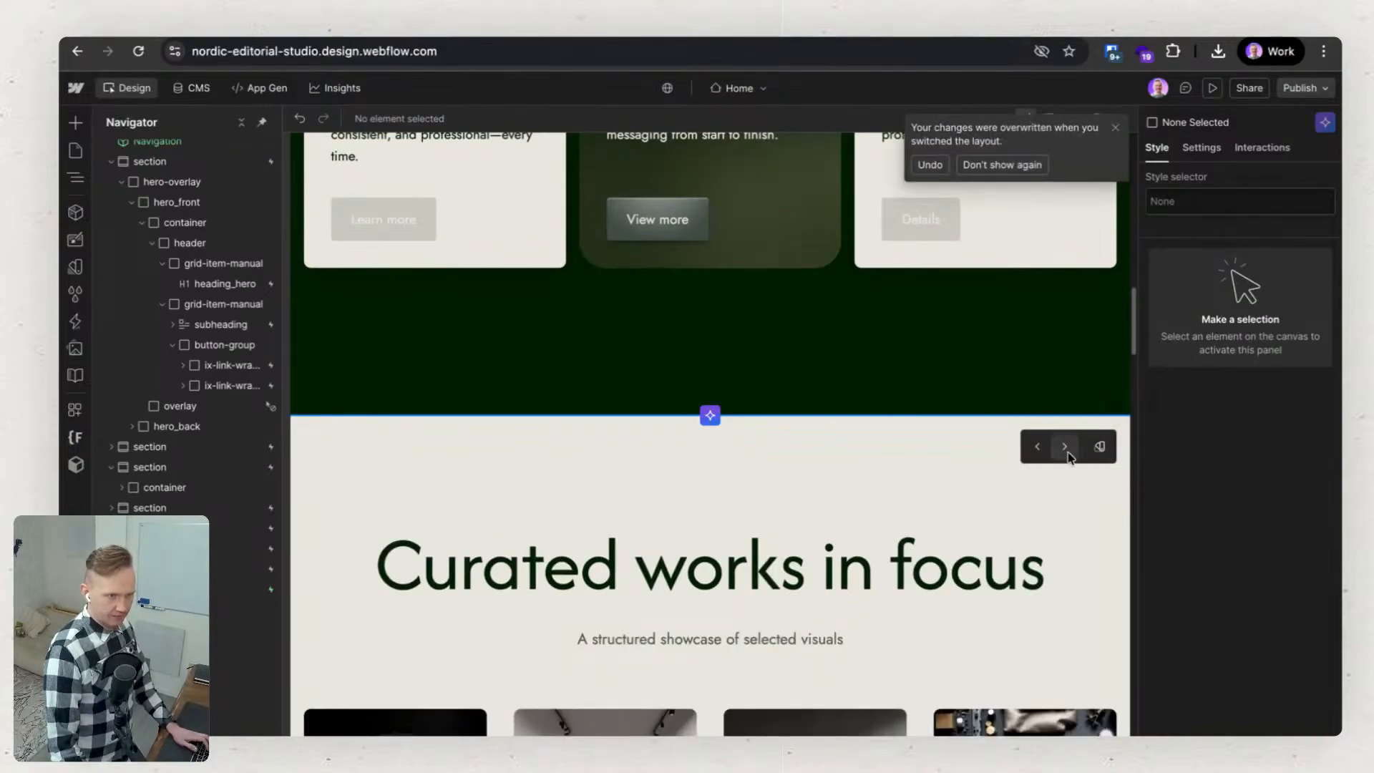
pyautogui.click(1115, 128)
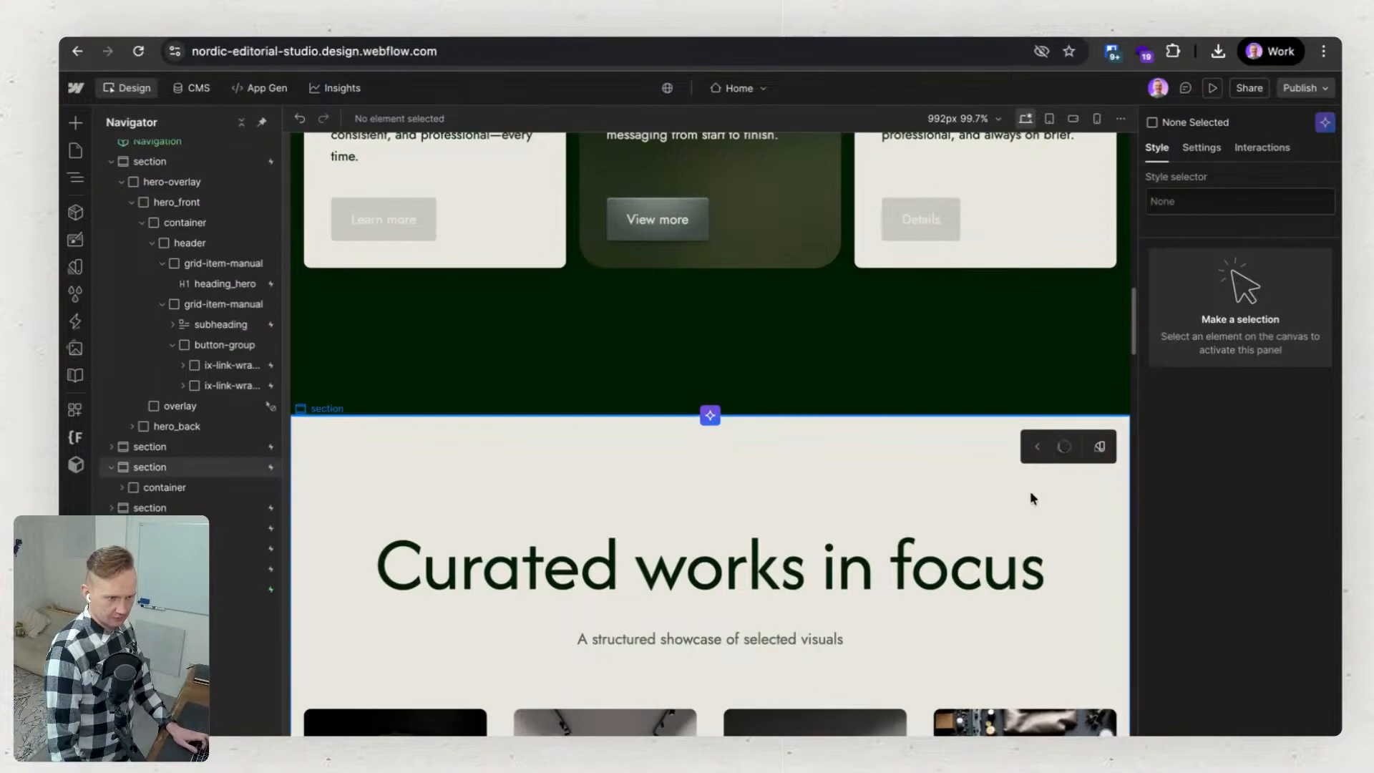
pyautogui.scroll(-8, 1029, 490)
pyautogui.scroll(7, 1032, 496)
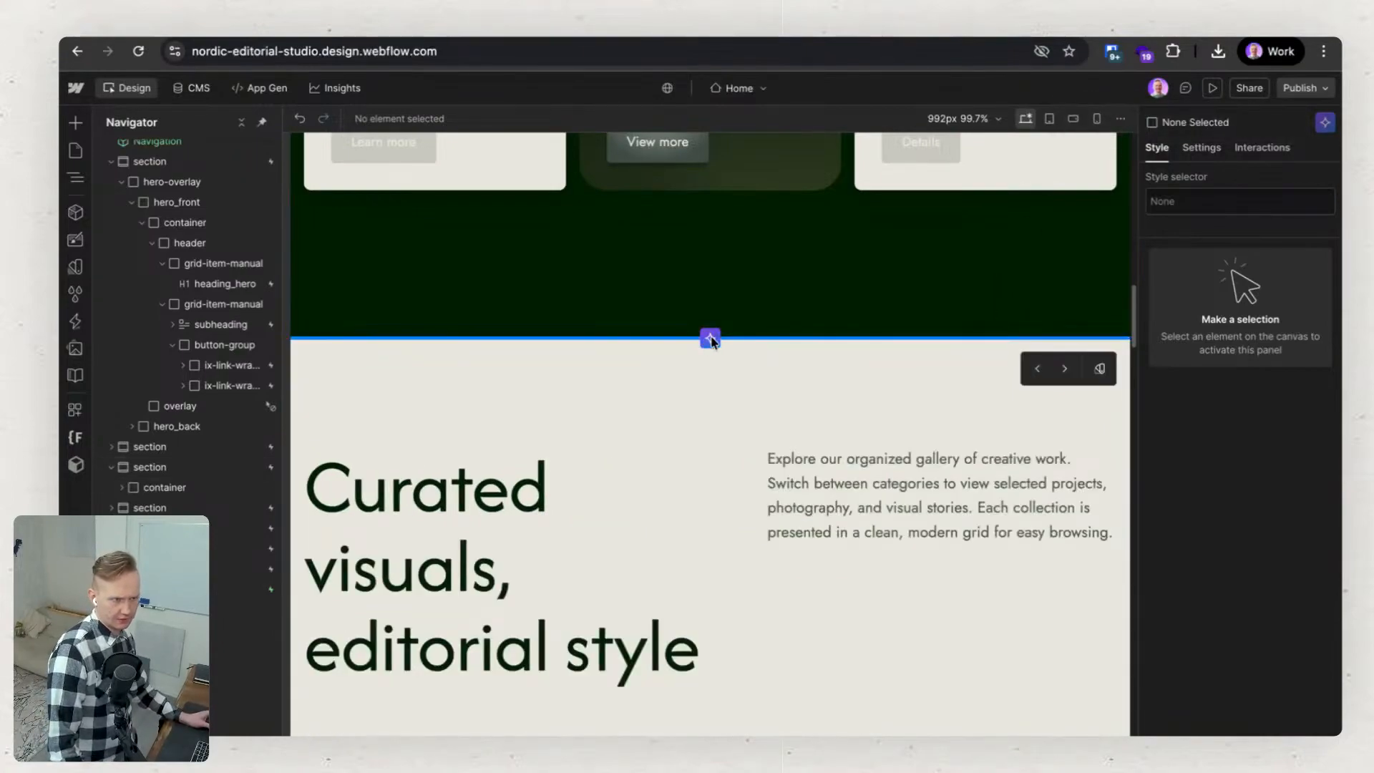
# Add an AI-generated section above the "Curated visuals, editorial style" section, accepting the AI Assistant terms and choosing the three-plan Pricing layout.
pyautogui.click(710, 339)
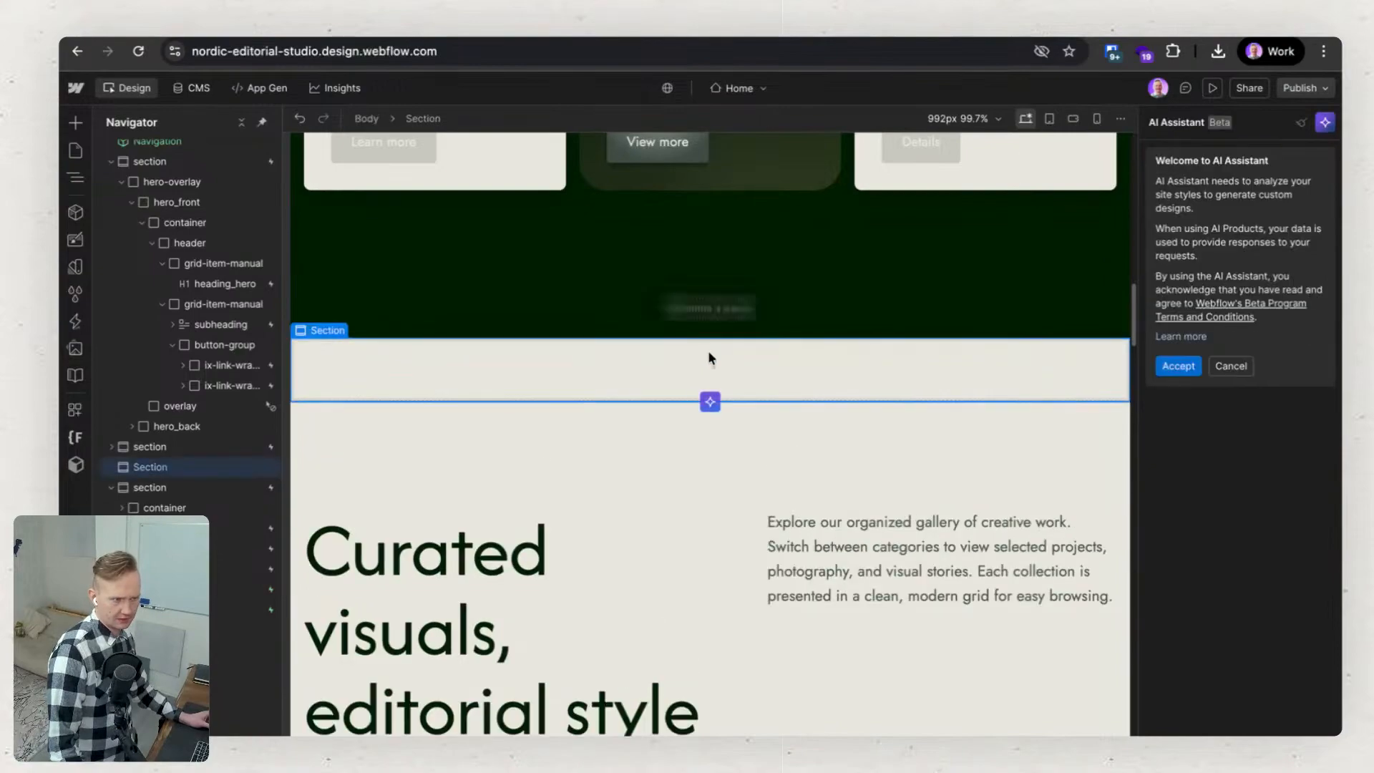
pyautogui.click(1172, 369)
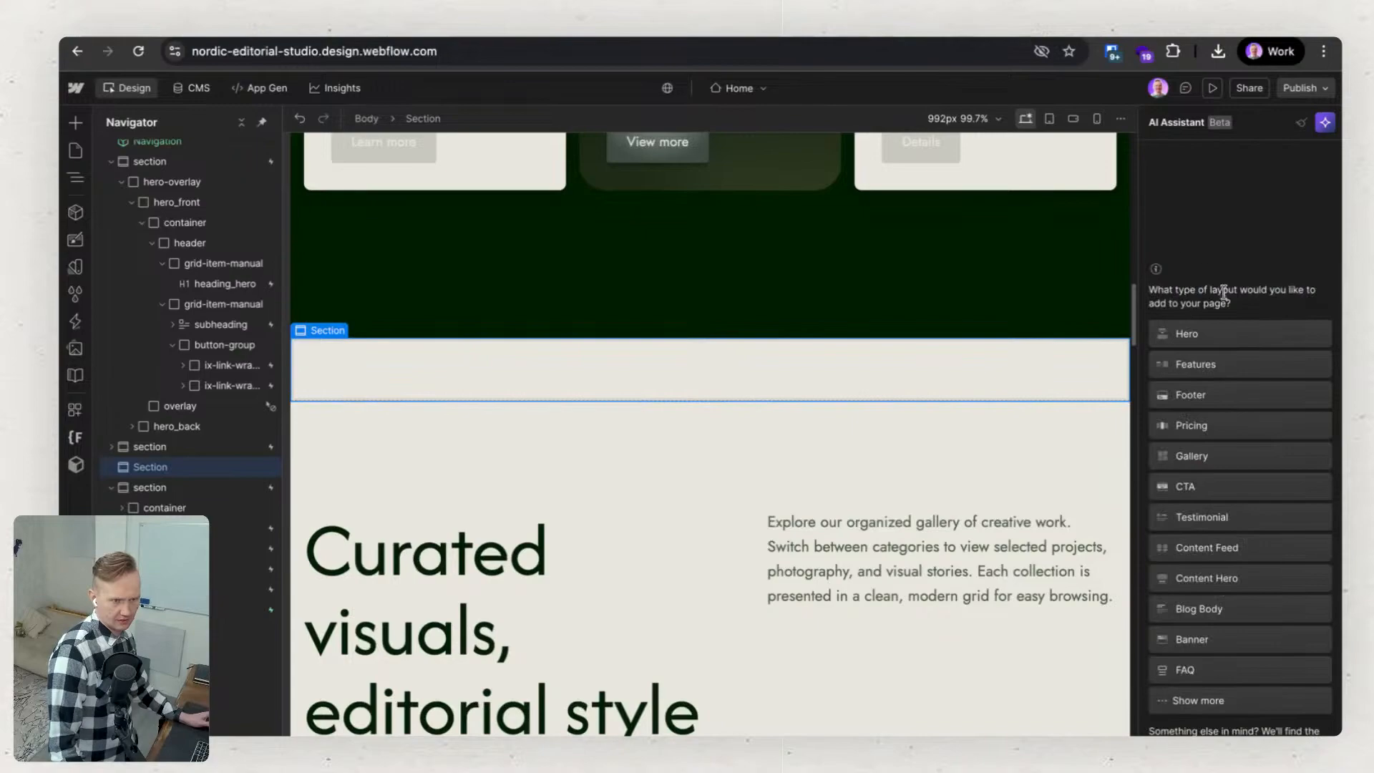
pyautogui.click(1232, 426)
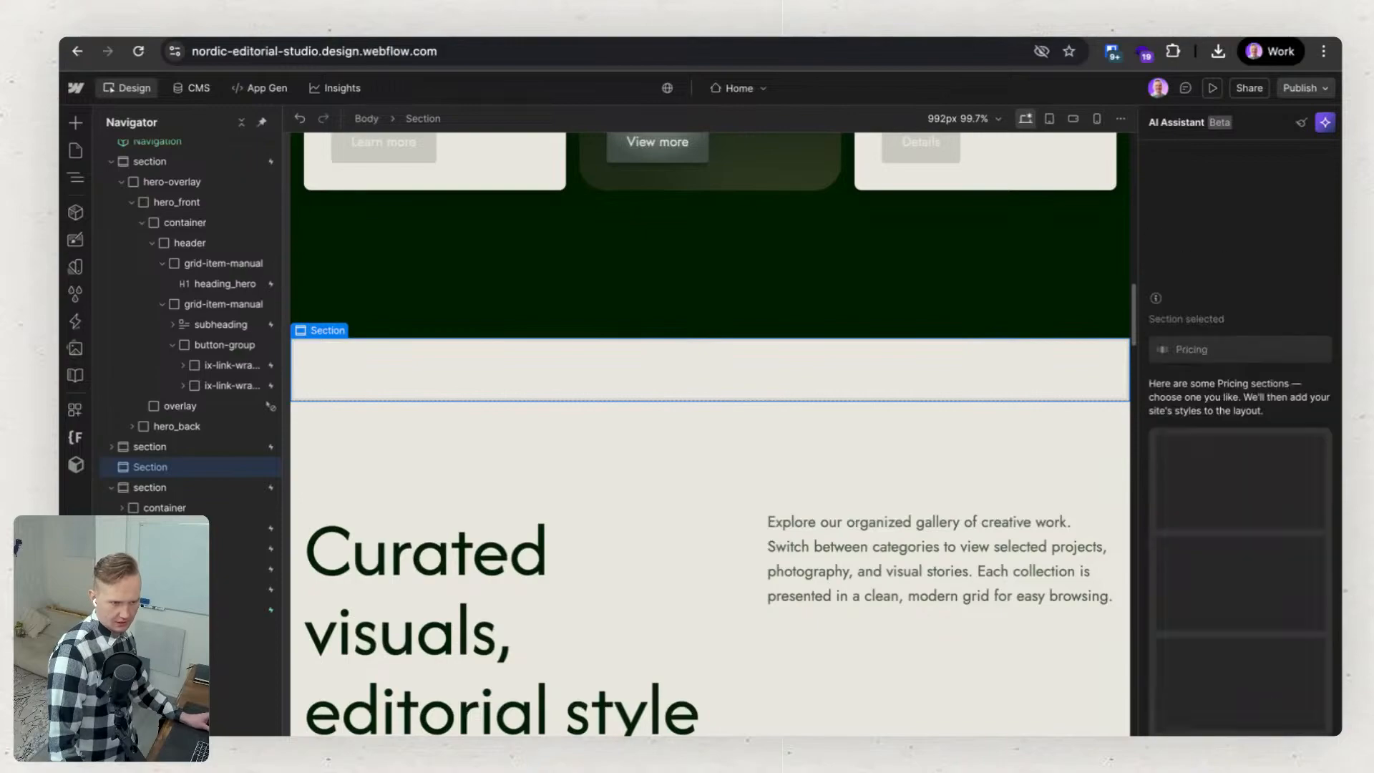
pyautogui.moveTo(1216, 594)
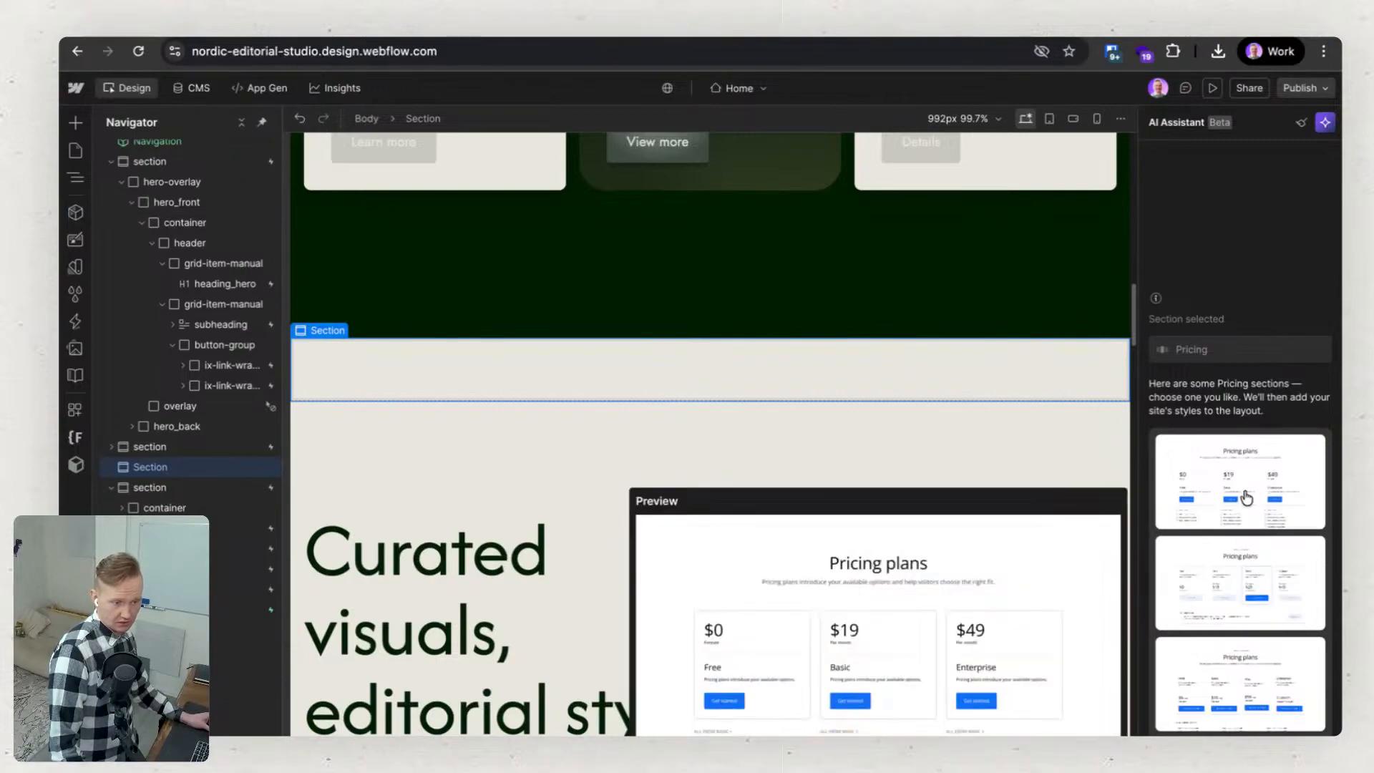
pyautogui.click(1246, 496)
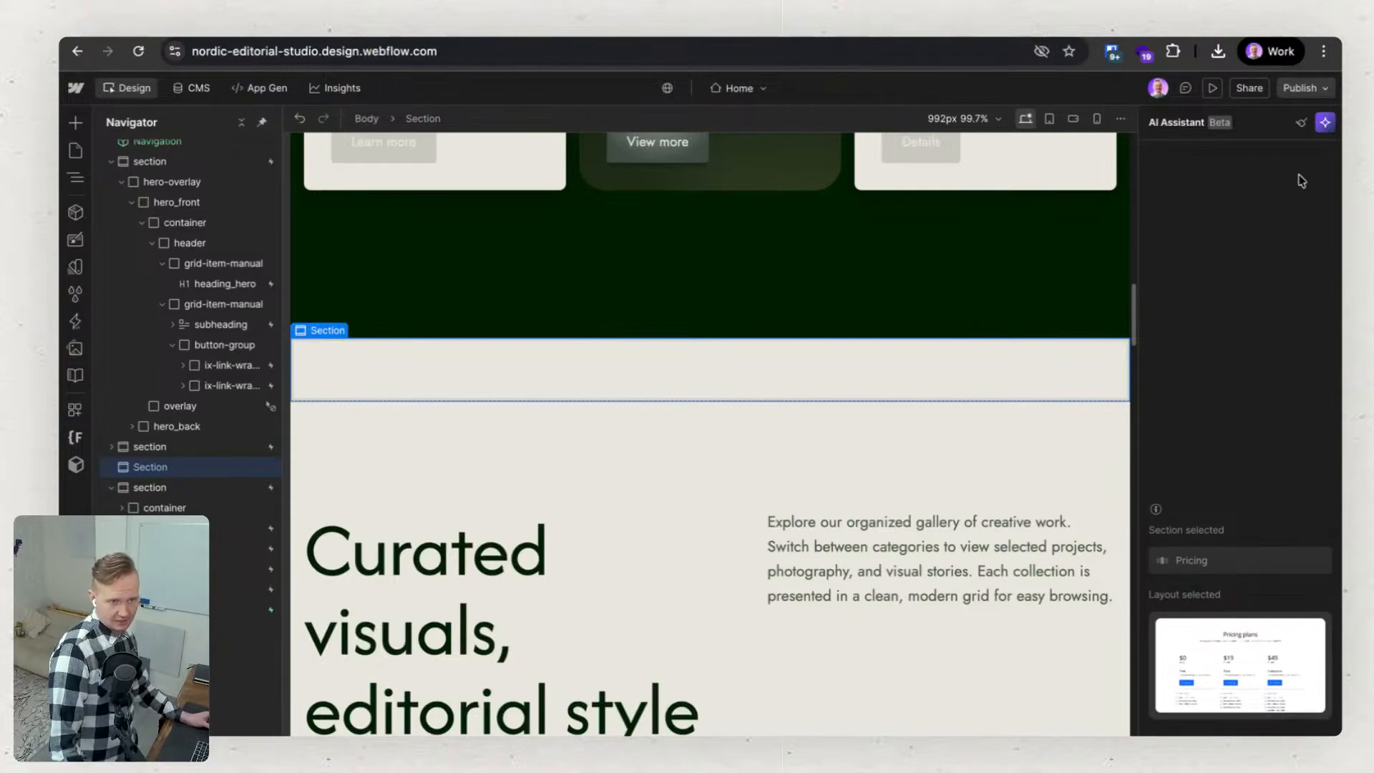
# Restart the AI Assistant conversation, try a four-plan Pricing layout, and delete the empty placeholder section.
pyautogui.click(1301, 123)
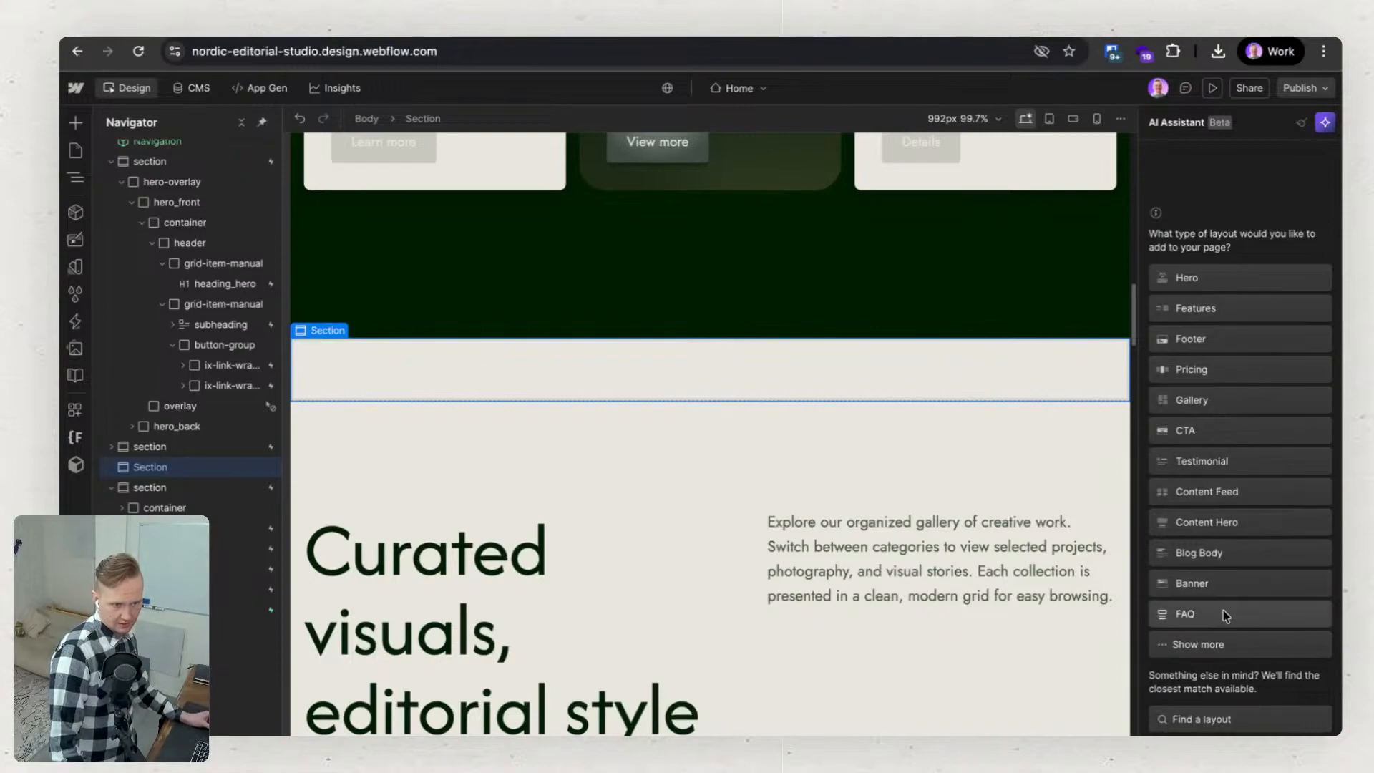
pyautogui.click(1205, 369)
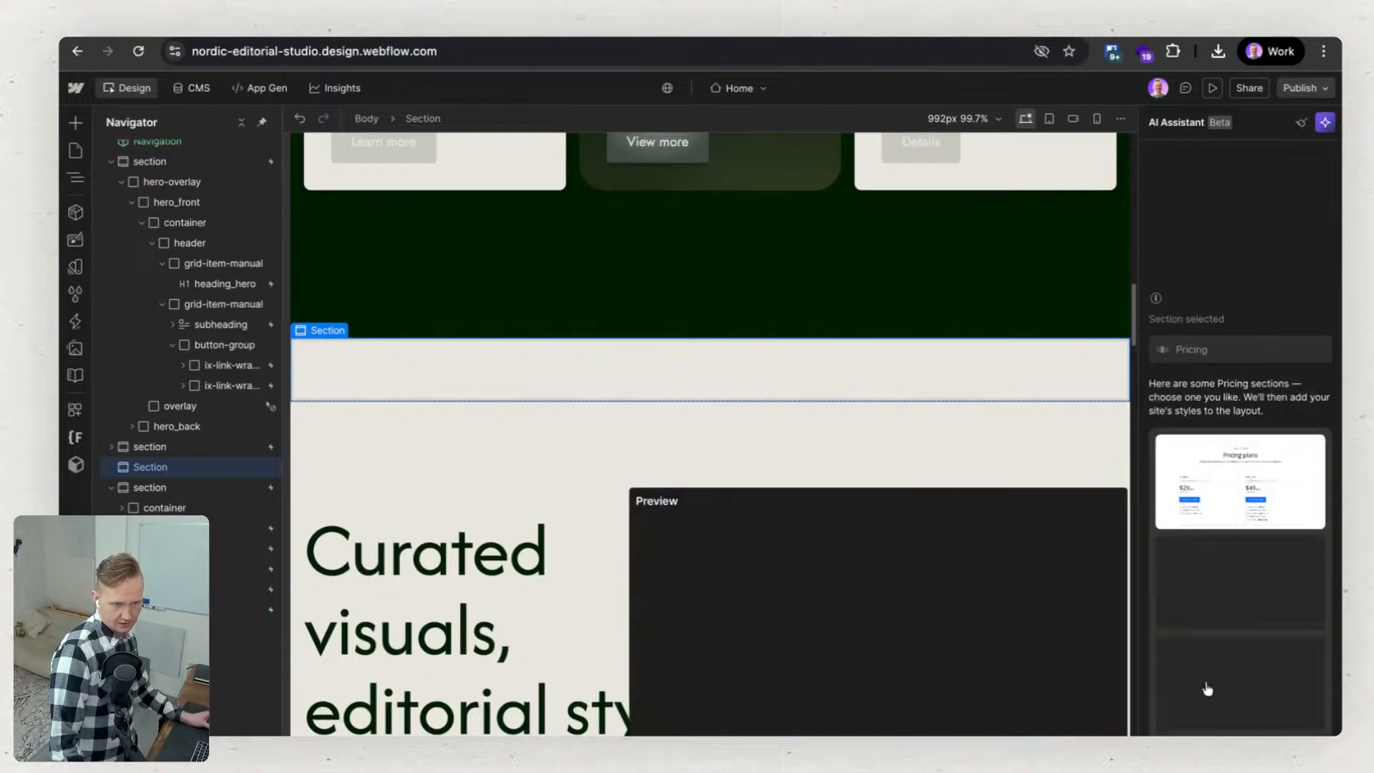
pyautogui.moveTo(1207, 688)
pyautogui.click(1254, 678)
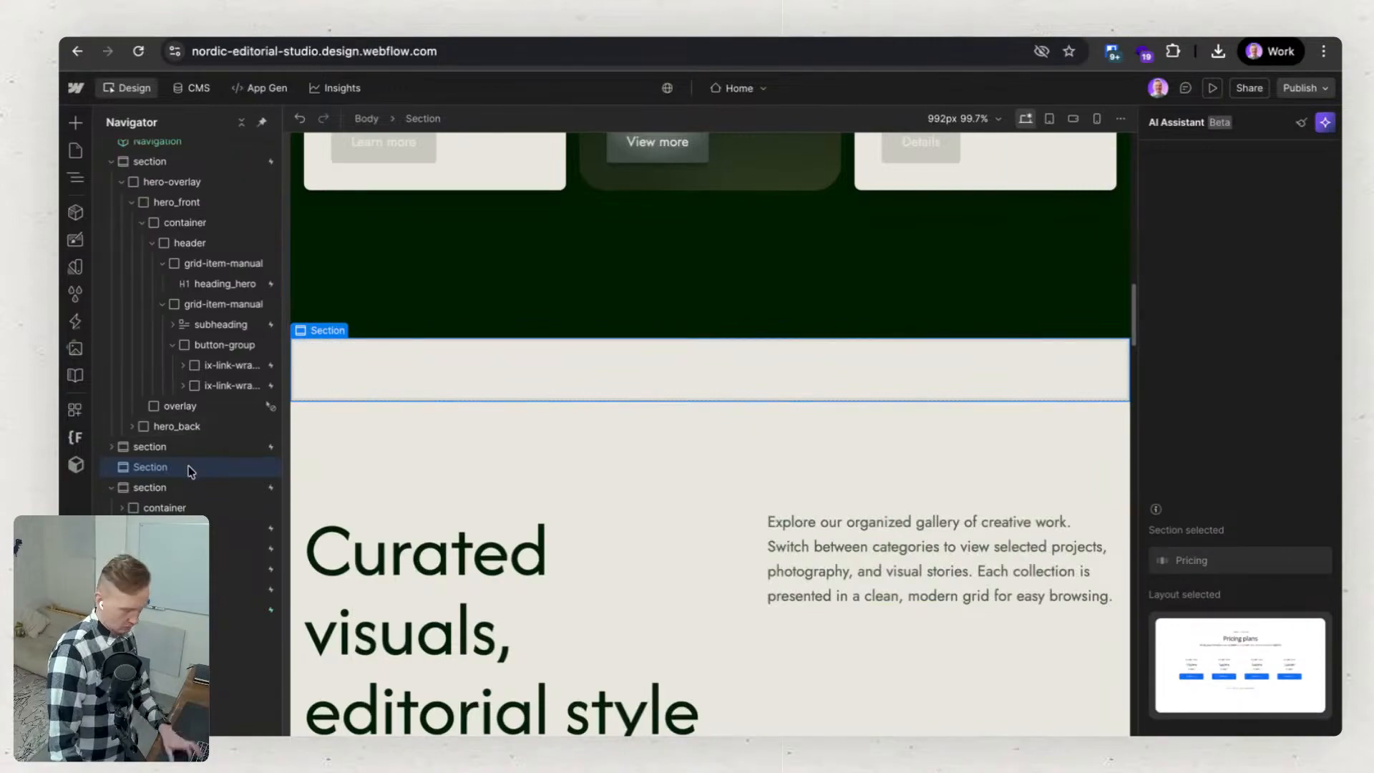
pyautogui.press('Delete')
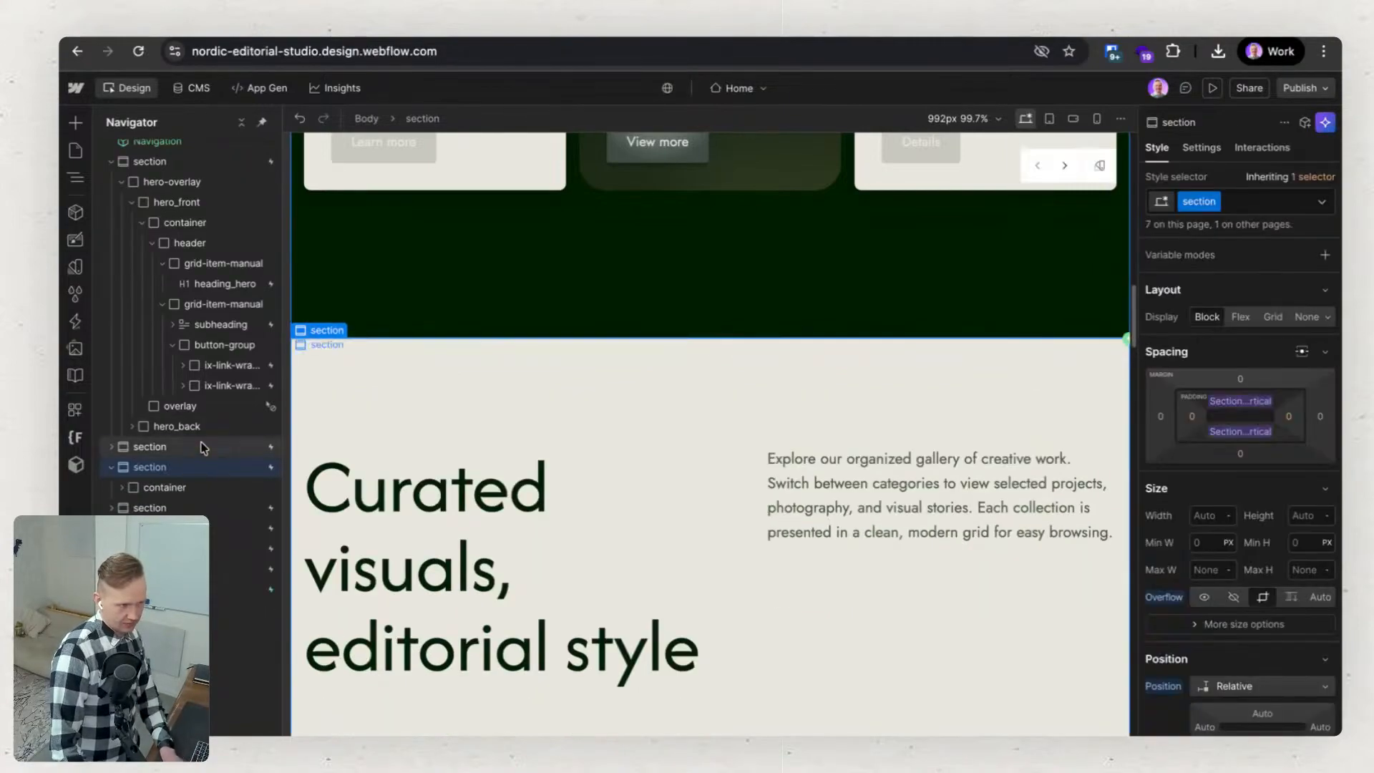
# Cycle the "Curated visuals, editorial style" section through its color themes back to the light one.
pyautogui.click(202, 447)
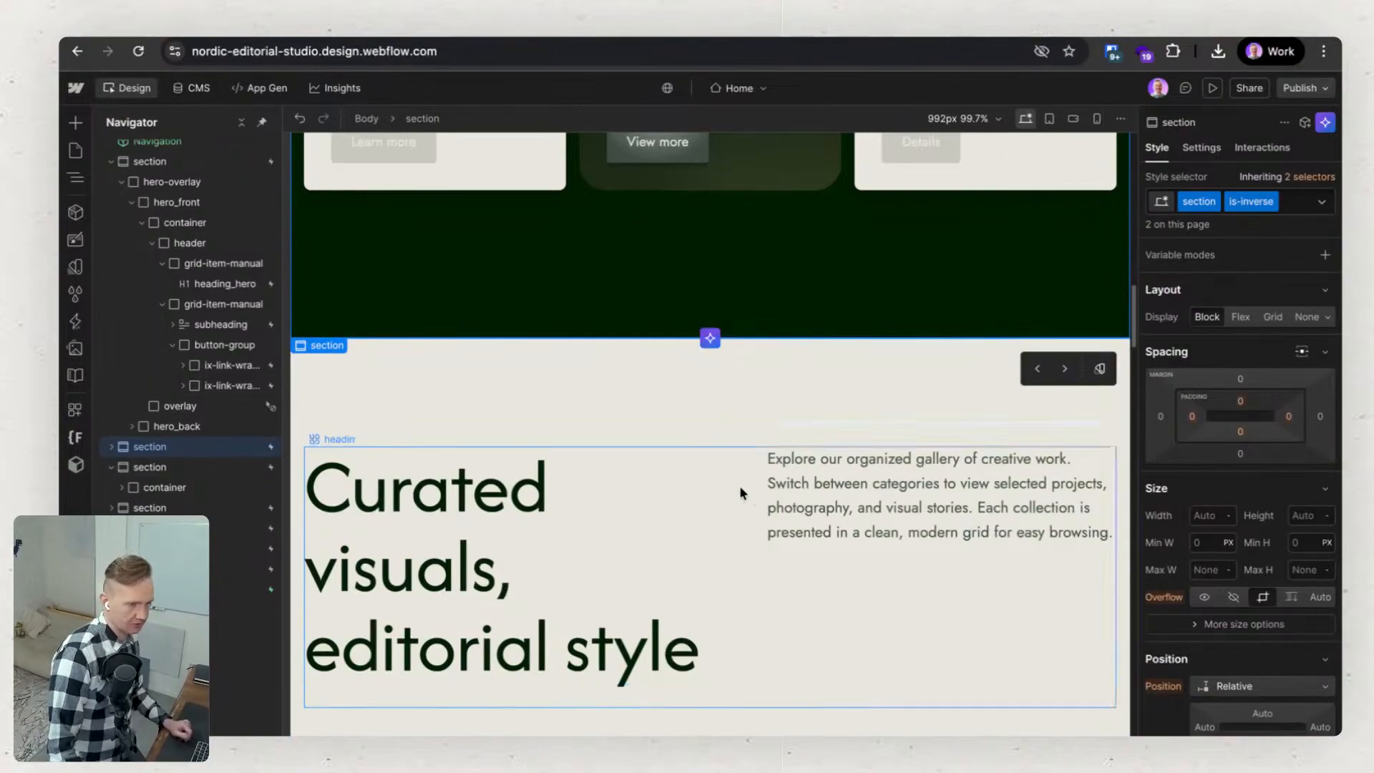
pyautogui.scroll(-1, 707, 559)
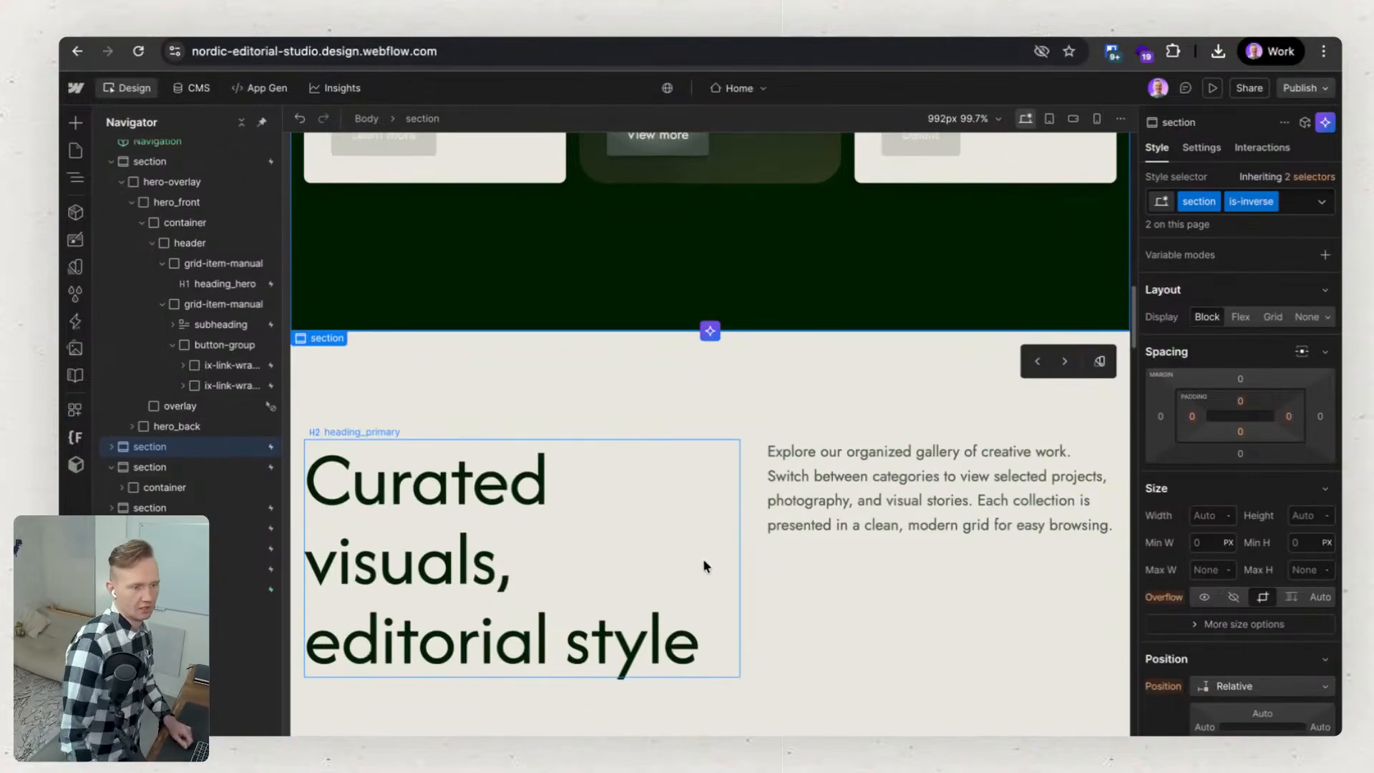
pyautogui.scroll(-1, 843, 530)
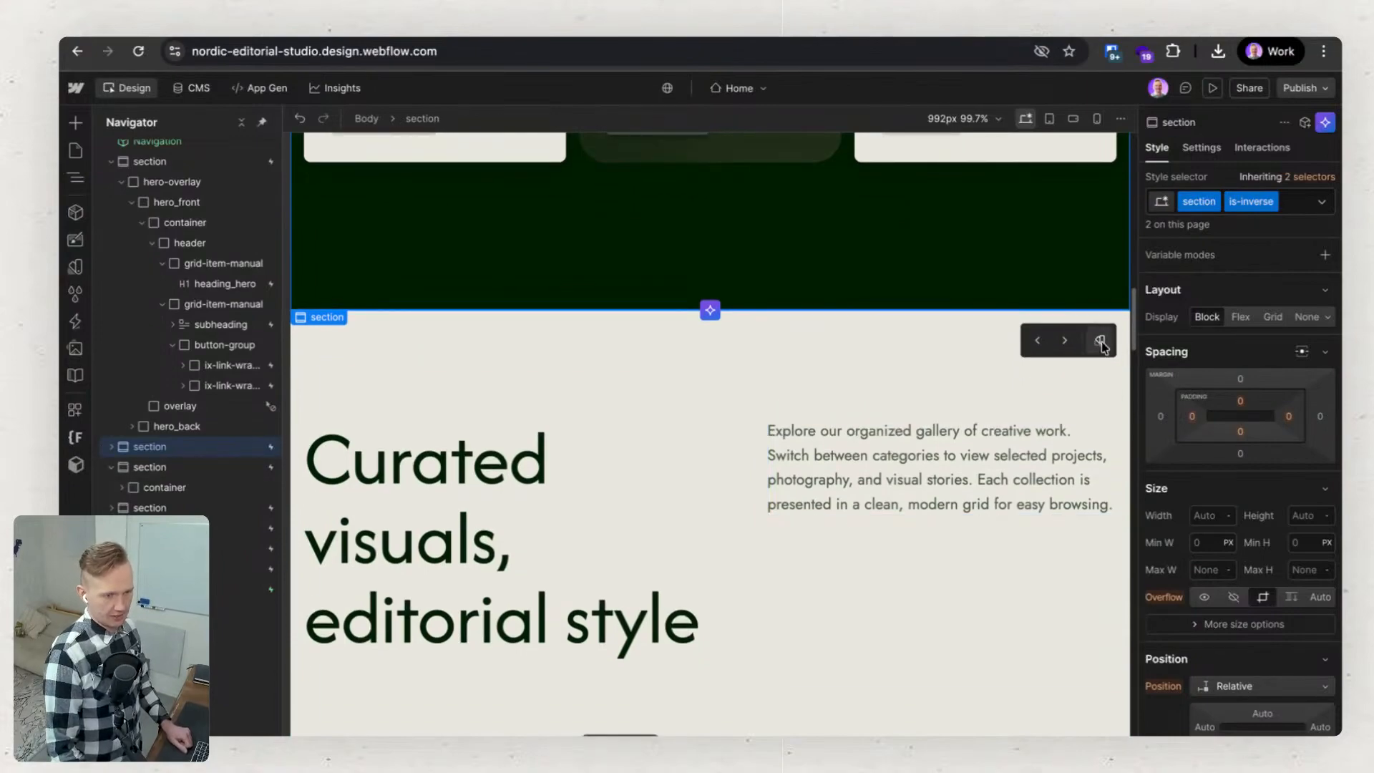
pyautogui.click(1101, 342)
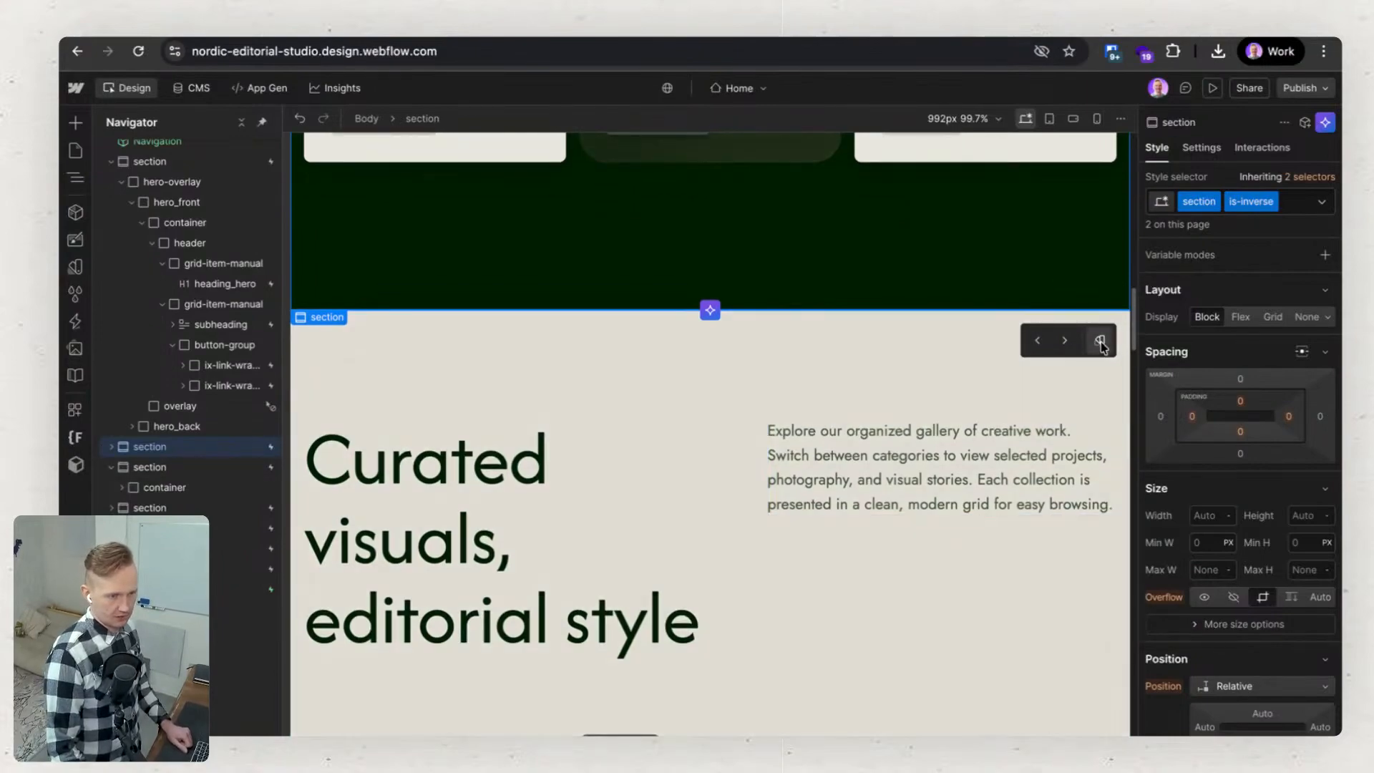
pyautogui.click(1101, 342)
pyautogui.click(1101, 342)
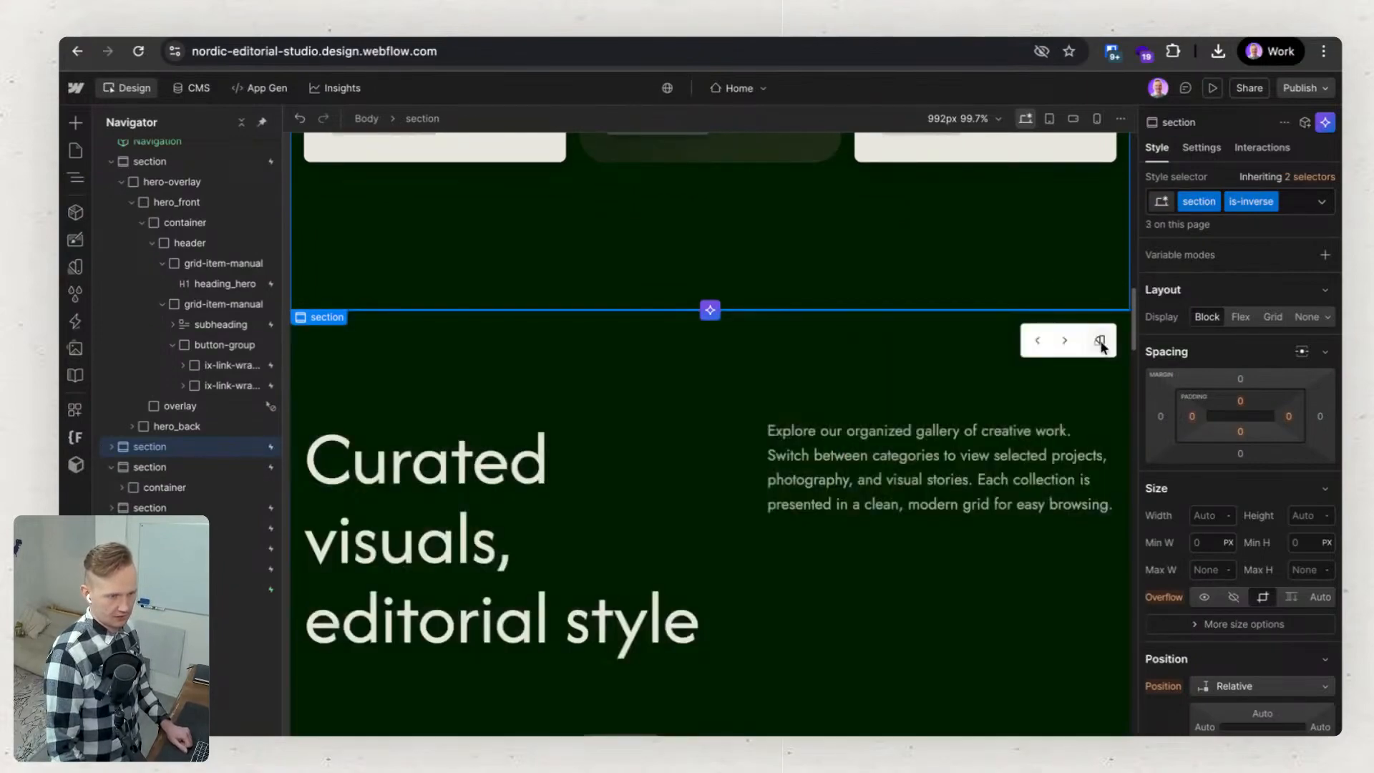
pyautogui.click(1100, 343)
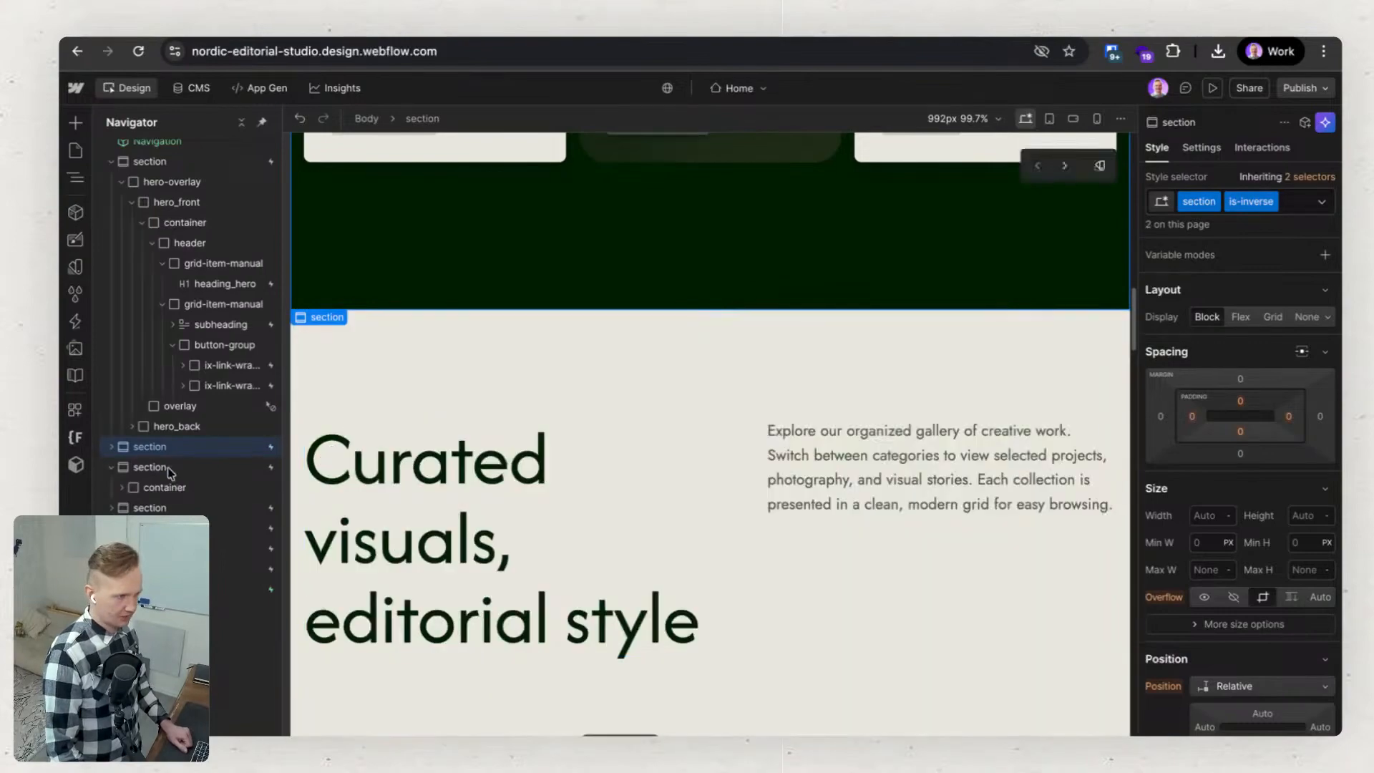
# Select the gallery section and cycle its color themes to the grey-green is-accent-primary style, comparing the classes applied.
pyautogui.click(530, 364)
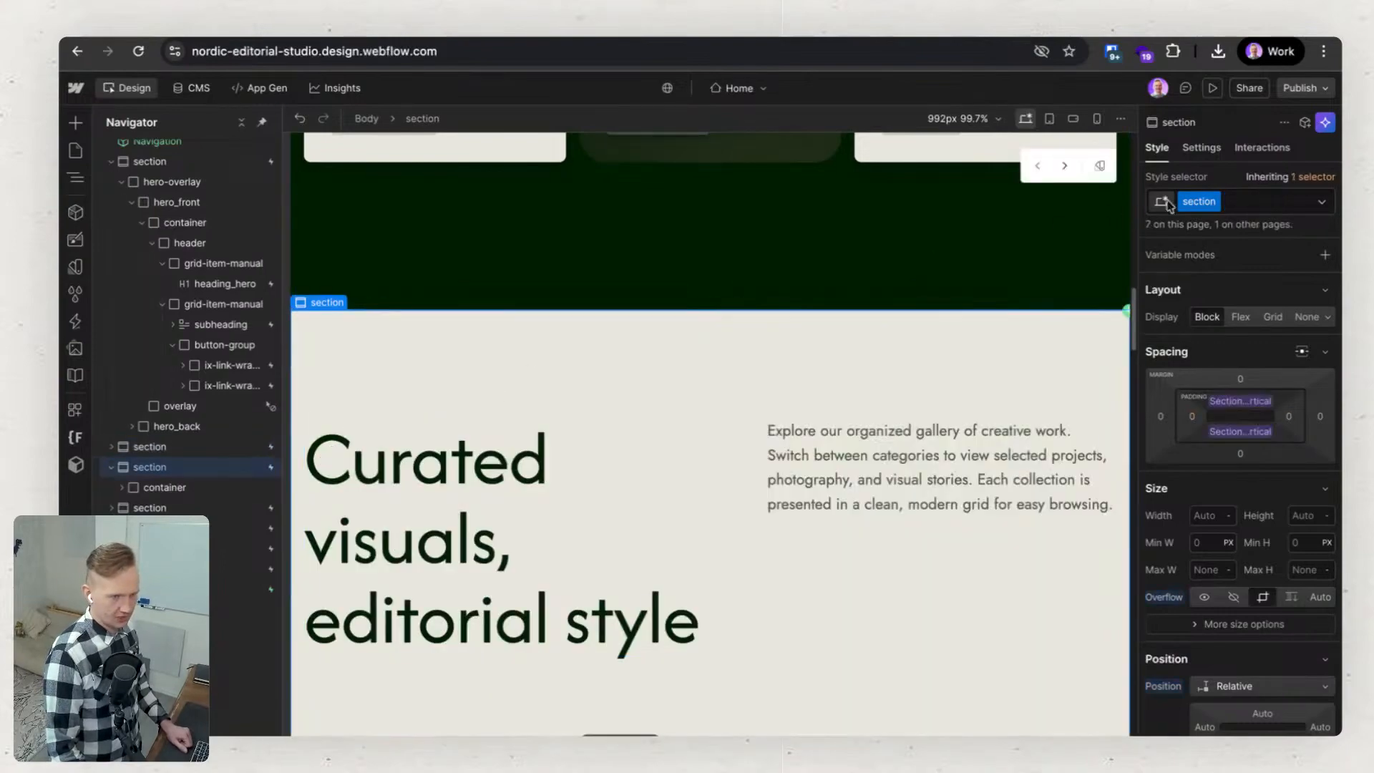
pyautogui.click(1100, 341)
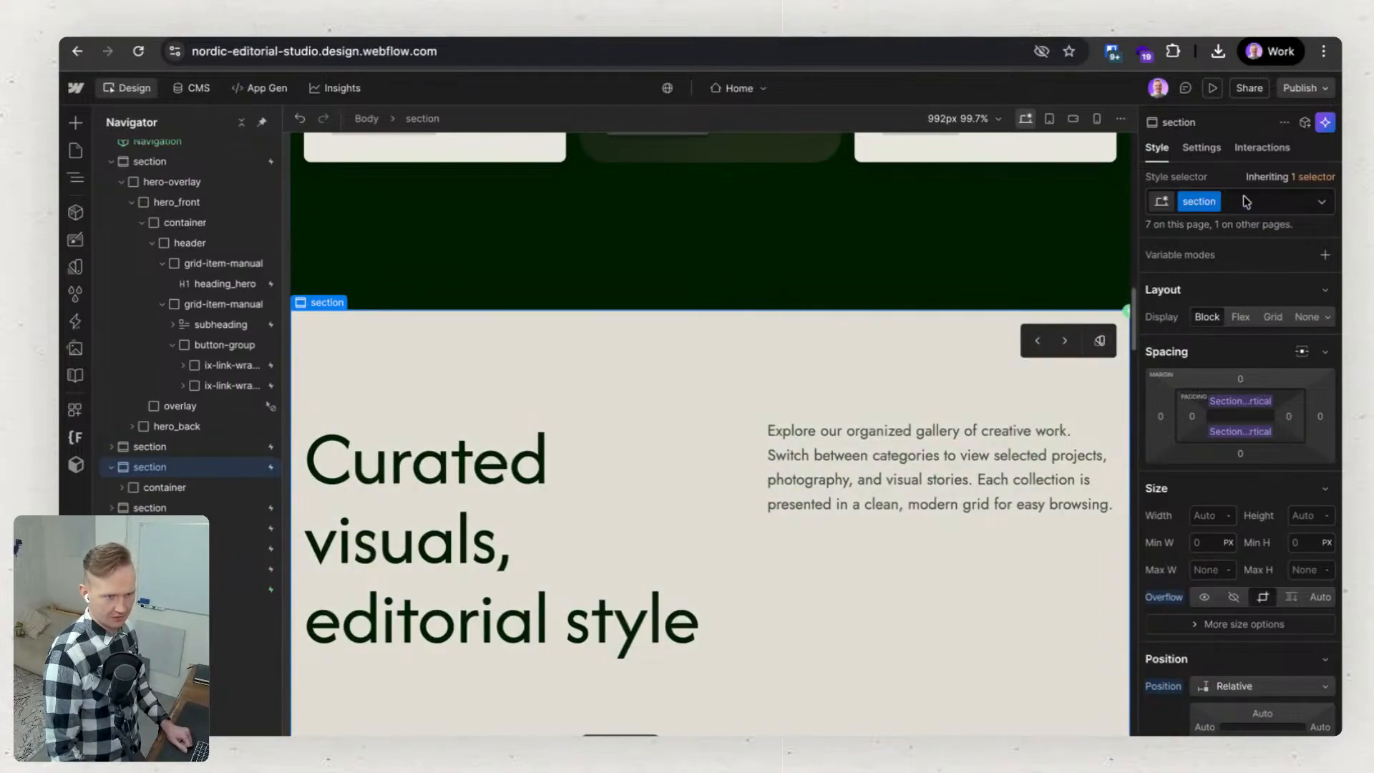
pyautogui.click(1100, 341)
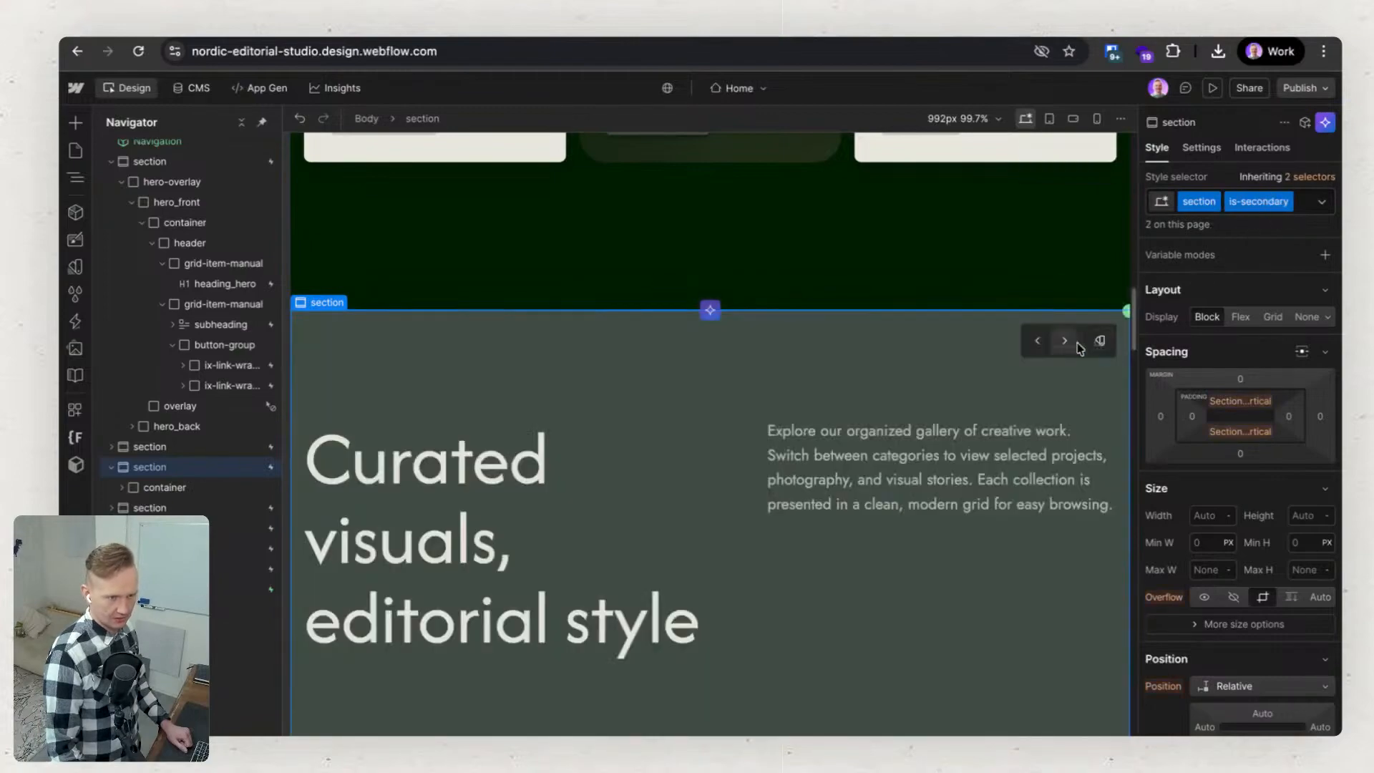
pyautogui.click(1100, 342)
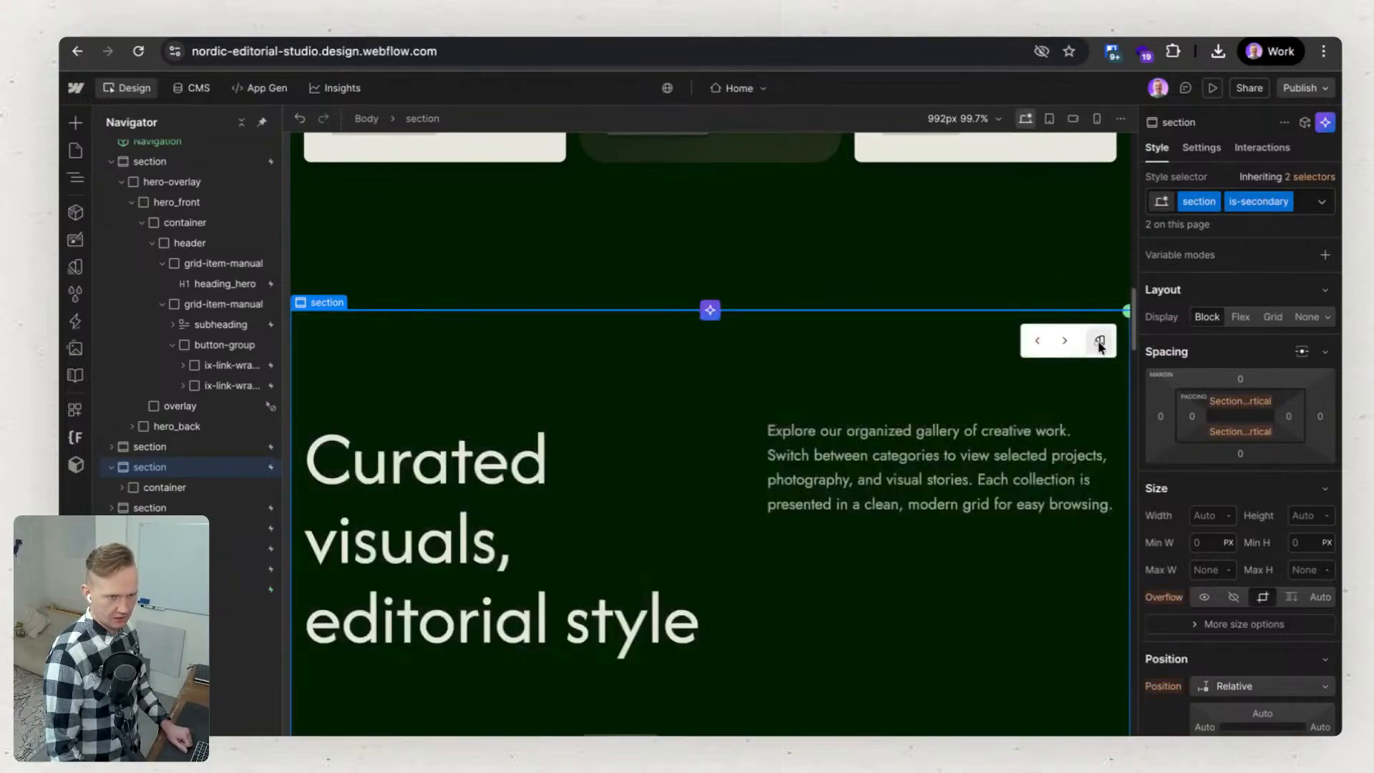
pyautogui.click(1100, 342)
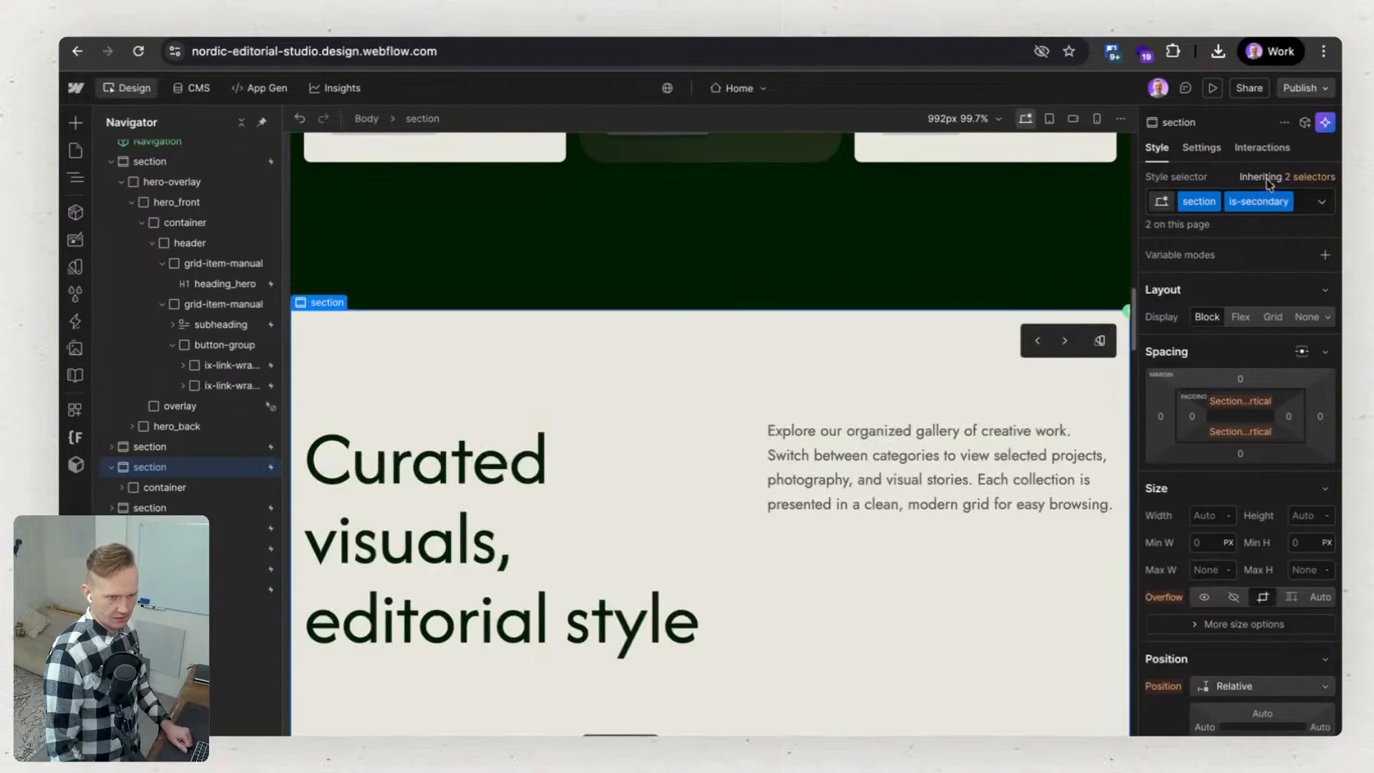
pyautogui.click(1102, 341)
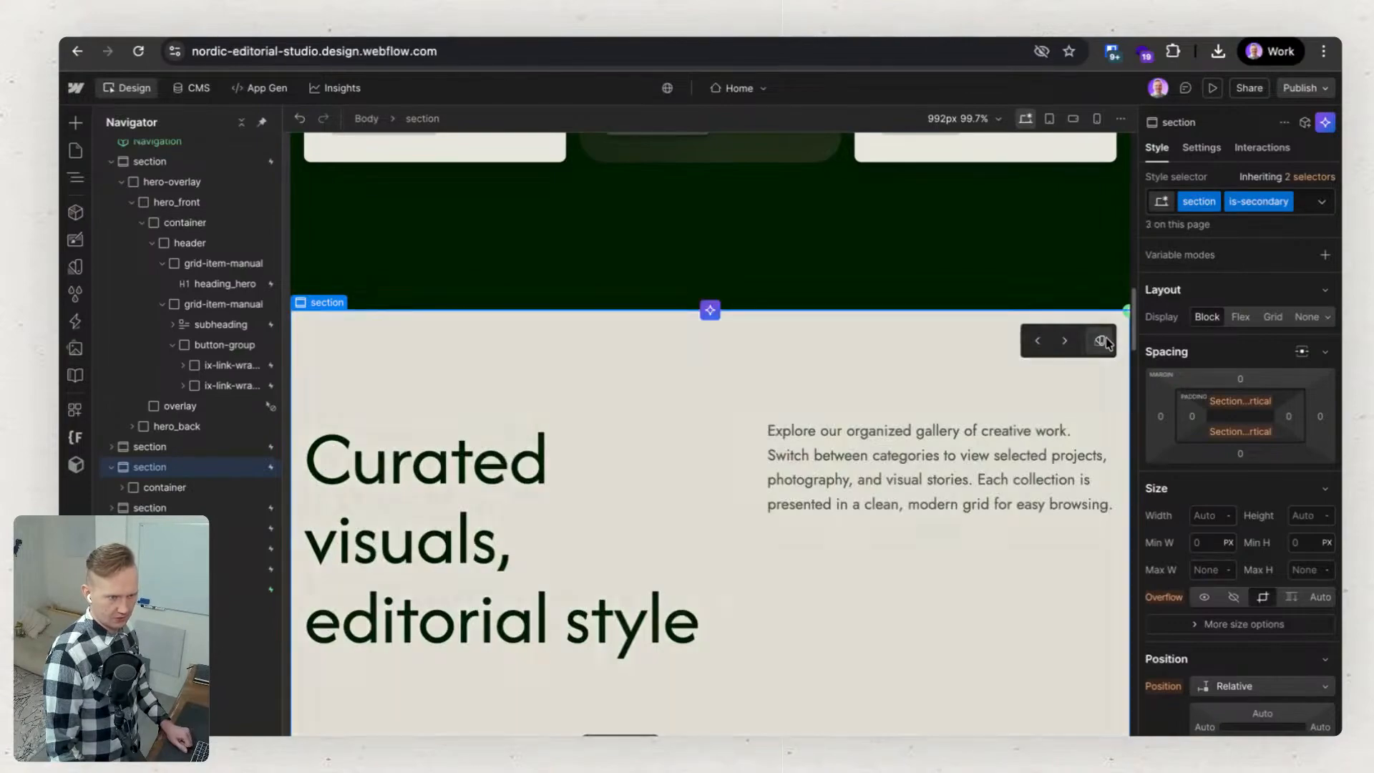
pyautogui.click(1102, 341)
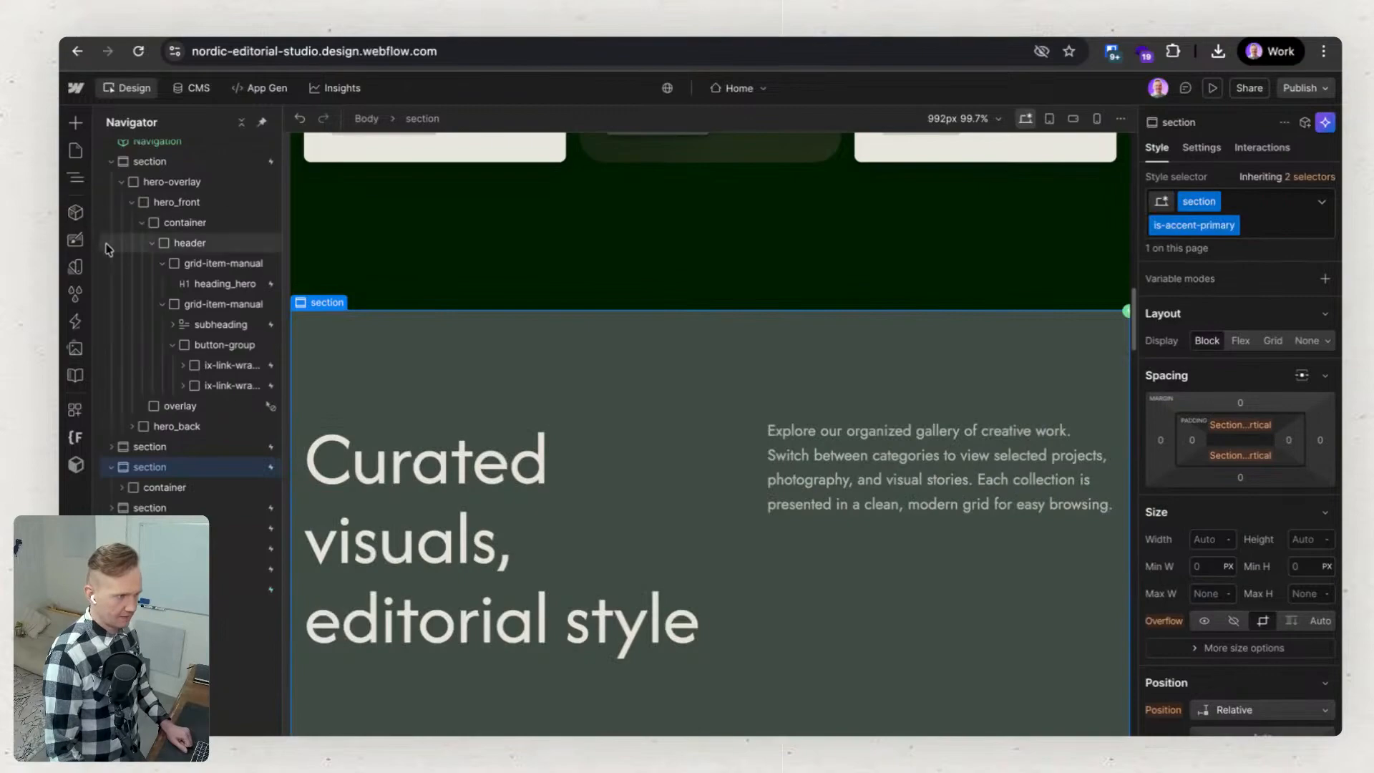
# Open the site variables and look through the Base collection, Colors, Typography and Sizes collections.
pyautogui.click(75, 266)
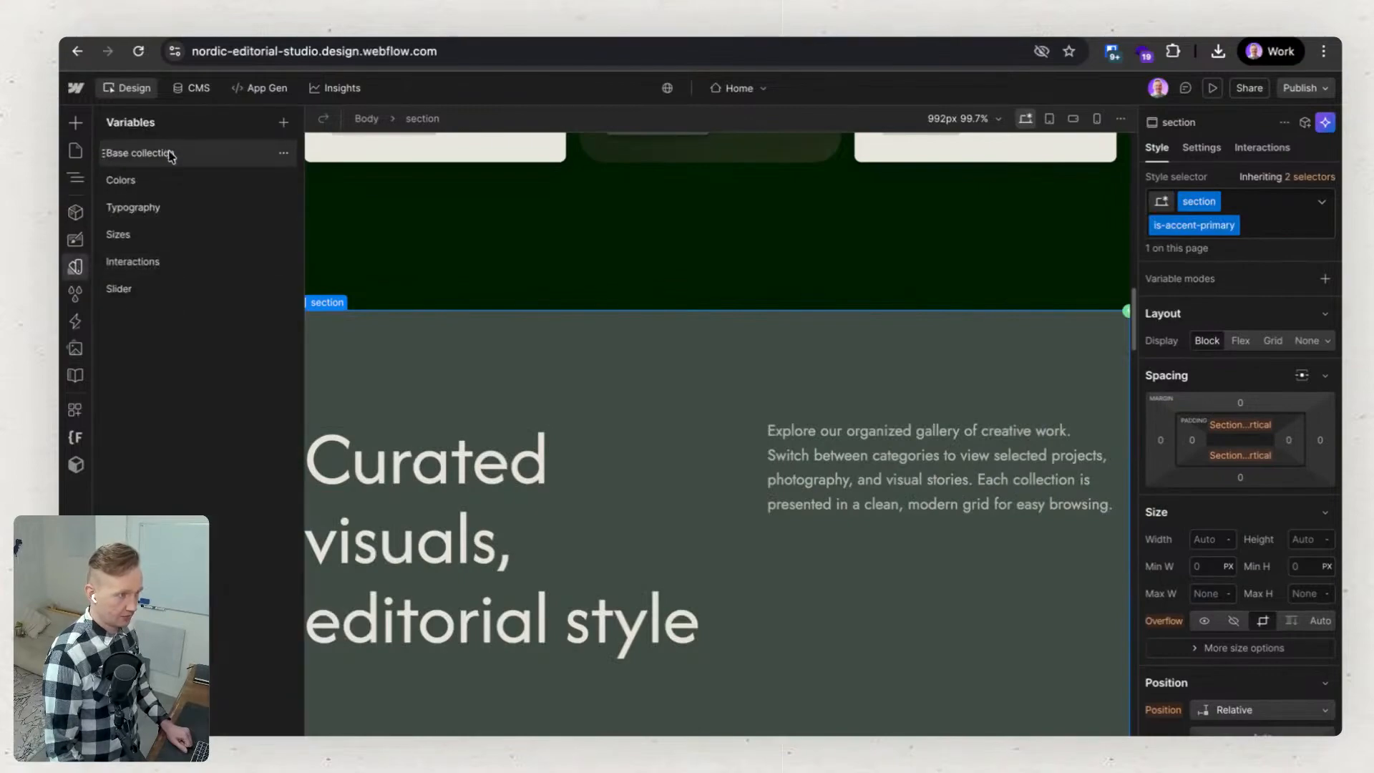
pyautogui.click(202, 159)
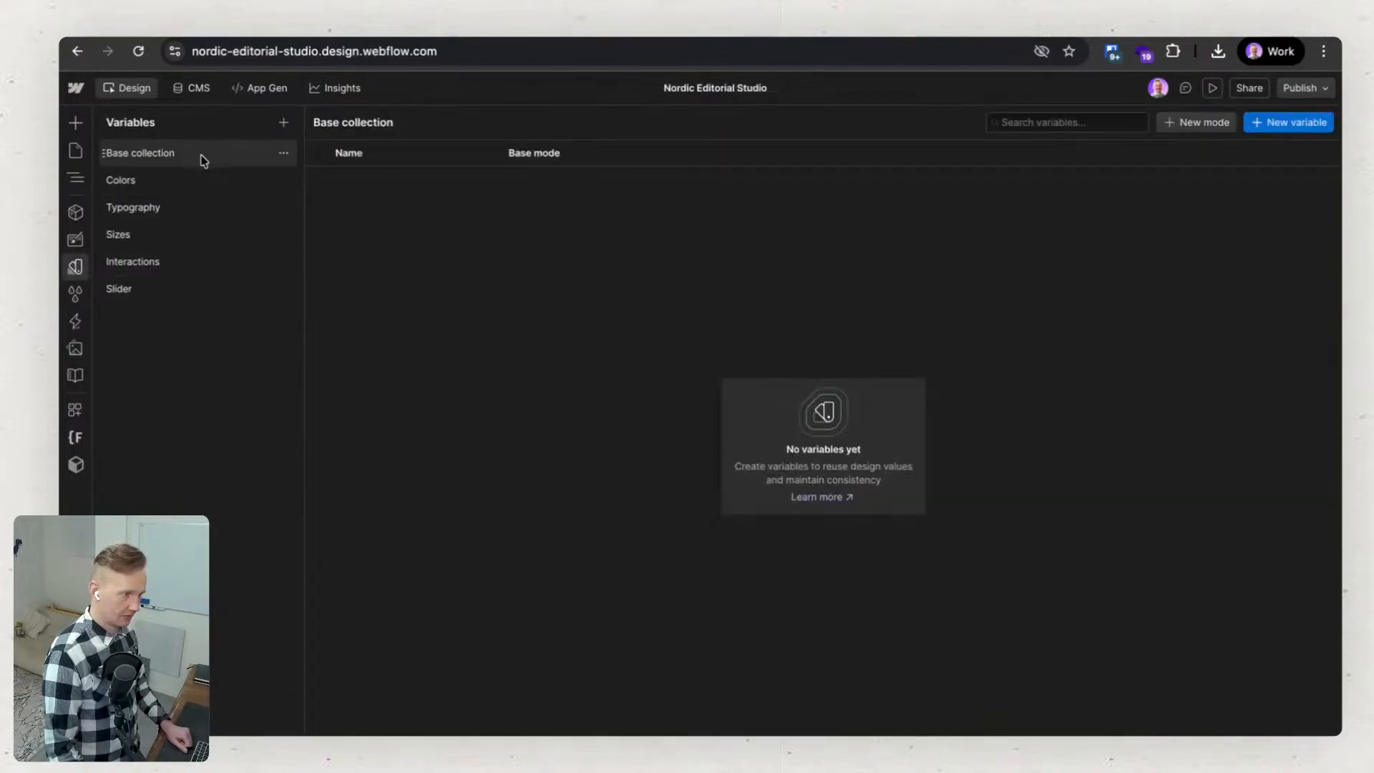
pyautogui.click(205, 182)
pyautogui.click(203, 208)
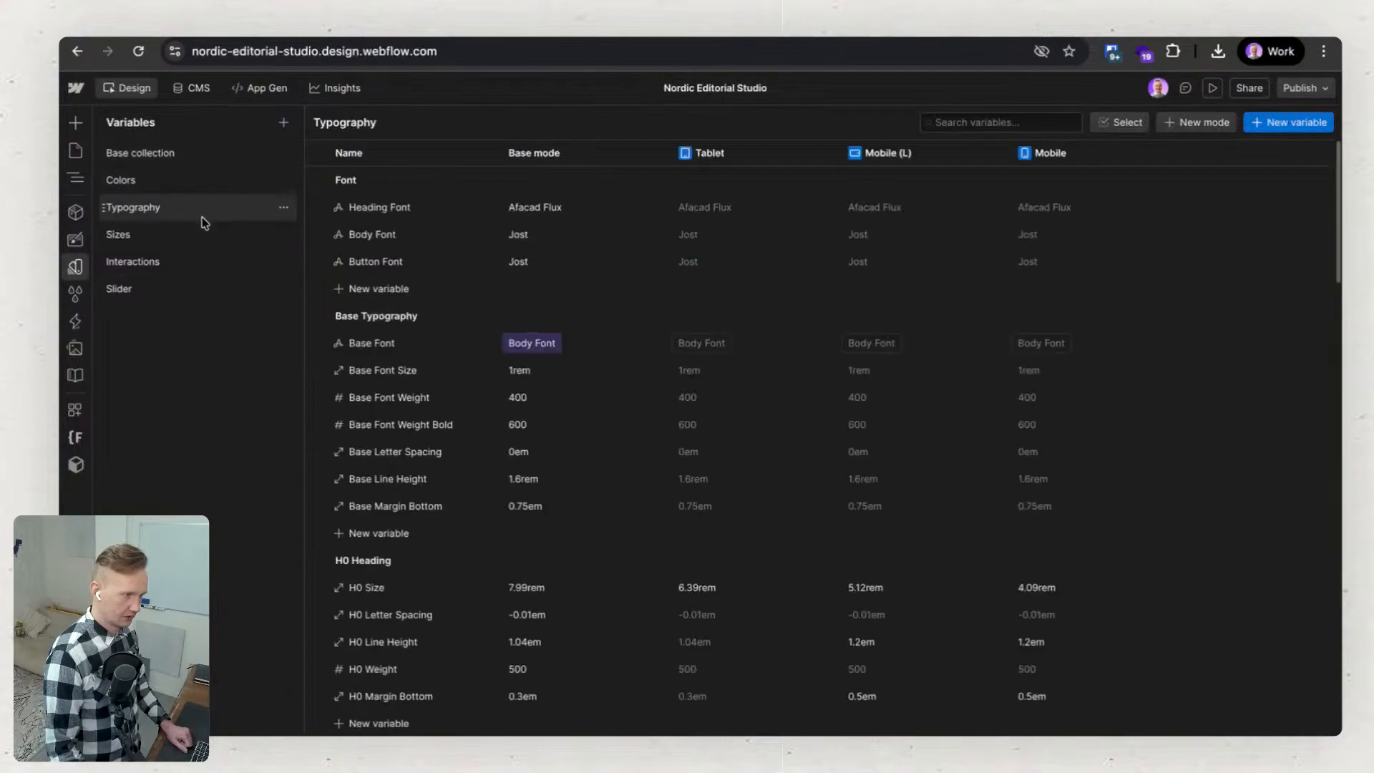
pyautogui.click(202, 236)
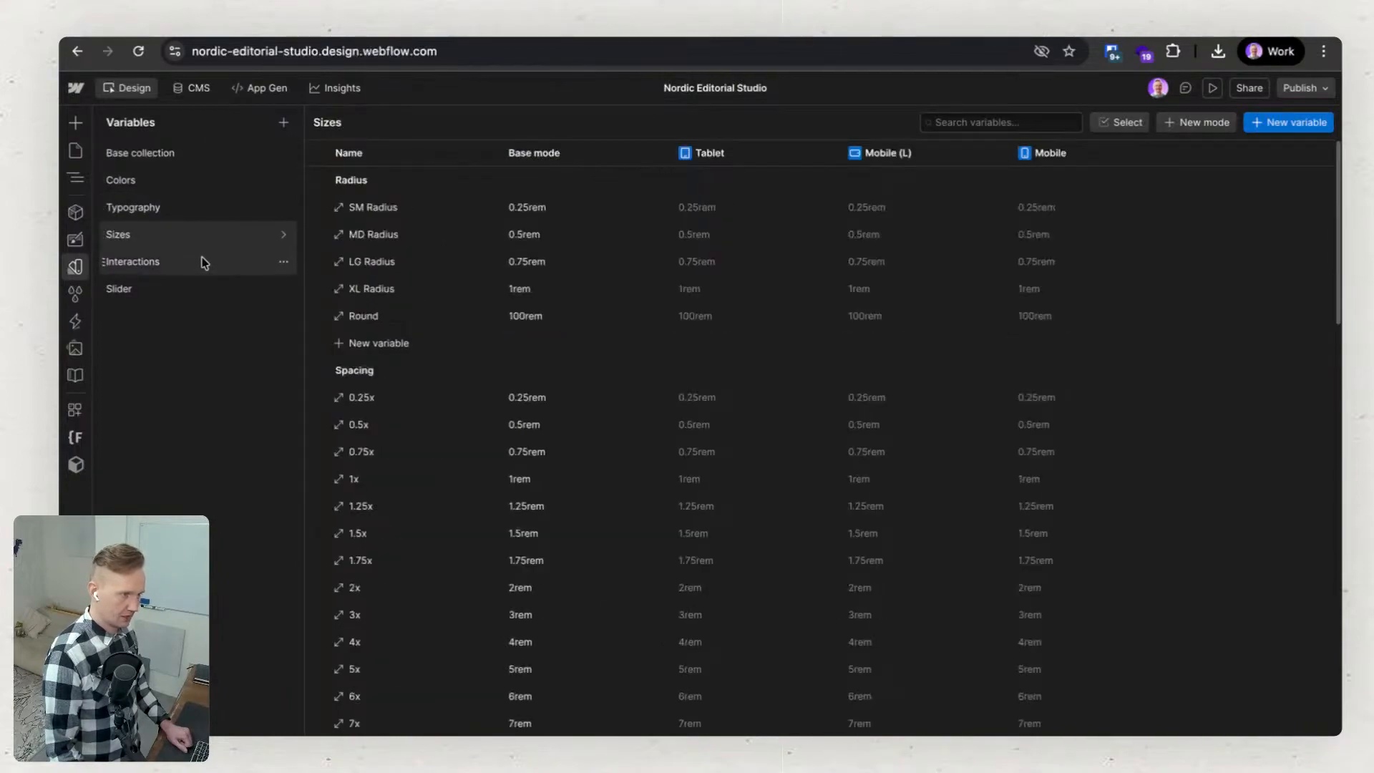
# Examine the Sizes, Interactions and Slider variable collections and return to the Home page canvas.
pyautogui.click(201, 262)
pyautogui.click(209, 234)
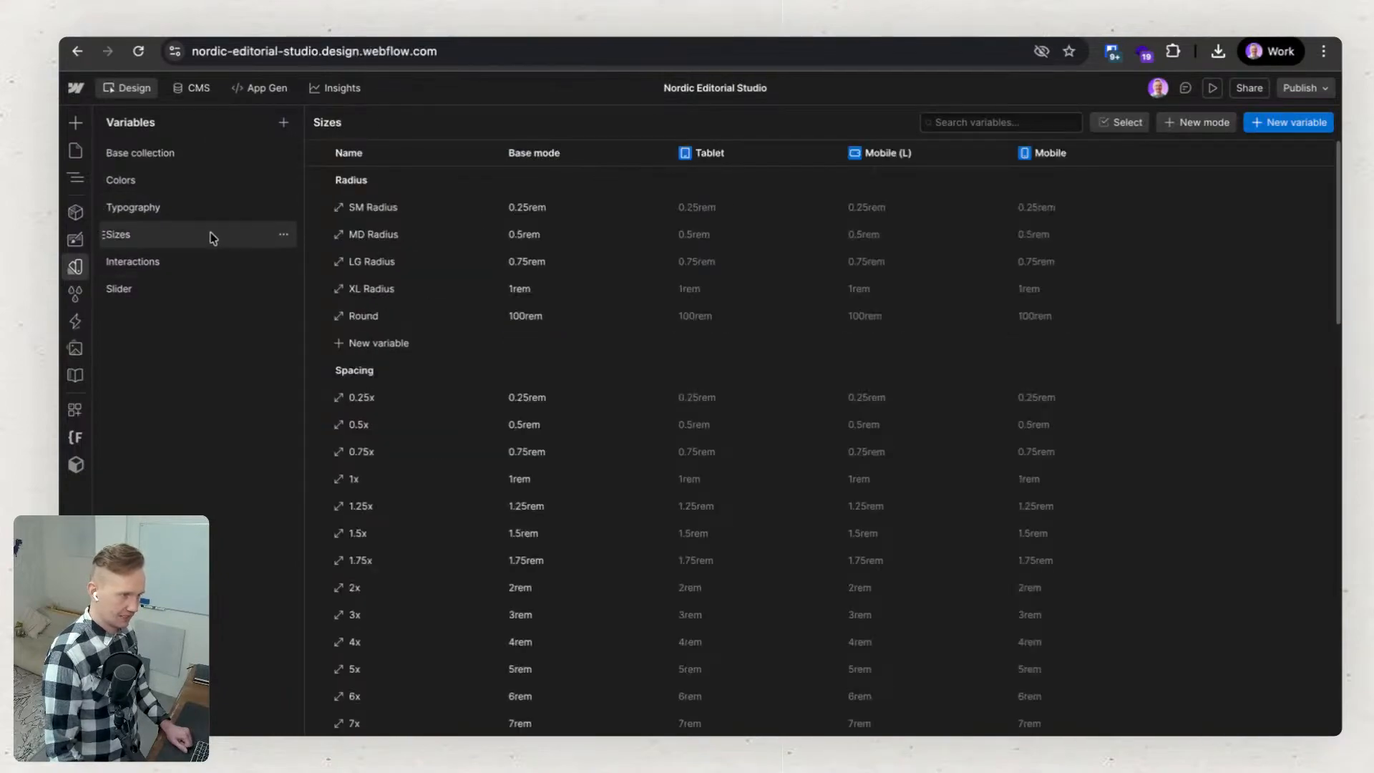
pyautogui.scroll(-8, 592, 376)
pyautogui.scroll(8, 592, 376)
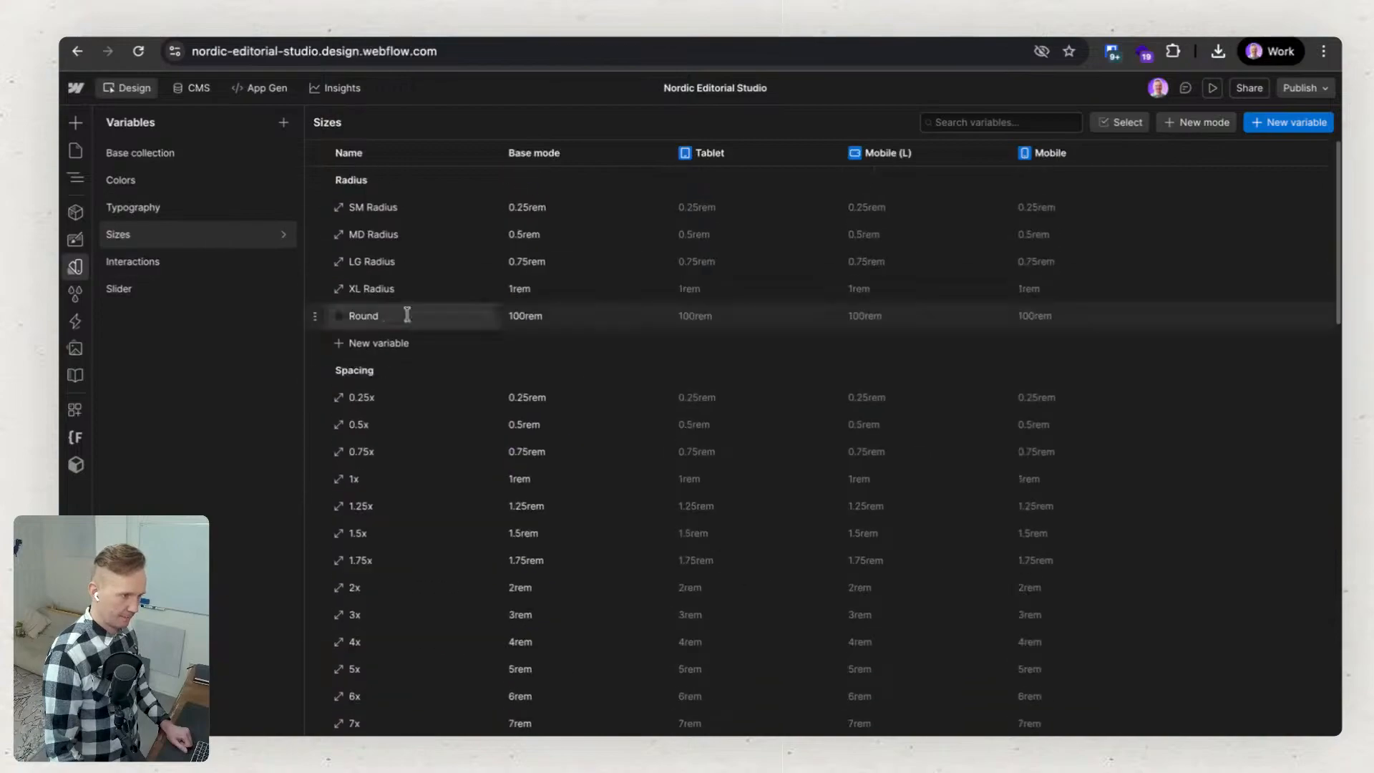
pyautogui.click(193, 265)
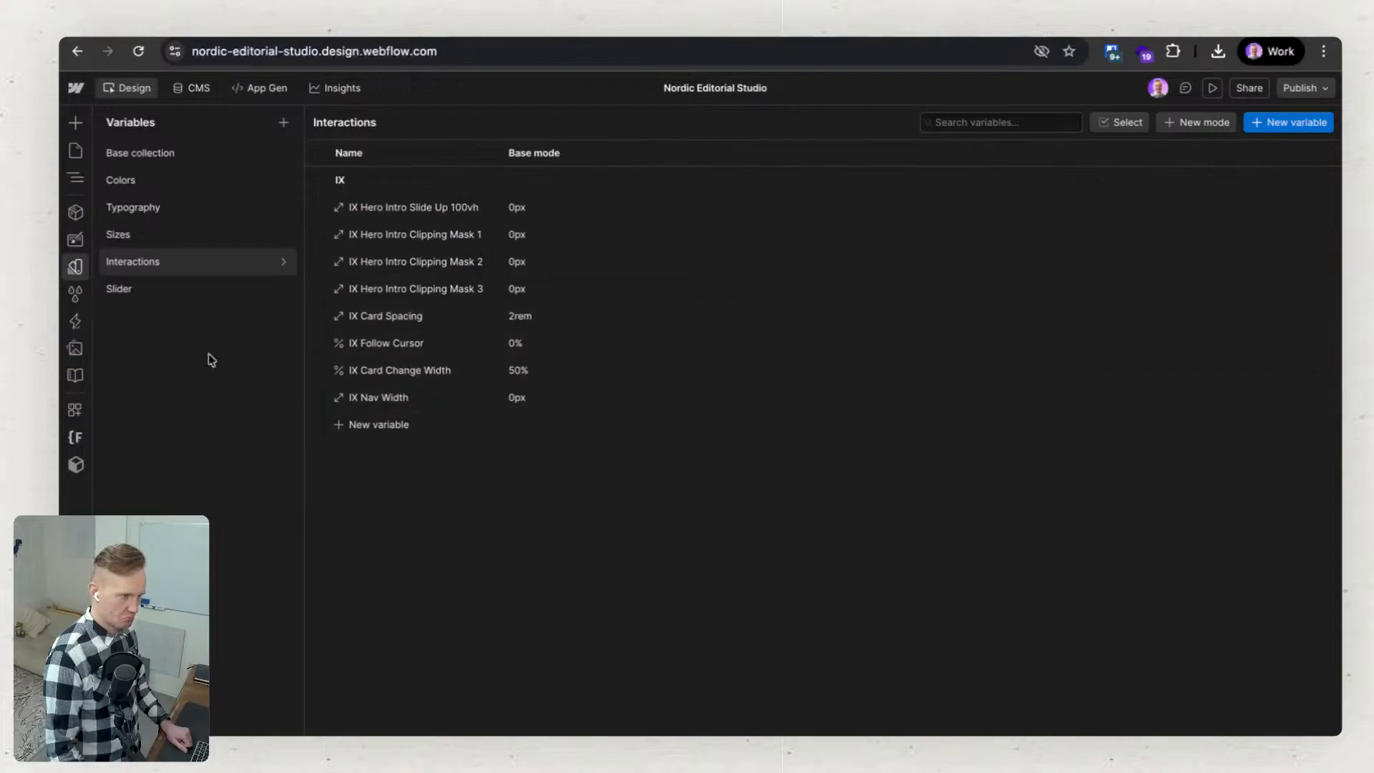
pyautogui.click(150, 286)
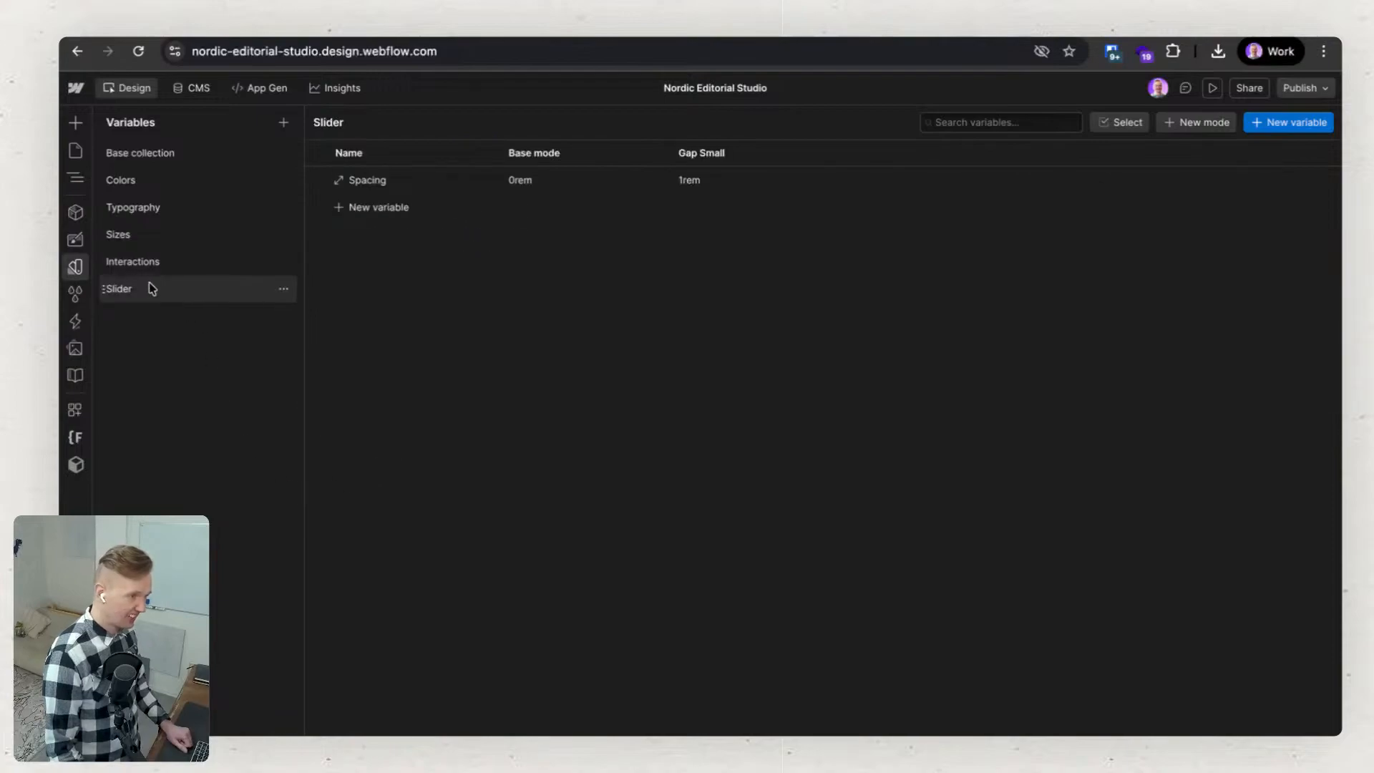
pyautogui.click(75, 268)
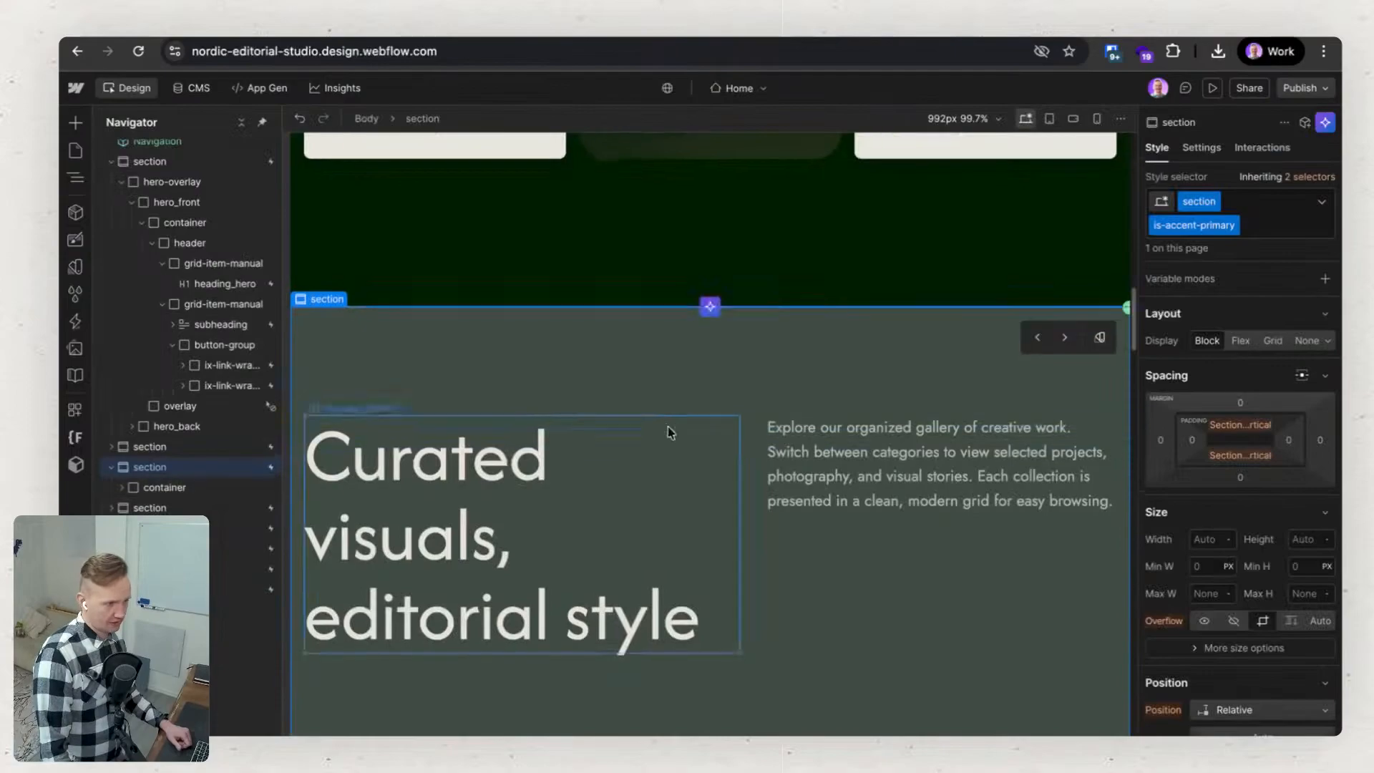
# Check the themed gallery images and remove the is-accent-primary combo class from the gallery section.
pyautogui.scroll(-9, 666, 428)
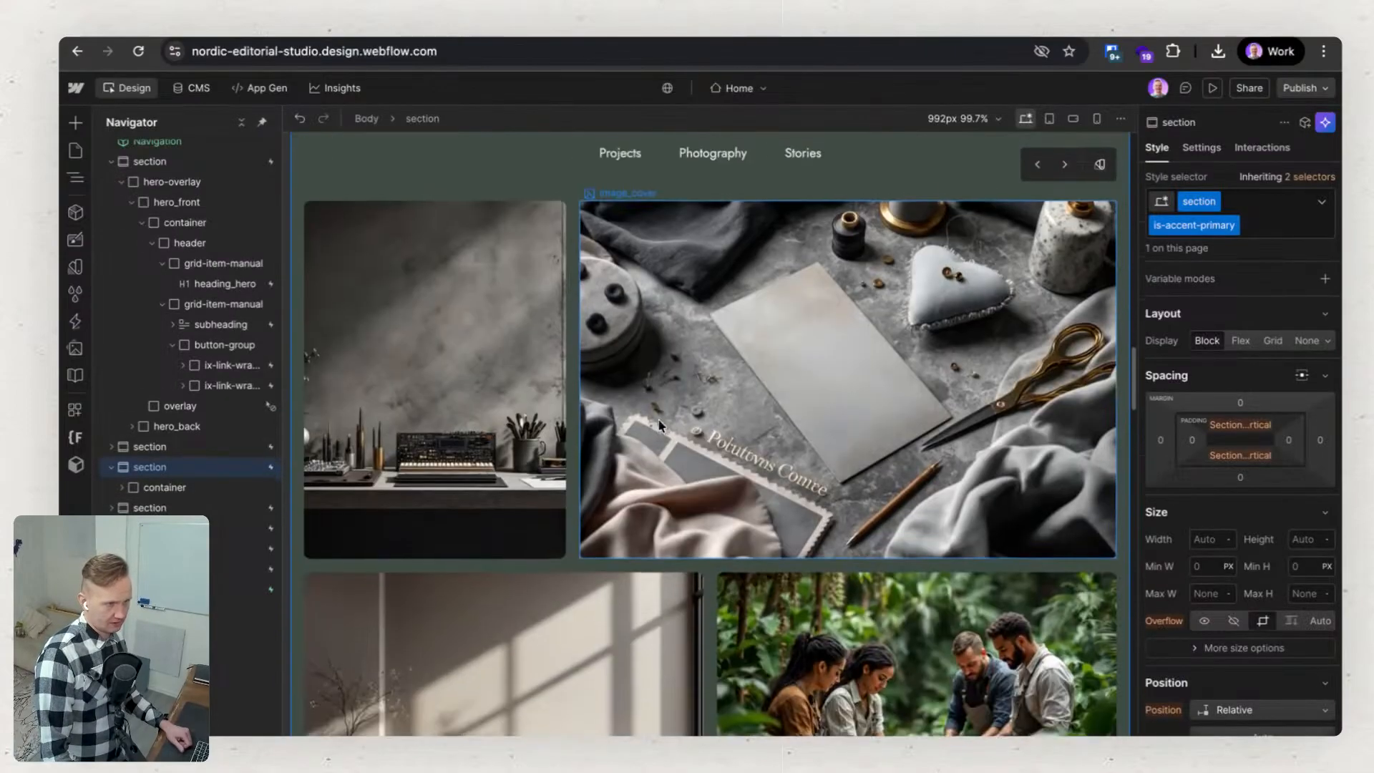
pyautogui.click(180, 487)
pyautogui.click(190, 467)
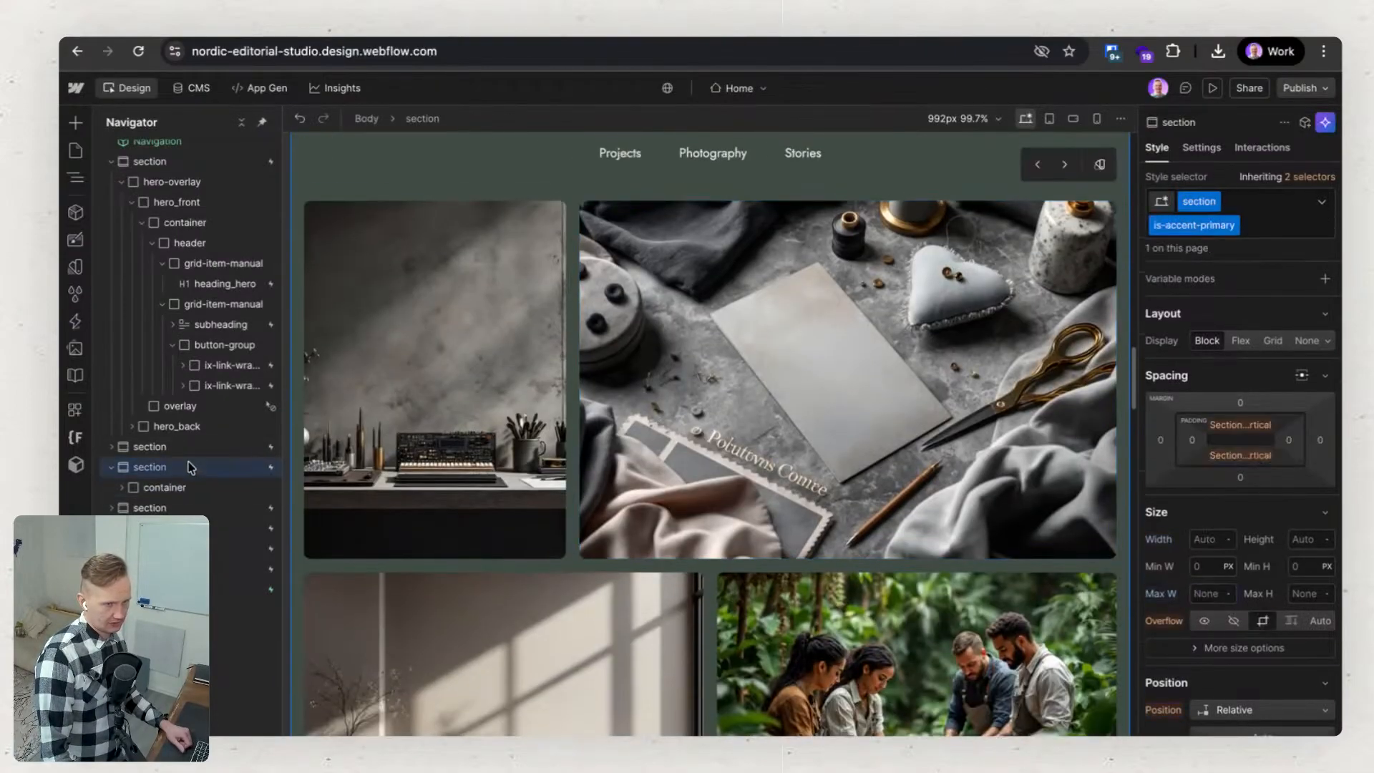
pyautogui.scroll(9, 769, 386)
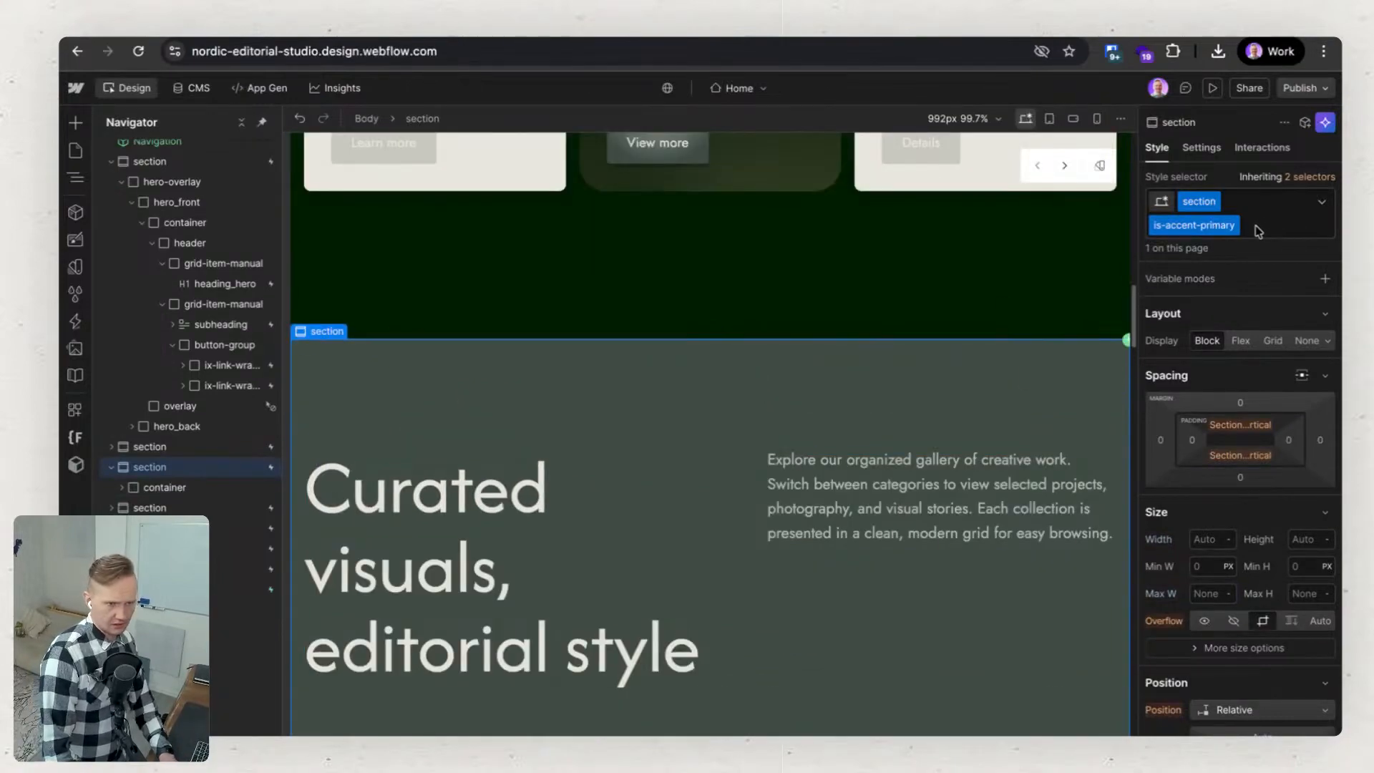
pyautogui.click(1258, 231)
pyautogui.press('BackSpace')
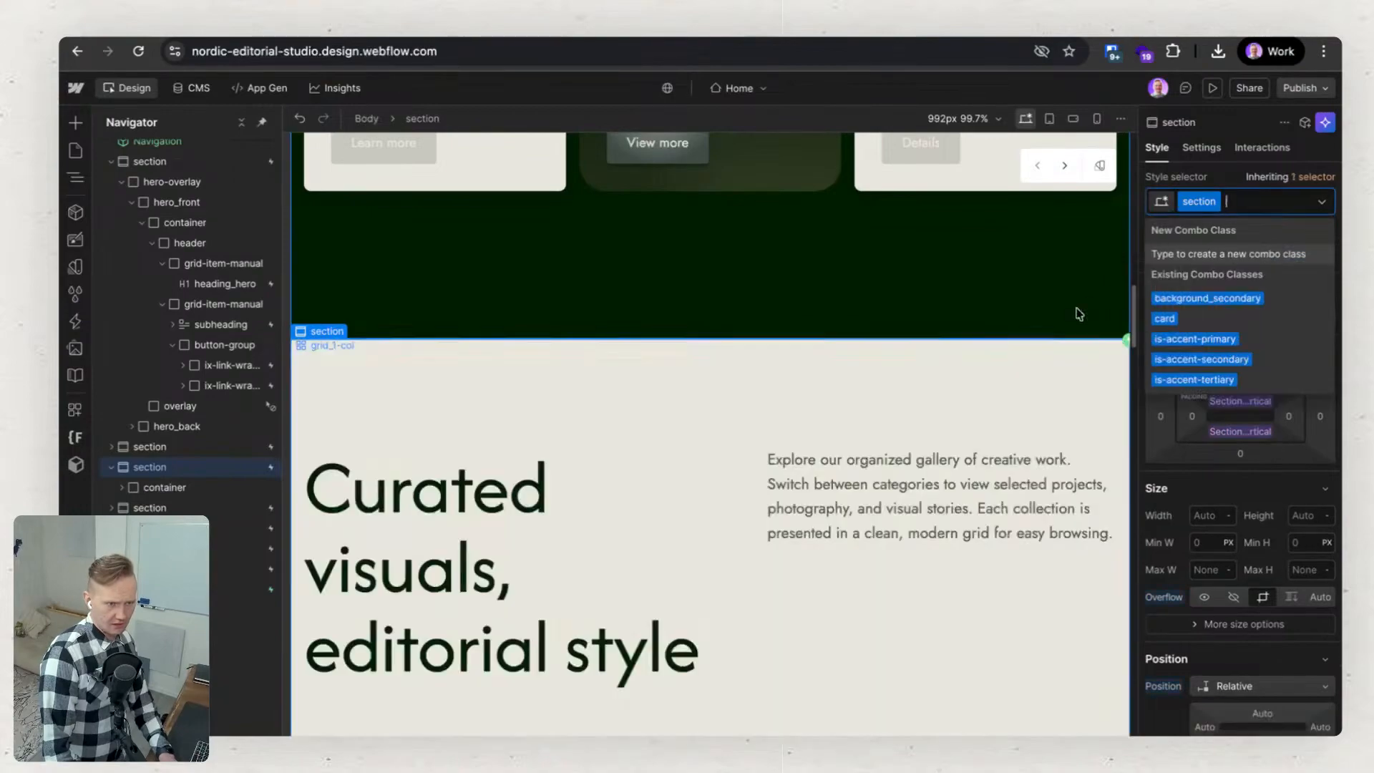
# Switch the gallery section to the centered heading layout and cycle its color theme to the grey-green style.
pyautogui.click(921, 315)
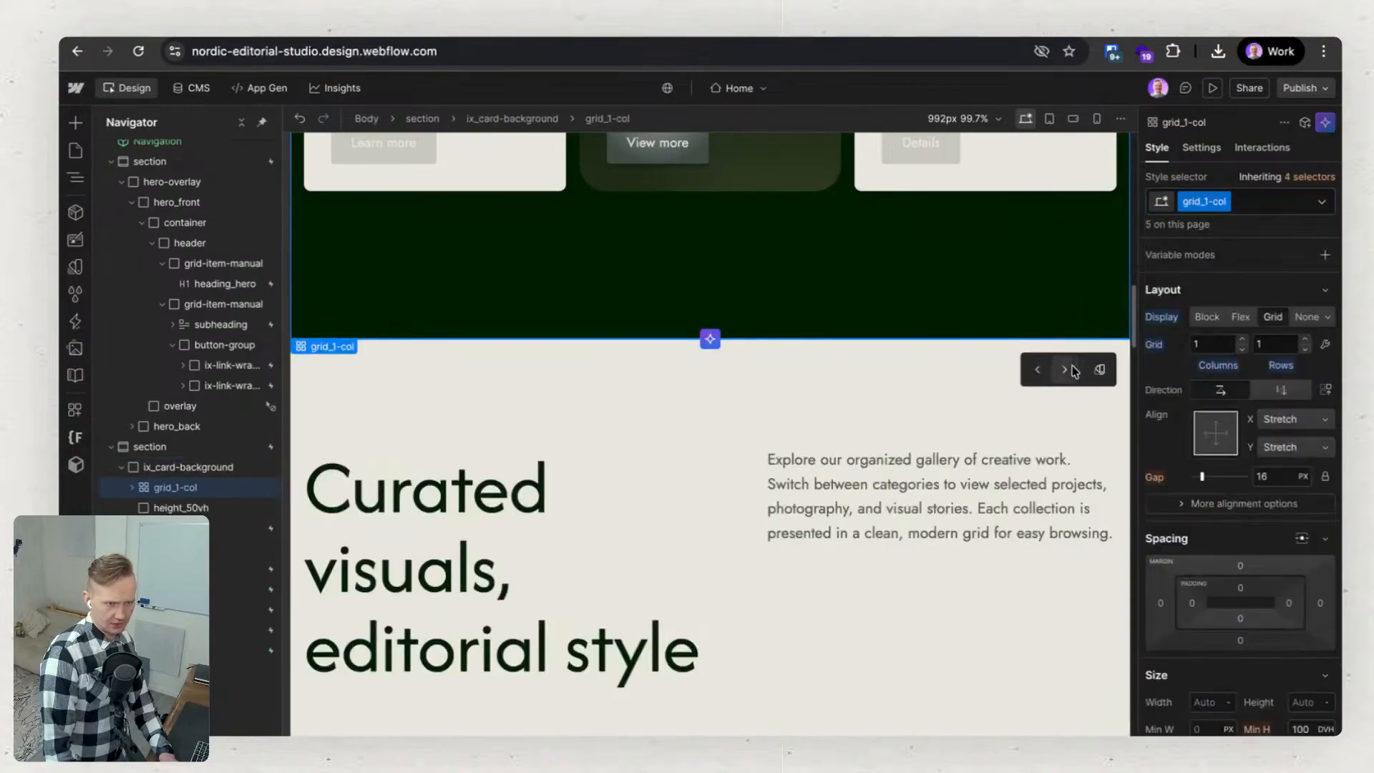
pyautogui.click(1066, 370)
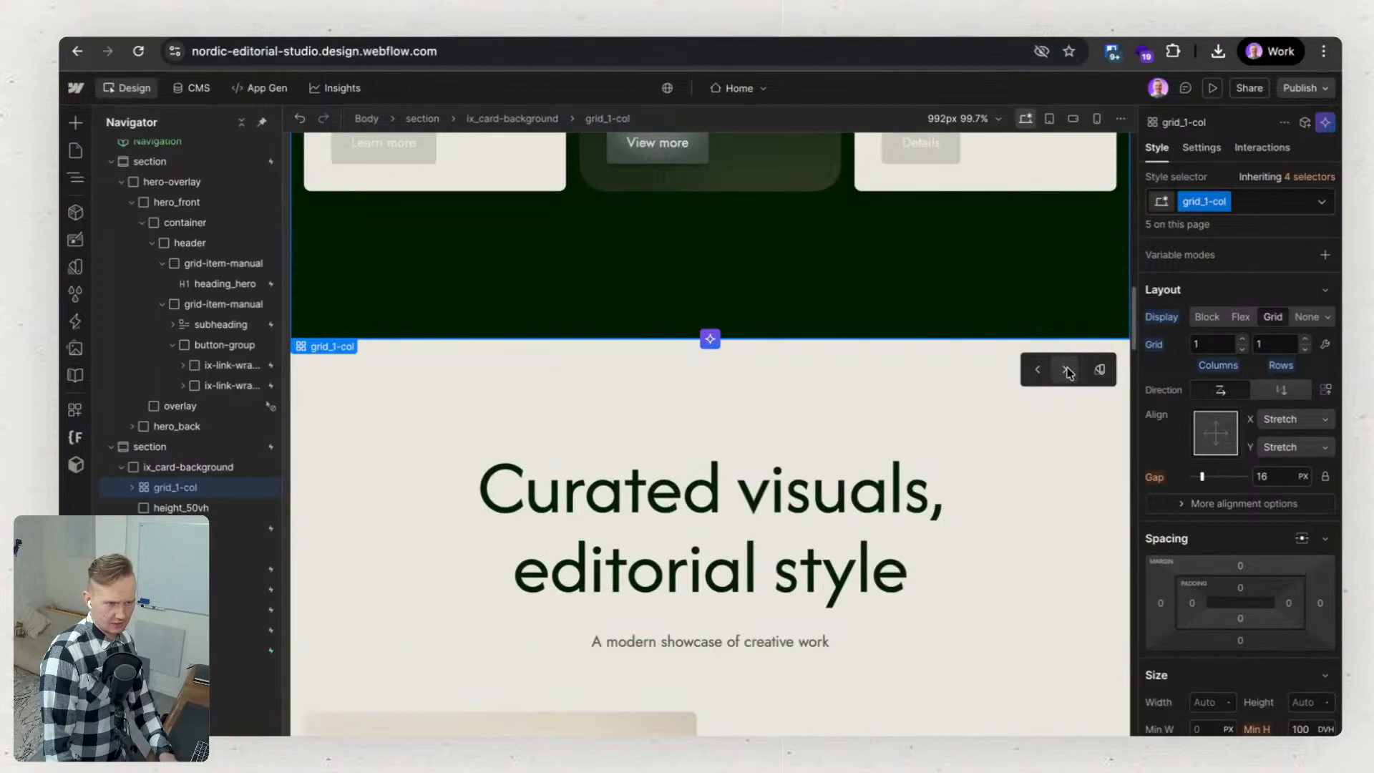
pyautogui.click(487, 430)
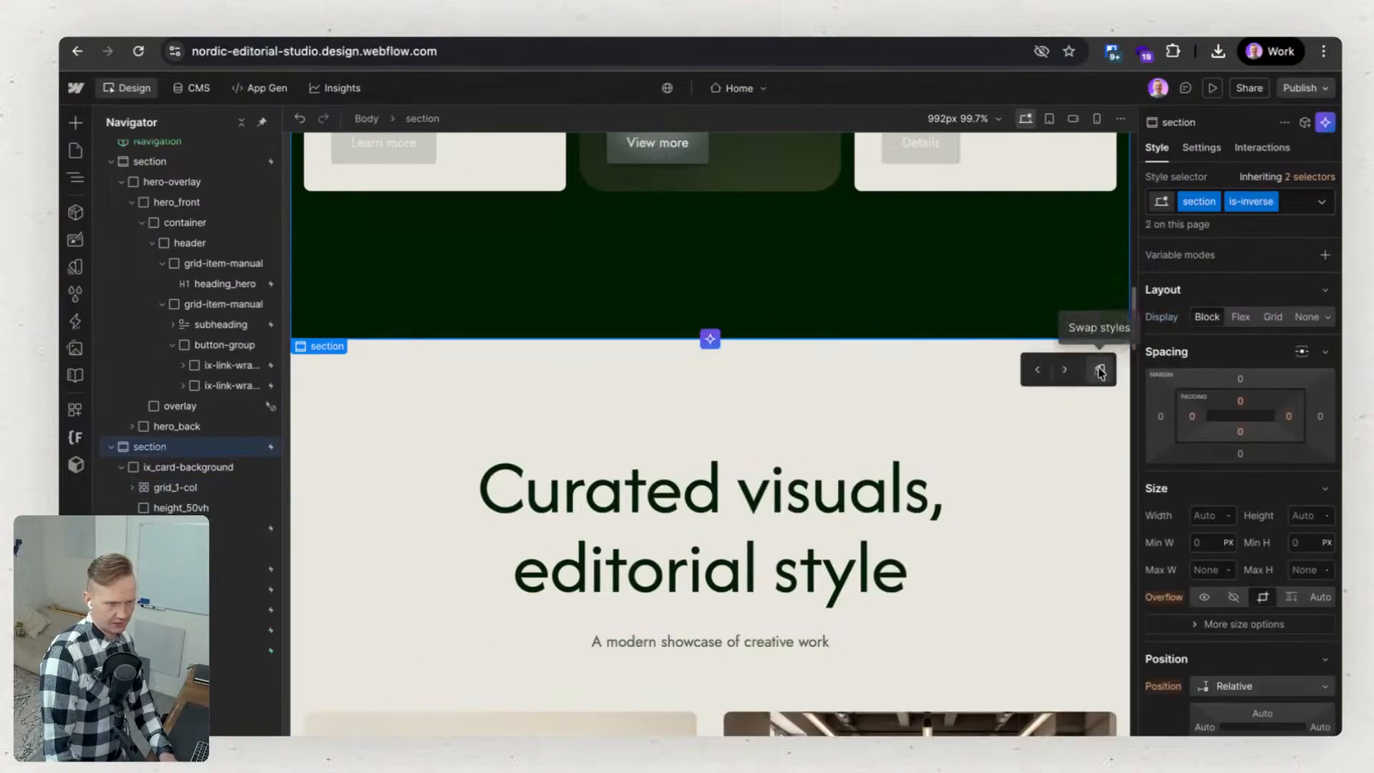
pyautogui.click(1099, 370)
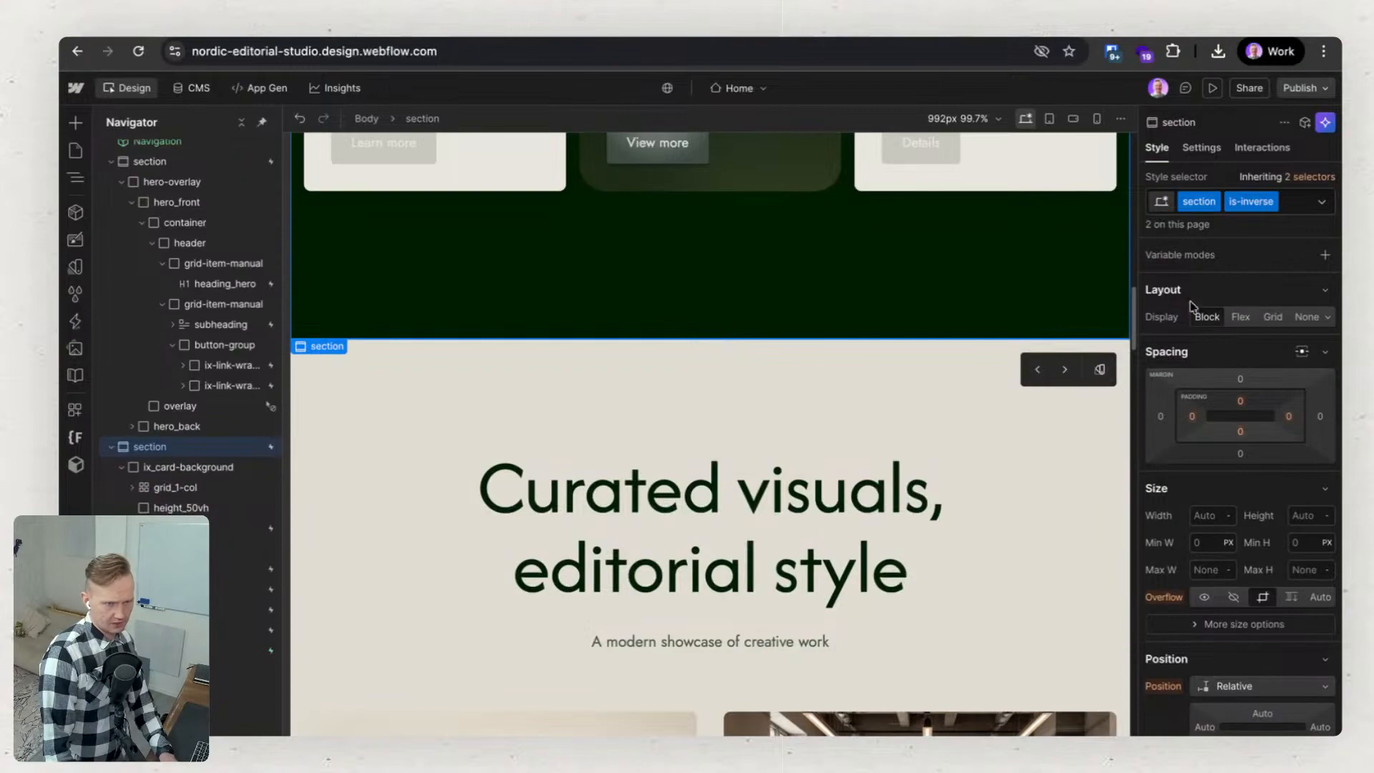
pyautogui.click(1102, 370)
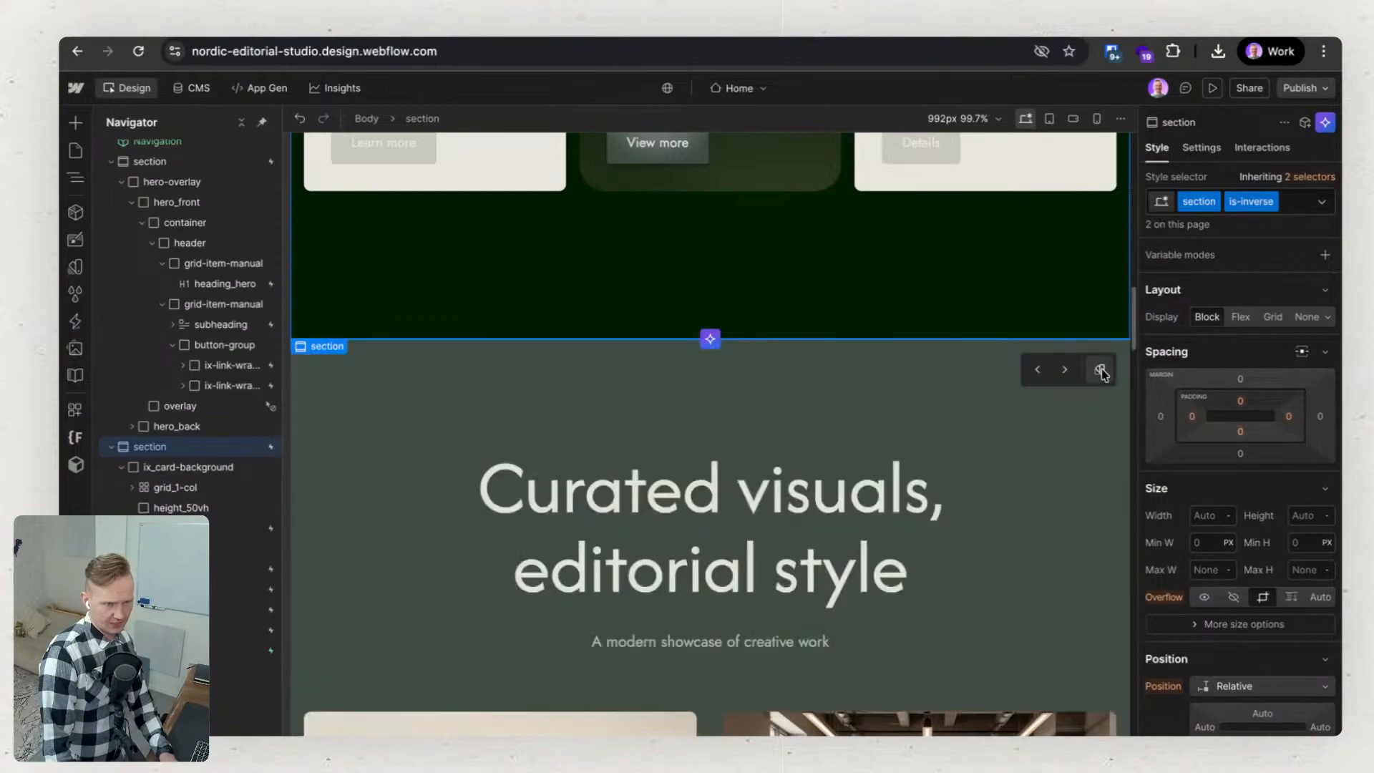
pyautogui.click(1000, 380)
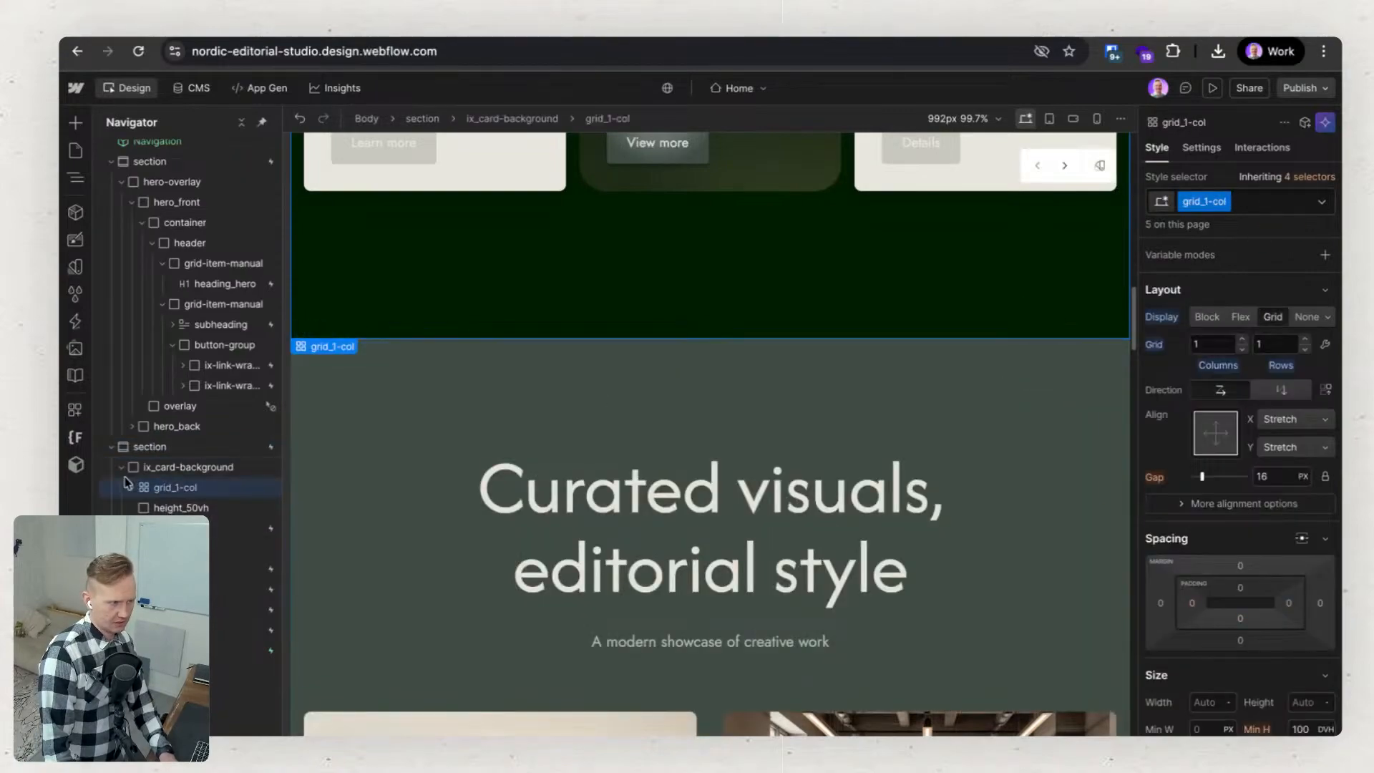
# Remove the is-inverse combo class from the service cards section and is-accent-primary from the gallery section.
pyautogui.click(148, 446)
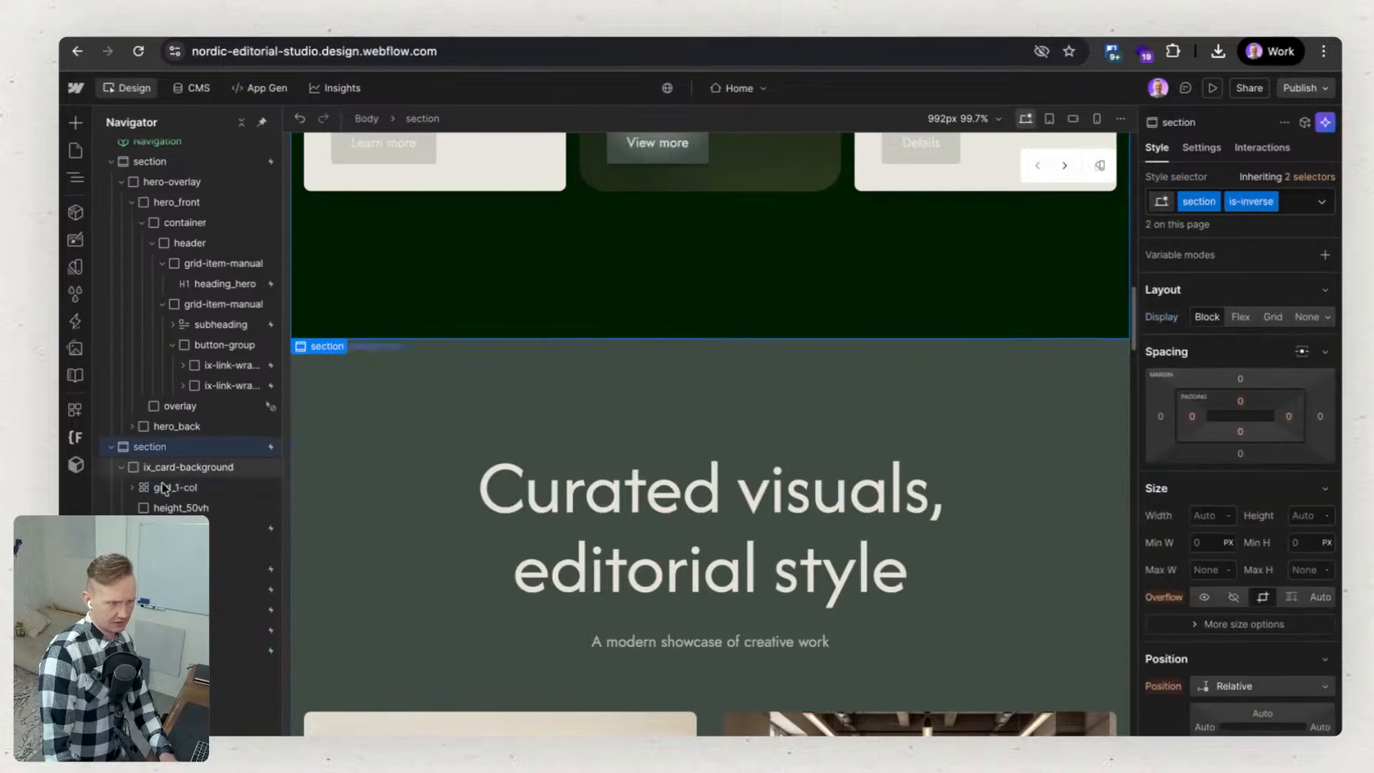
pyautogui.click(169, 528)
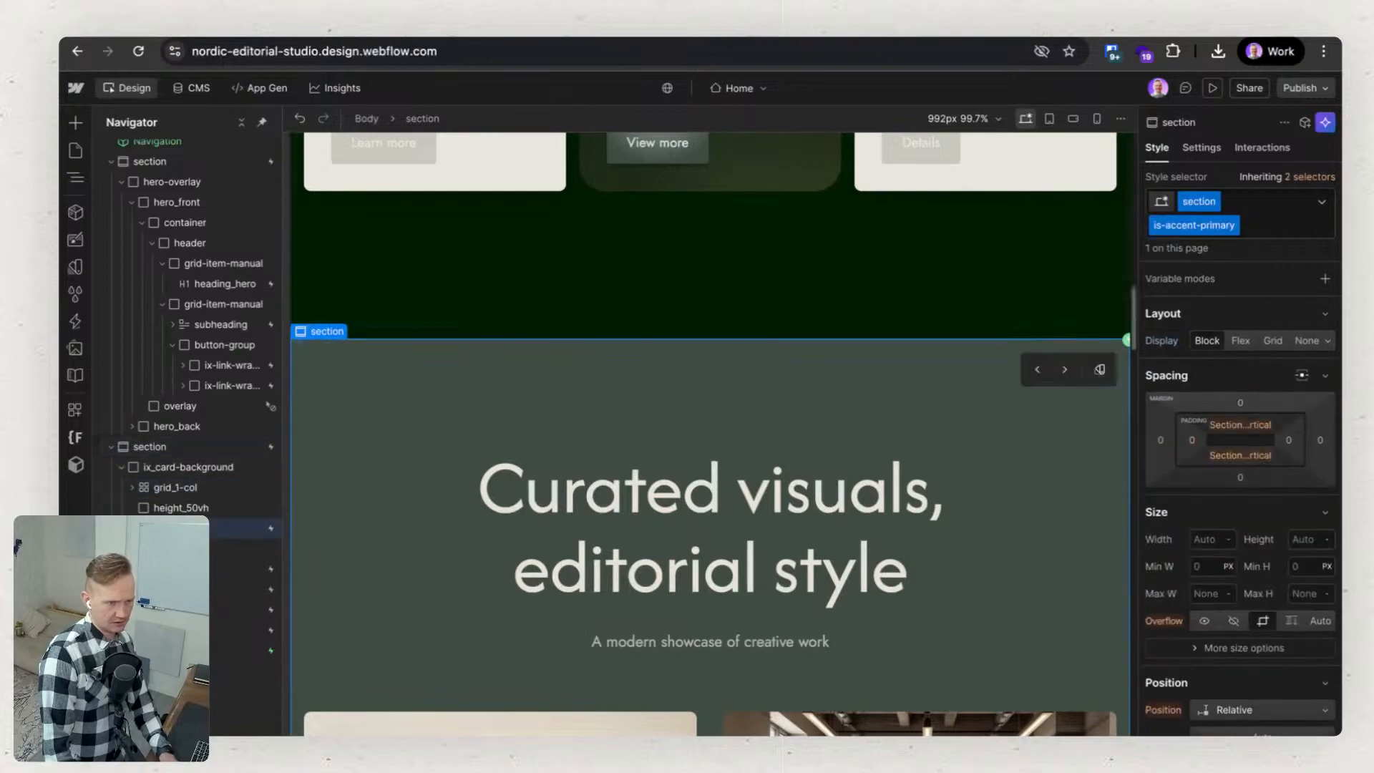
pyautogui.click(179, 449)
pyautogui.click(1290, 207)
pyautogui.press('BackSpace')
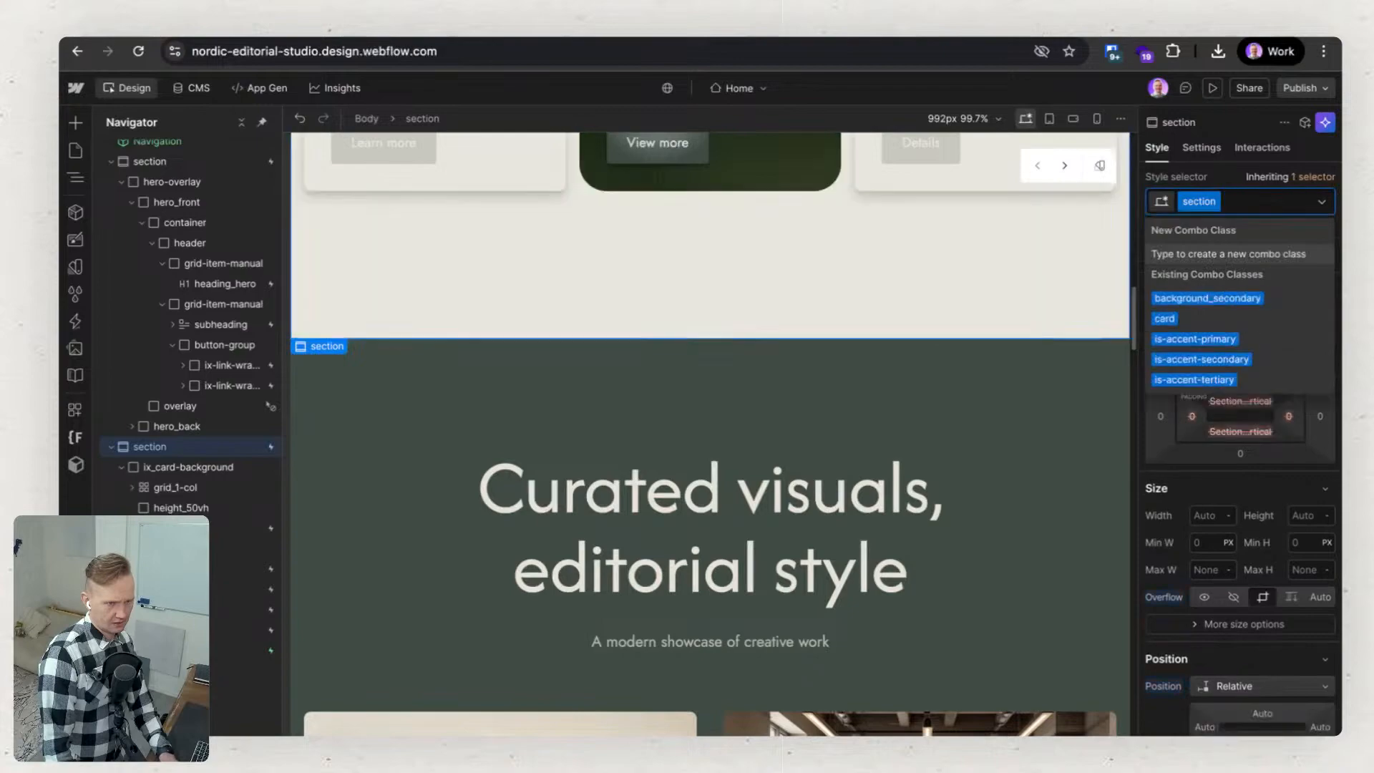
pyautogui.click(921, 376)
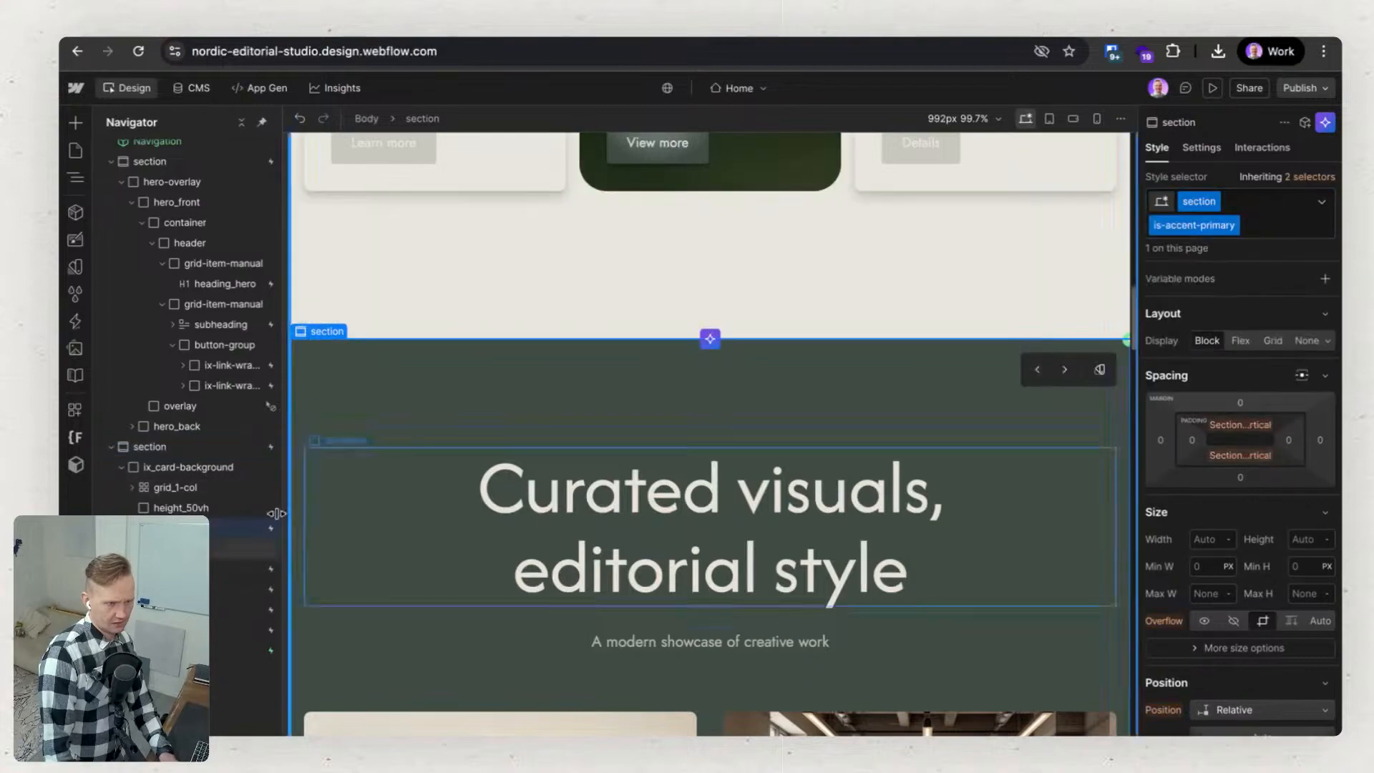
pyautogui.click(1280, 227)
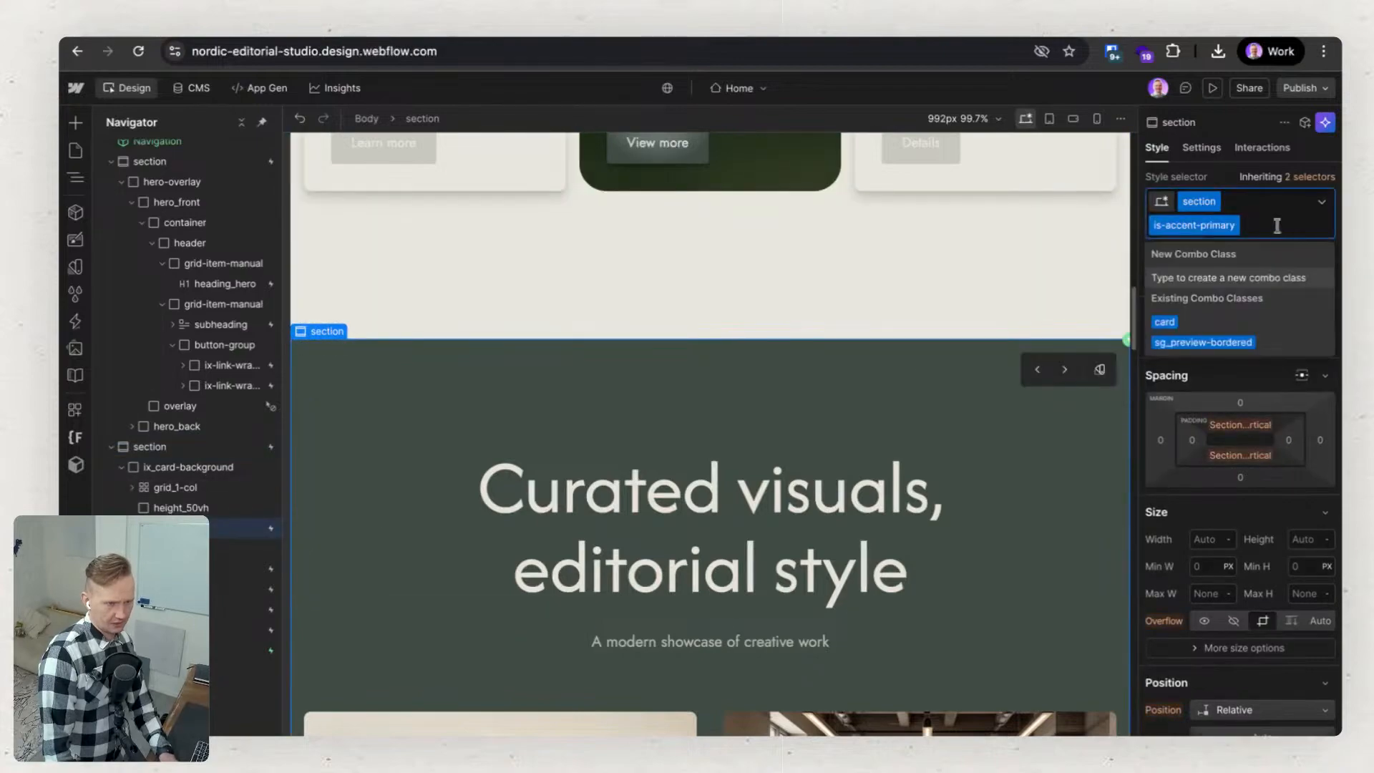
pyautogui.press('BackSpace')
# Switch the gallery section to the mixed-size image mosaic layout and swap its styles to the grey-green is-accent-primary theme.
pyautogui.click(1071, 368)
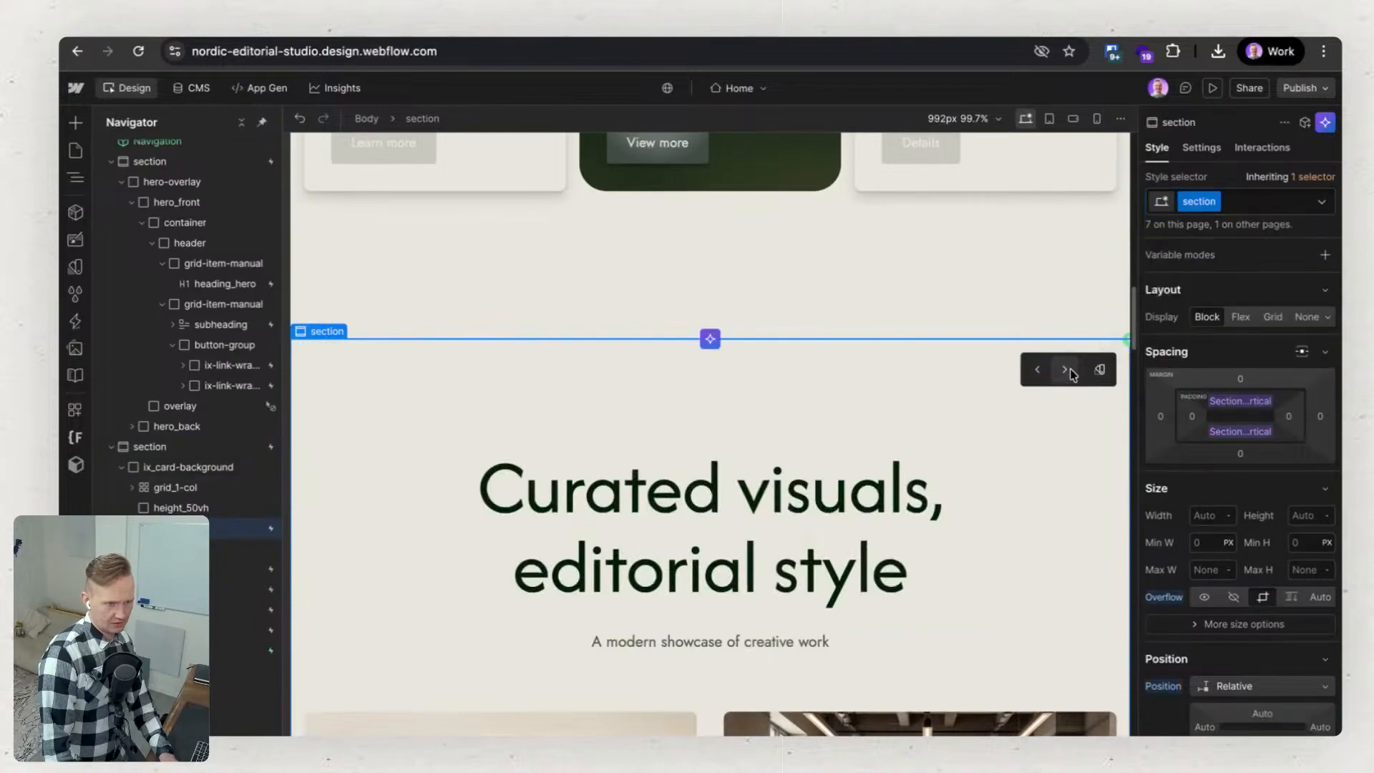
pyautogui.click(1099, 369)
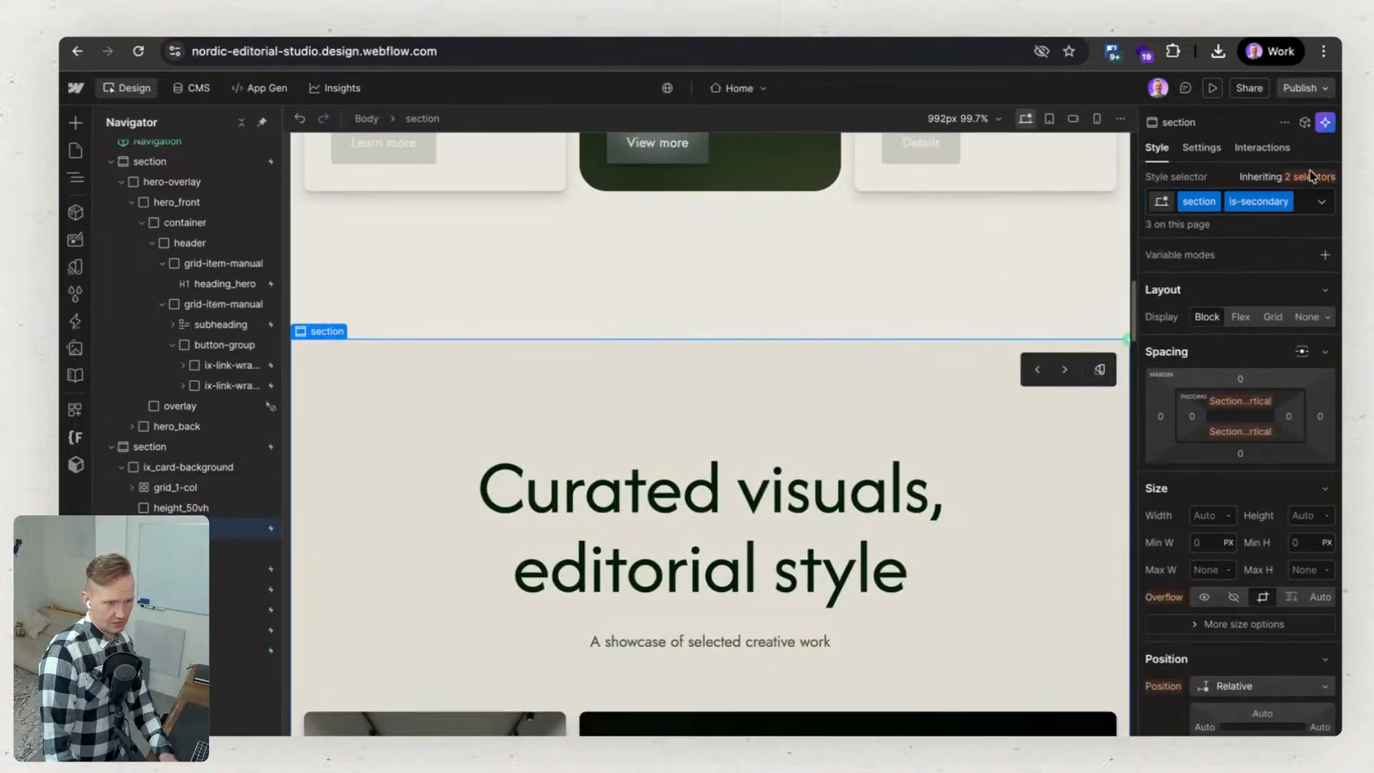
pyautogui.click(1101, 371)
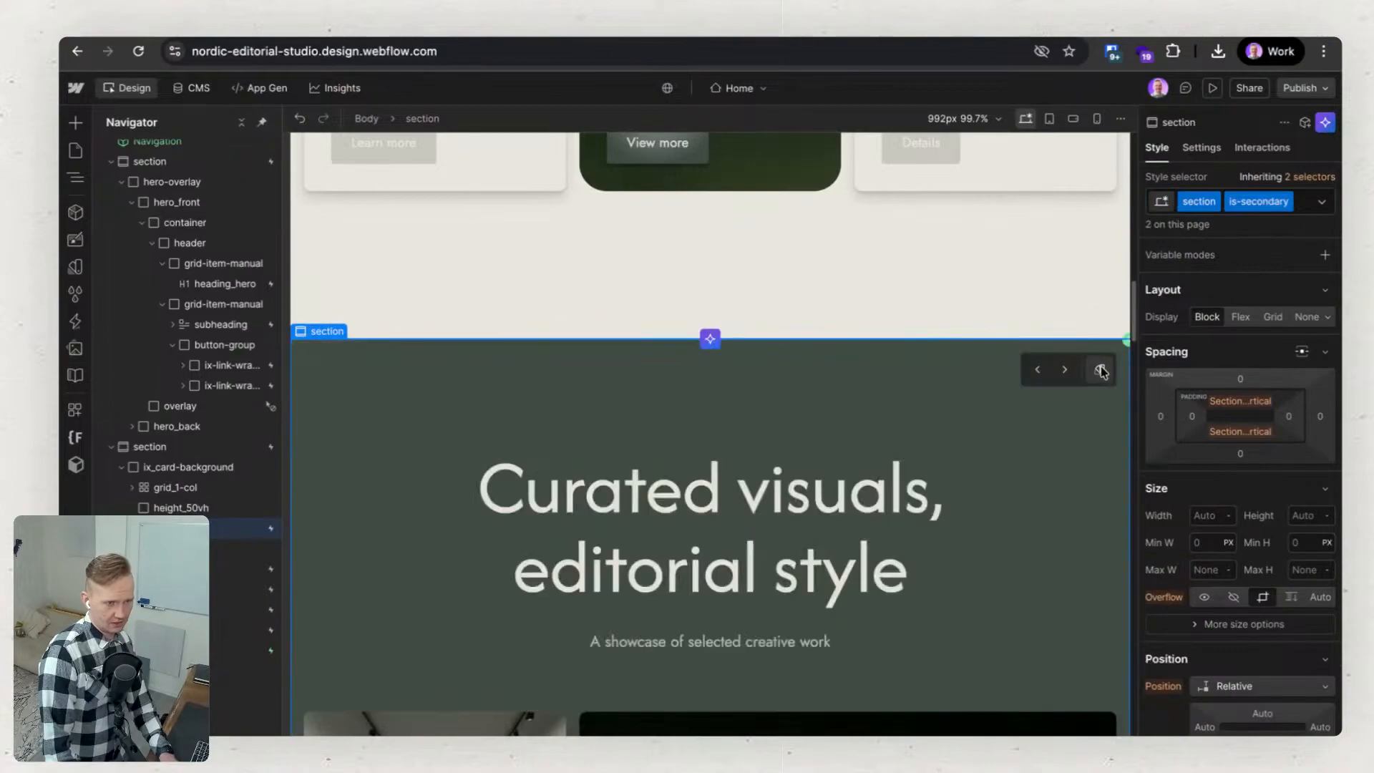
# Compare the classes on the service cards and gallery sections and look over the gallery images on the canvas.
pyautogui.click(173, 426)
pyautogui.click(170, 447)
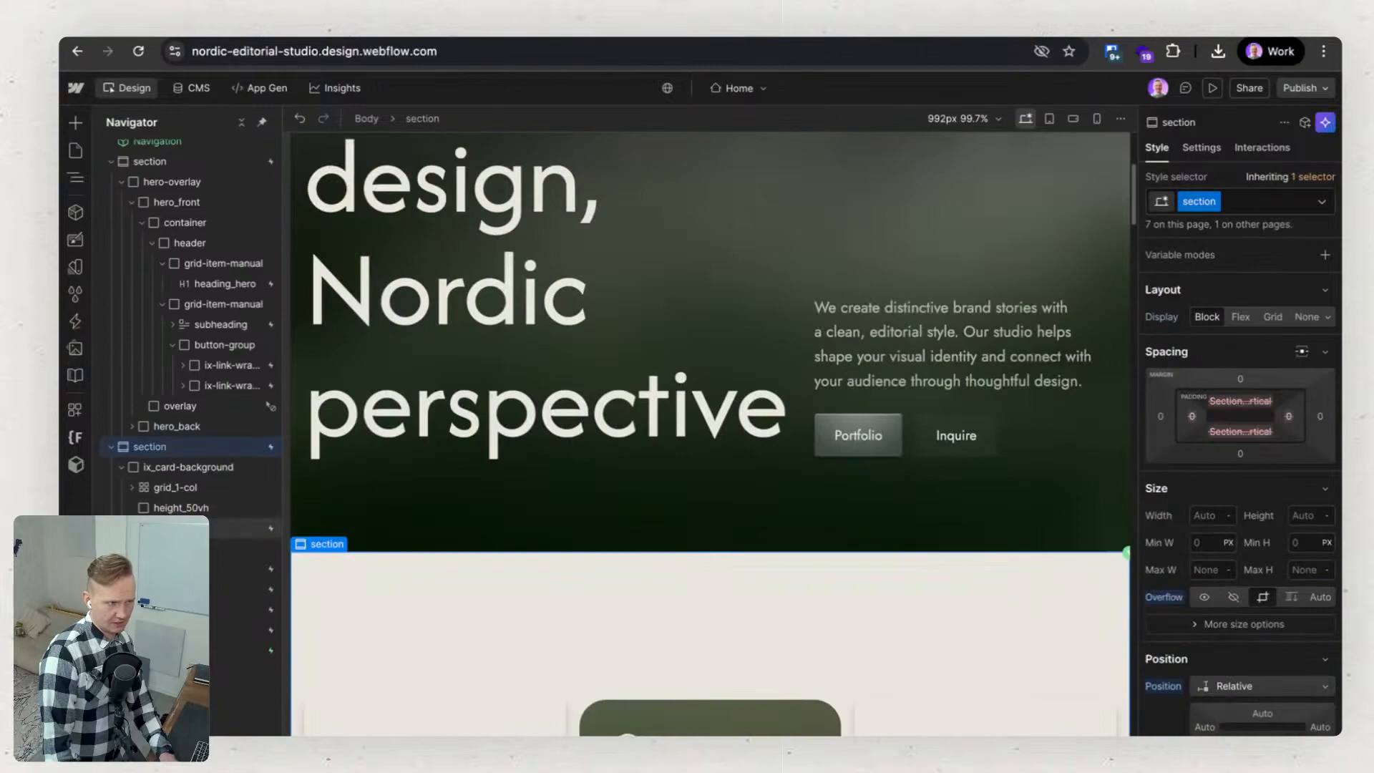
pyautogui.click(171, 528)
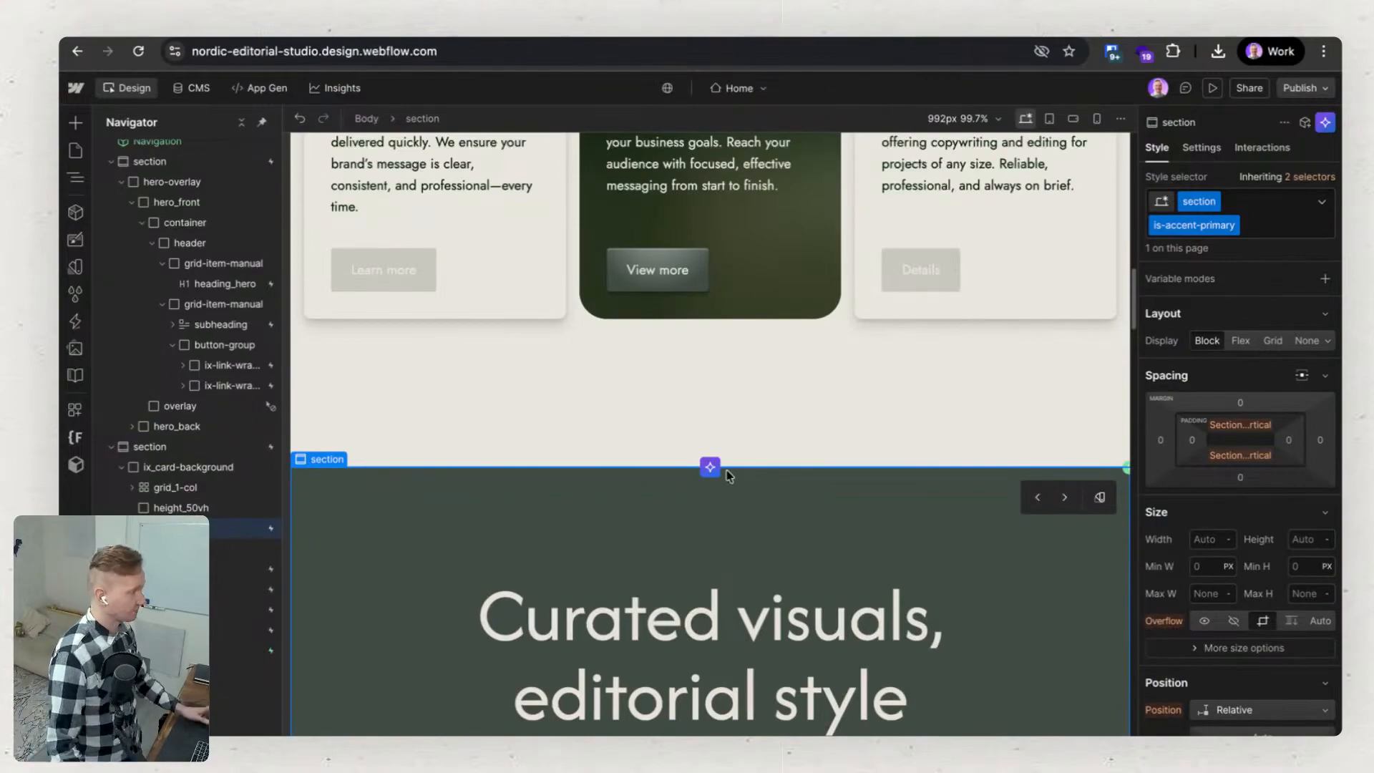
pyautogui.scroll(-2, 800, 475)
pyautogui.scroll(-10, 867, 458)
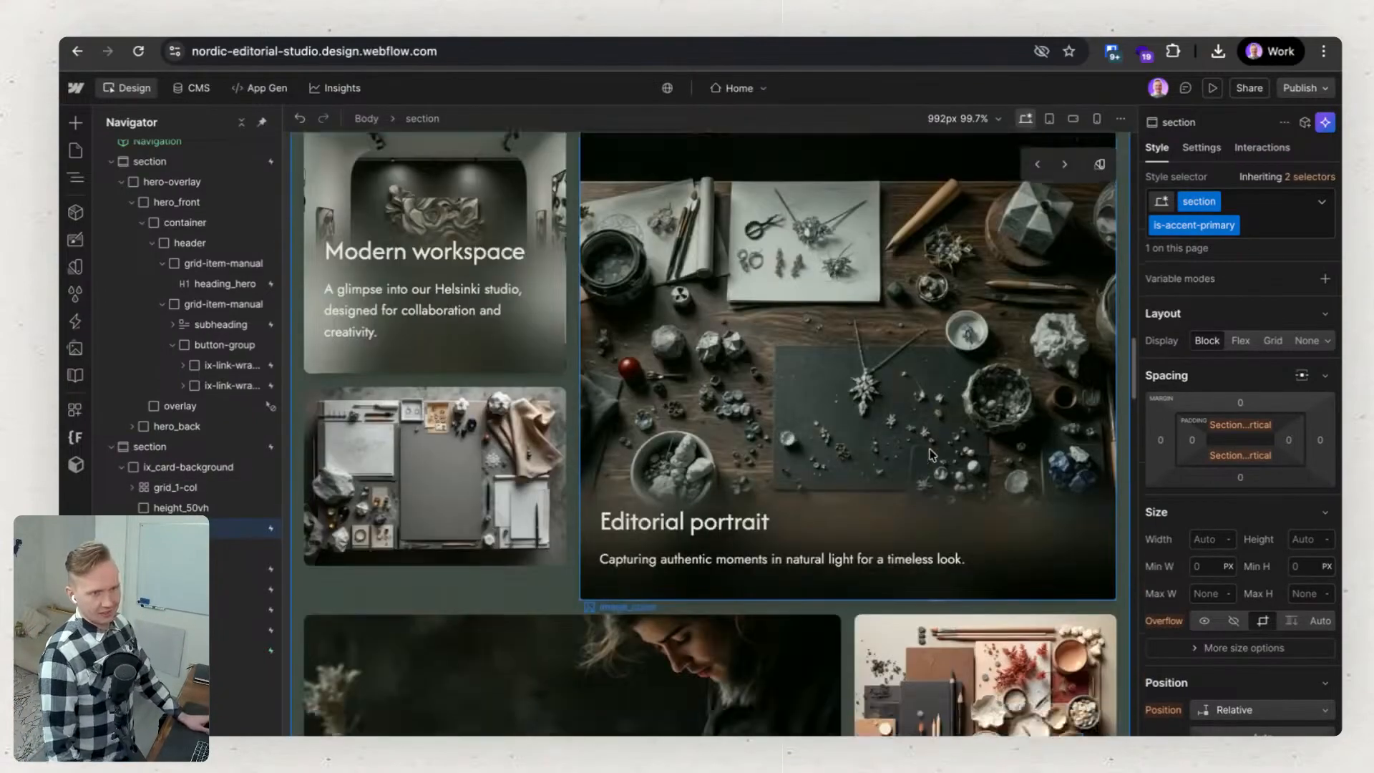
pyautogui.scroll(15, 937, 423)
pyautogui.scroll(10, 955, 422)
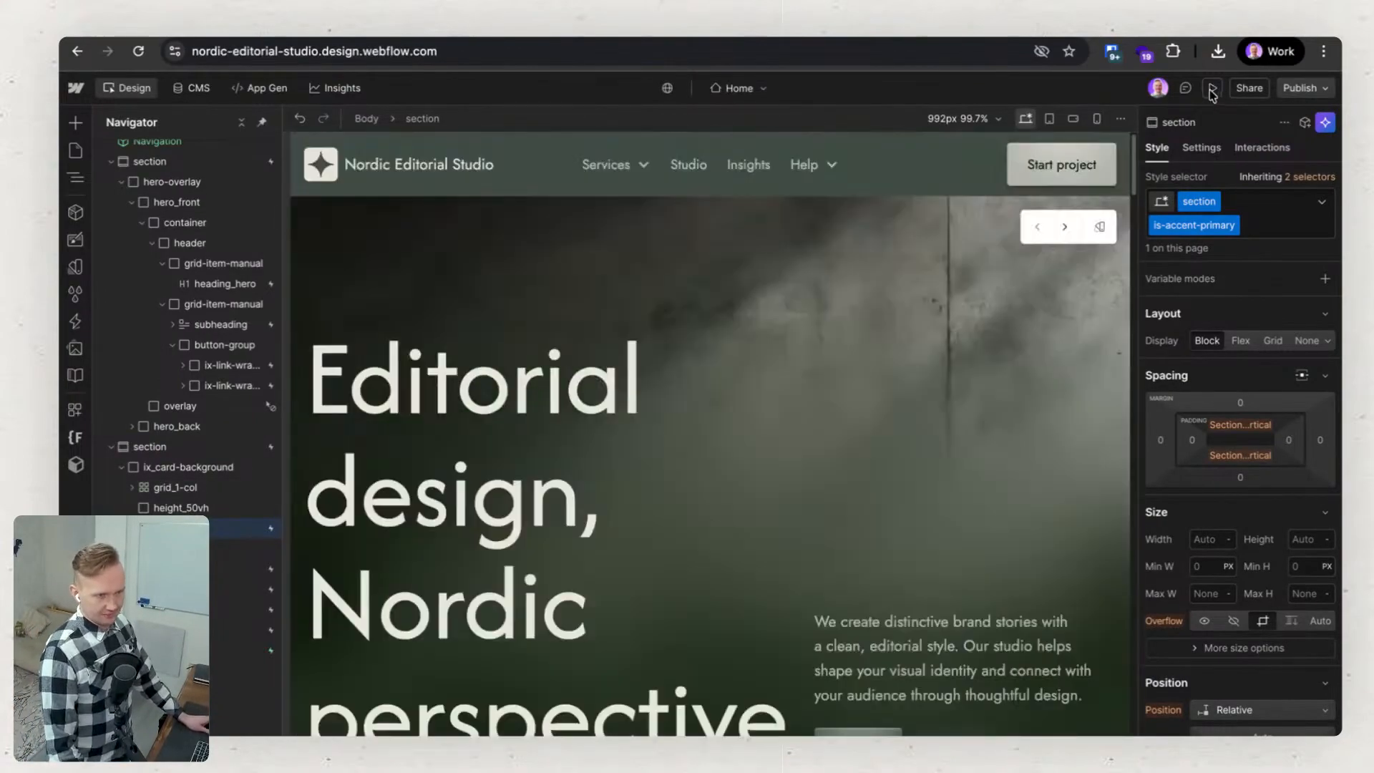
# Preview the Home page and review every section from the hero down to the footer, then return to the hero.
pyautogui.click(1212, 87)
pyautogui.scroll(-10, 916, 402)
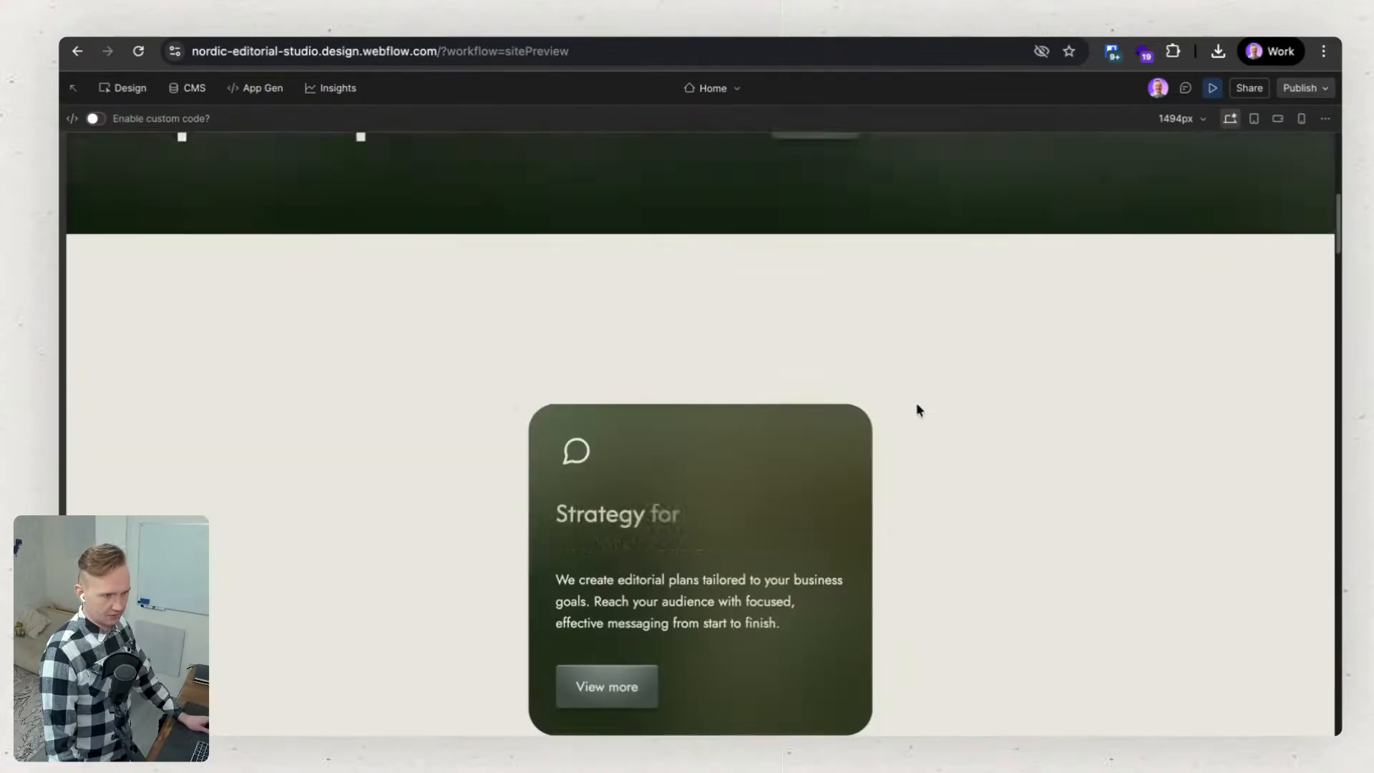
pyautogui.scroll(-10, 916, 403)
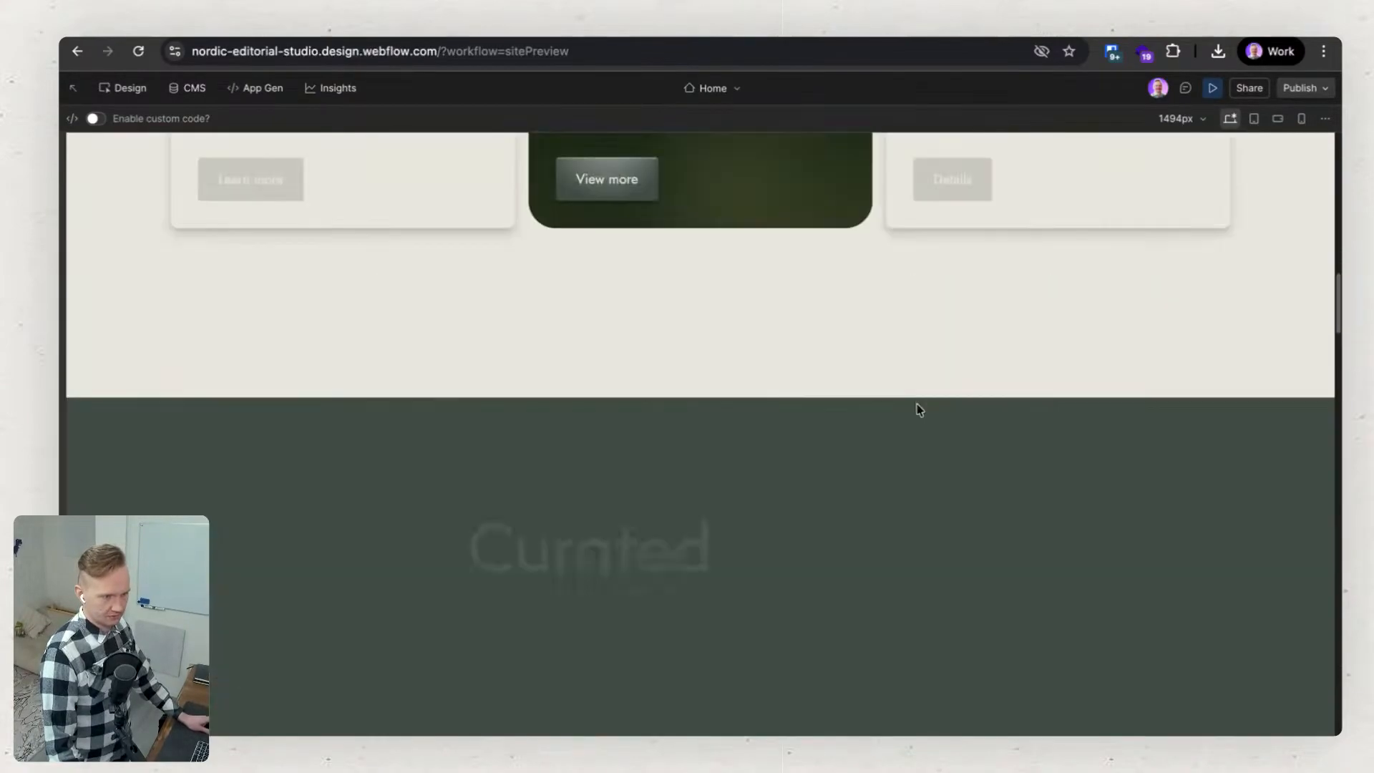
pyautogui.scroll(-10, 916, 404)
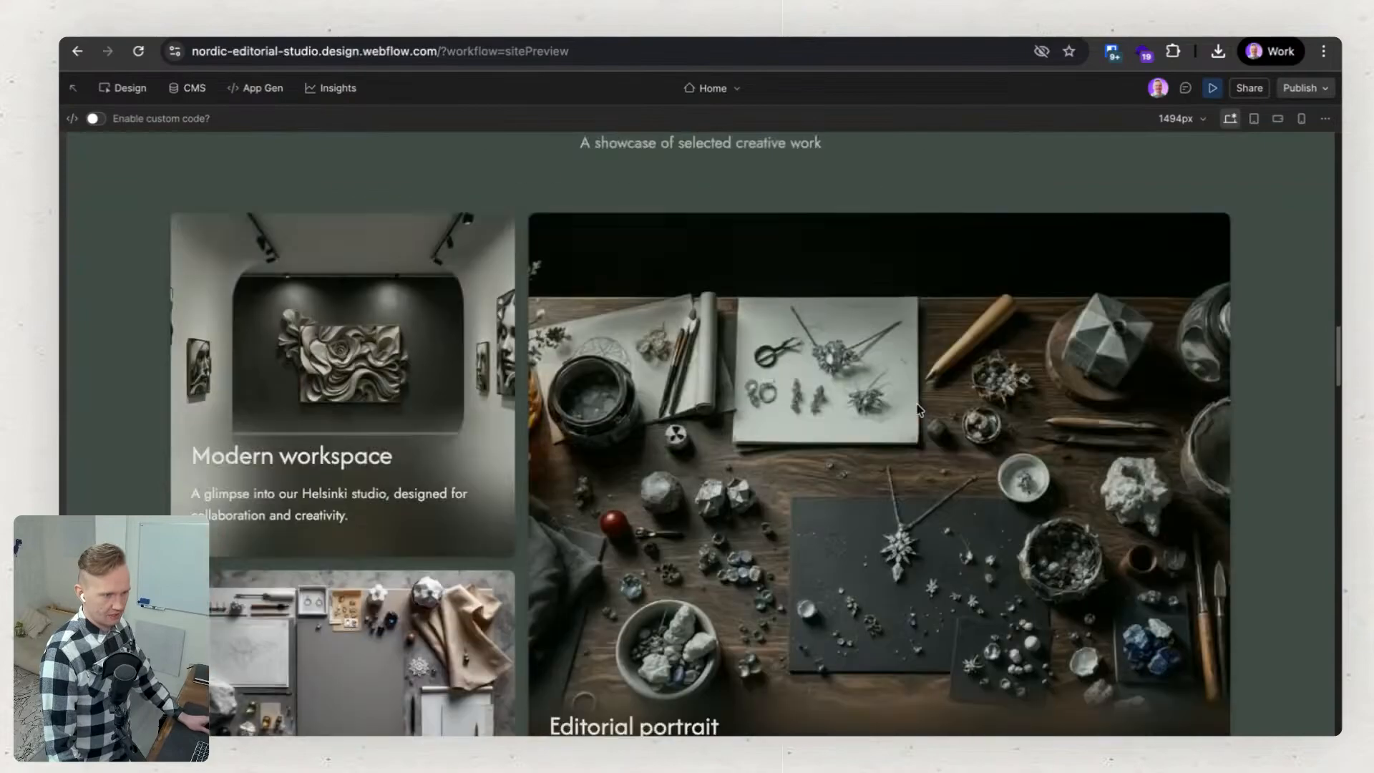
pyautogui.scroll(-10, 919, 410)
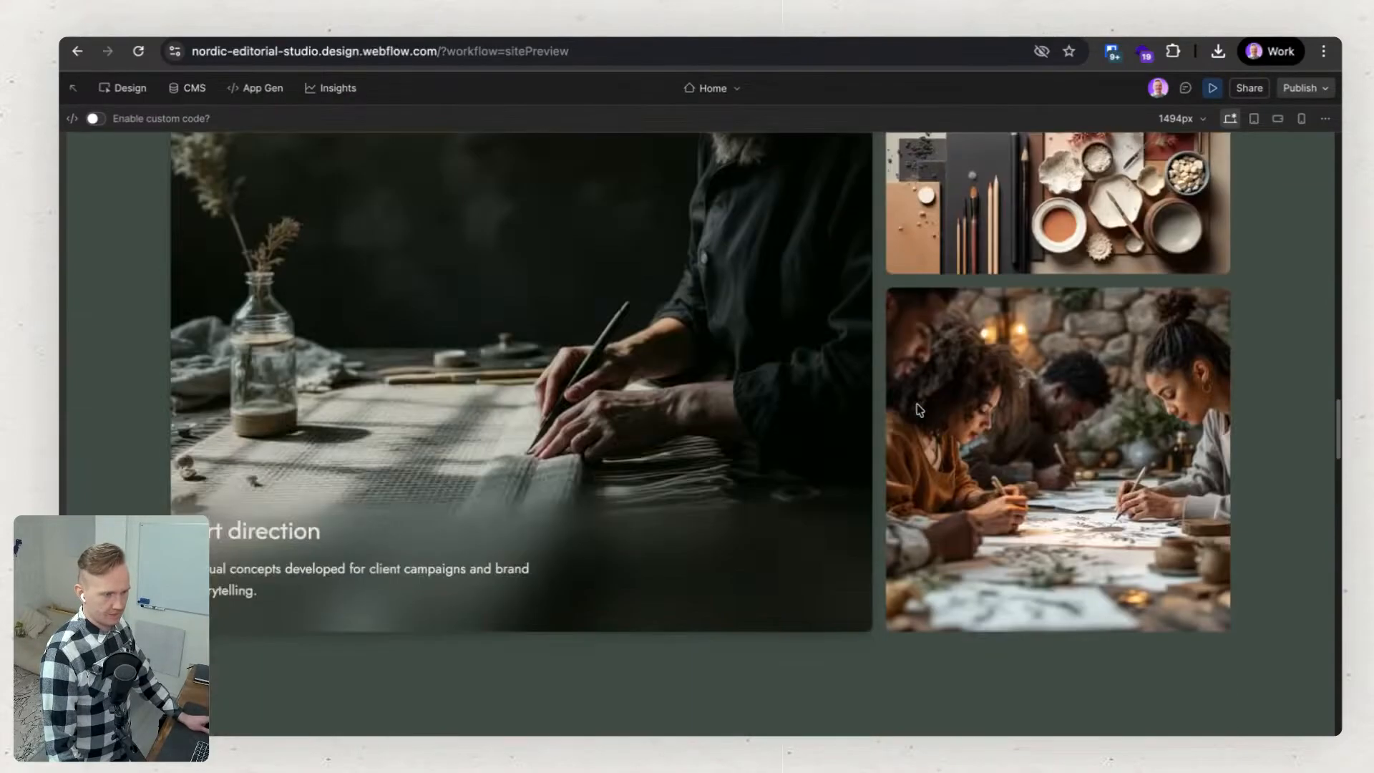
pyautogui.scroll(-10, 920, 410)
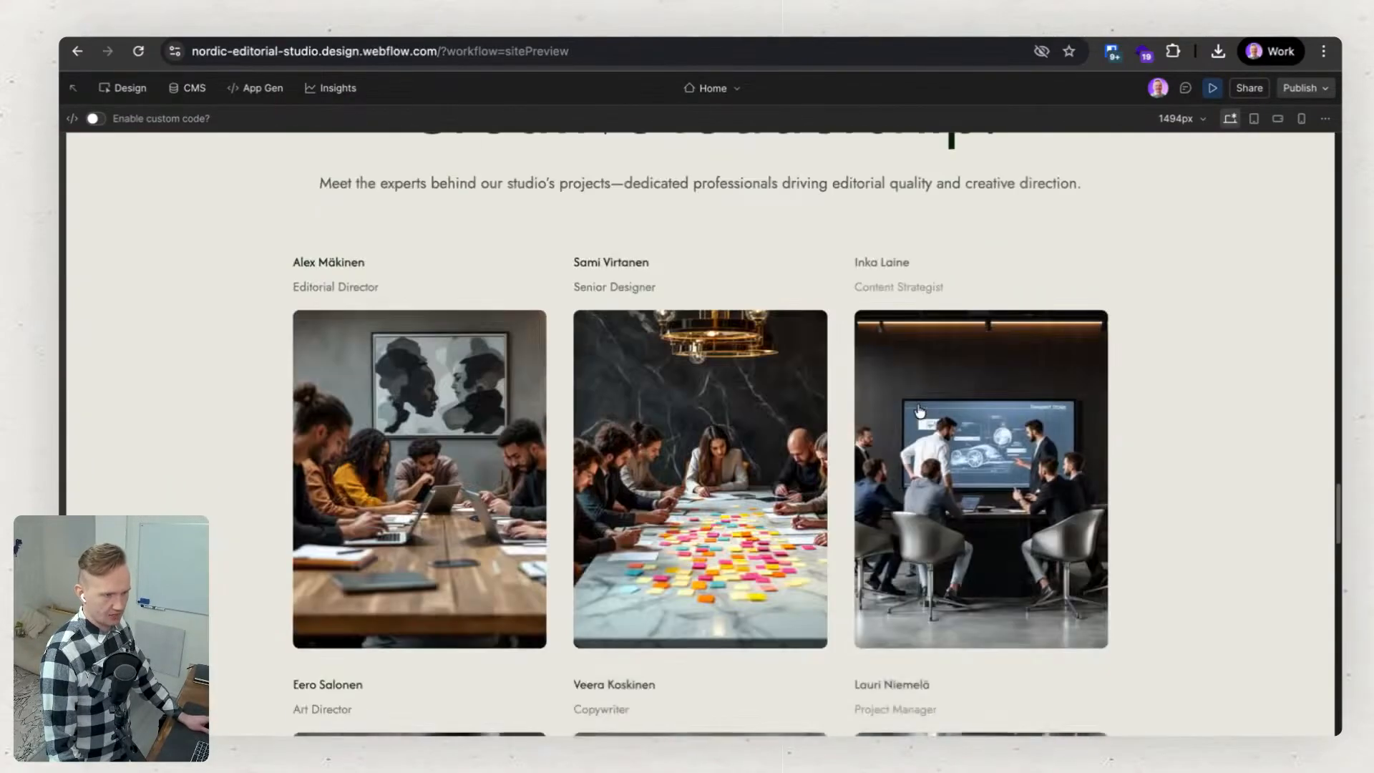
pyautogui.scroll(-10, 920, 410)
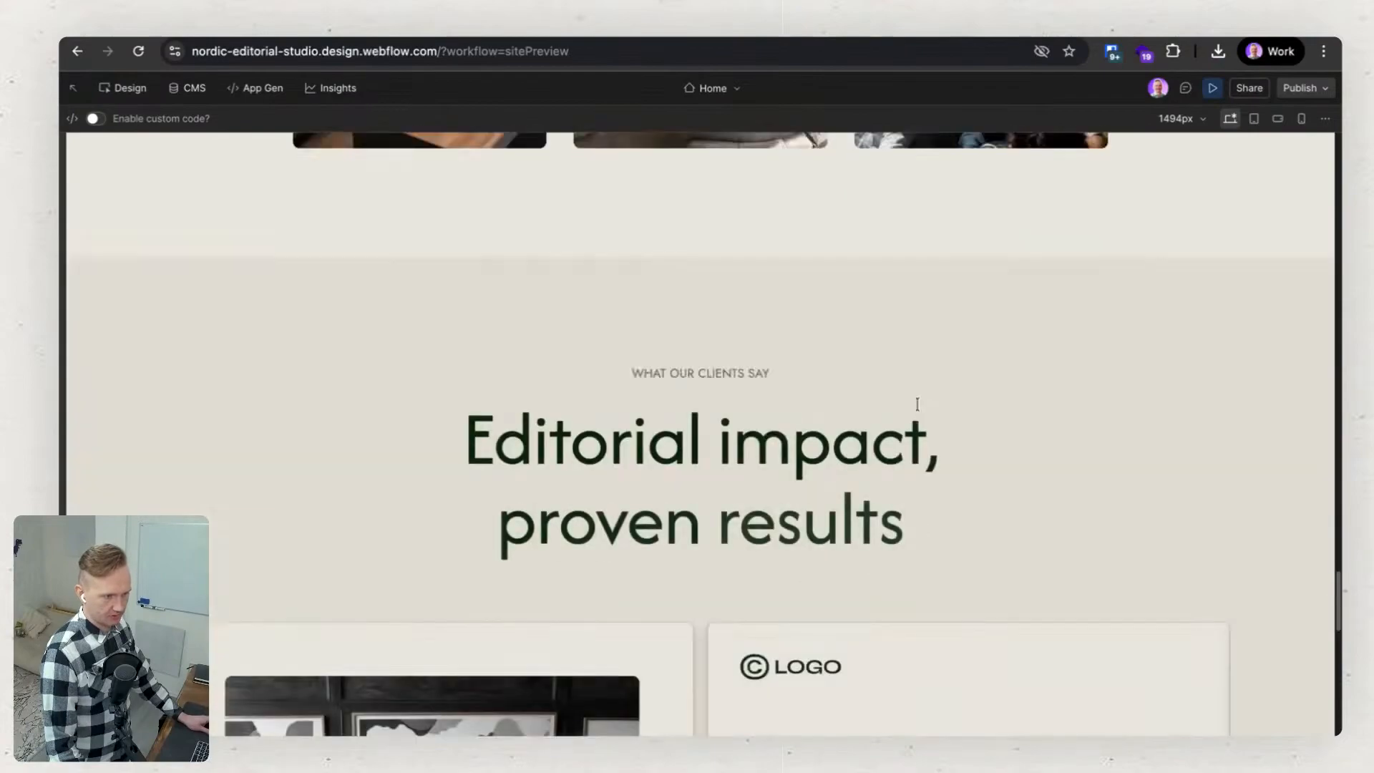
pyautogui.scroll(-10, 919, 410)
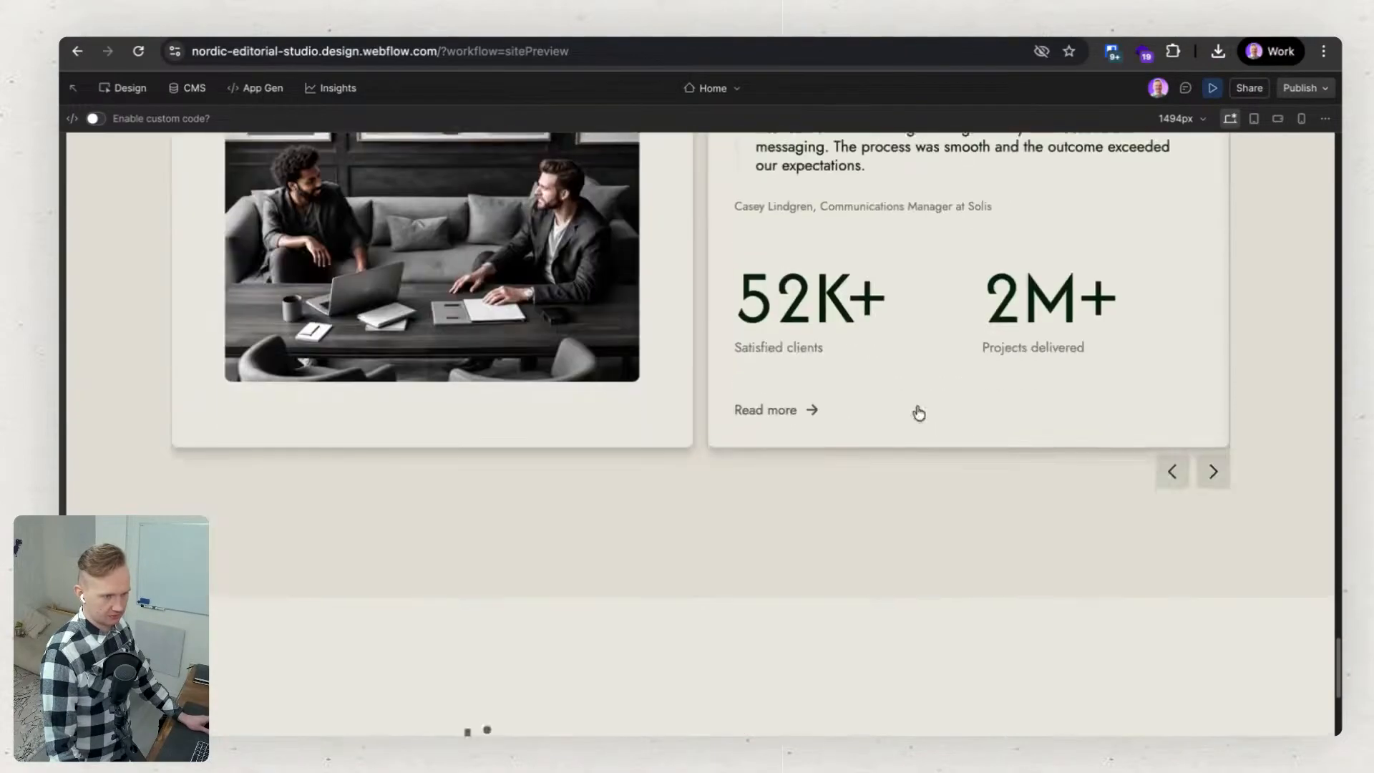
pyautogui.scroll(-10, 1052, 442)
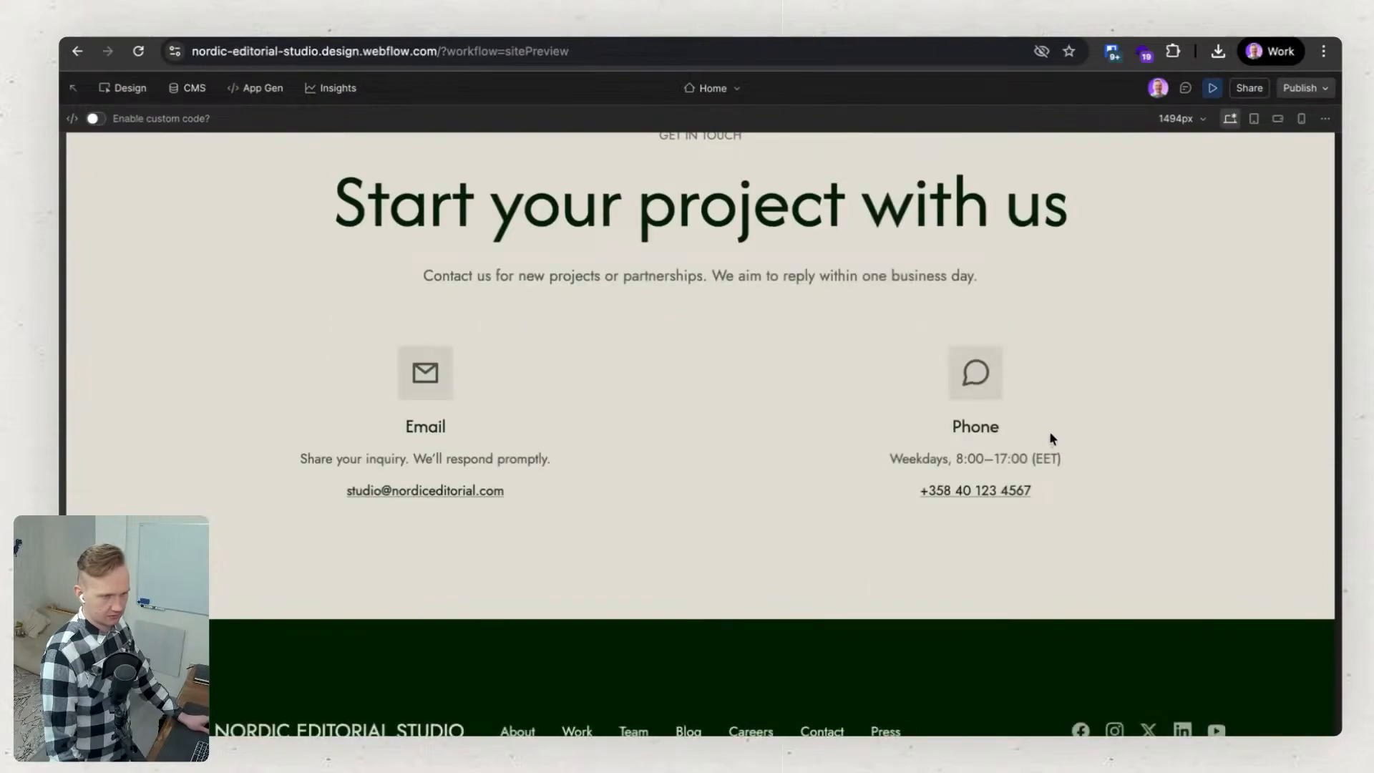
pyautogui.scroll(20, 1049, 431)
pyautogui.scroll(15, 1044, 462)
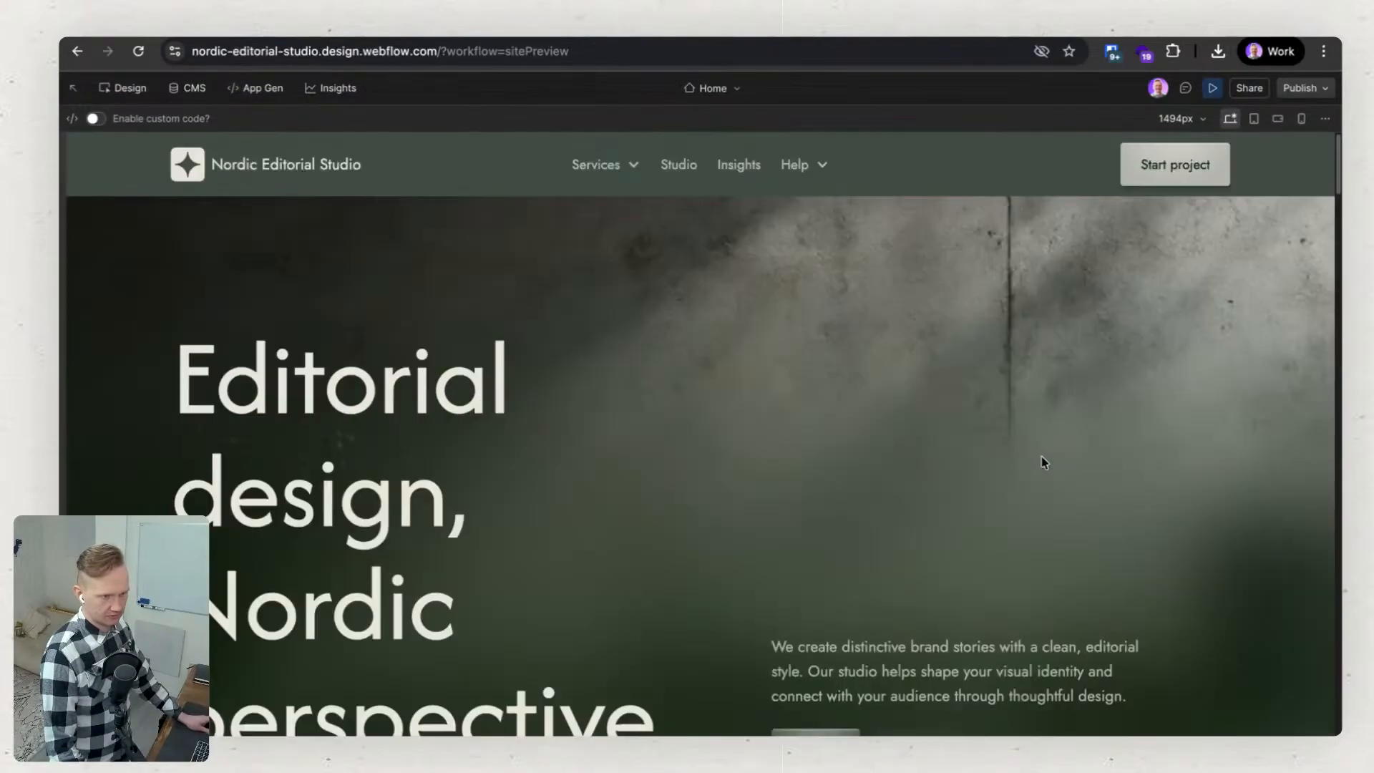
# Check the Help and Services dropdowns in the previewed navigation and exit the preview.
pyautogui.click(812, 170)
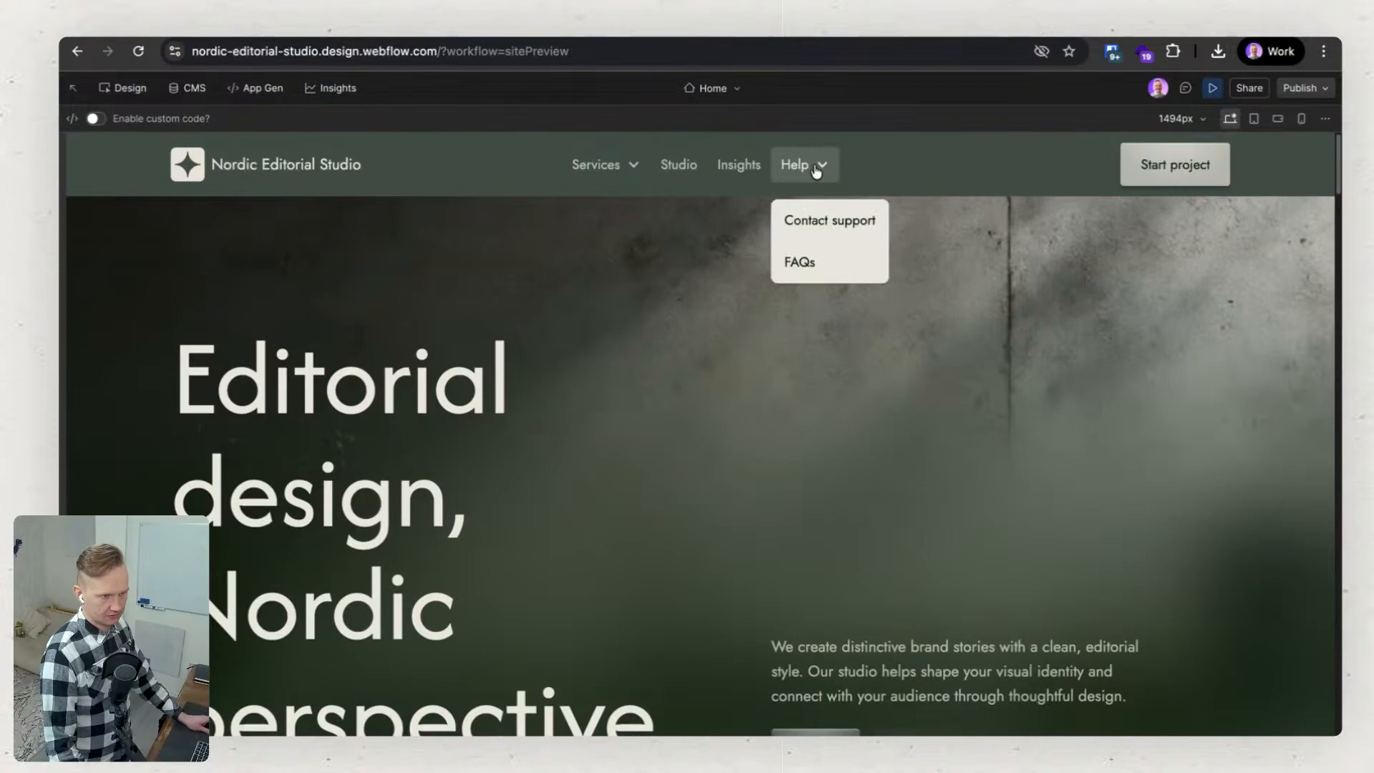
pyautogui.moveTo(628, 174)
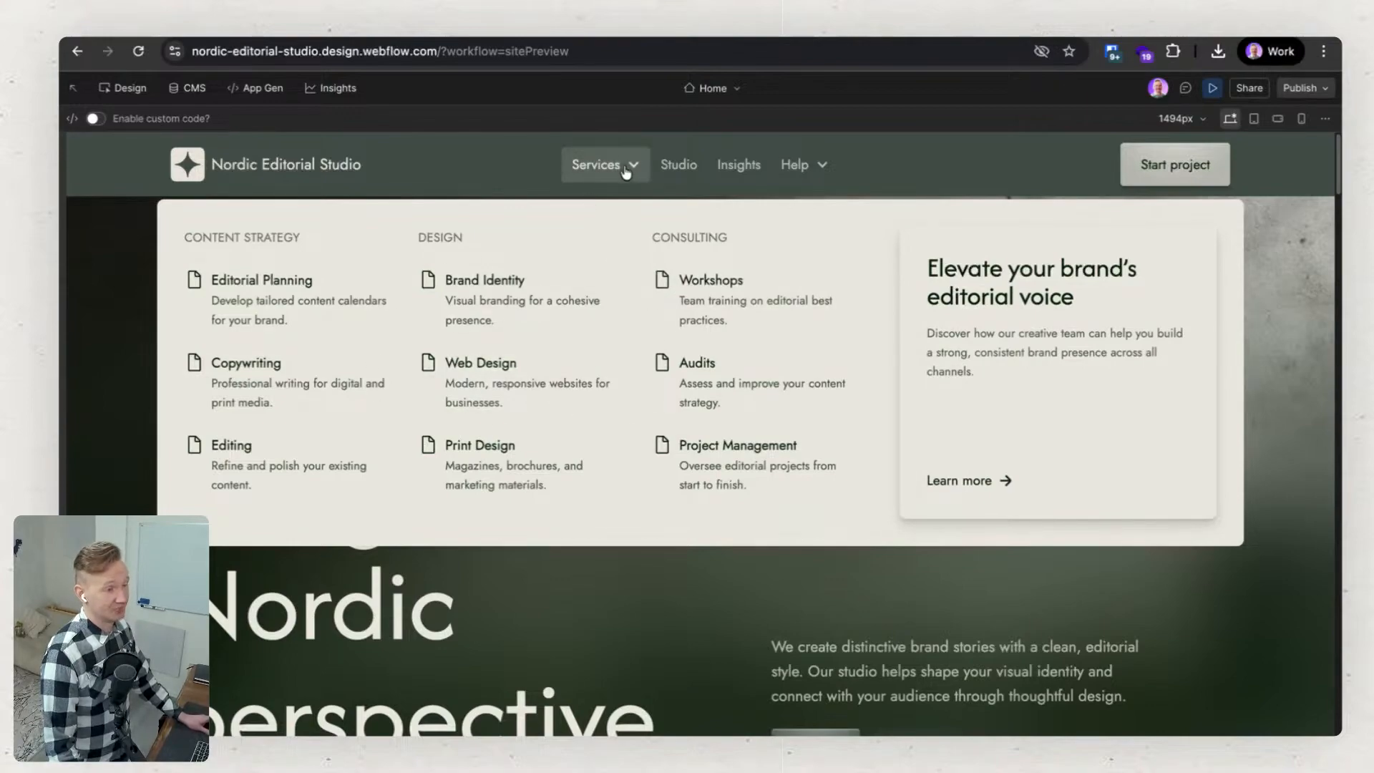
pyautogui.click(713, 586)
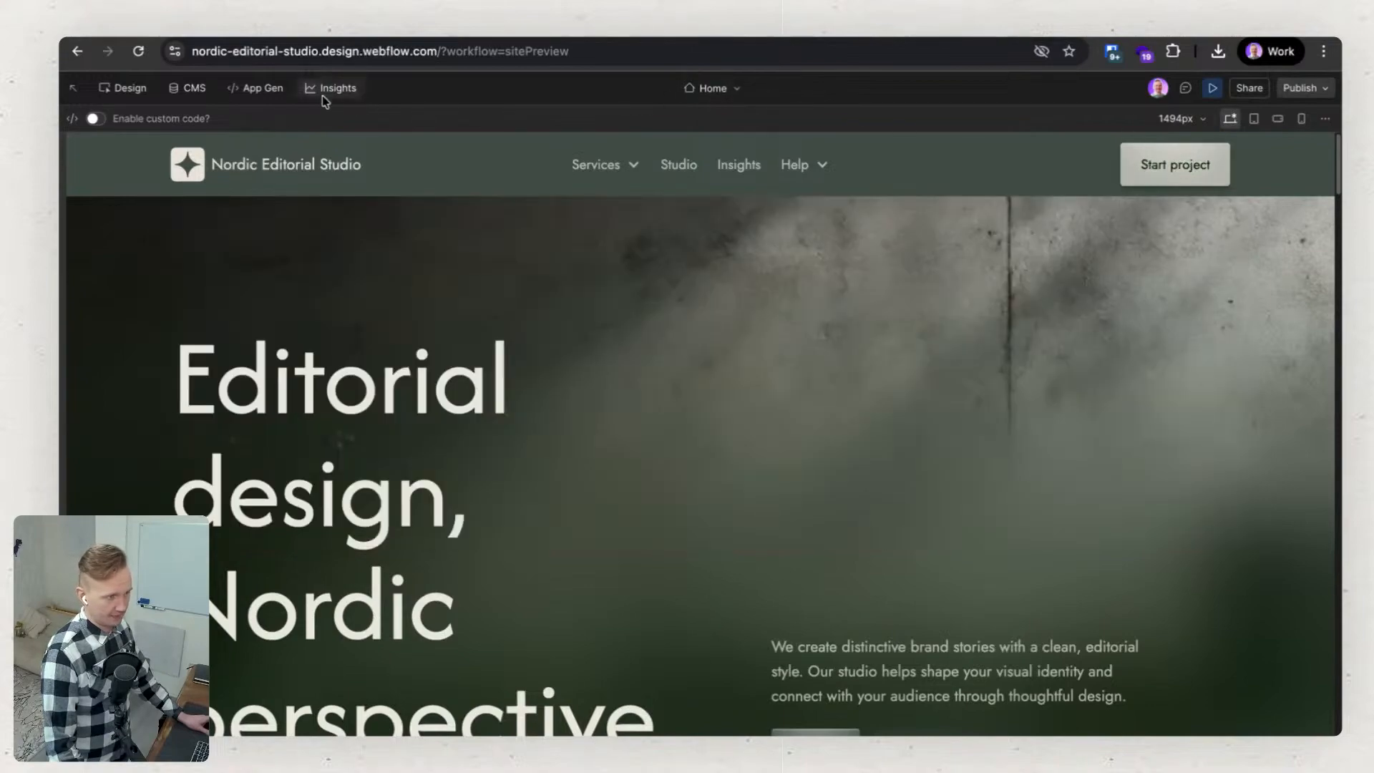
pyautogui.click(1208, 88)
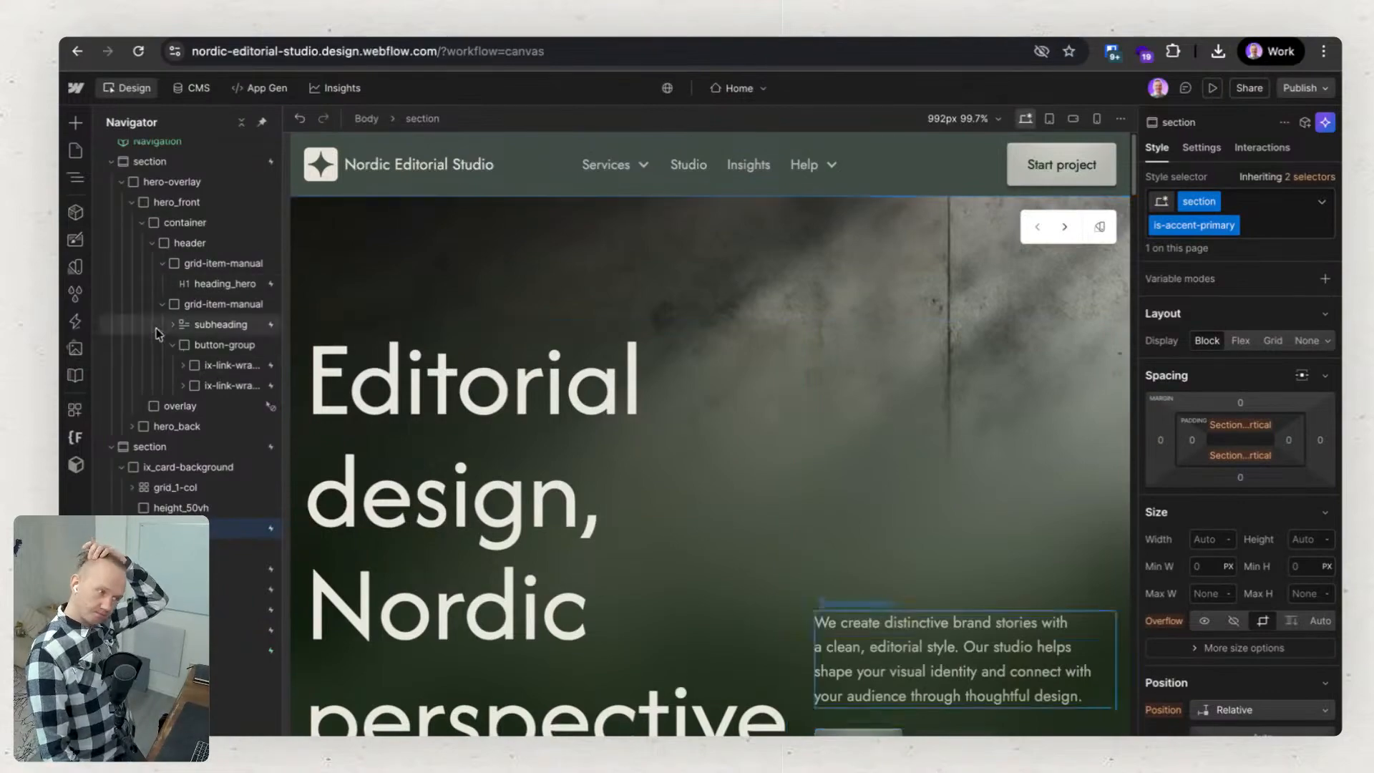
# Collapse the first two sections in the element tree and open the Home page's settings.
pyautogui.click(112, 163)
pyautogui.click(112, 181)
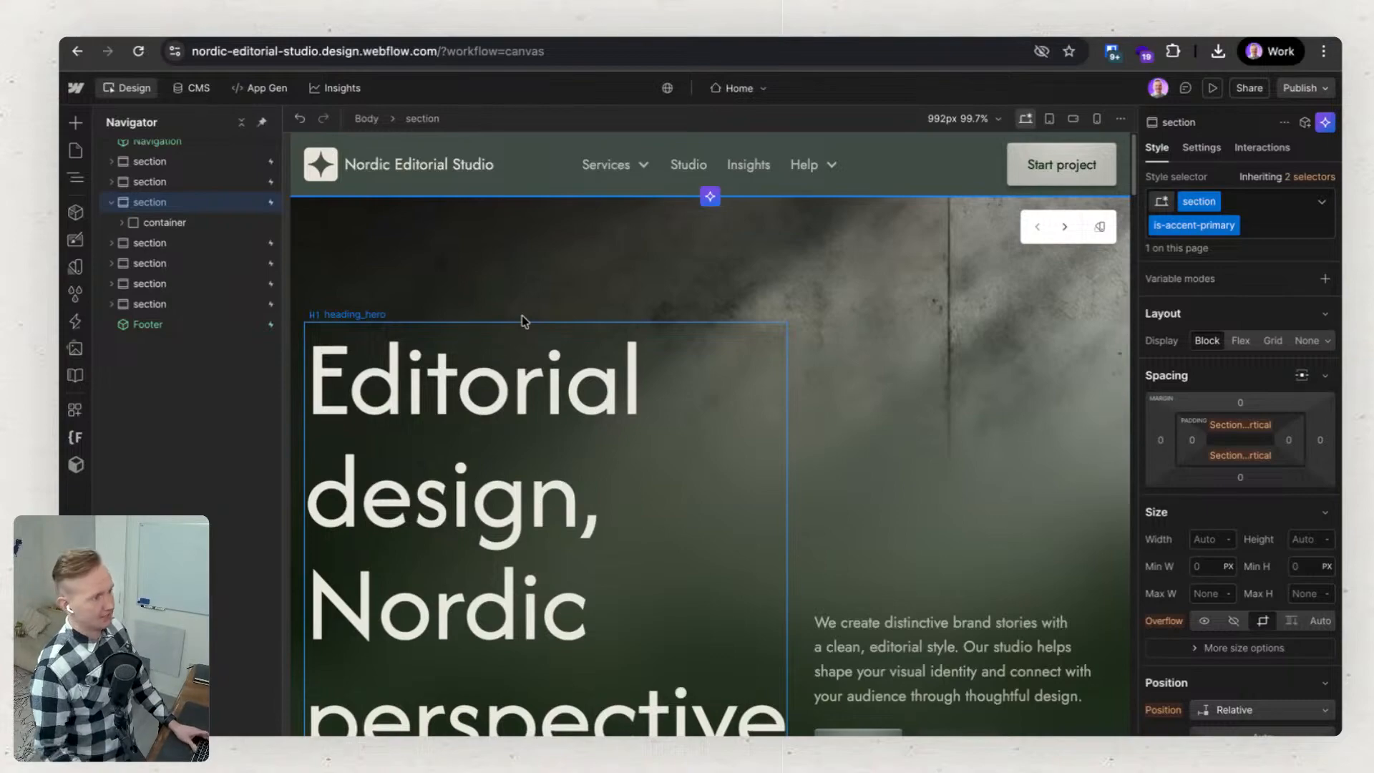
pyautogui.scroll(-1, 500, 309)
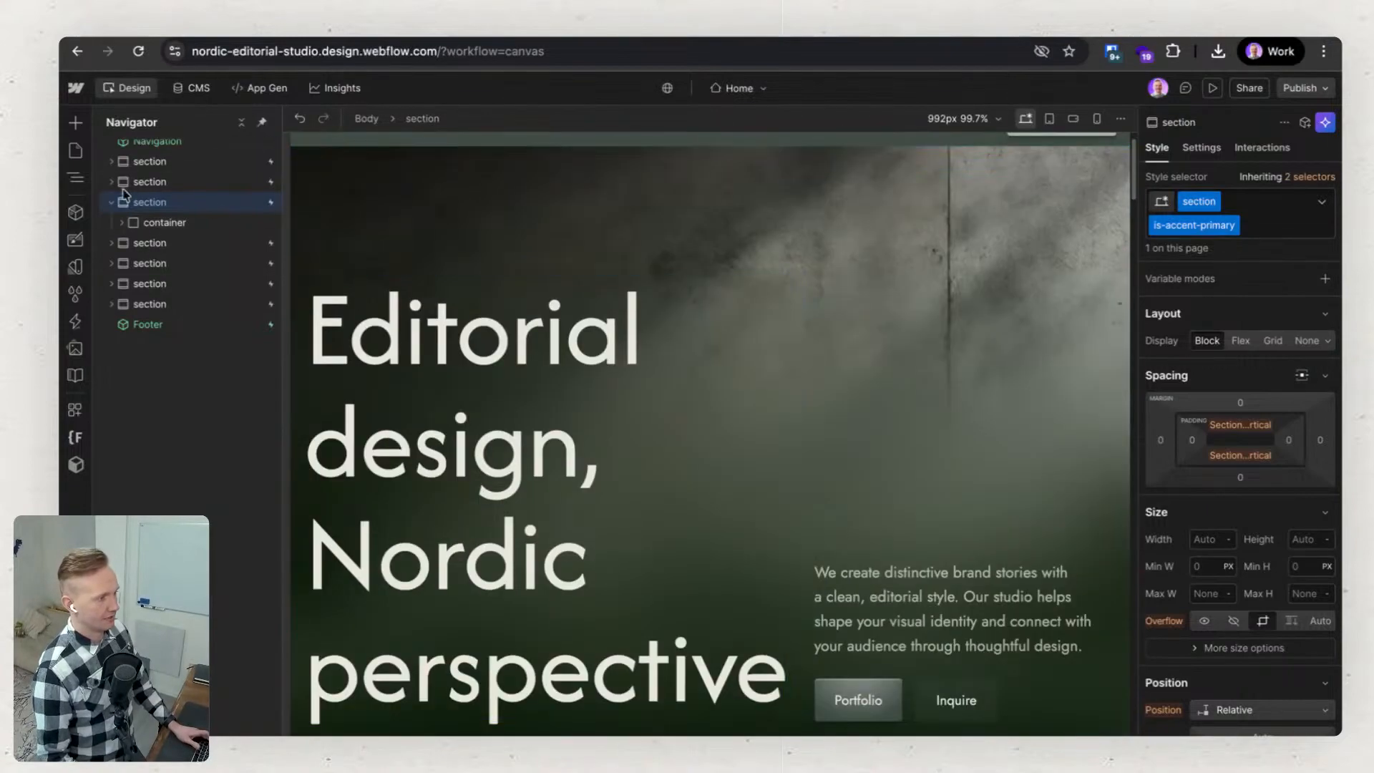
pyautogui.click(77, 155)
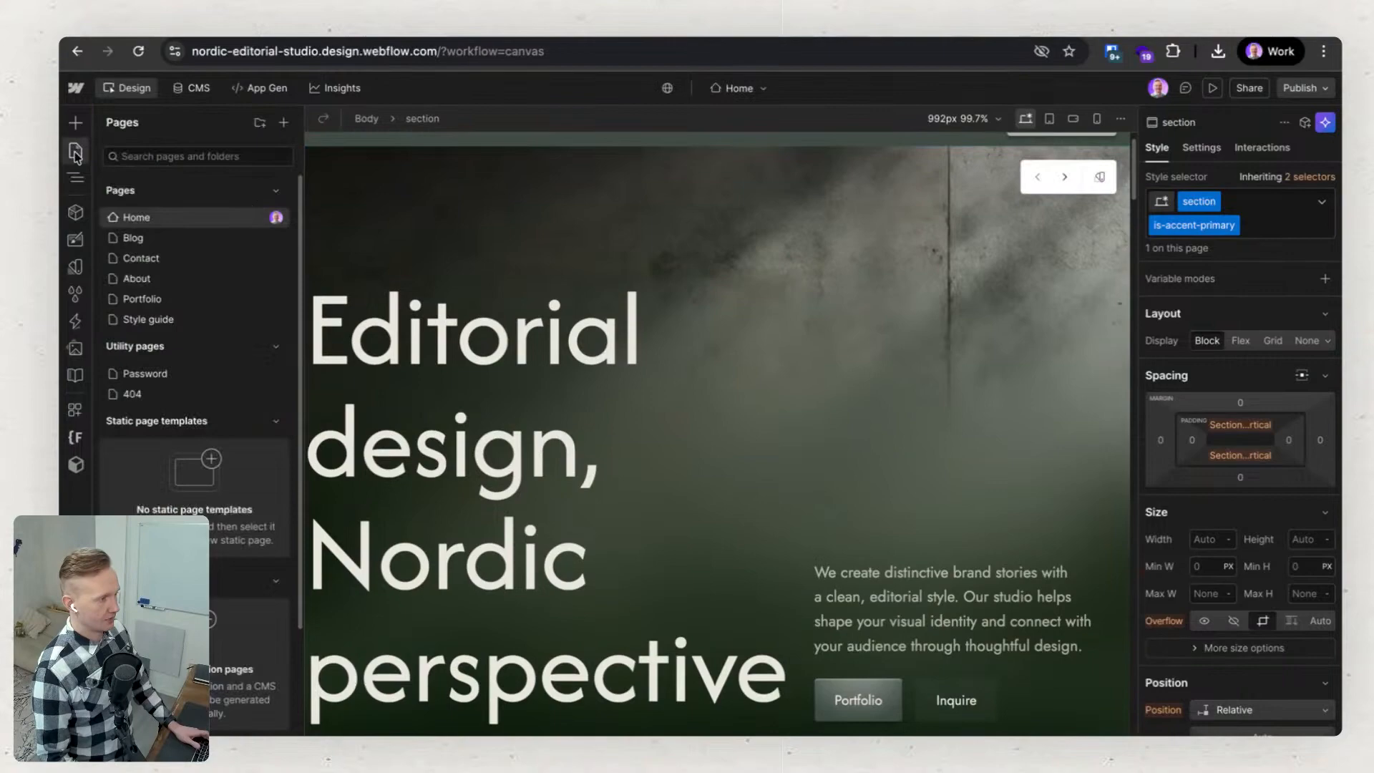
pyautogui.click(254, 217)
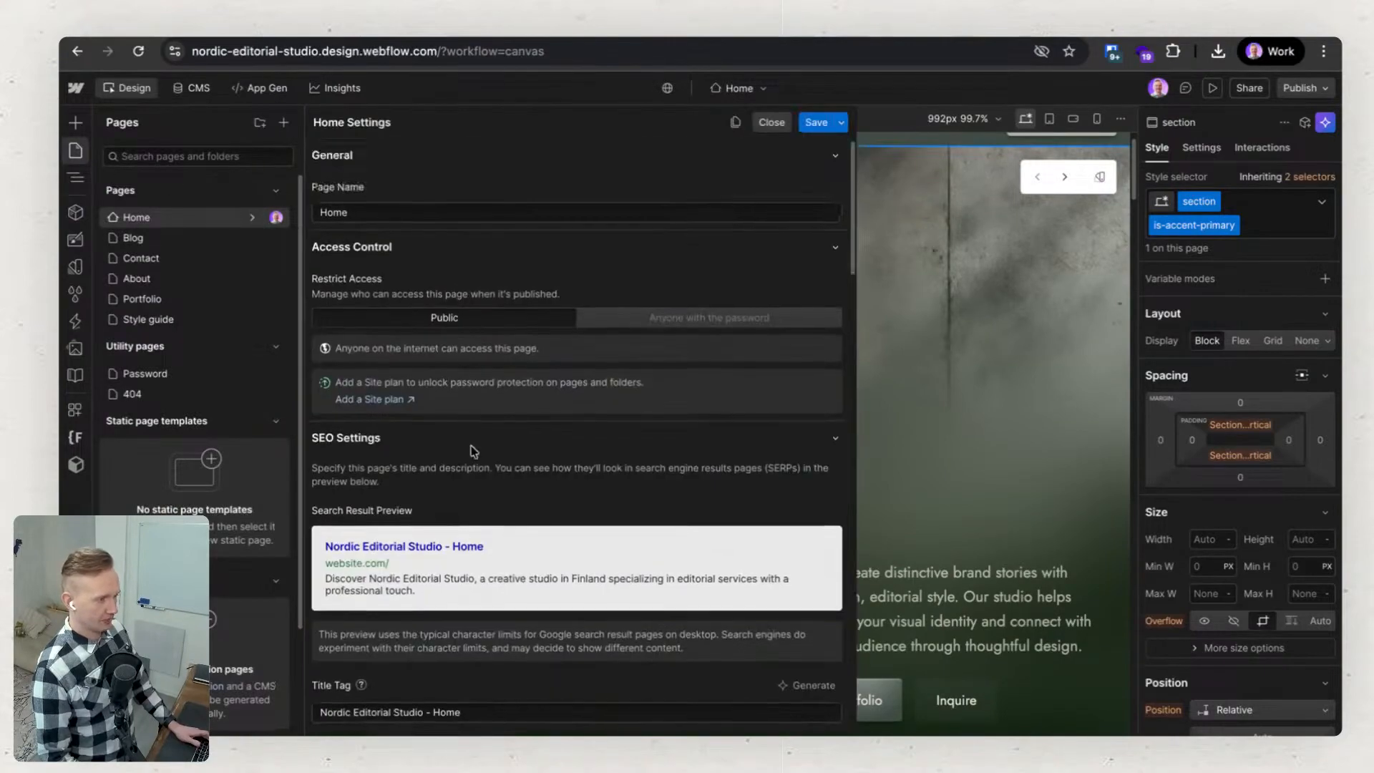
# Review the Home page's SEO, Open Graph and site search settings and try to generate its JSON-LD schema markup.
pyautogui.scroll(-3, 401, 437)
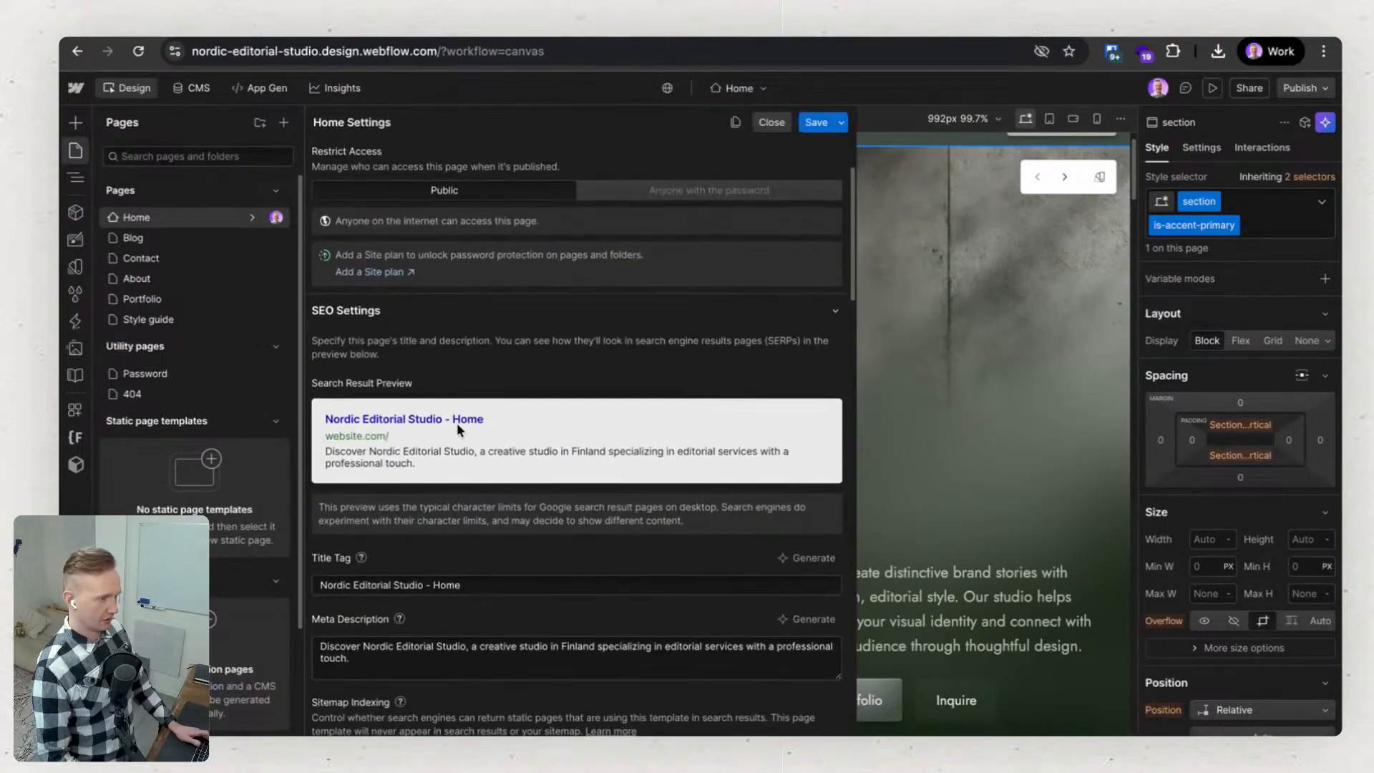
pyautogui.scroll(-3, 458, 424)
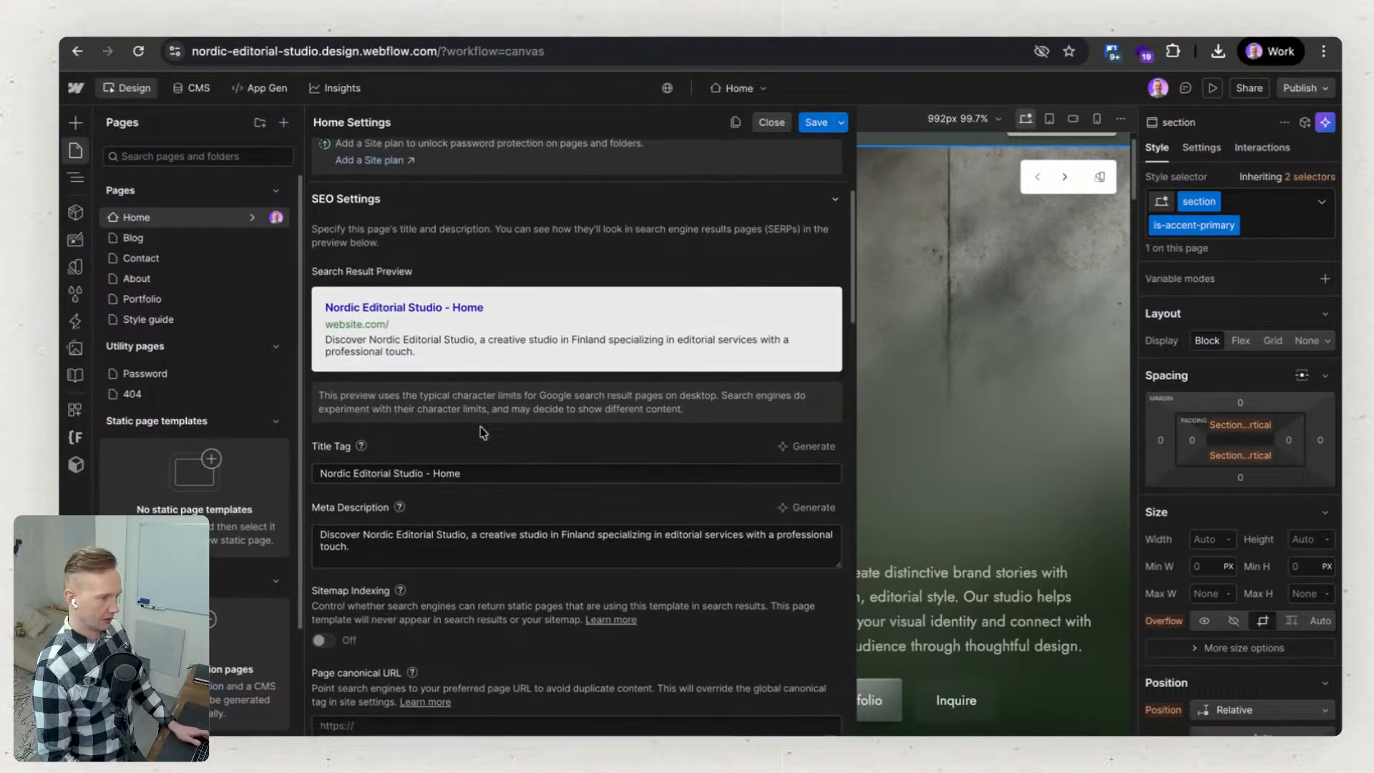
pyautogui.scroll(-15, 481, 431)
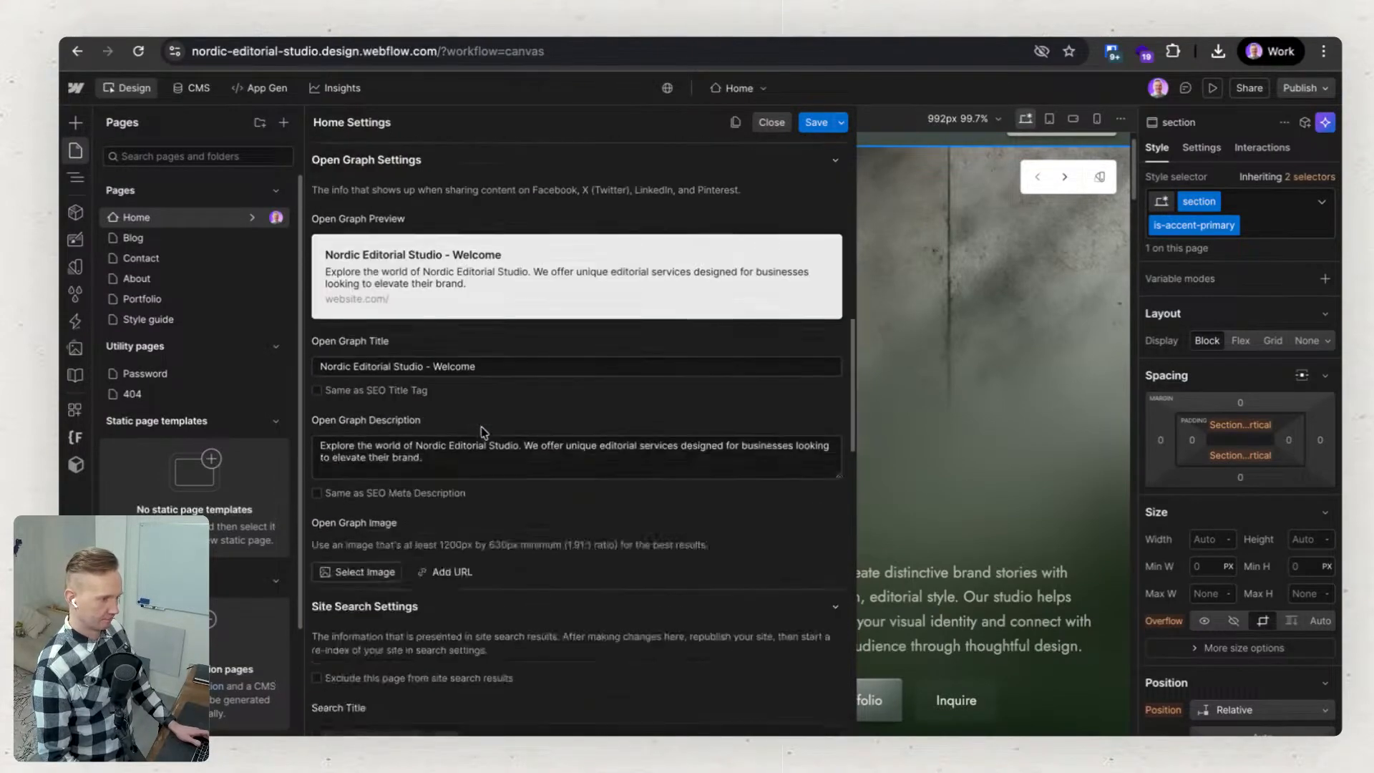
pyautogui.scroll(-15, 480, 430)
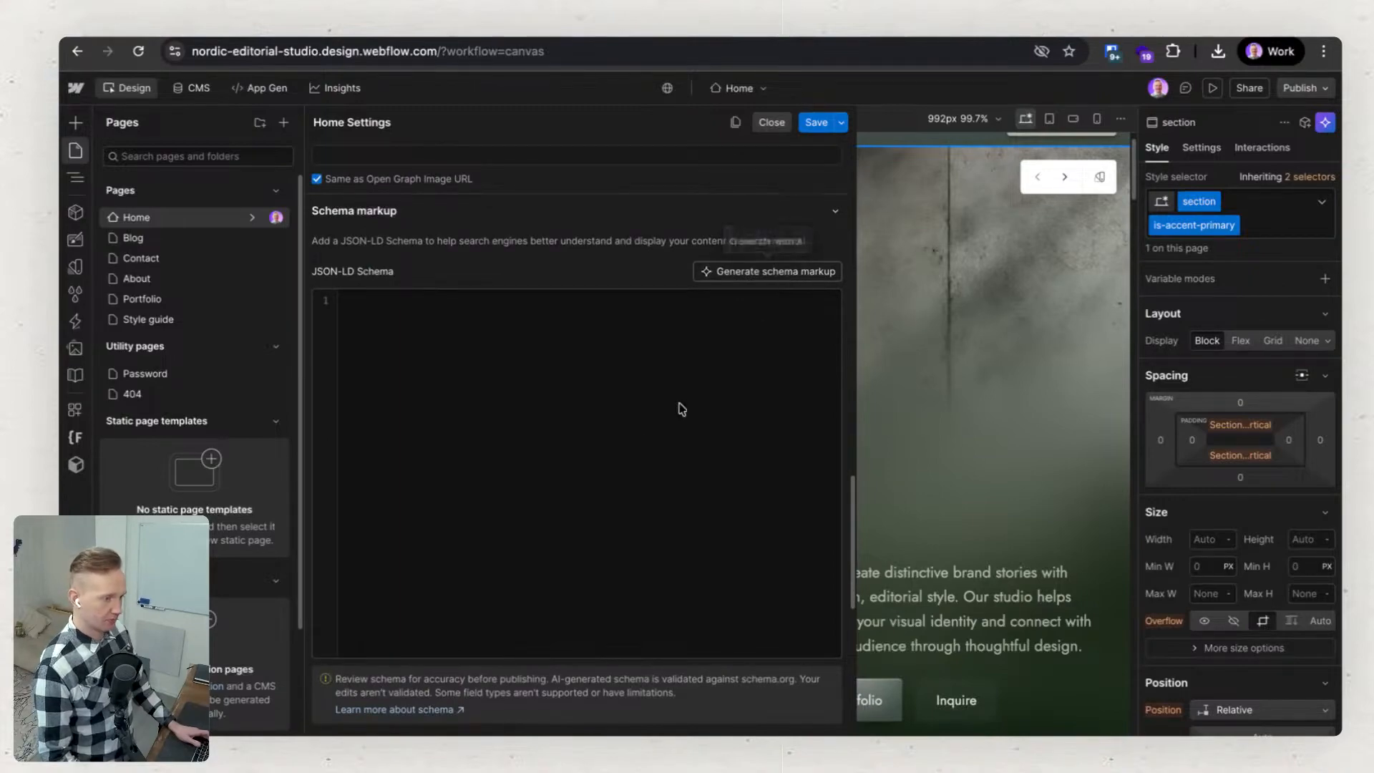
pyautogui.scroll(-10, 576, 426)
pyautogui.scroll(5, 578, 425)
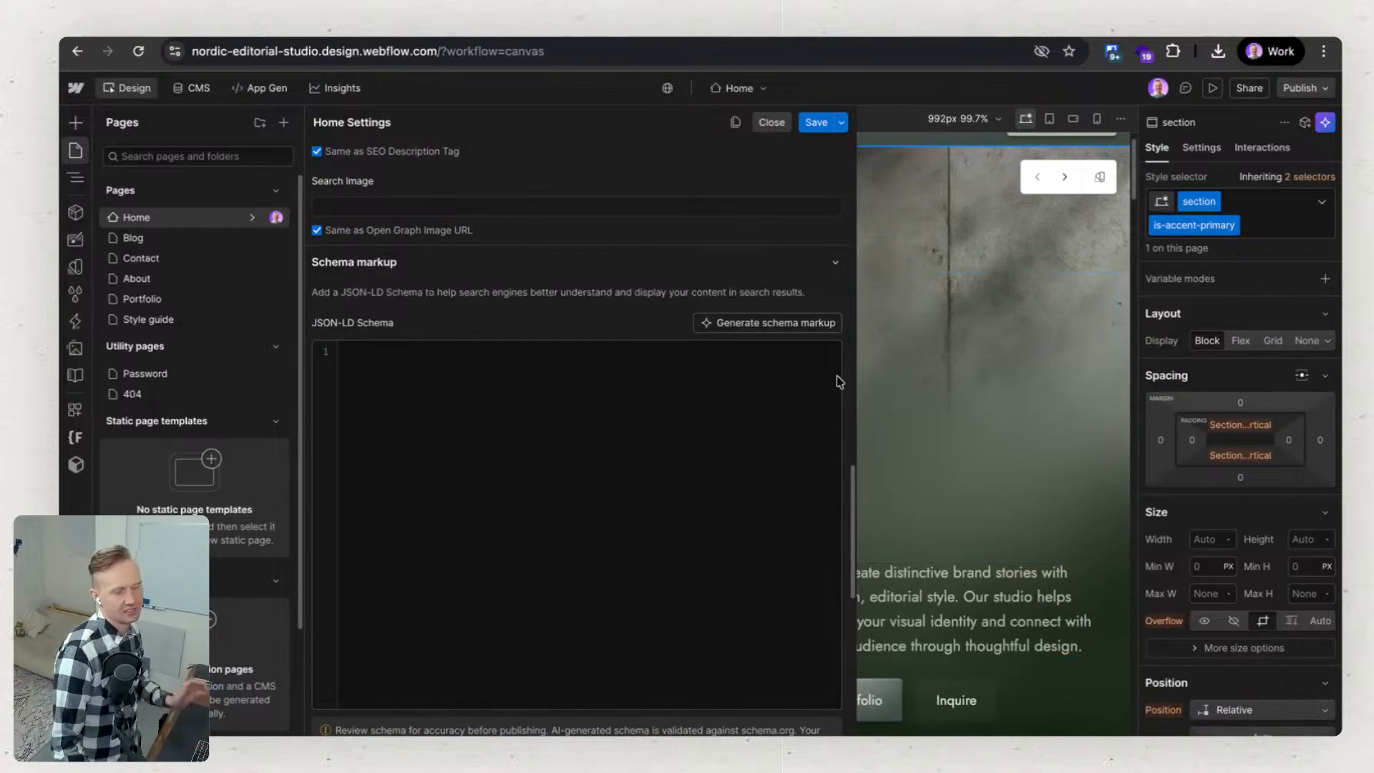
pyautogui.click(790, 329)
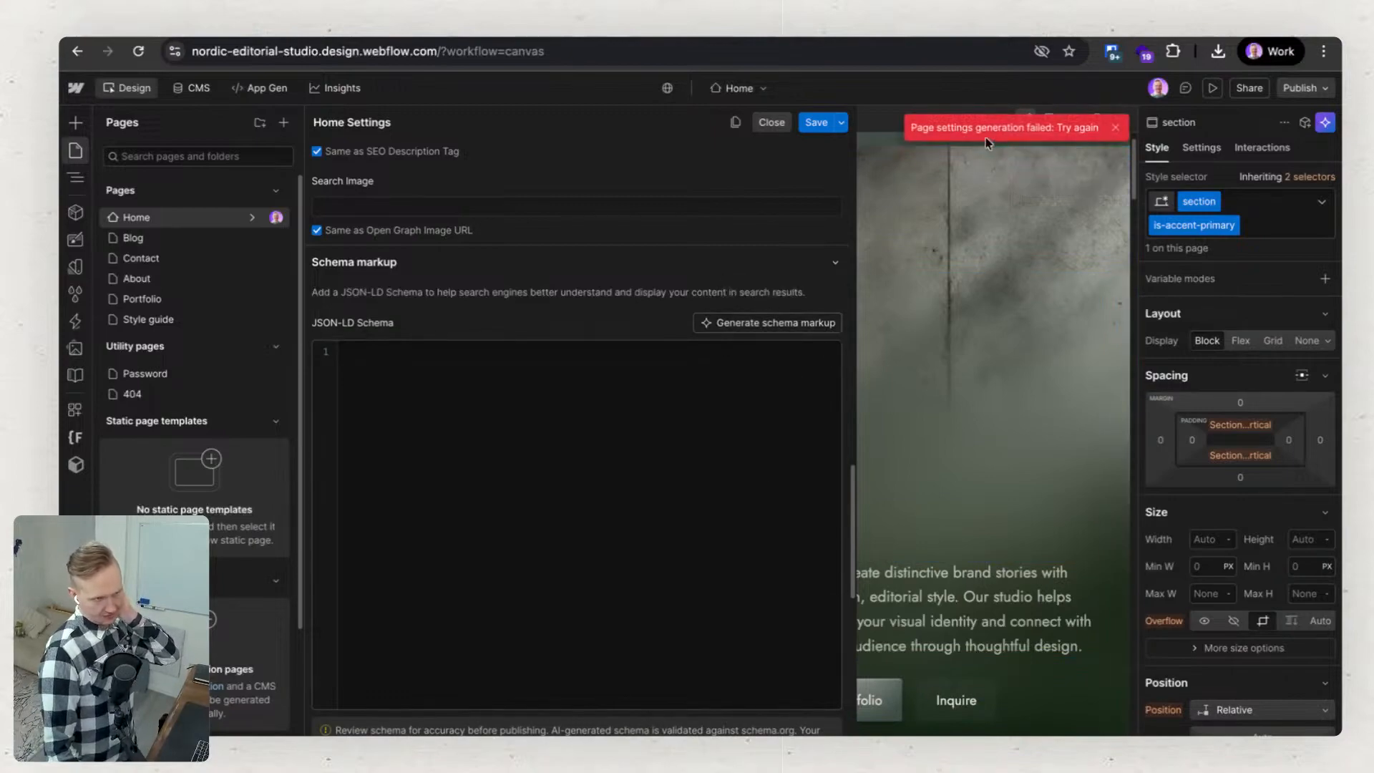
# Leave the Home page's settings and publish the site to the staging domain nordic-editorial-studio.webflow.io.
pyautogui.click(1046, 270)
pyautogui.click(1299, 87)
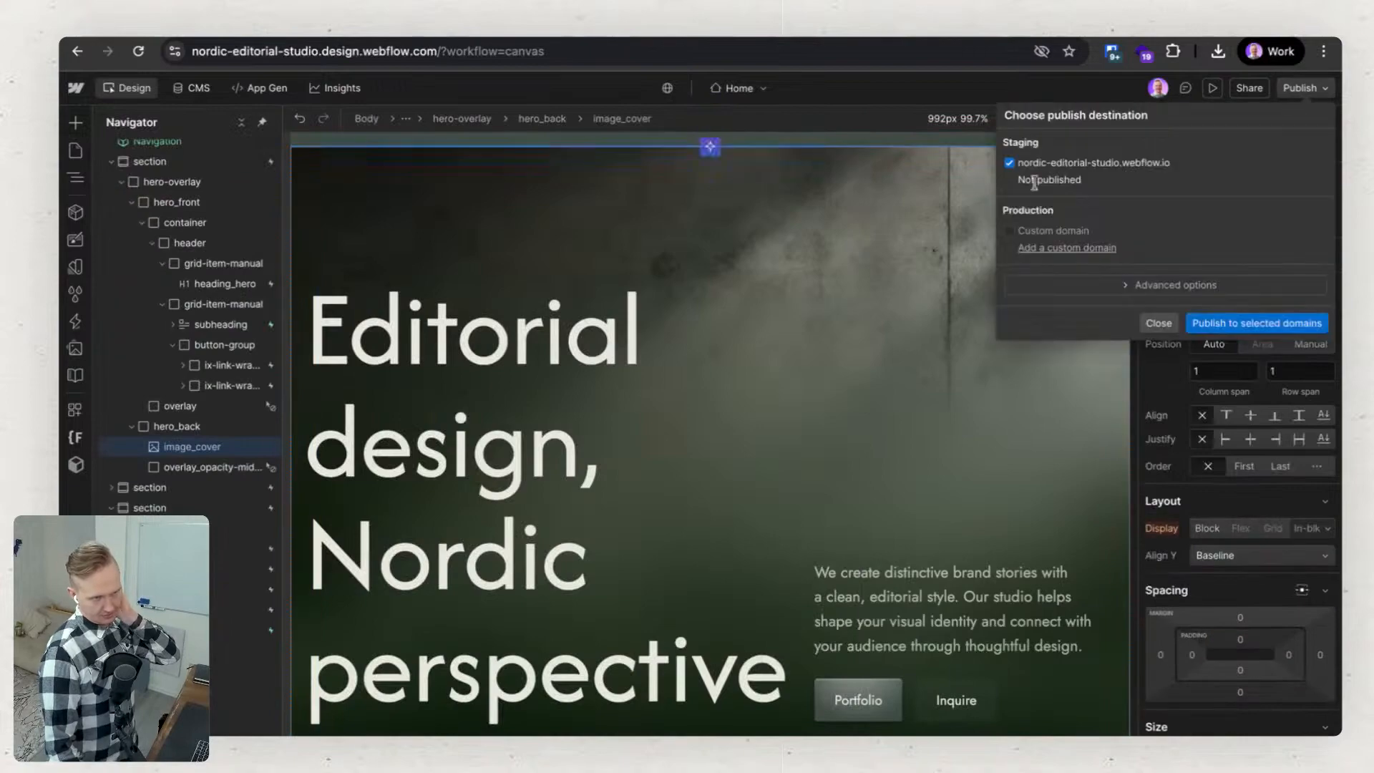
pyautogui.click(1257, 323)
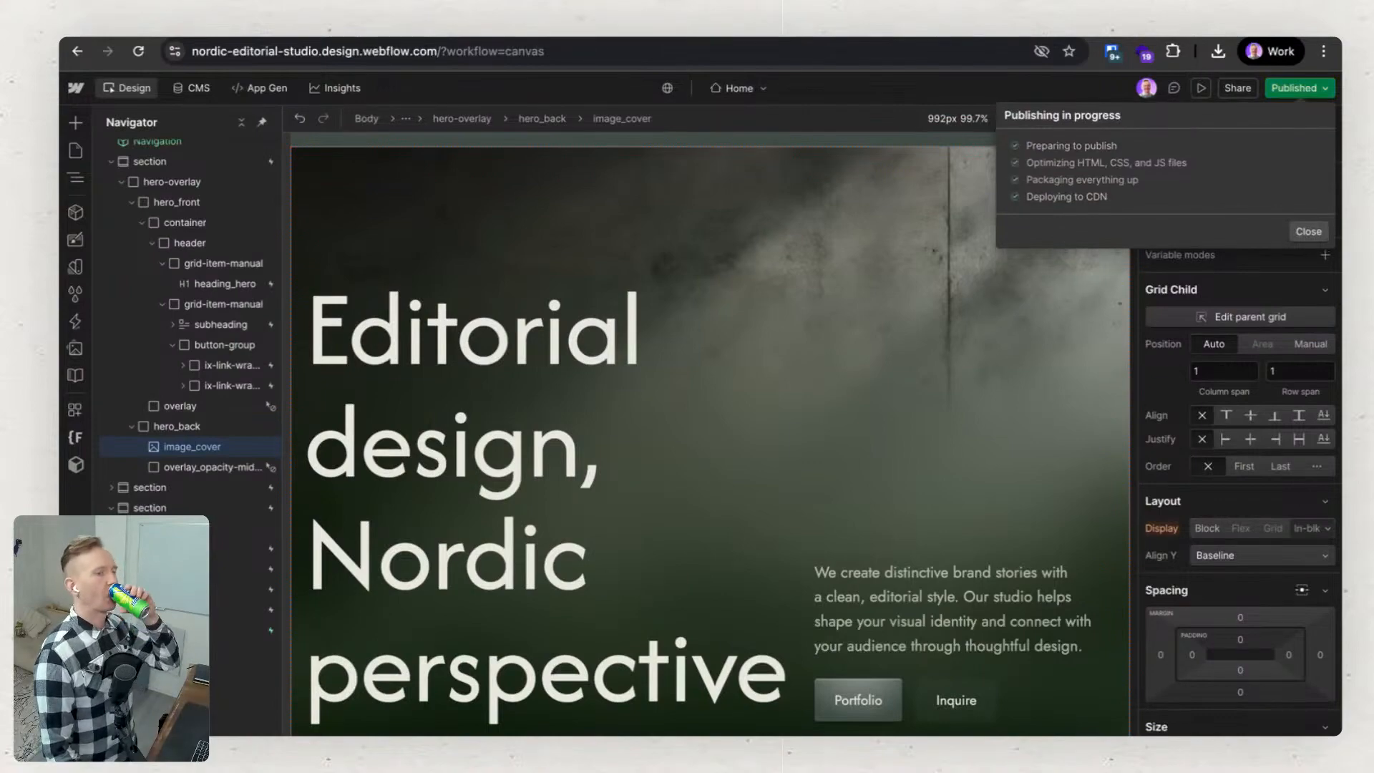
# Reopen the Home page's settings and try again to generate the JSON-LD schema markup.
pyautogui.click(77, 151)
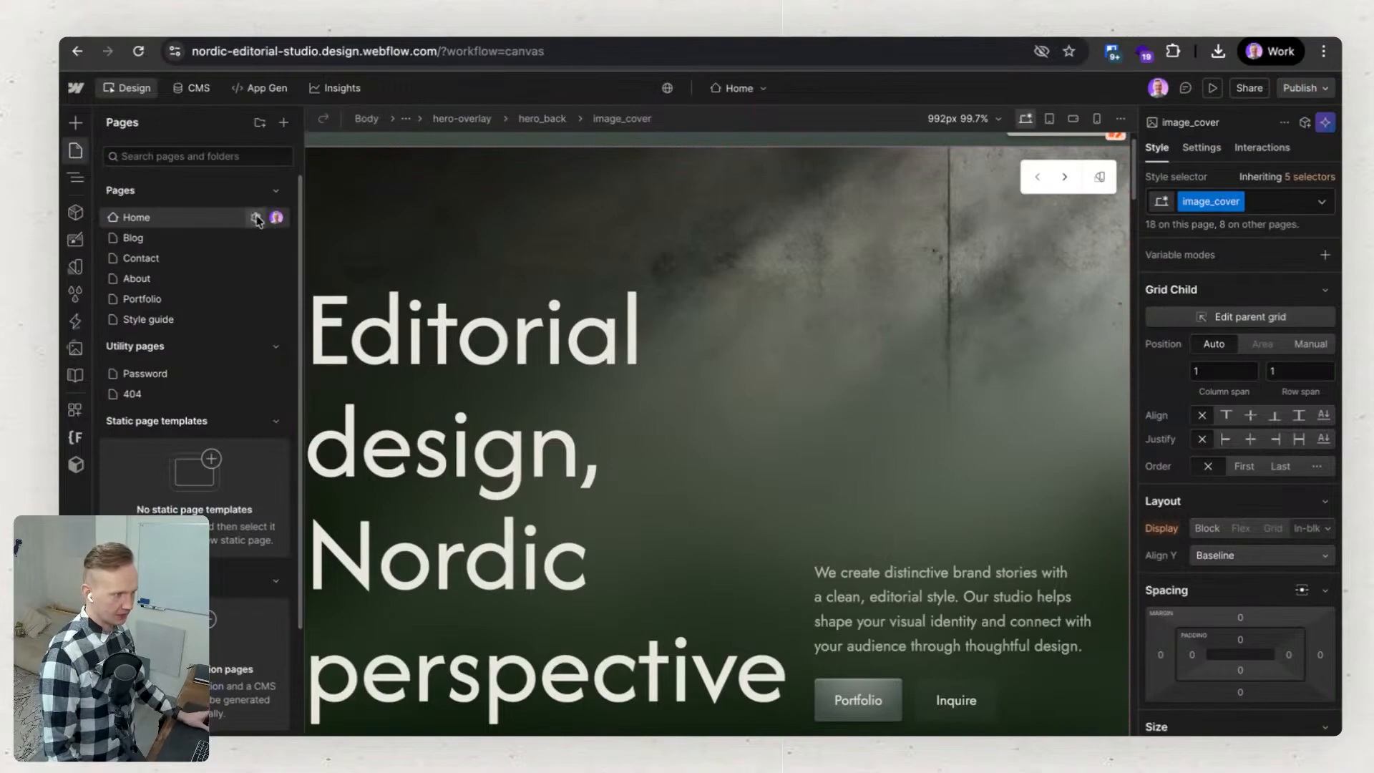
pyautogui.click(256, 218)
pyautogui.scroll(-12, 571, 420)
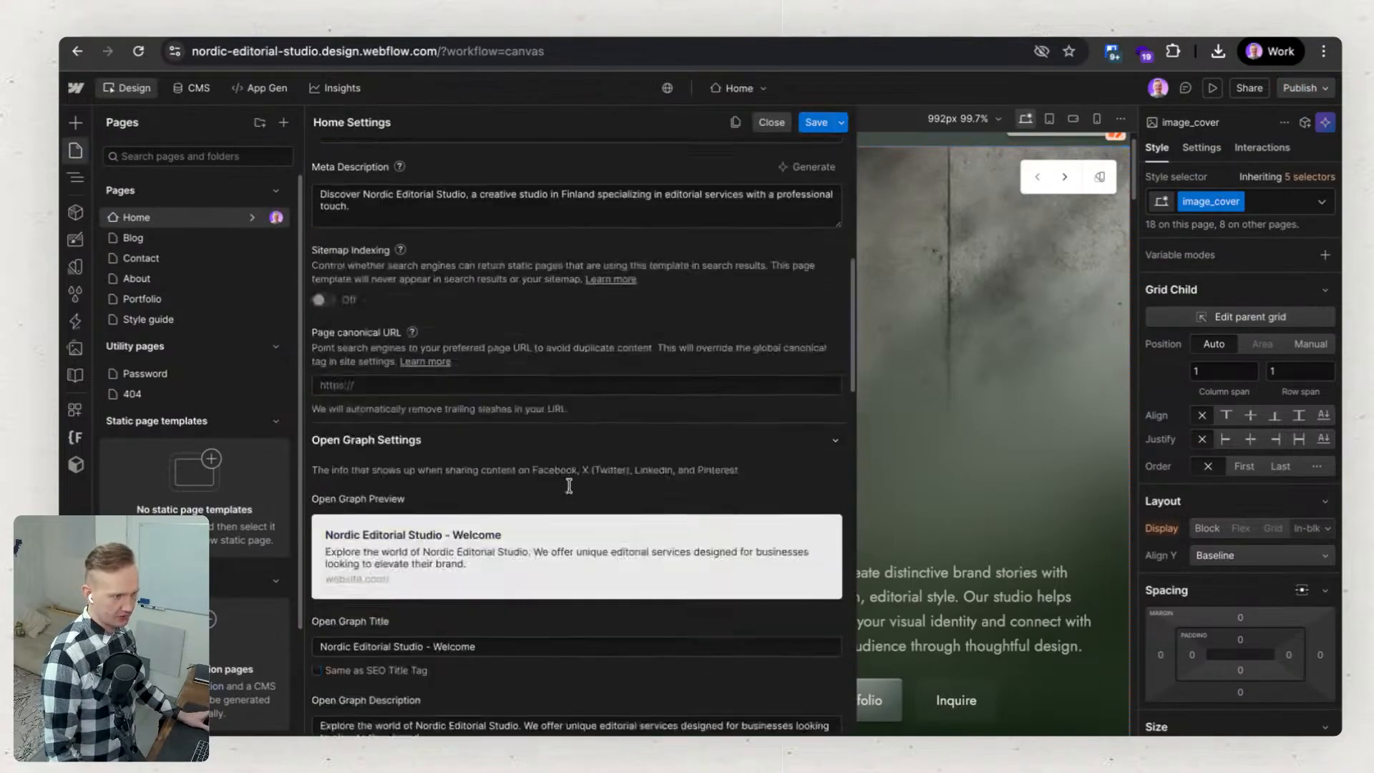
pyautogui.scroll(-5, 572, 492)
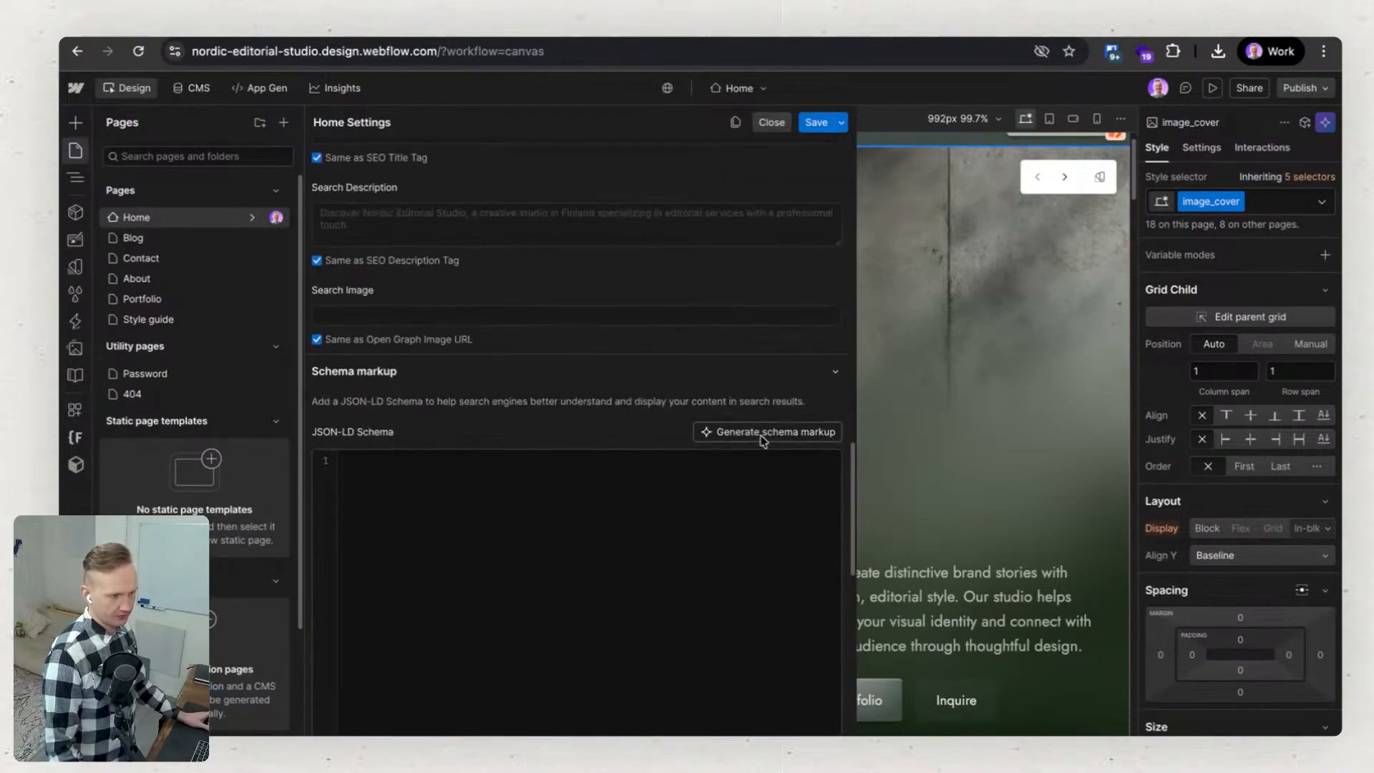
pyautogui.scroll(-2, 763, 439)
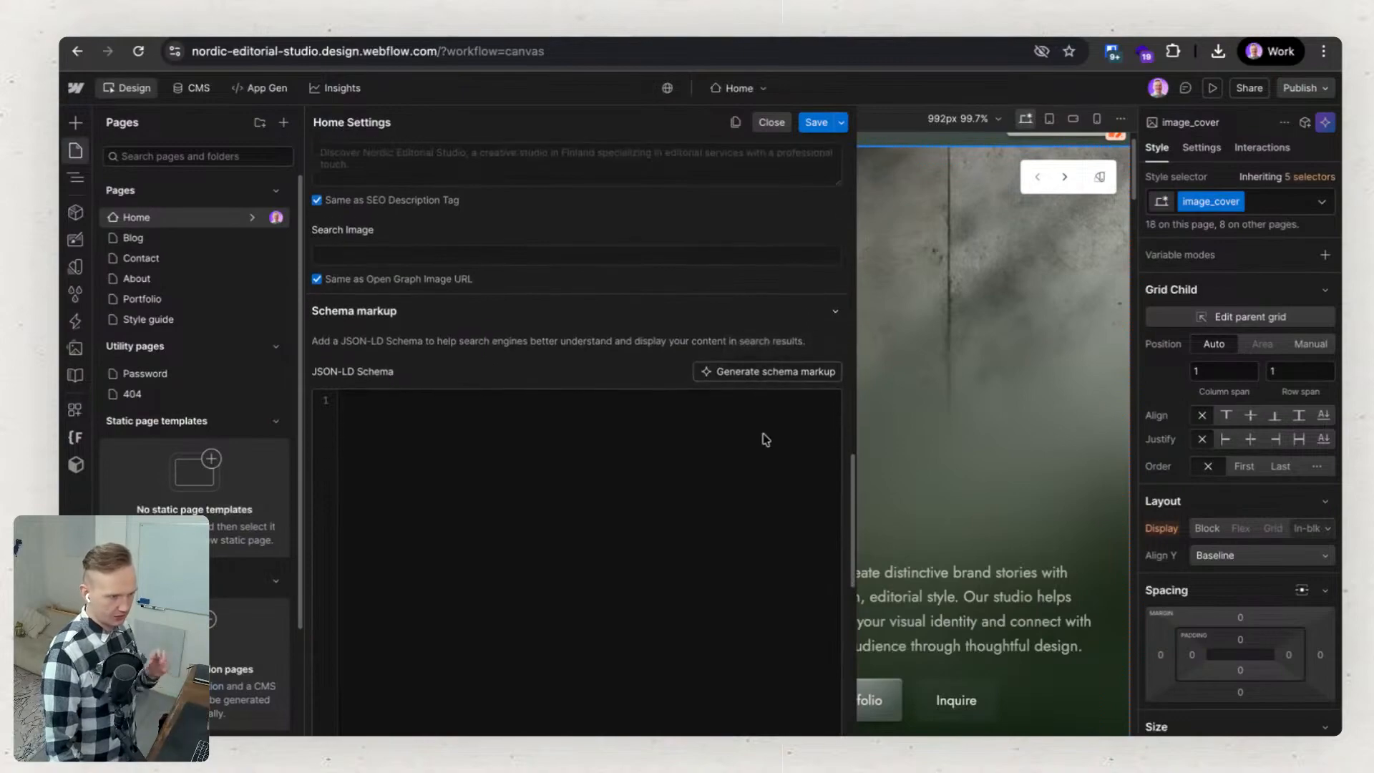
pyautogui.click(772, 350)
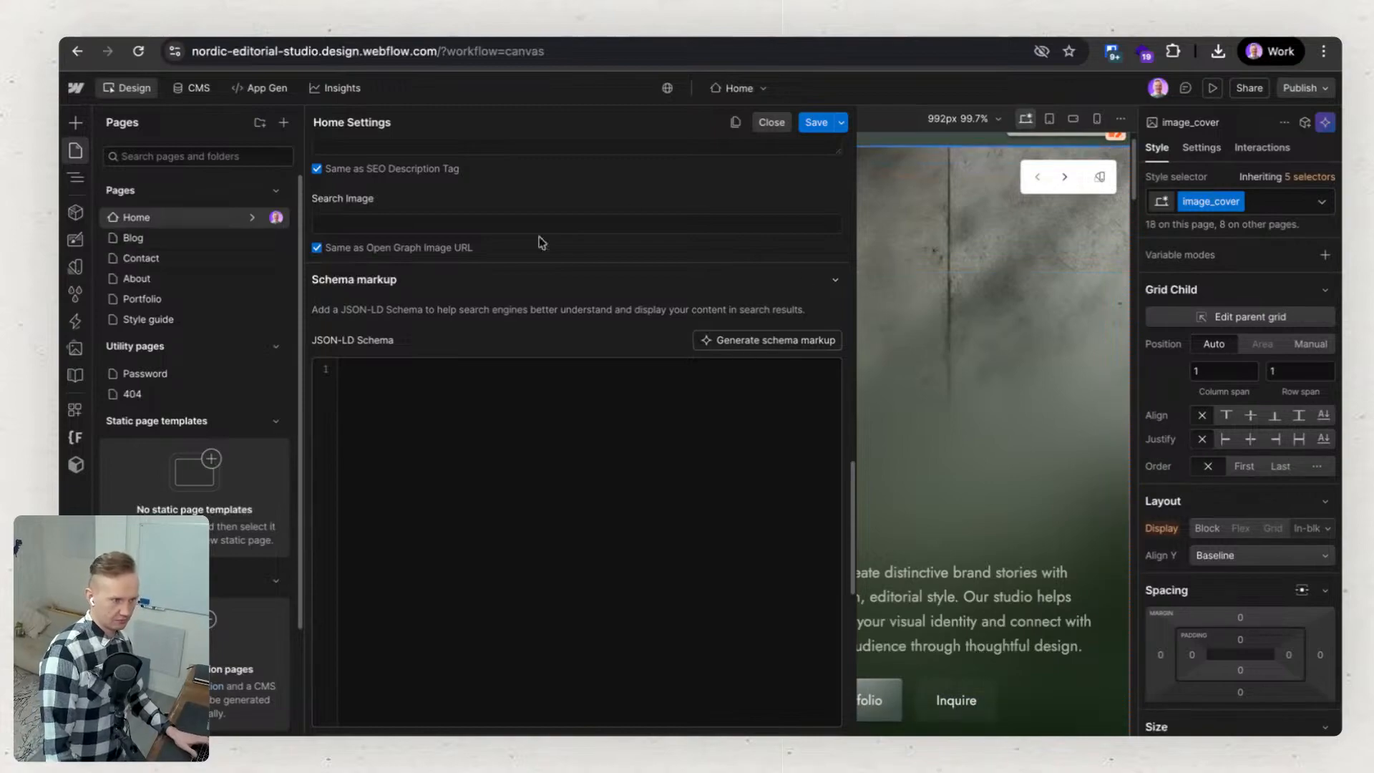
# Switch to the Blog page and try to generate JSON-LD schema markup in its page settings.
pyautogui.click(229, 243)
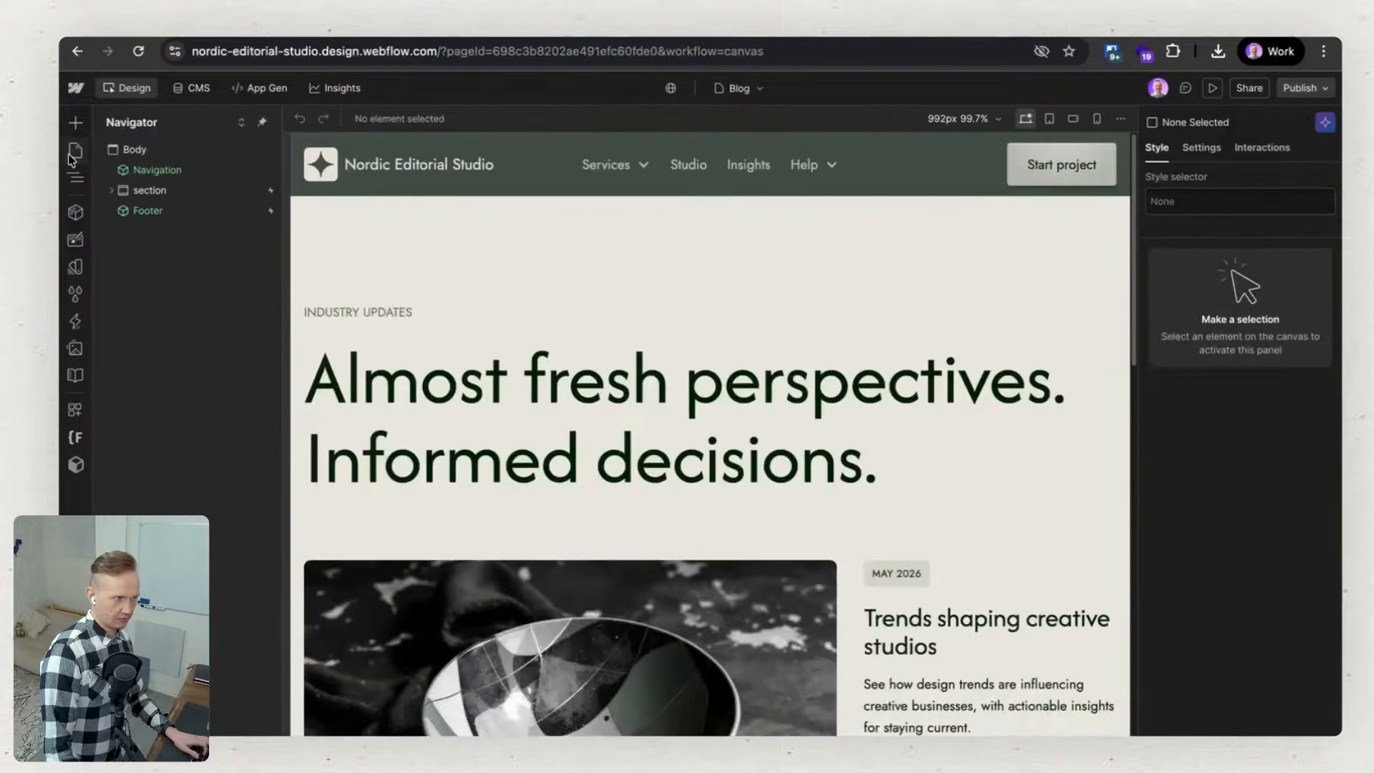
pyautogui.click(75, 150)
pyautogui.click(255, 238)
pyautogui.scroll(-10, 484, 432)
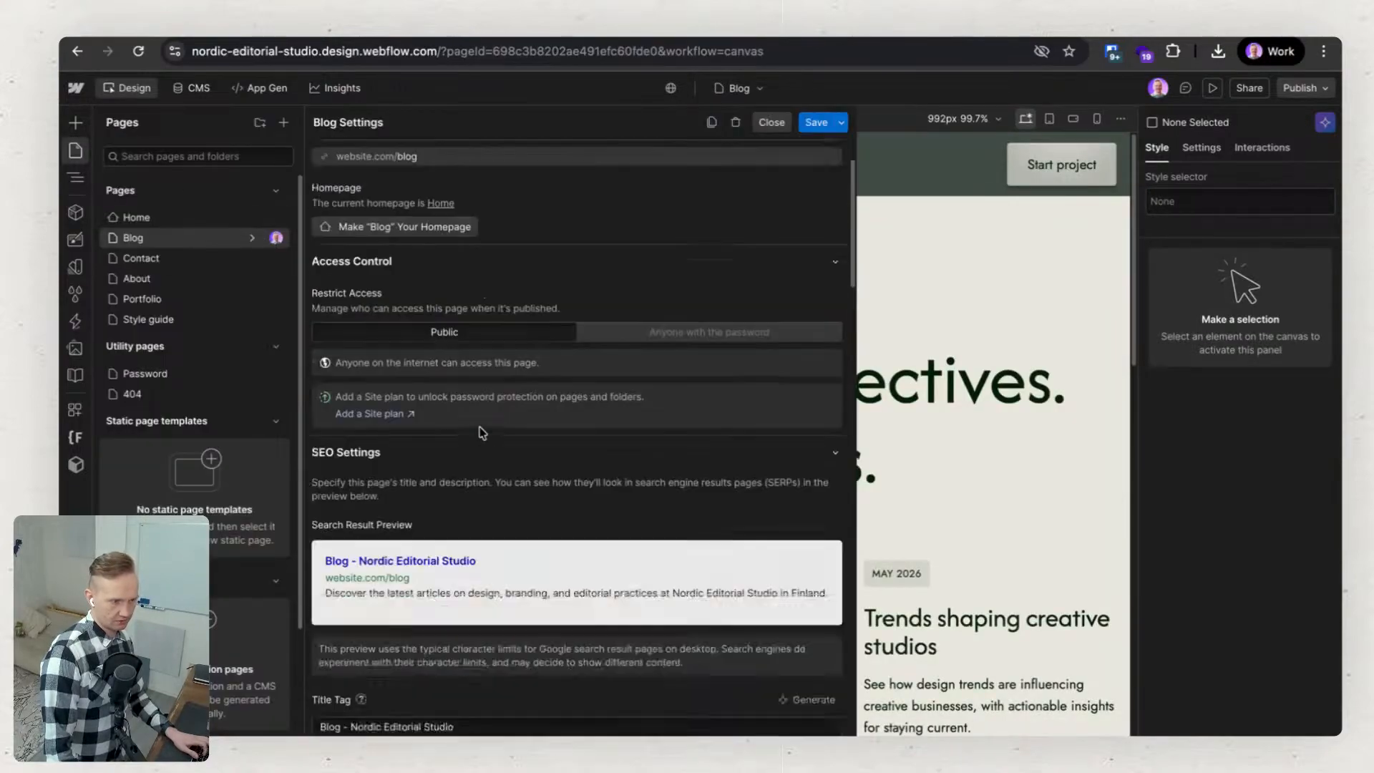
pyautogui.scroll(-12, 484, 432)
pyautogui.scroll(4, 482, 437)
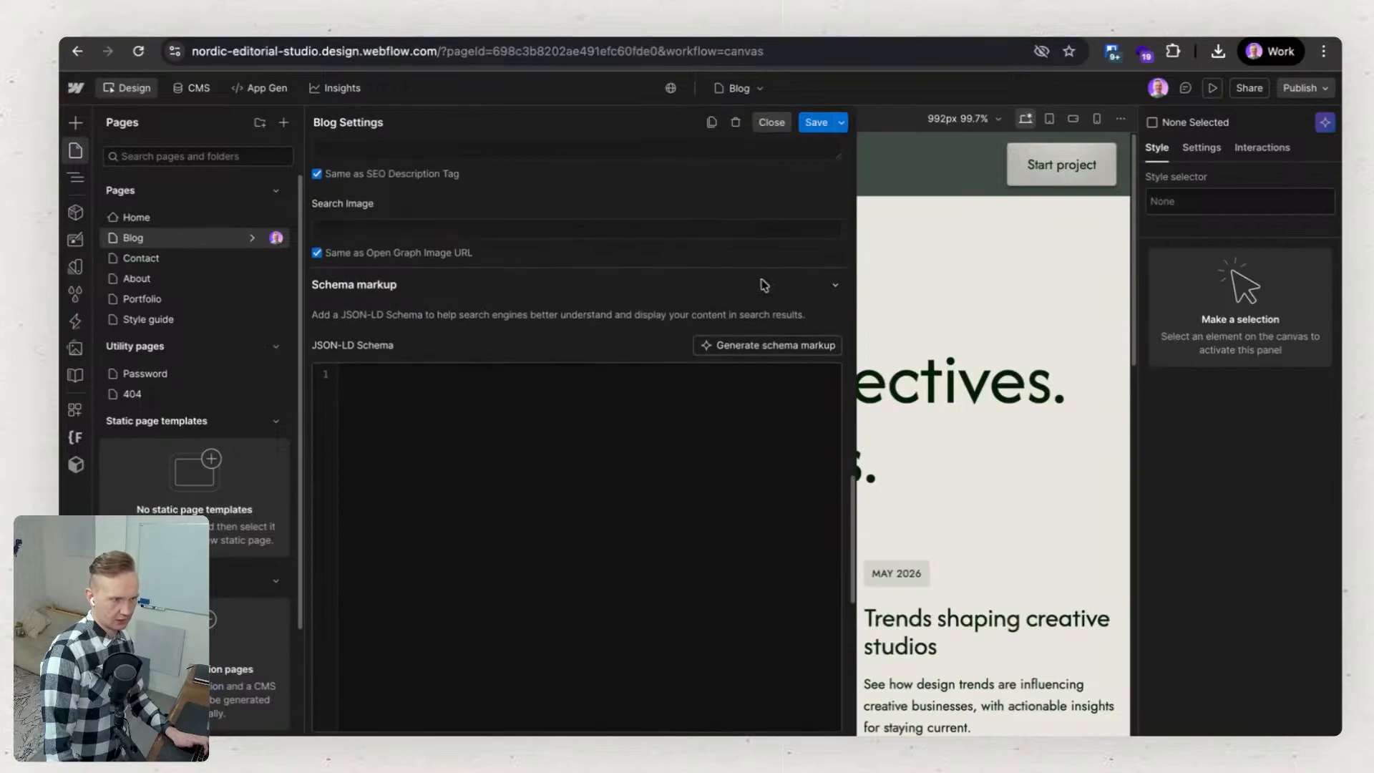
pyautogui.click(761, 345)
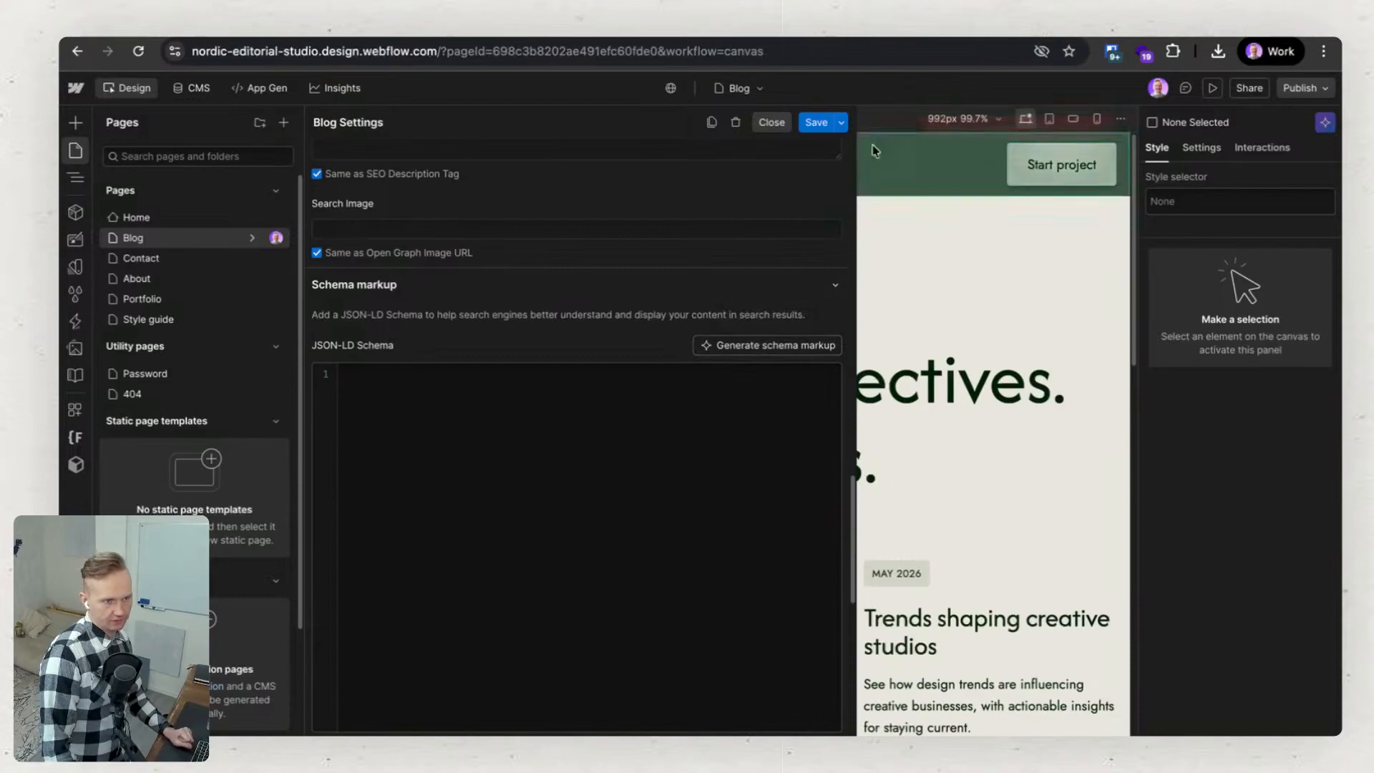
# Inspect the structure of the featured post and its cover image on the Blog page, and check the site's CMS collections.
pyautogui.click(963, 260)
pyautogui.scroll(-4, 715, 486)
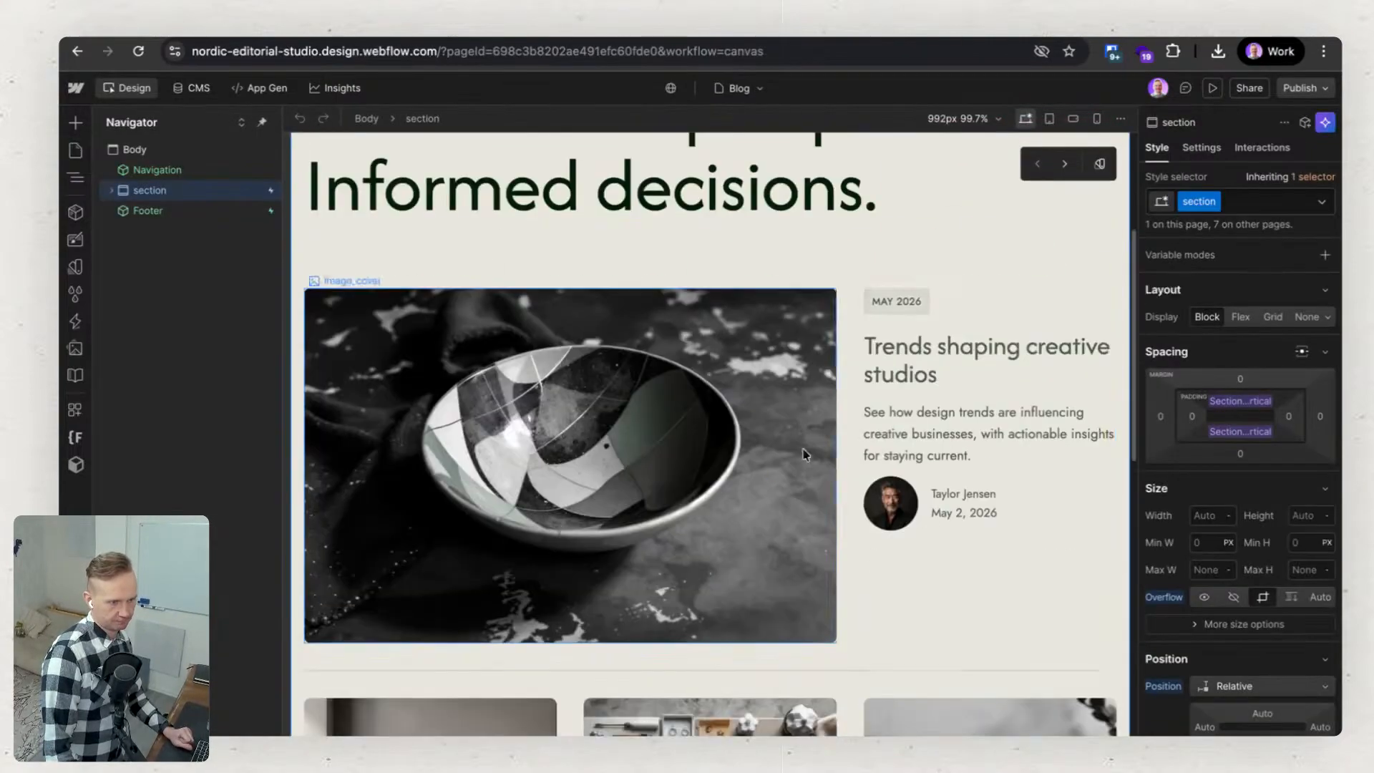
pyautogui.click(850, 368)
pyautogui.scroll(-2, 850, 371)
pyautogui.click(634, 340)
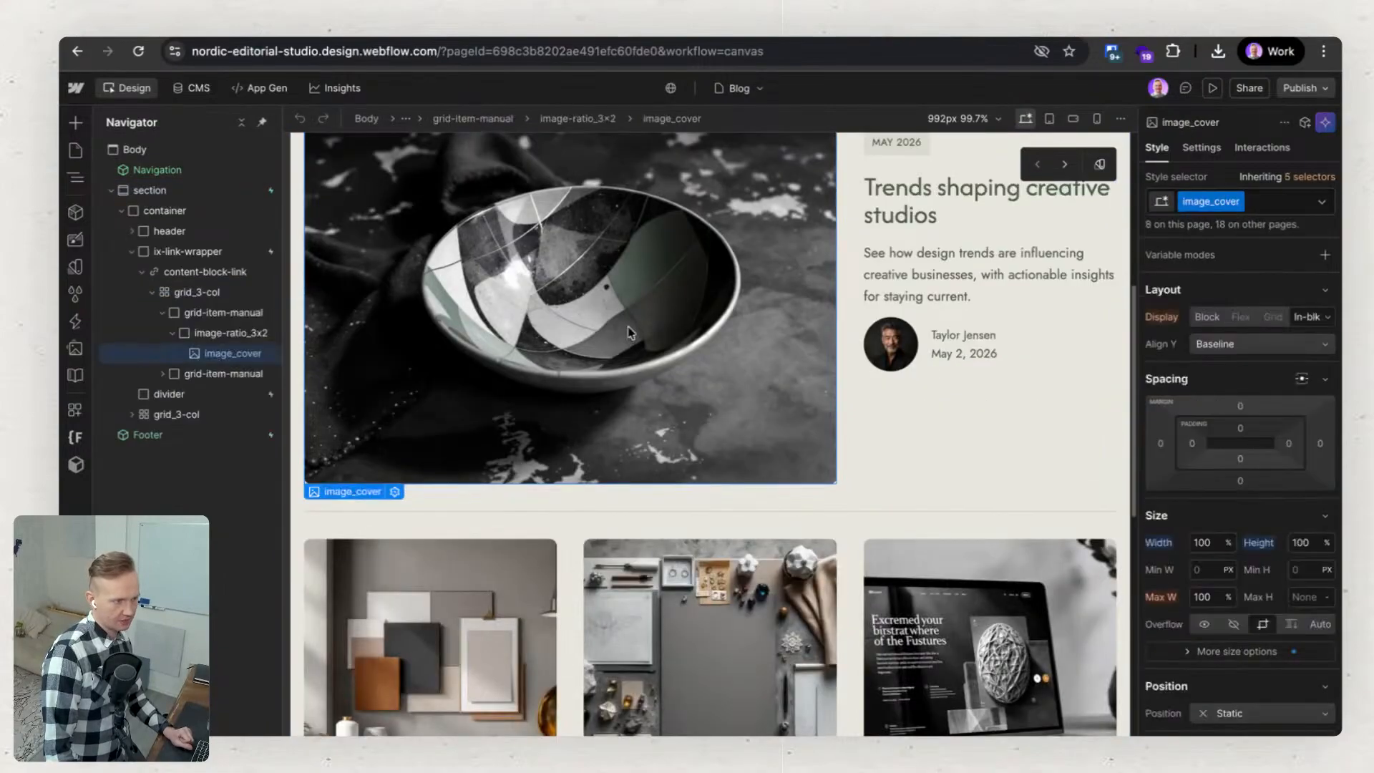
pyautogui.click(193, 88)
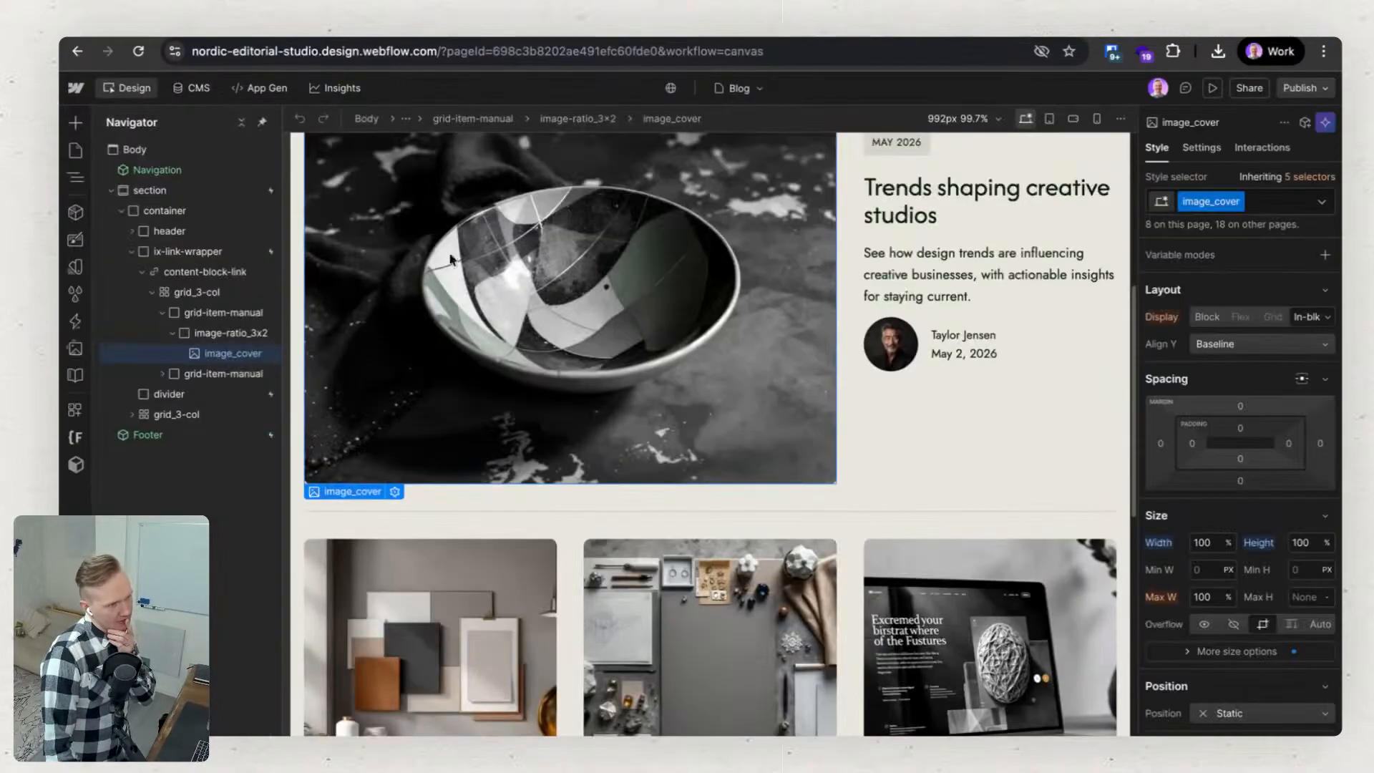
# Return to the Blog page design, select the article grid and look over its posts, ending back at the page heading.
pyautogui.scroll(-3, 598, 390)
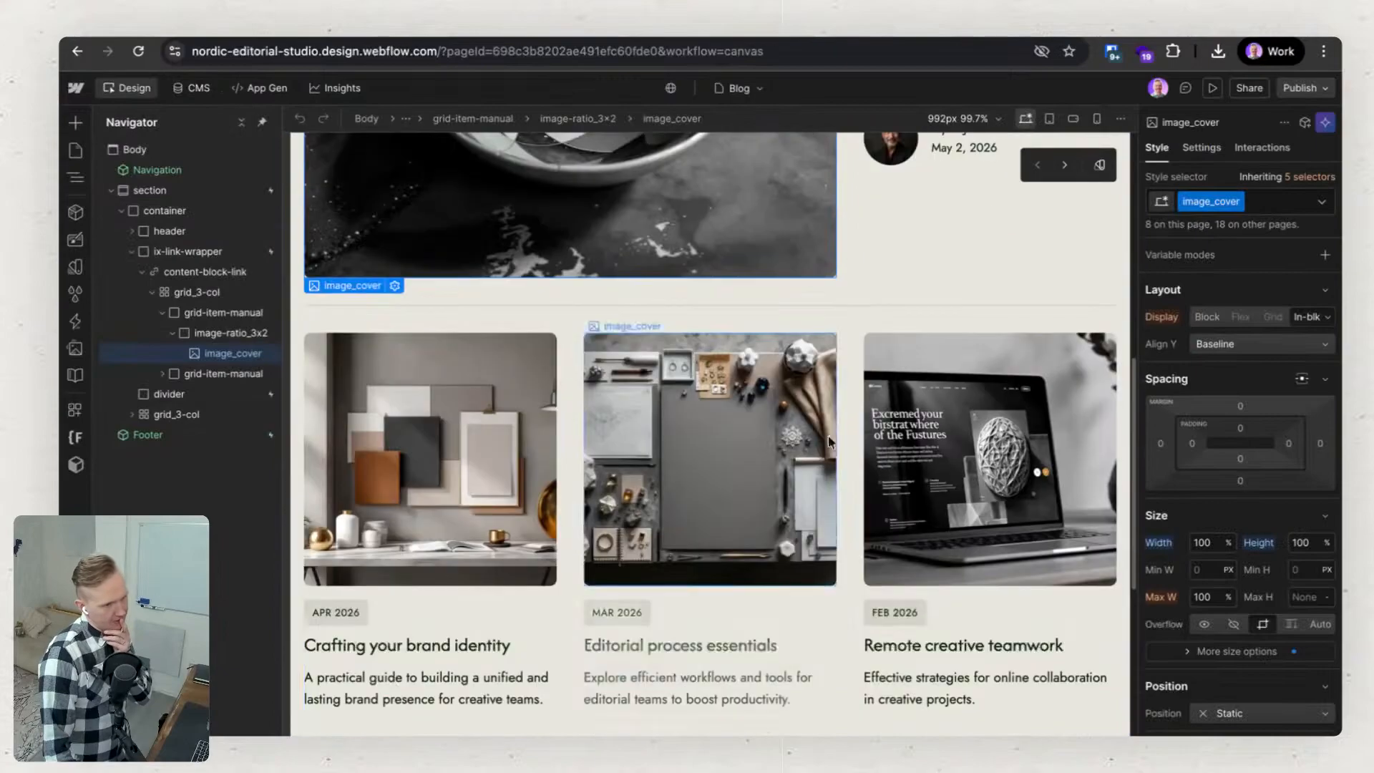
pyautogui.click(843, 421)
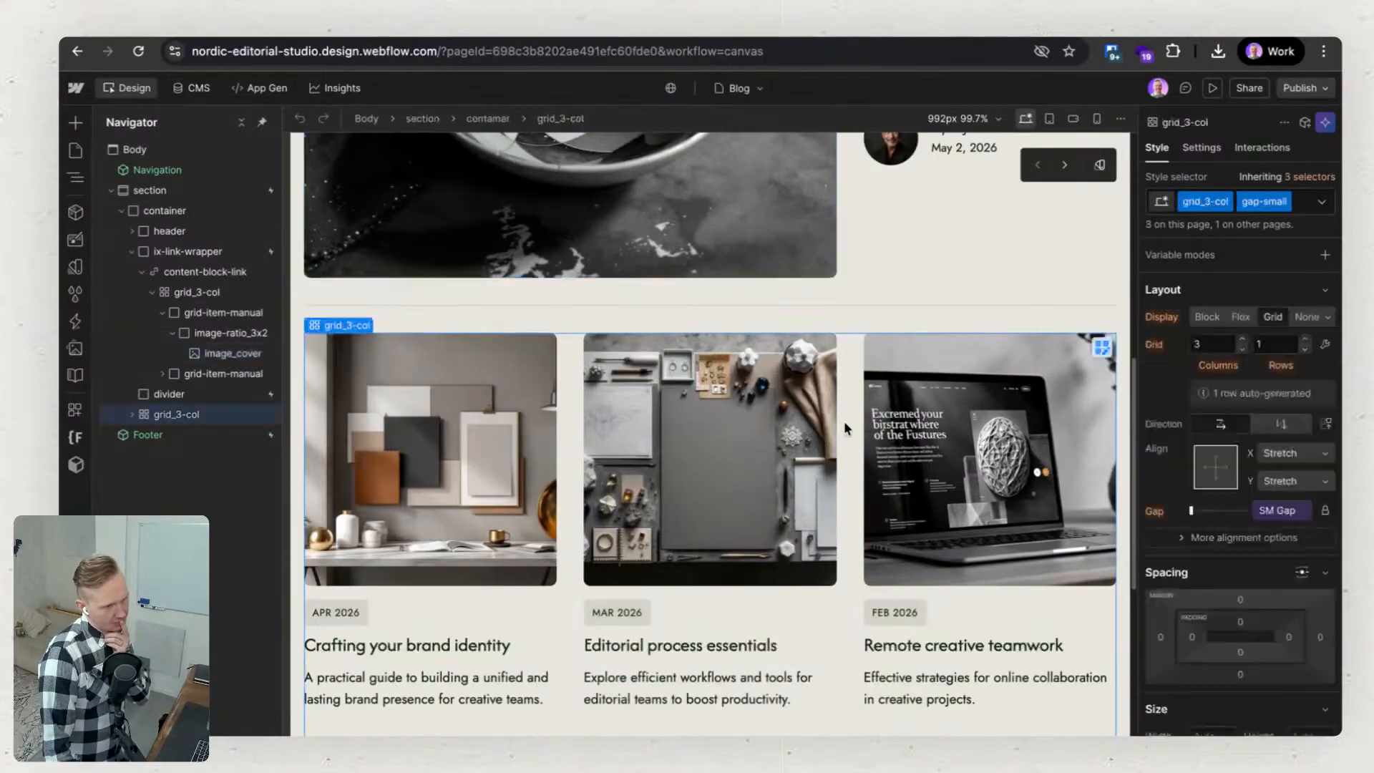
pyautogui.scroll(-4, 844, 422)
pyautogui.scroll(-3, 843, 424)
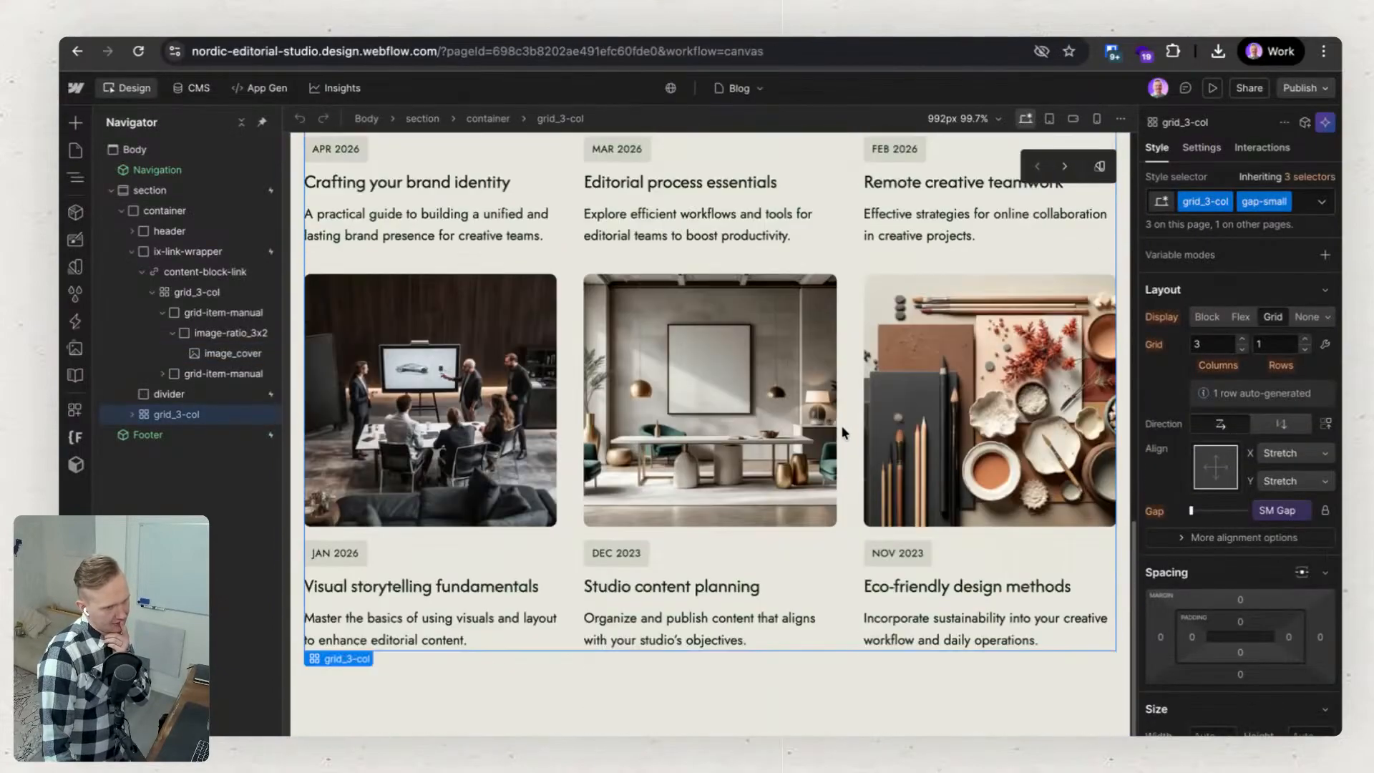
pyautogui.scroll(-2, 842, 432)
pyautogui.scroll(20, 841, 426)
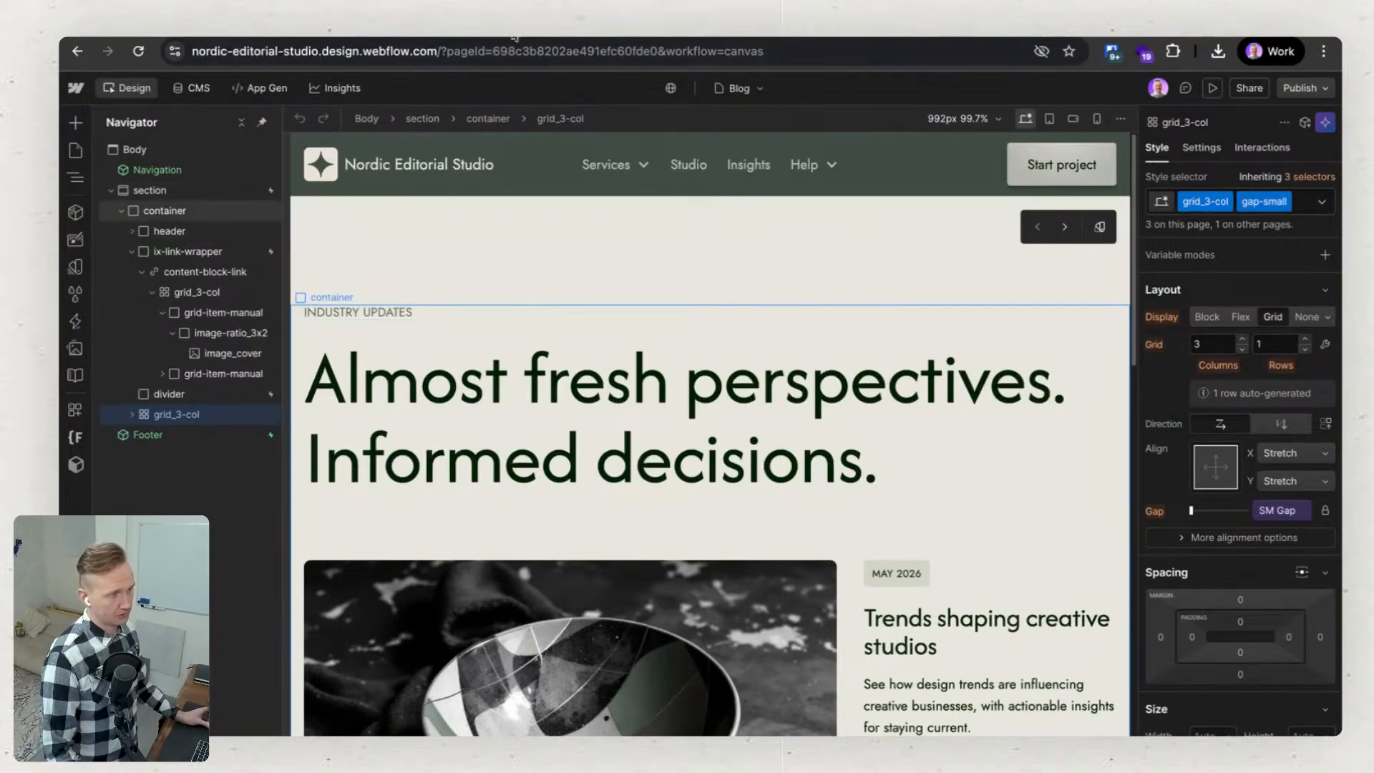
# Open the Webflow update article on the Claude connector, read its introduction and highlight the phrase about marketers creating and updating CMS content.
pyautogui.click(372, 30)
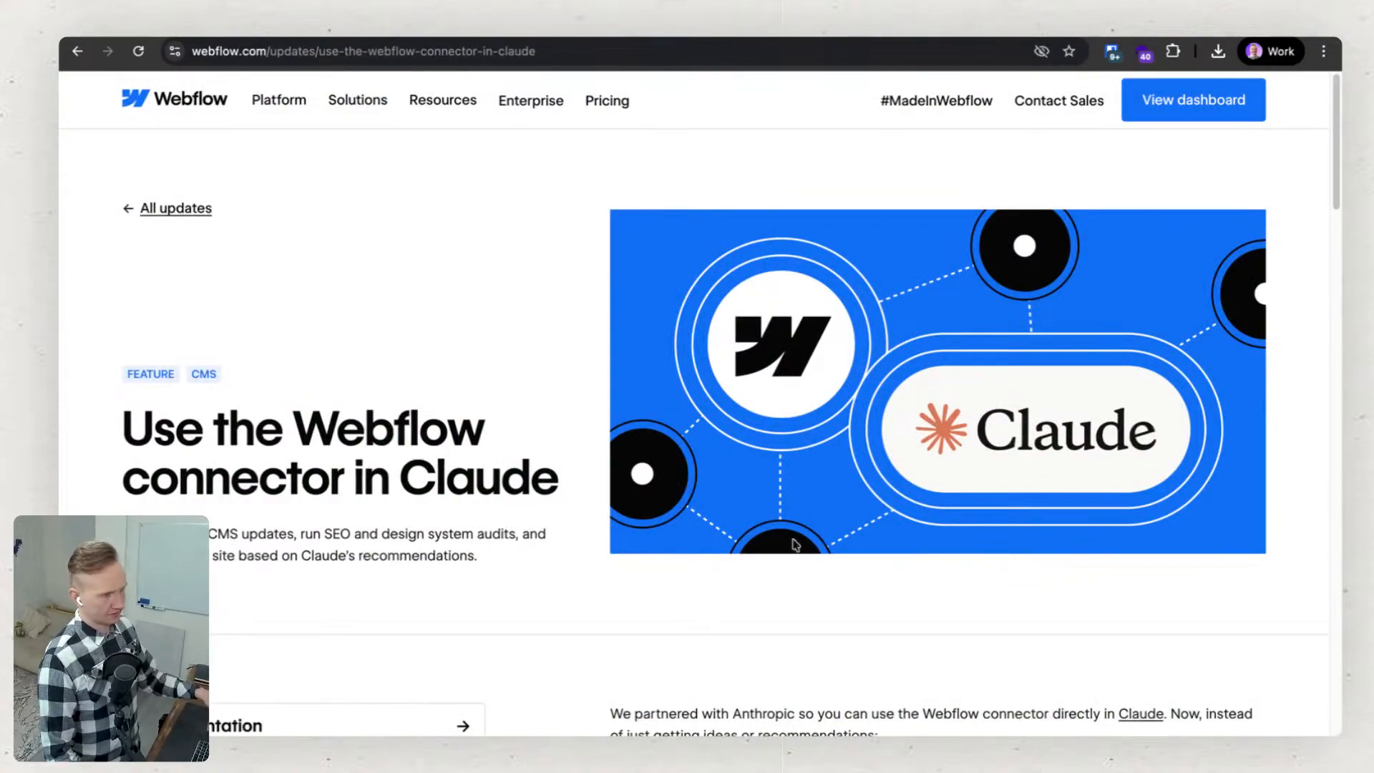
pyautogui.scroll(-4, 544, 478)
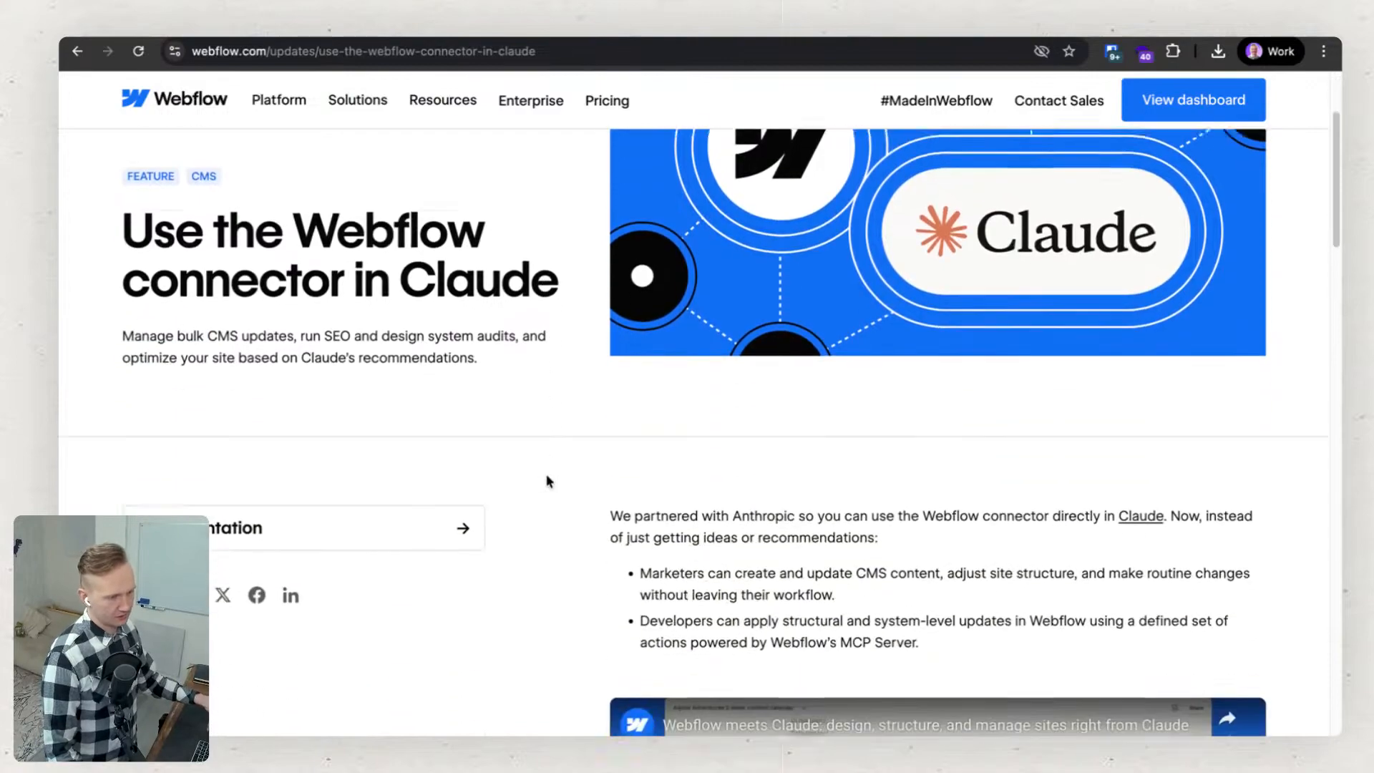
pyautogui.scroll(-1, 631, 485)
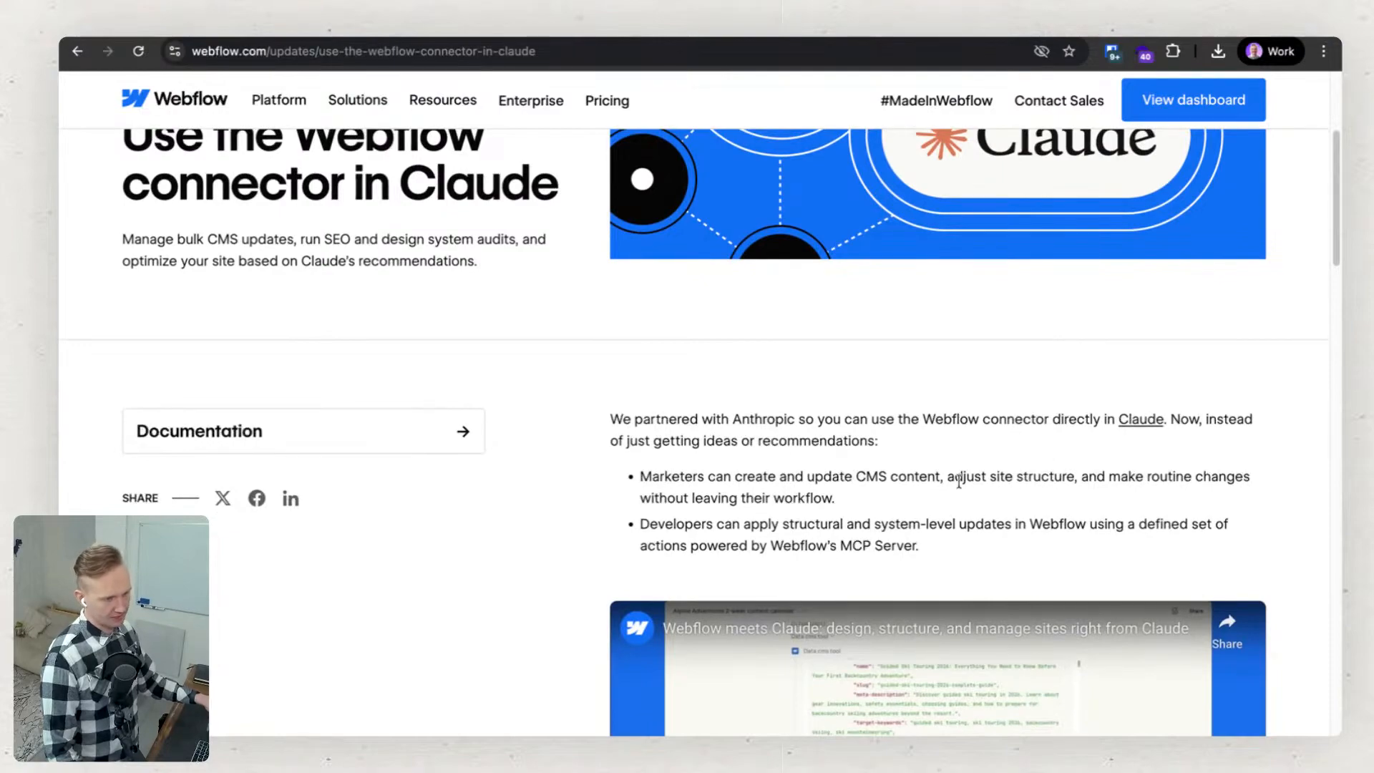
pyautogui.moveTo(940, 475); pyautogui.dragTo(639, 476)
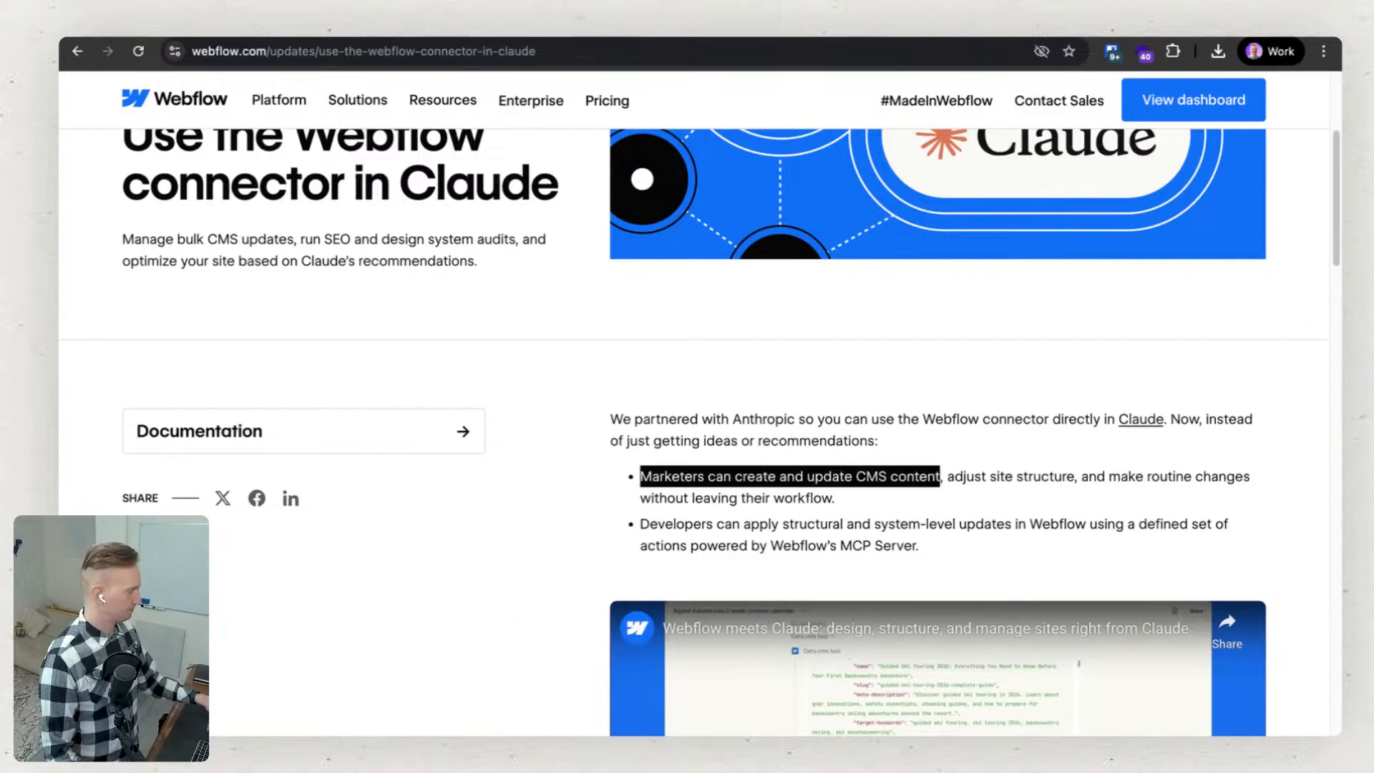
pyautogui.scroll(-1, 711, 423)
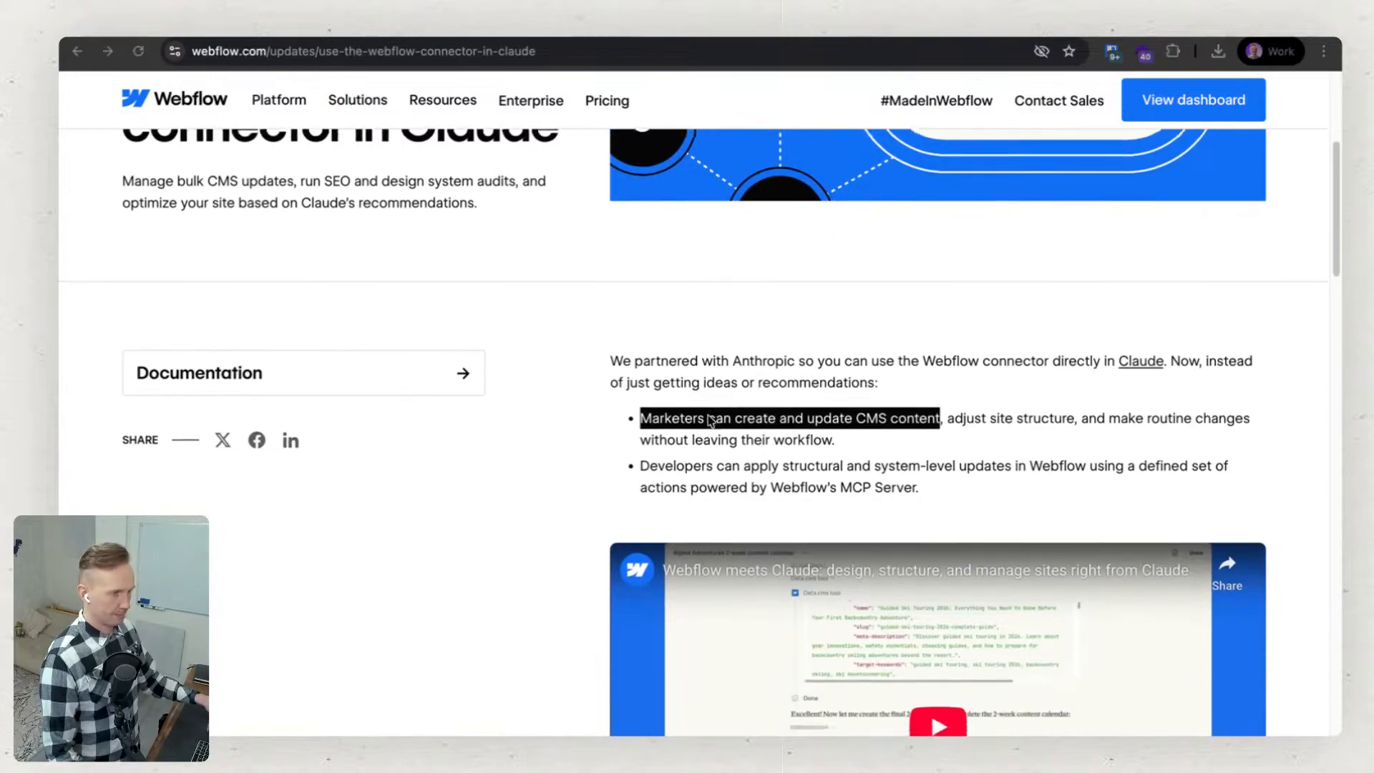
pyautogui.scroll(5, 708, 420)
# Switch to Claude's new chat screen, then return to the Webflow connector article and look at its feature bullets.
pyautogui.press('super+Tab')
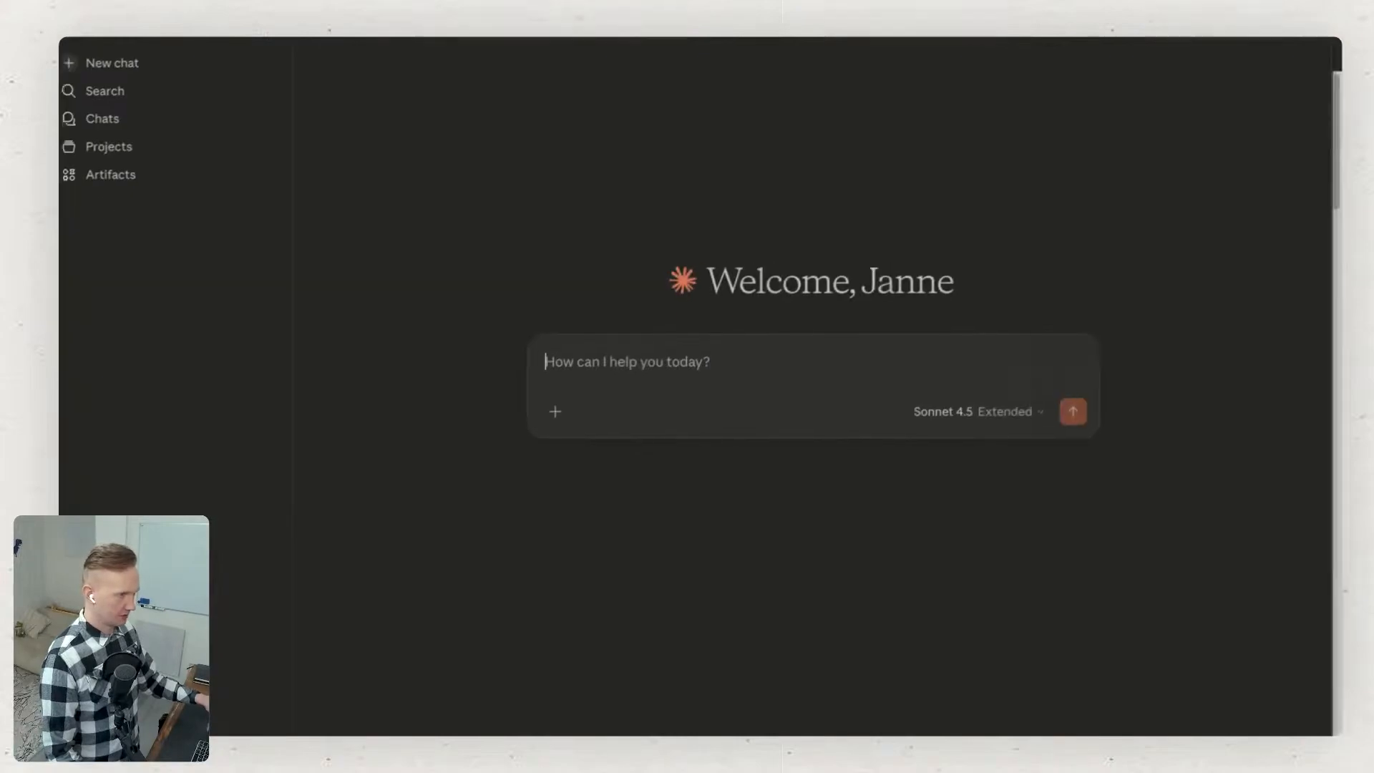
pyautogui.press('super+Tab')
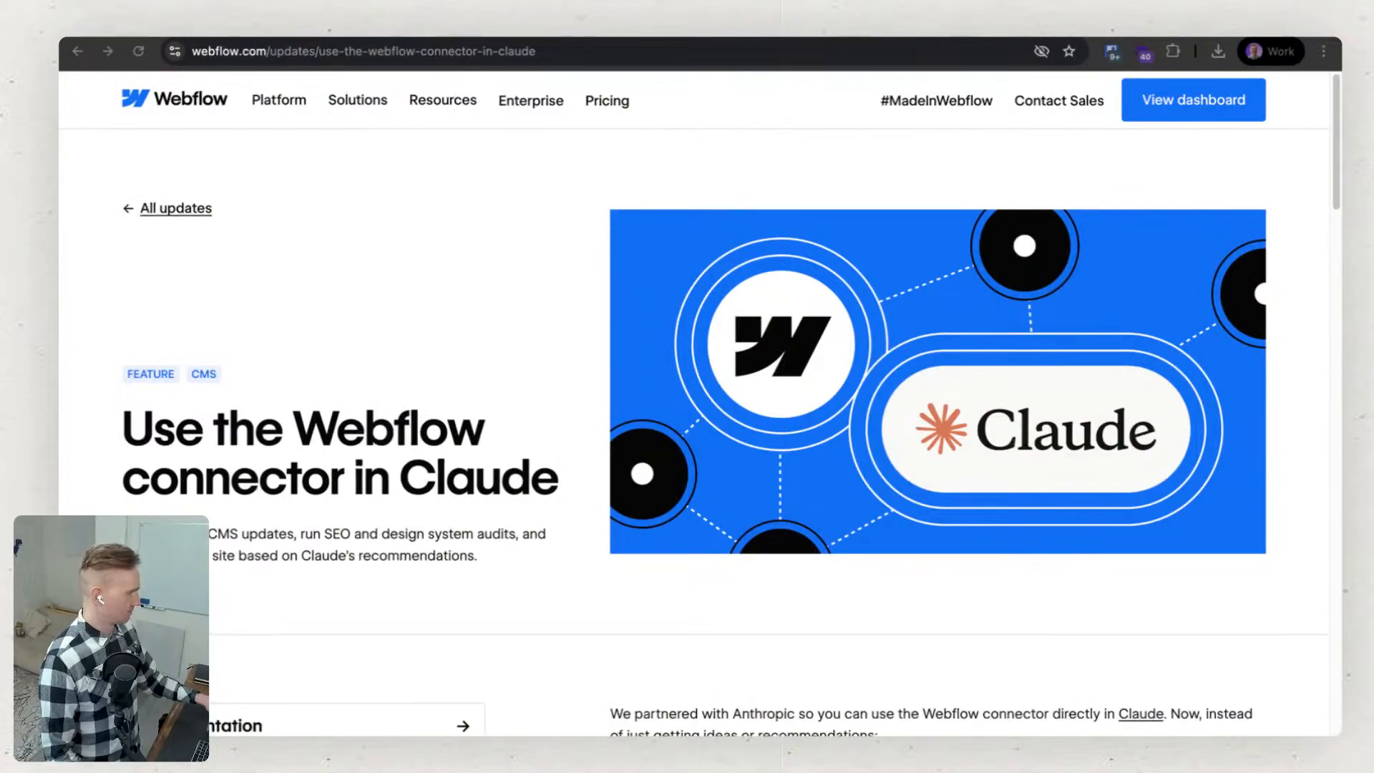
pyautogui.press('super+Tab')
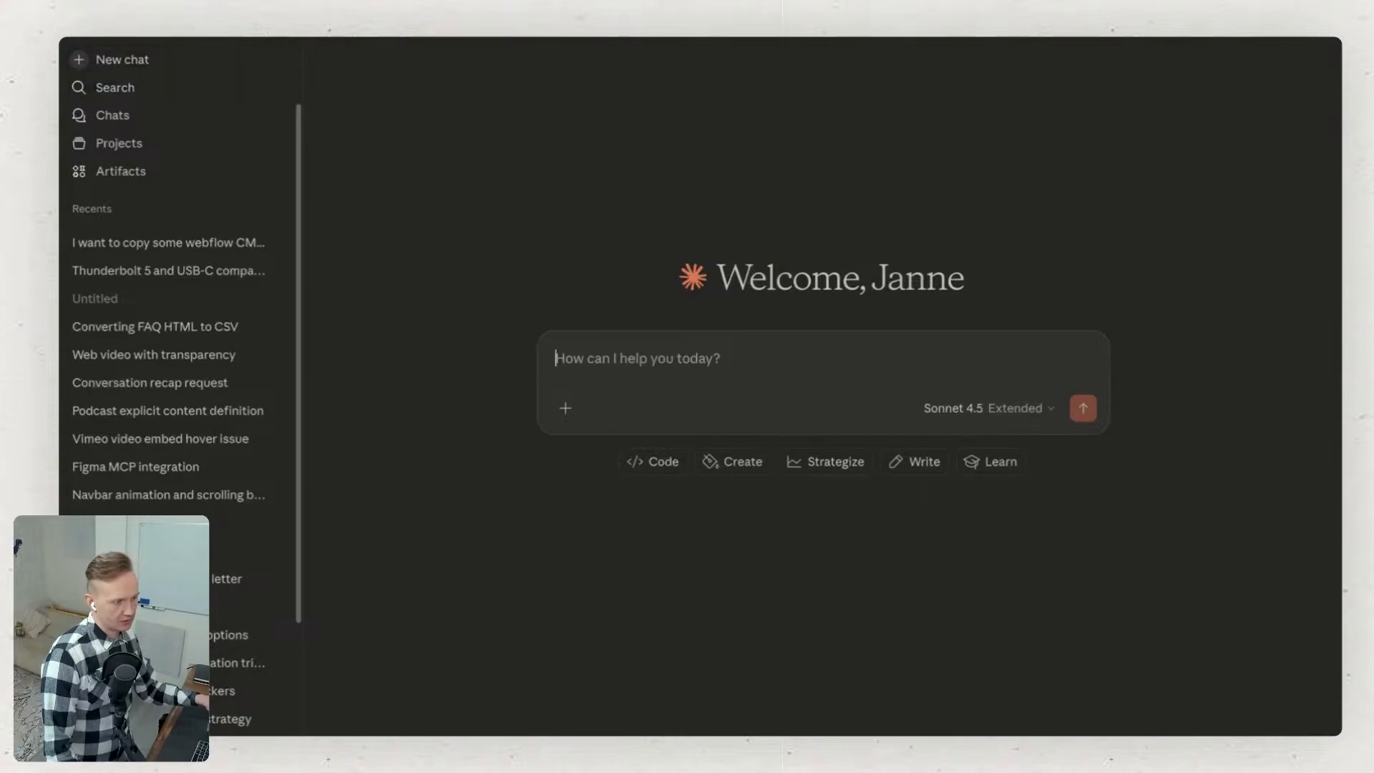
pyautogui.click(143, 751)
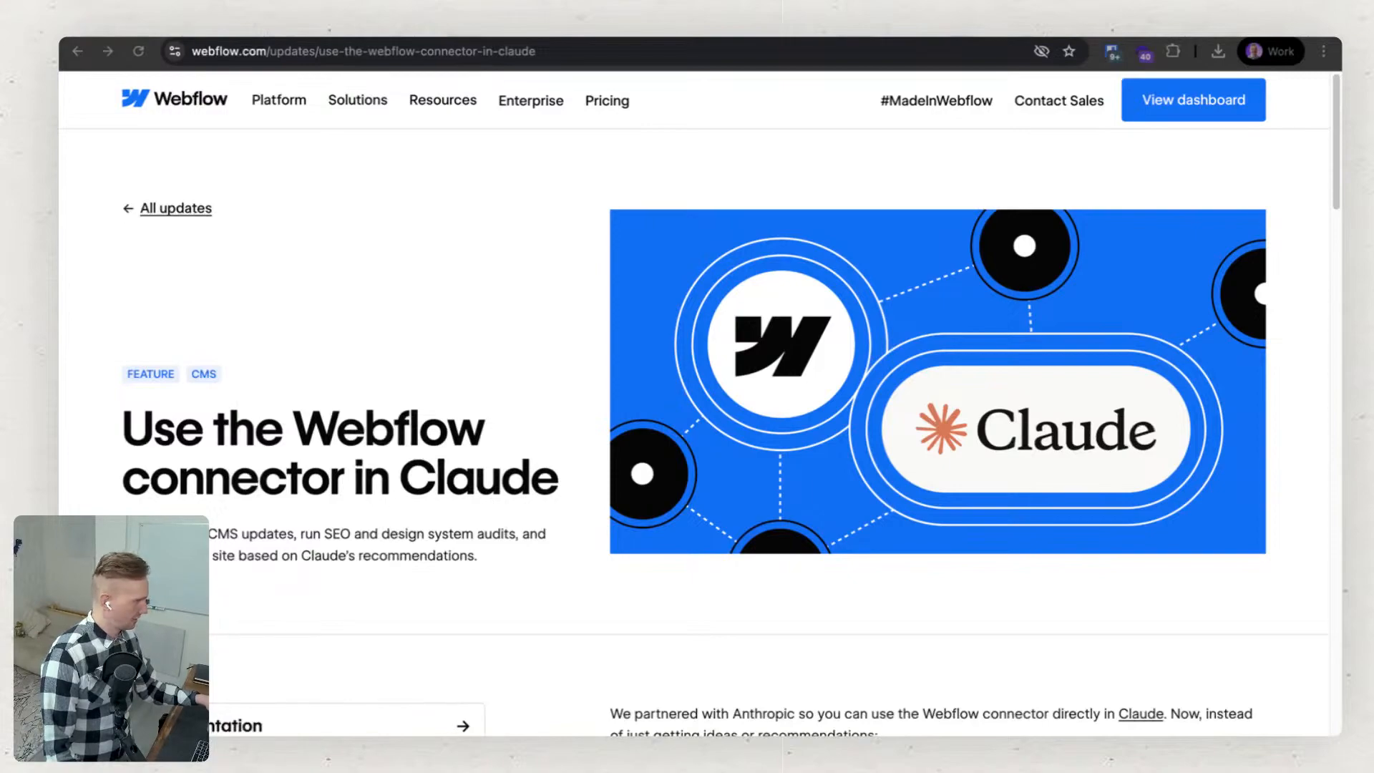
pyautogui.moveTo(634, 175); pyautogui.dragTo(985, 61)
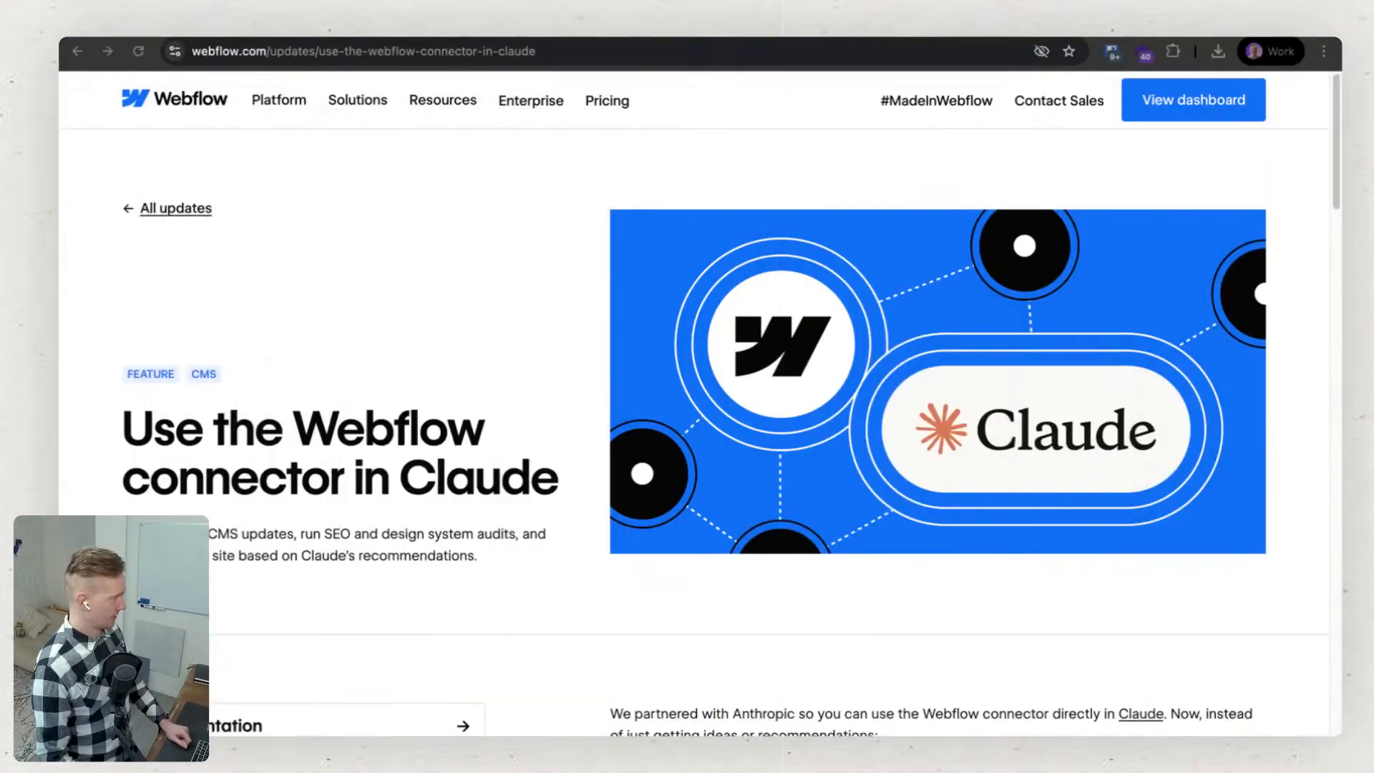
pyautogui.scroll(-5, 651, 404)
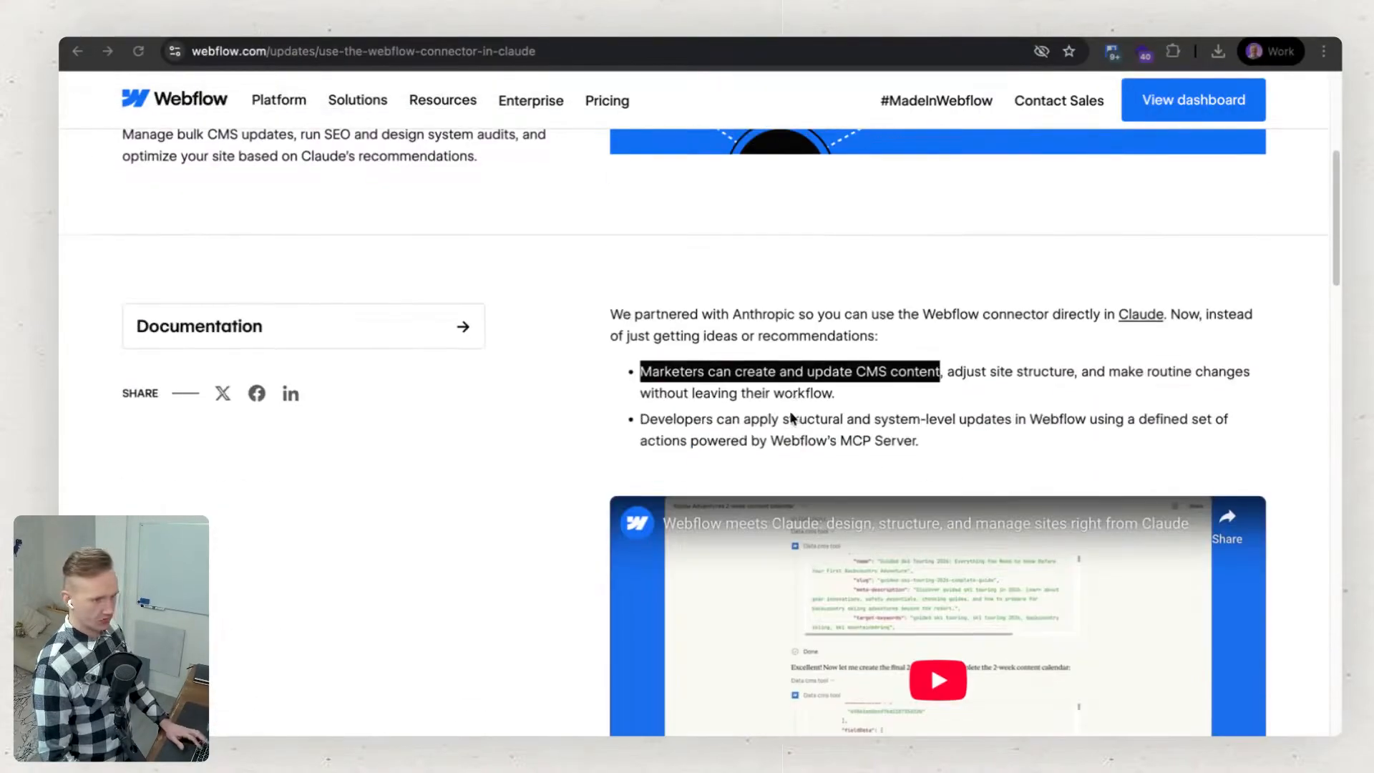
# Highlight the article's phrases on adjusting site structure, developers' system-level updates and Webflow's MCP Server while reading both audience bullets.
pyautogui.click(809, 354)
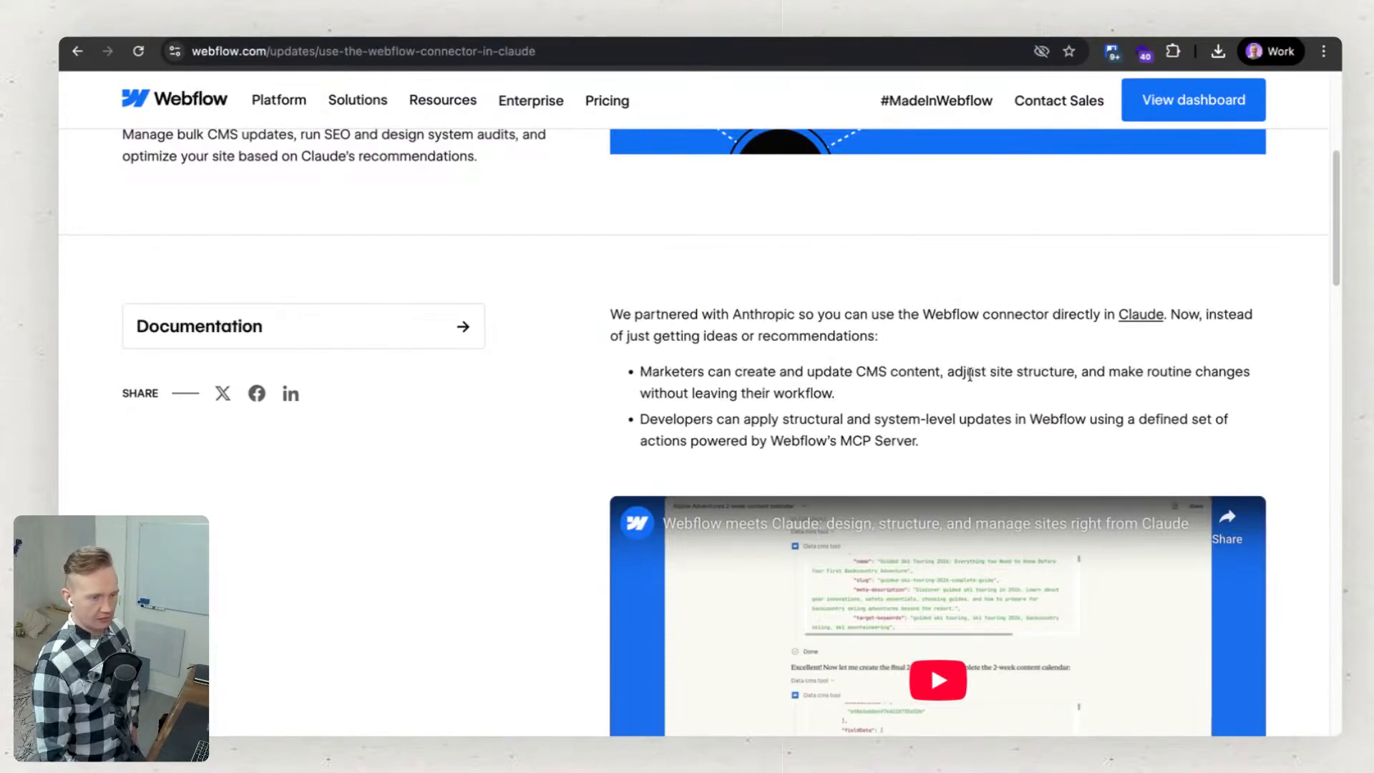
pyautogui.moveTo(969, 374); pyautogui.dragTo(1200, 376)
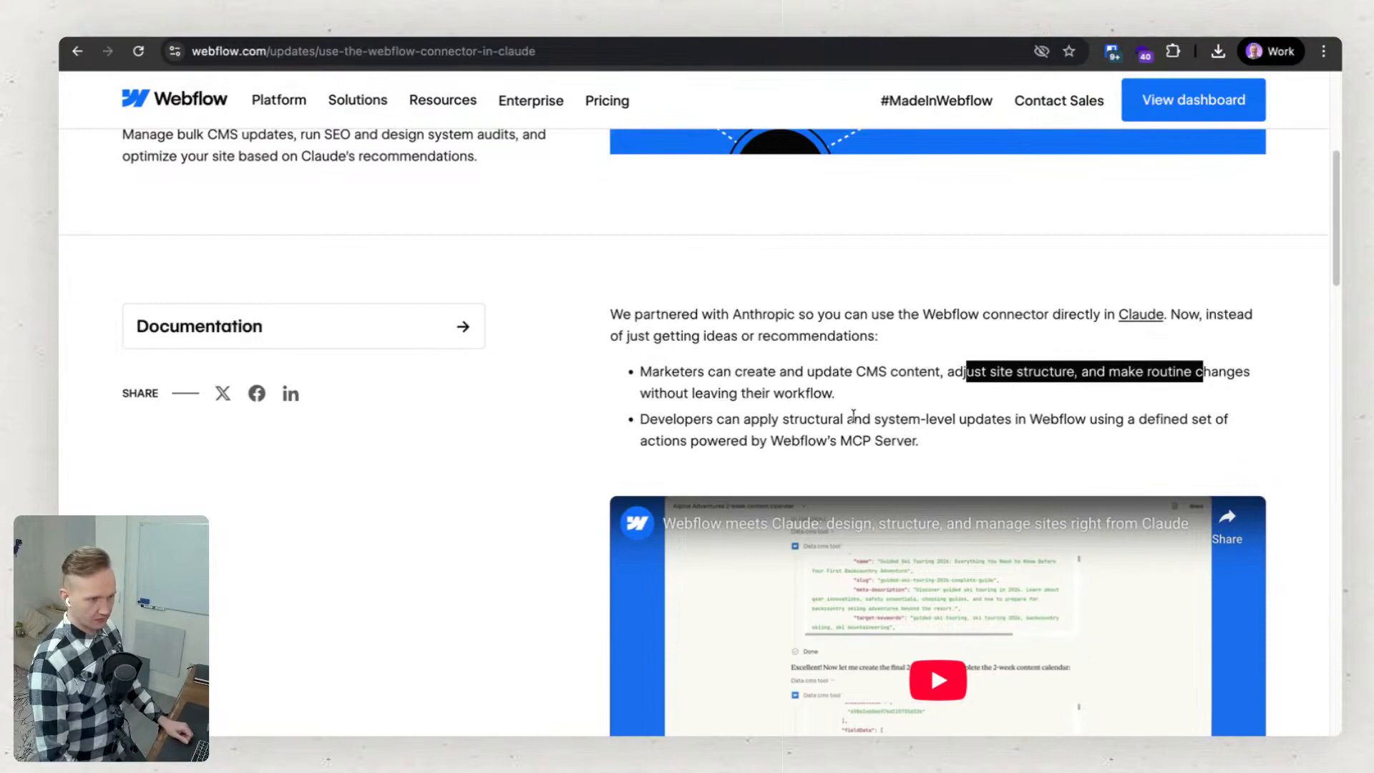
pyautogui.moveTo(842, 420); pyautogui.dragTo(1236, 425)
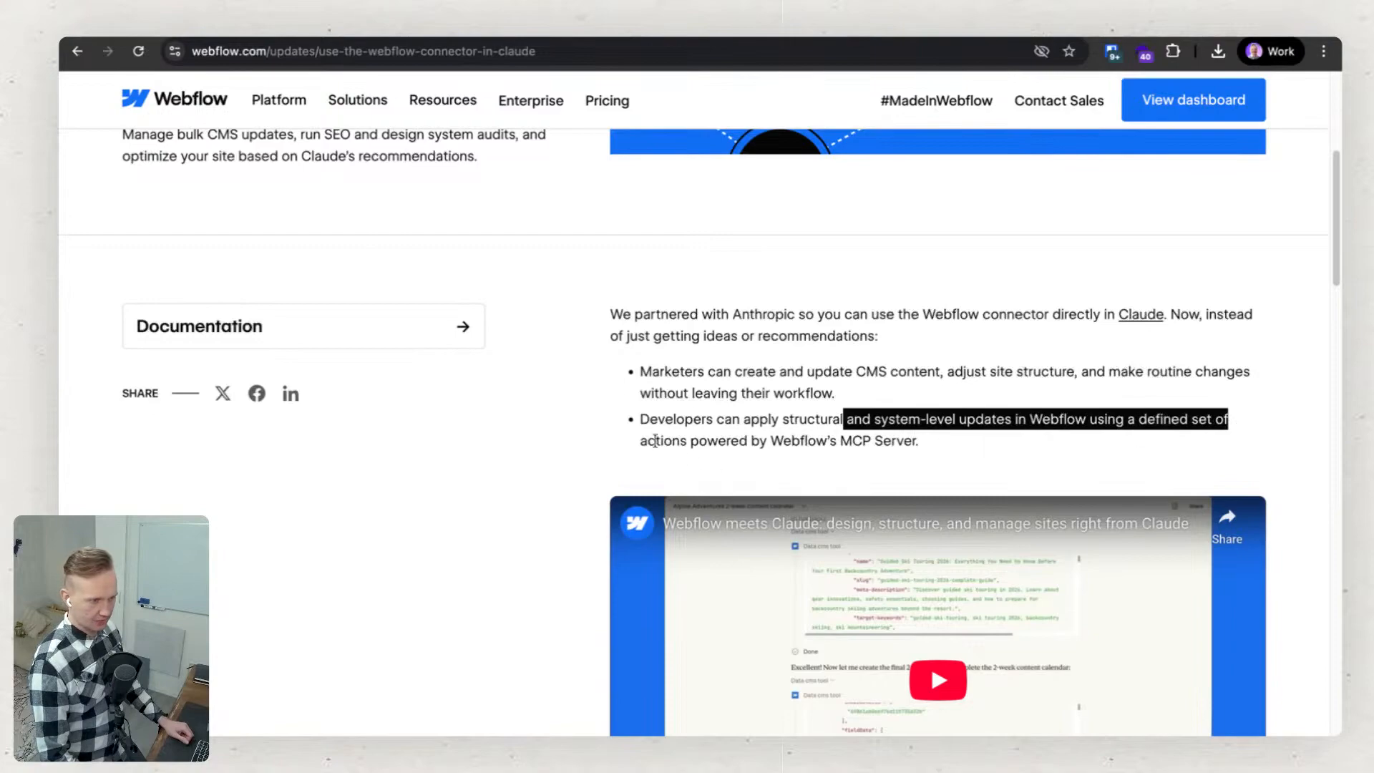
pyautogui.moveTo(655, 440); pyautogui.dragTo(954, 439)
pyautogui.moveTo(770, 444); pyautogui.dragTo(925, 449)
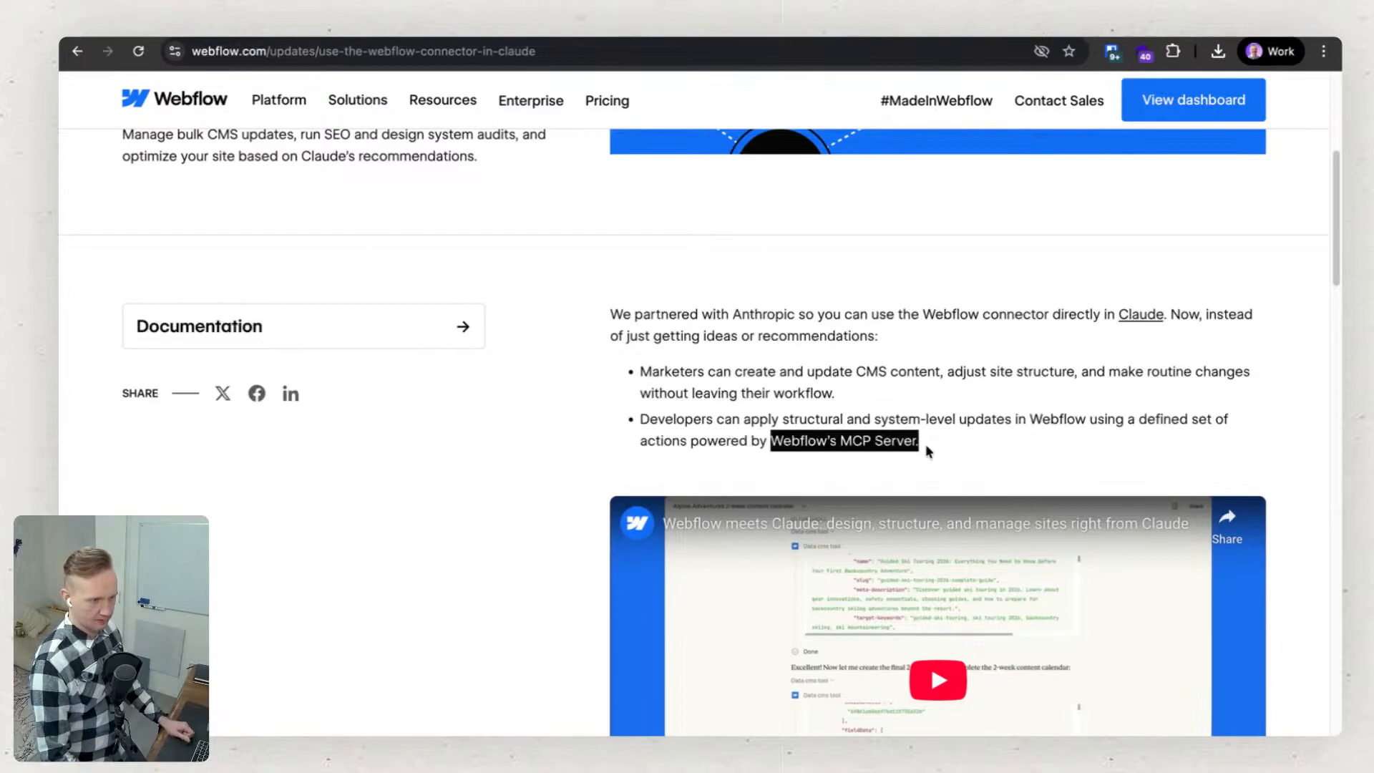
pyautogui.click(772, 438)
pyautogui.moveTo(772, 439); pyautogui.dragTo(921, 457)
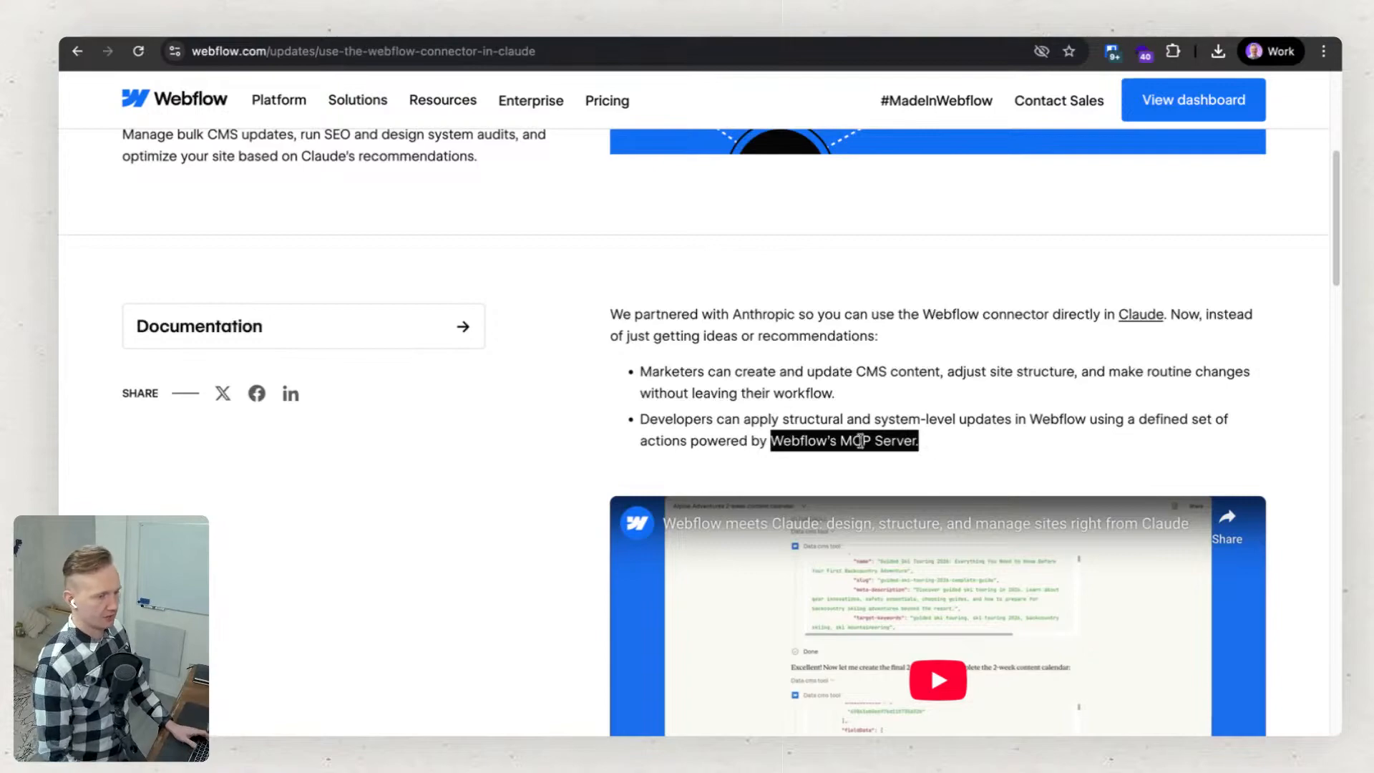
# Play the embedded "Webflow meets Claude" video, skip ahead, then pause it and dismiss the suggested videos.
pyautogui.scroll(1, 862, 448)
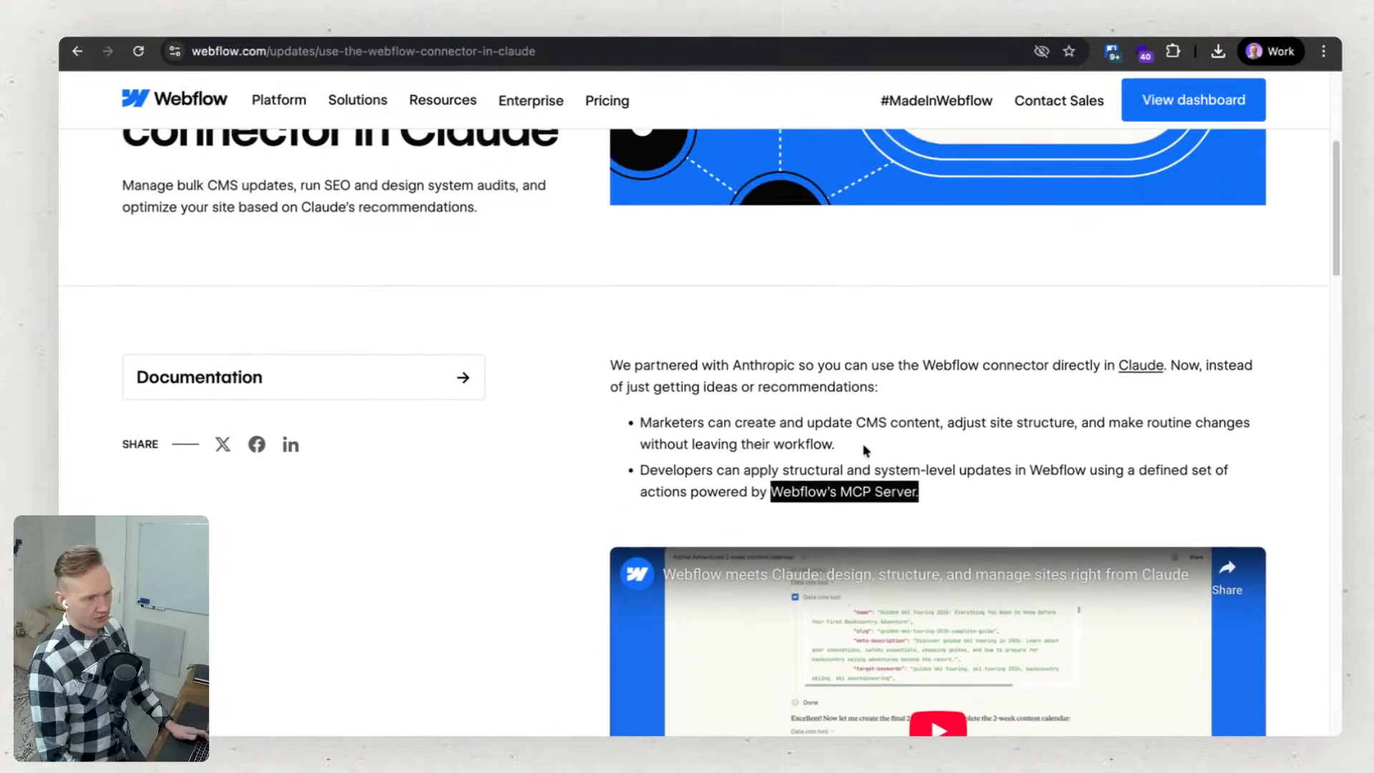
pyautogui.scroll(-3, 622, 397)
pyautogui.scroll(-5, 591, 418)
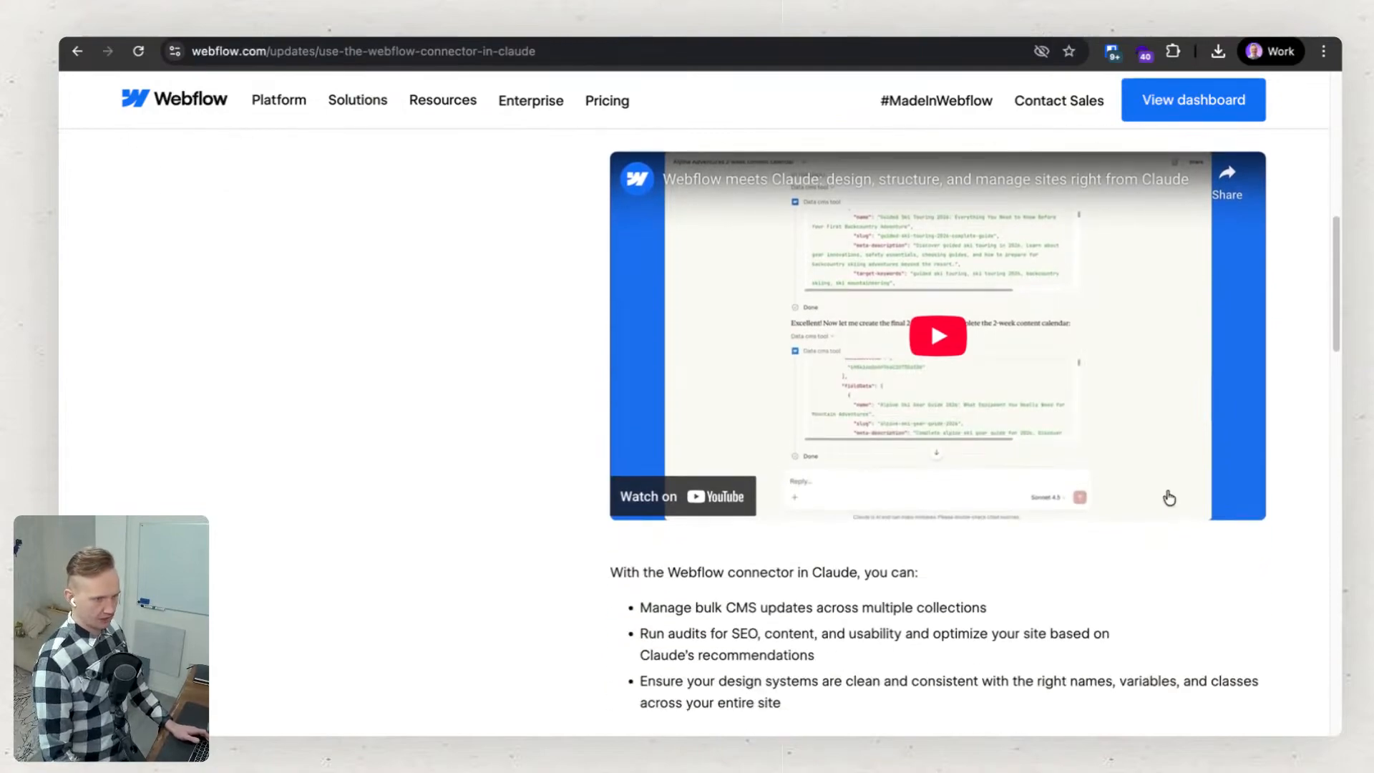
pyautogui.scroll(3, 900, 417)
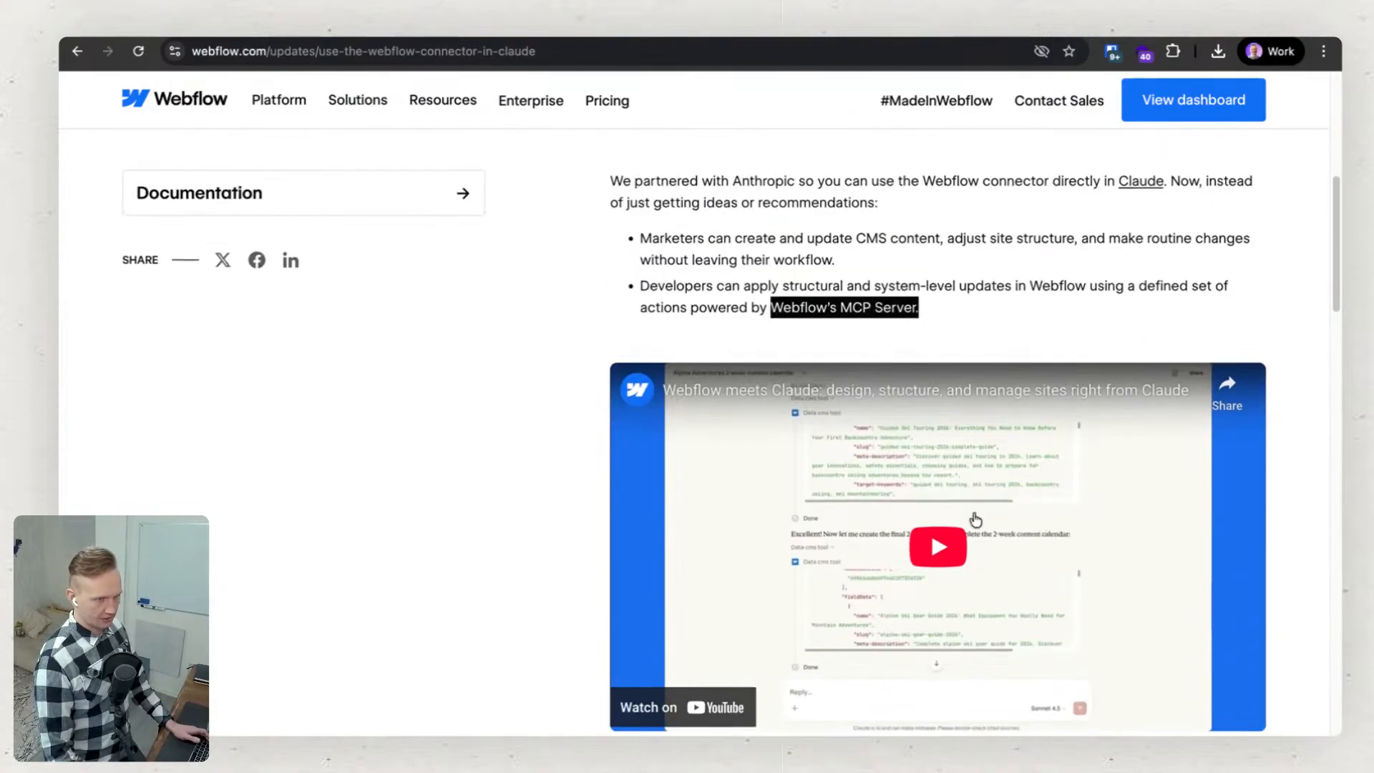
pyautogui.scroll(-2, 977, 540)
pyautogui.click(956, 392)
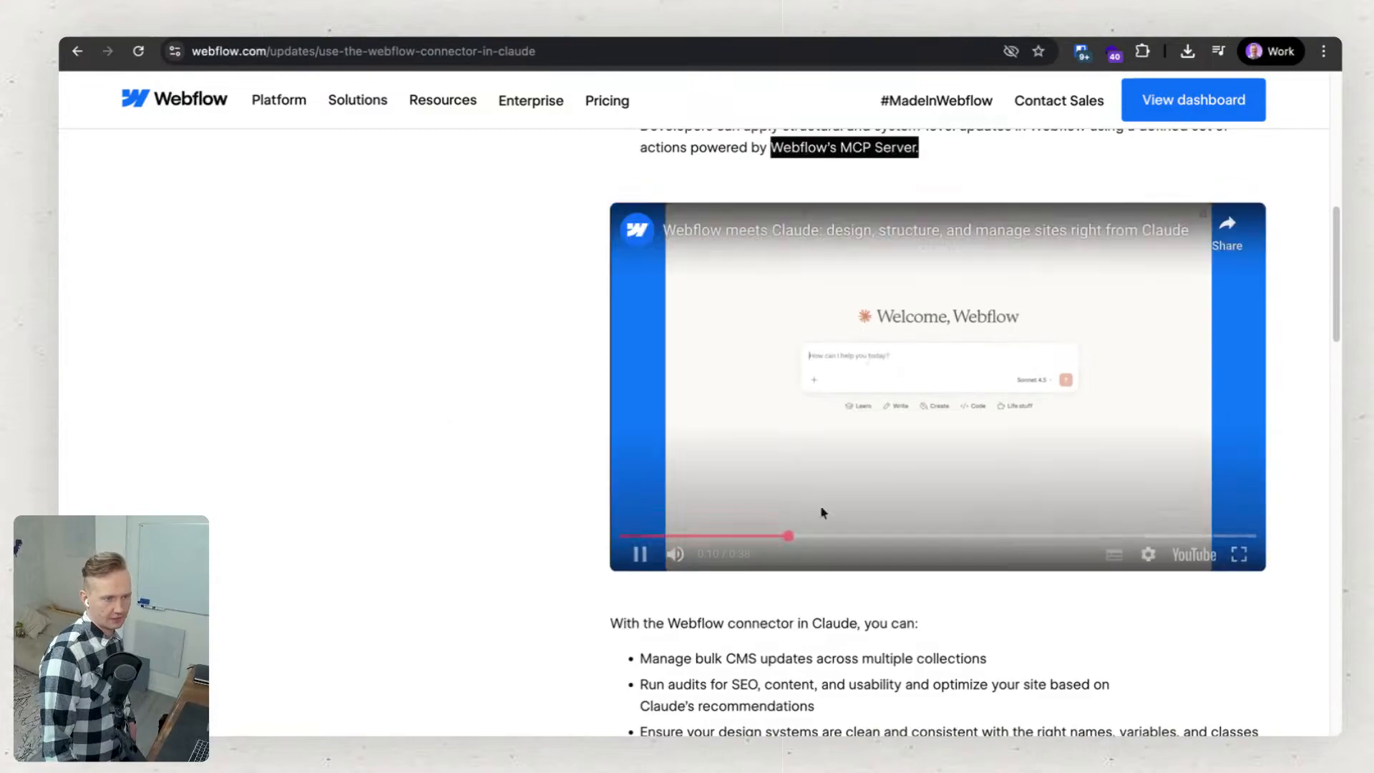
pyautogui.click(945, 536)
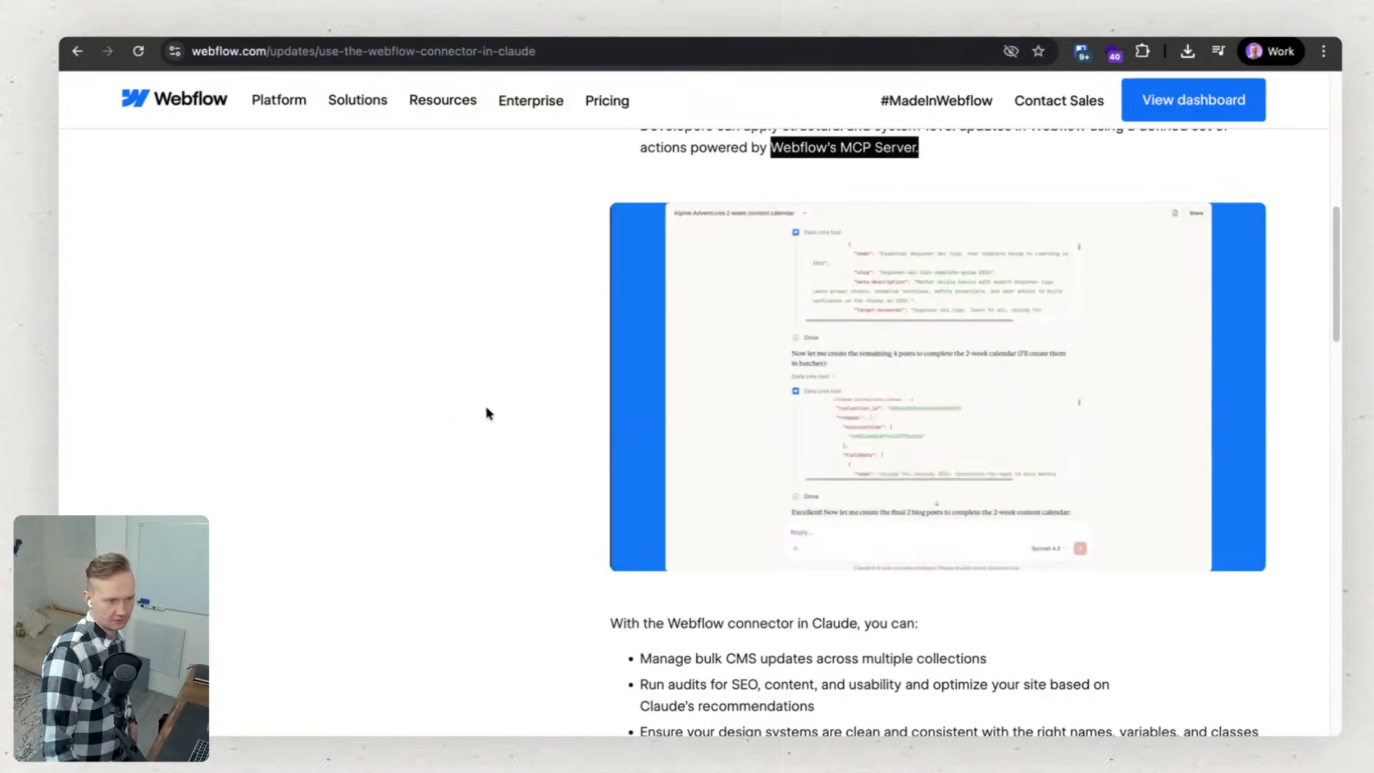
pyautogui.click(484, 404)
pyautogui.click(907, 377)
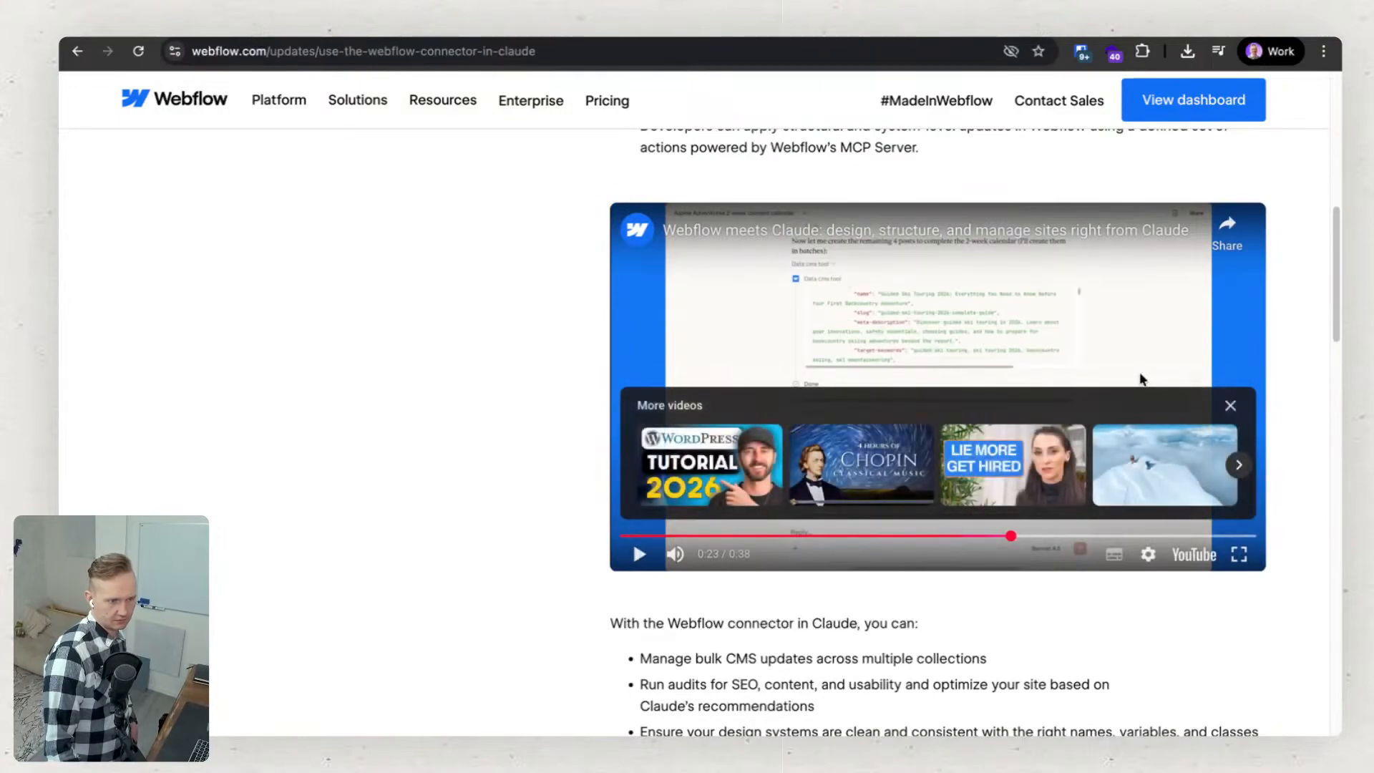
pyautogui.click(1230, 406)
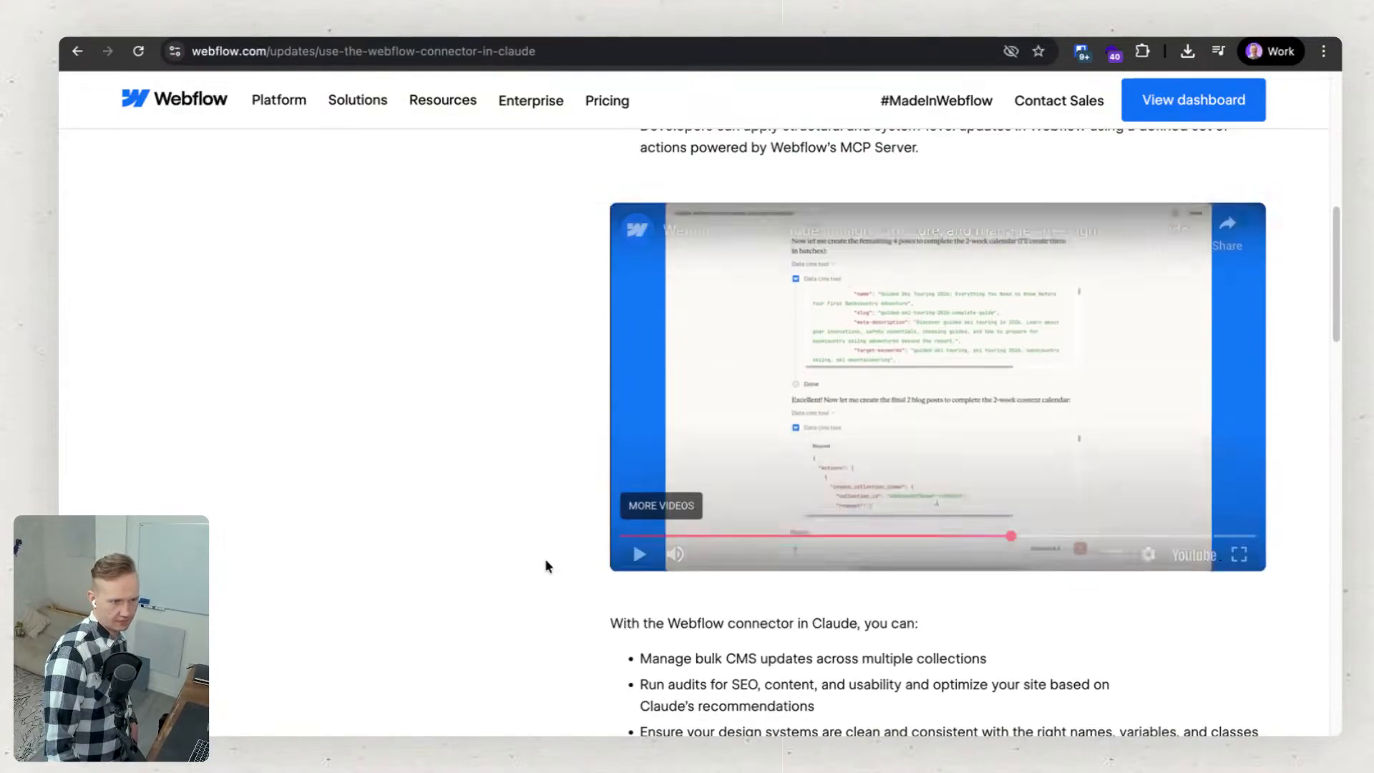
pyautogui.scroll(-2, 544, 559)
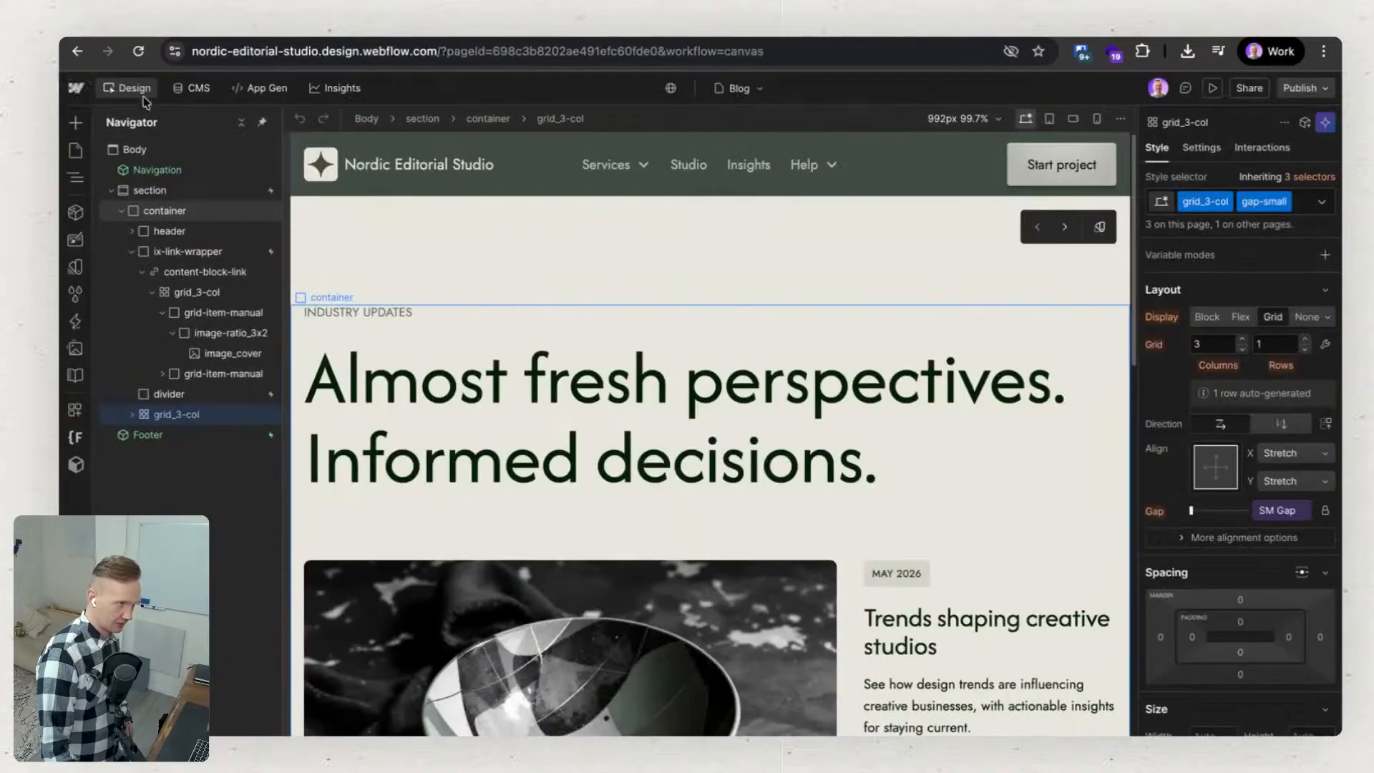
# Leave the Nordic Editorial Studio design for the dashboard and open the Luomustudio site.
pyautogui.click(75, 88)
pyautogui.click(104, 127)
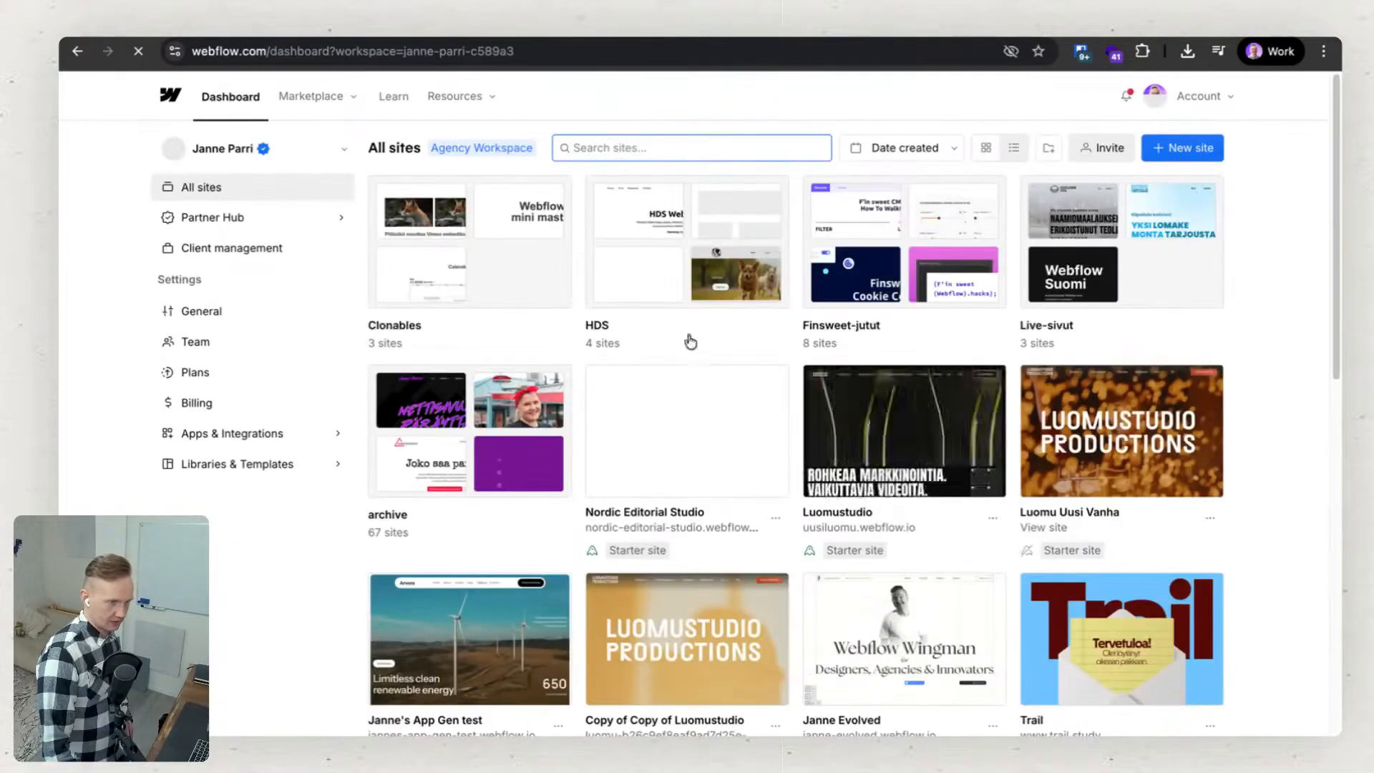
pyautogui.click(906, 433)
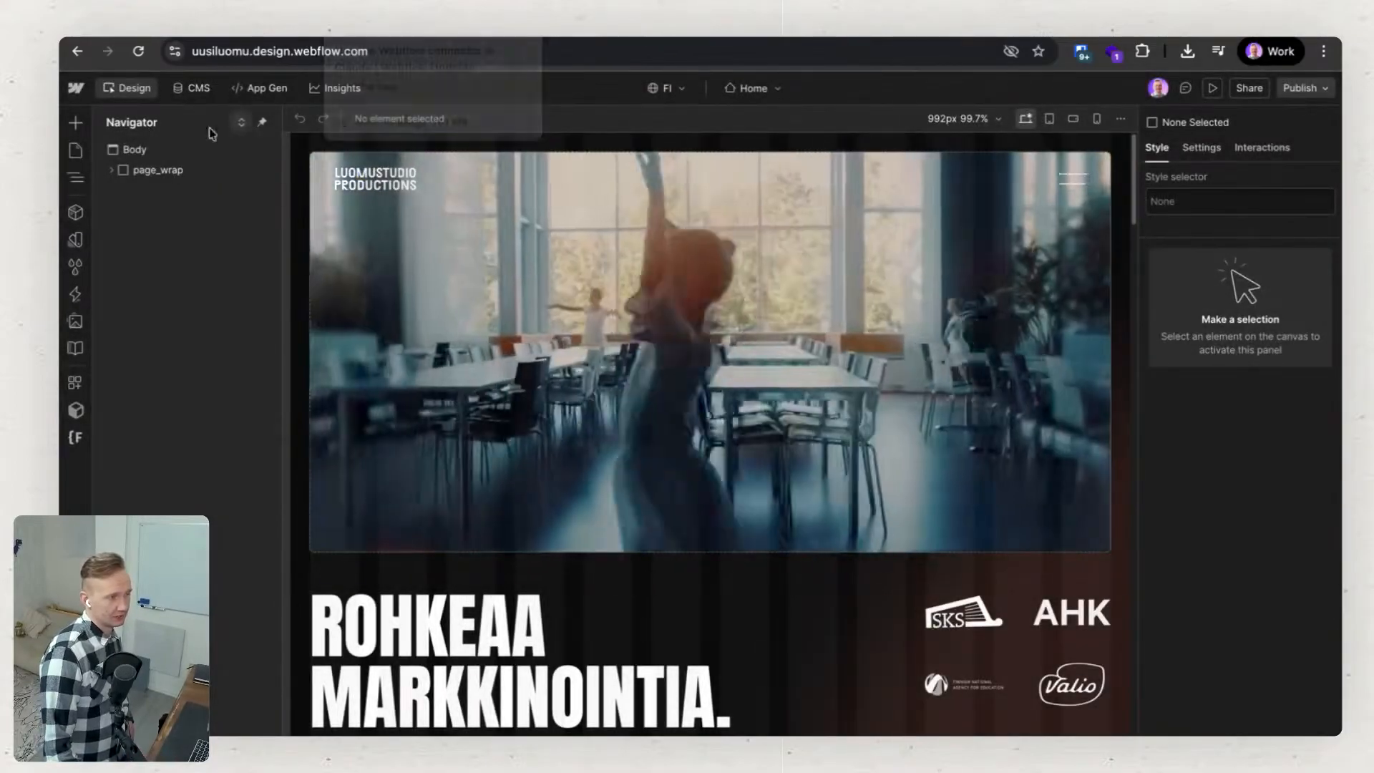
# Look over the Luomustudio site's CMS collections and Referenssit items, switching between the content view and the home page design.
pyautogui.click(198, 93)
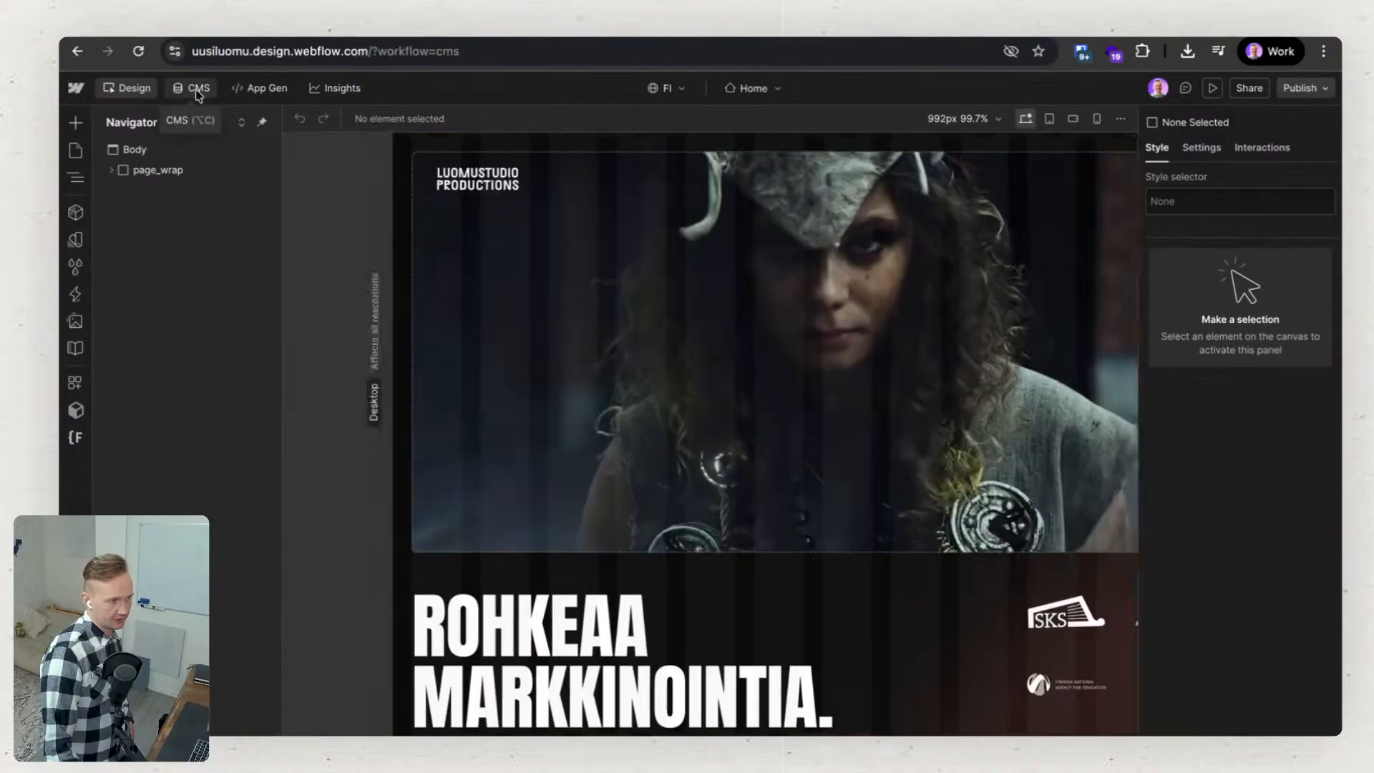
pyautogui.click(136, 93)
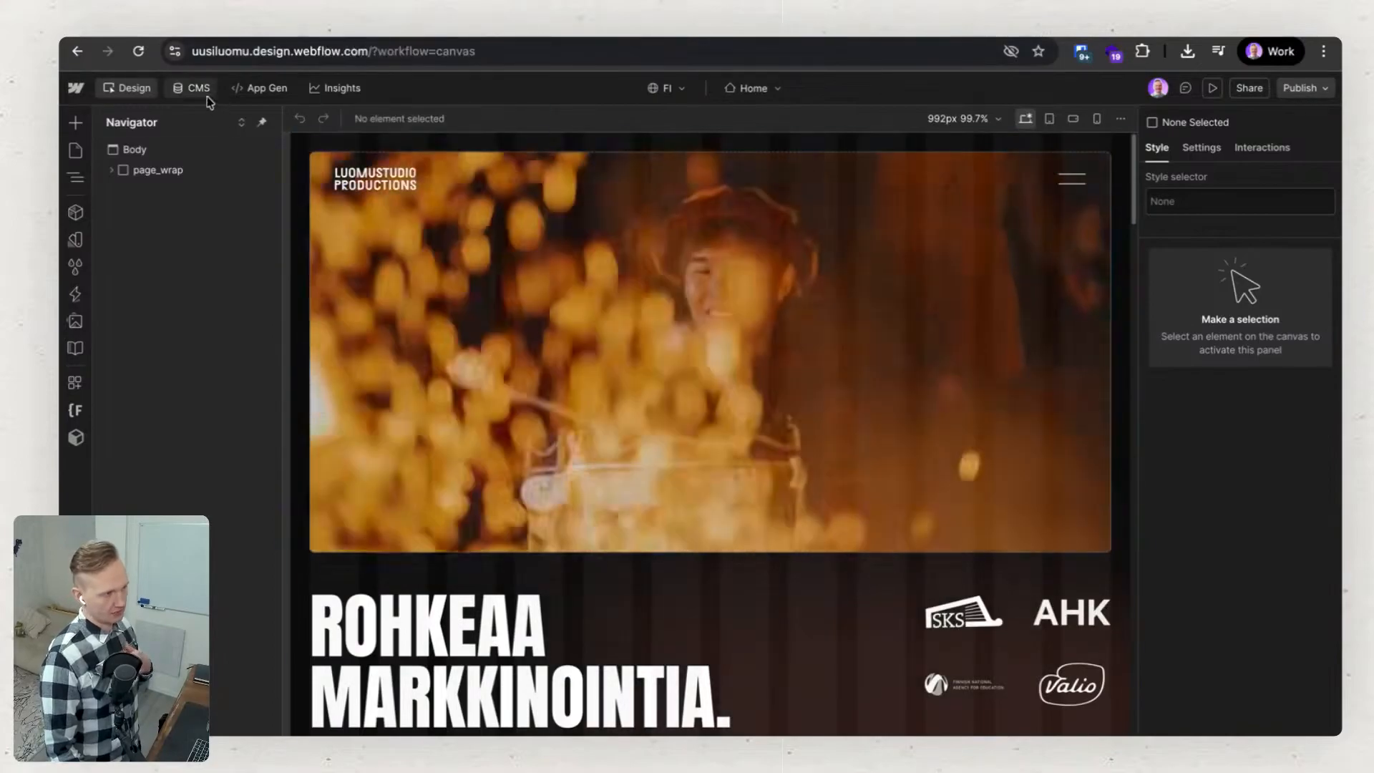
pyautogui.click(202, 90)
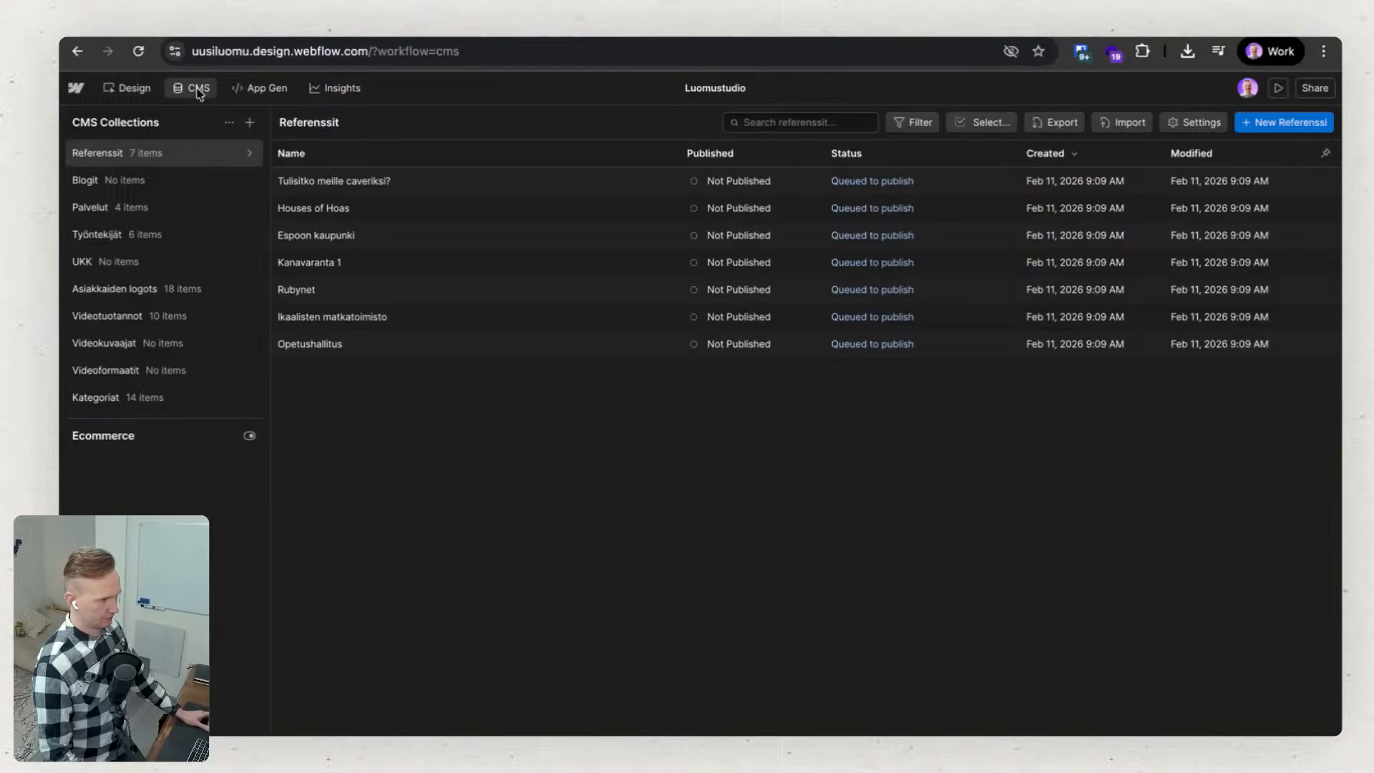
pyautogui.click(198, 90)
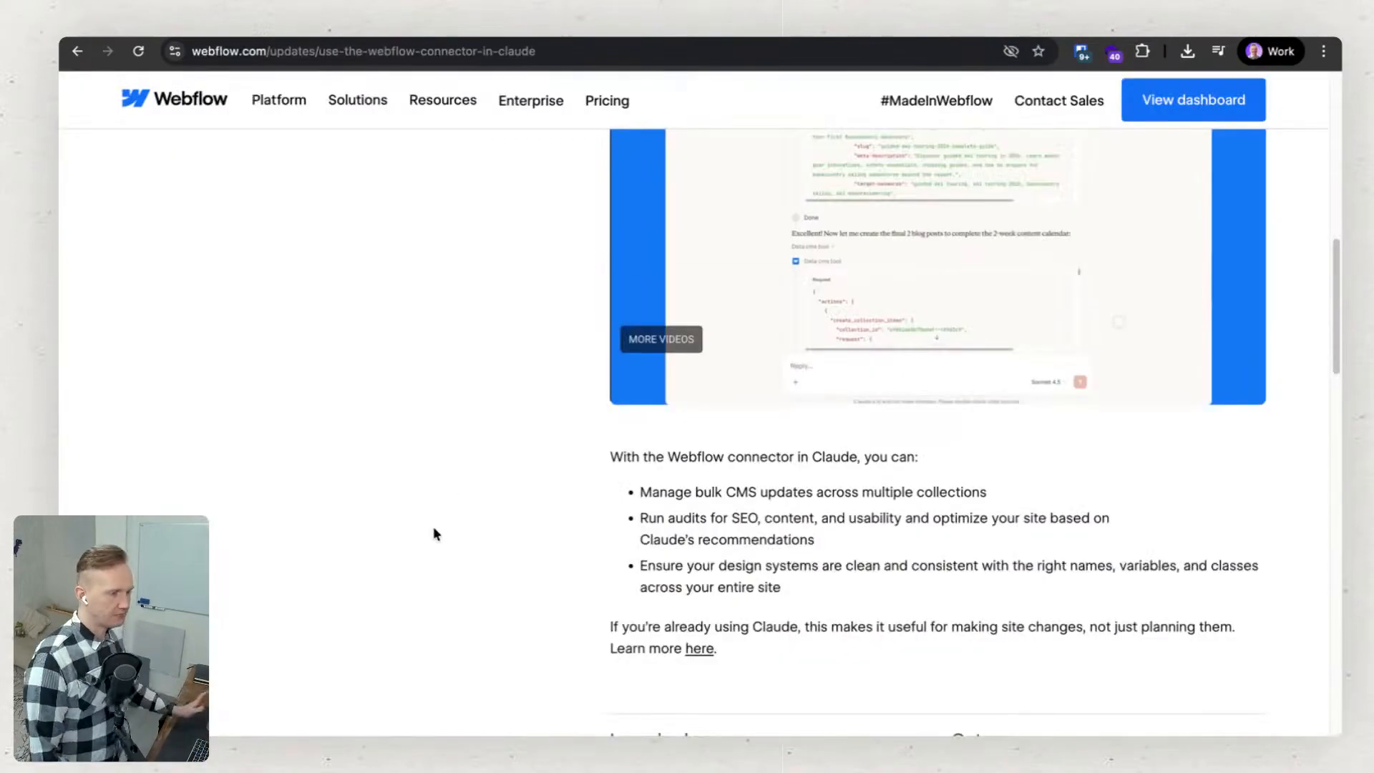
# Return to the connector article, highlight the SEO audit and design system bullets, and open the linked post for learning more.
pyautogui.scroll(-2, 530, 563)
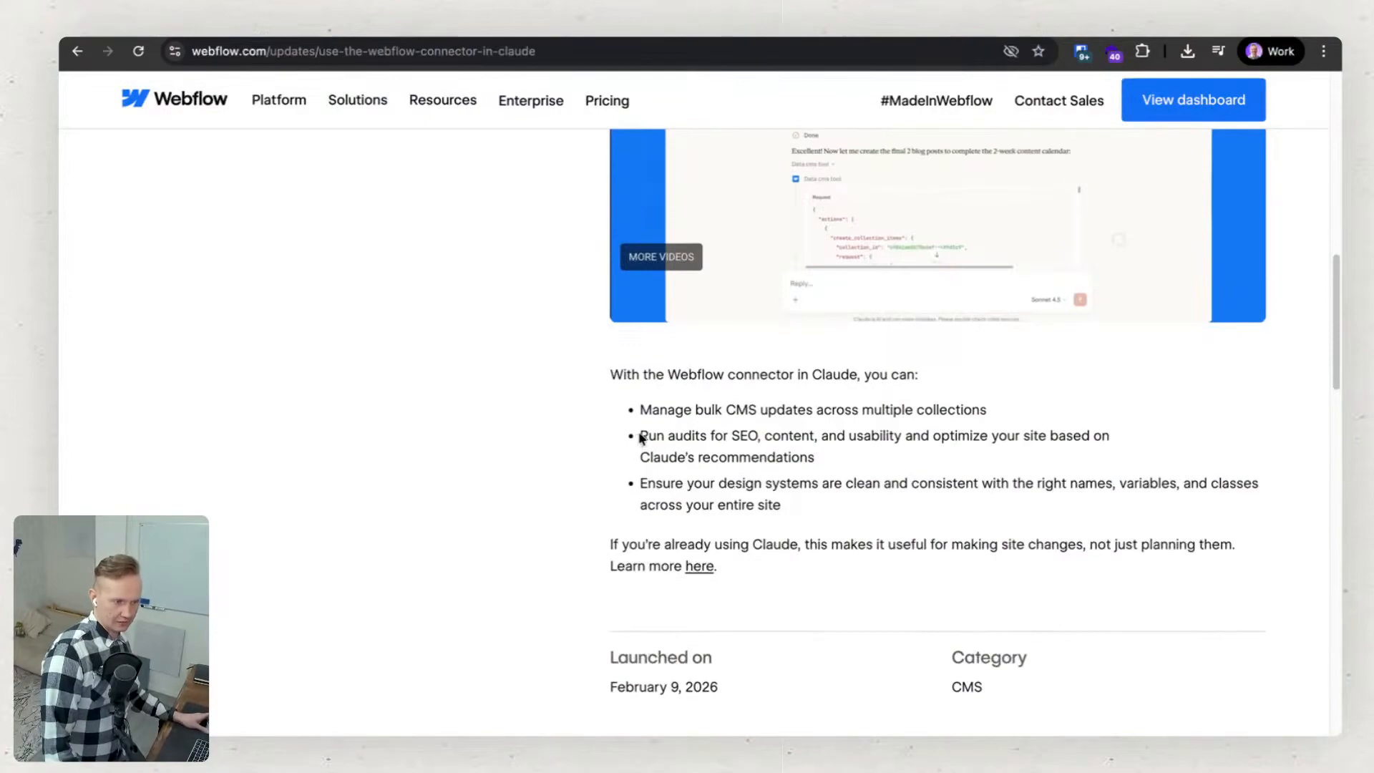
pyautogui.moveTo(638, 436); pyautogui.dragTo(1120, 455)
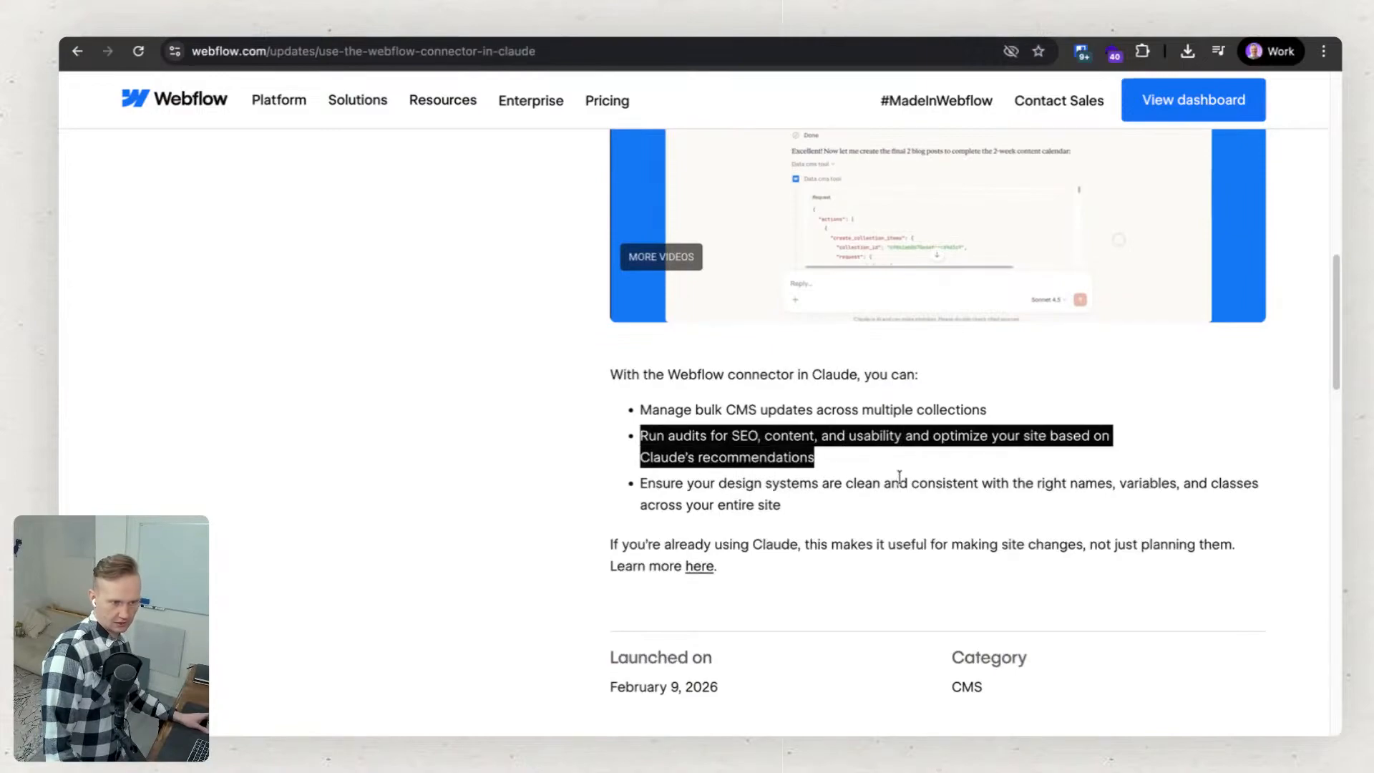
pyautogui.moveTo(1041, 483); pyautogui.dragTo(1281, 501)
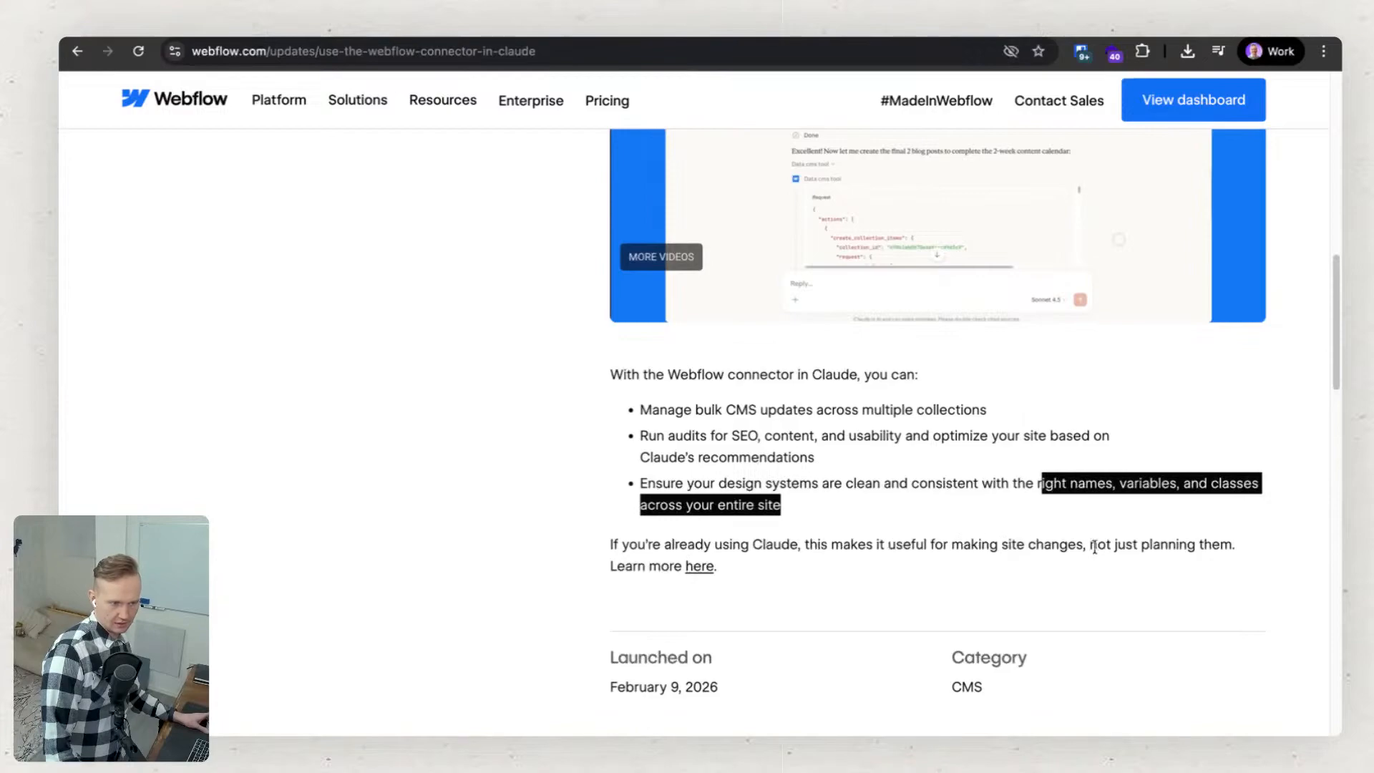
pyautogui.click(692, 569)
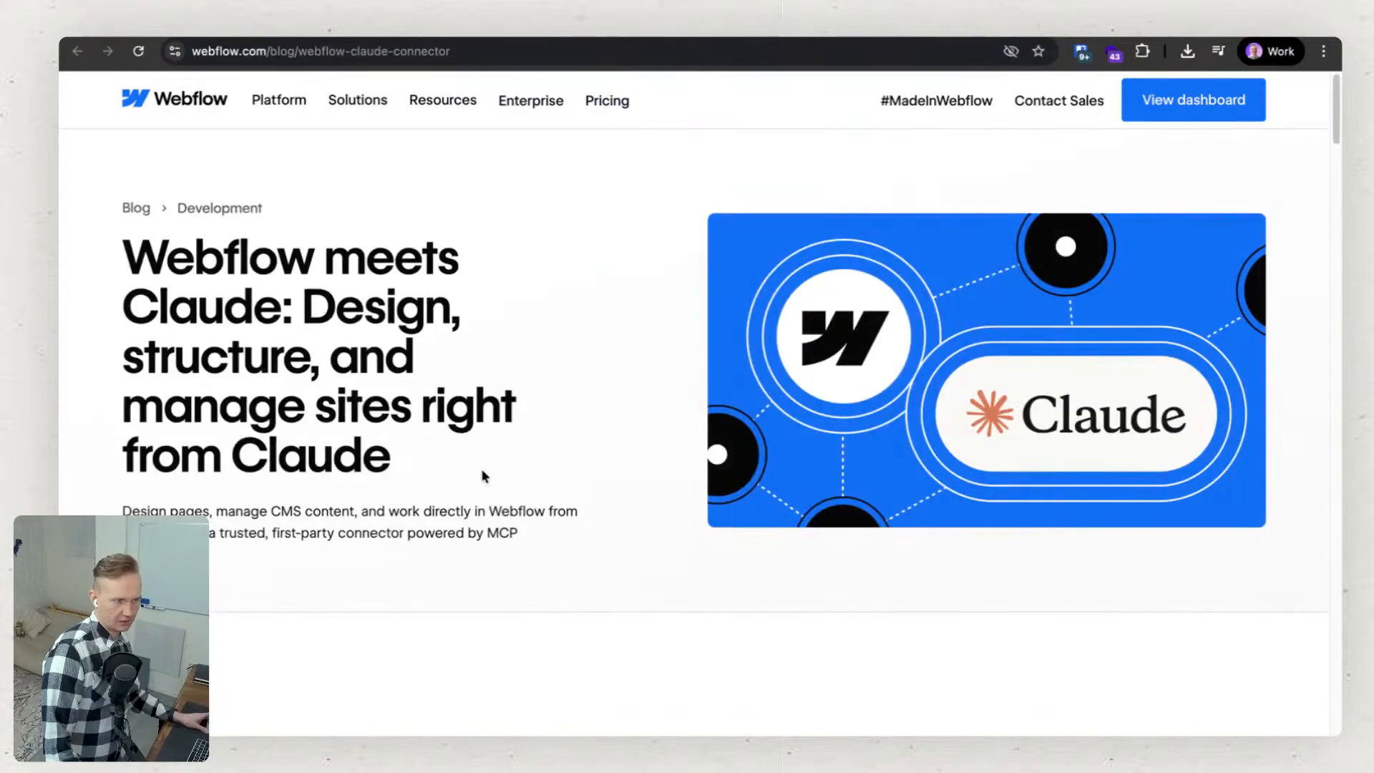
# Read what the Webflow connector can do in Claude and highlight the heading on managing classes and variables.
pyautogui.scroll(-15, 482, 475)
pyautogui.scroll(-7, 494, 467)
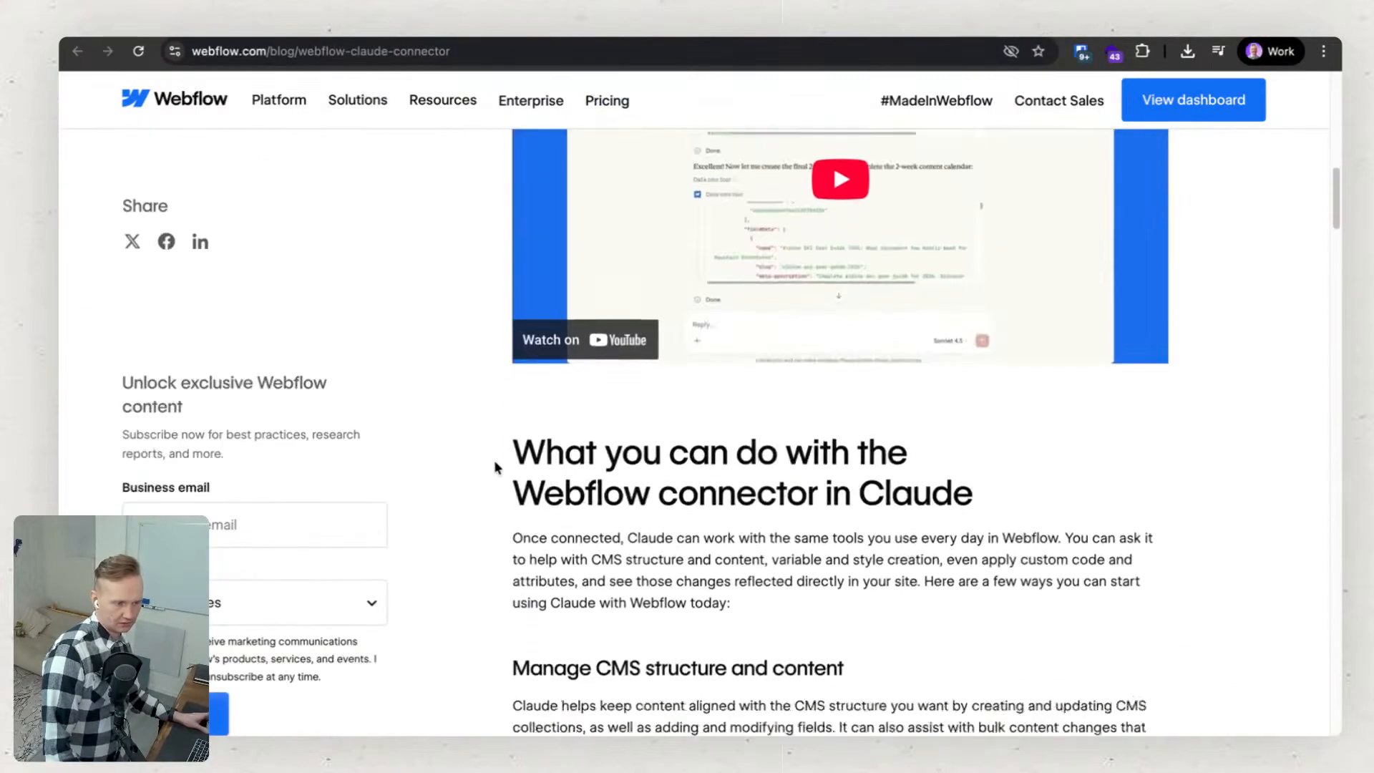
pyautogui.scroll(-3, 498, 466)
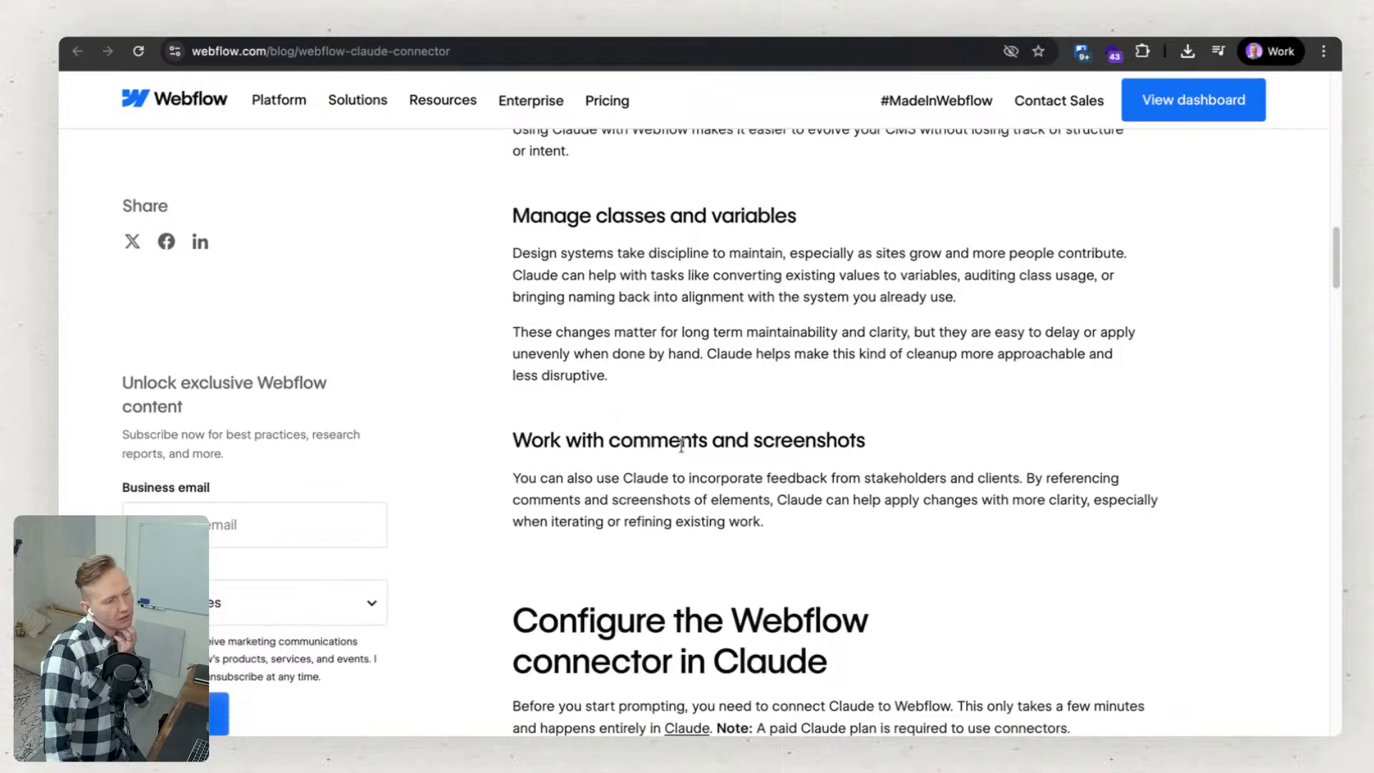
pyautogui.scroll(-1, 839, 518)
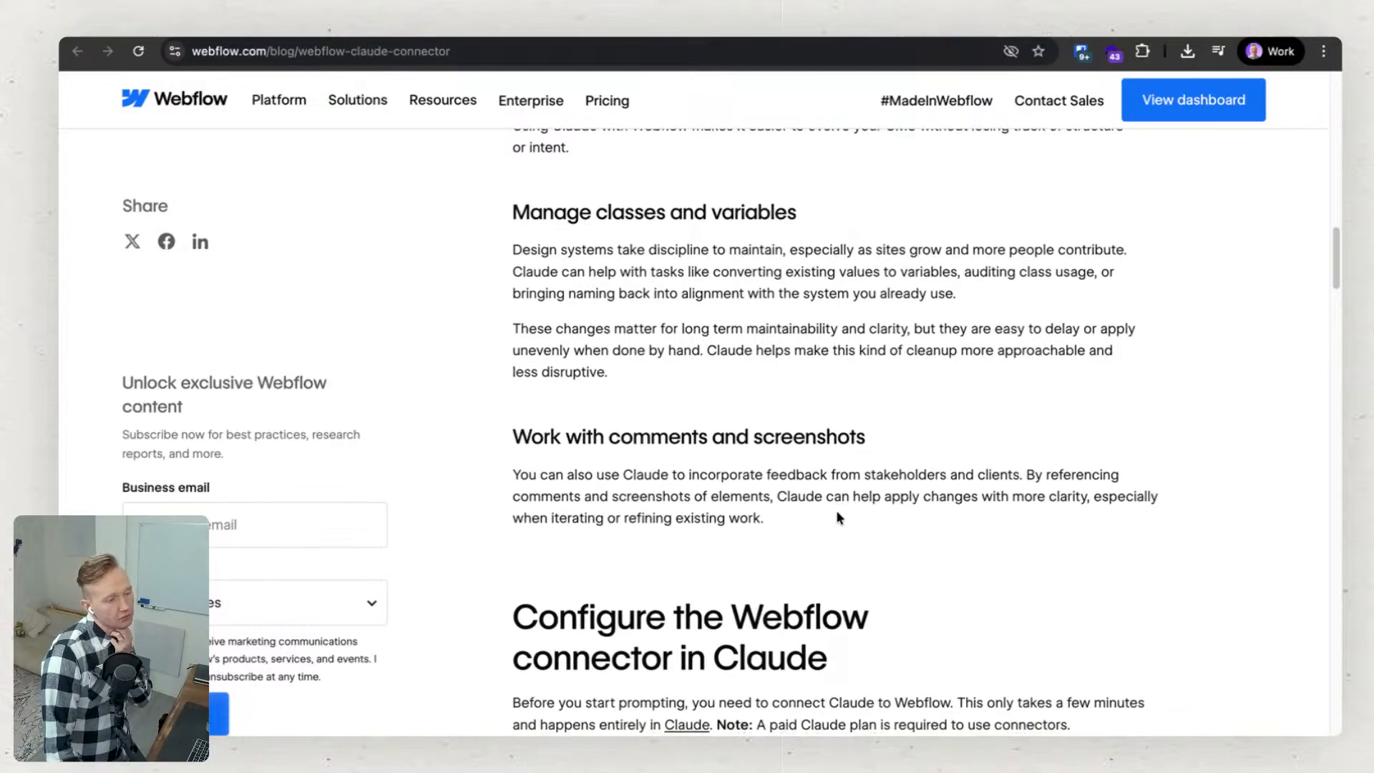
pyautogui.scroll(1, 840, 518)
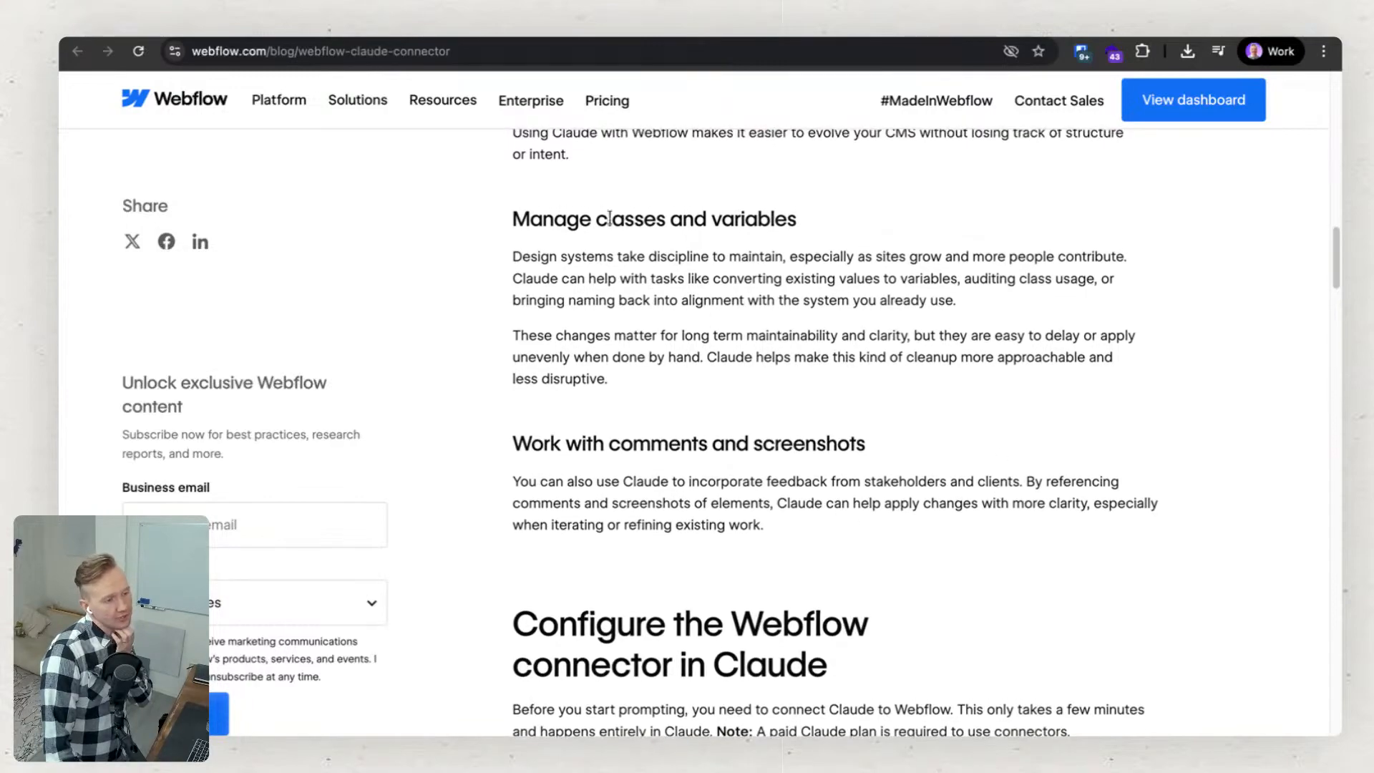
pyautogui.moveTo(608, 218); pyautogui.dragTo(826, 226)
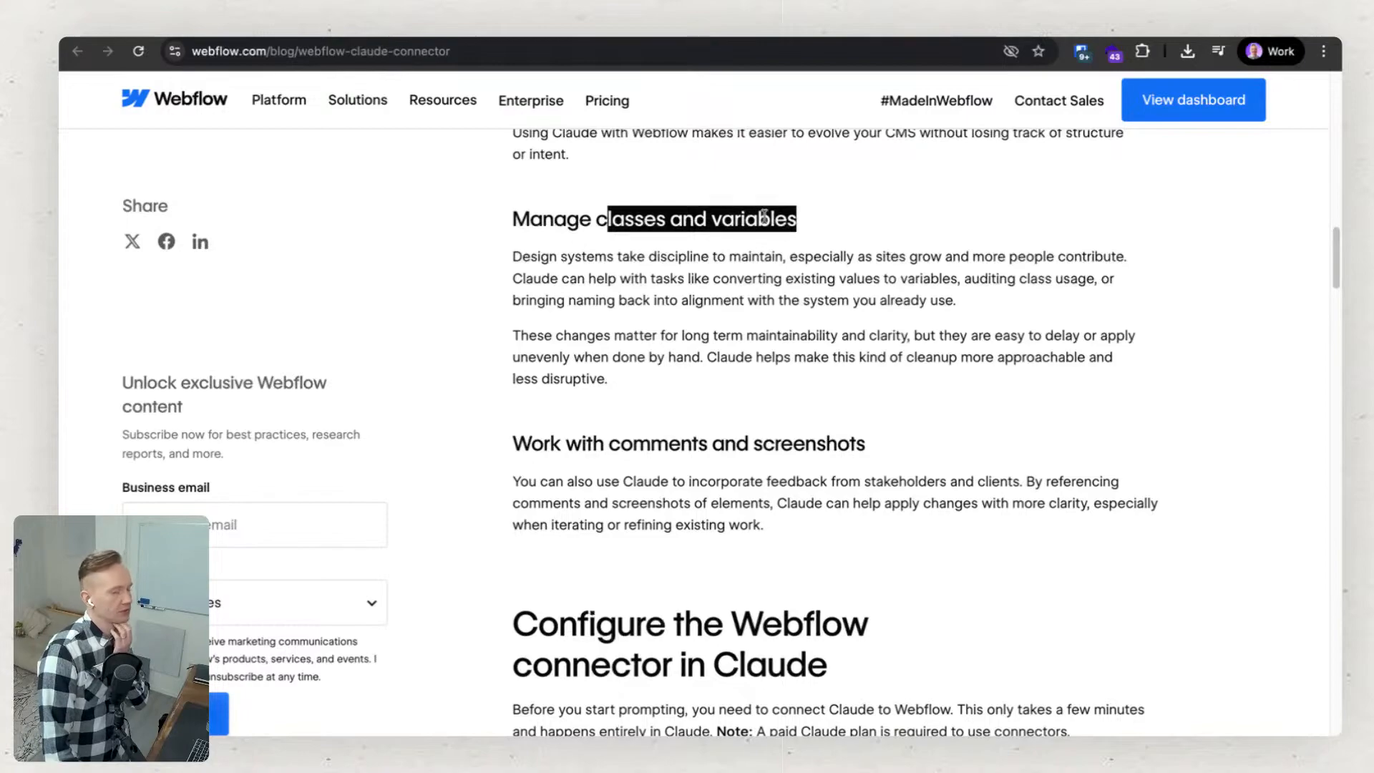
pyautogui.click(813, 218)
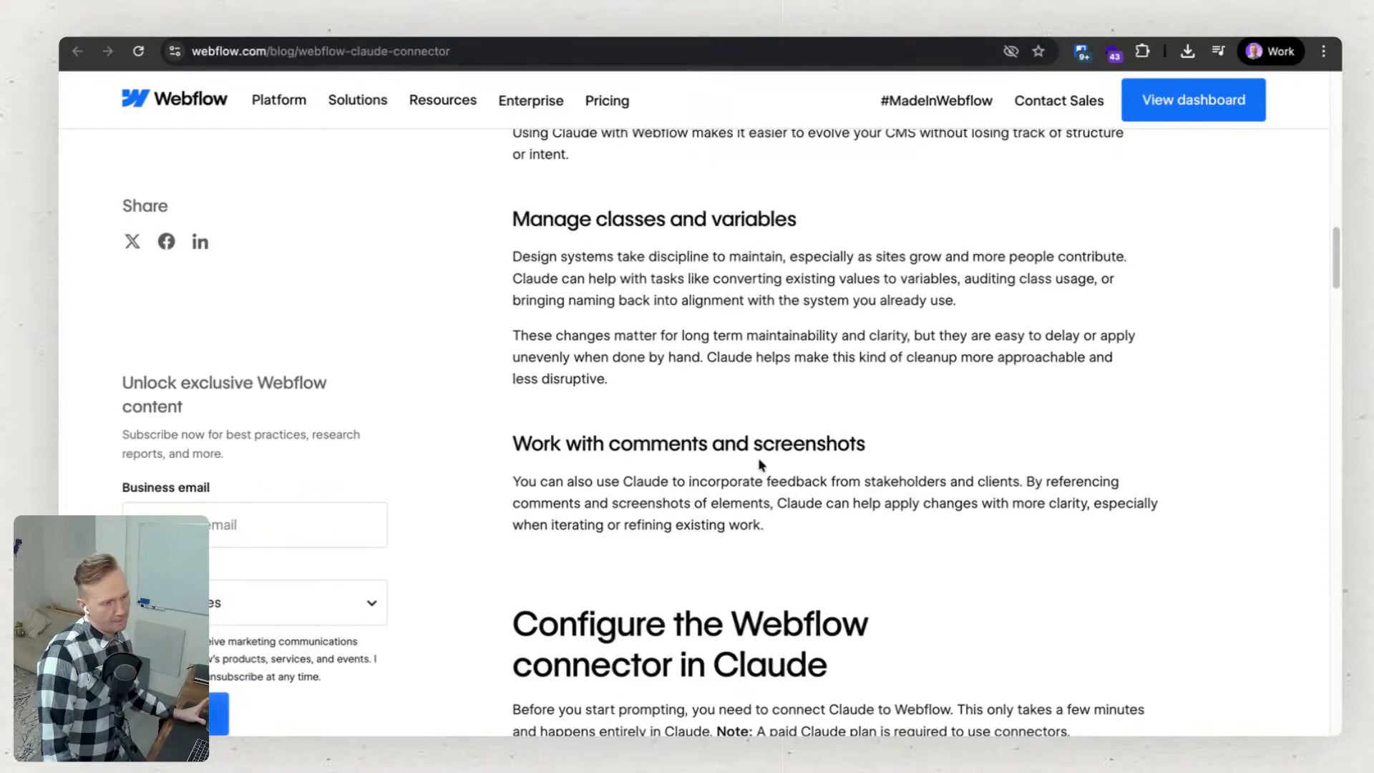
# Read the instructions for configuring the Webflow connector in Claude, through tool permissions and how the connector works.
pyautogui.scroll(-2, 724, 446)
pyautogui.scroll(-3, 724, 446)
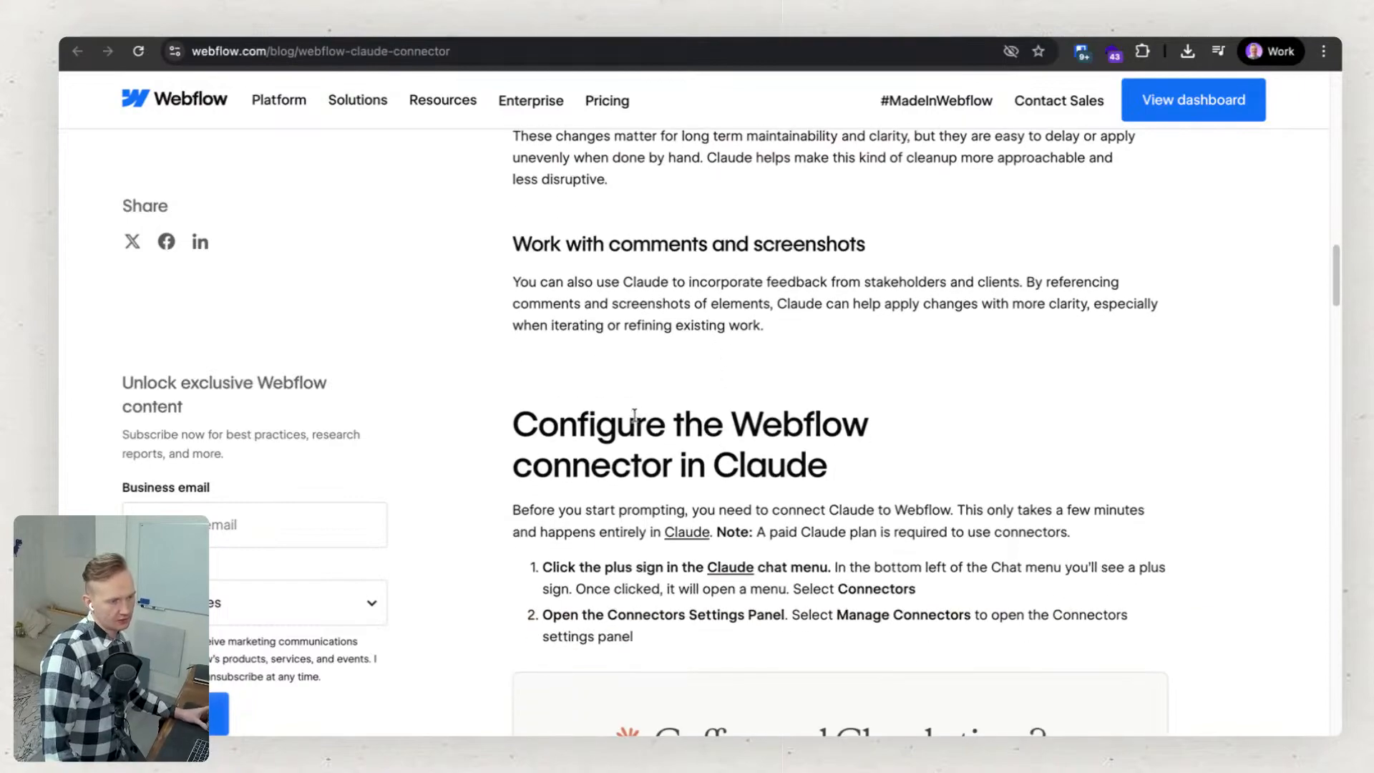
pyautogui.scroll(-6, 636, 420)
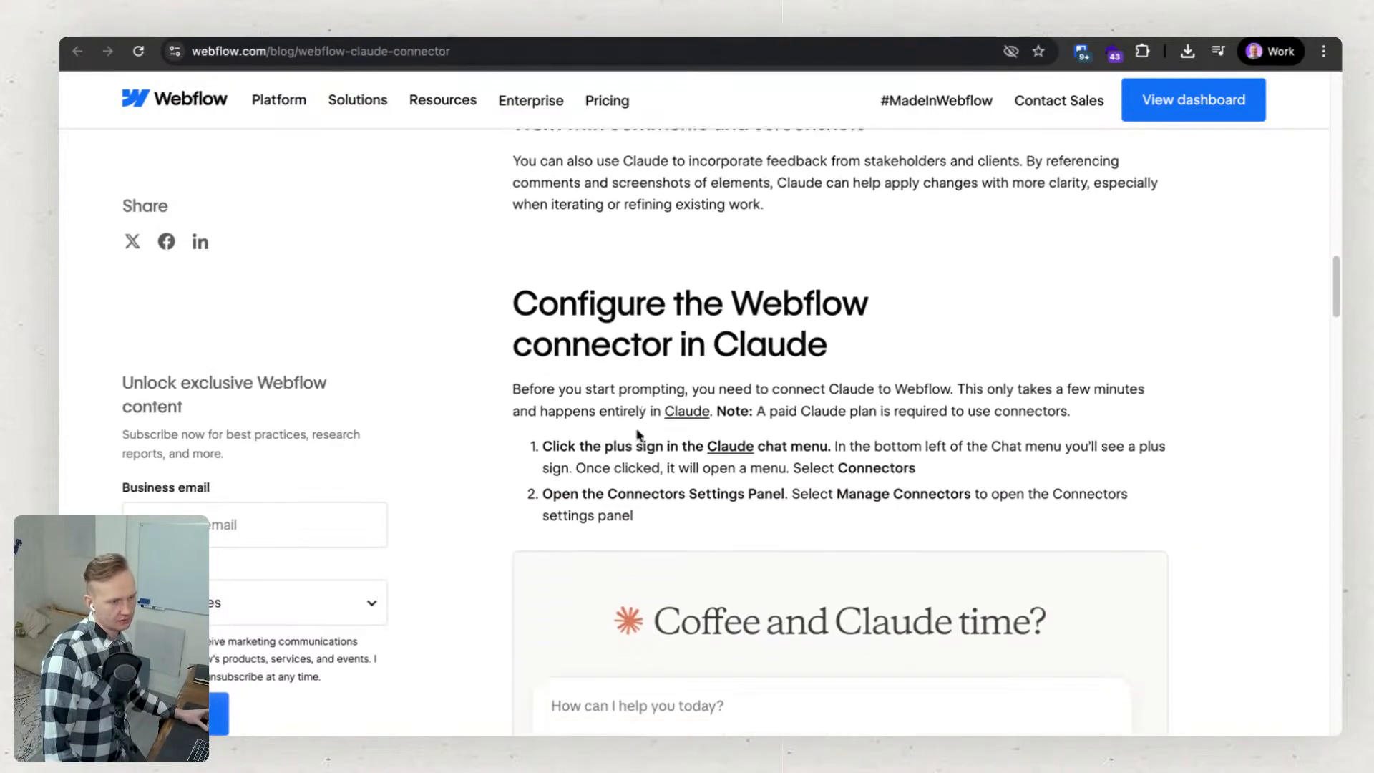
pyautogui.scroll(-12, 521, 444)
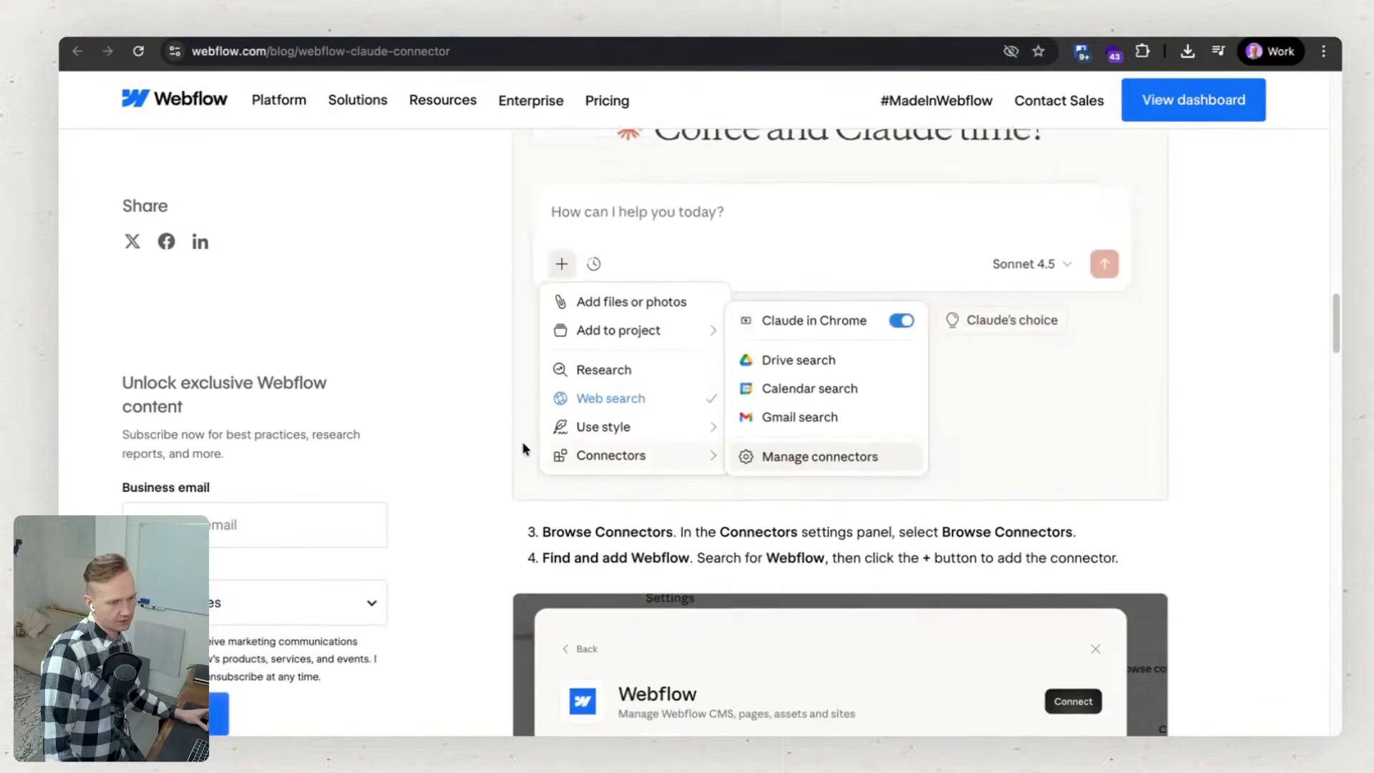
pyautogui.scroll(-9, 524, 448)
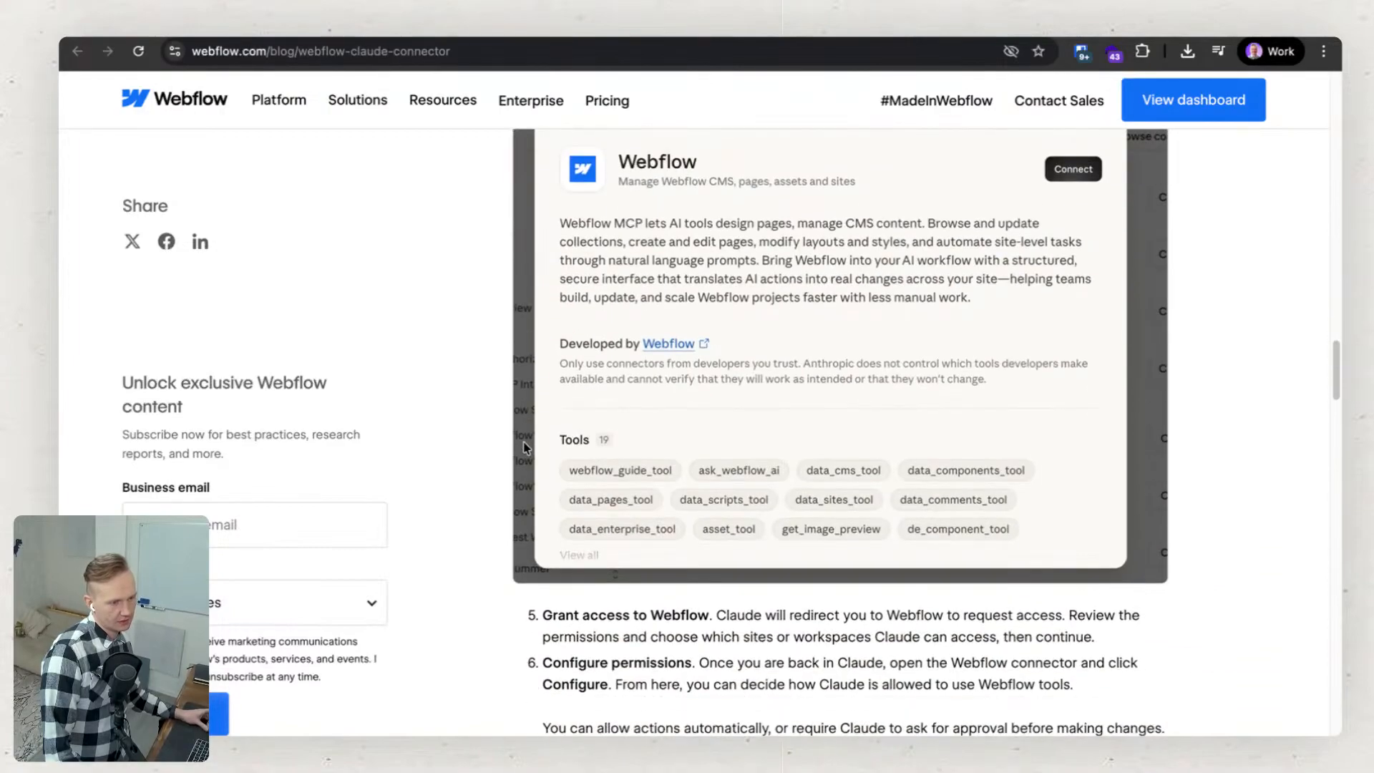
pyautogui.scroll(-8, 524, 448)
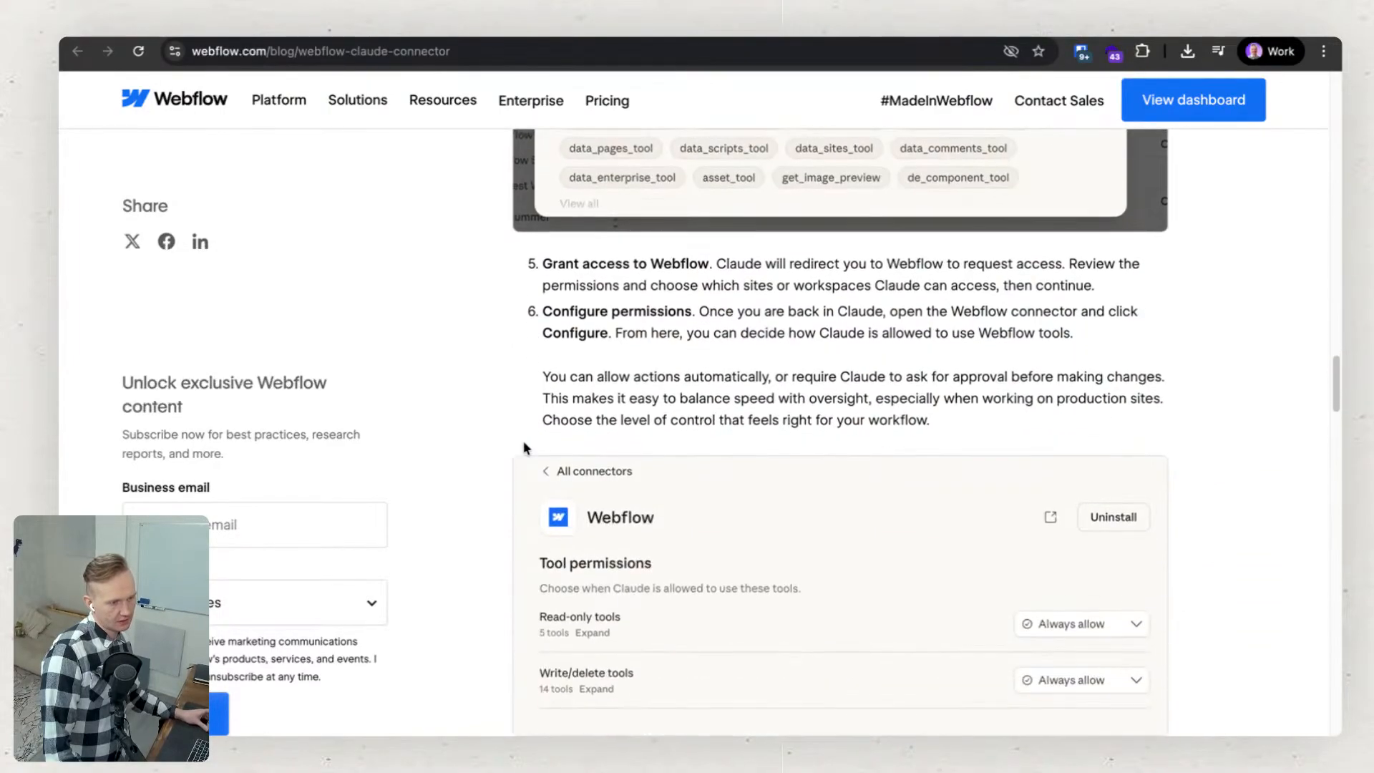
pyautogui.scroll(-20, 524, 448)
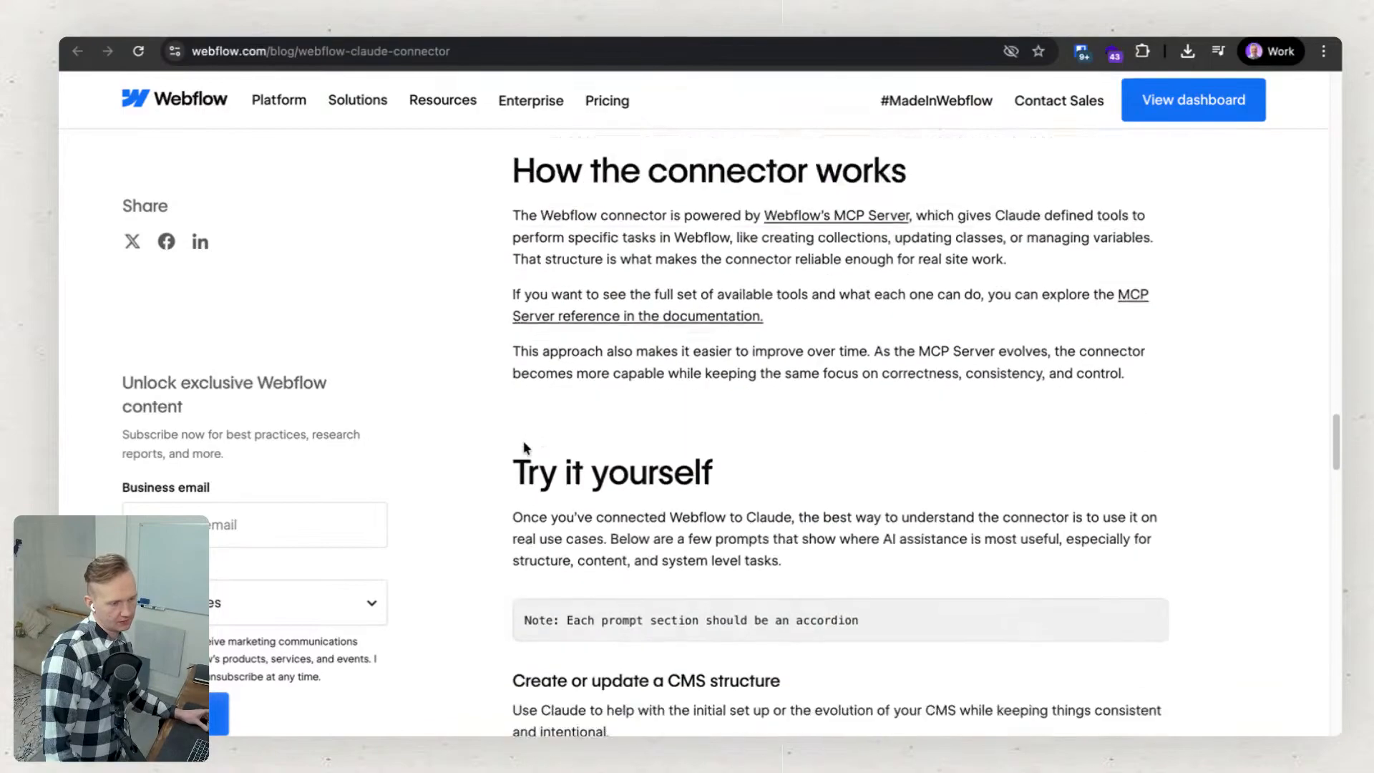
# Skim the connector article's example prompts for CMS structure, content linking and web standards, and return to its beginning.
pyautogui.scroll(-9, 524, 441)
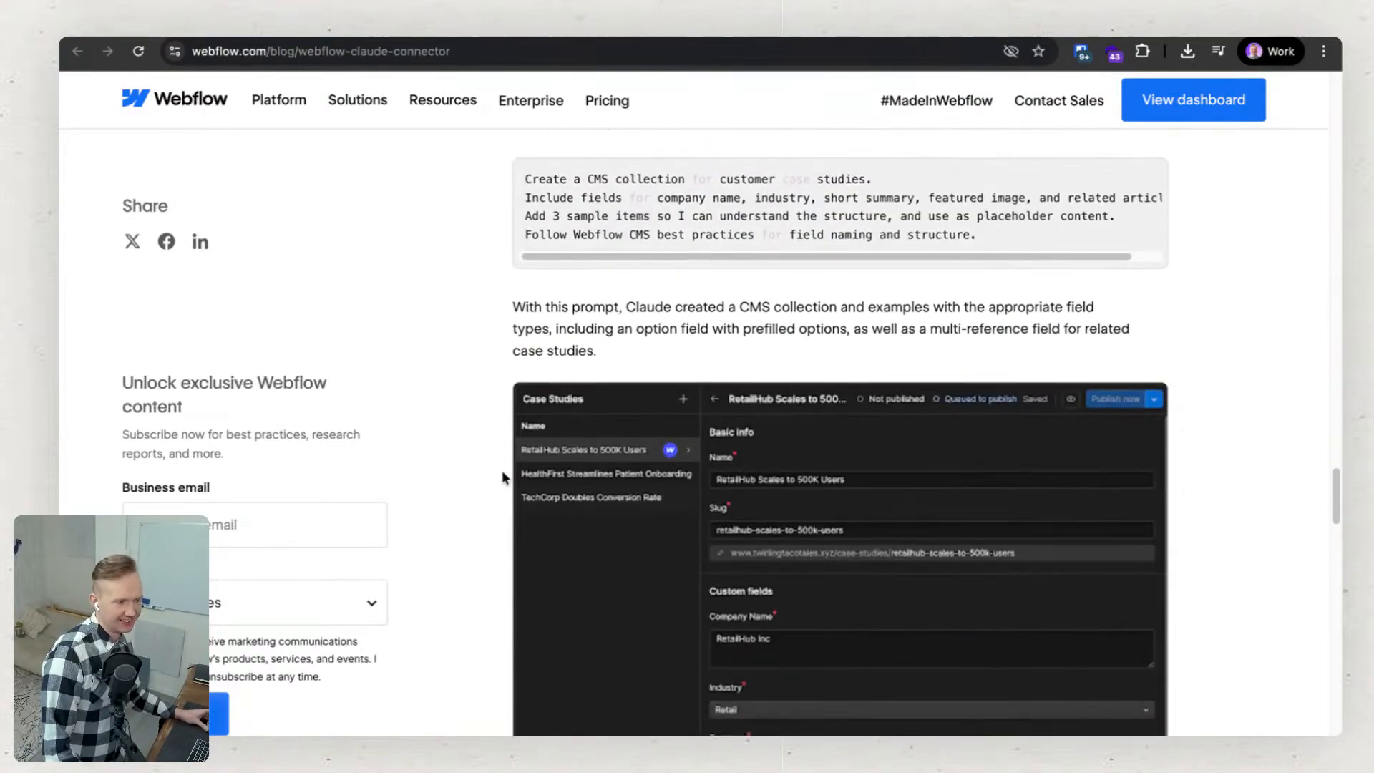
pyautogui.scroll(-15, 514, 504)
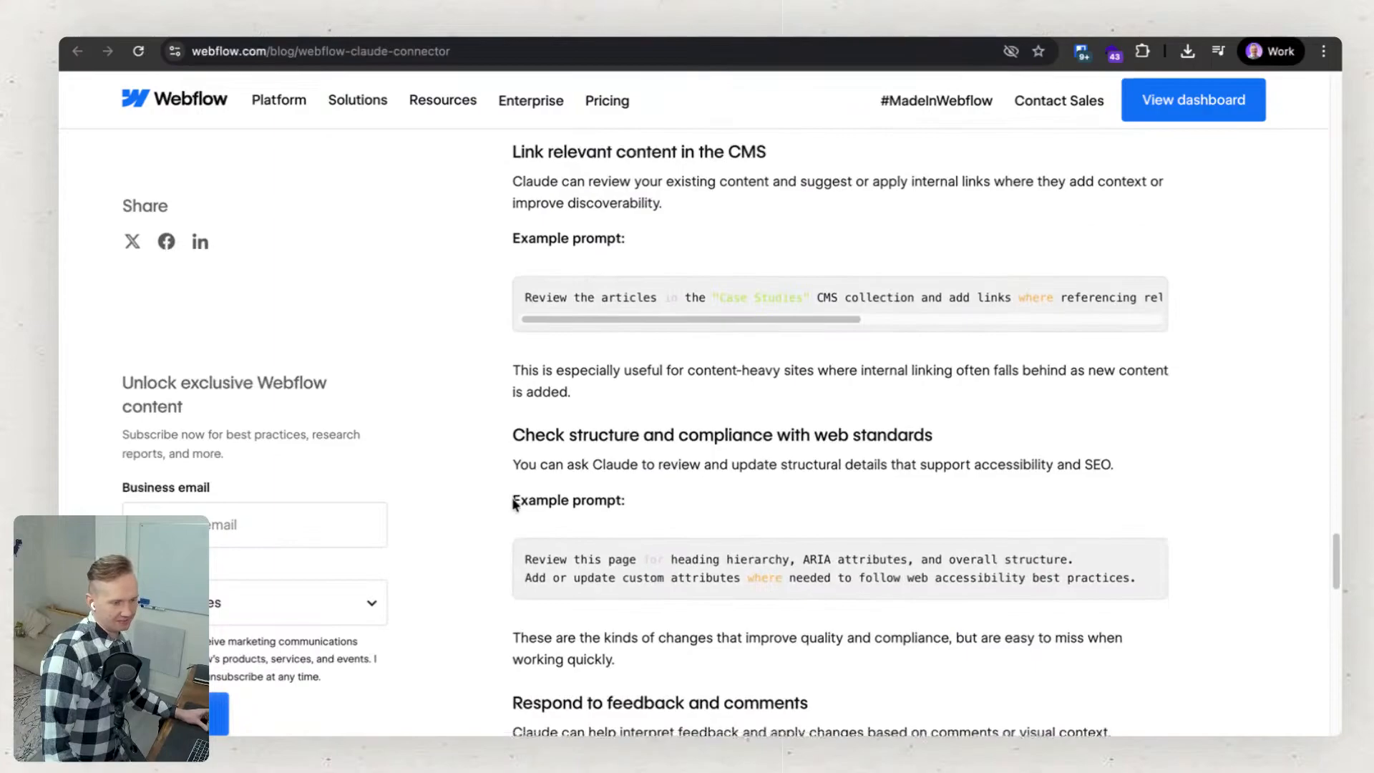
pyautogui.scroll(3, 512, 500)
pyautogui.scroll(20, 512, 501)
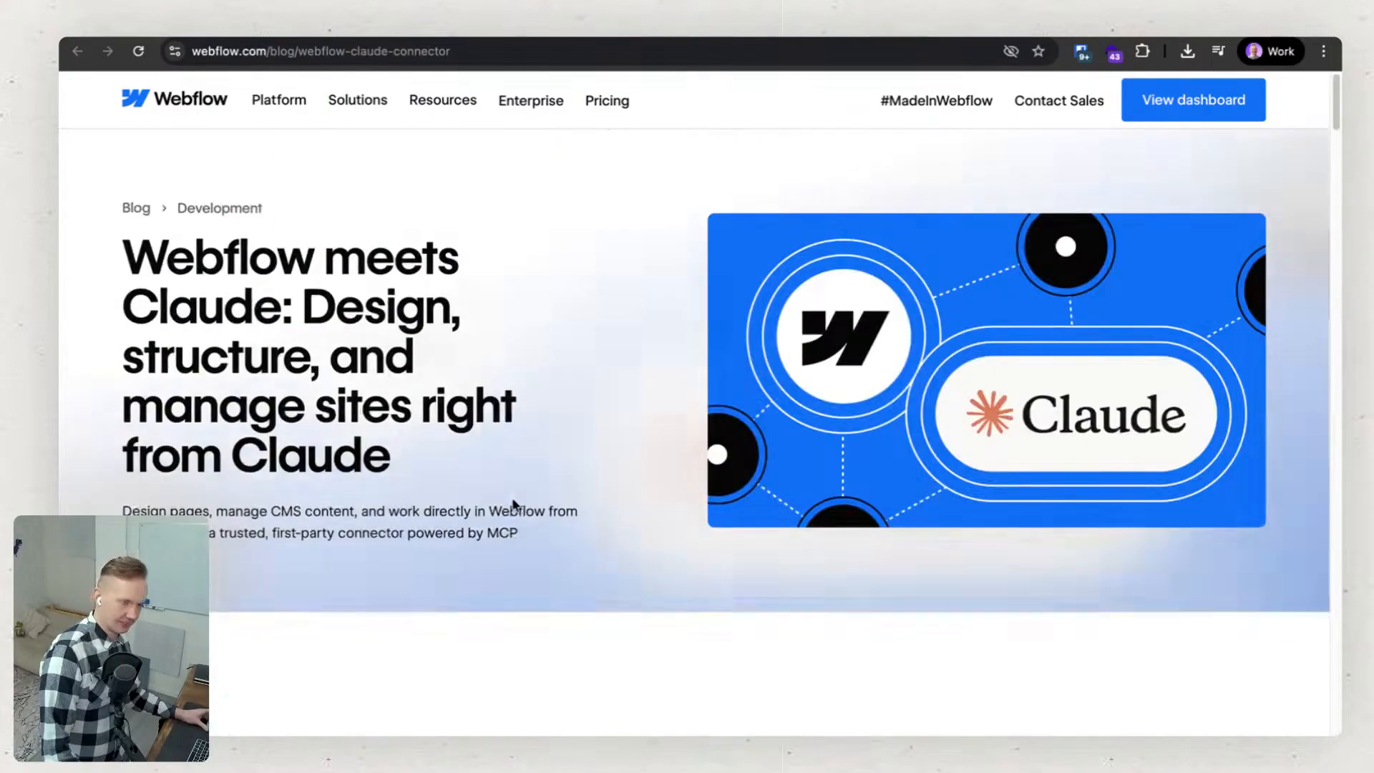
# Reread the article's introduction and the section on what the Webflow connector can do in Claude.
pyautogui.scroll(-7, 527, 538)
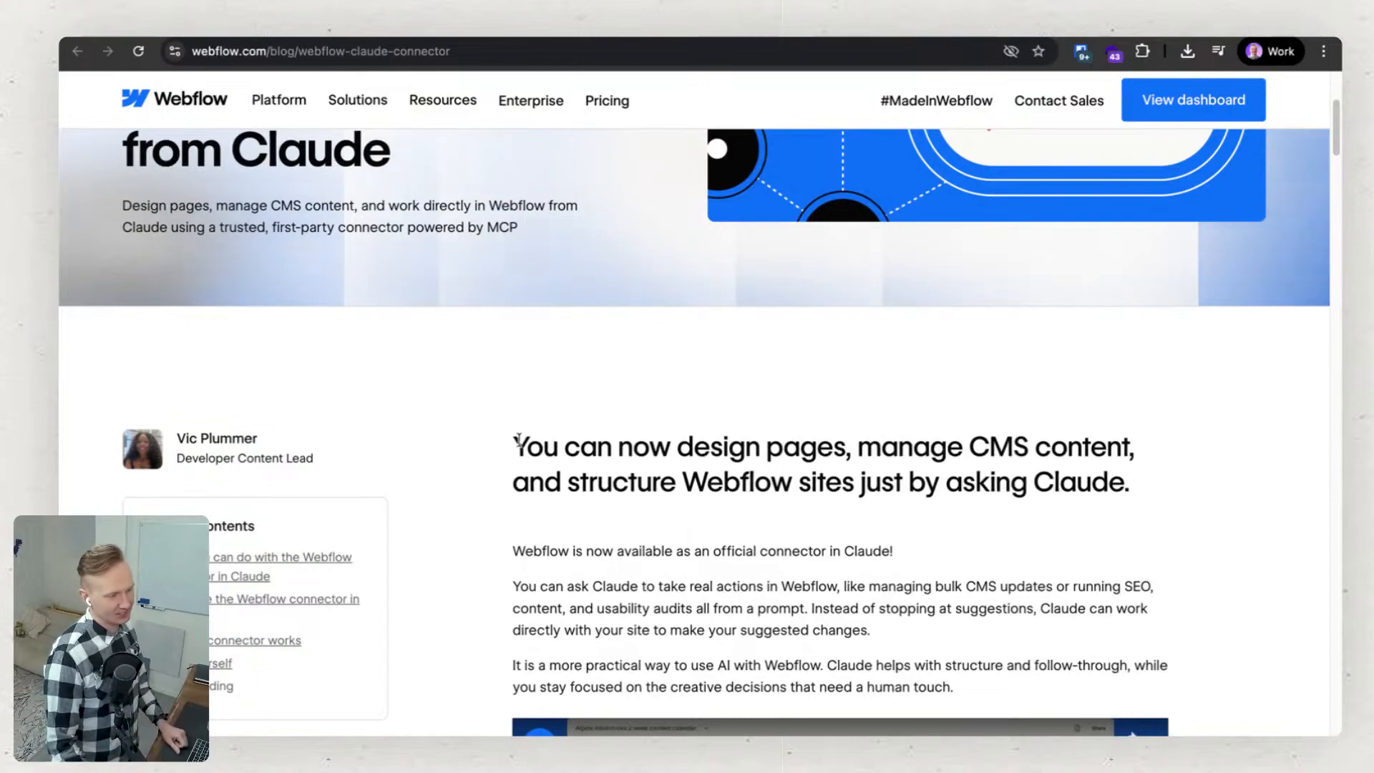
pyautogui.scroll(-5, 518, 440)
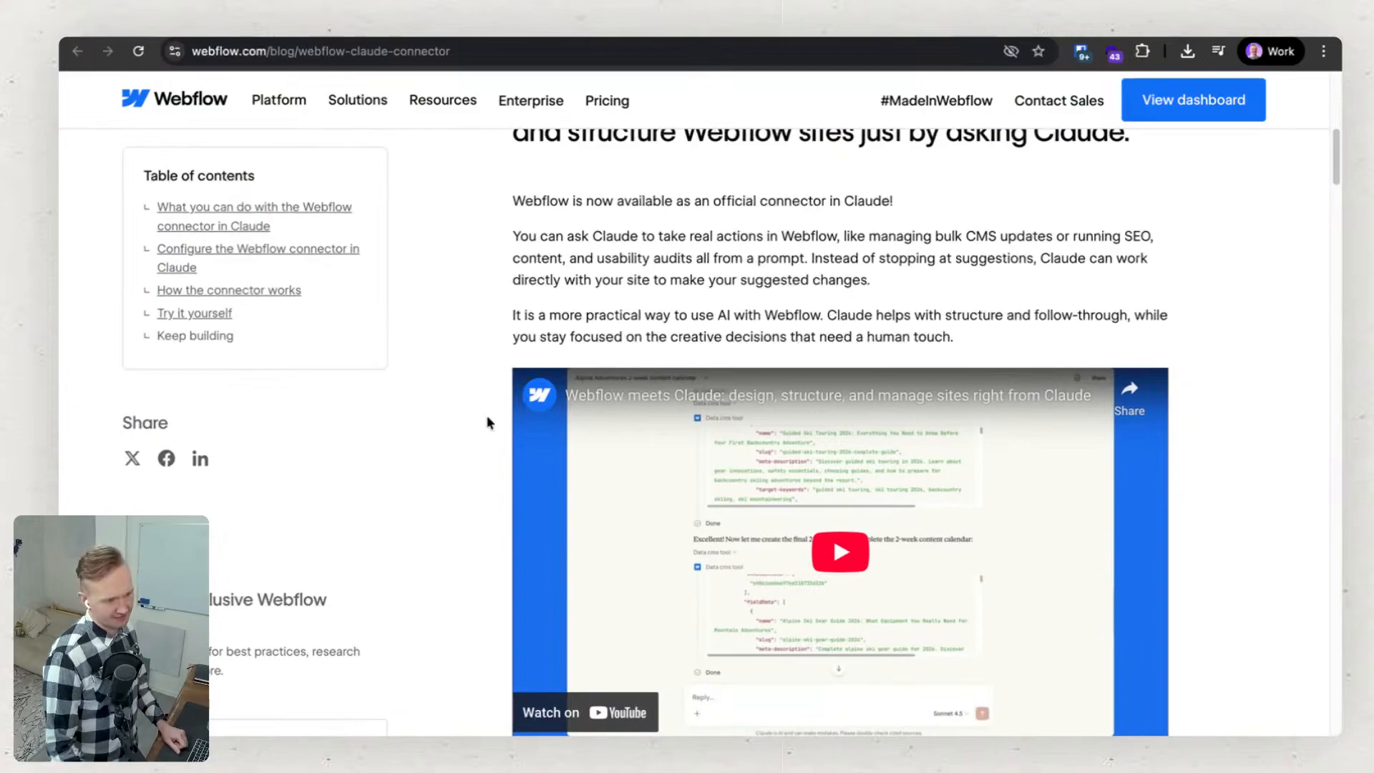
pyautogui.scroll(-9, 487, 422)
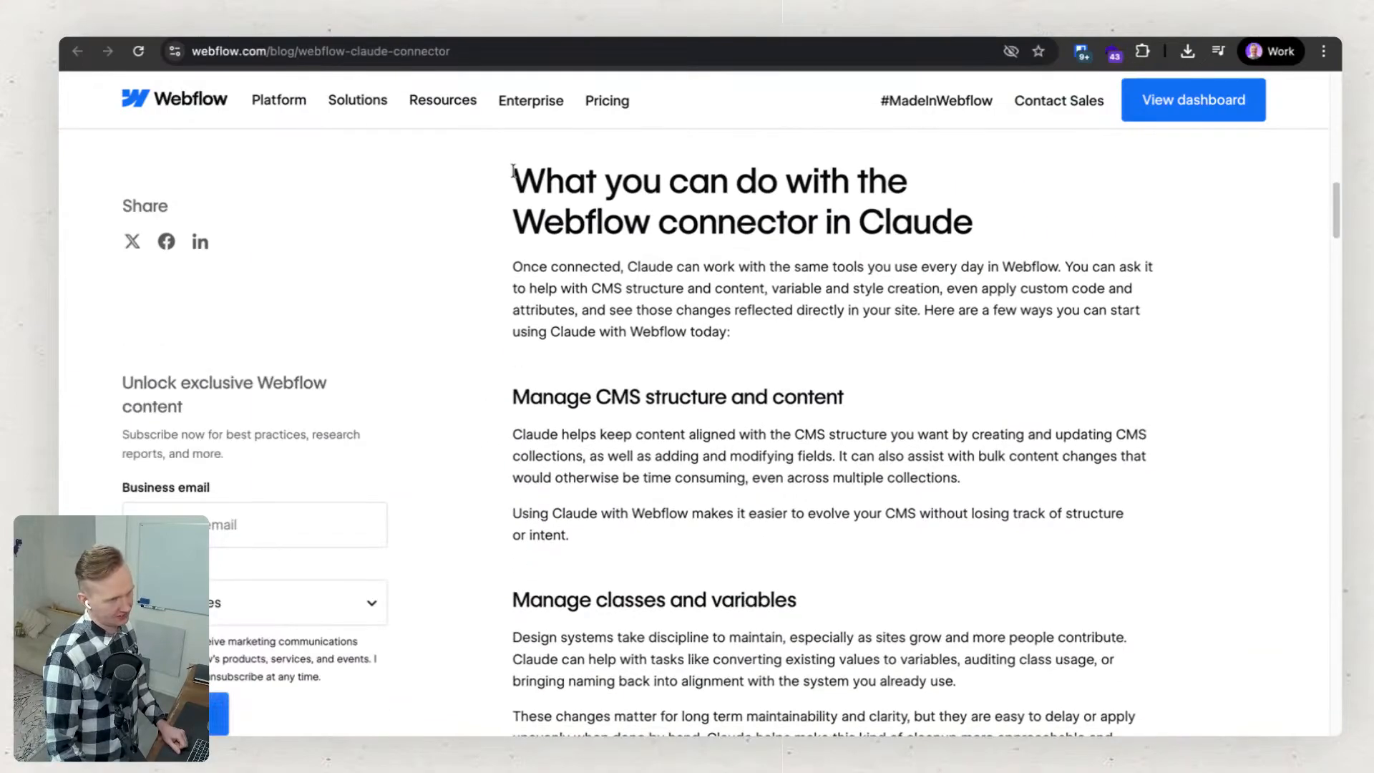
pyautogui.moveTo(512, 172); pyautogui.dragTo(512, 200)
pyautogui.click(546, 259)
pyautogui.click(512, 250)
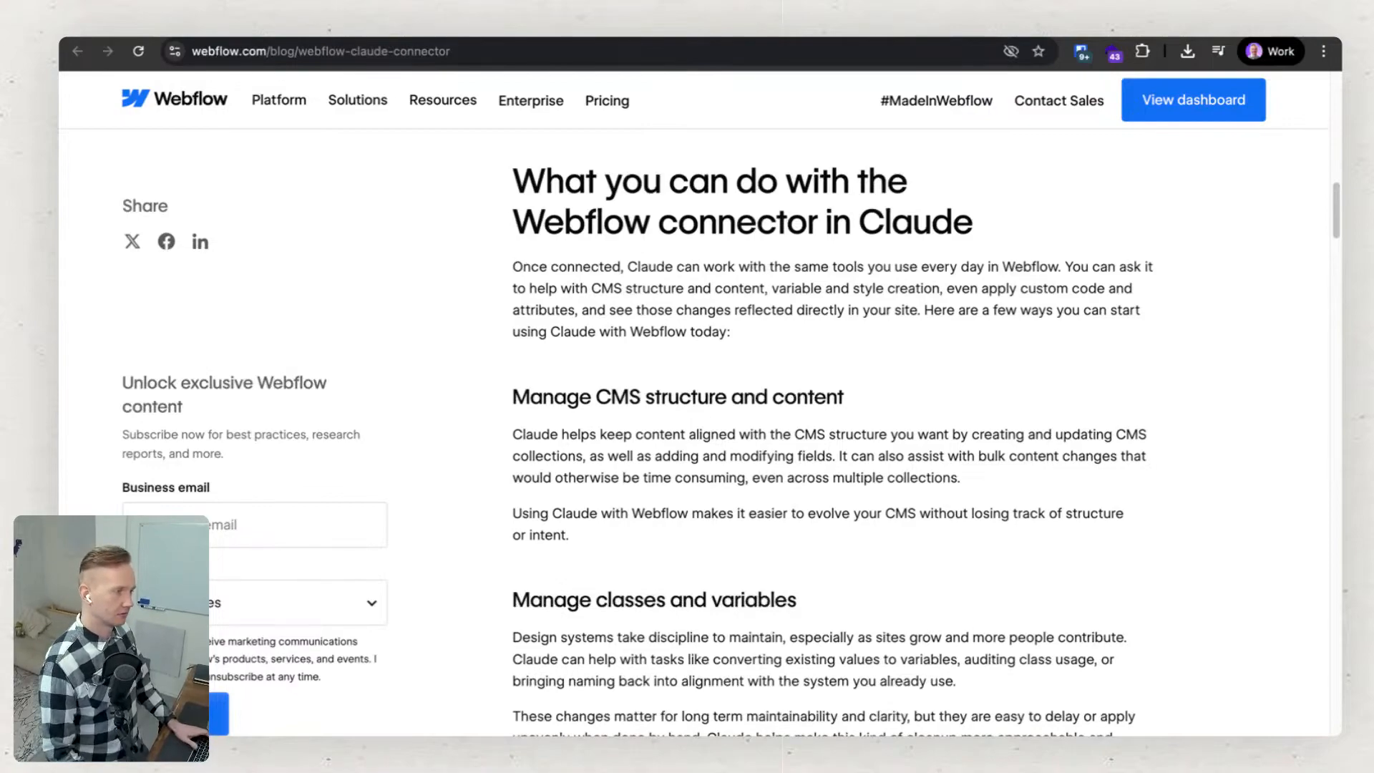
# Check the Luomustudio home page design briefly, switch back to the connector article, and return to its title.
pyautogui.hotkey('ctrl', 'Tab')
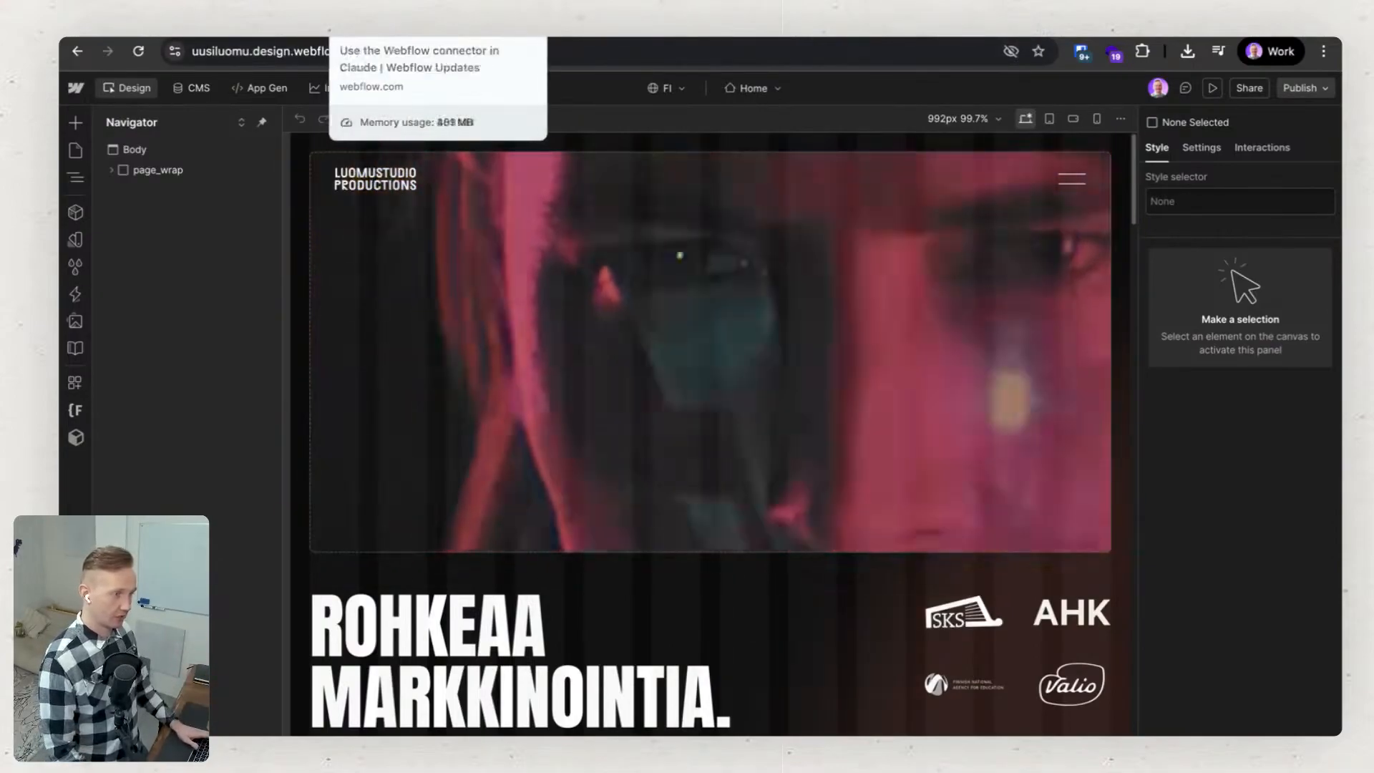
pyautogui.click(436, 23)
pyautogui.click(633, 23)
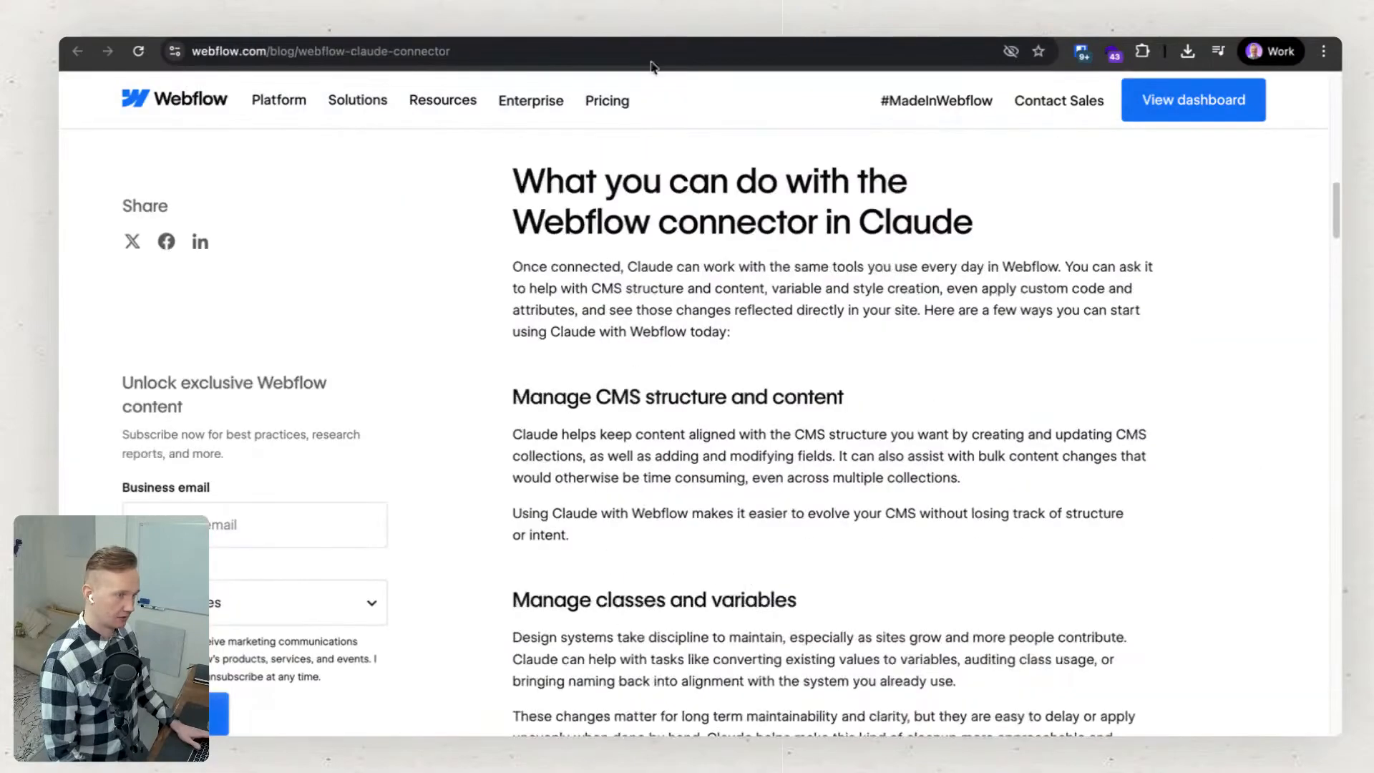
pyautogui.scroll(-3, 634, 370)
pyautogui.scroll(5, 728, 415)
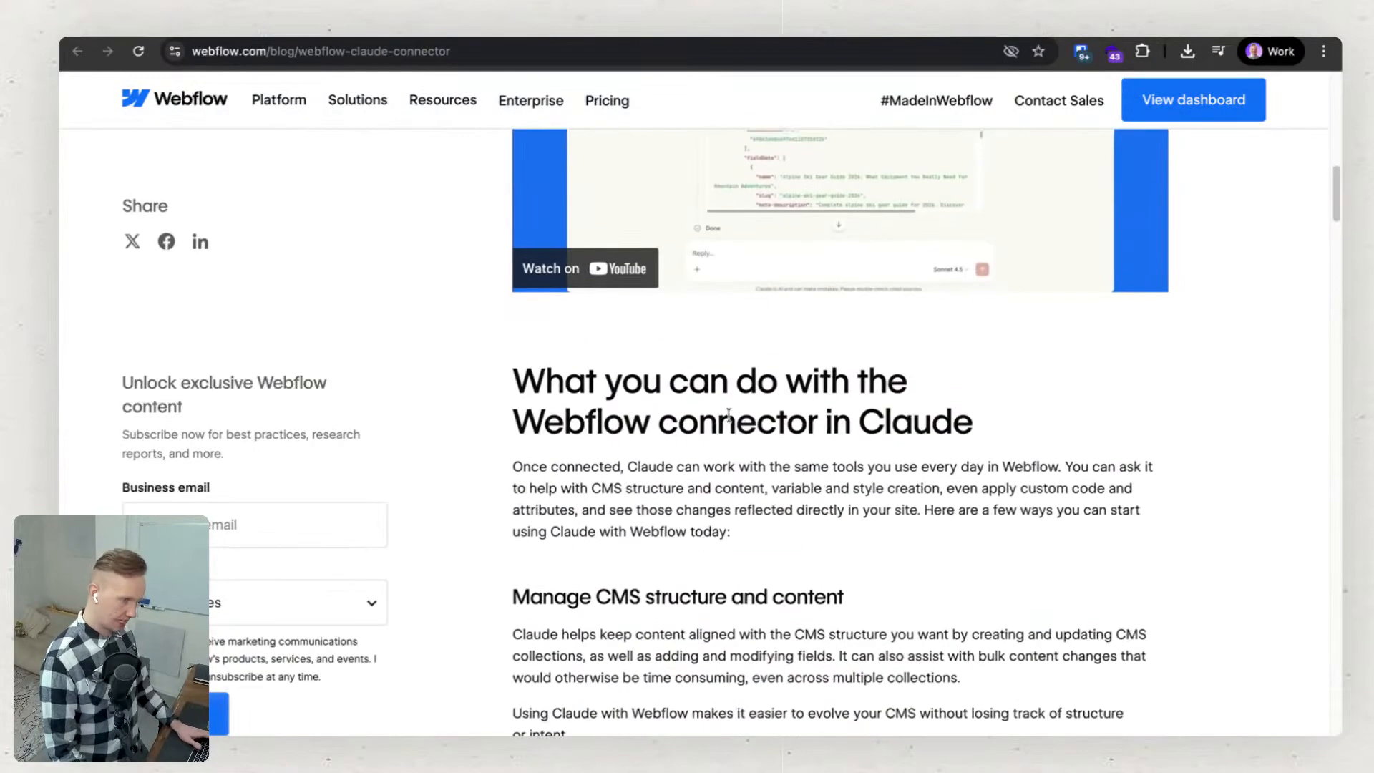
pyautogui.scroll(3, 728, 415)
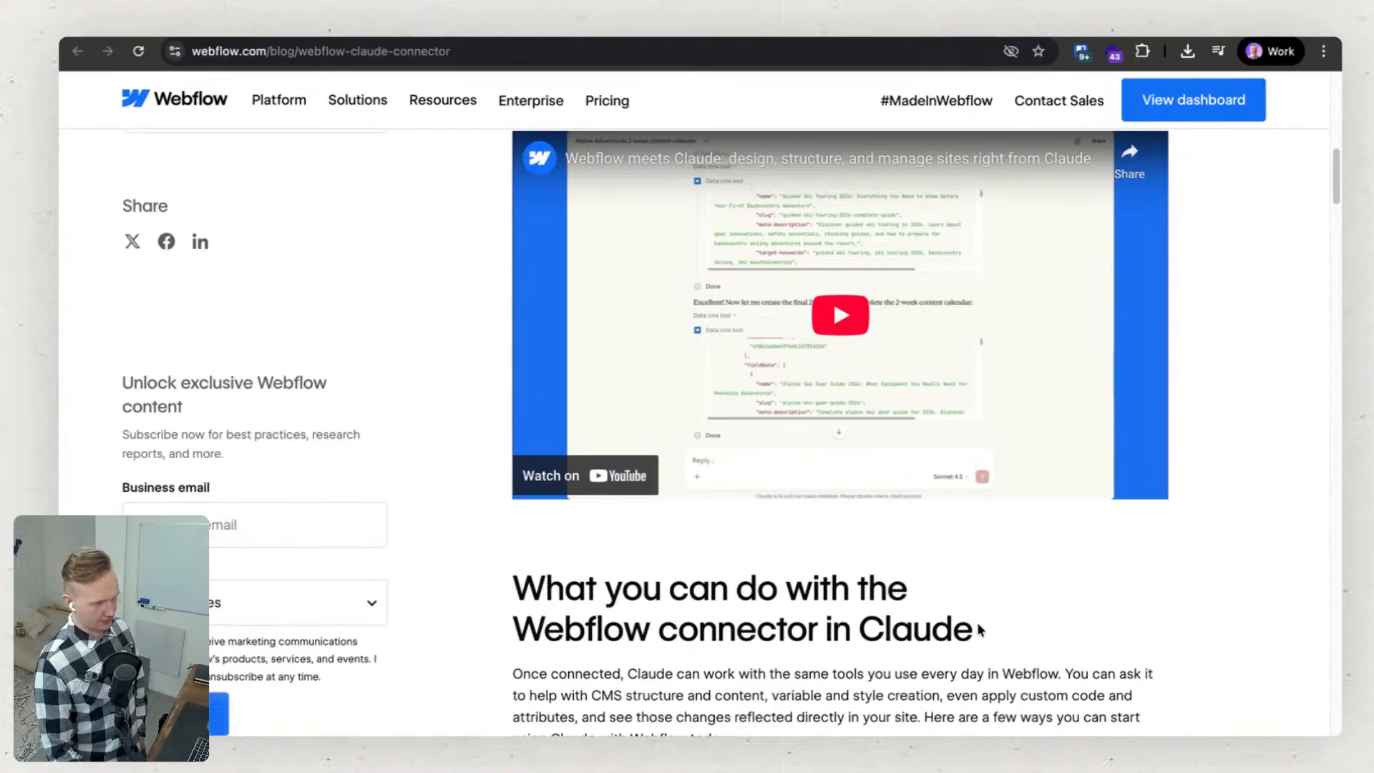
pyautogui.scroll(1, 880, 608)
pyautogui.scroll(10, 880, 607)
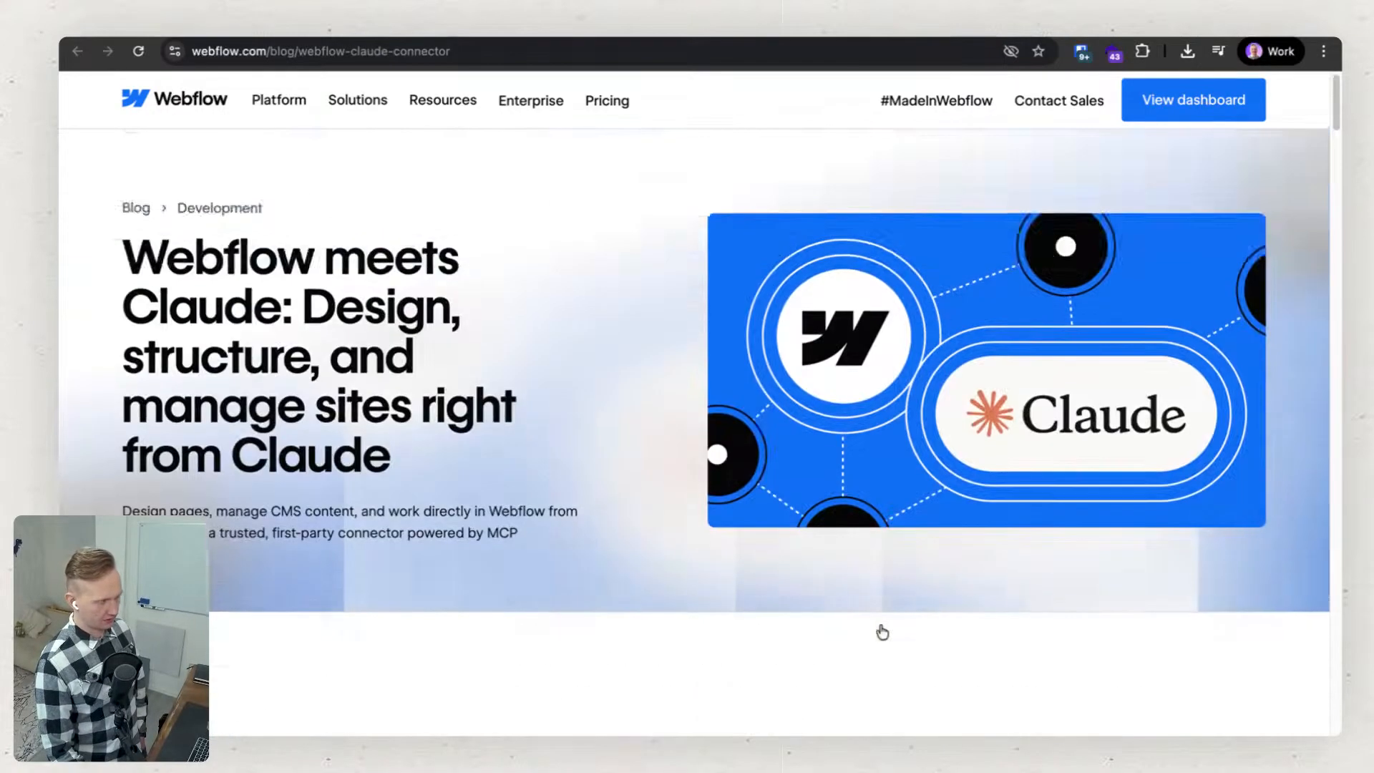
# Review the connector's setup steps, its tool permissions, and the explanation of how it works with Webflow's MCP Server.
pyautogui.scroll(-5, 880, 628)
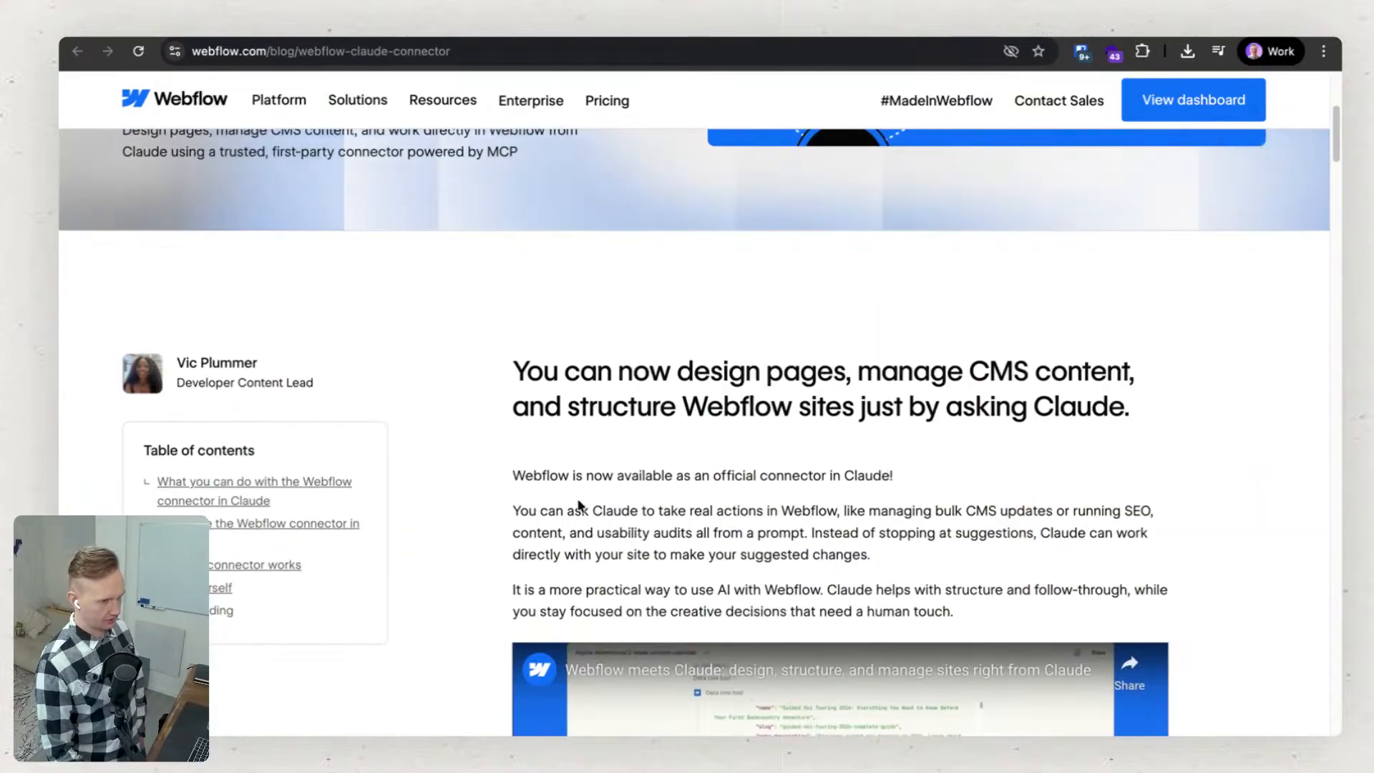
pyautogui.scroll(-12, 470, 565)
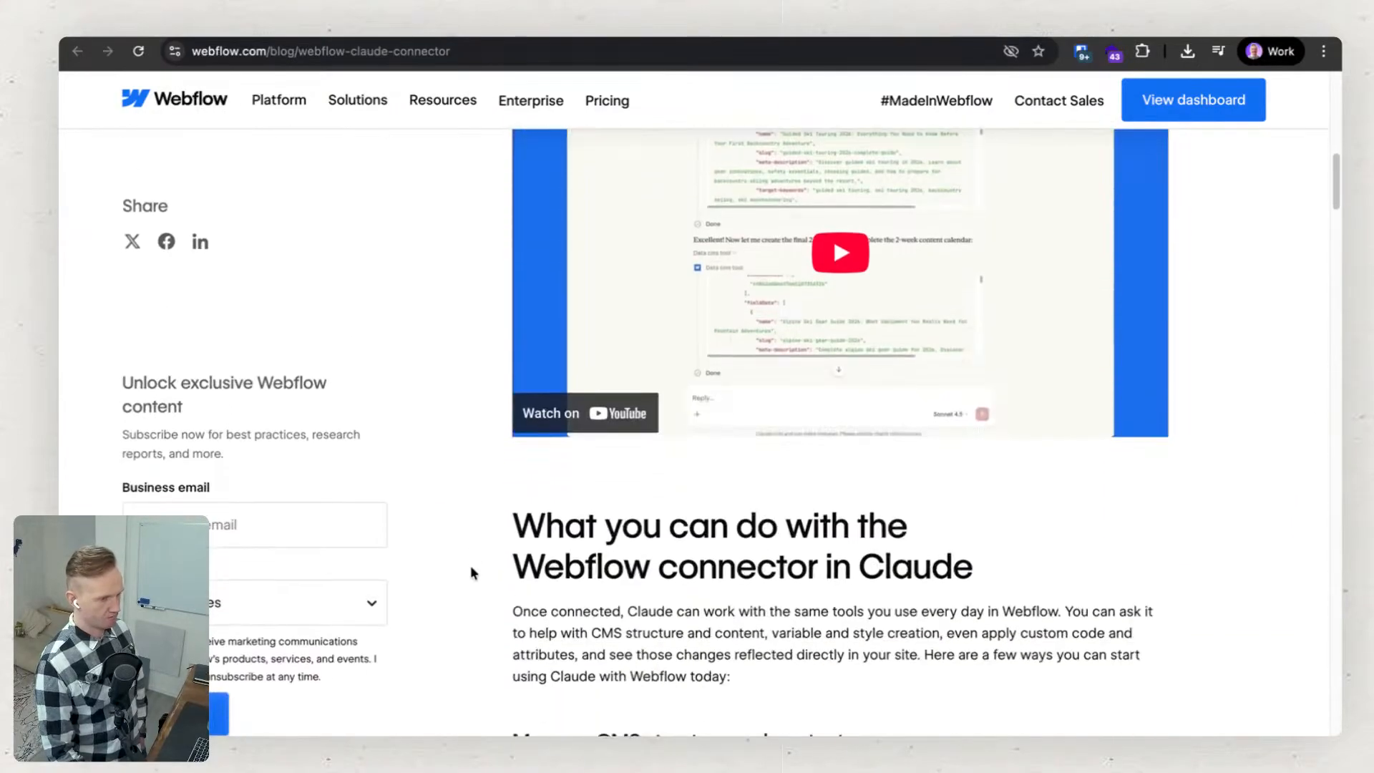
pyautogui.scroll(-10, 470, 570)
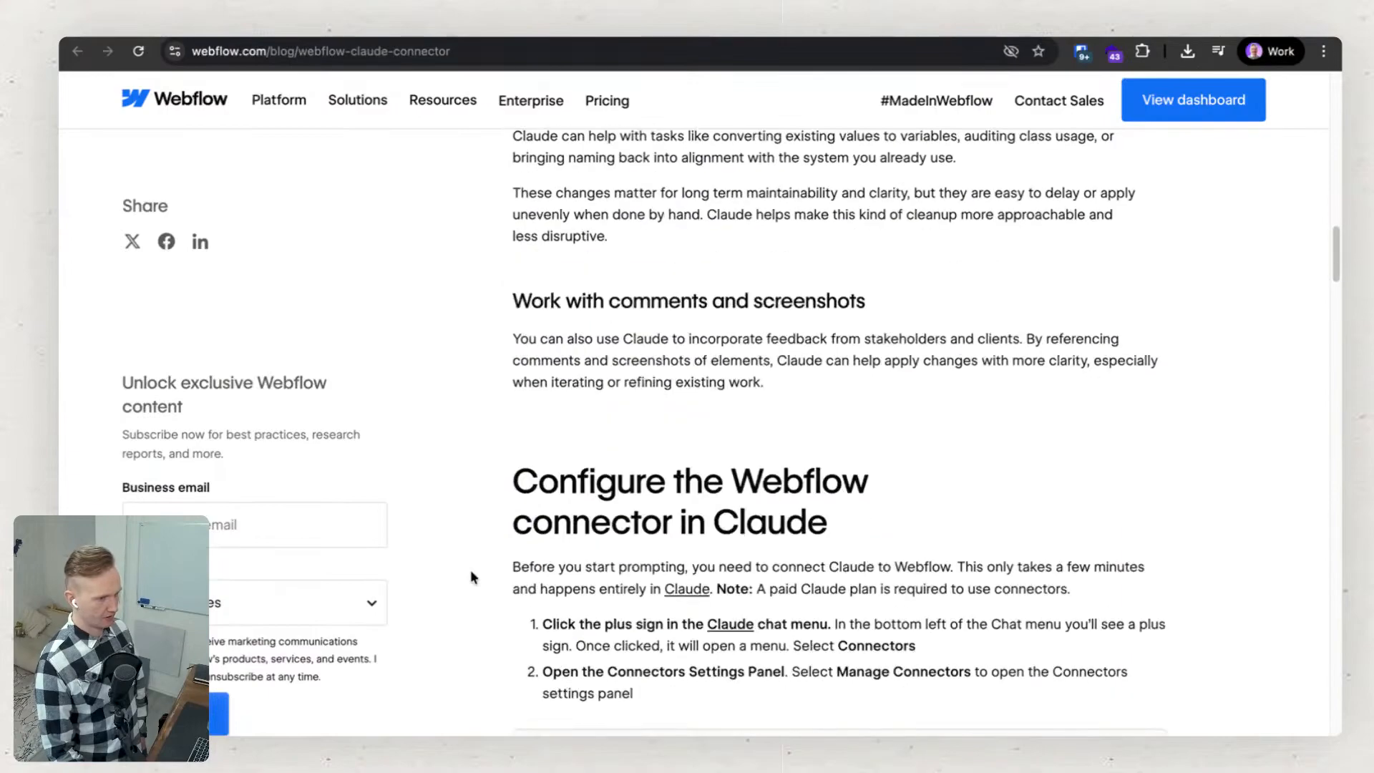
pyautogui.scroll(-4, 470, 570)
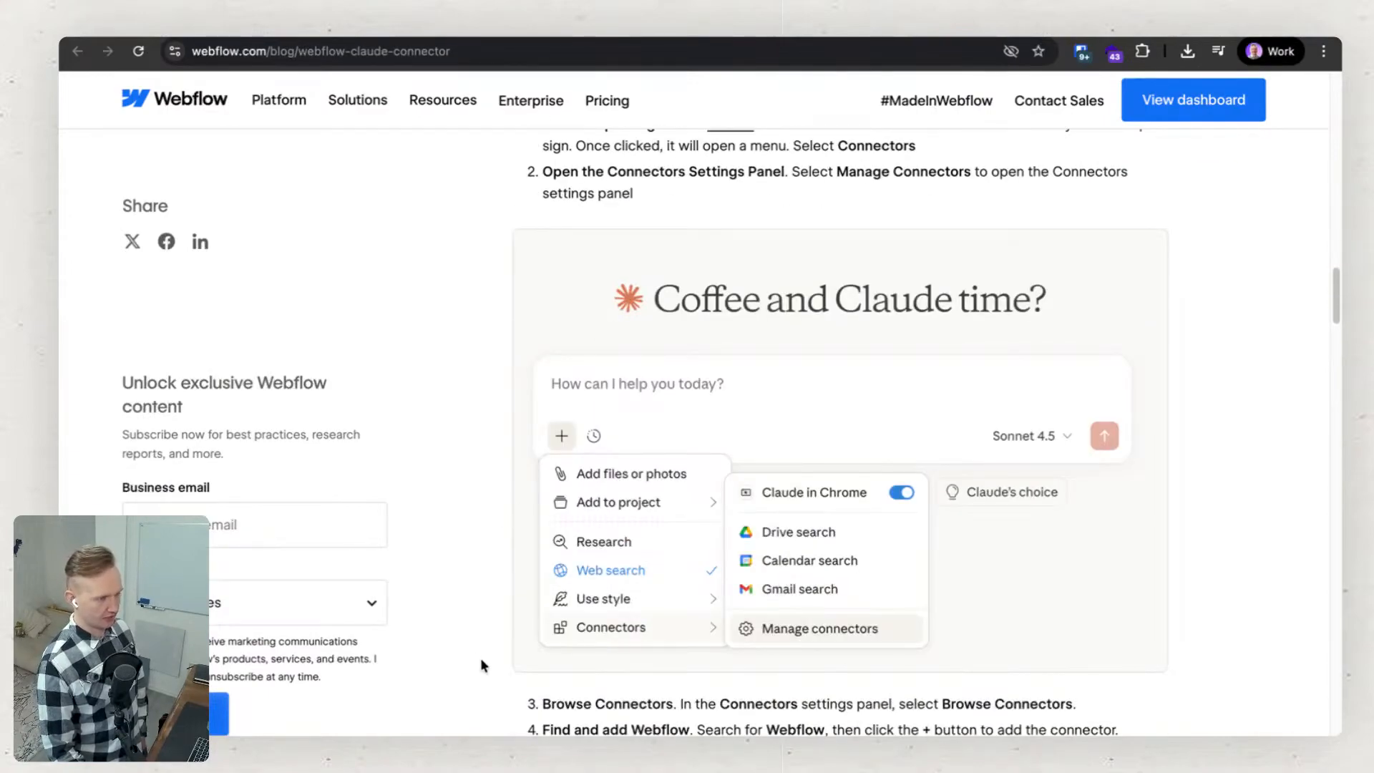
pyautogui.scroll(-4, 480, 658)
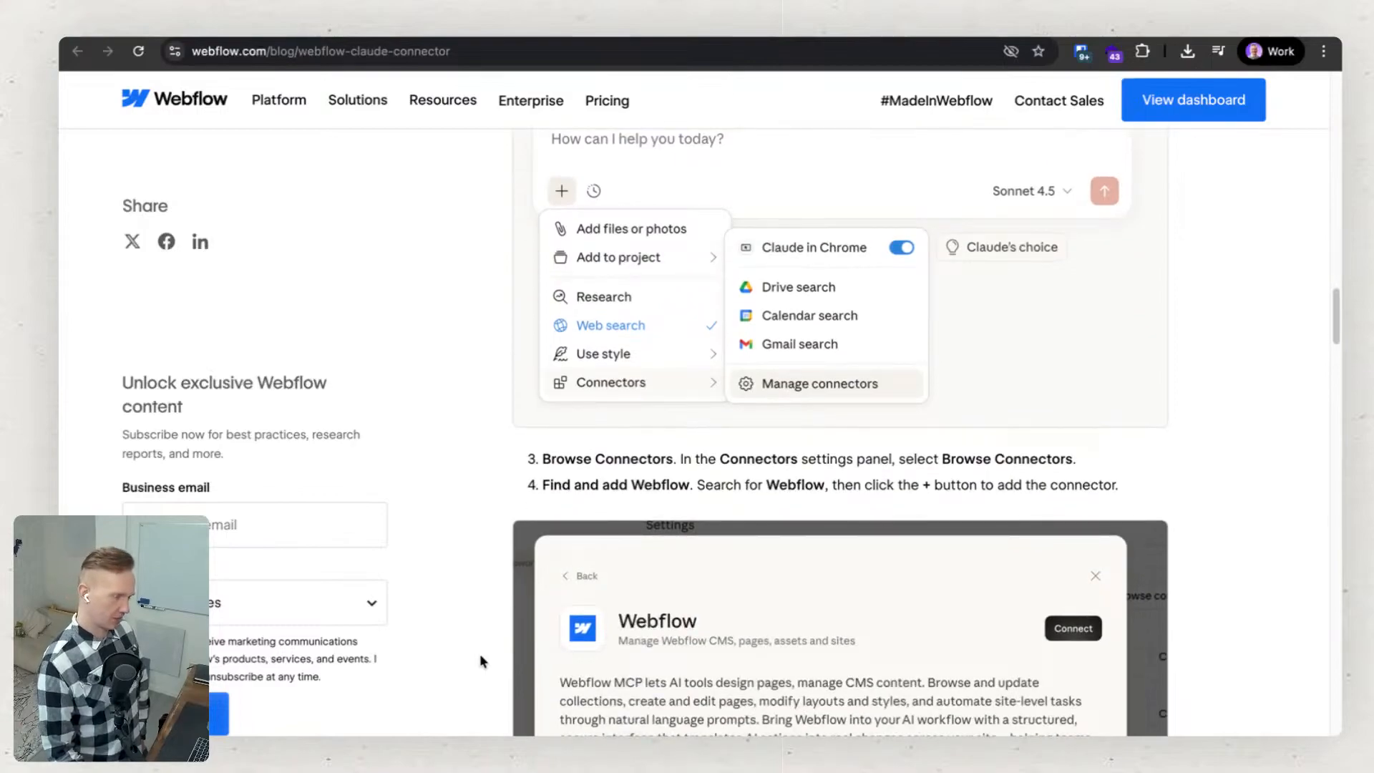
pyautogui.scroll(-15, 479, 654)
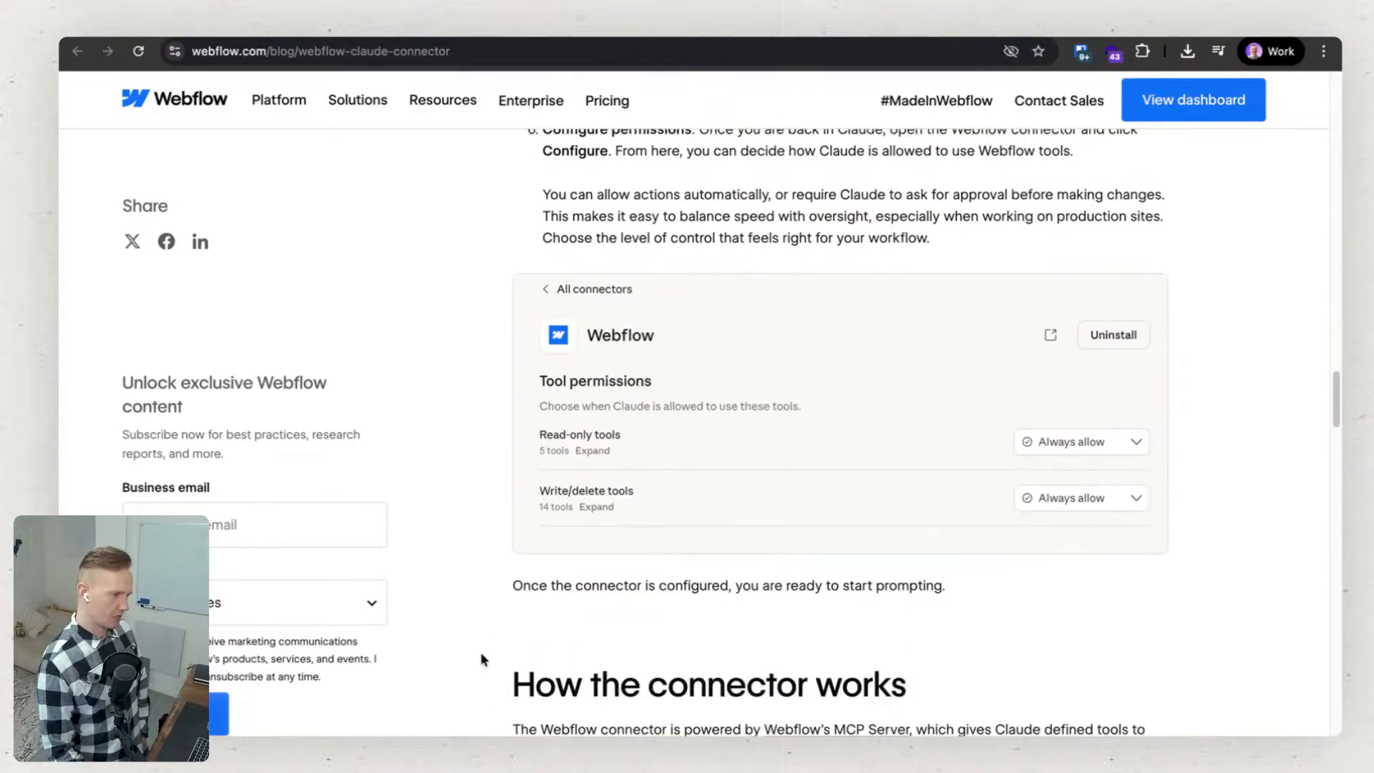
pyautogui.scroll(-1, 481, 653)
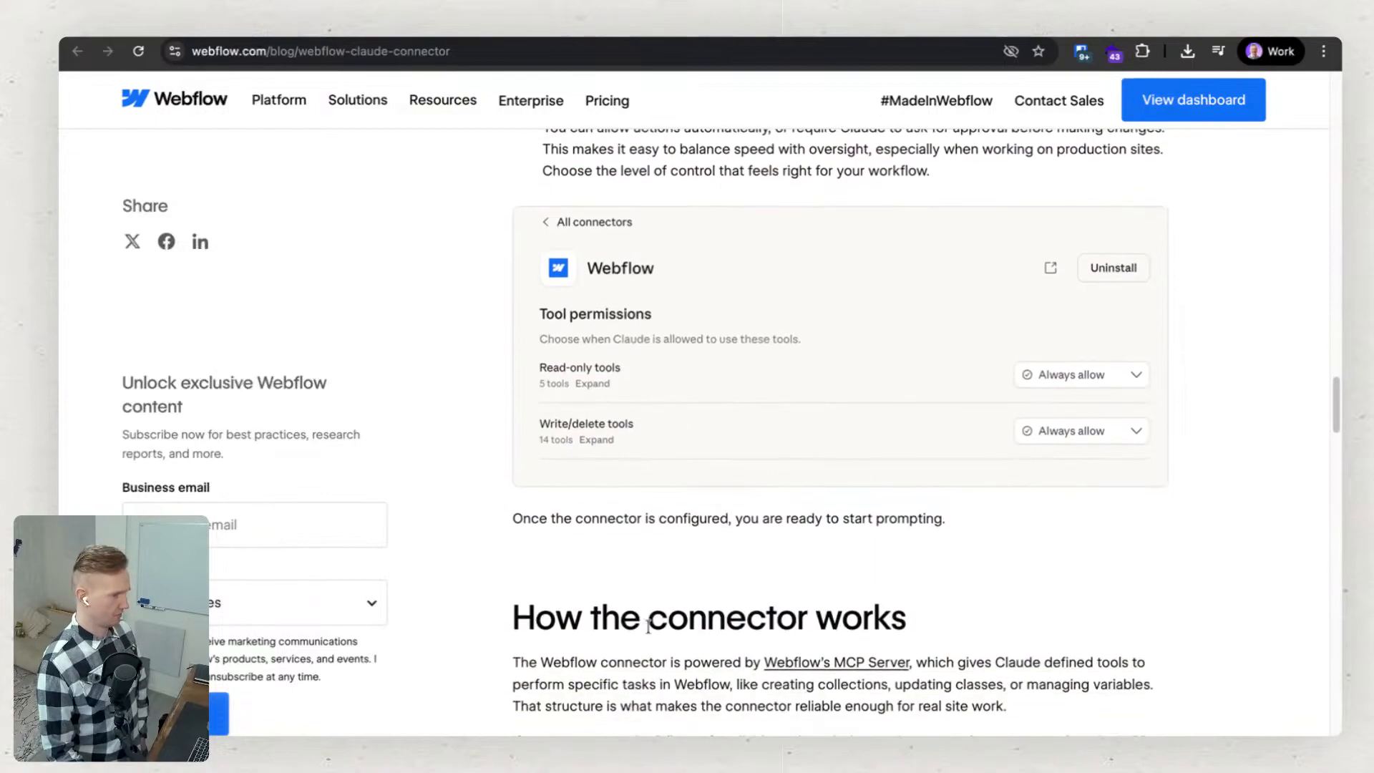
pyautogui.scroll(-2, 908, 604)
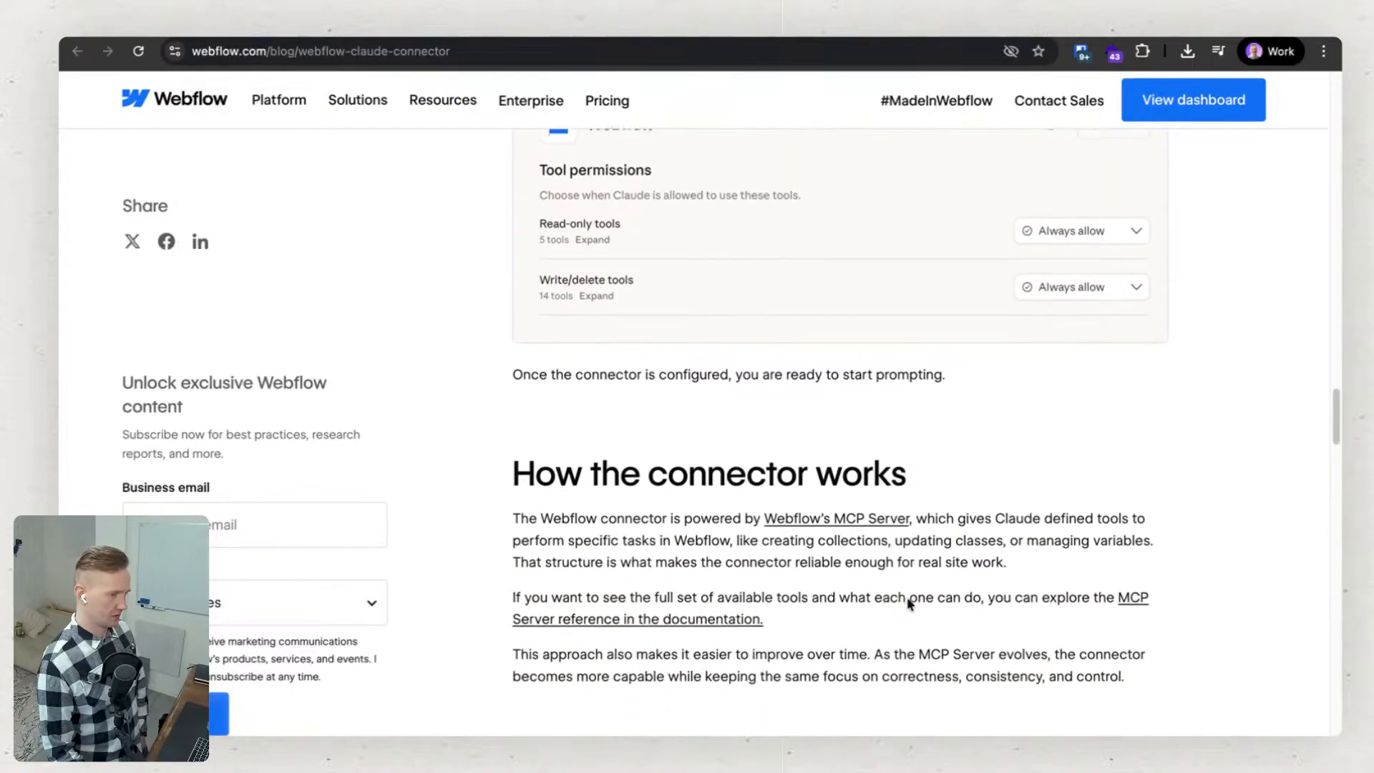
# Read the example prompts and highlight the heading "Check structure and compliance with web standards".
pyautogui.scroll(-2, 908, 600)
pyautogui.scroll(-13, 906, 599)
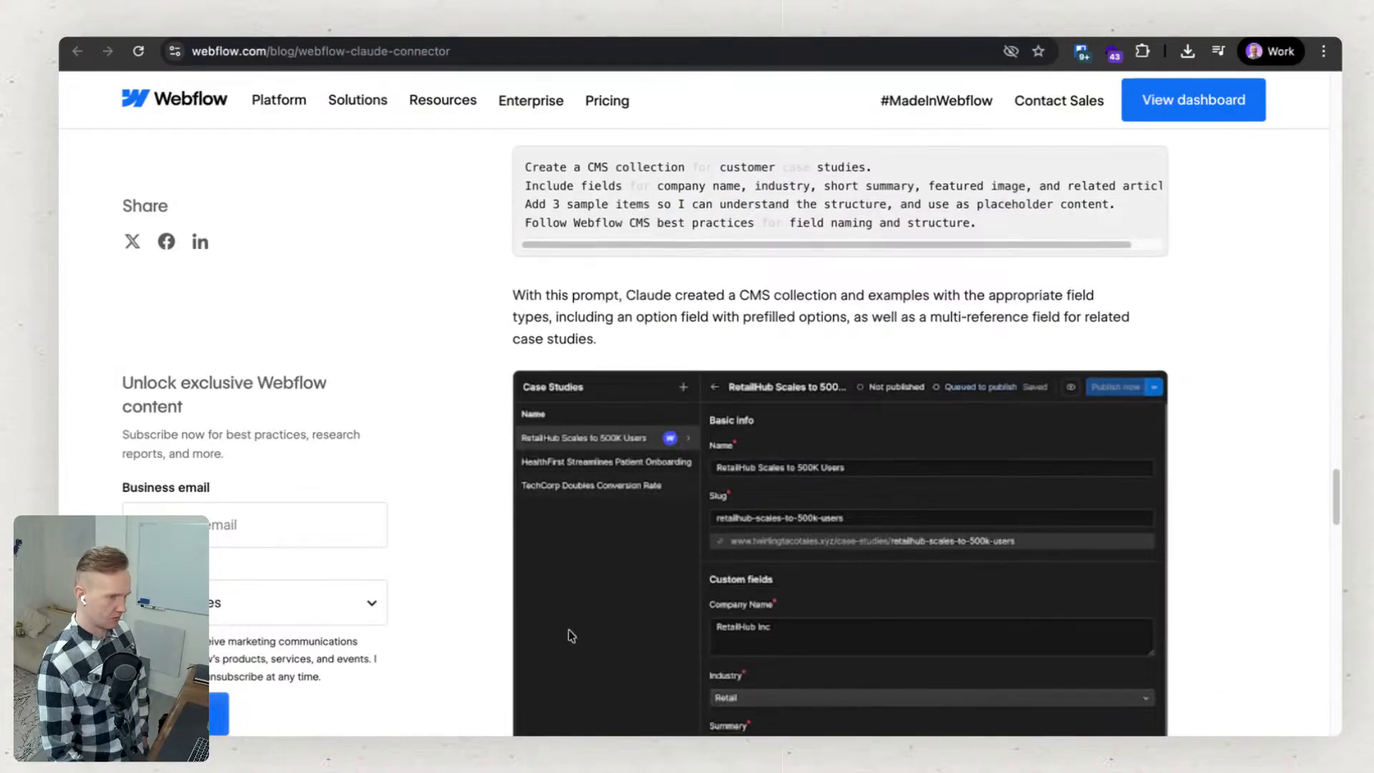
pyautogui.scroll(-15, 568, 627)
pyautogui.scroll(4, 569, 621)
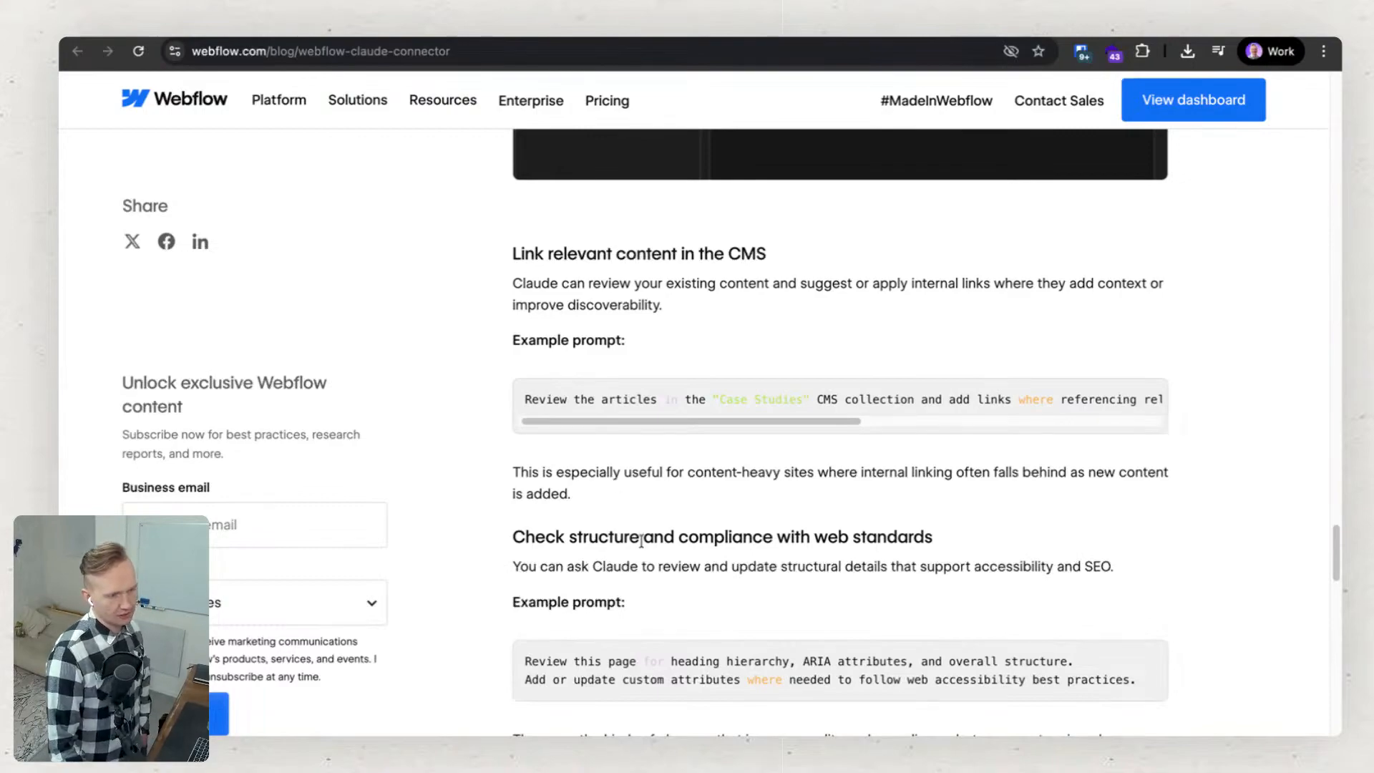
pyautogui.moveTo(514, 534); pyautogui.dragTo(935, 537)
pyautogui.scroll(-3, 935, 555)
pyautogui.scroll(-5, 934, 549)
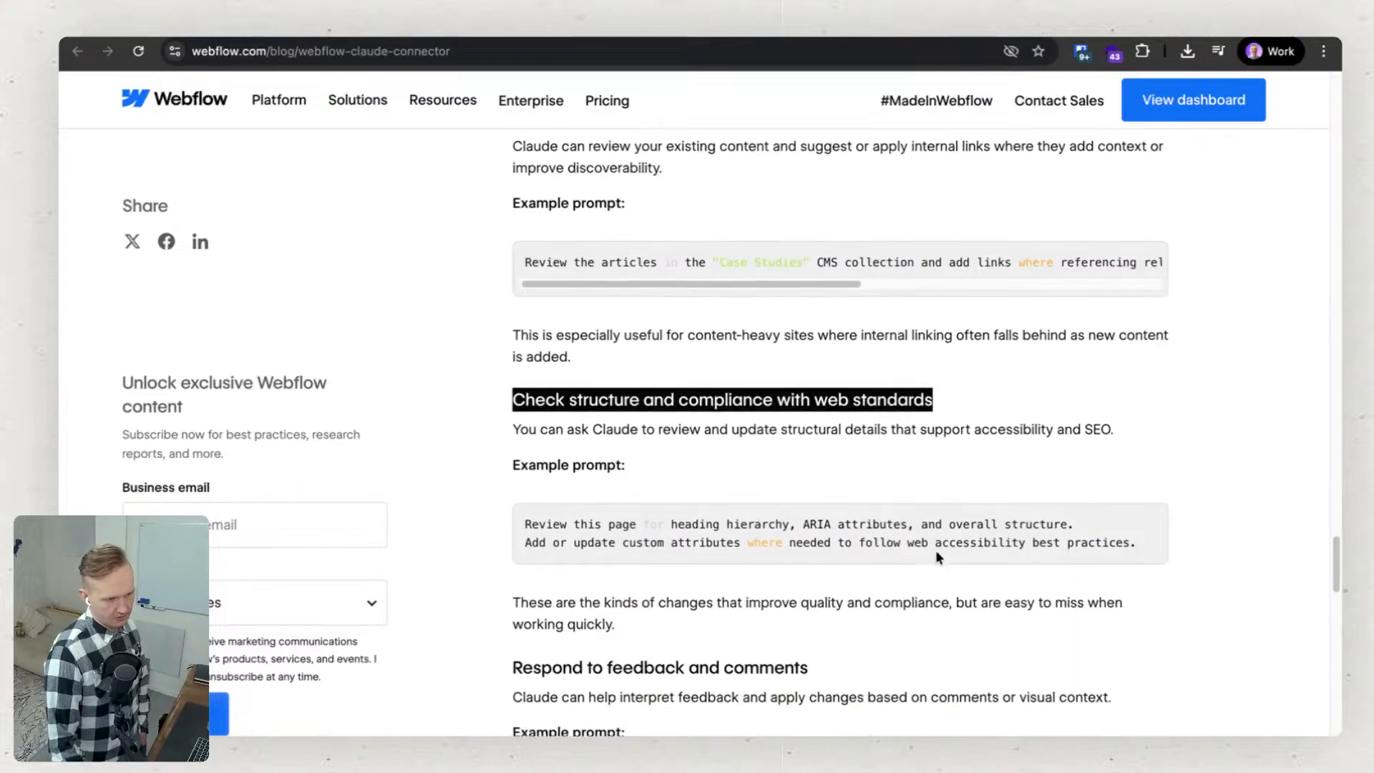
pyautogui.scroll(-1, 933, 549)
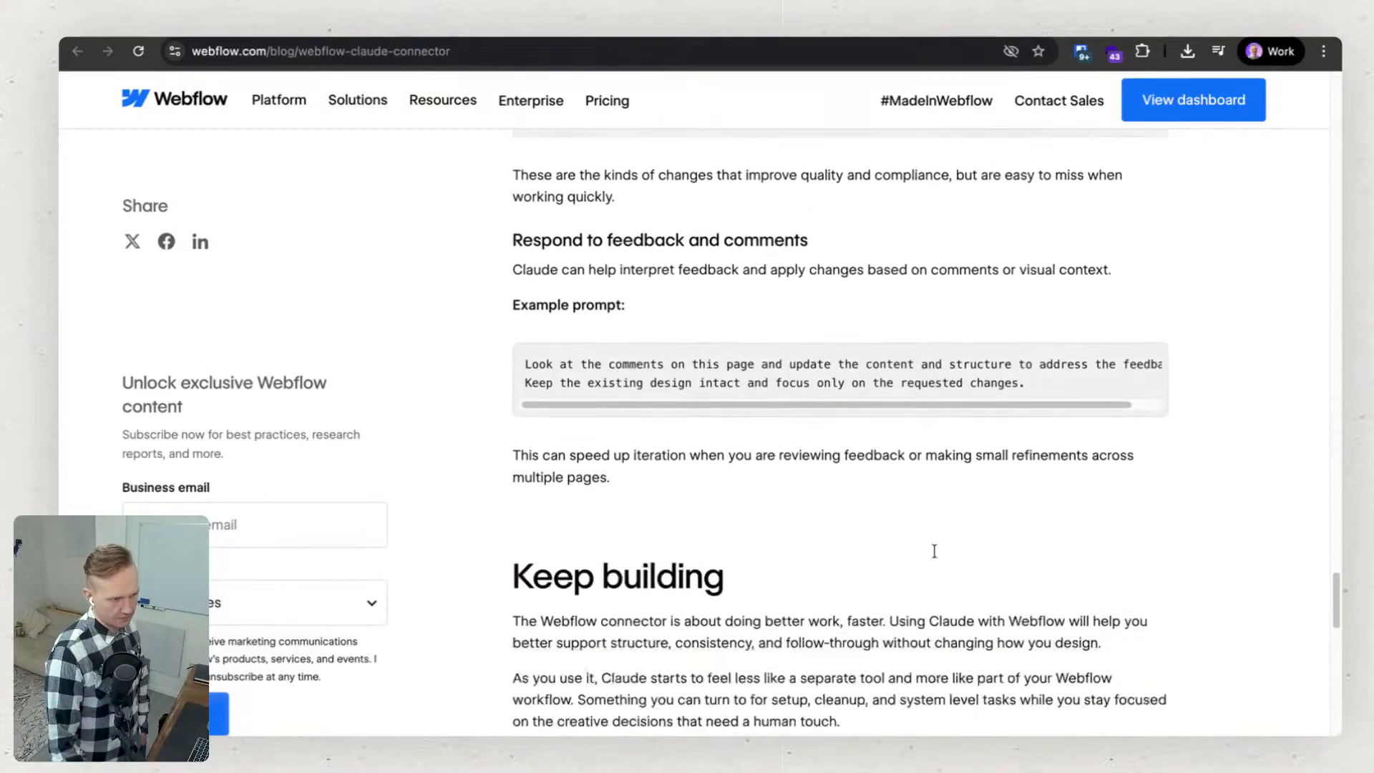
# Highlight the heading "Link relevant content in the CMS" and look back over the earlier sections up to the article's title.
pyautogui.scroll(8, 935, 573)
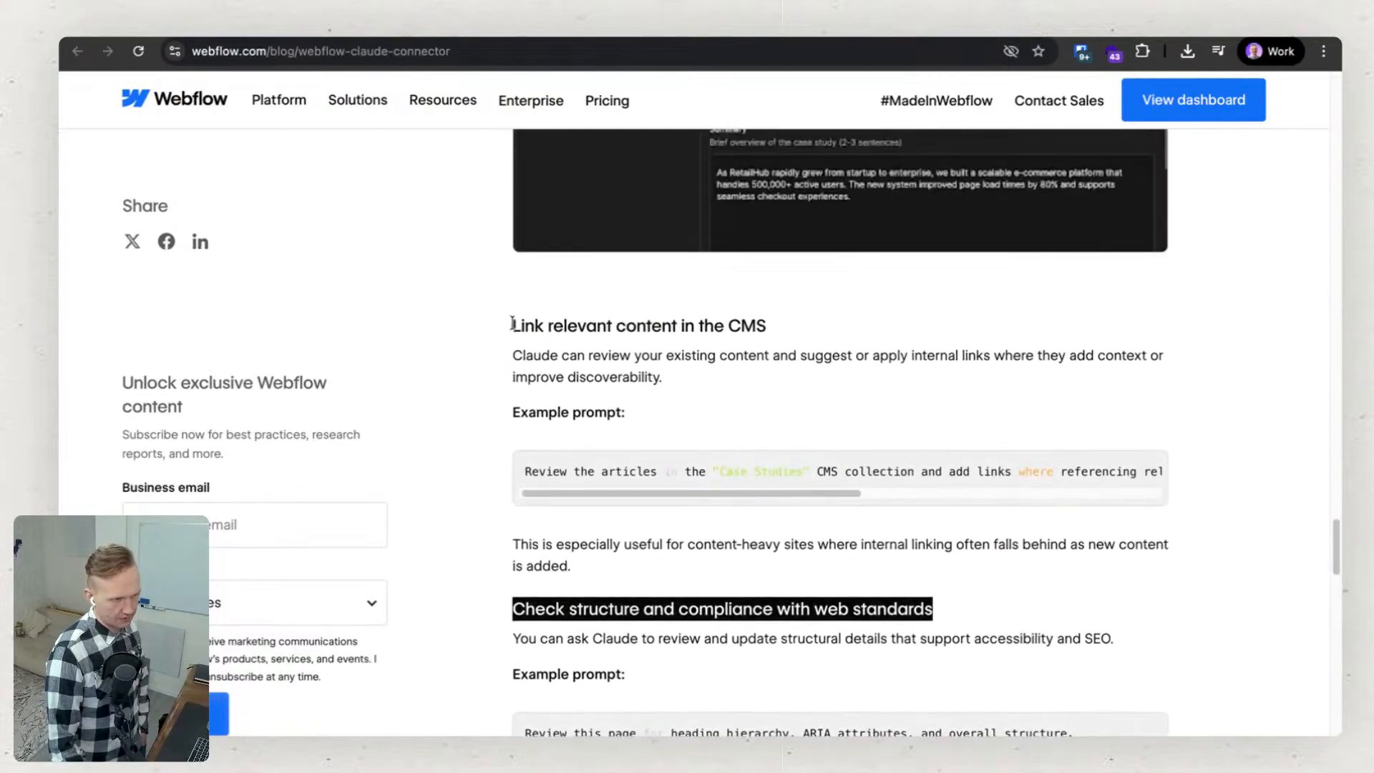
pyautogui.moveTo(512, 324); pyautogui.dragTo(787, 324)
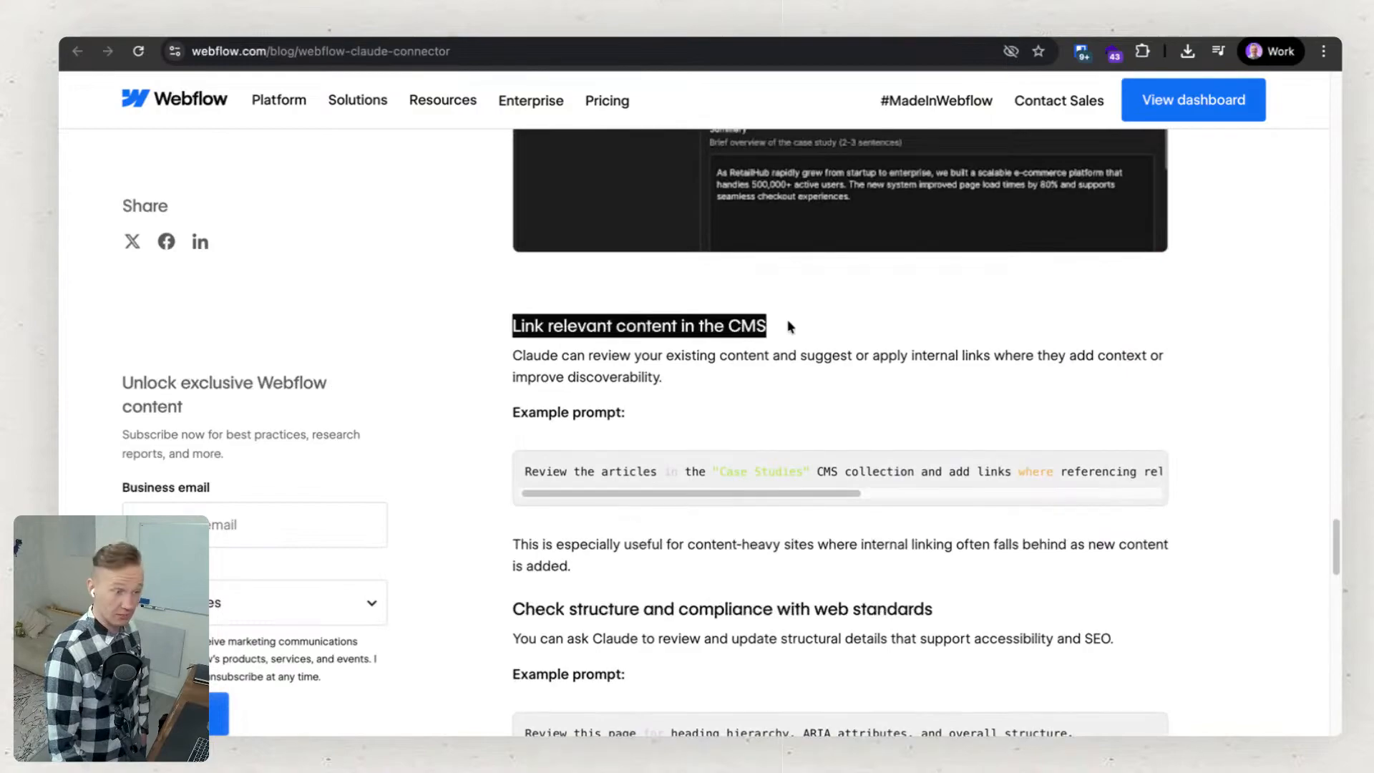
pyautogui.click(779, 371)
pyautogui.scroll(1, 649, 411)
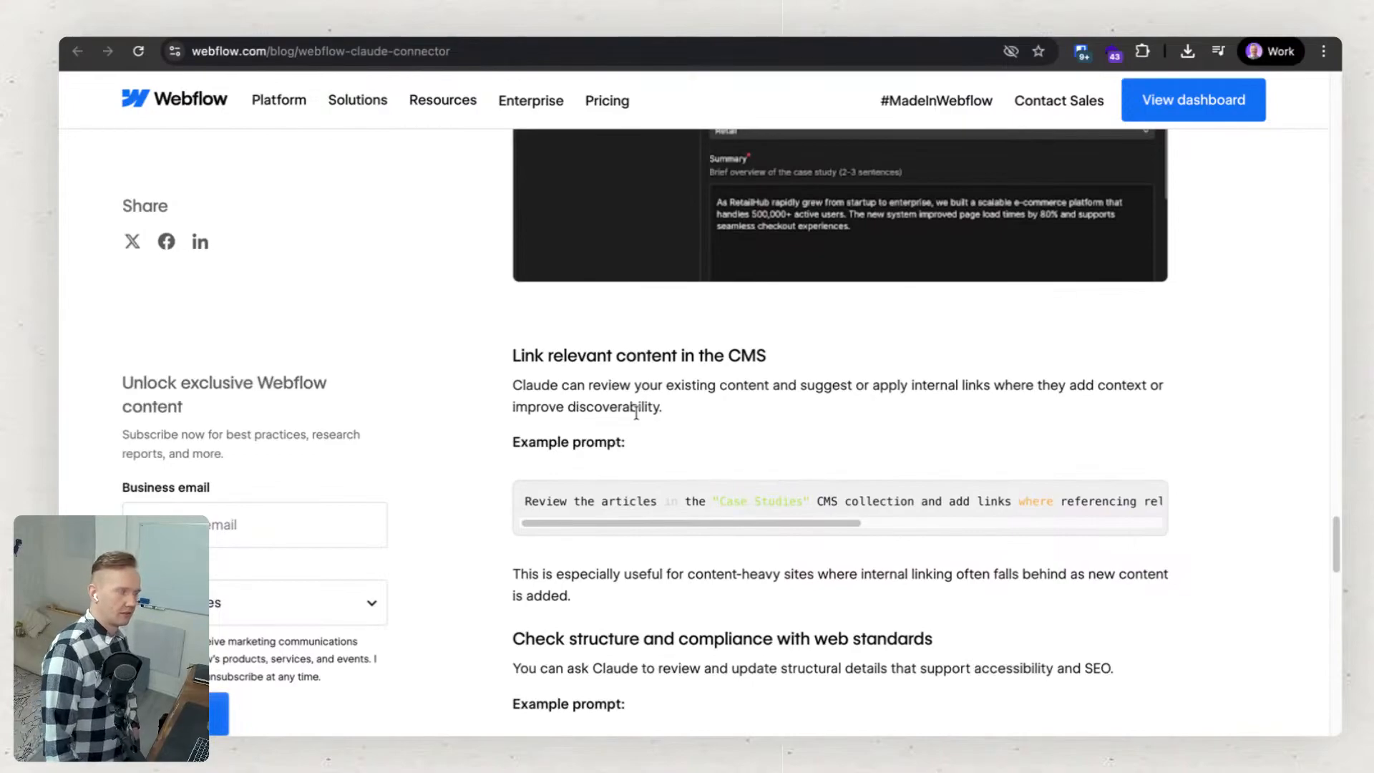
pyautogui.scroll(15, 636, 413)
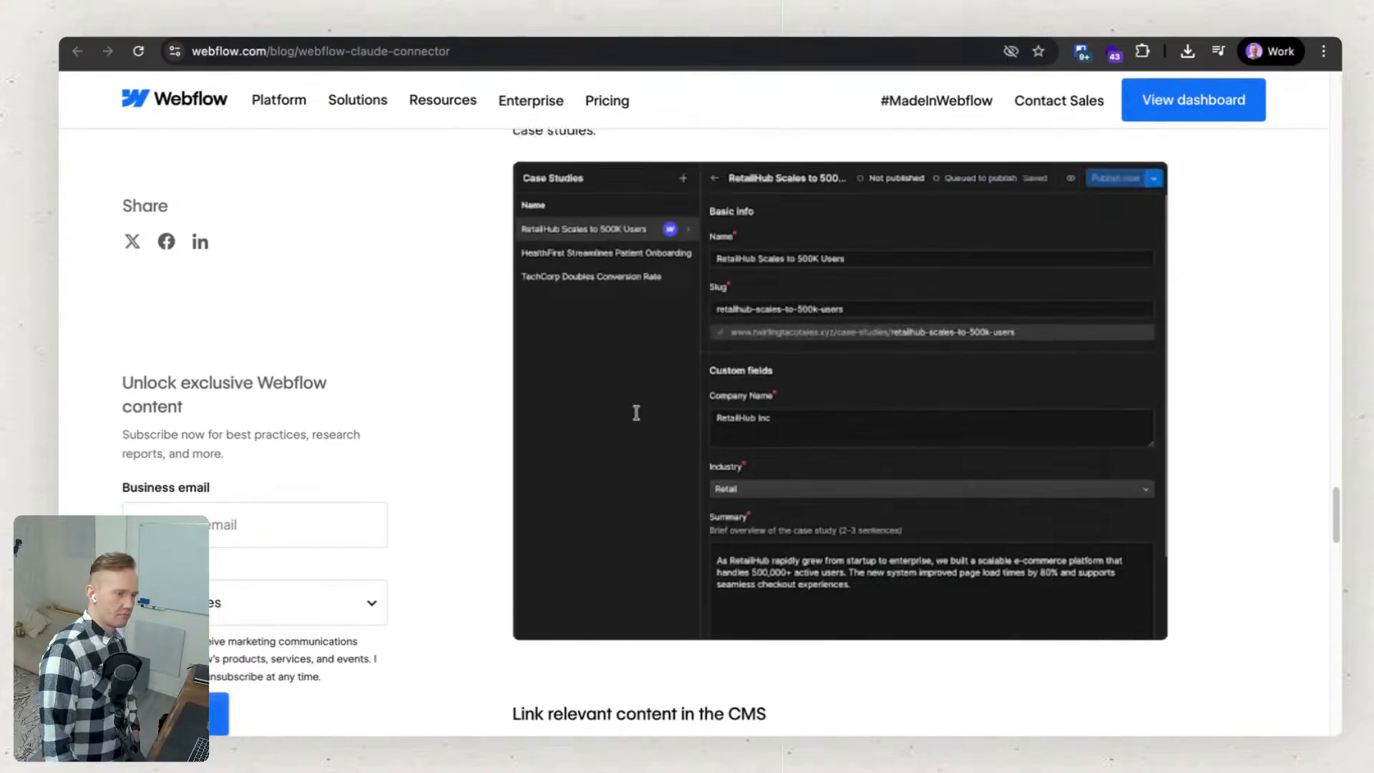
pyautogui.scroll(5, 636, 414)
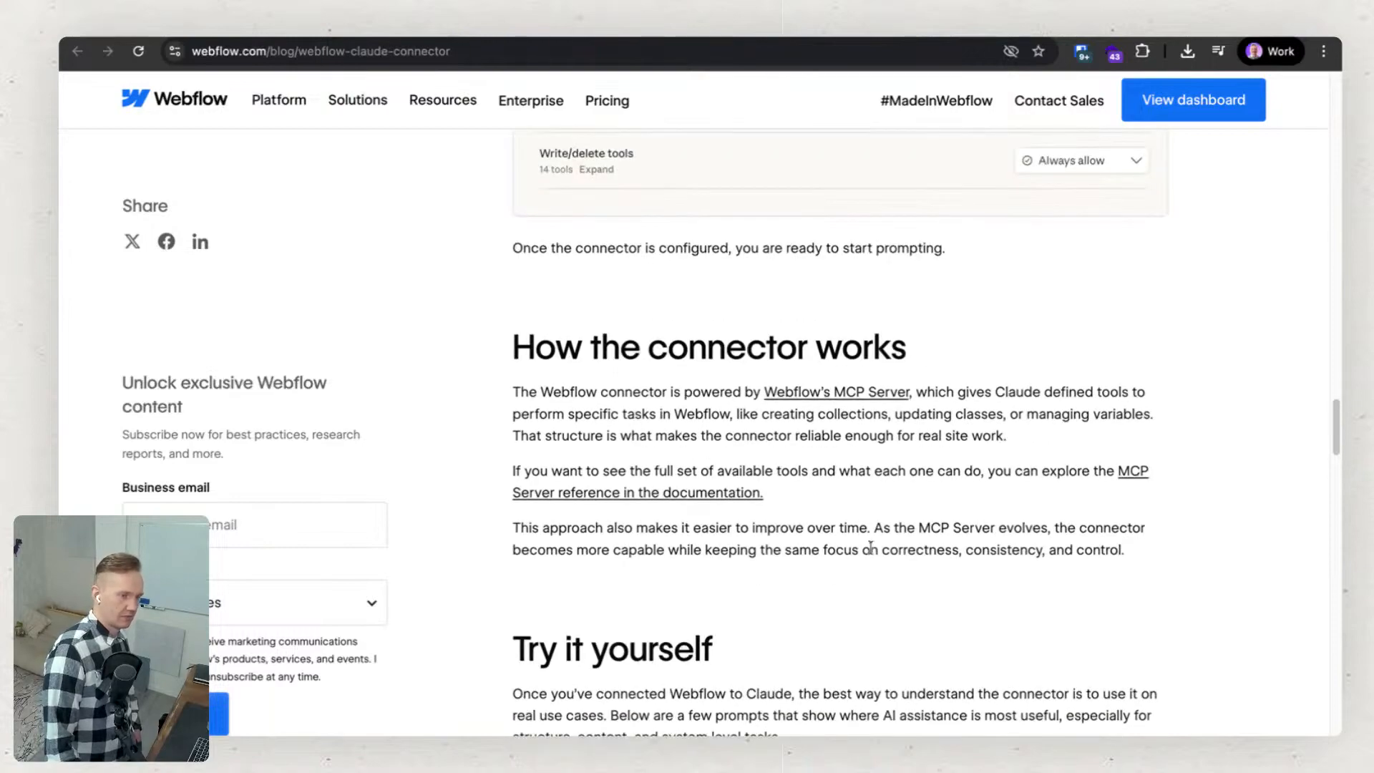
pyautogui.scroll(10, 896, 581)
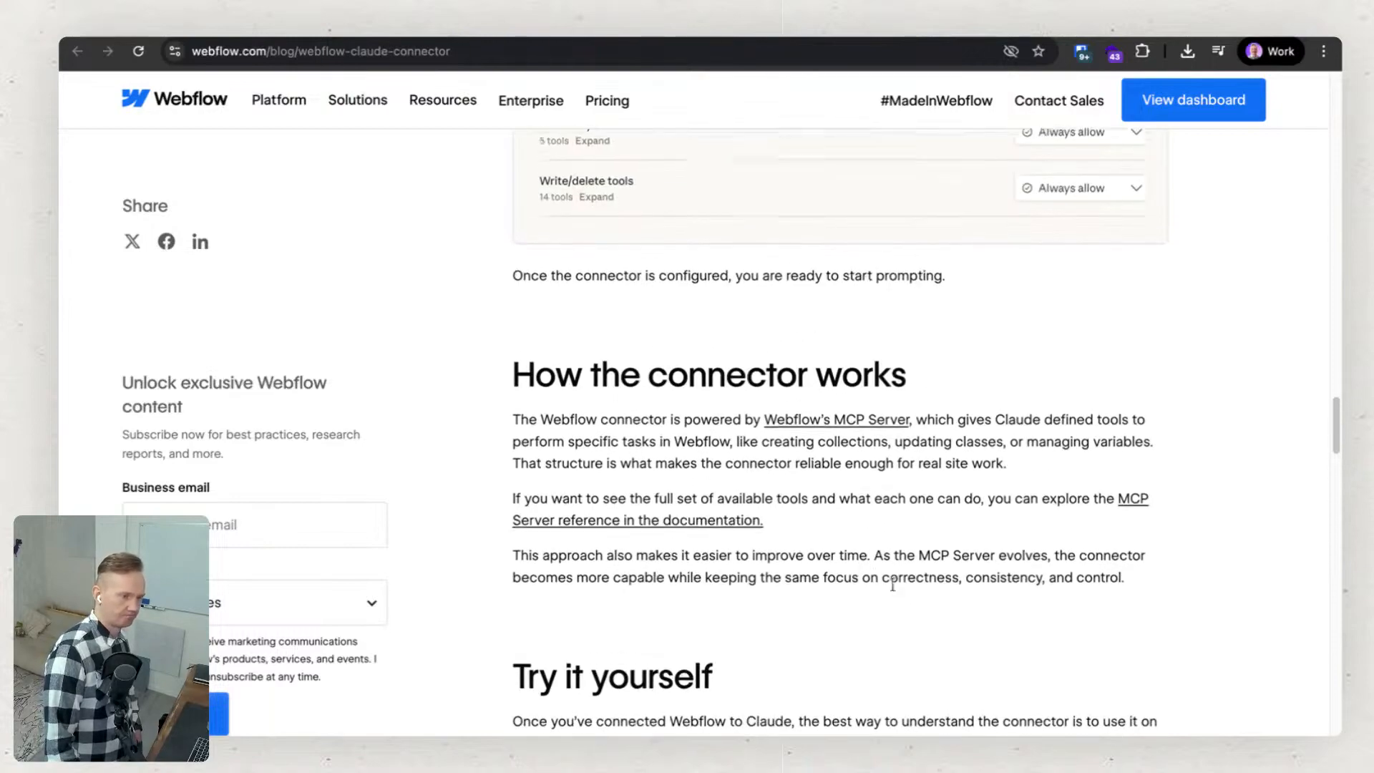
pyautogui.scroll(20, 895, 581)
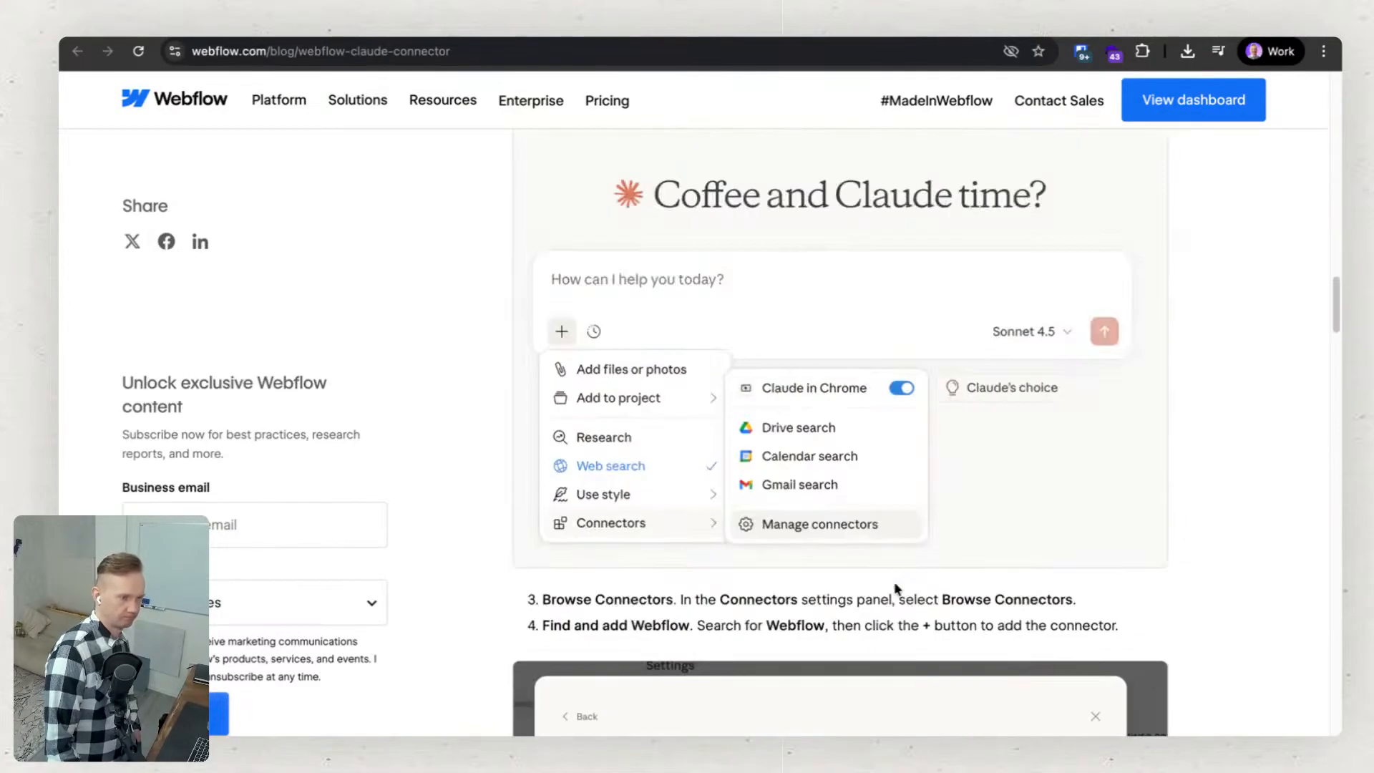
pyautogui.scroll(15, 895, 581)
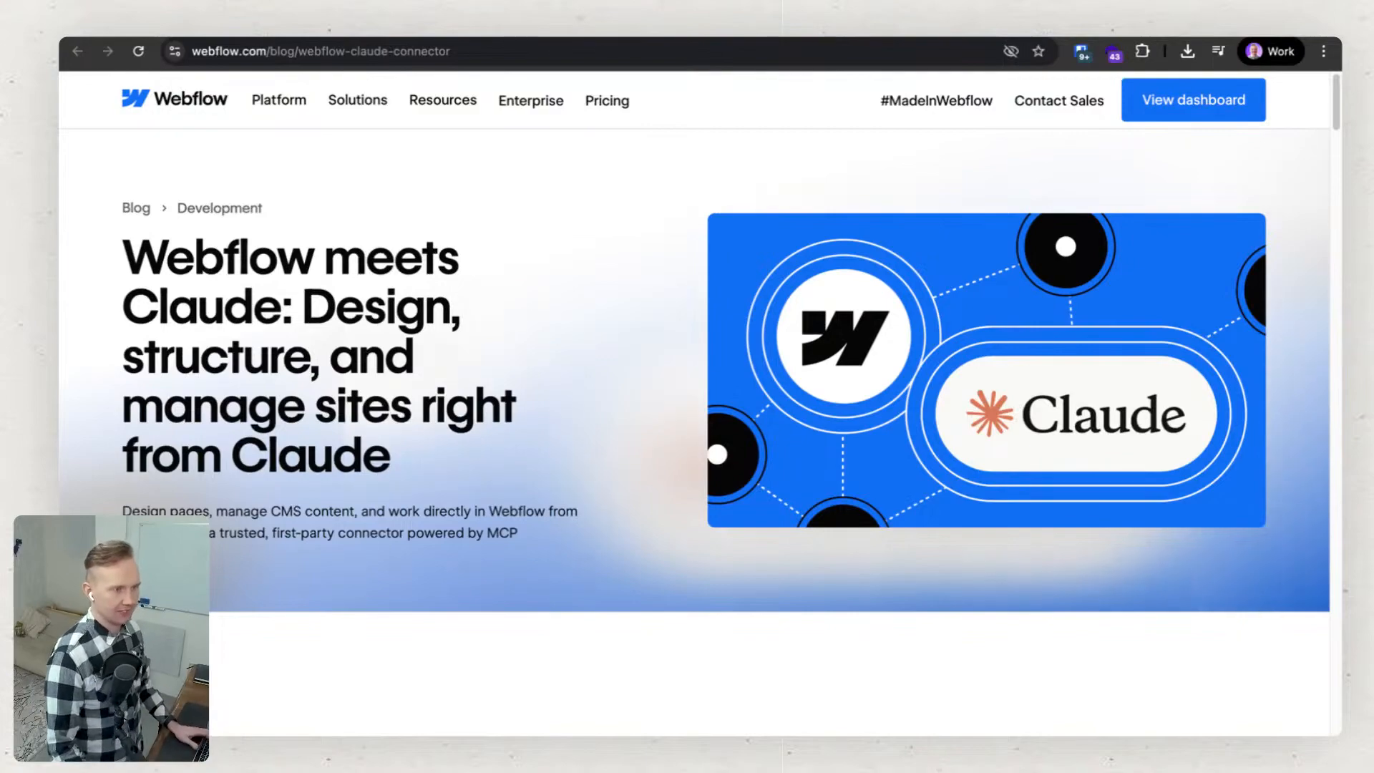
# Open YouTube in a new browser tab and search for "flux academy".
pyautogui.press('super+t')
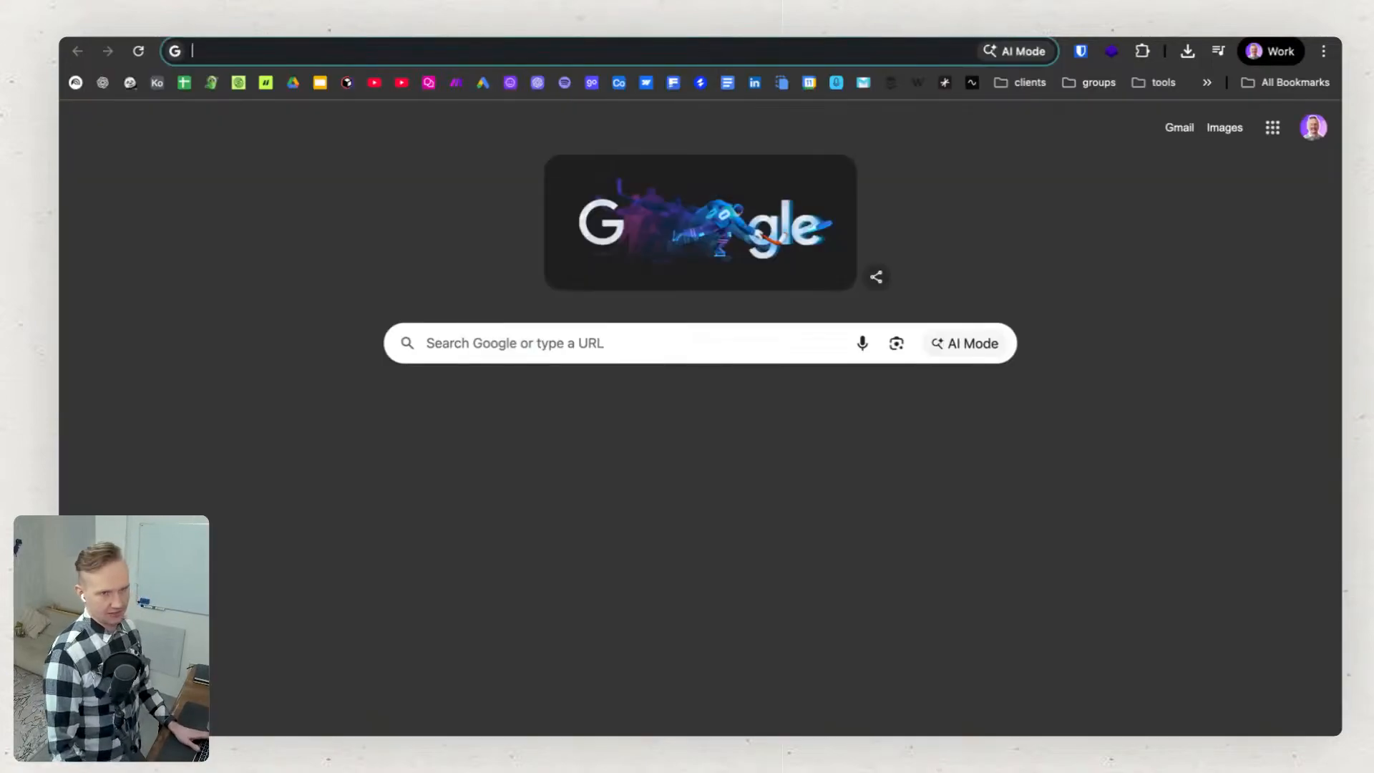
pyautogui.click(375, 85)
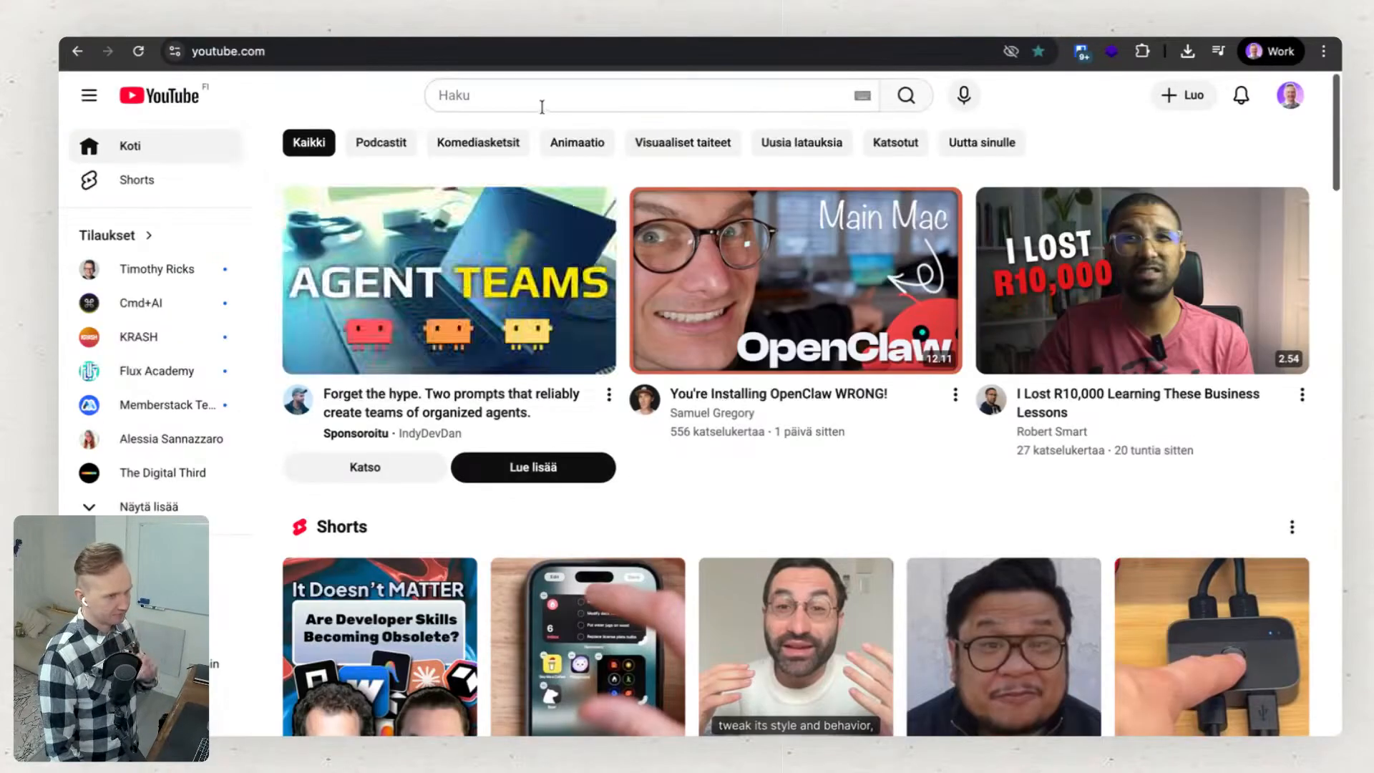
pyautogui.click(539, 103)
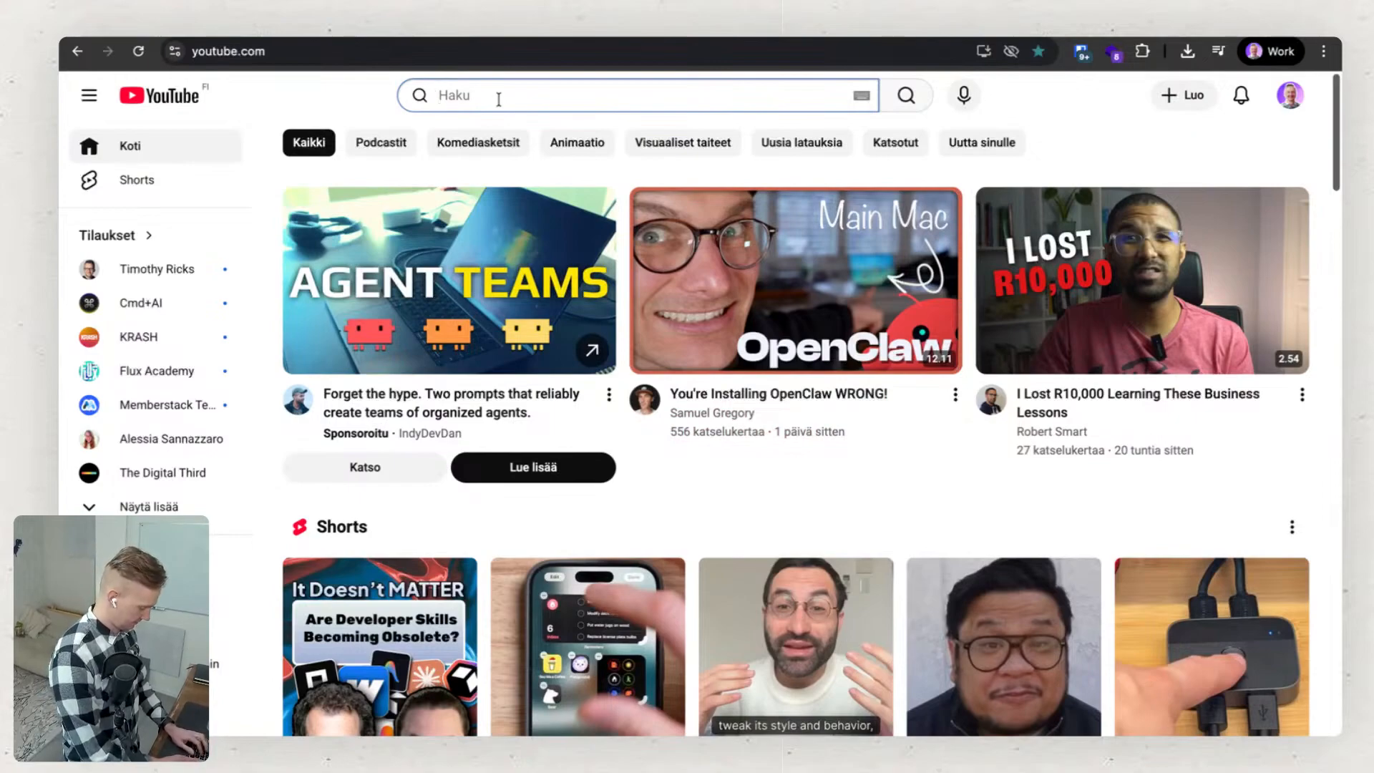
pyautogui.write('flu')
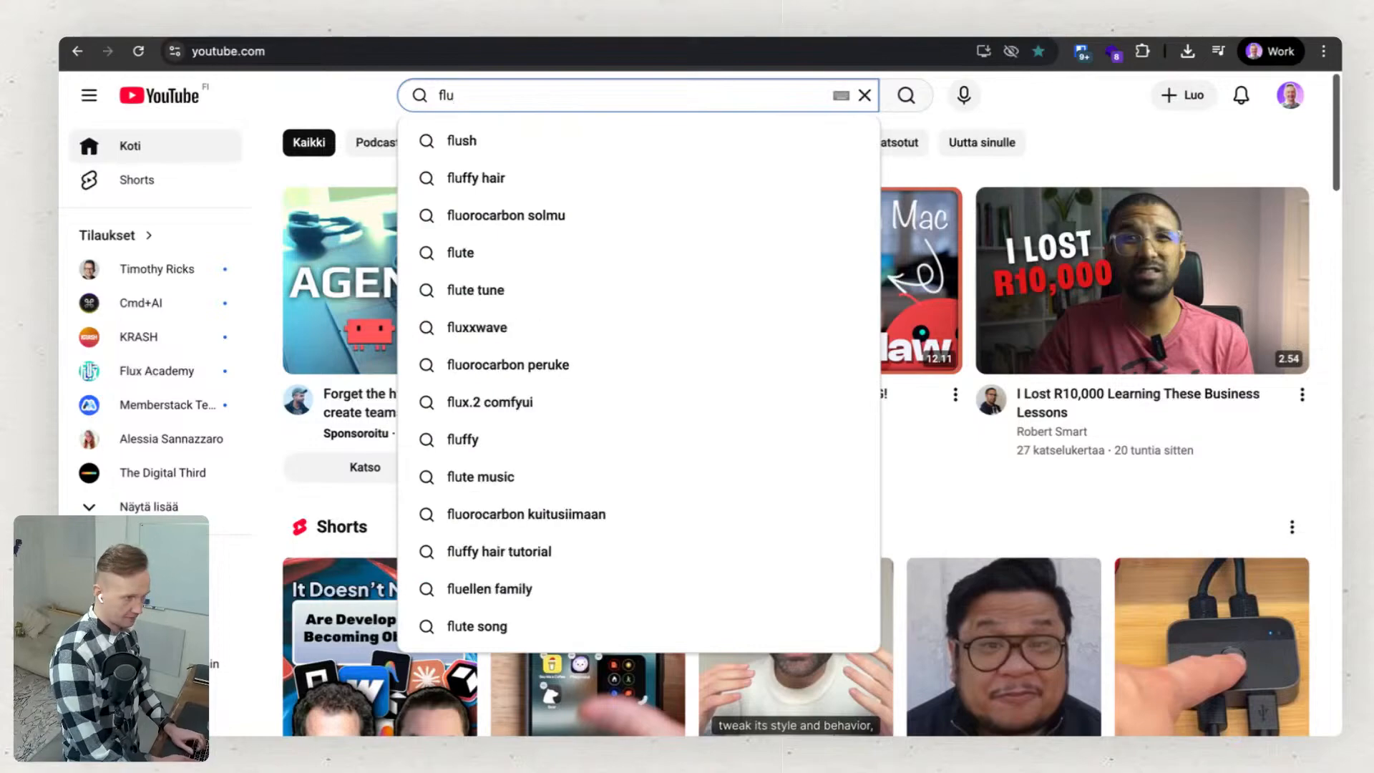
pyautogui.write('x ')
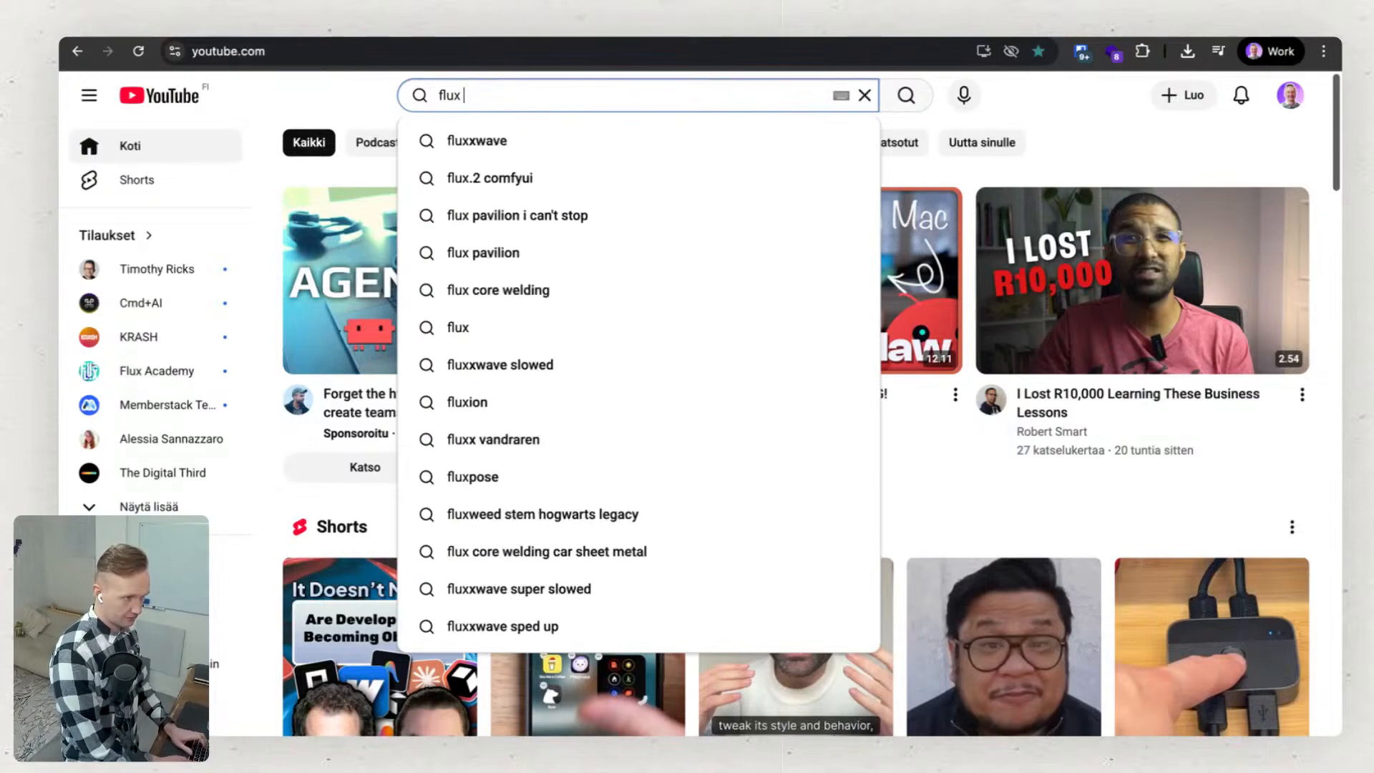
pyautogui.write('academy')
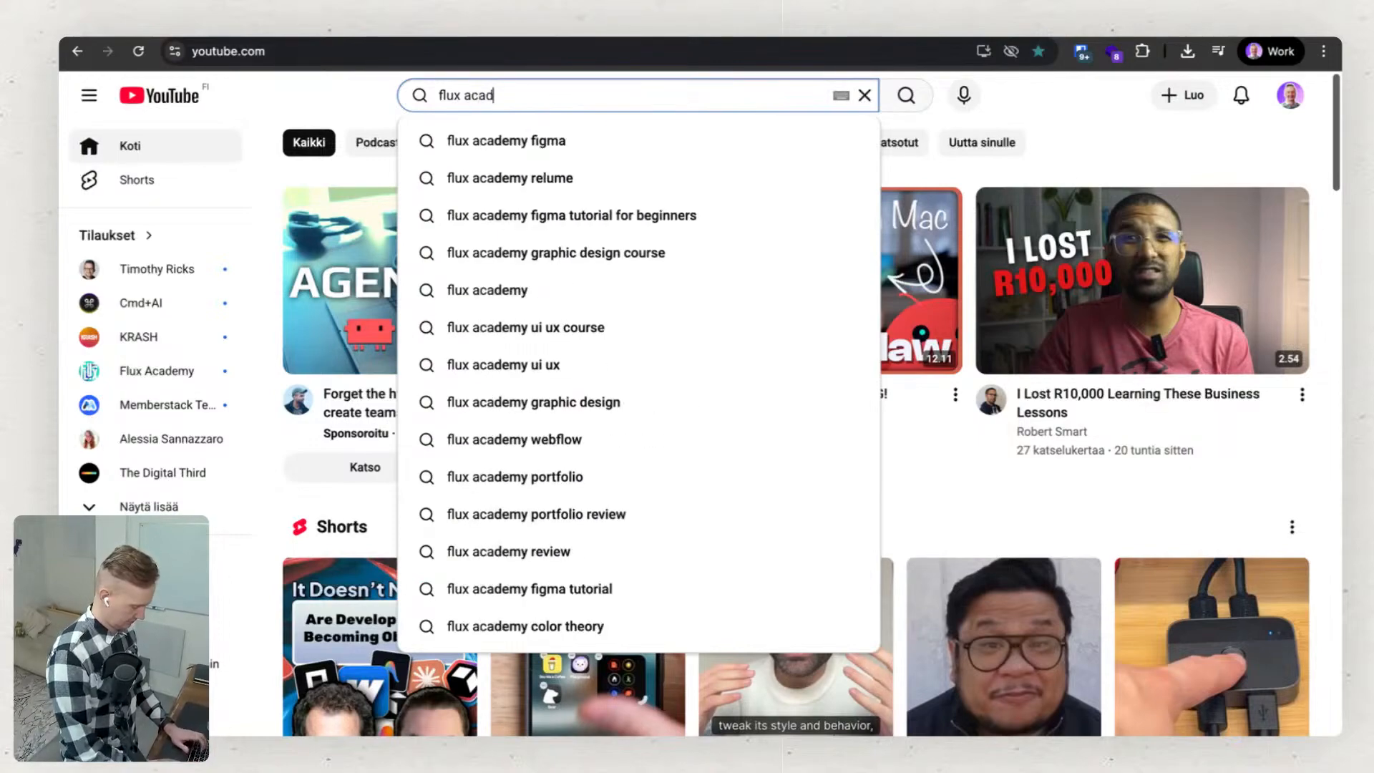
pyautogui.press('Return')
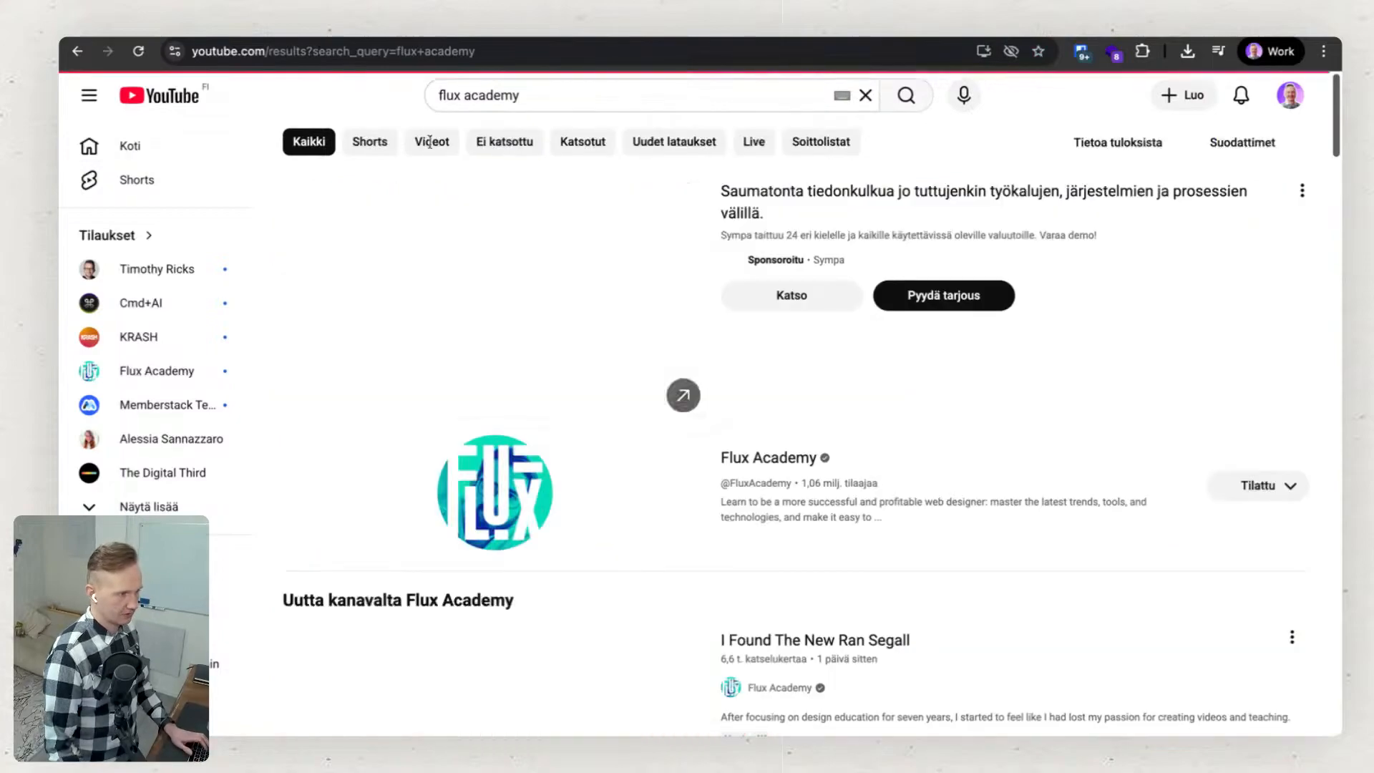
# Open the Flux Academy channel's list of videos and look over its newest uploads.
pyautogui.click(802, 481)
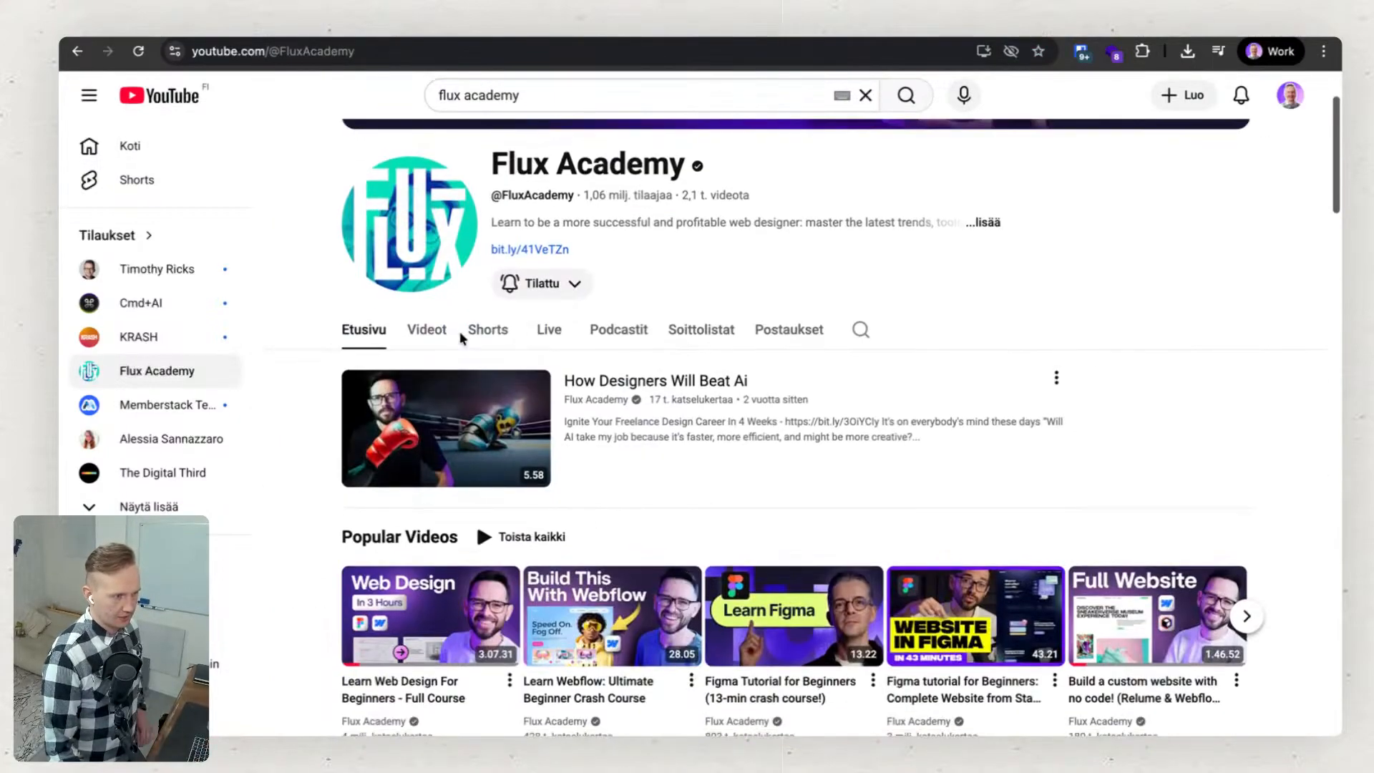
pyautogui.click(429, 331)
pyautogui.moveTo(372, 605)
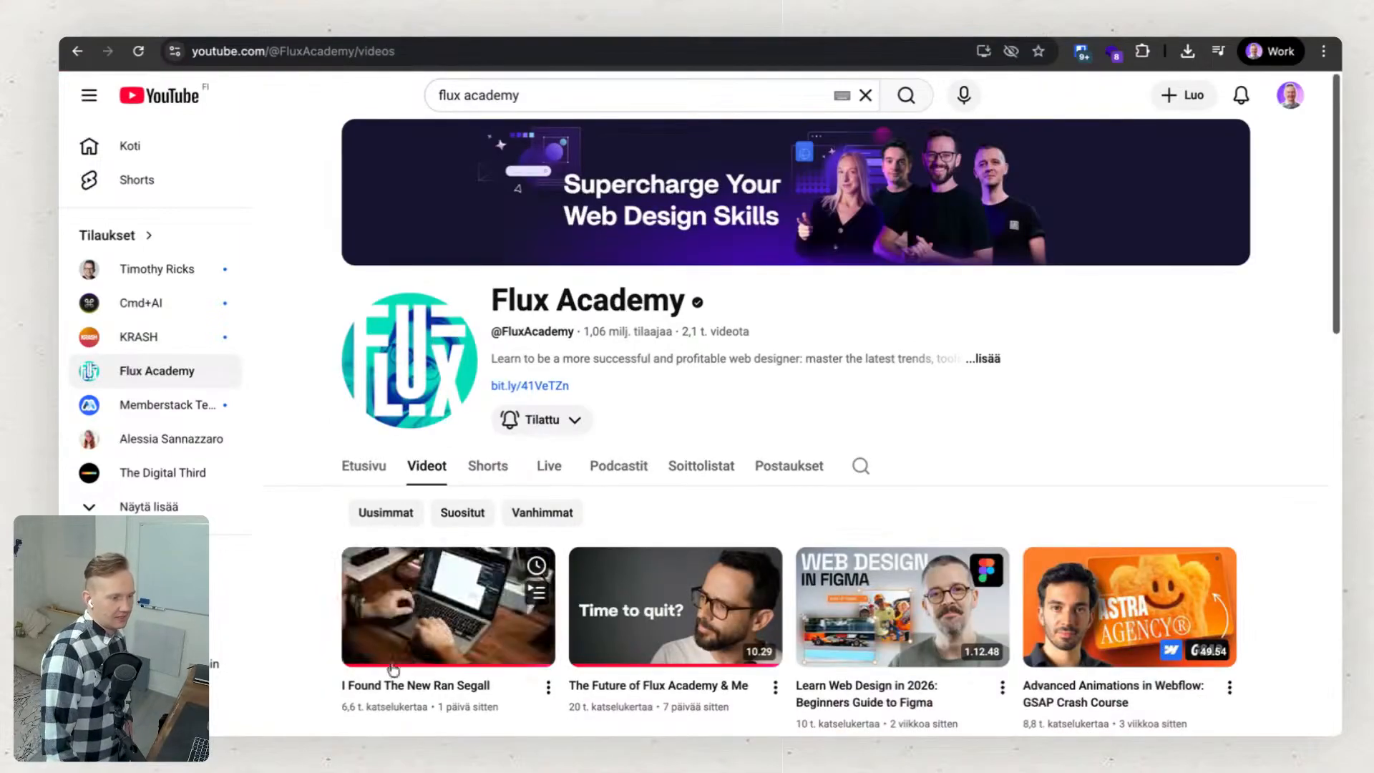
pyautogui.scroll(-3, 418, 642)
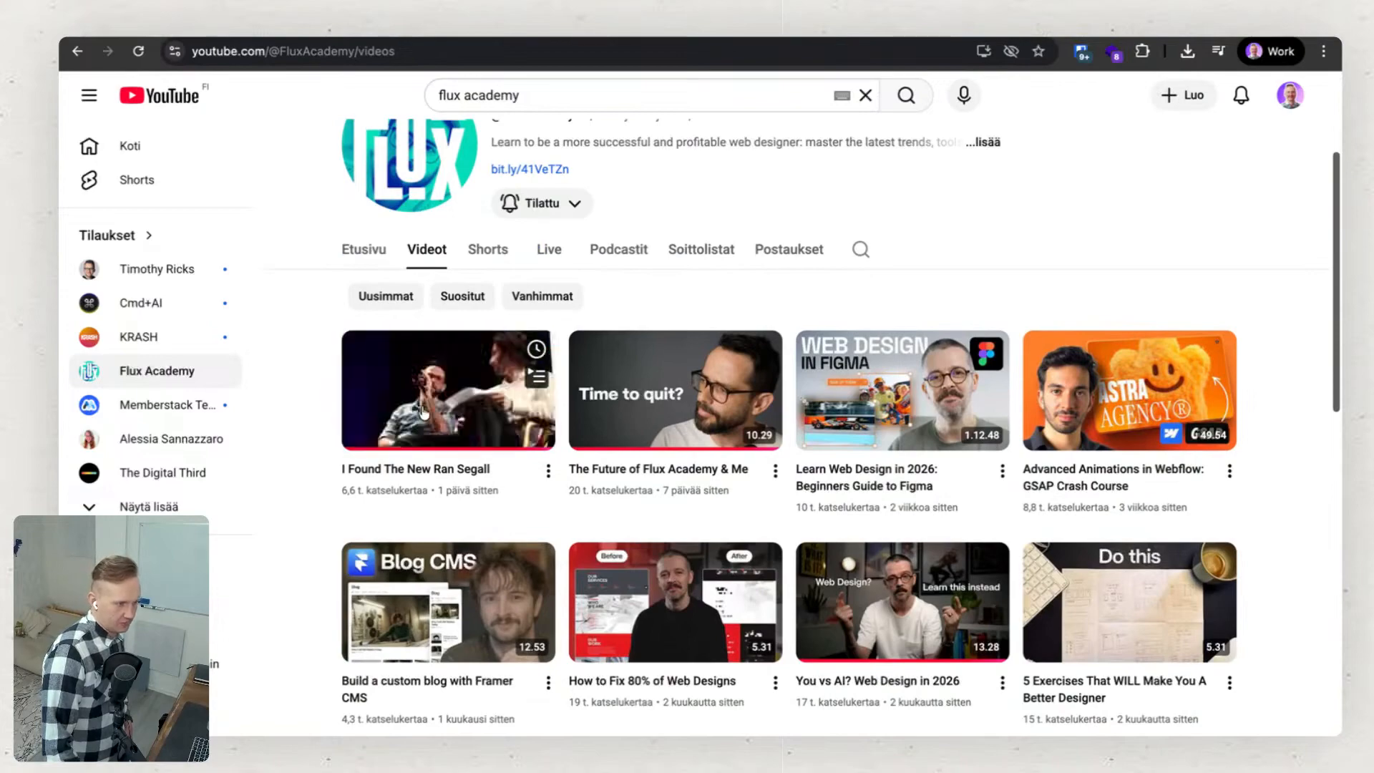
pyautogui.scroll(1, 461, 378)
pyautogui.scroll(1, 461, 378)
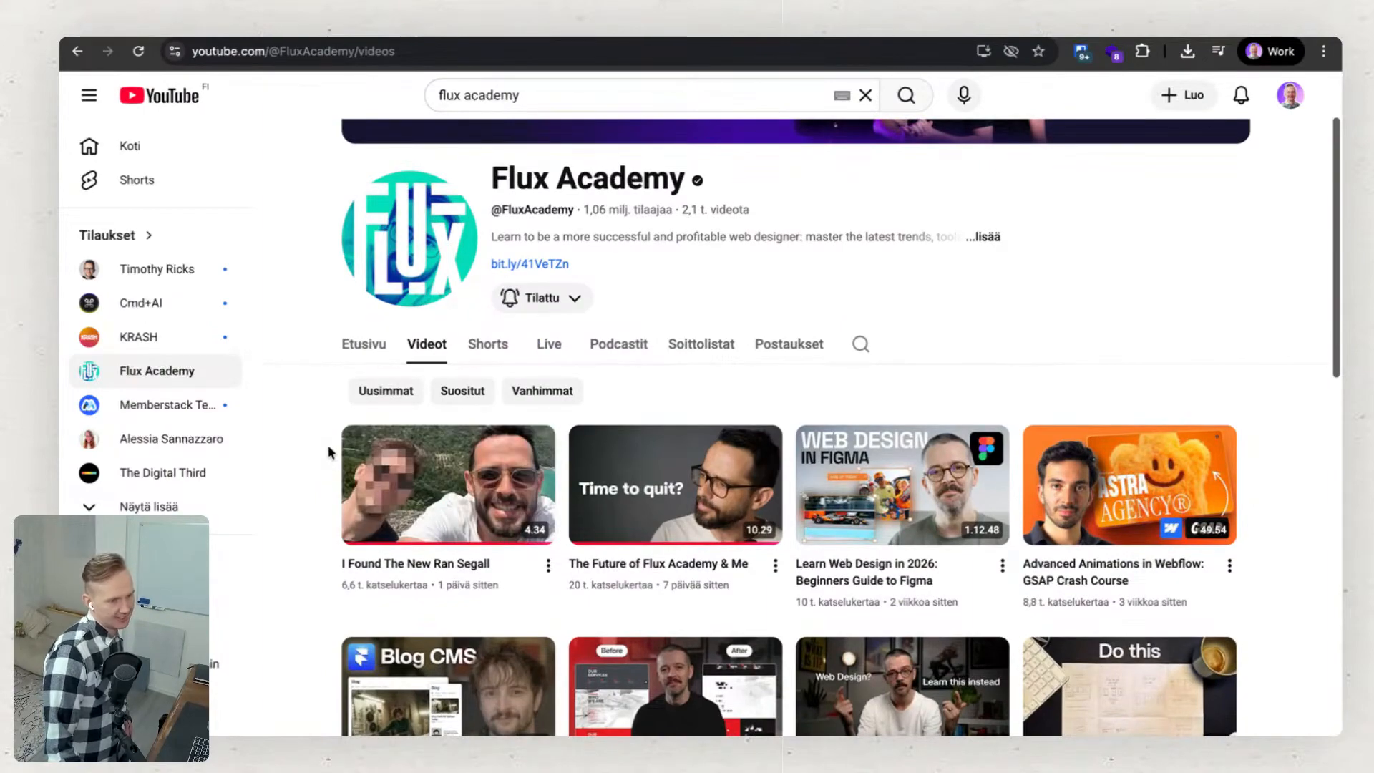
pyautogui.moveTo(728, 496)
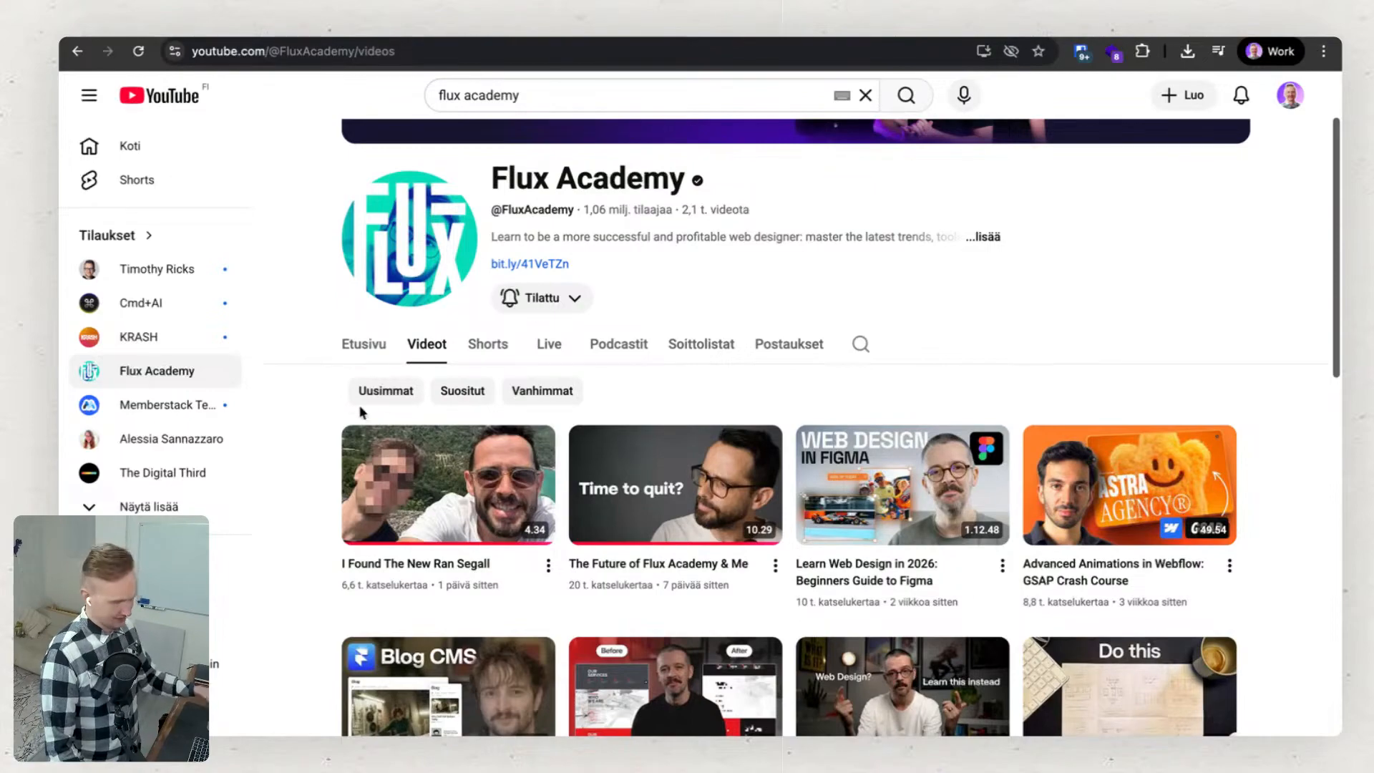
pyautogui.moveTo(427, 478)
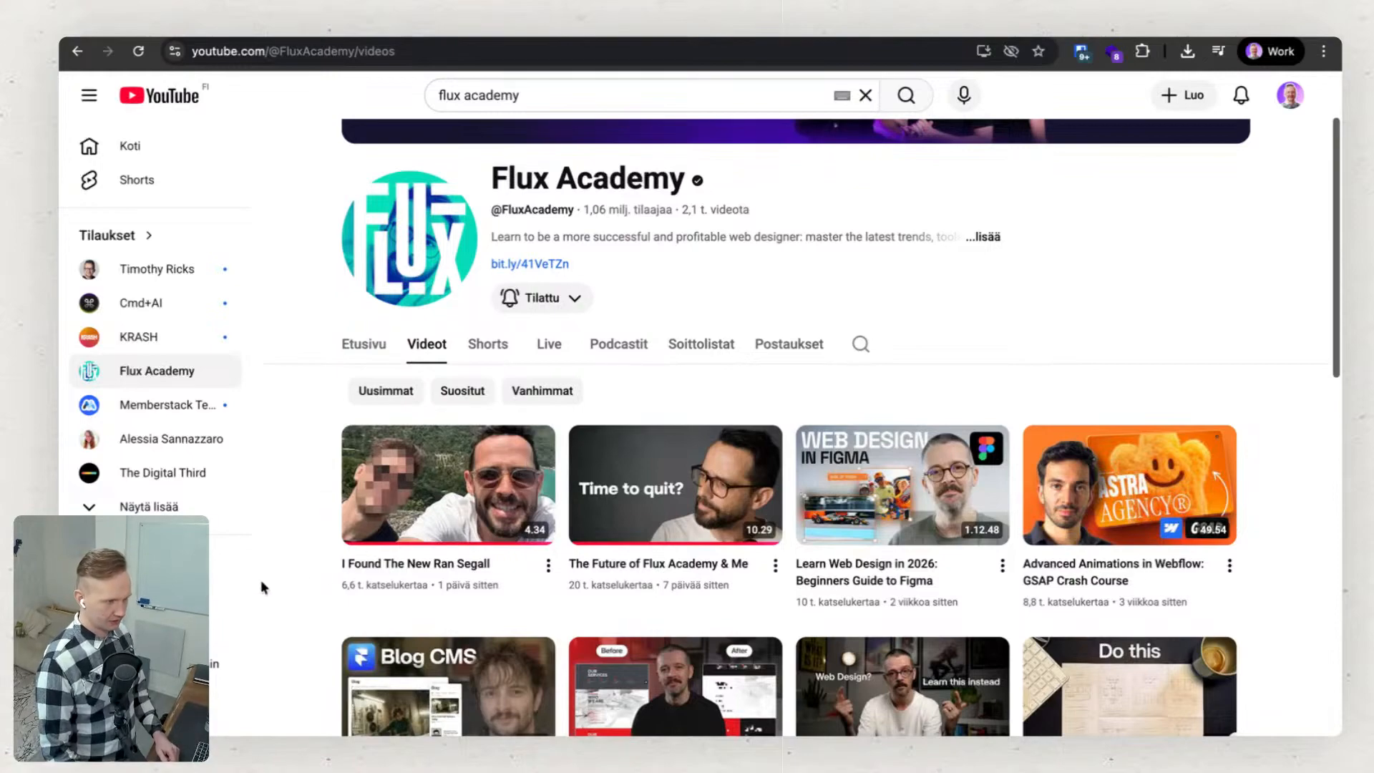
# Browse the channel's older web design, Framer and Figma videos, and return to the channel header.
pyautogui.scroll(-2, 294, 598)
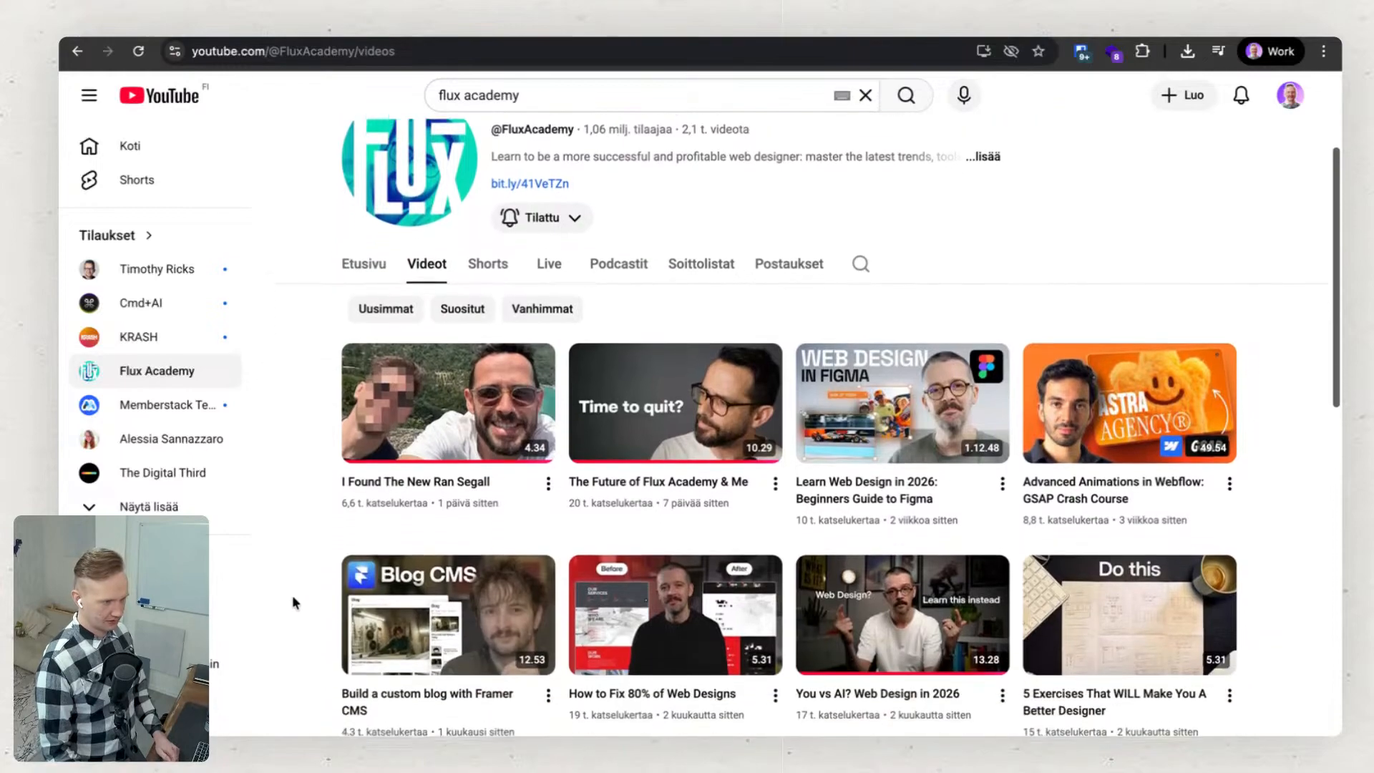
pyautogui.scroll(3, 293, 594)
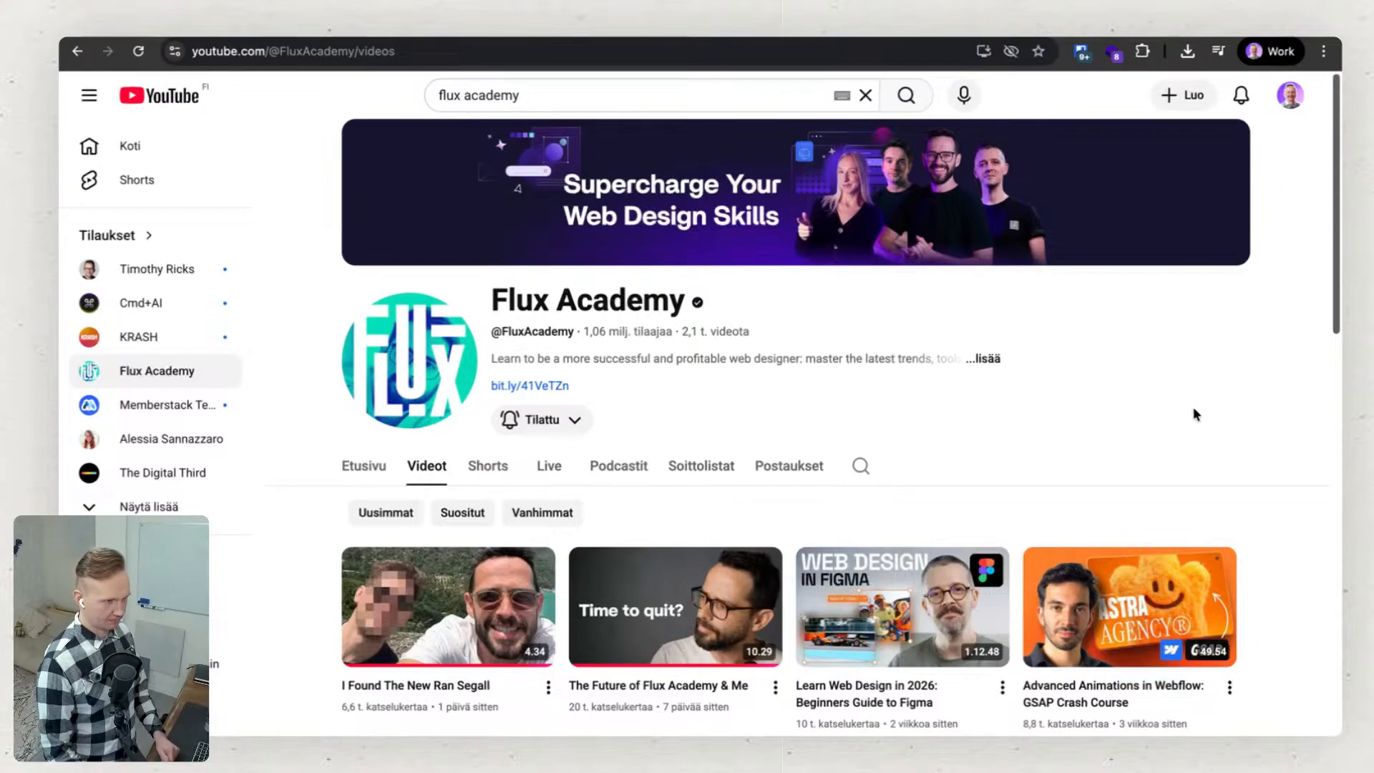
pyautogui.scroll(-5, 1192, 412)
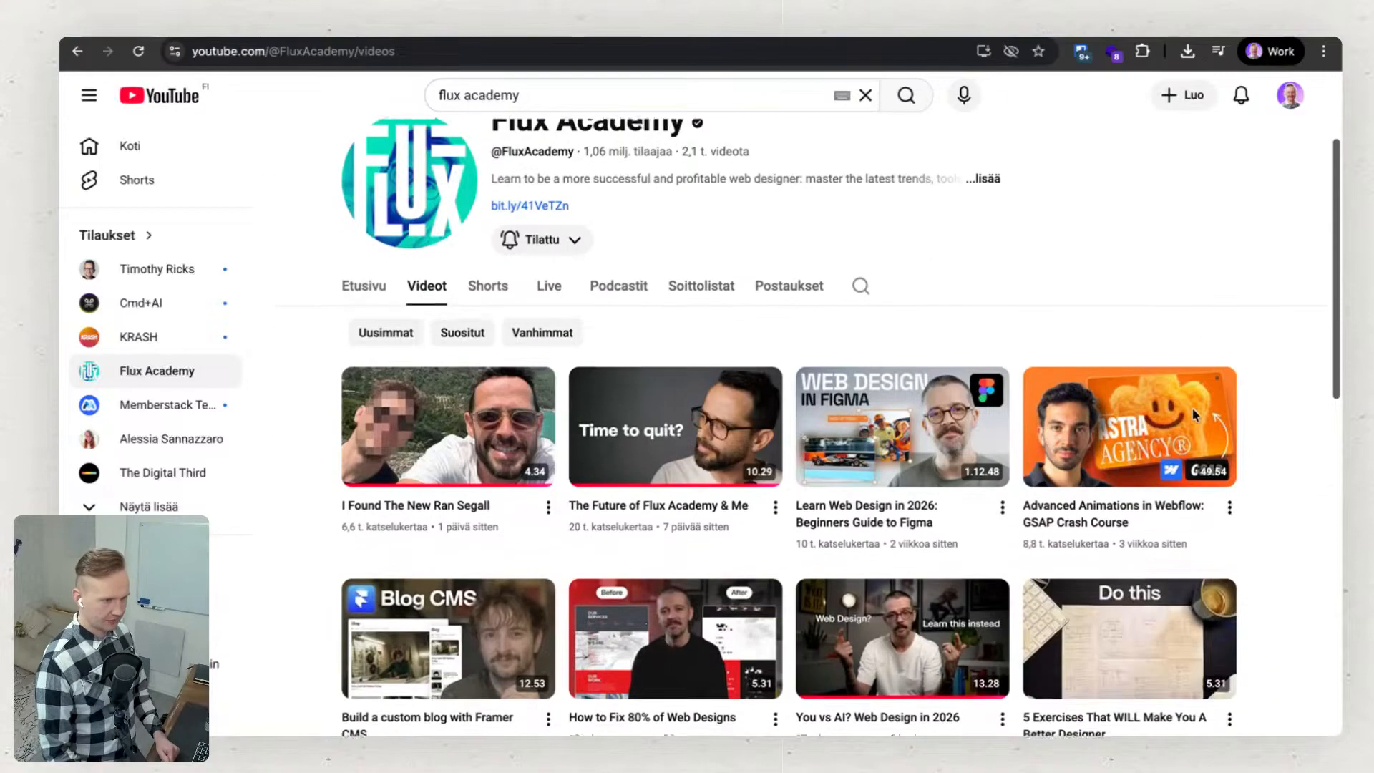
pyautogui.scroll(-2, 1192, 413)
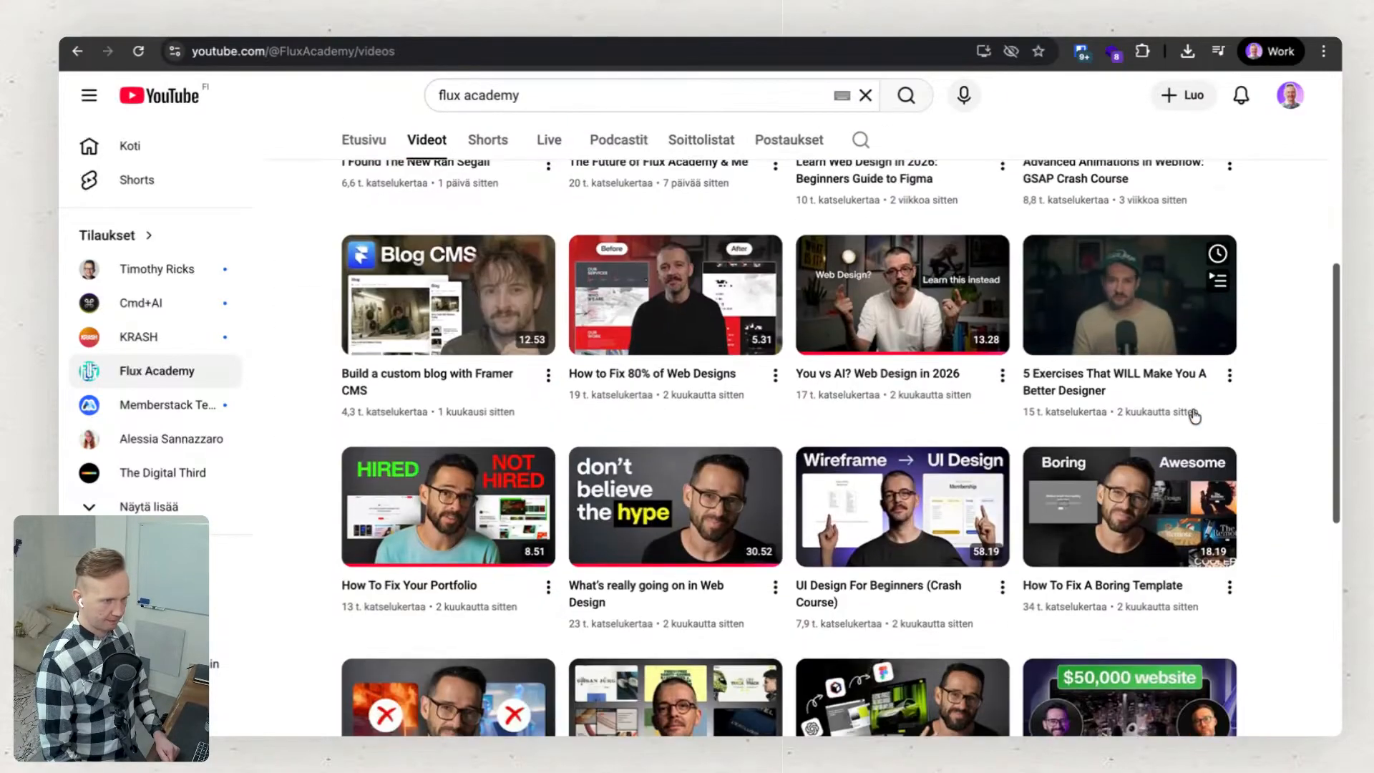
pyautogui.scroll(-5, 1192, 413)
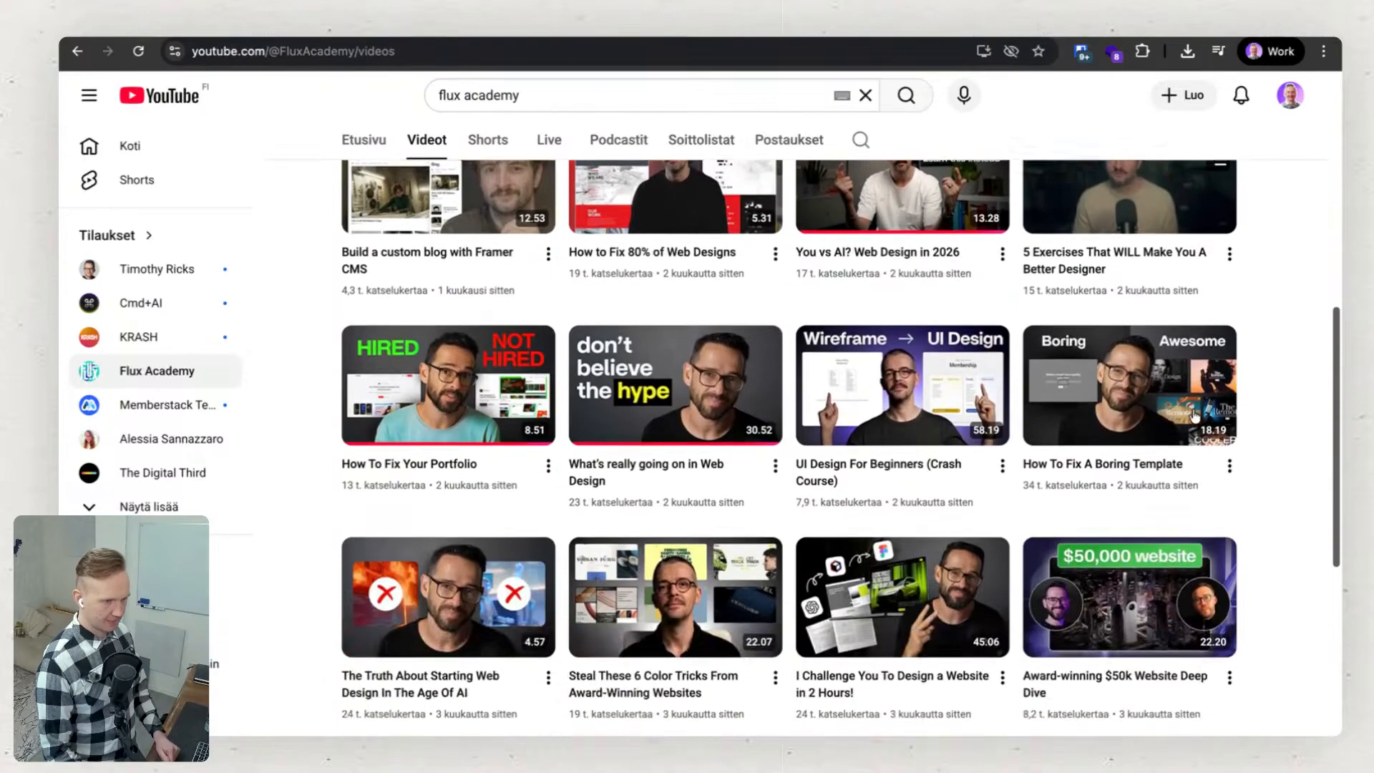
pyautogui.scroll(-1, 1192, 412)
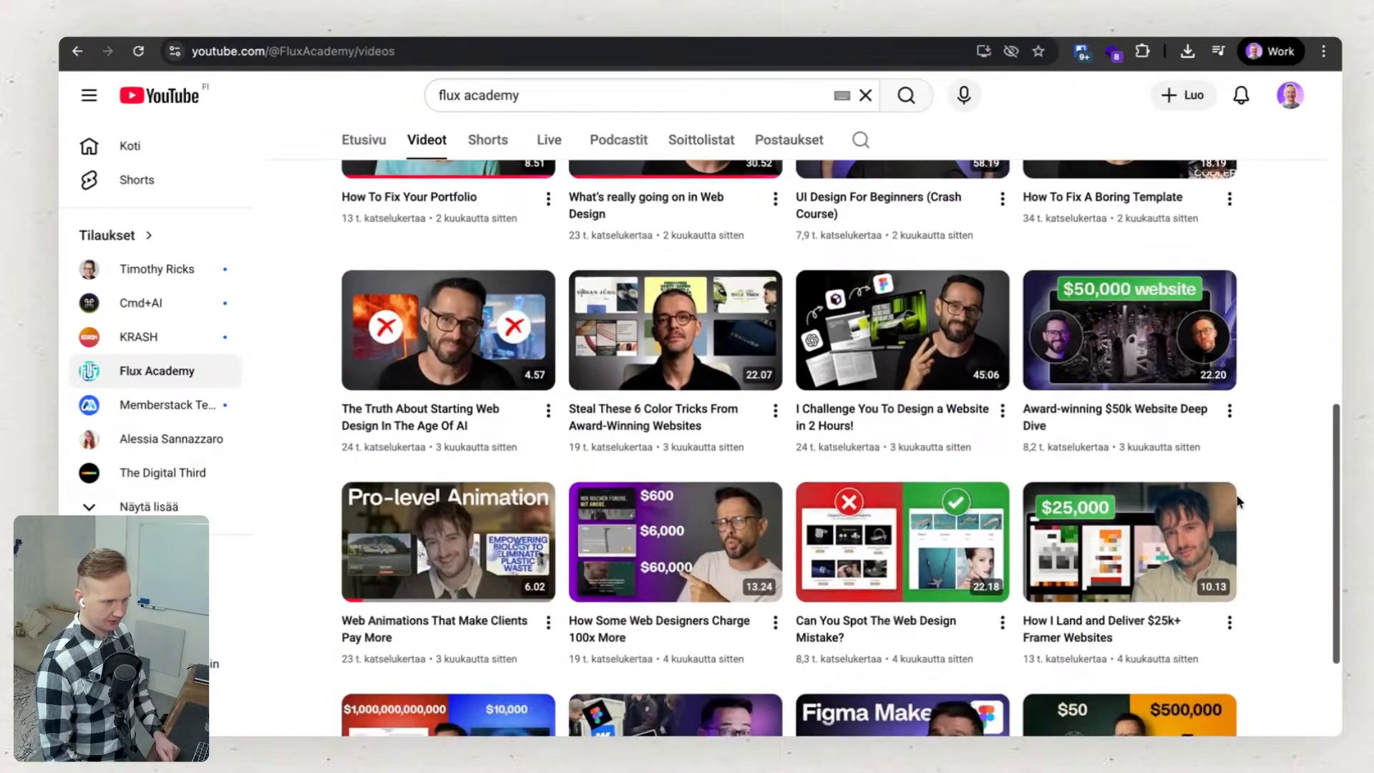
pyautogui.scroll(-4, 1268, 546)
pyautogui.scroll(-2, 1265, 539)
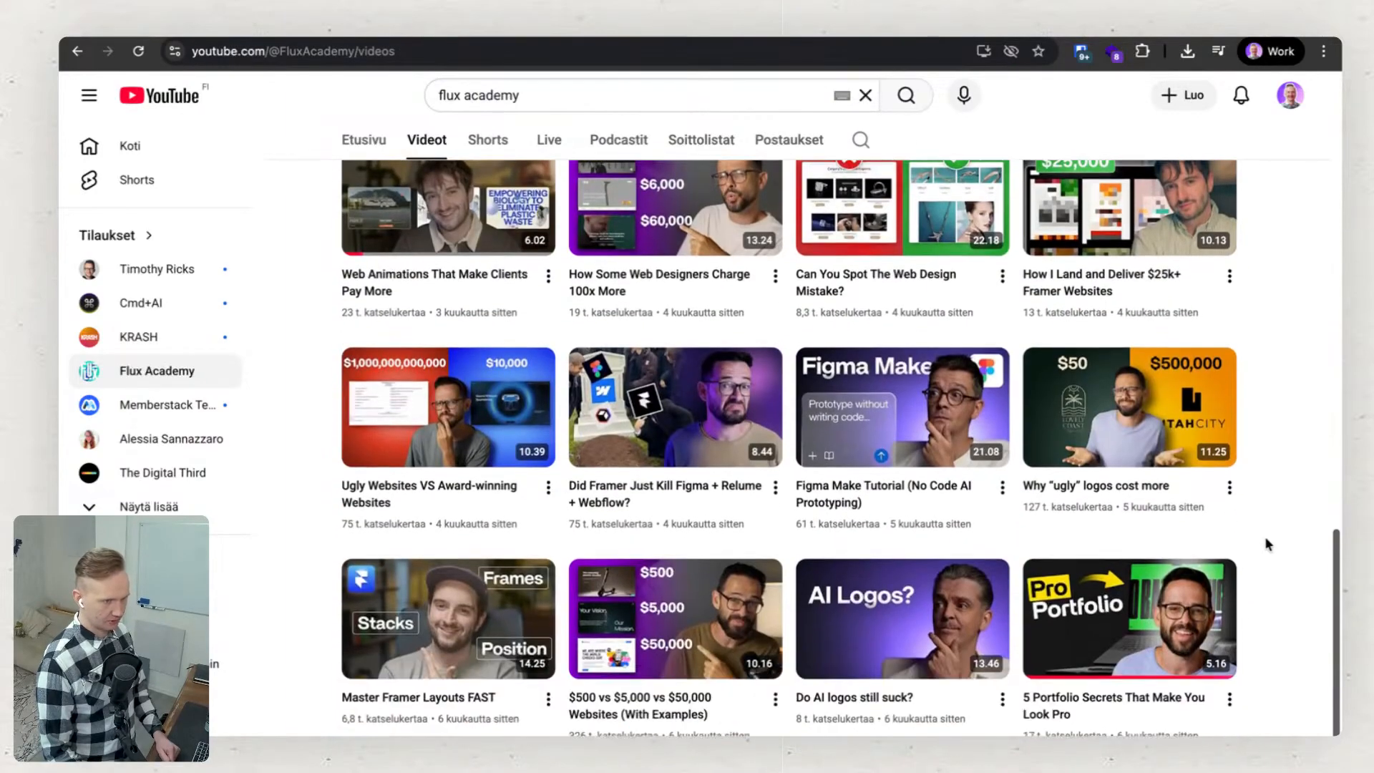
pyautogui.scroll(20, 1266, 544)
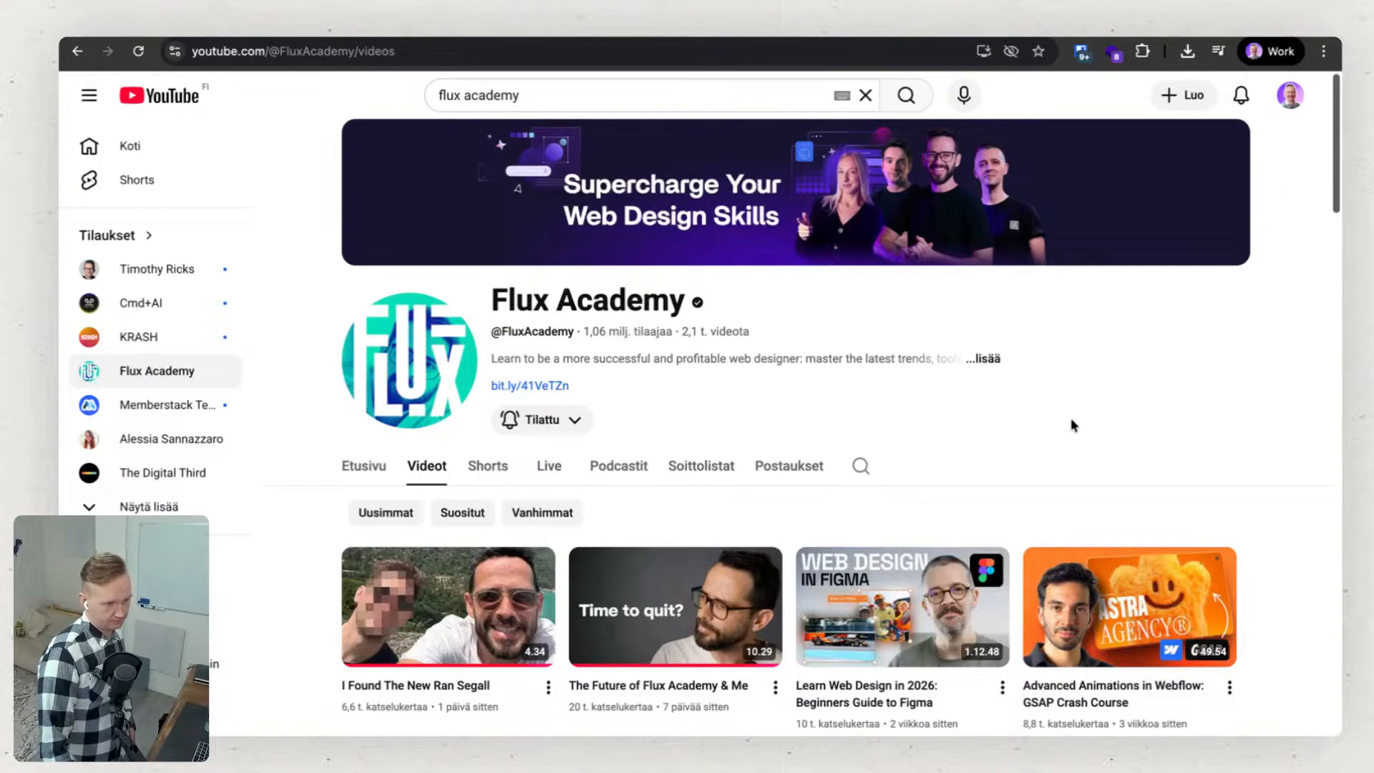
pyautogui.scroll(-1, 1068, 415)
pyautogui.scroll(1, 1066, 414)
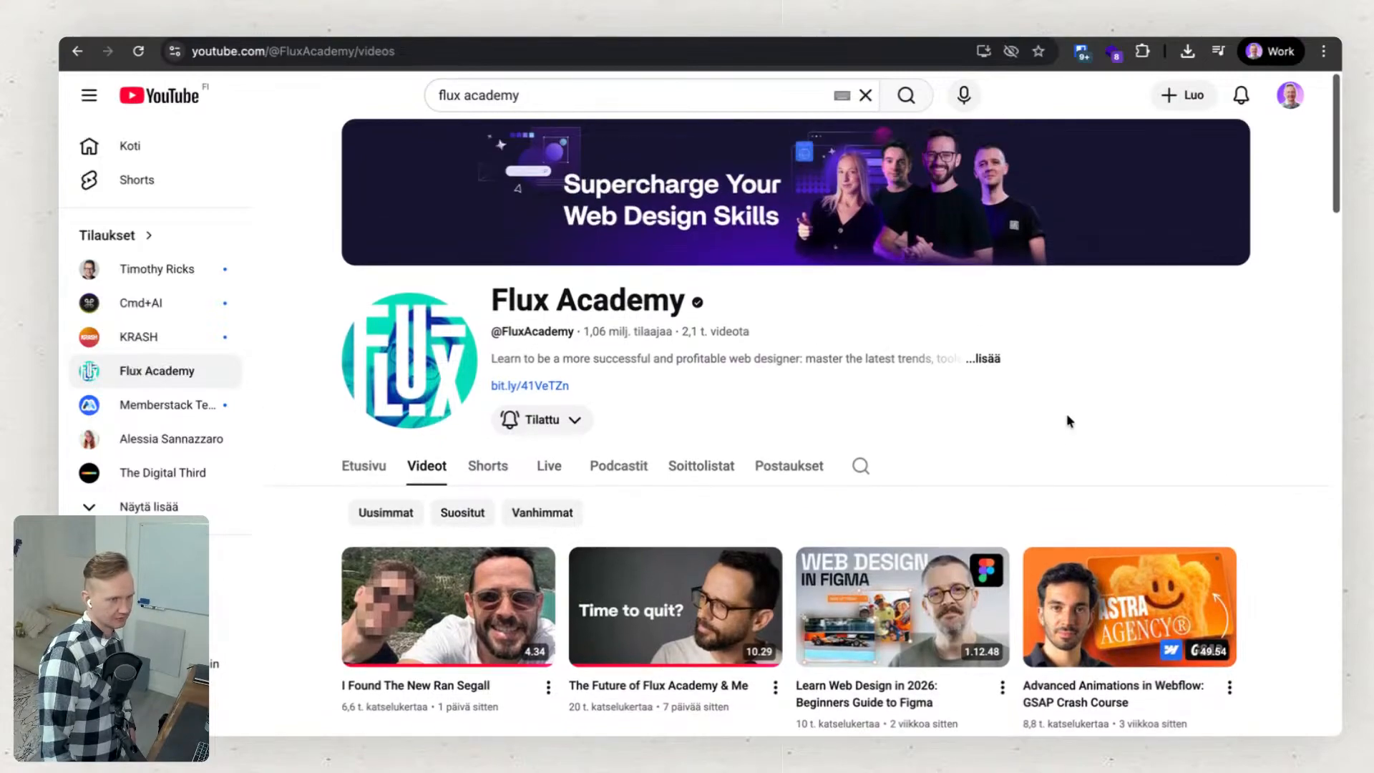
# Go back to the YouTube home feed and browse the recommended videos and Shorts about Webflow and AI.
pyautogui.click(174, 100)
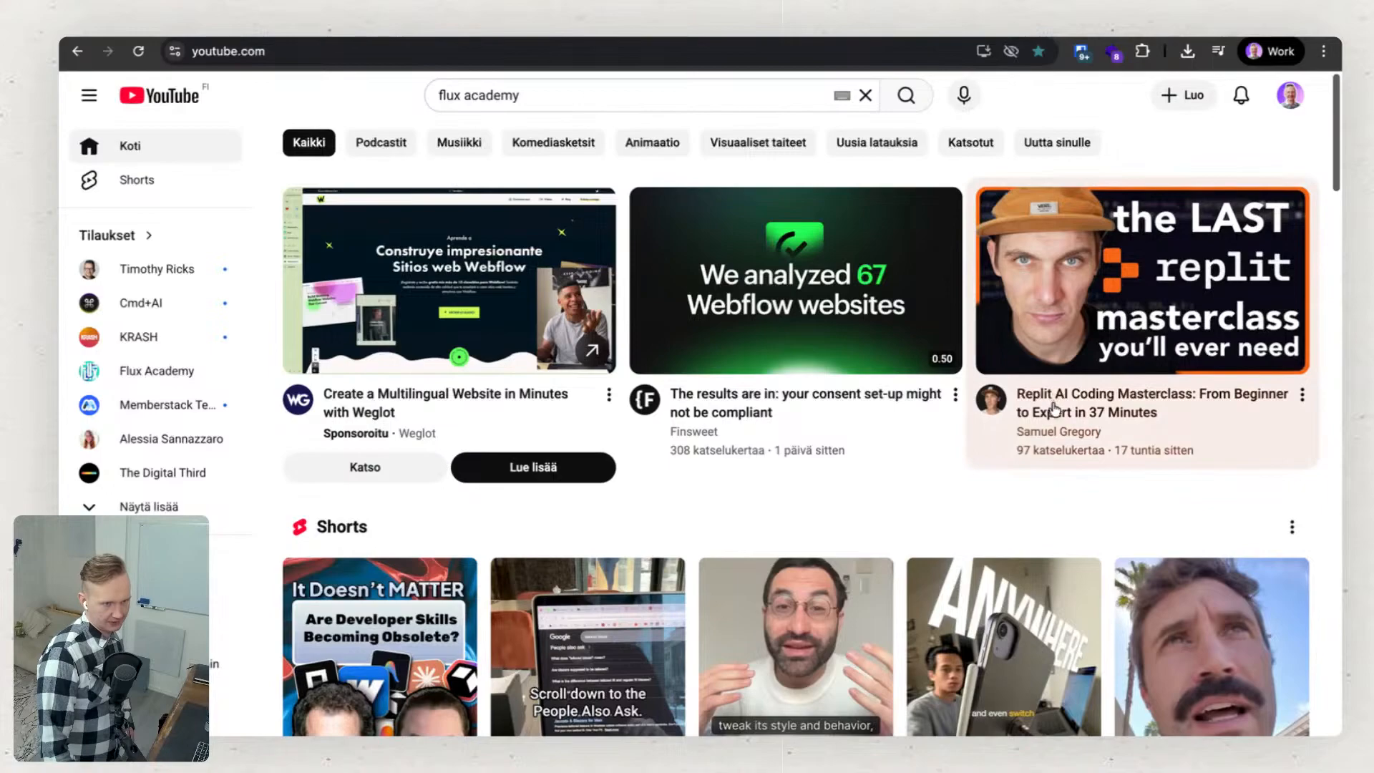
pyautogui.moveTo(1141, 406)
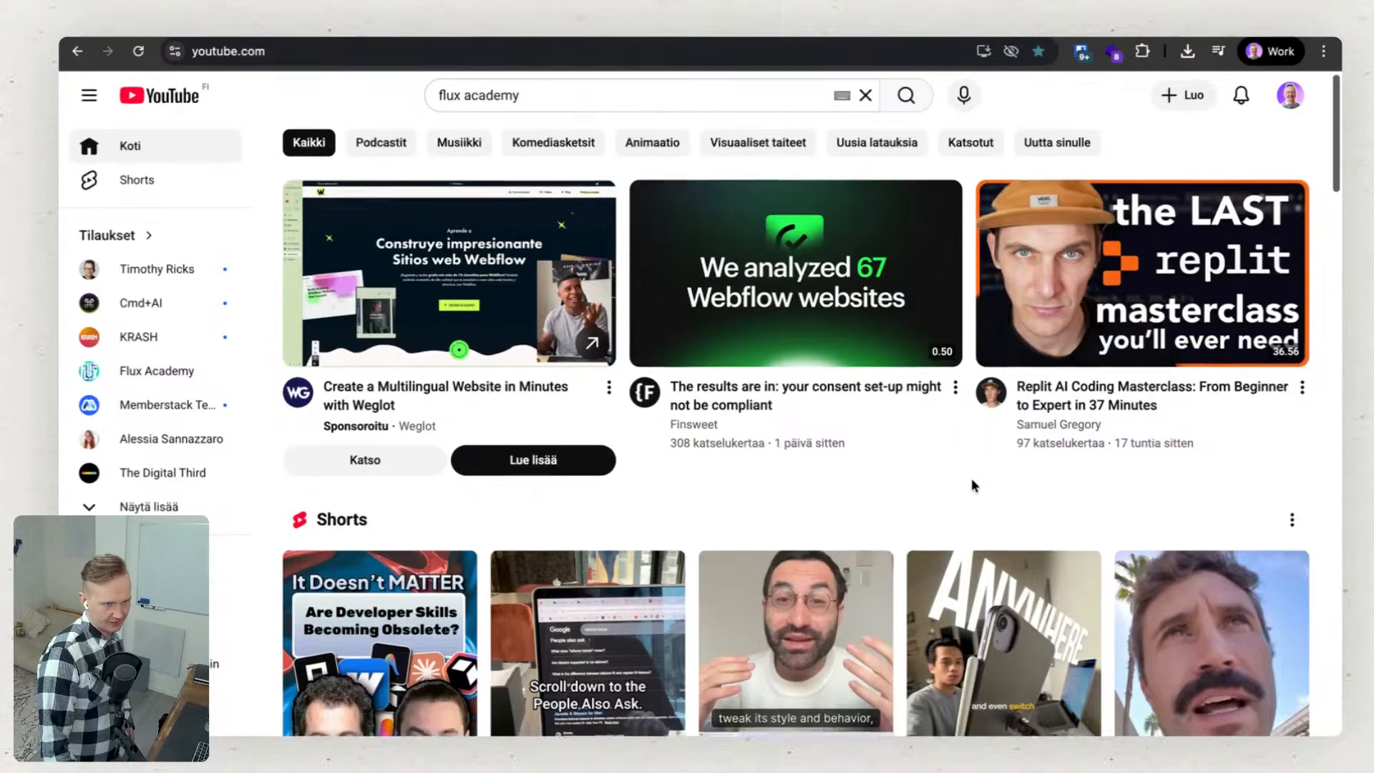
pyautogui.scroll(-6, 972, 478)
pyautogui.scroll(3, 972, 484)
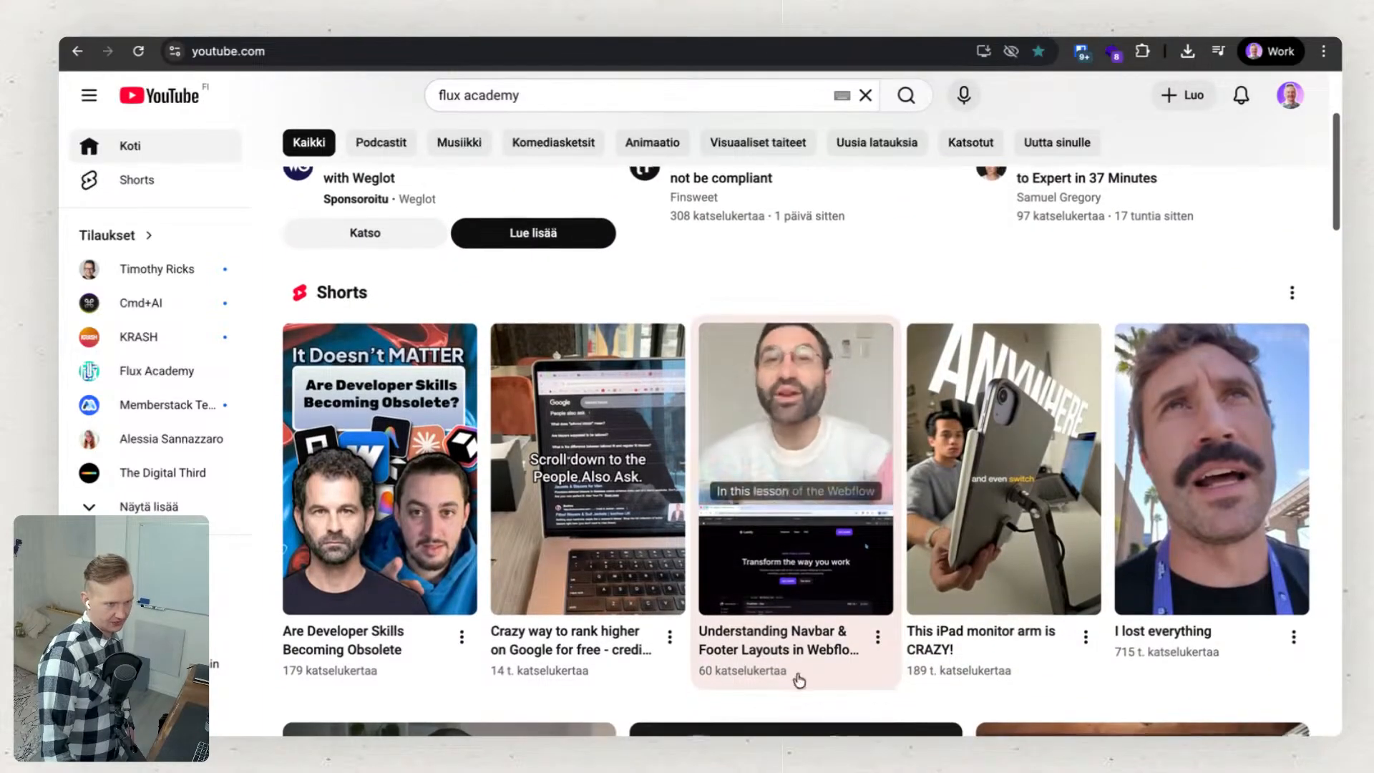
pyautogui.scroll(-2, 808, 644)
pyautogui.scroll(-1, 806, 565)
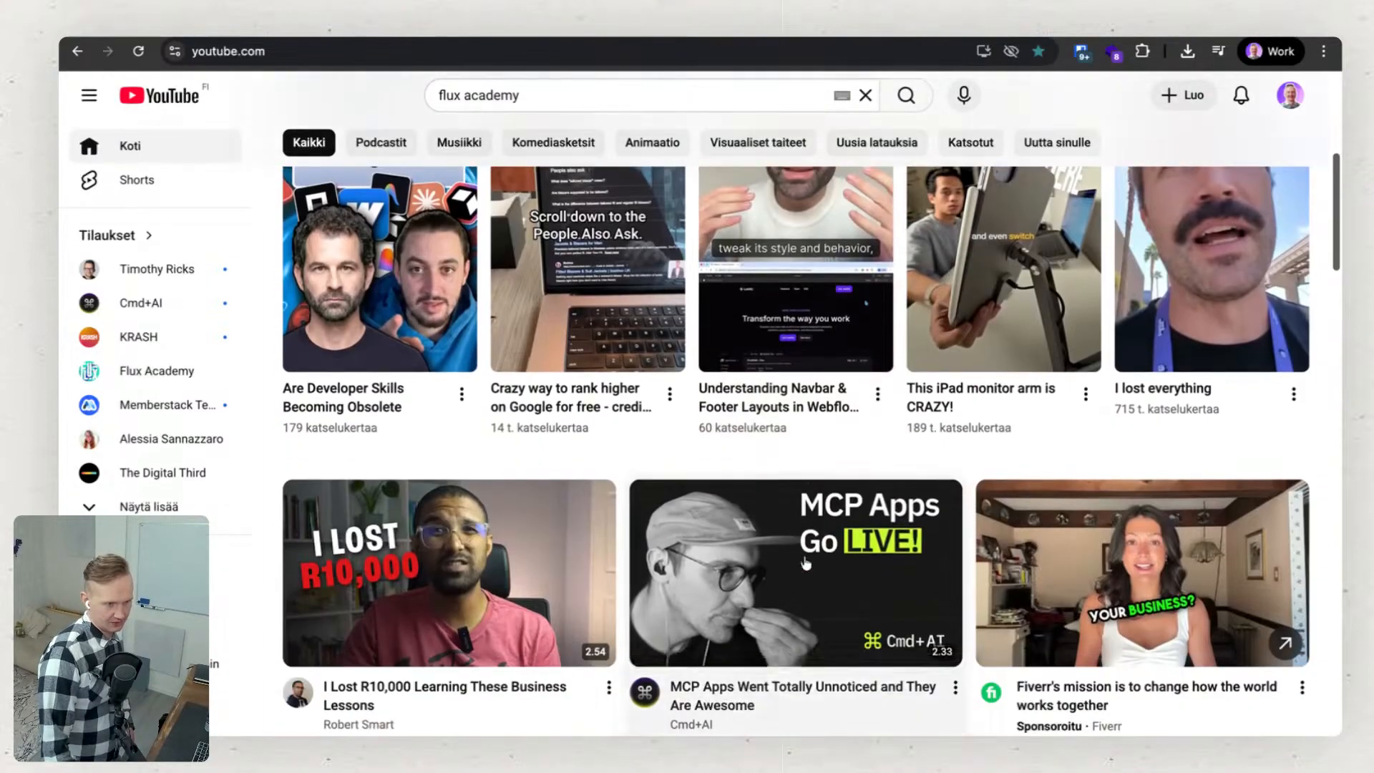
pyautogui.scroll(-1, 739, 639)
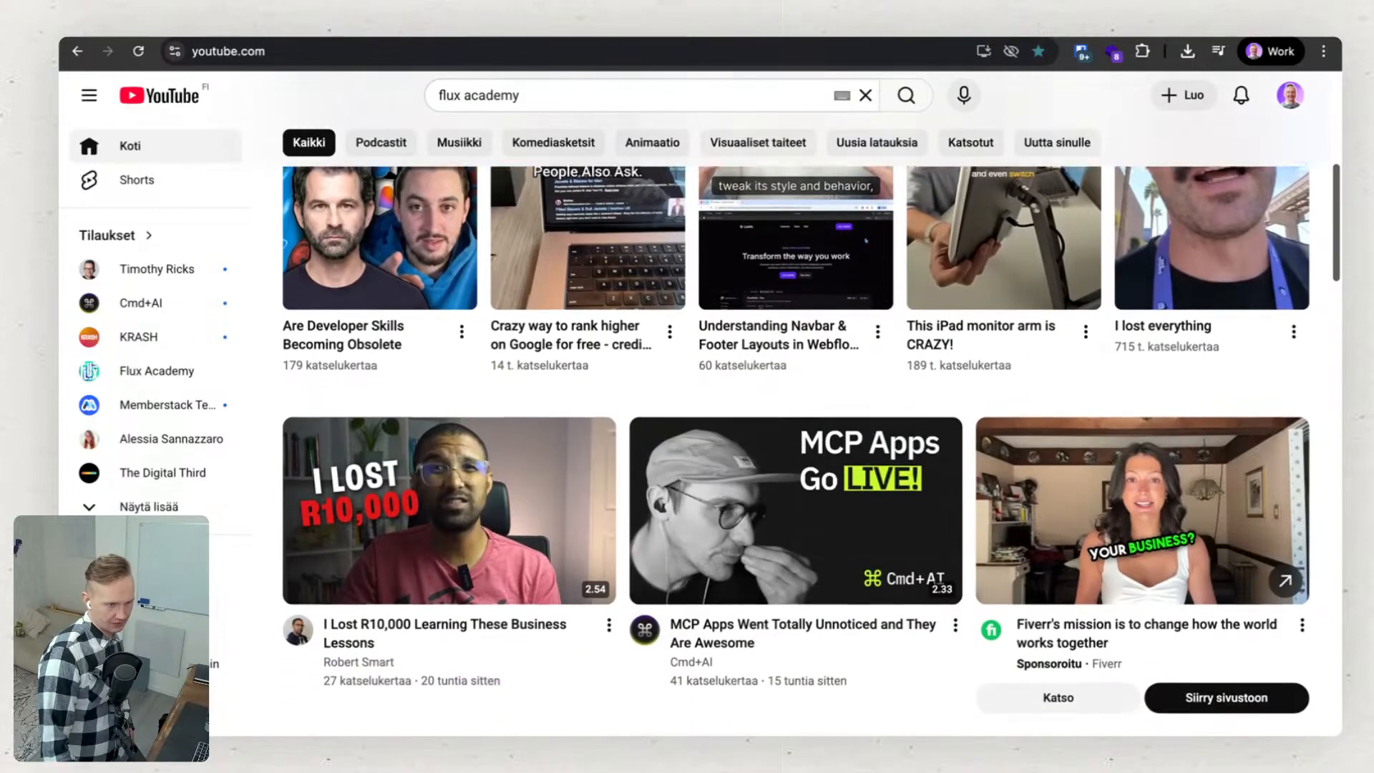
pyautogui.scroll(-2, 739, 639)
pyautogui.scroll(-10, 739, 639)
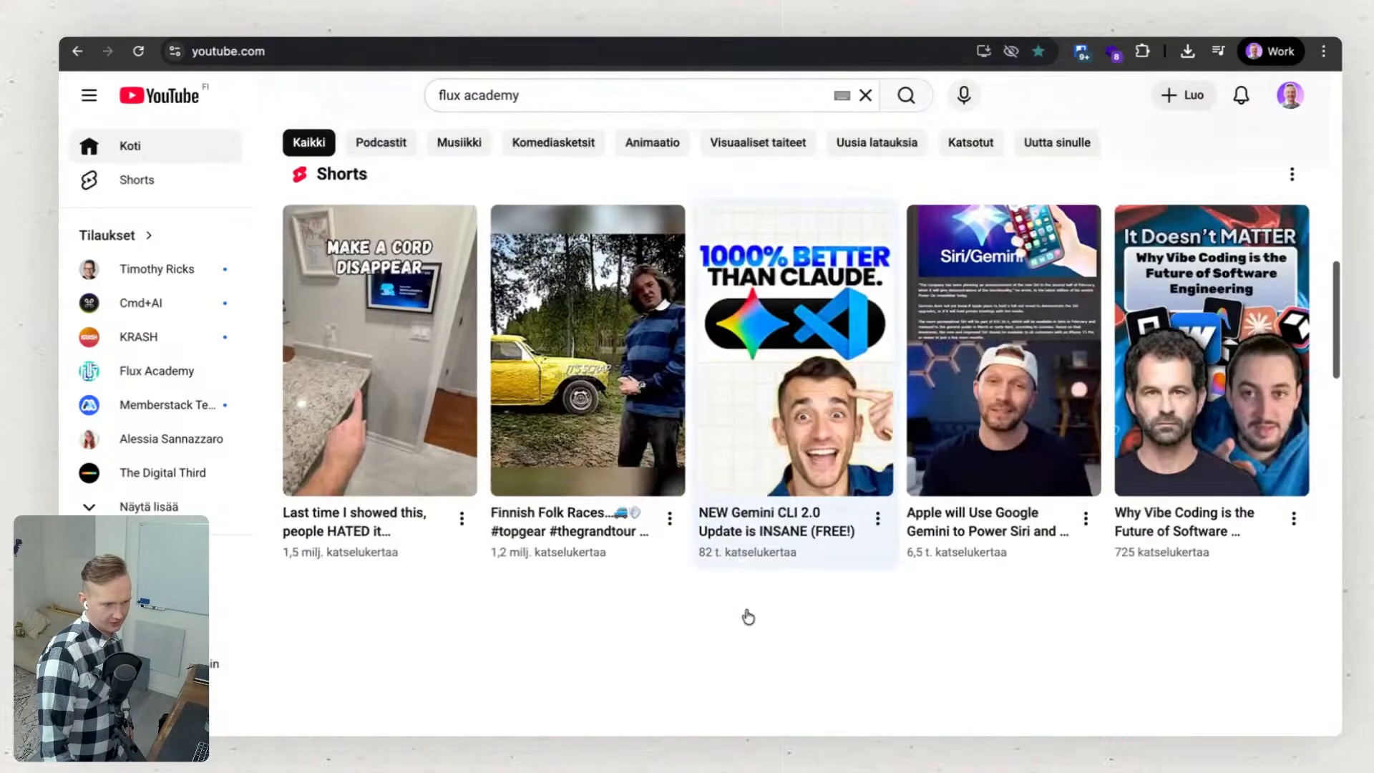
pyautogui.scroll(-5, 749, 617)
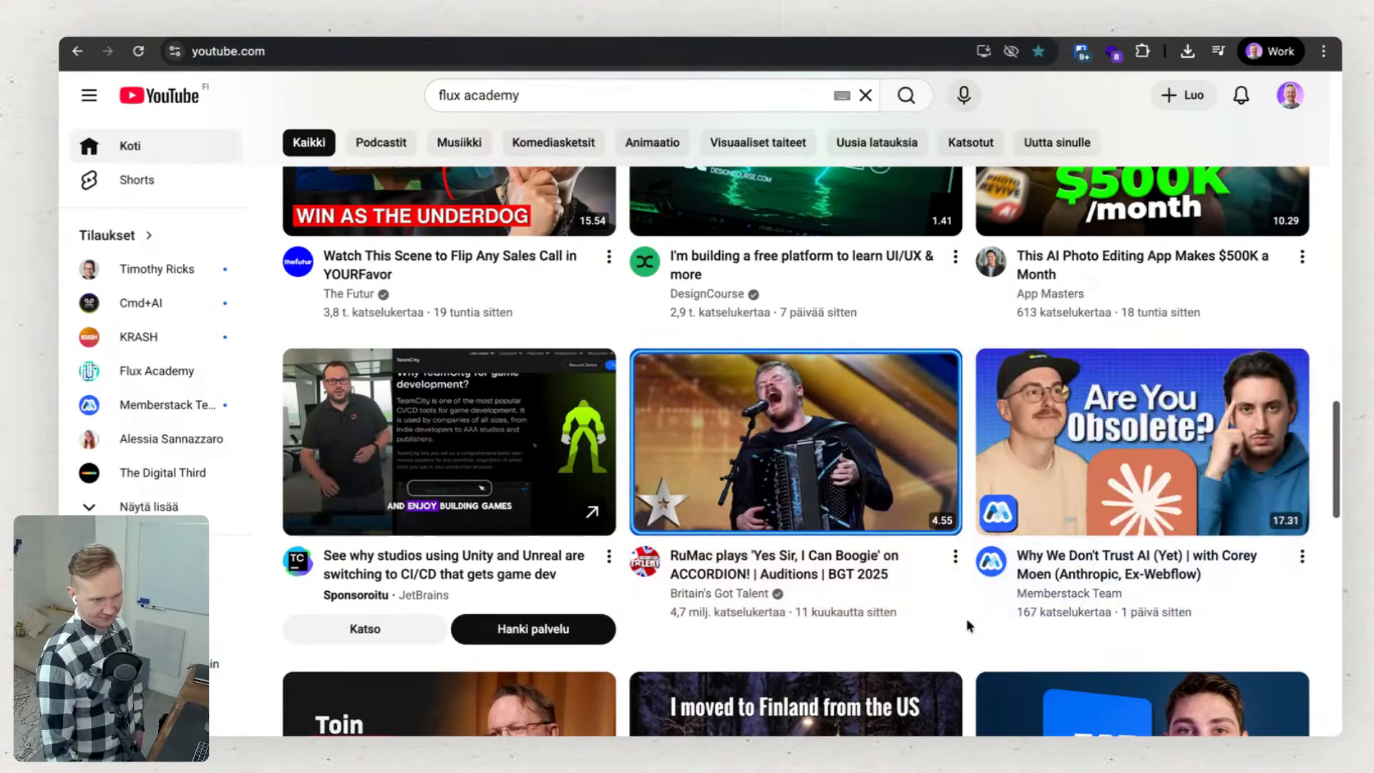
pyautogui.scroll(-1, 974, 614)
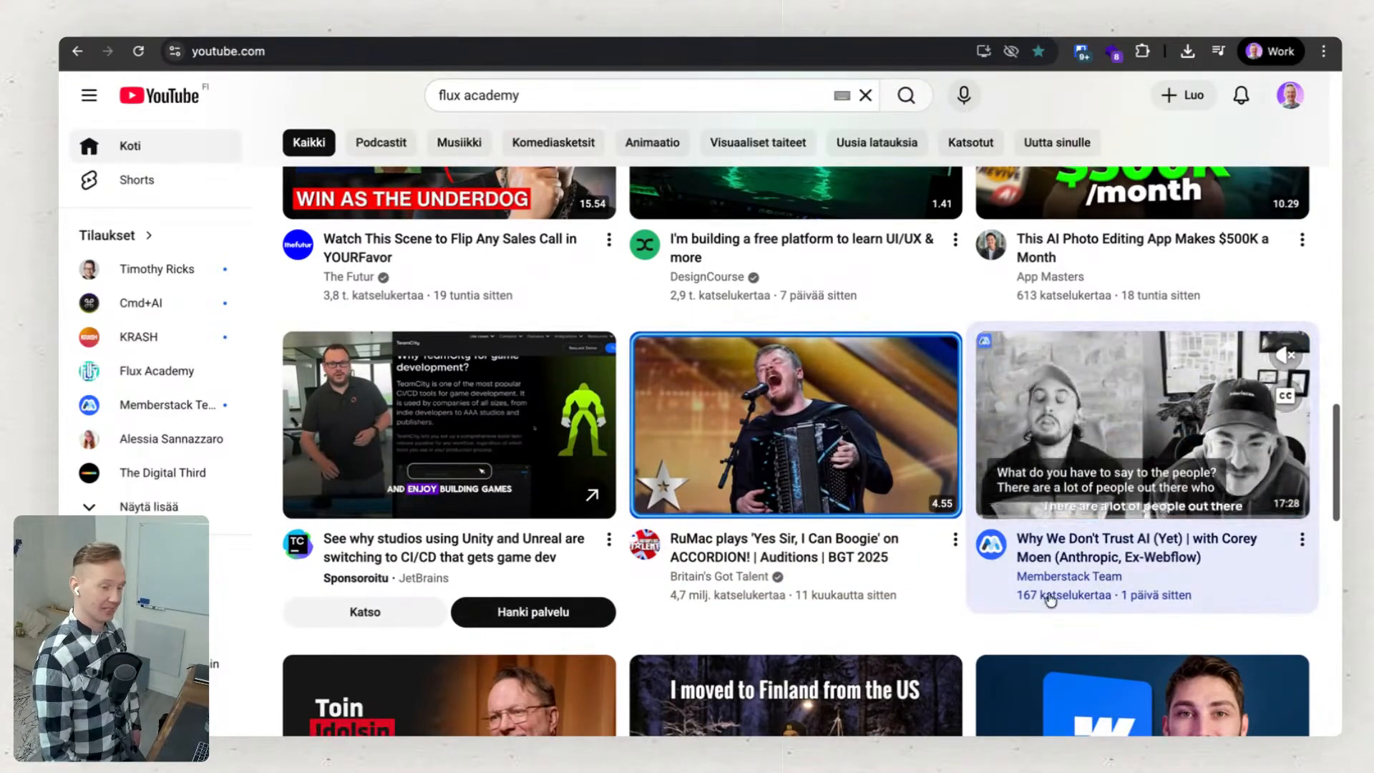
pyautogui.scroll(-4, 927, 608)
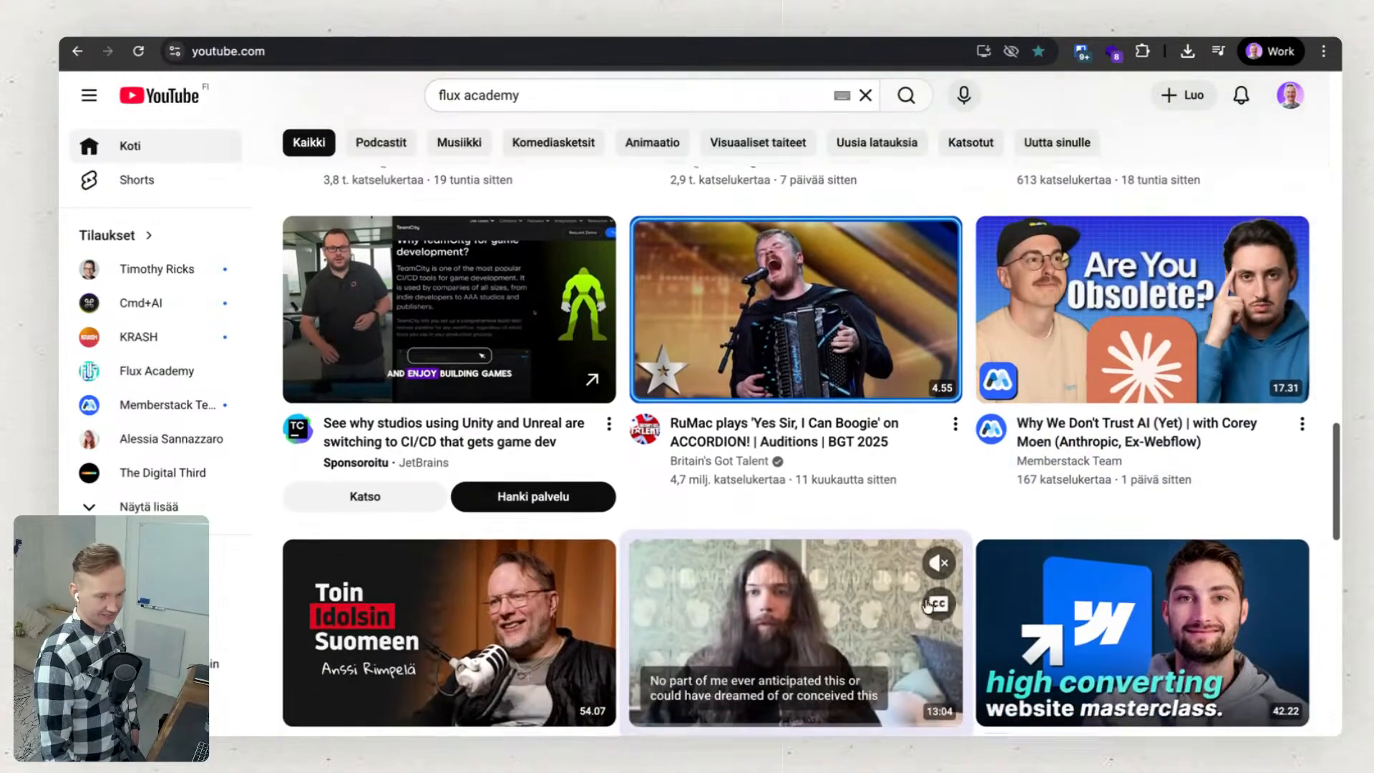
pyautogui.scroll(-3, 473, 658)
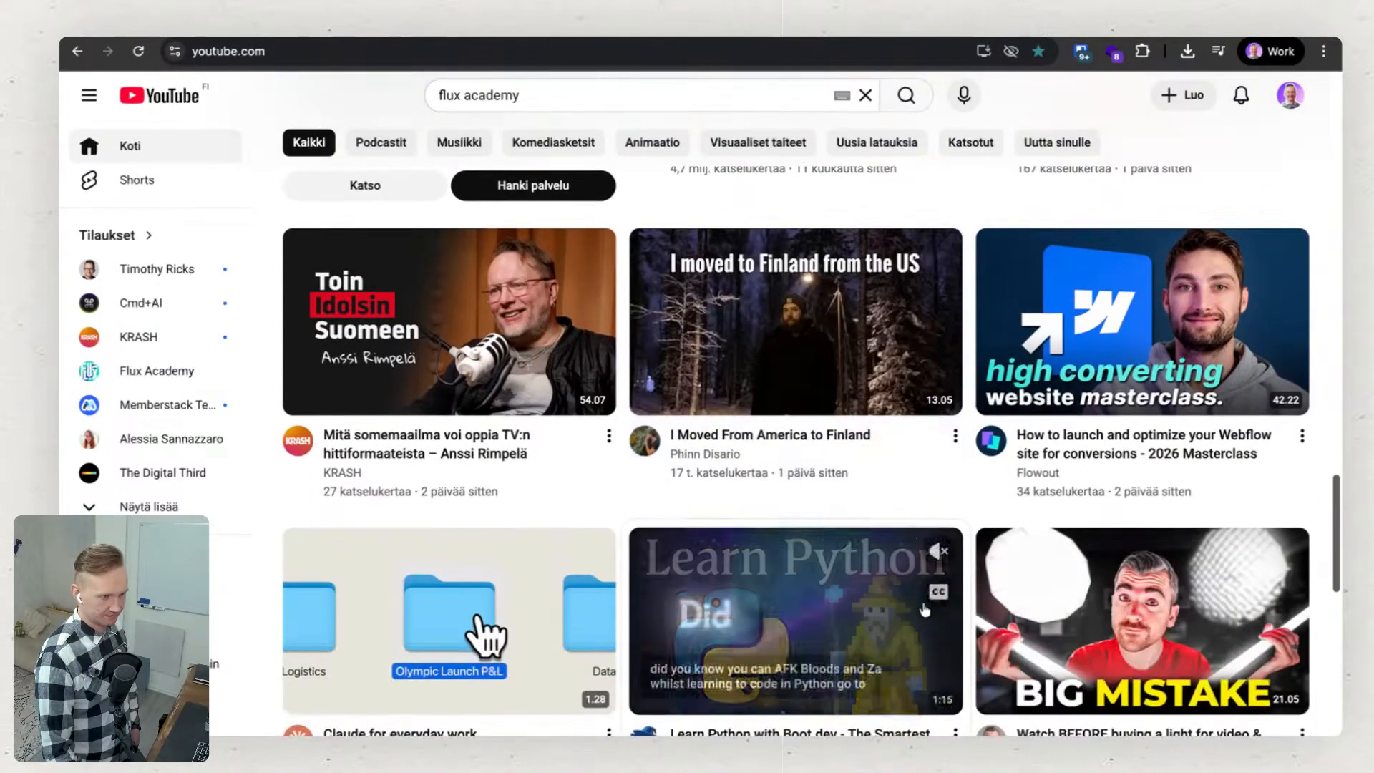